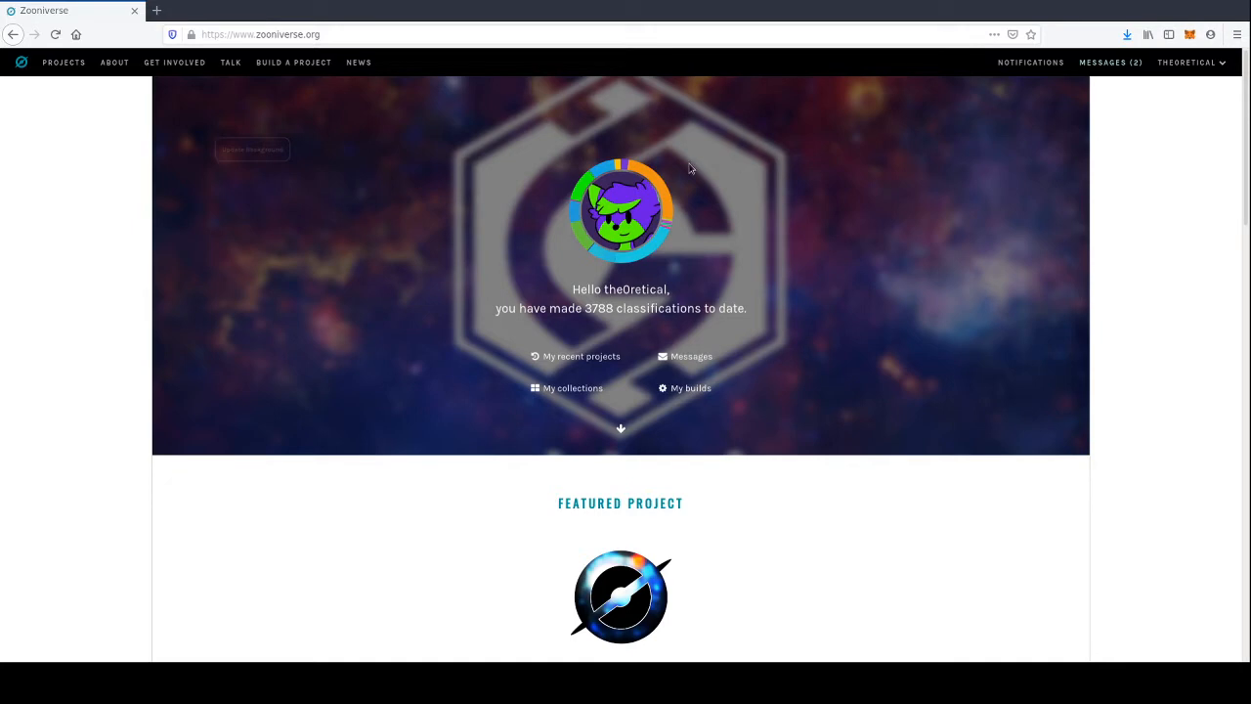
- Browse the active projects list and open the Expedition Arctic Botany project
{"action": "left_click", "coordinate": [60, 60]}
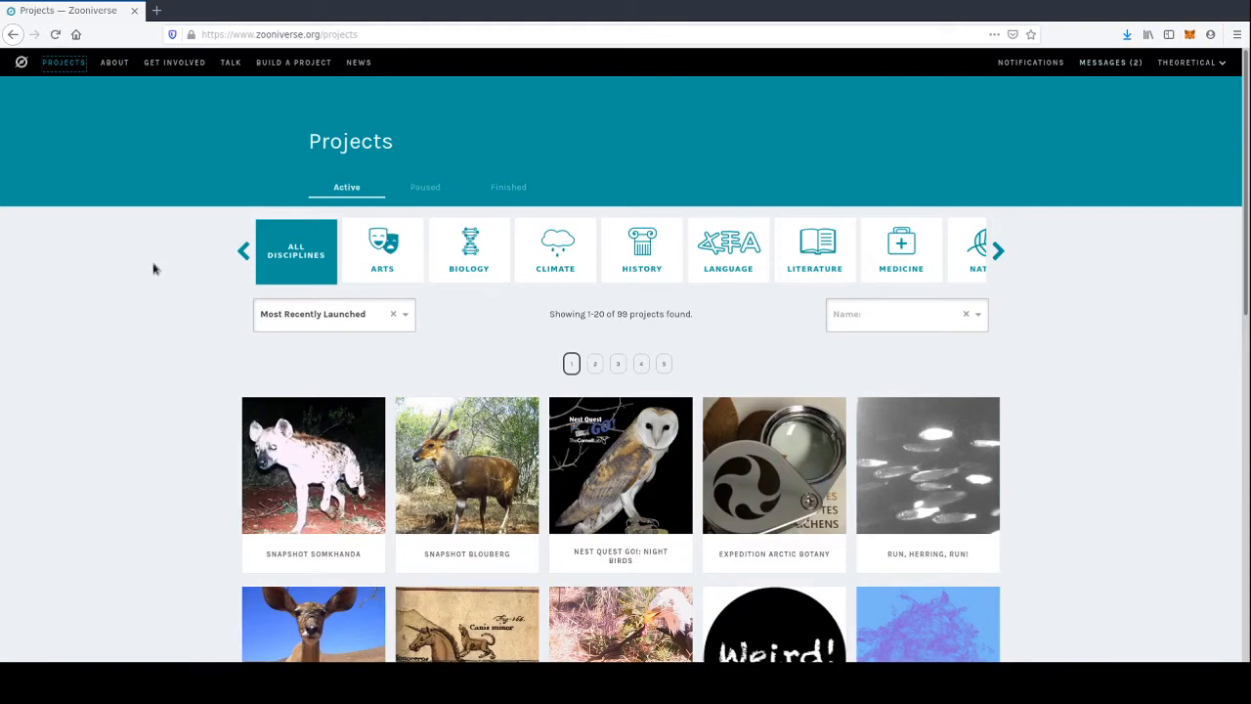
{"action": "scroll", "coordinate": [154, 268], "scroll_direction": "down", "scroll_amount": 3}
{"action": "scroll", "coordinate": [166, 278], "scroll_direction": "down", "scroll_amount": 3}
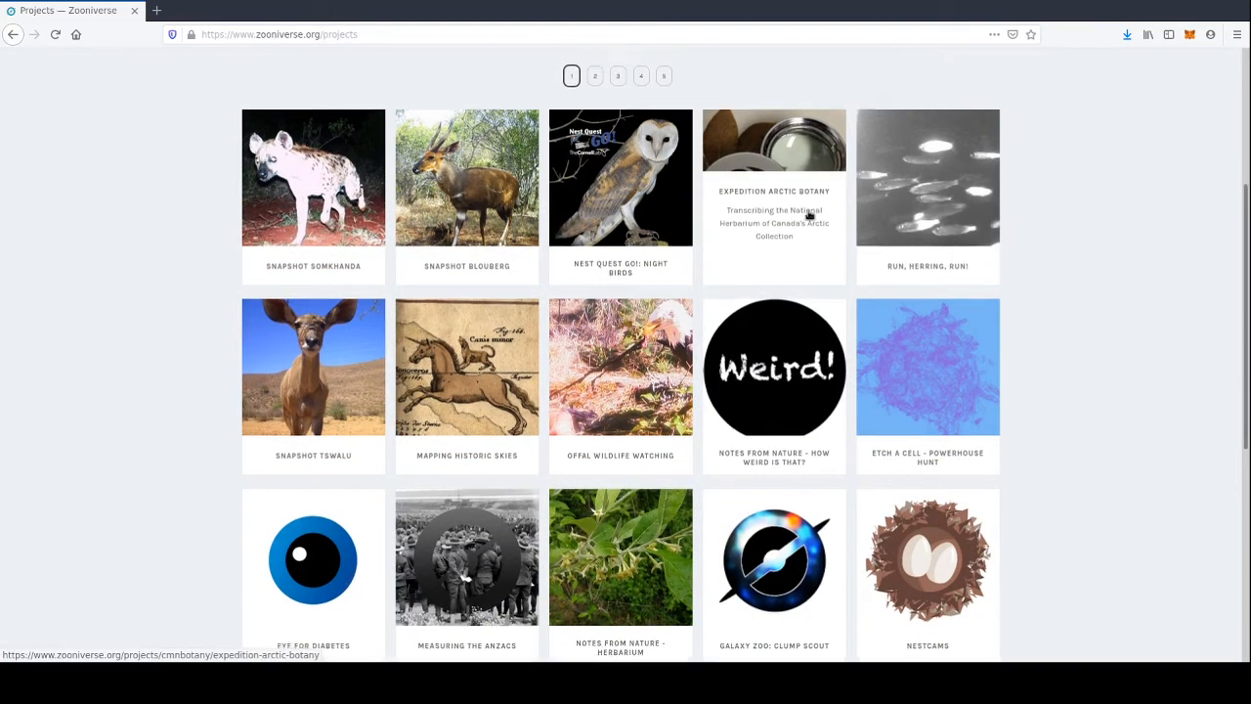
{"action": "scroll", "coordinate": [761, 142], "scroll_direction": "up", "scroll_amount": 1}
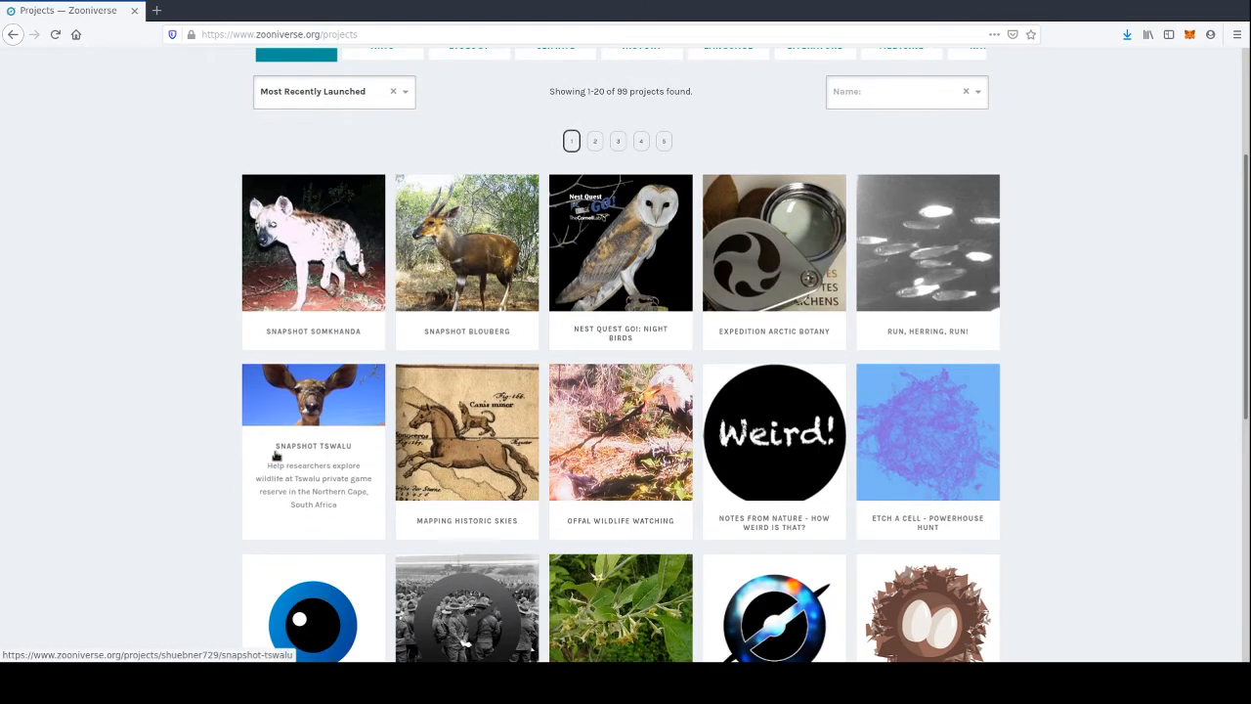
{"action": "scroll", "coordinate": [275, 456], "scroll_direction": "up", "scroll_amount": 1}
{"action": "scroll", "coordinate": [270, 449], "scroll_direction": "down", "scroll_amount": 1}
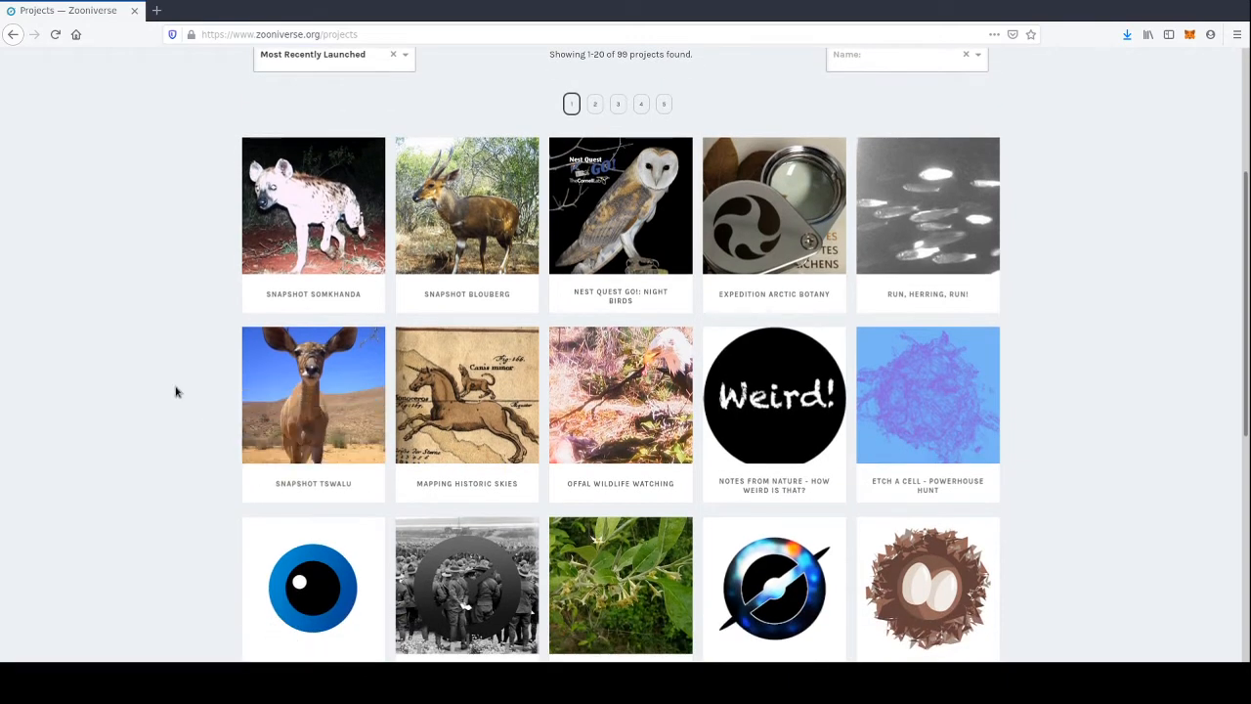
{"action": "scroll", "coordinate": [176, 392], "scroll_direction": "down", "scroll_amount": 2}
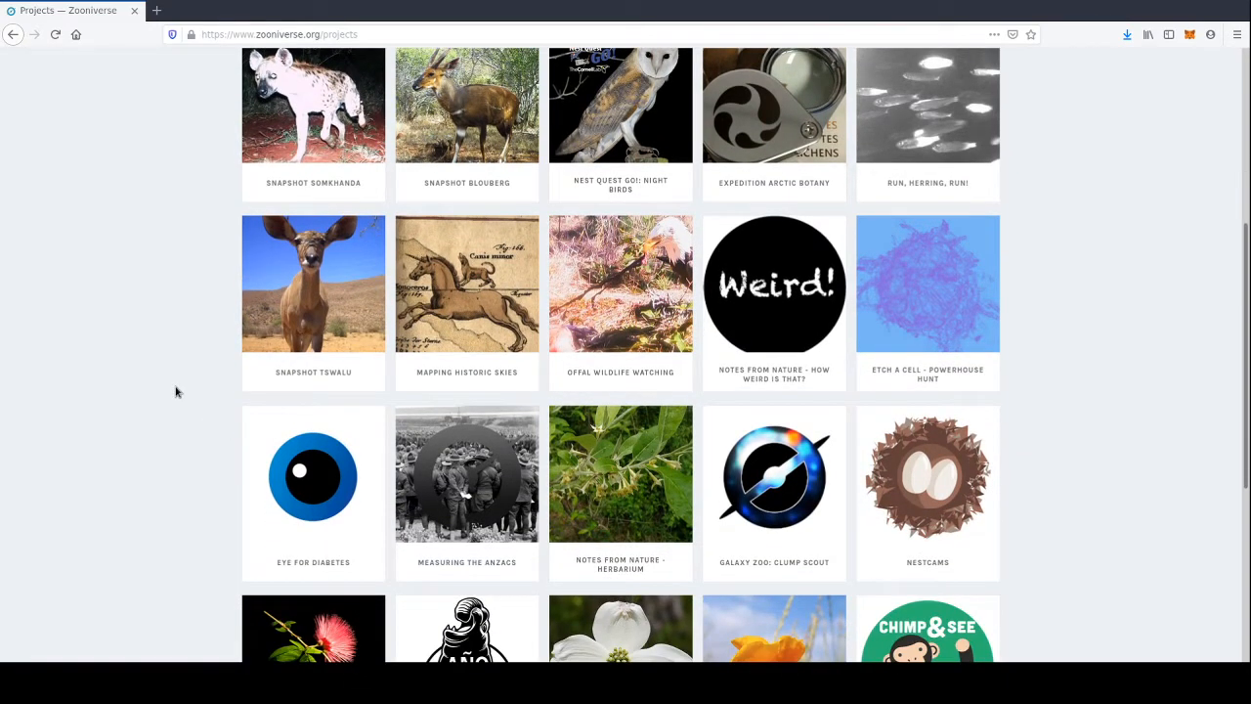
{"action": "scroll", "coordinate": [190, 388], "scroll_direction": "up", "scroll_amount": 2}
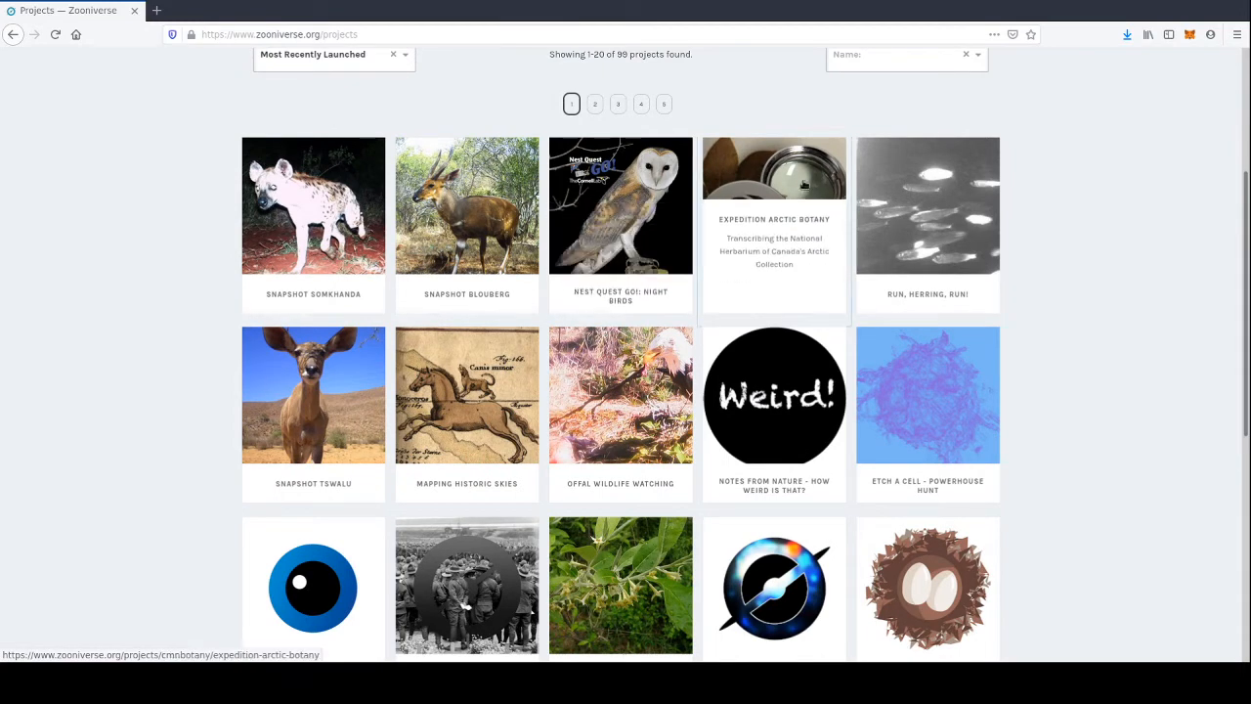
{"action": "left_click", "coordinate": [805, 185]}
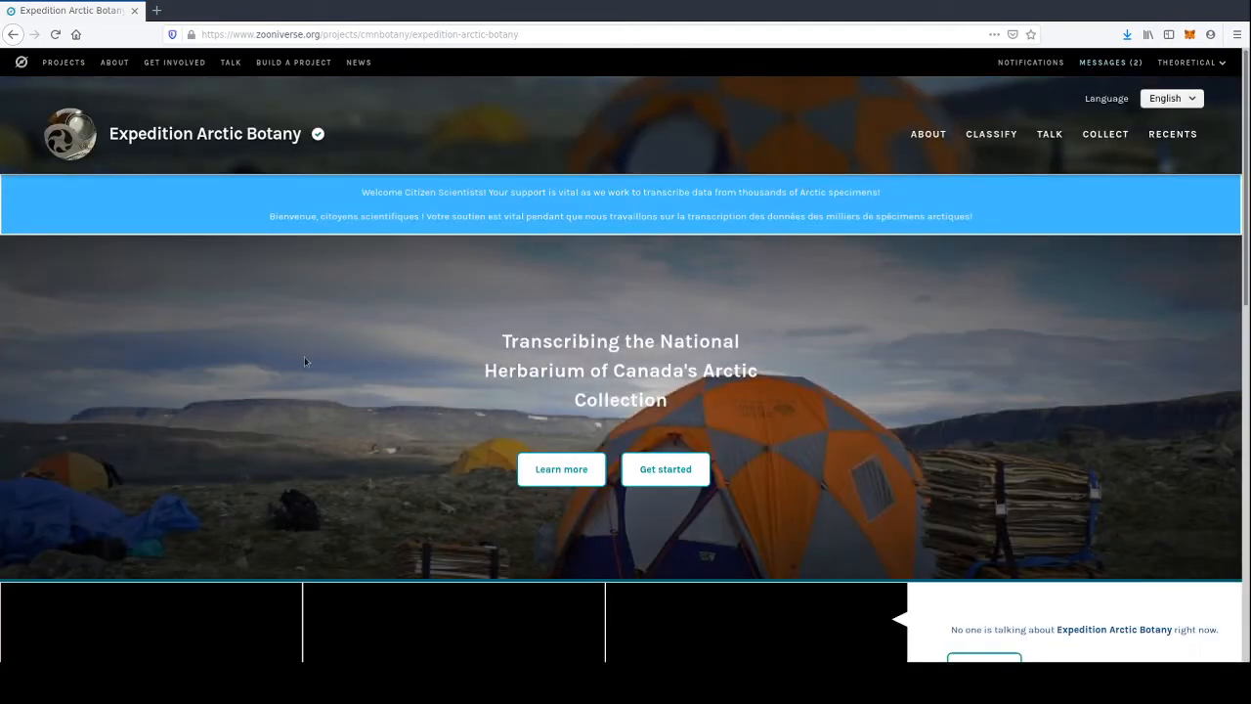
- Examine the Expedition Arctic Botany page's statistics, words from the researcher and project description
{"action": "scroll", "coordinate": [298, 358], "scroll_direction": "down", "scroll_amount": 3}
{"action": "scroll", "coordinate": [297, 357], "scroll_direction": "down", "scroll_amount": 1}
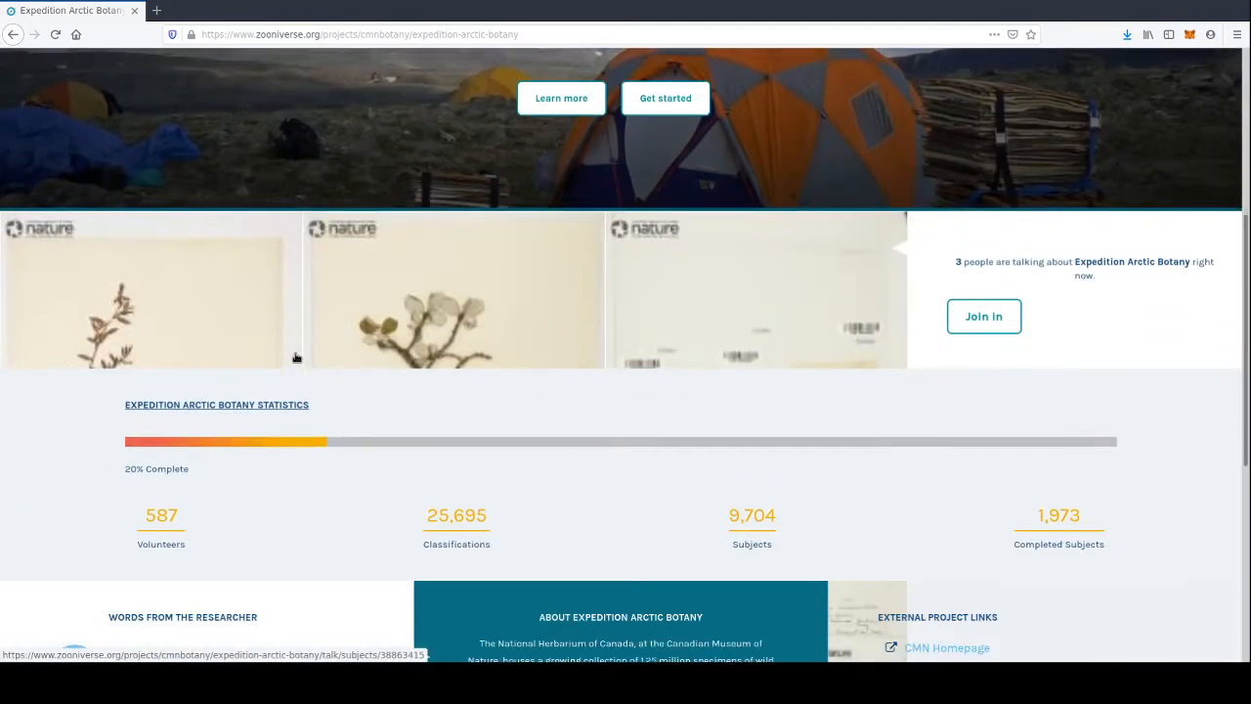
{"action": "scroll", "coordinate": [296, 357], "scroll_direction": "down", "scroll_amount": 2}
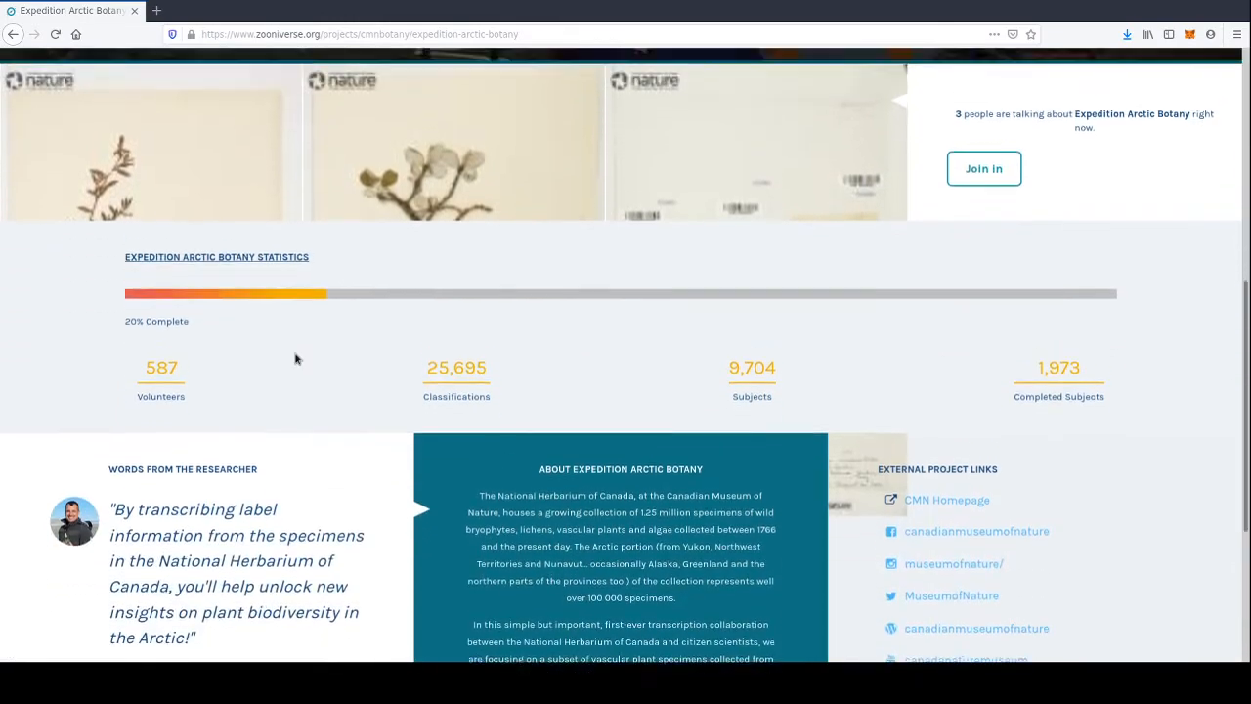
{"action": "scroll", "coordinate": [296, 358], "scroll_direction": "up", "scroll_amount": 1}
{"action": "scroll", "coordinate": [296, 357], "scroll_direction": "up", "scroll_amount": 1}
{"action": "scroll", "coordinate": [293, 357], "scroll_direction": "down", "scroll_amount": 3}
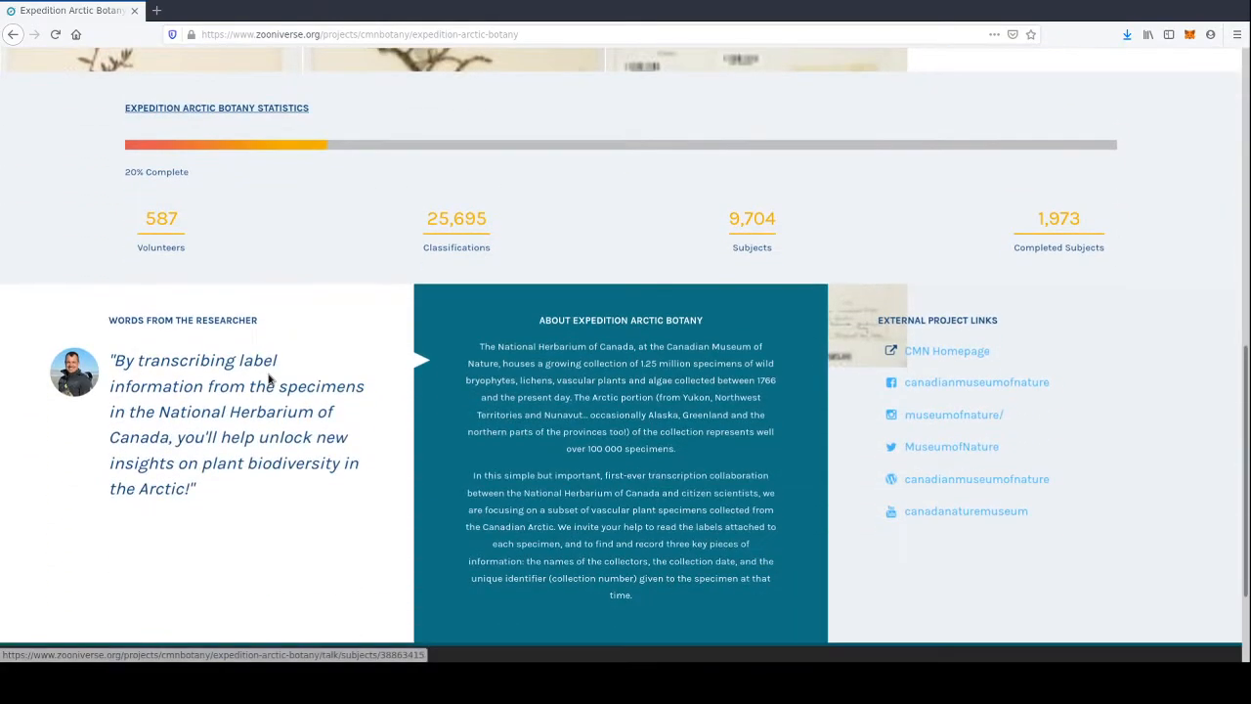
{"action": "scroll", "coordinate": [269, 378], "scroll_direction": "down", "scroll_amount": 1}
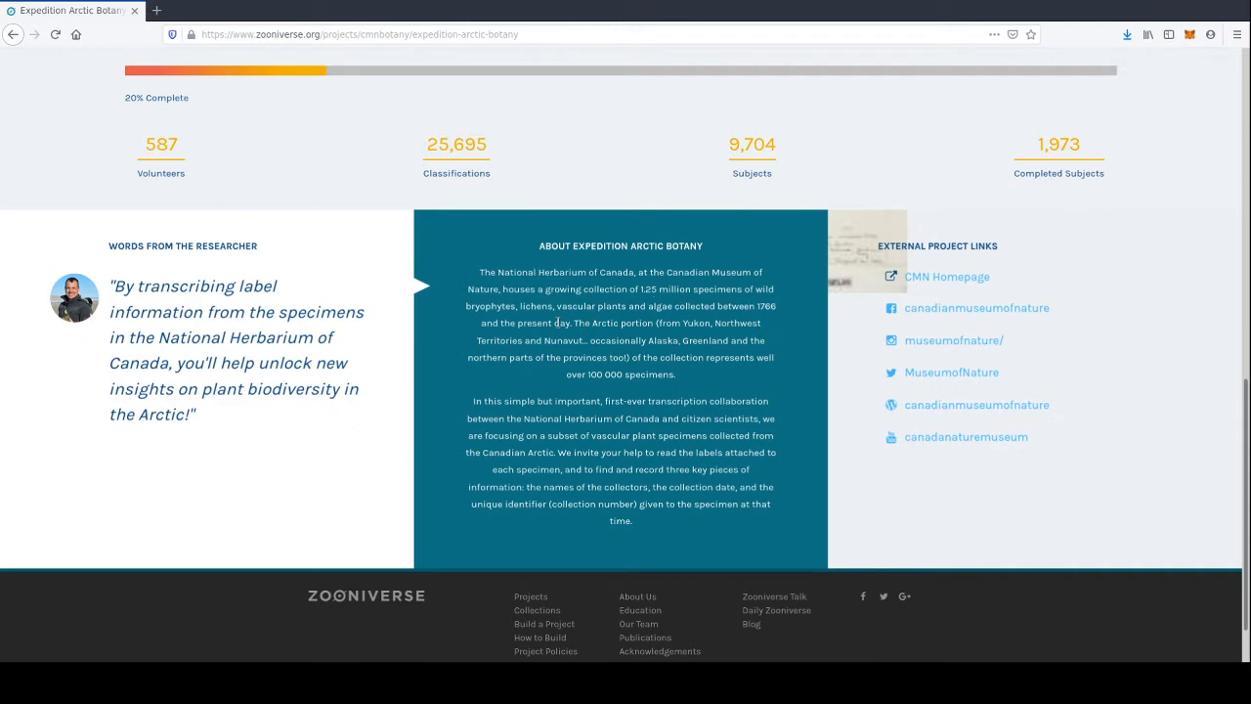
{"action": "scroll", "coordinate": [597, 451], "scroll_direction": "up", "scroll_amount": 1}
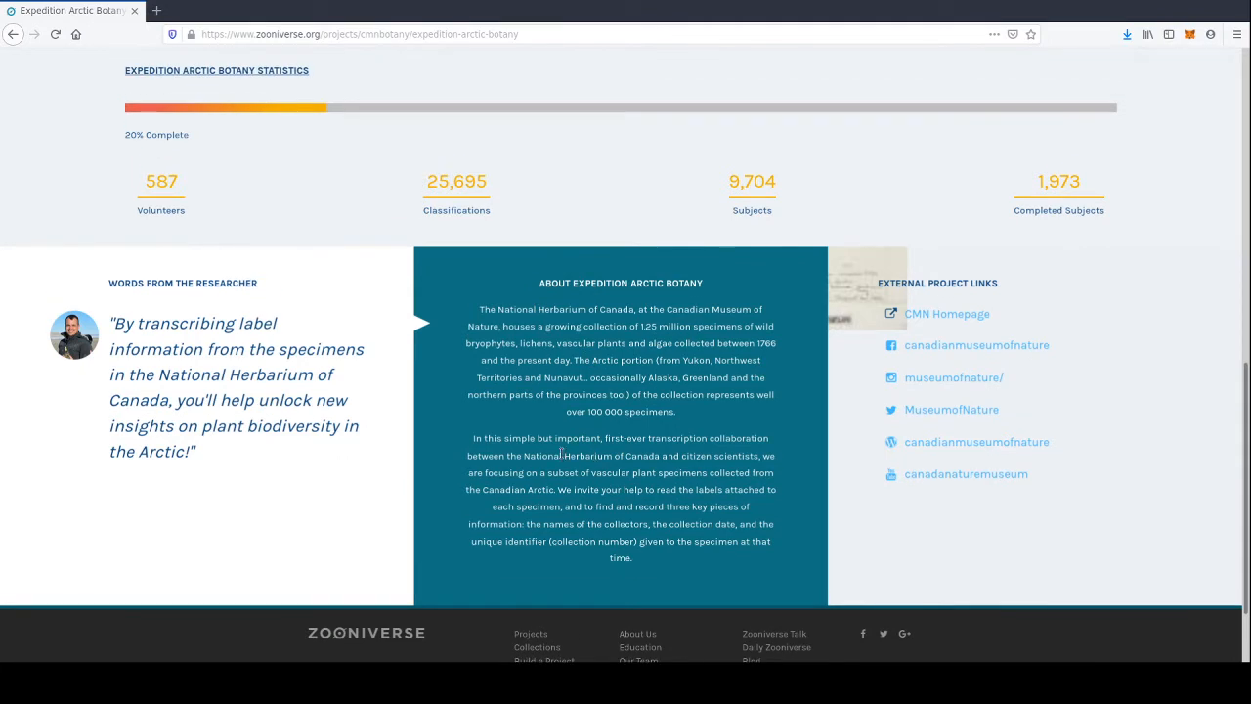
{"action": "scroll", "coordinate": [563, 452], "scroll_direction": "down", "scroll_amount": 1}
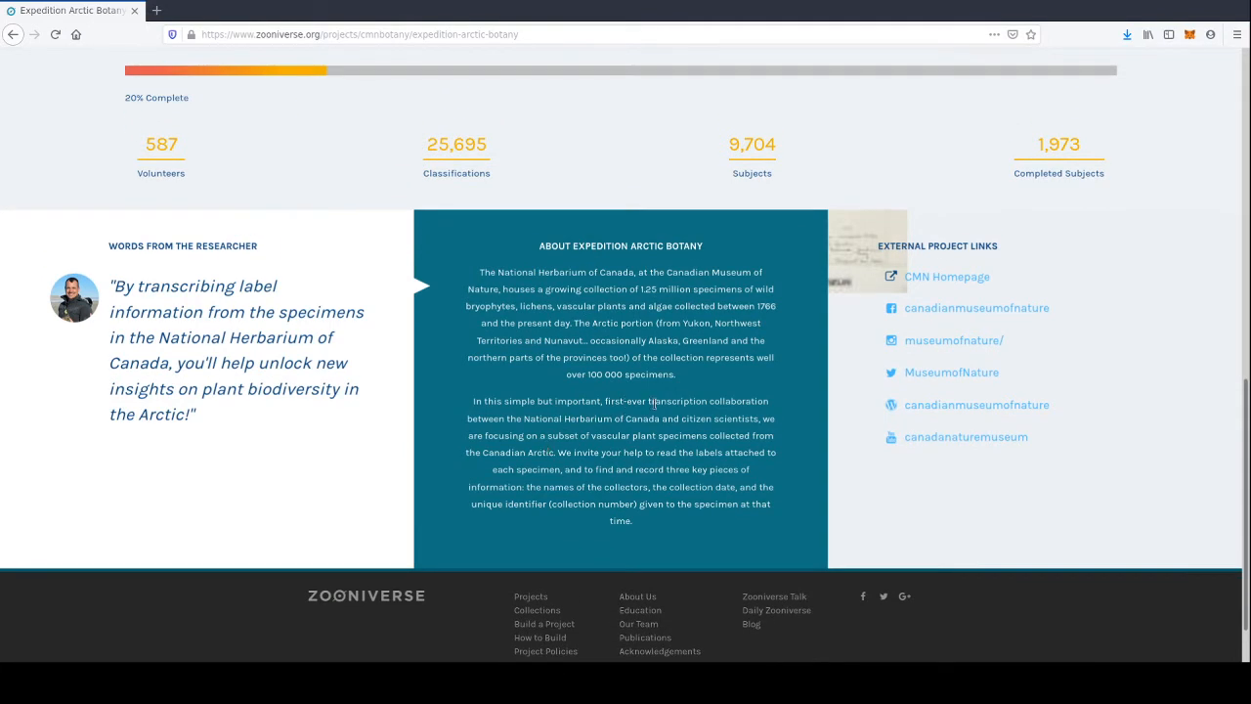
{"action": "scroll", "coordinate": [625, 450], "scroll_direction": "up", "scroll_amount": 5}
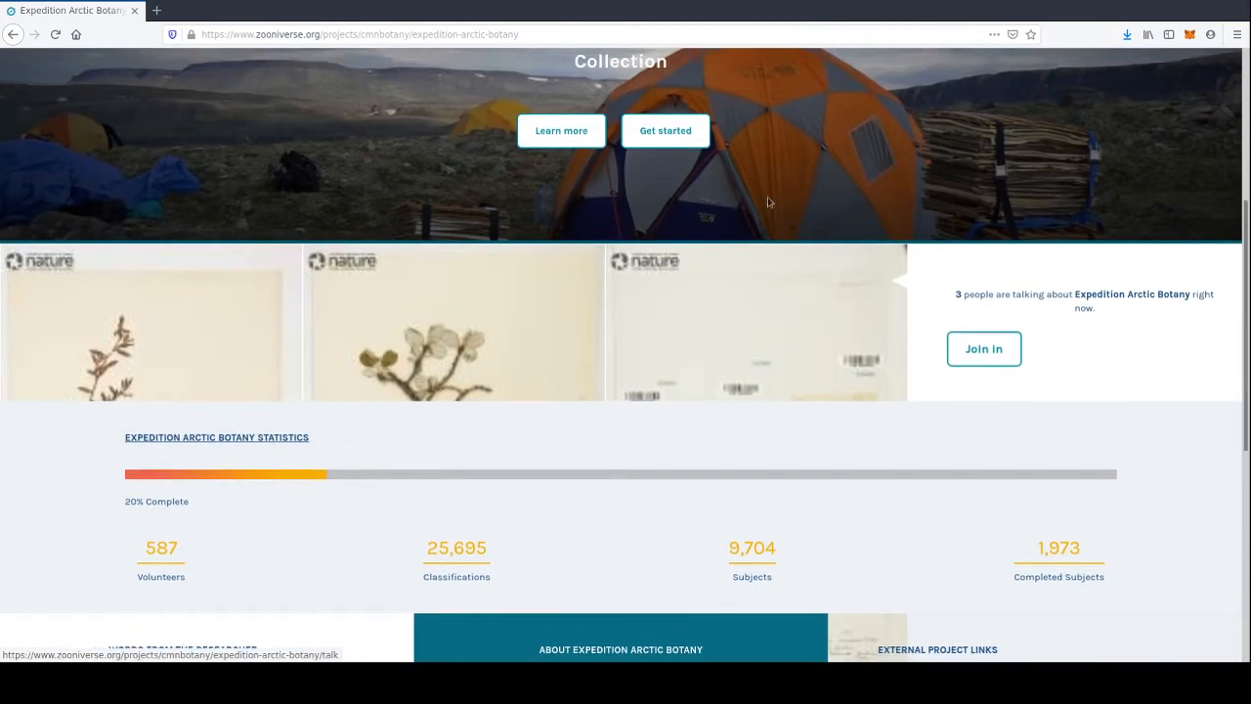
- Get started with classifying in Expedition Arctic Botany, read through all the tutorial pages and close the tutorial
{"action": "left_click", "coordinate": [664, 130]}
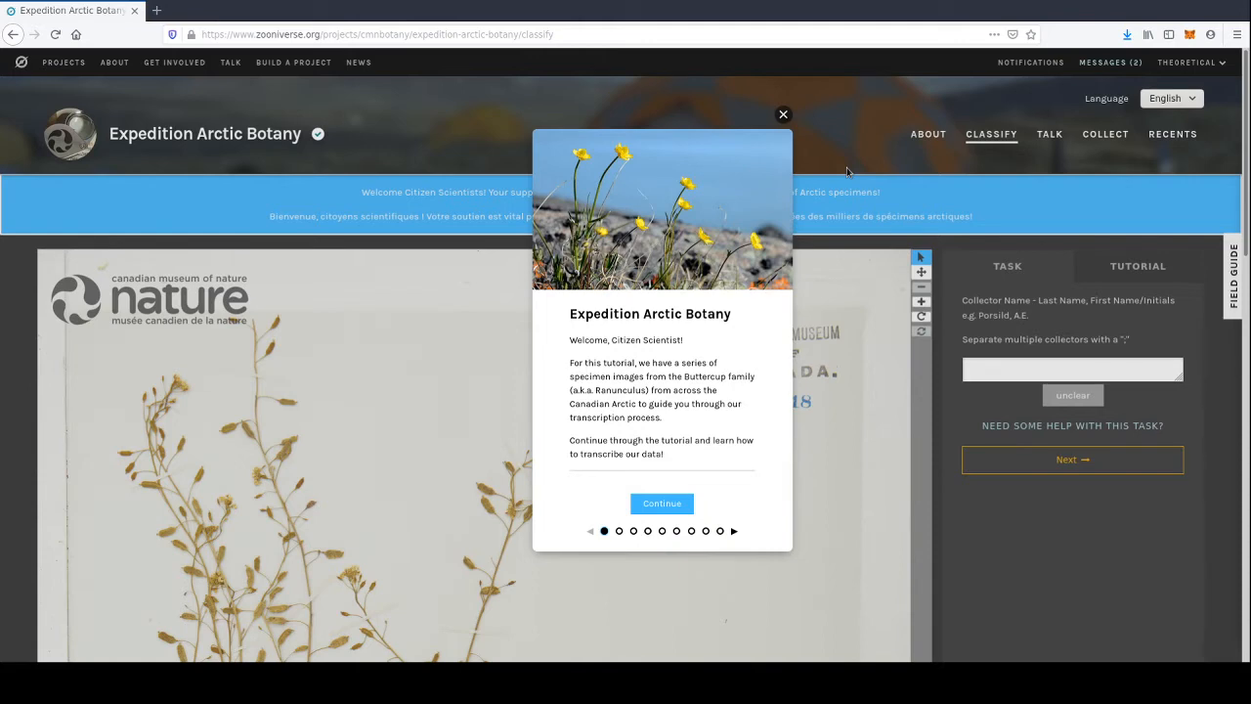
{"action": "left_click", "coordinate": [653, 503]}
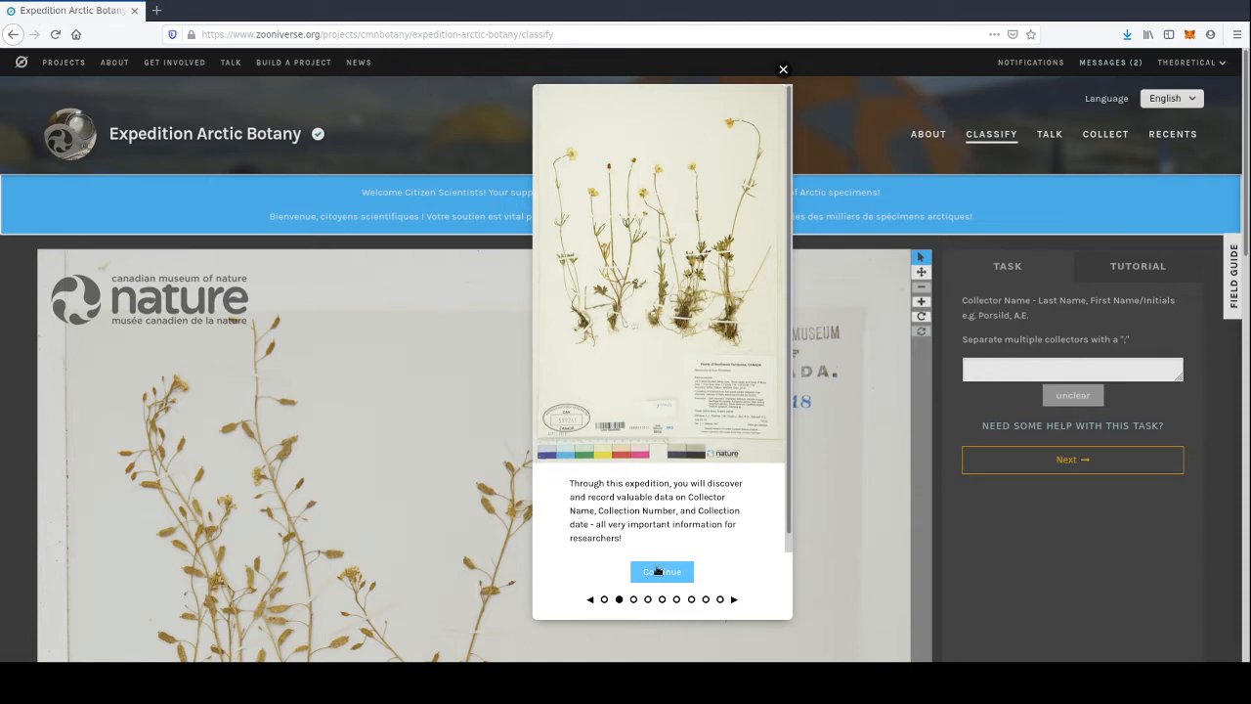
{"action": "left_click", "coordinate": [659, 571]}
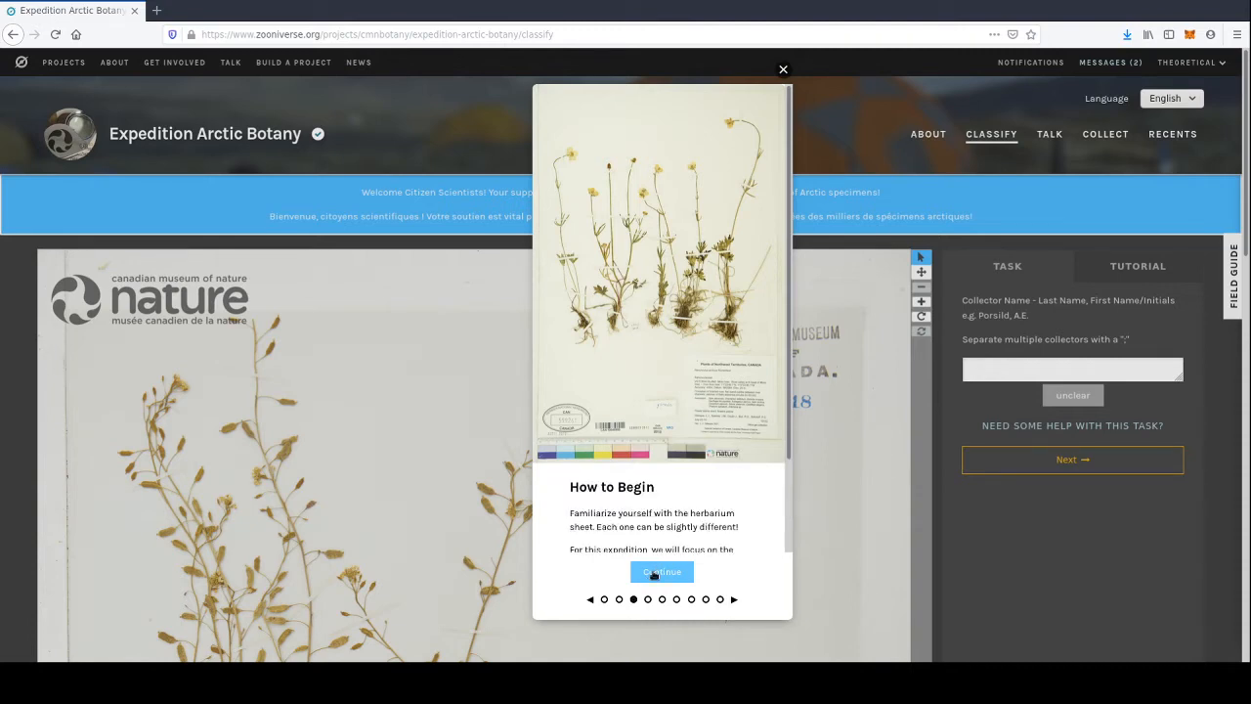
{"action": "left_click", "coordinate": [653, 574]}
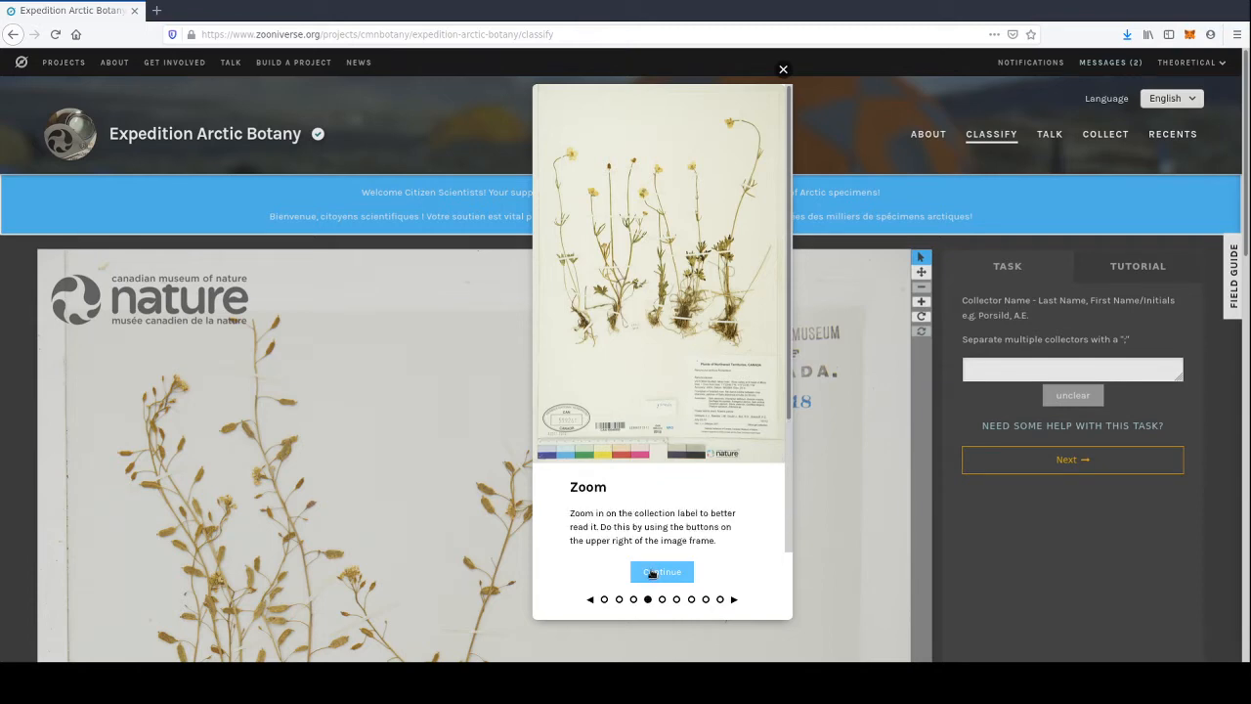
{"action": "left_click", "coordinate": [653, 575]}
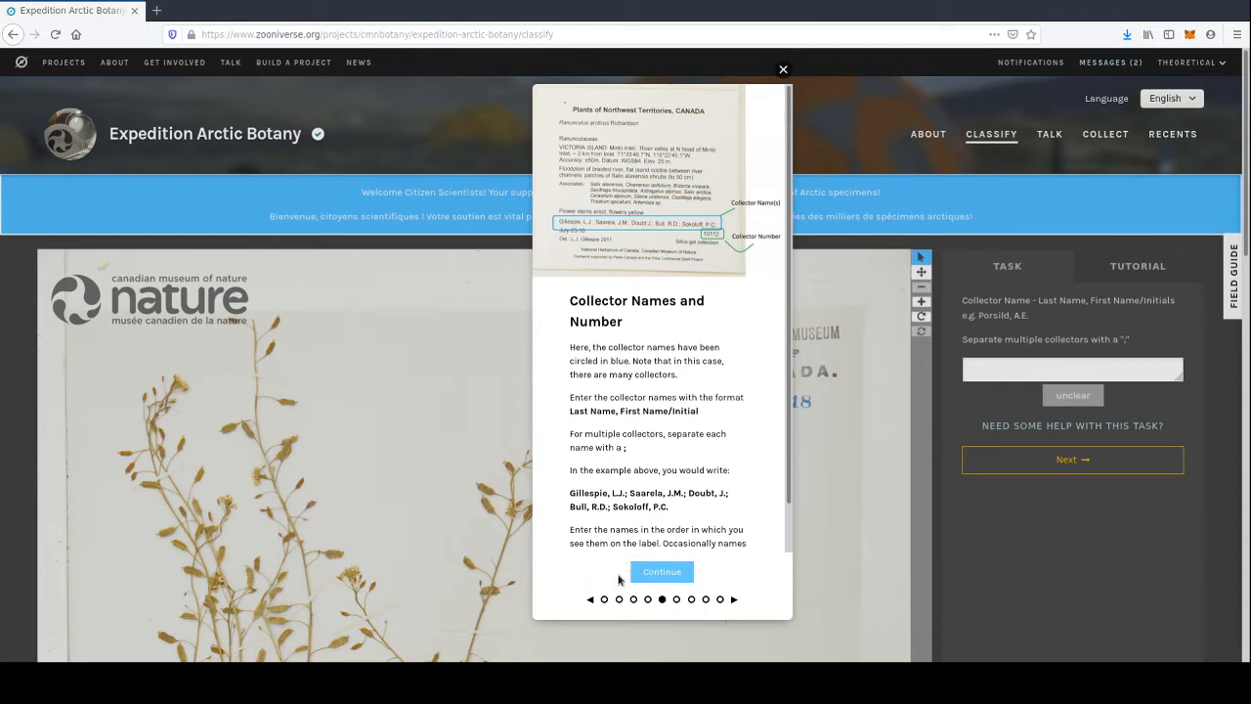
{"action": "left_click", "coordinate": [672, 574]}
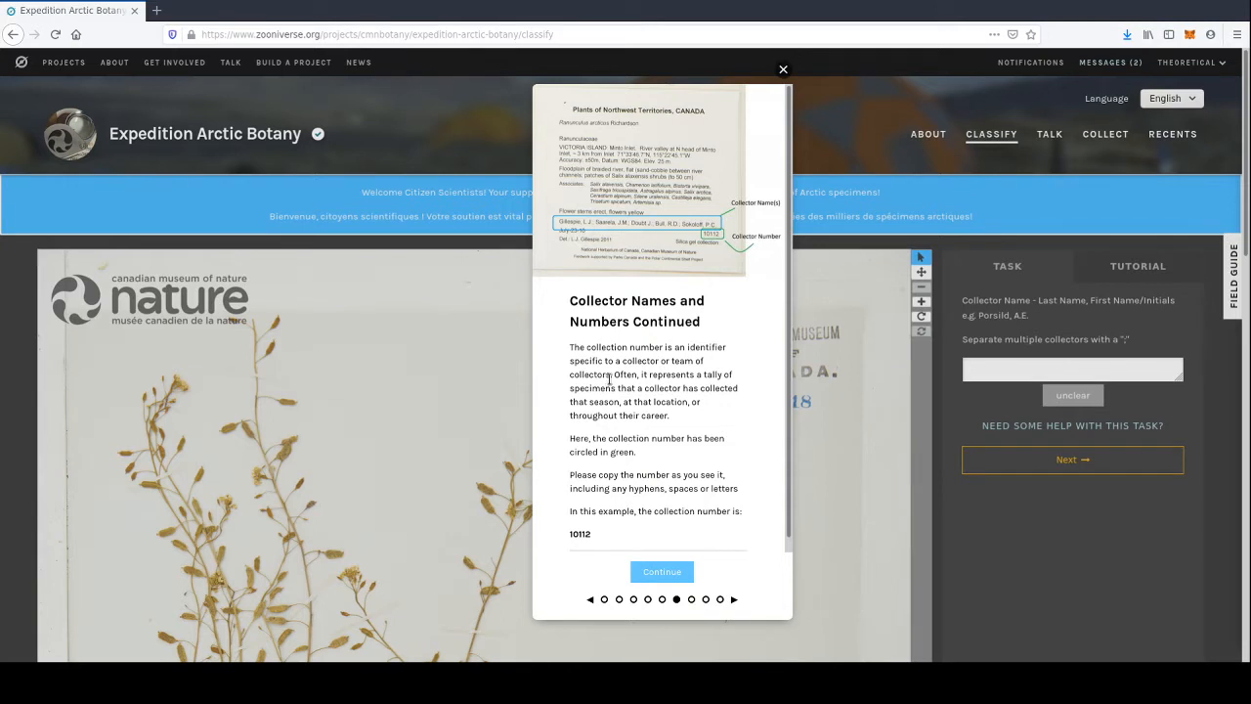
{"action": "left_click", "coordinate": [661, 574]}
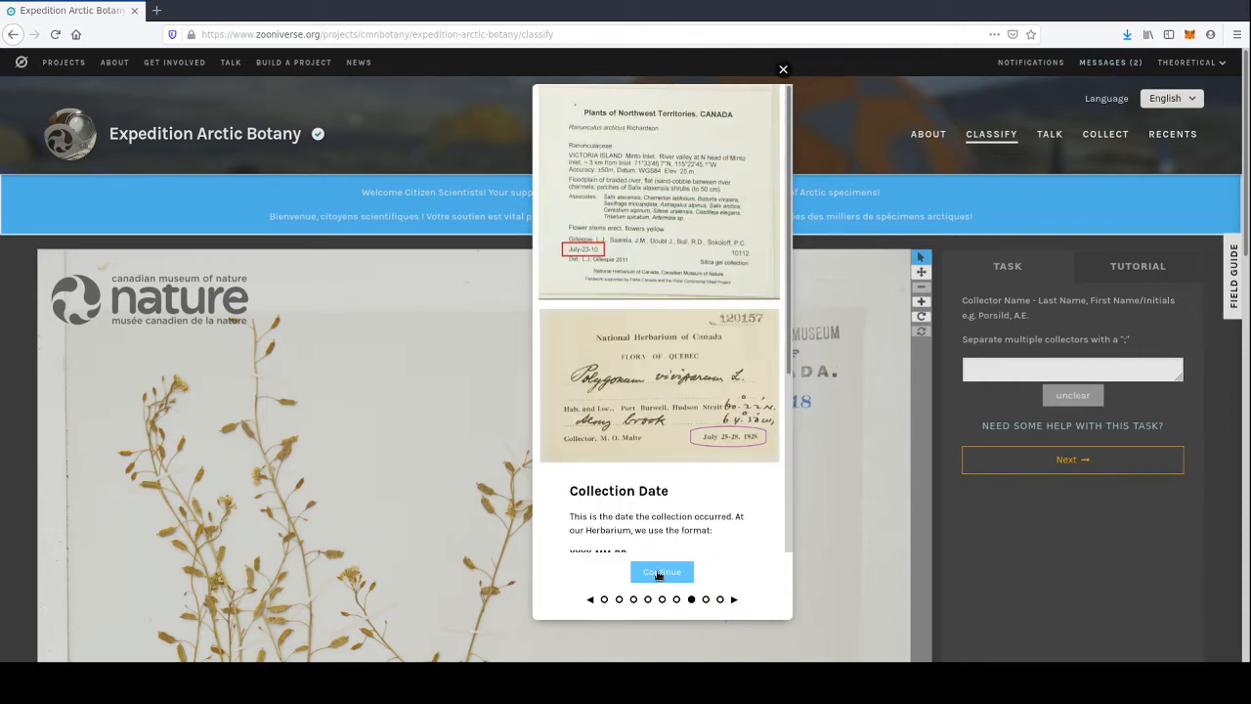
{"action": "left_click", "coordinate": [659, 575]}
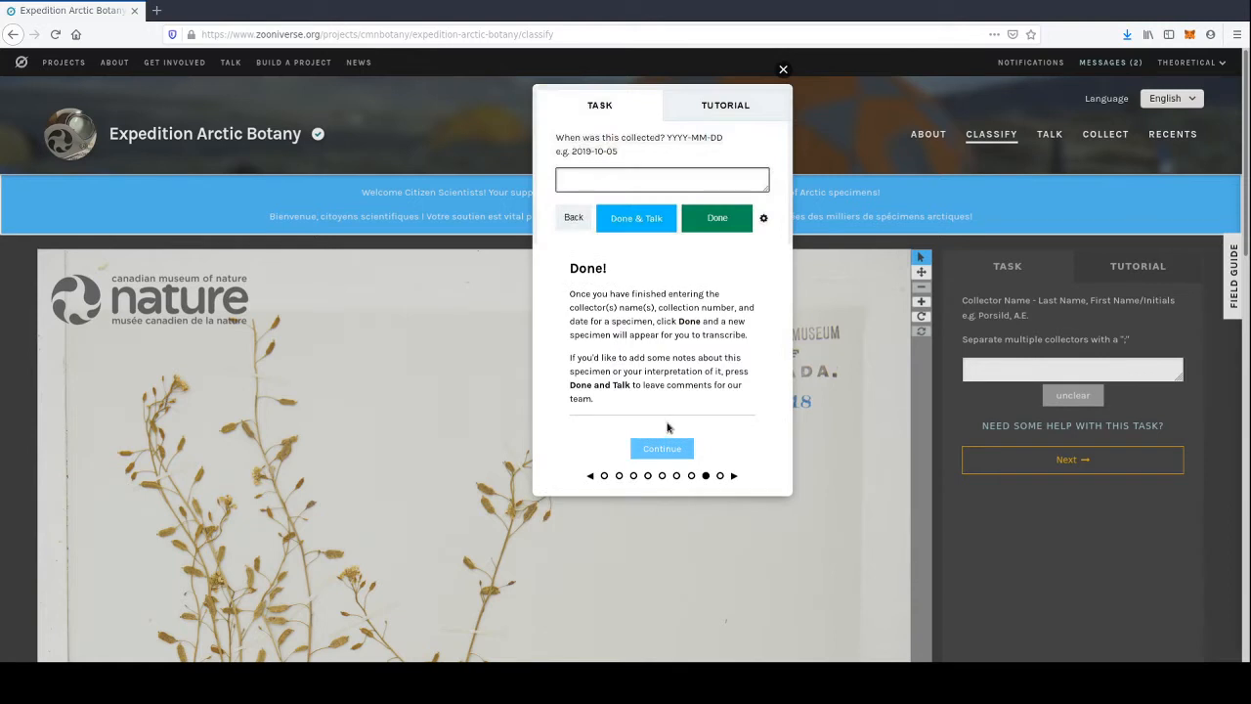
{"action": "left_click", "coordinate": [661, 450]}
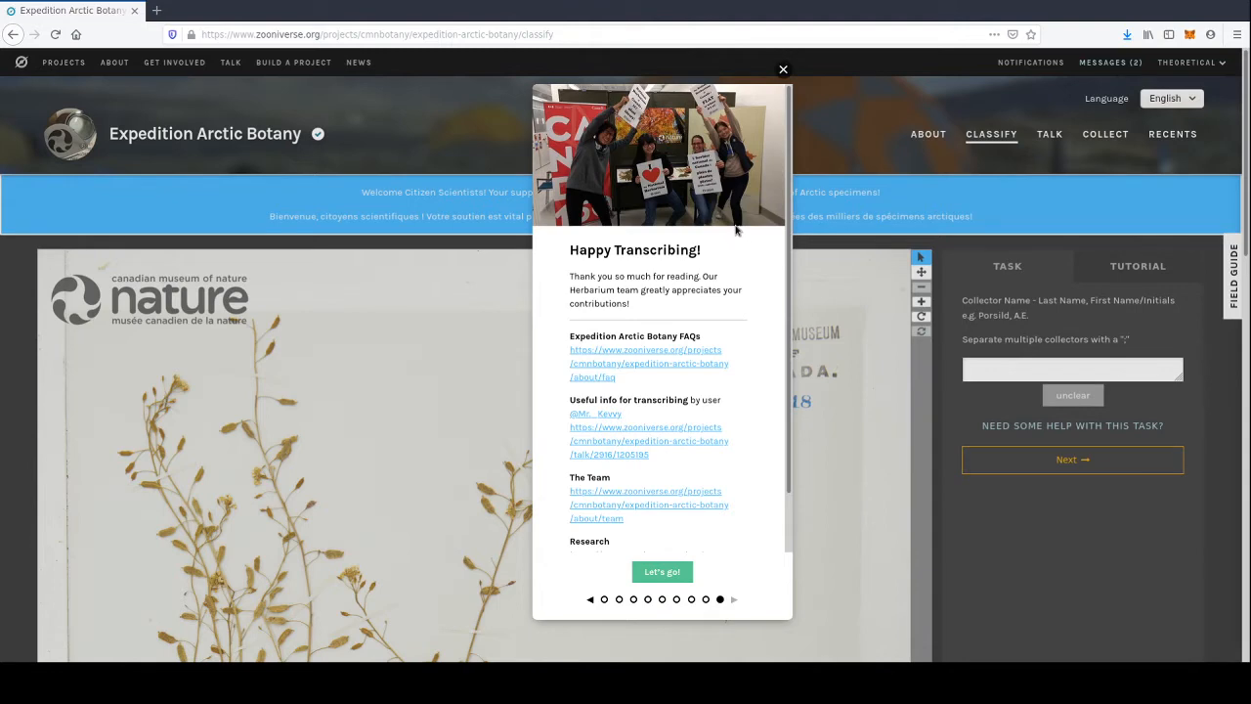
{"action": "left_click", "coordinate": [783, 71]}
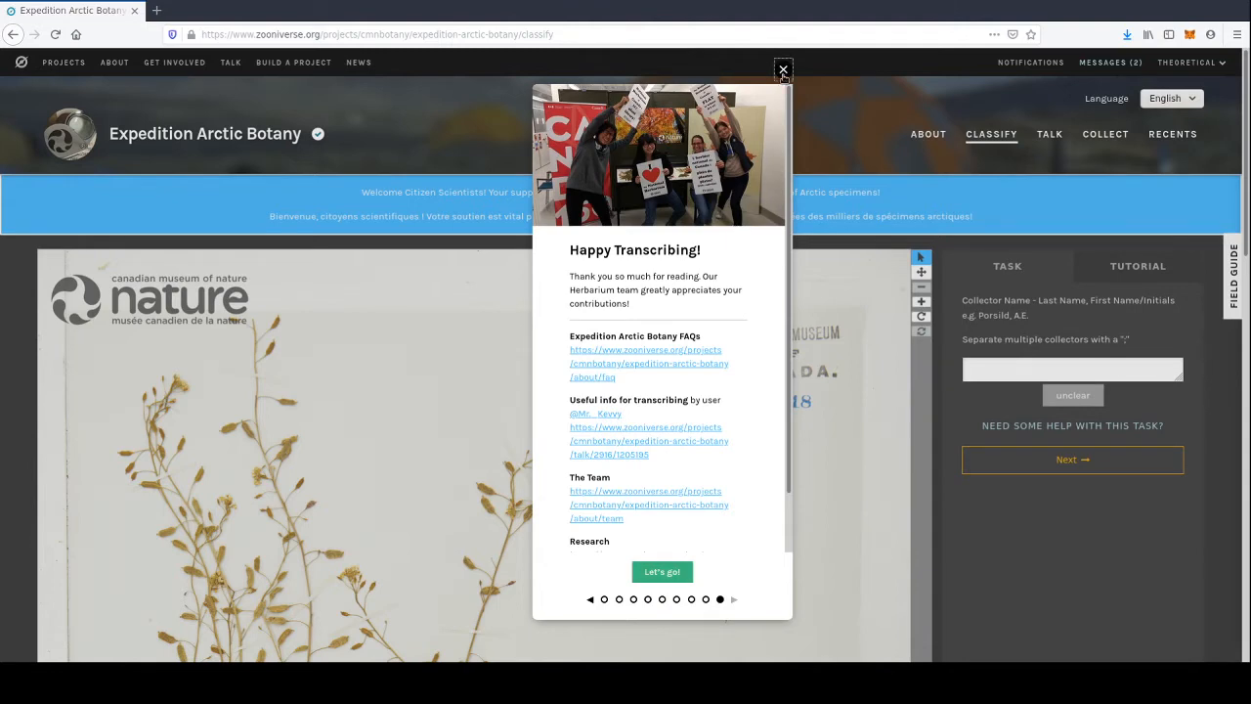
- Inspect the herbarium specimen image down to its handwritten collection label and back up to the transcription task
{"action": "scroll", "coordinate": [975, 544], "scroll_direction": "down", "scroll_amount": 5}
{"action": "scroll", "coordinate": [981, 547], "scroll_direction": "down", "scroll_amount": 5}
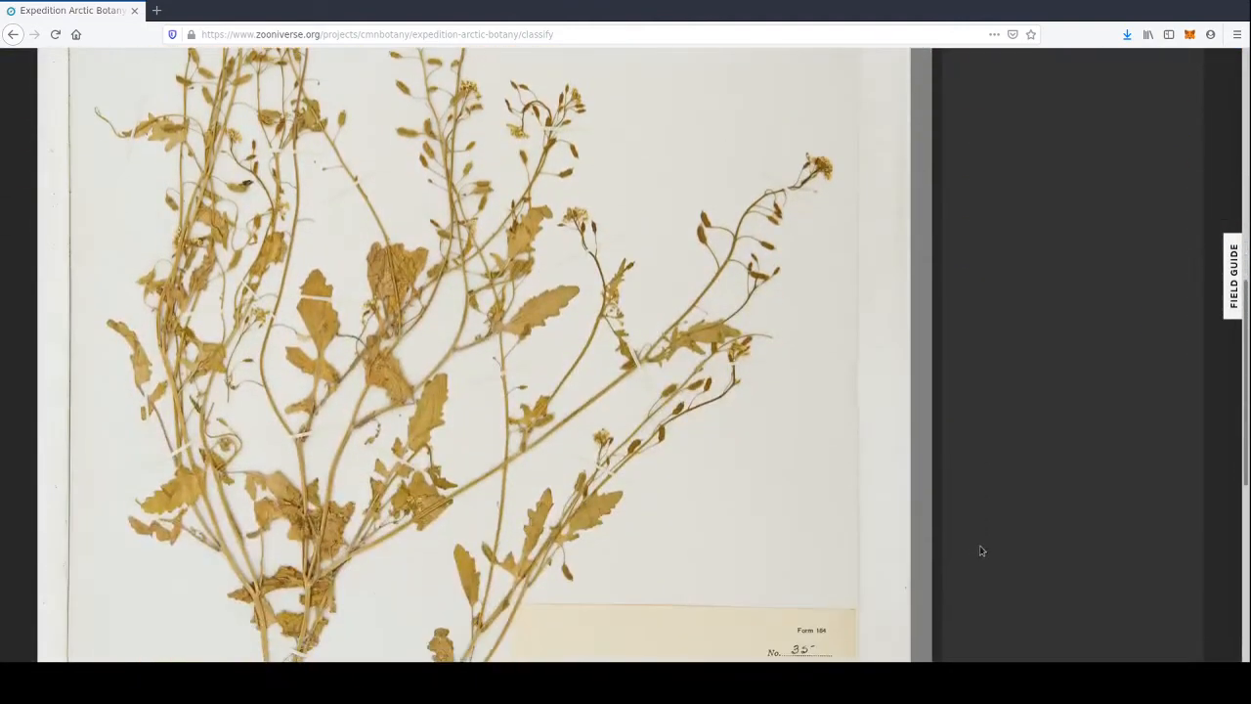
{"action": "scroll", "coordinate": [981, 537], "scroll_direction": "down", "scroll_amount": 3}
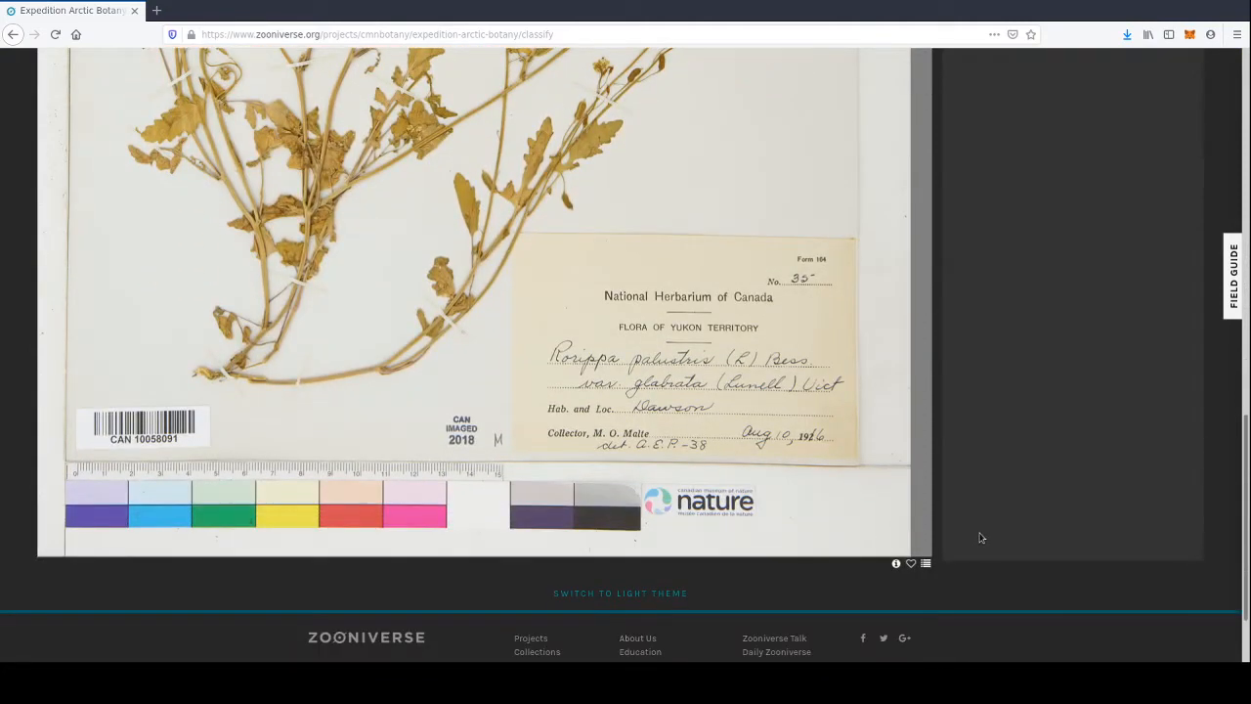
{"action": "scroll", "coordinate": [979, 535], "scroll_direction": "up", "scroll_amount": 13}
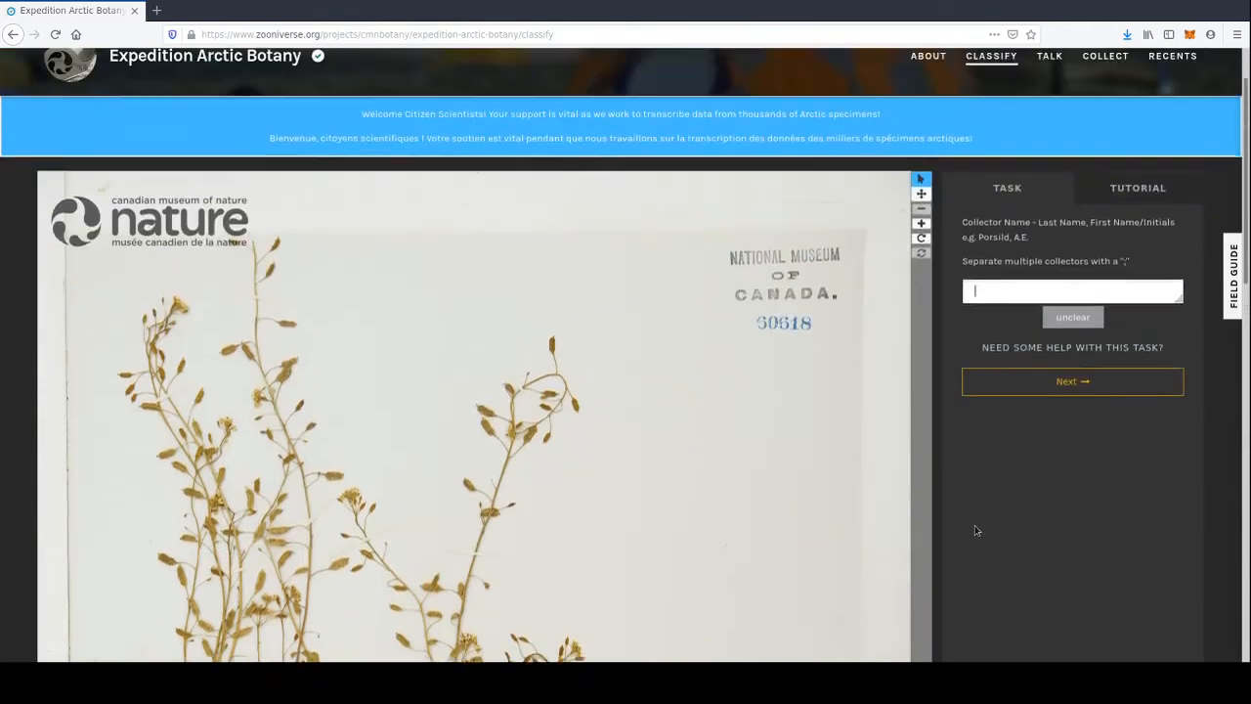
{"action": "scroll", "coordinate": [974, 531], "scroll_direction": "up", "scroll_amount": 1}
- Return to the projects list and open the Nest Quest Go!: Night Birds project
{"action": "left_click", "coordinate": [15, 37]}
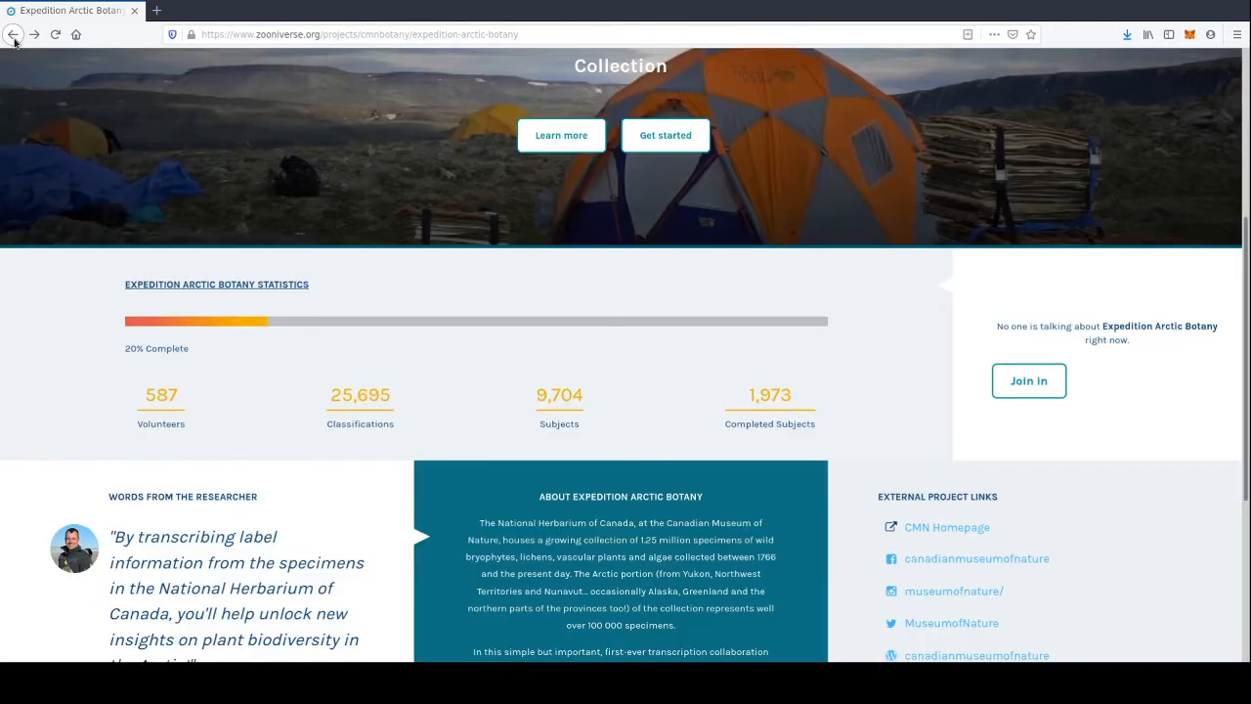
{"action": "left_click", "coordinate": [13, 35]}
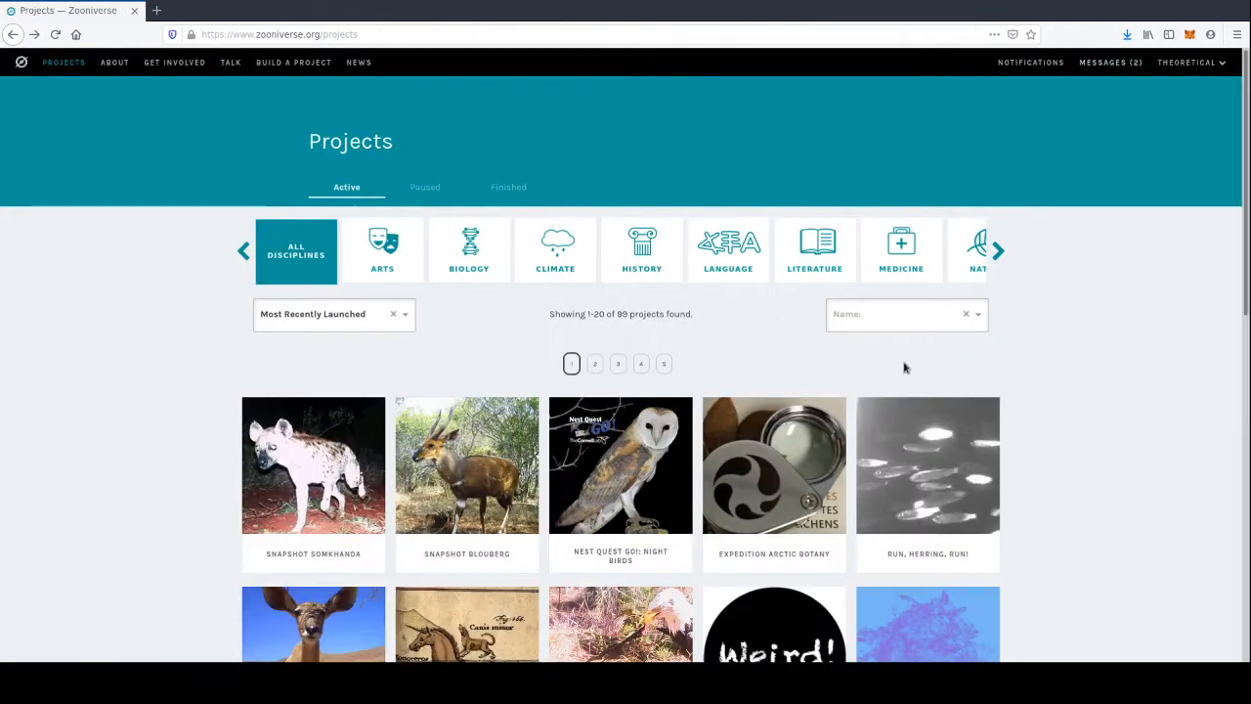
{"action": "scroll", "coordinate": [509, 451], "scroll_direction": "down", "scroll_amount": 4}
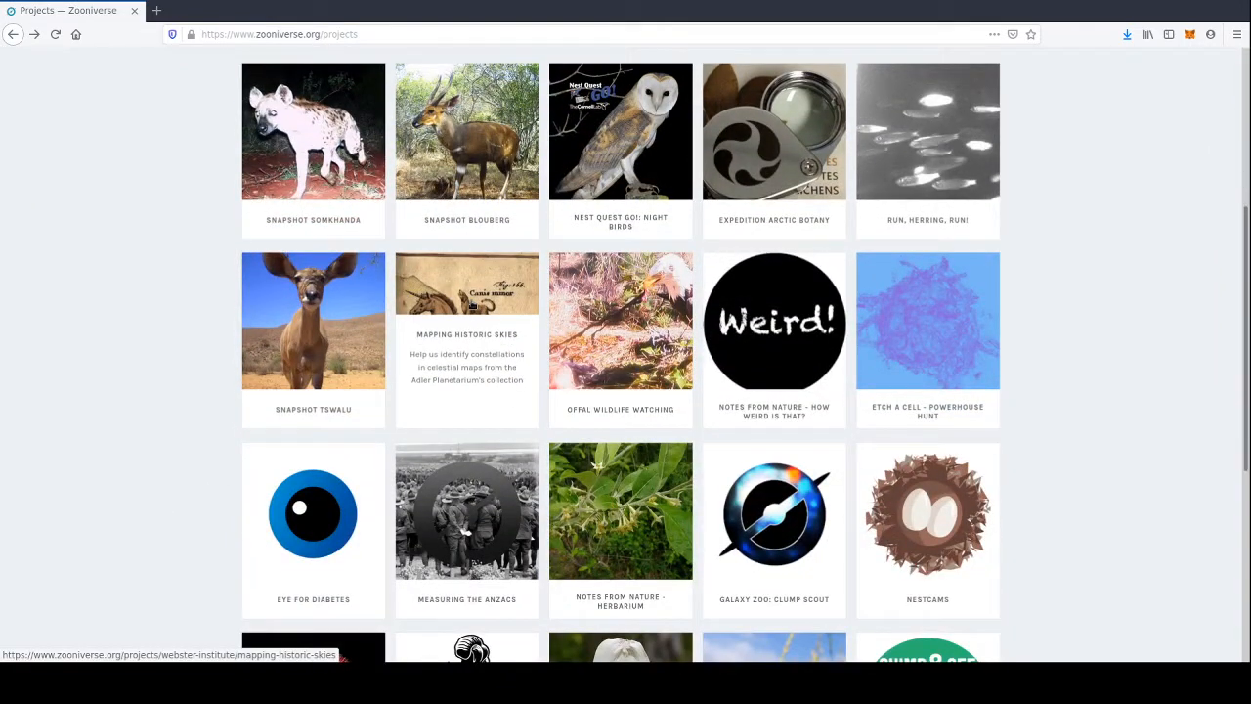
{"action": "scroll", "coordinate": [470, 303], "scroll_direction": "up", "scroll_amount": 1}
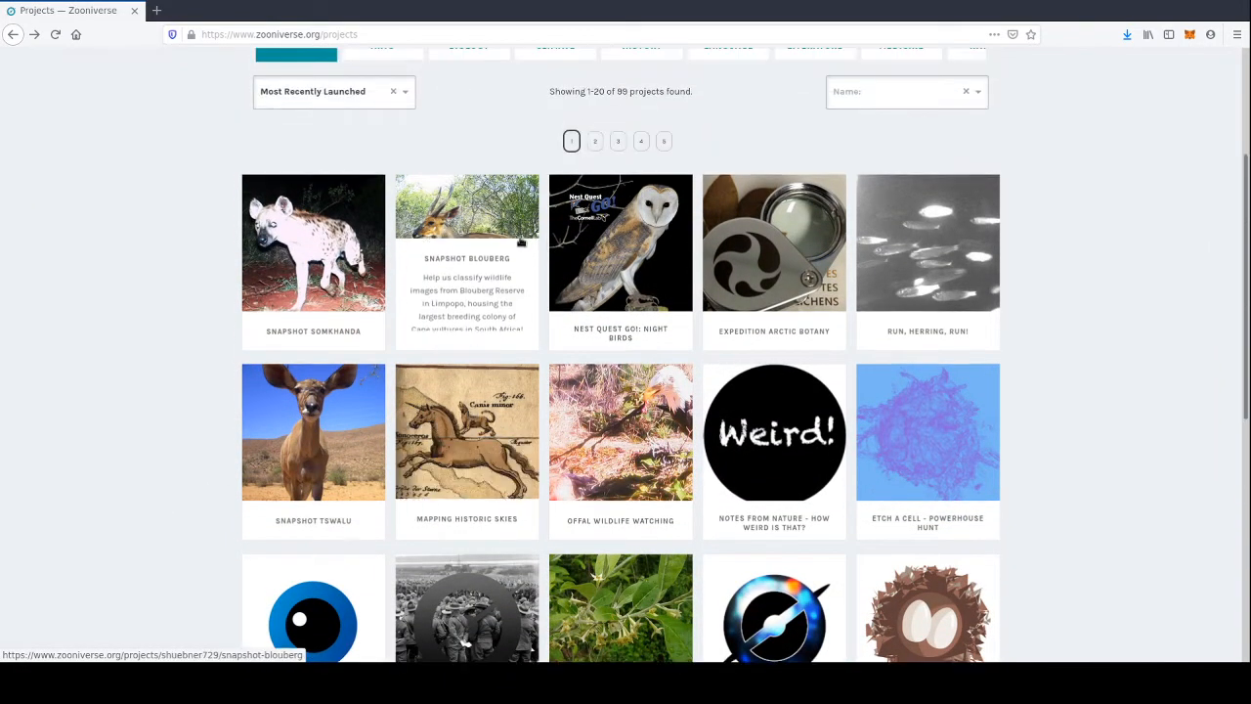
{"action": "left_click", "coordinate": [616, 250]}
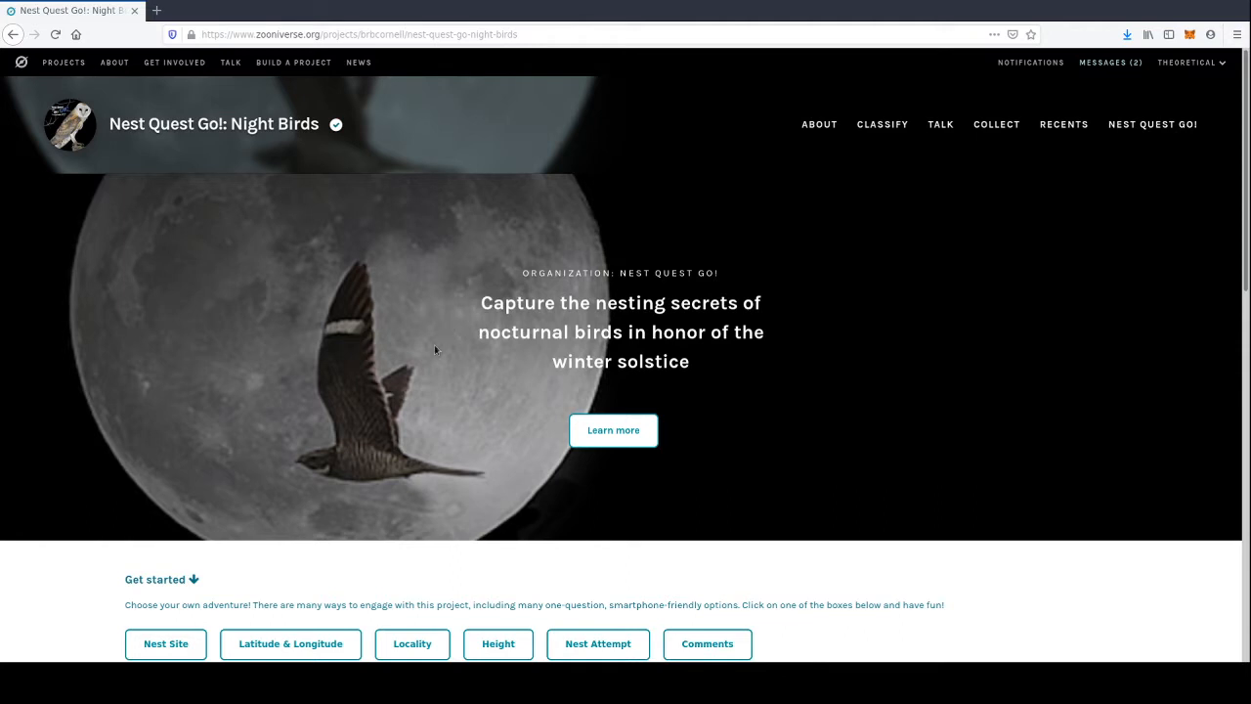
- Look over the Night Birds project's get-started task options and sample nest record cards
{"action": "scroll", "coordinate": [434, 349], "scroll_direction": "down", "scroll_amount": 2}
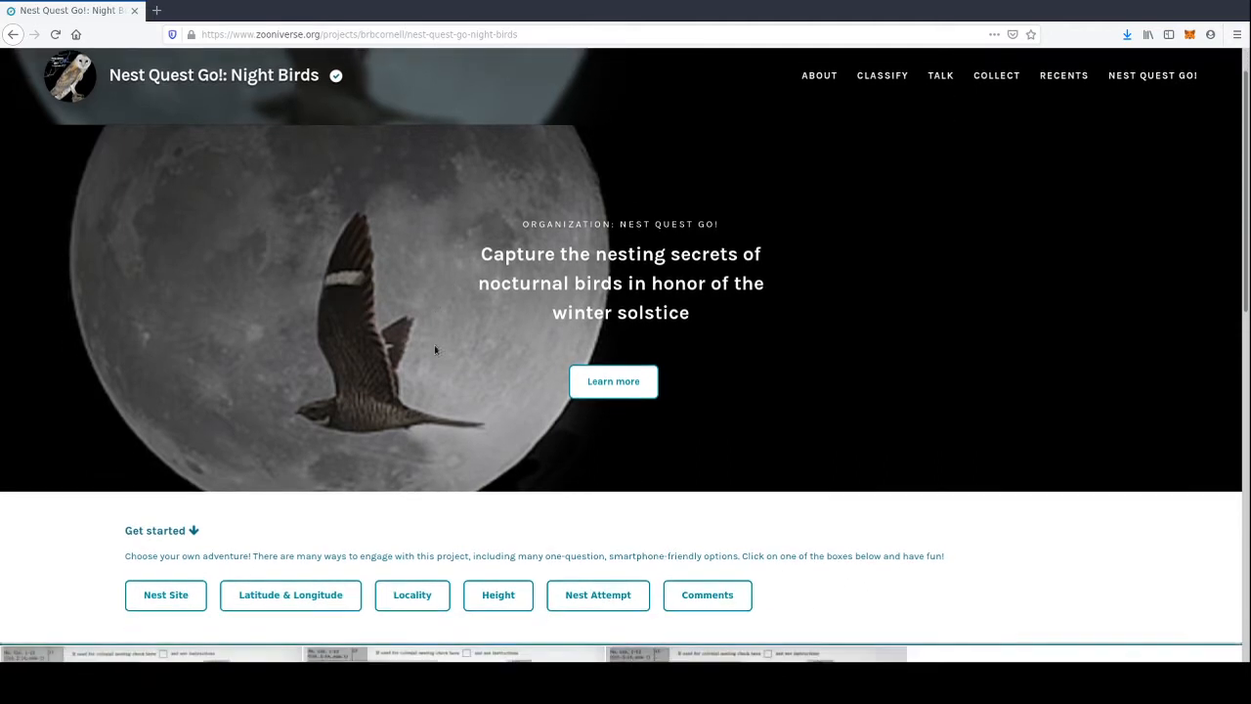
{"action": "scroll", "coordinate": [435, 349], "scroll_direction": "down", "scroll_amount": 4}
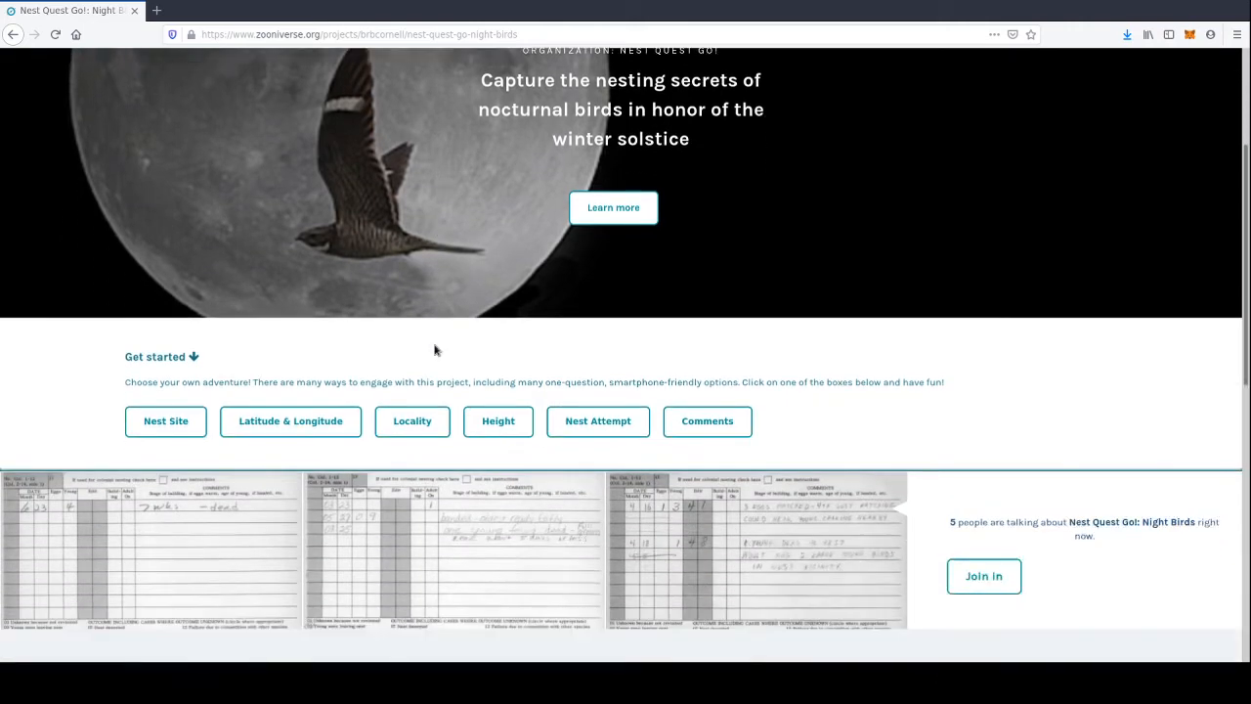
{"action": "scroll", "coordinate": [362, 292], "scroll_direction": "up", "scroll_amount": 3}
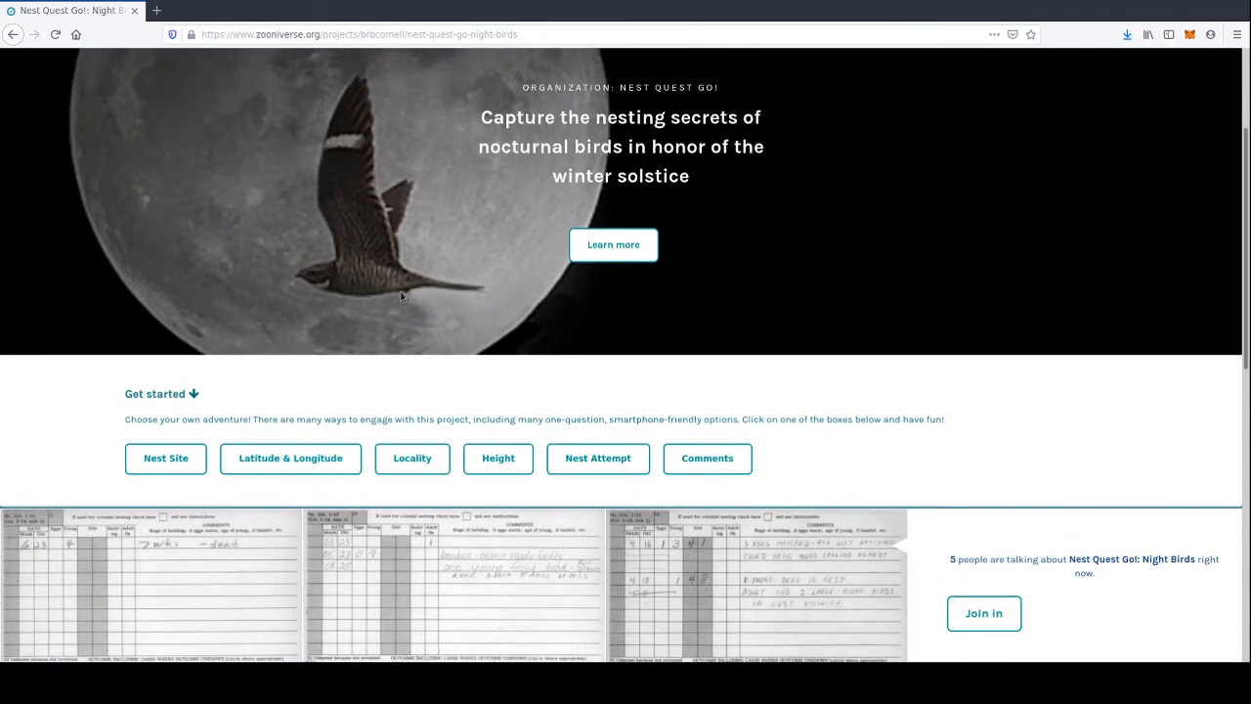
- Look over the Night Birds project's headline, statistics and the start of its researcher and about sections
{"action": "scroll", "coordinate": [401, 295], "scroll_direction": "up", "scroll_amount": 2}
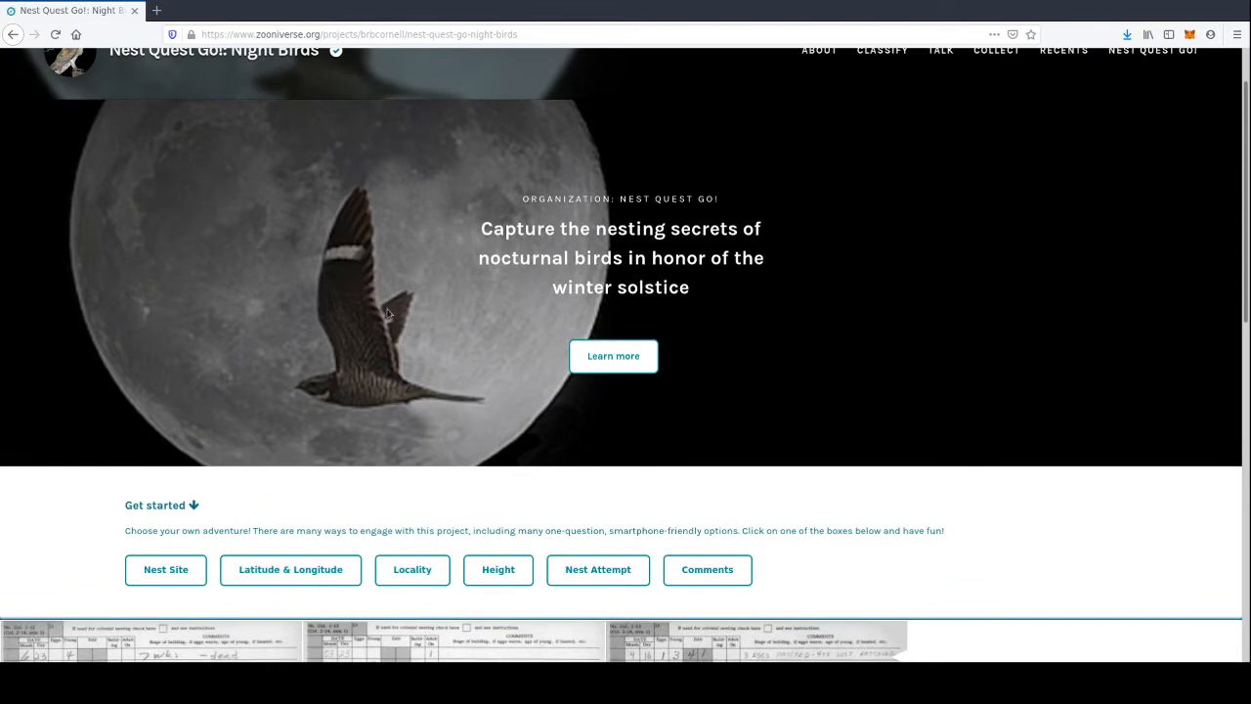
{"action": "scroll", "coordinate": [388, 313], "scroll_direction": "down", "scroll_amount": 9}
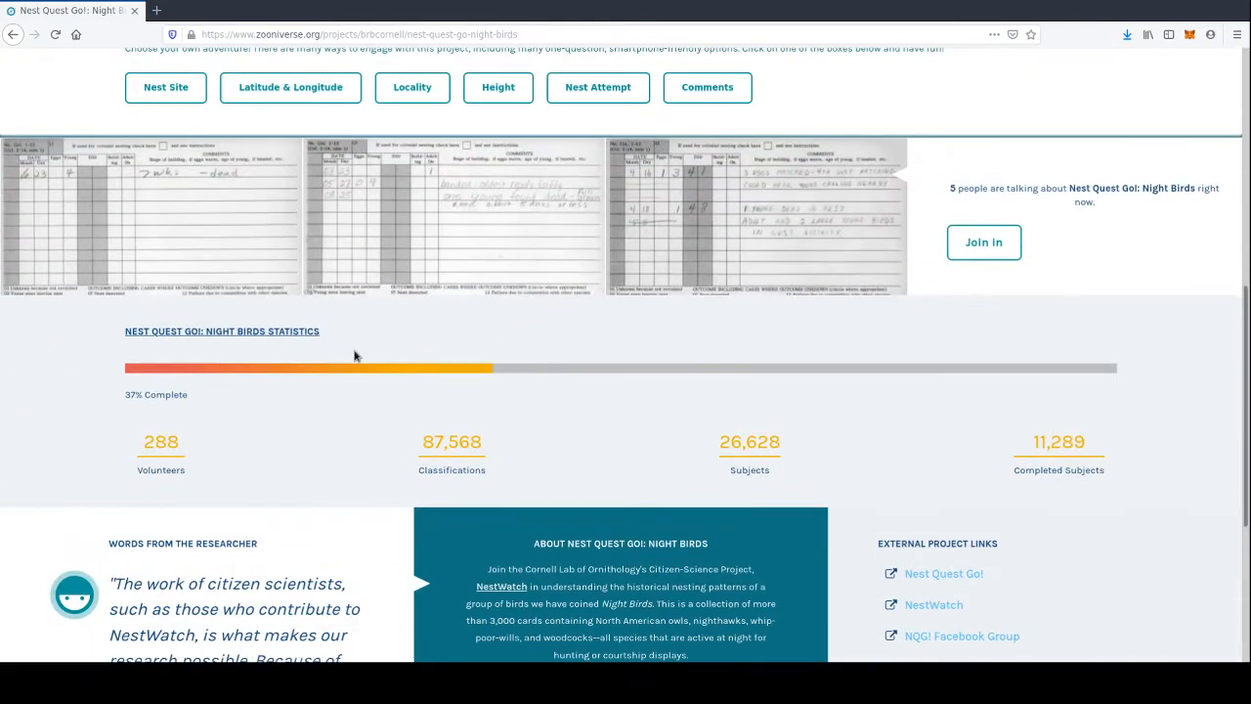
{"action": "scroll", "coordinate": [355, 355], "scroll_direction": "down", "scroll_amount": 1}
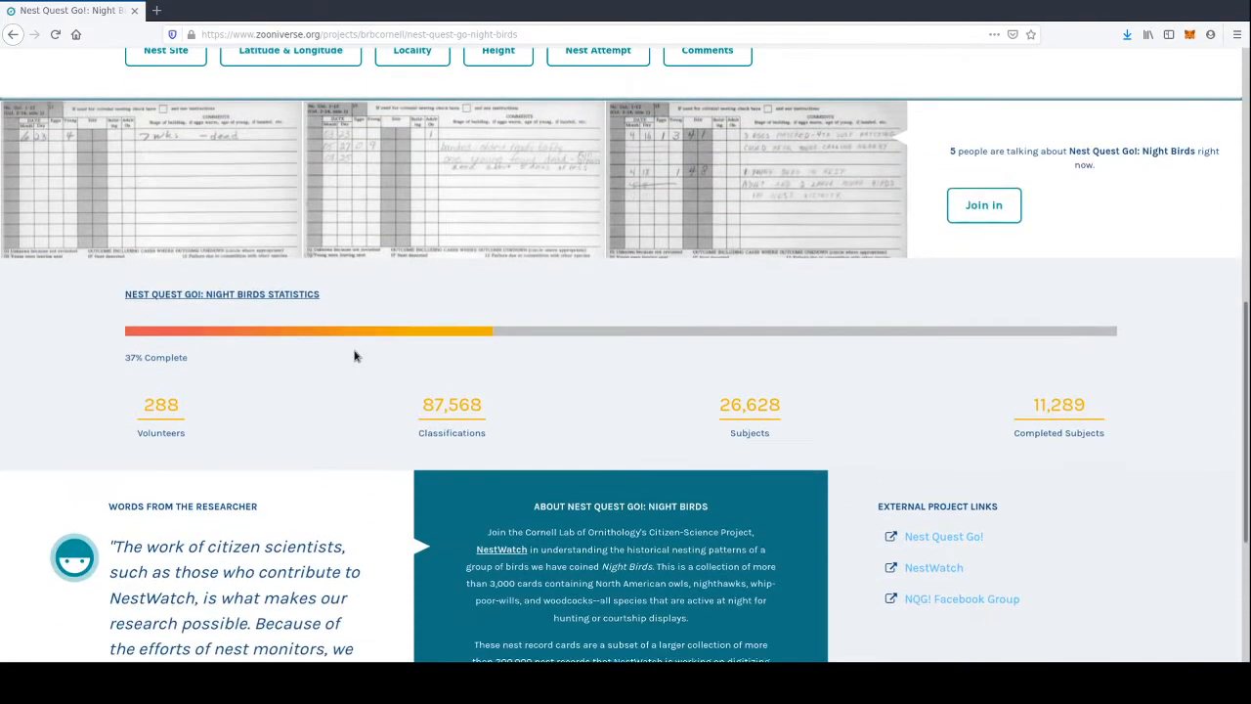
- Return to the projects list, open the Snapshot Blouberg project and look over its sample images and statistics
{"action": "left_click", "coordinate": [13, 34]}
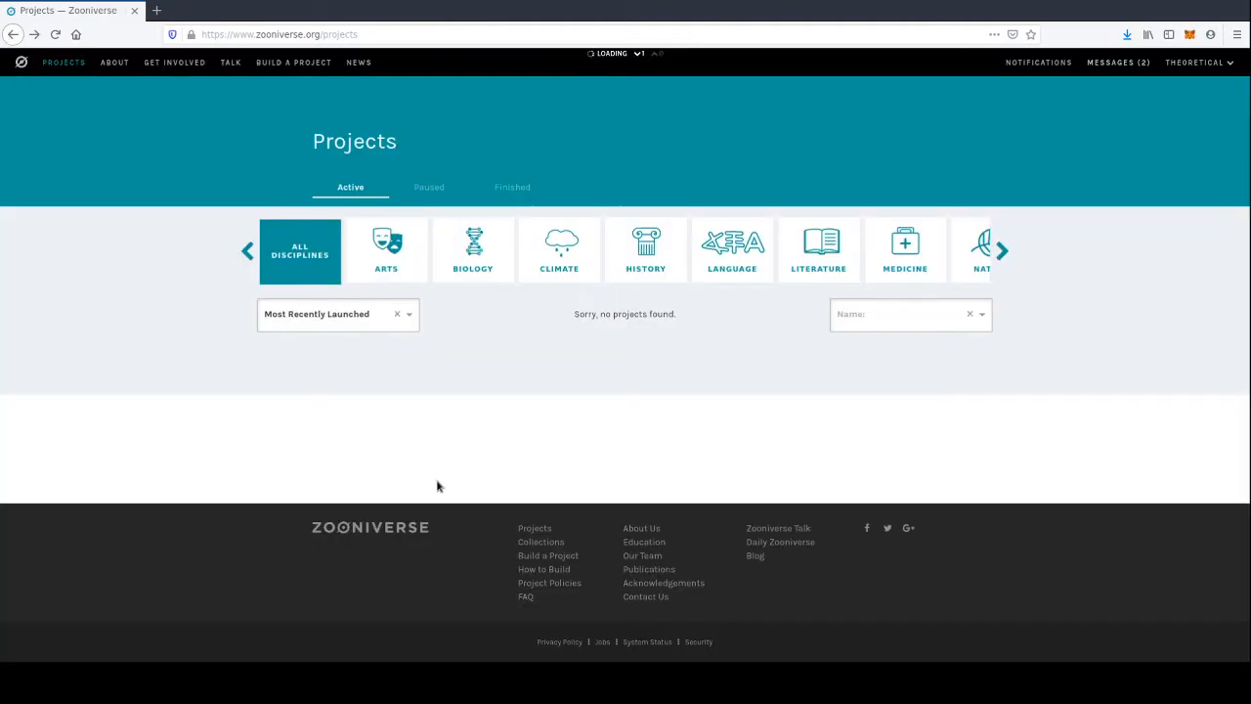
{"action": "left_click", "coordinate": [454, 503]}
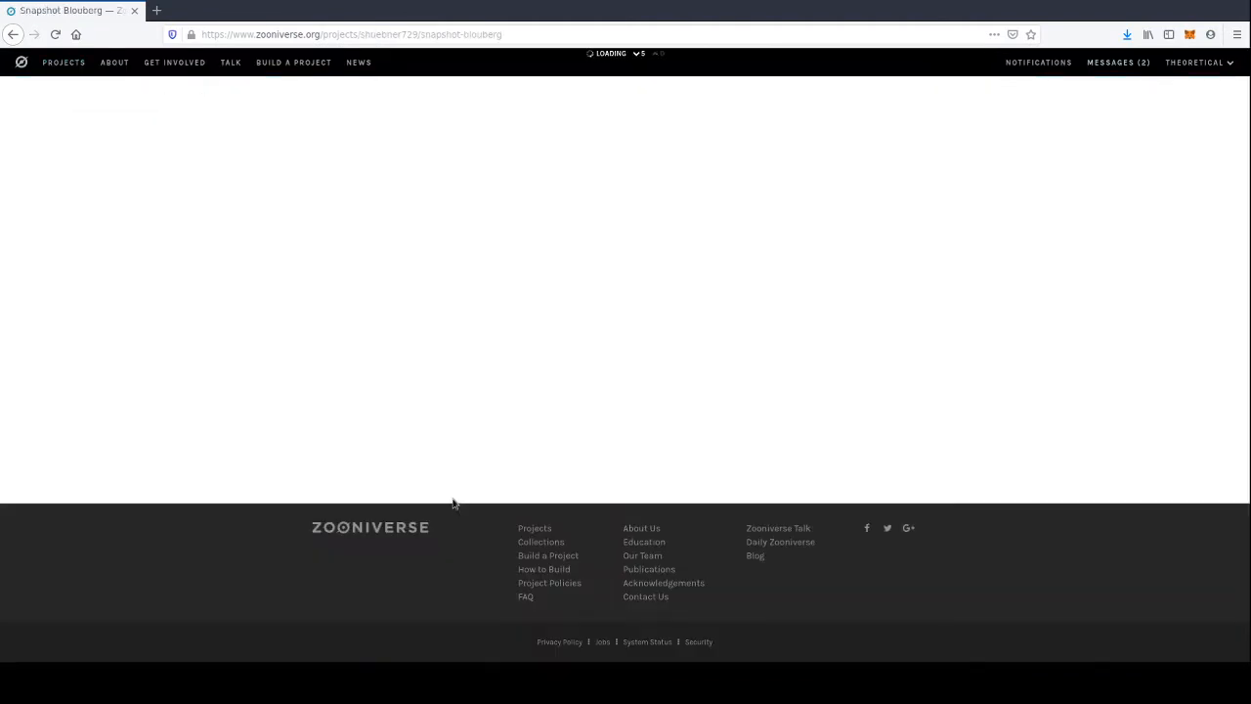
{"action": "scroll", "coordinate": [252, 399], "scroll_direction": "down", "scroll_amount": 6}
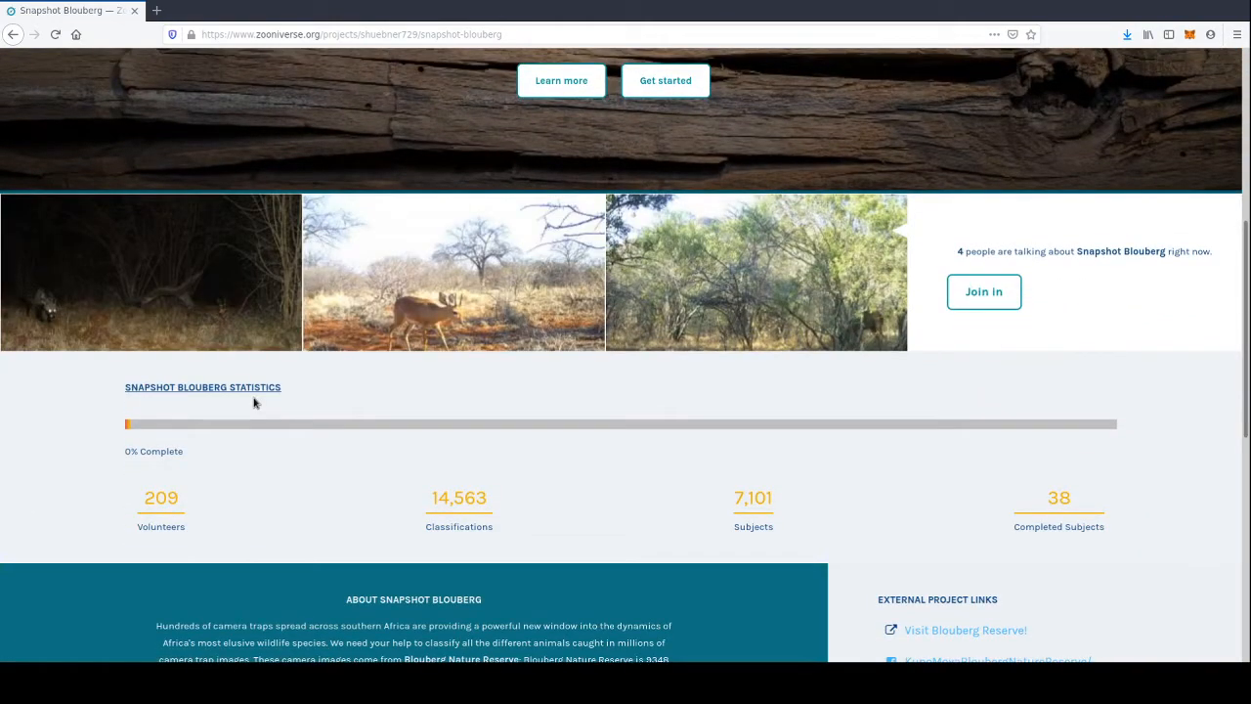
{"action": "scroll", "coordinate": [254, 400], "scroll_direction": "down", "scroll_amount": 2}
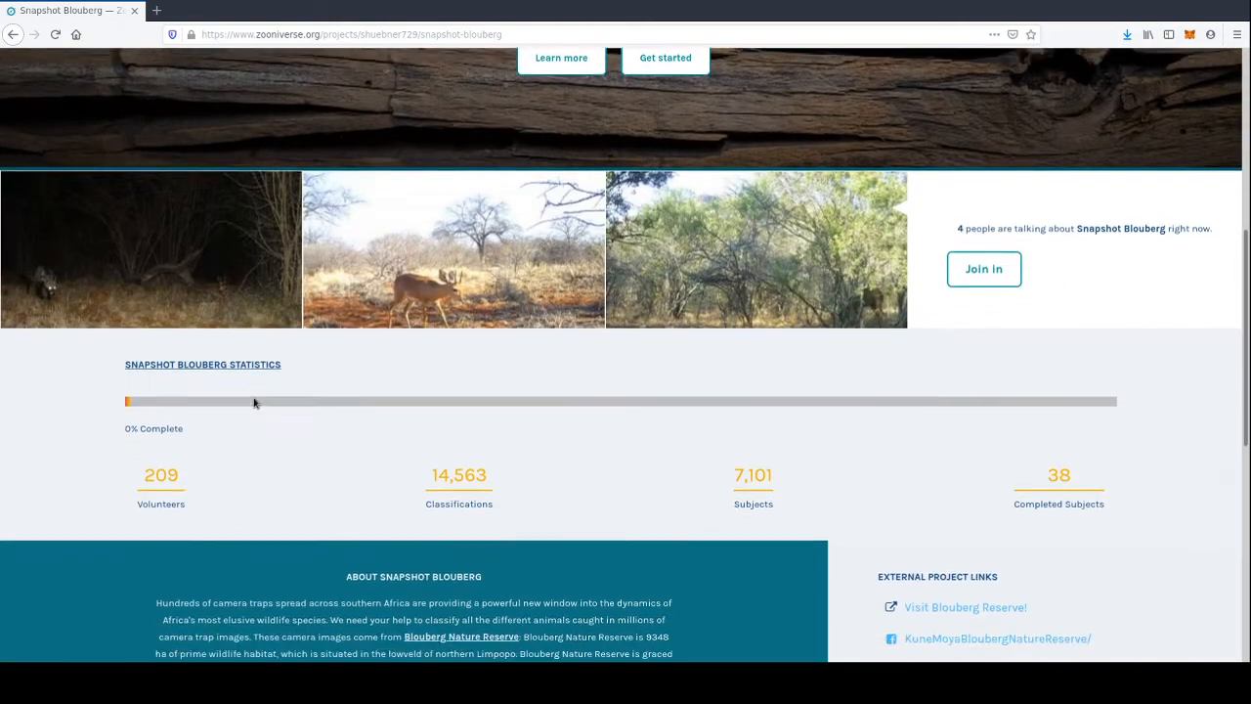
{"action": "scroll", "coordinate": [254, 401], "scroll_direction": "up", "scroll_amount": 4}
{"action": "scroll", "coordinate": [255, 401], "scroll_direction": "up", "scroll_amount": 2}
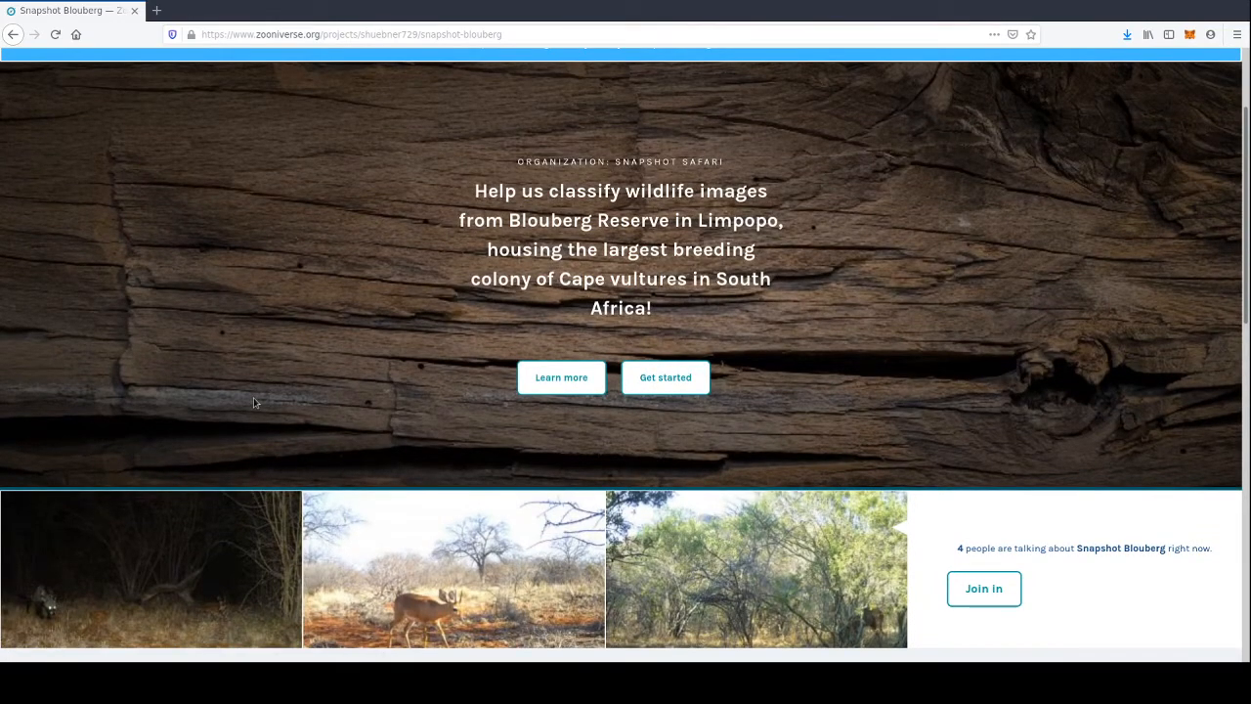
- Read Snapshot Blouberg's about section down to the landscape photo and review its camera-trap sample images
{"action": "scroll", "coordinate": [254, 401], "scroll_direction": "down", "scroll_amount": 6}
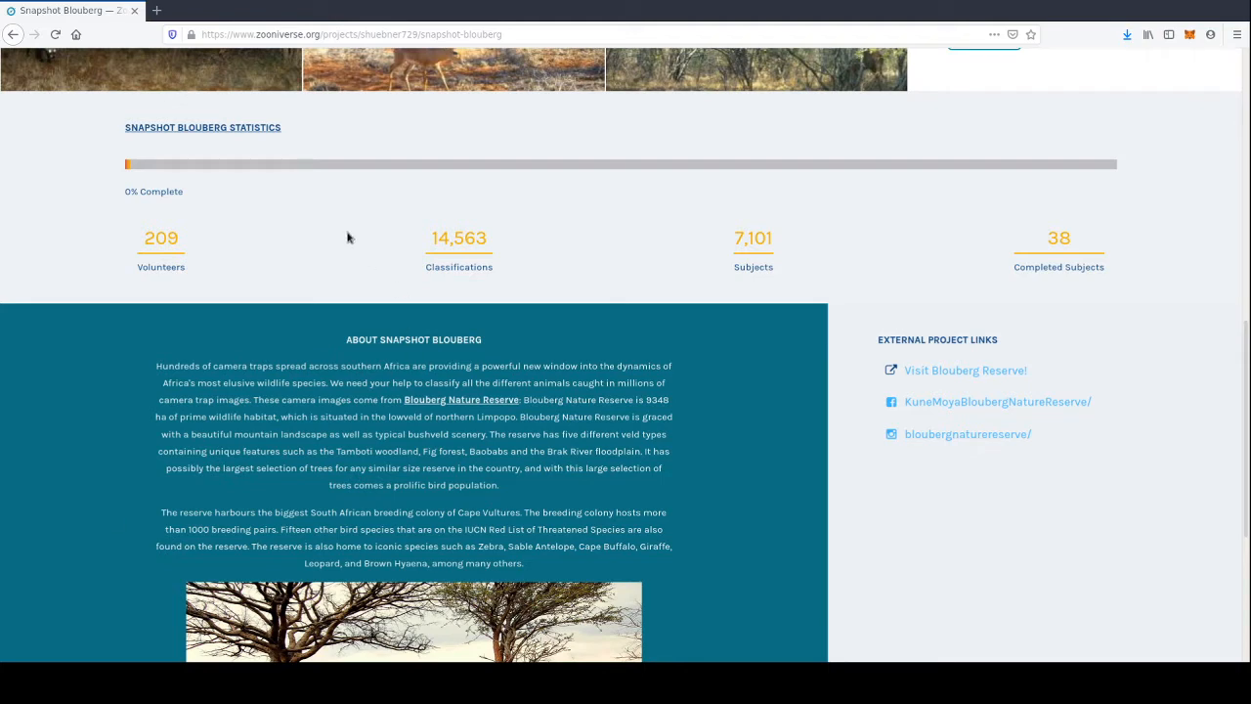
{"action": "scroll", "coordinate": [551, 350], "scroll_direction": "down", "scroll_amount": 3}
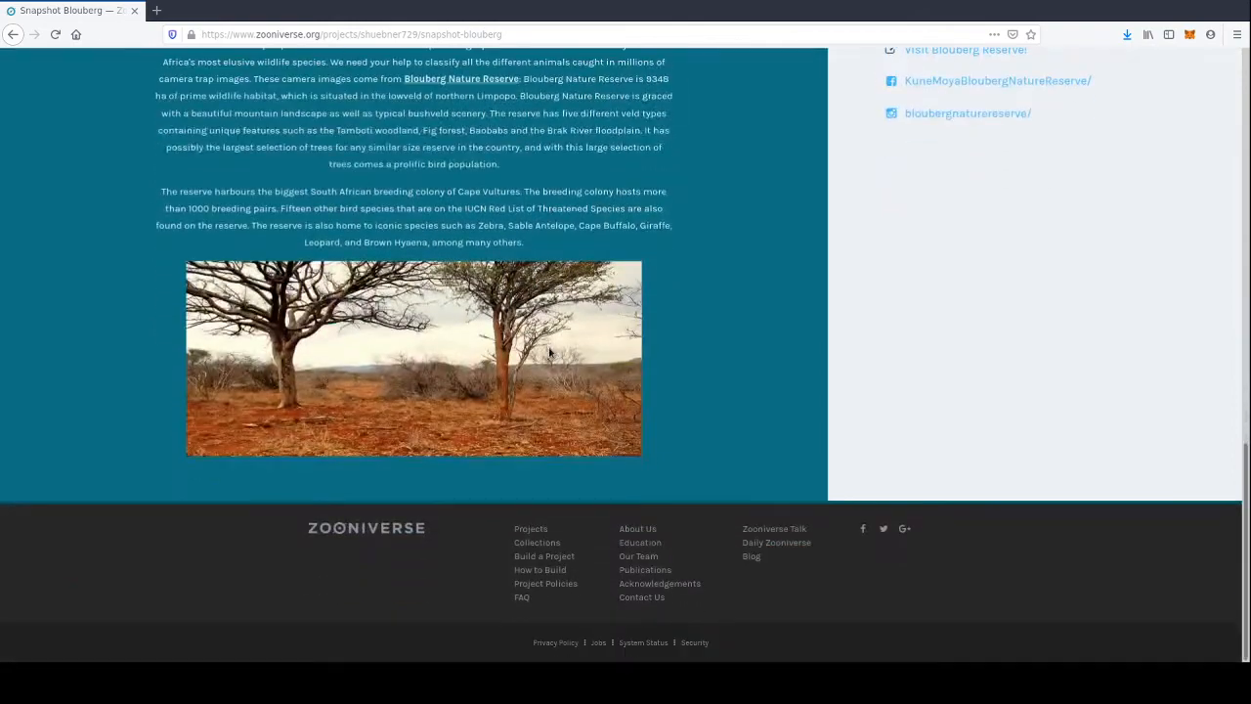
{"action": "scroll", "coordinate": [550, 350], "scroll_direction": "up", "scroll_amount": 10}
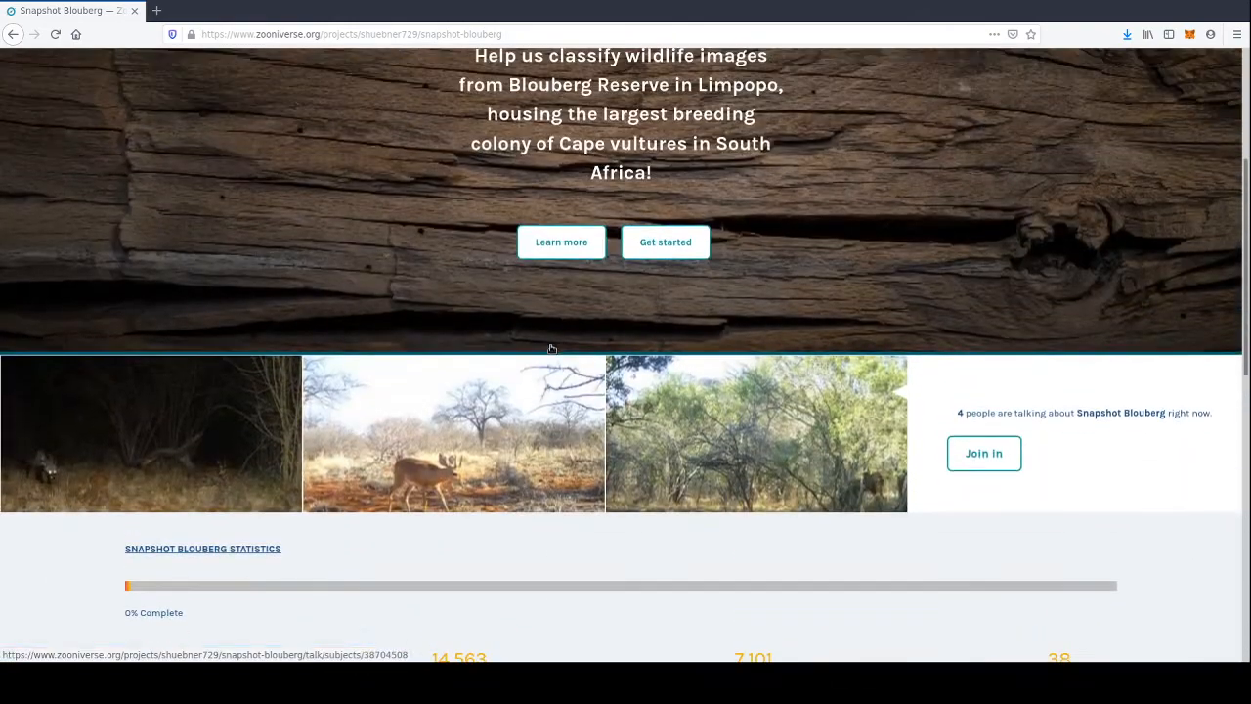
{"action": "scroll", "coordinate": [502, 355], "scroll_direction": "up", "scroll_amount": 2}
{"action": "scroll", "coordinate": [452, 363], "scroll_direction": "down", "scroll_amount": 3}
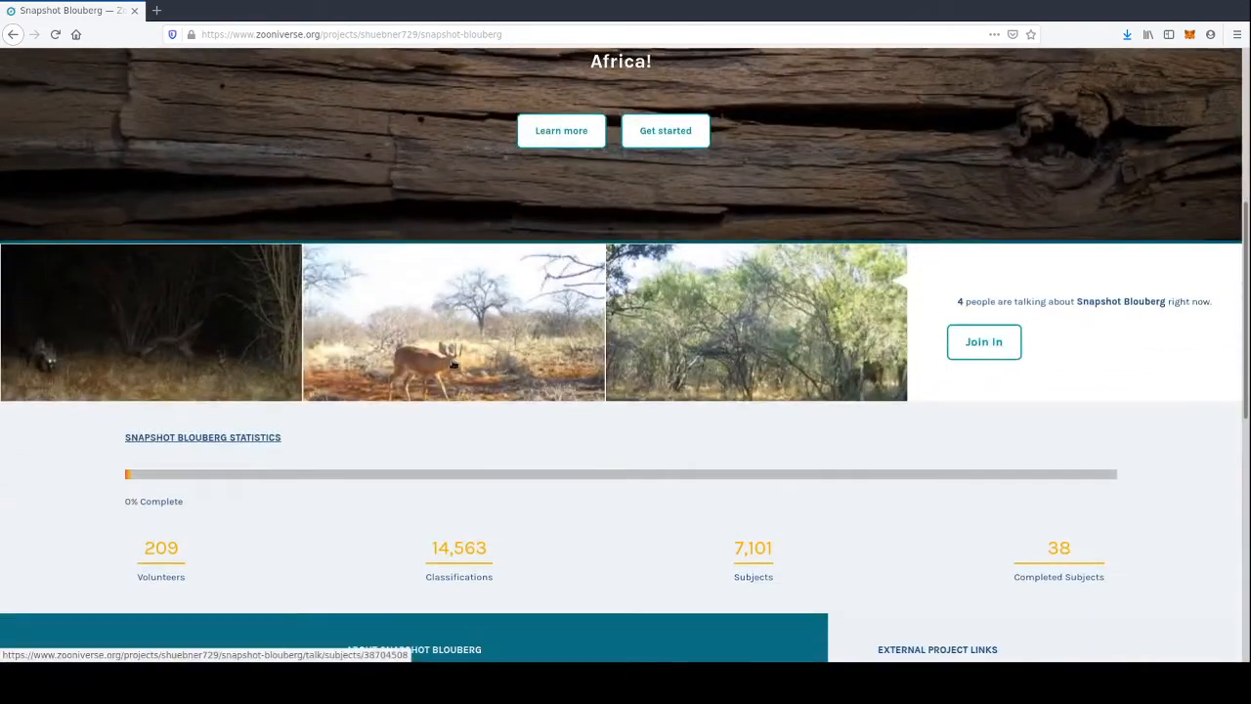
{"action": "scroll", "coordinate": [273, 427], "scroll_direction": "down", "scroll_amount": 3}
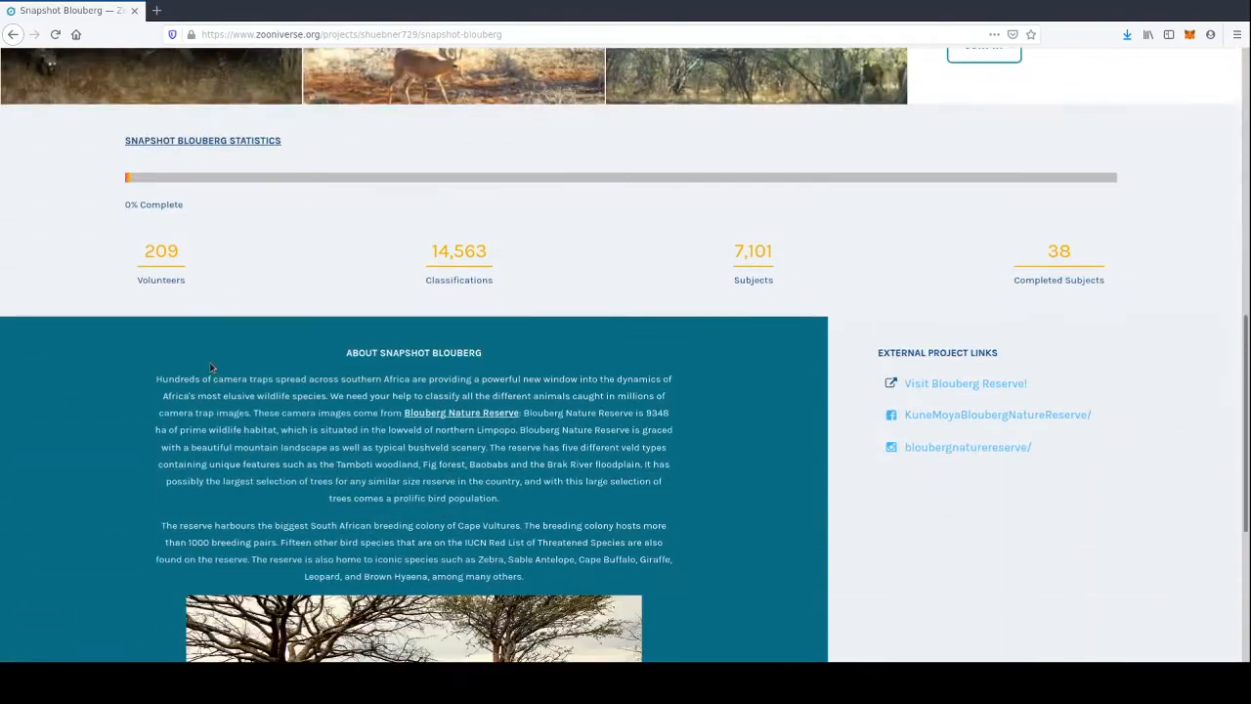
{"action": "scroll", "coordinate": [210, 367], "scroll_direction": "down", "scroll_amount": 3}
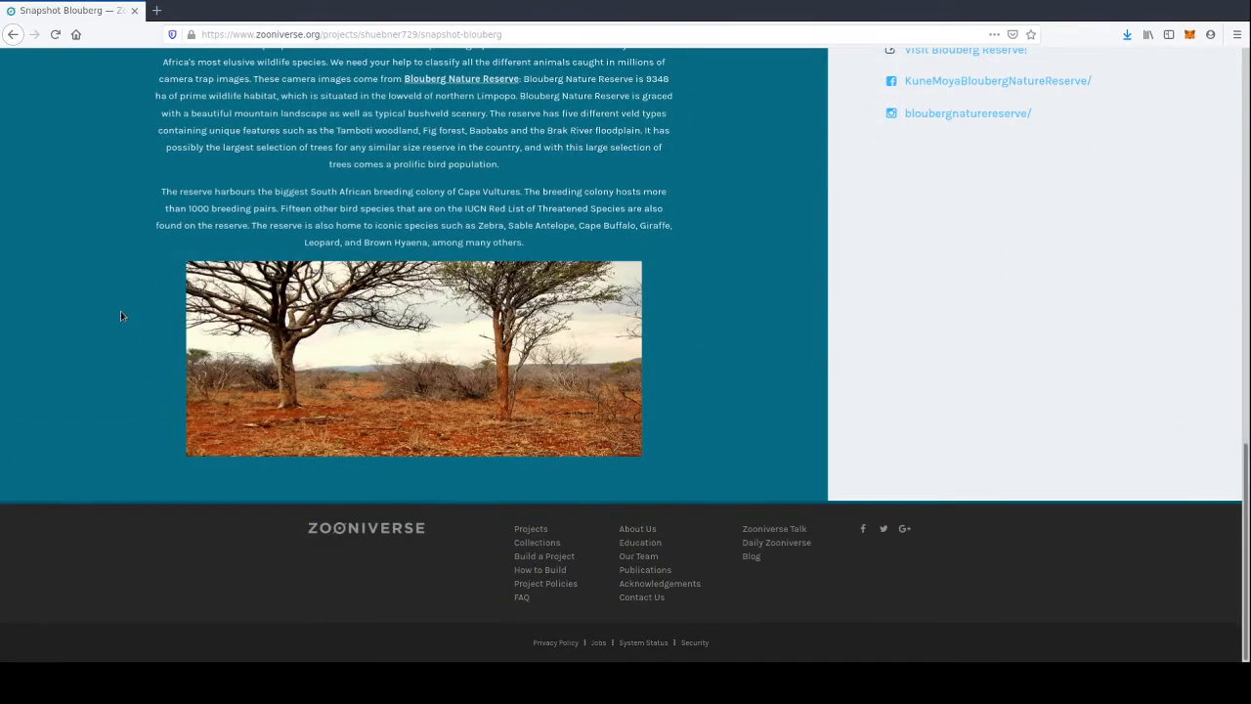
{"action": "scroll", "coordinate": [122, 311], "scroll_direction": "up", "scroll_amount": 10}
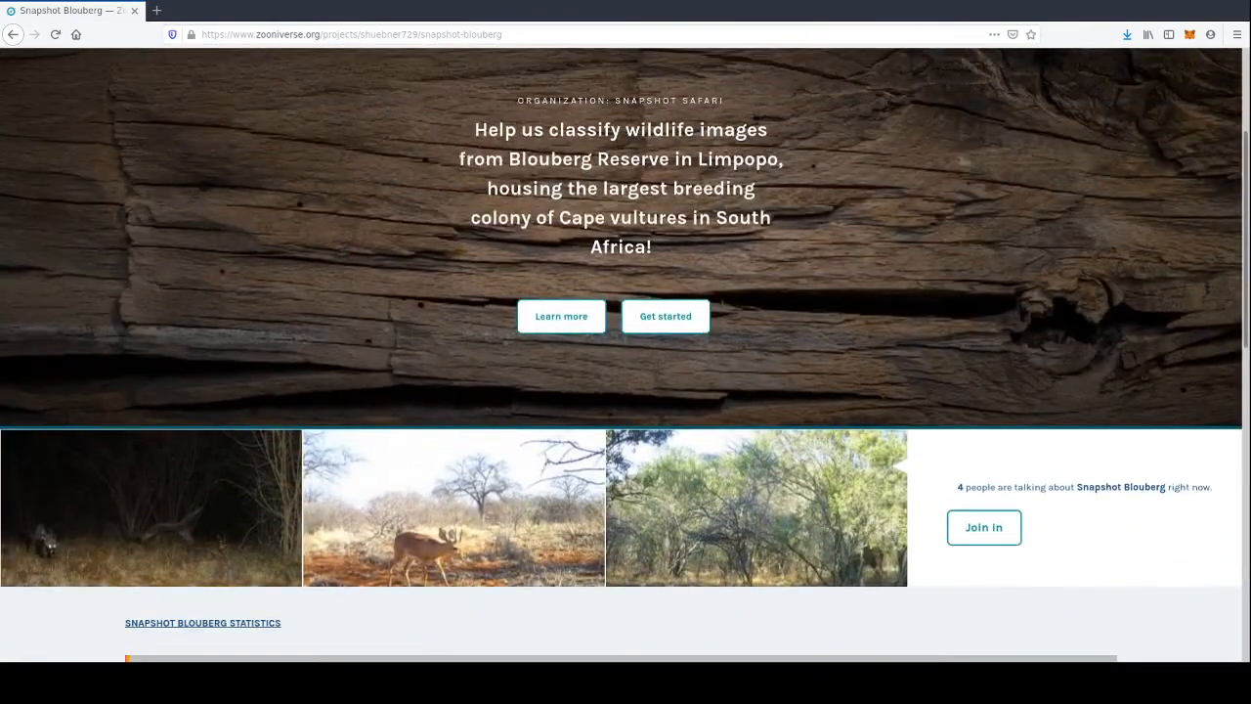
- Return to the projects list, browse the recently launched projects and open Run, Herring, Run! to view its introduction
{"action": "left_click", "coordinate": [12, 34]}
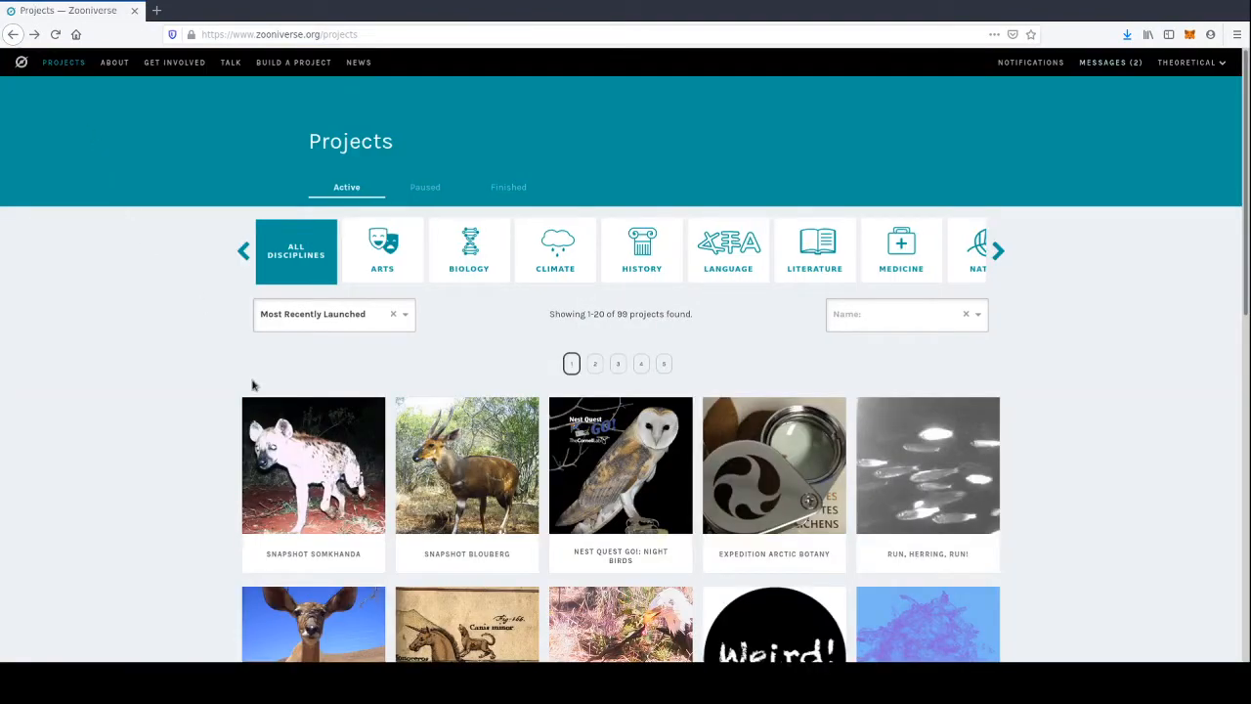
{"action": "scroll", "coordinate": [133, 429], "scroll_direction": "down", "scroll_amount": 2}
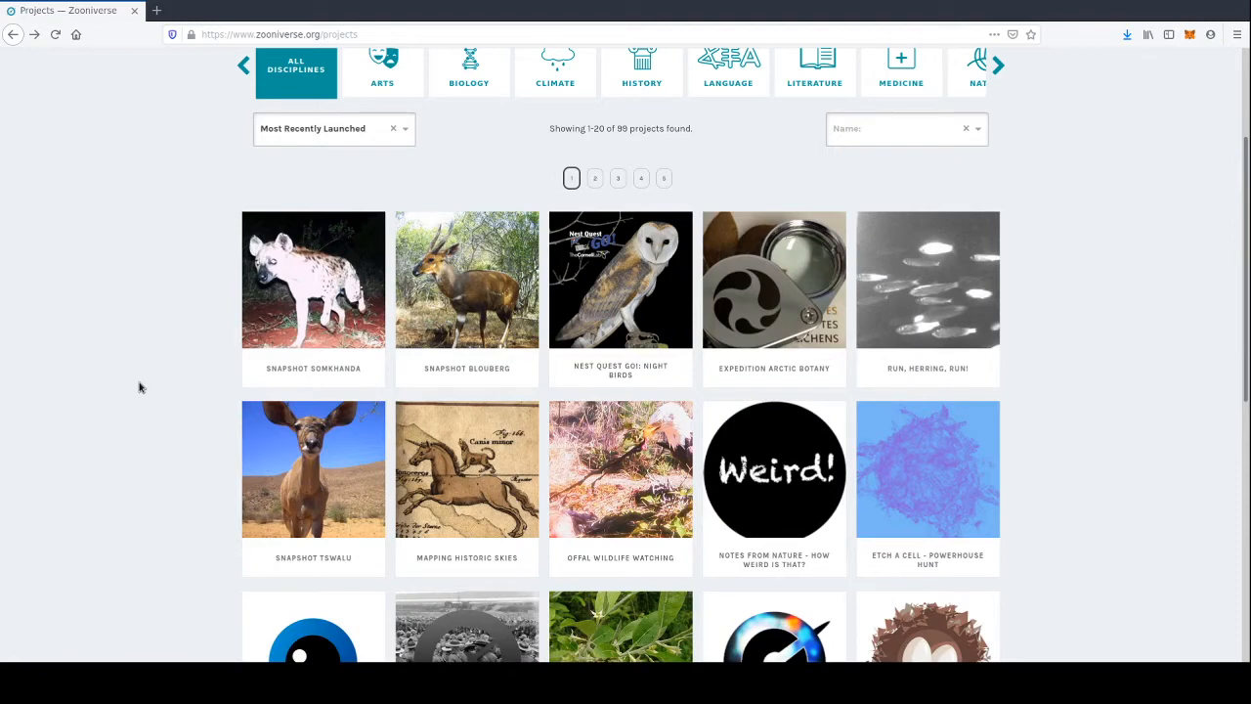
{"action": "scroll", "coordinate": [181, 372], "scroll_direction": "down", "scroll_amount": 3}
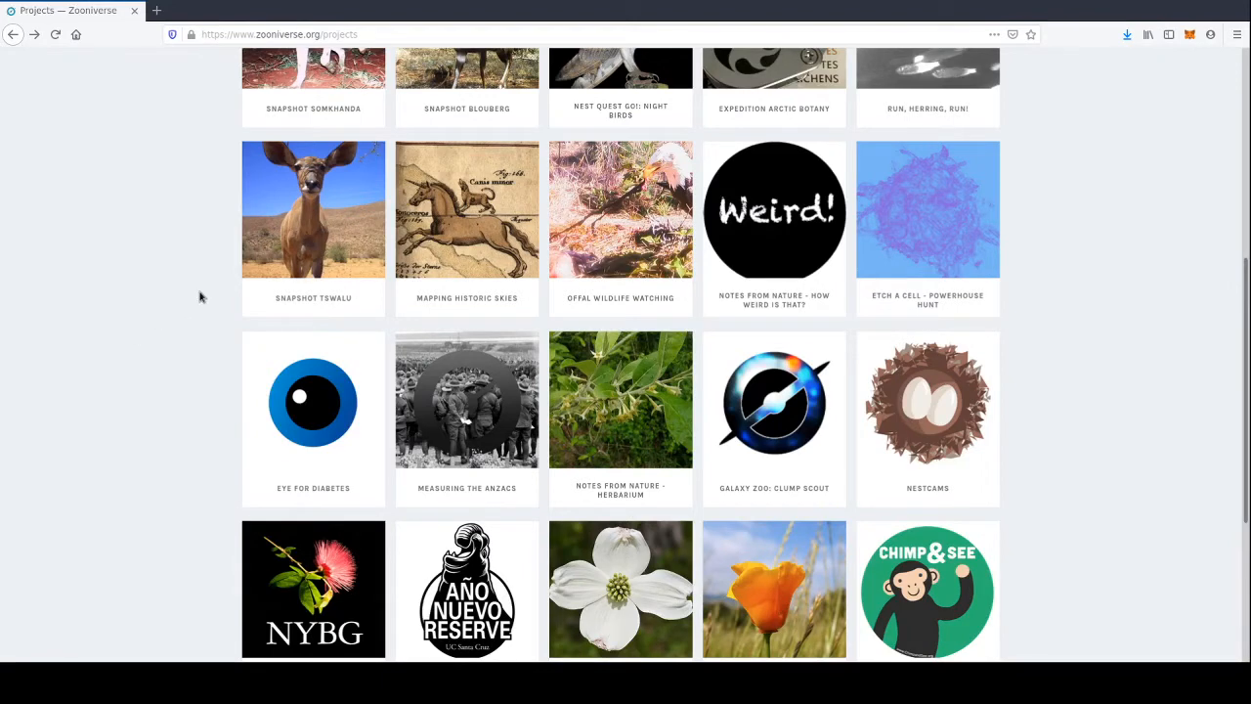
{"action": "scroll", "coordinate": [200, 295], "scroll_direction": "up", "scroll_amount": 2}
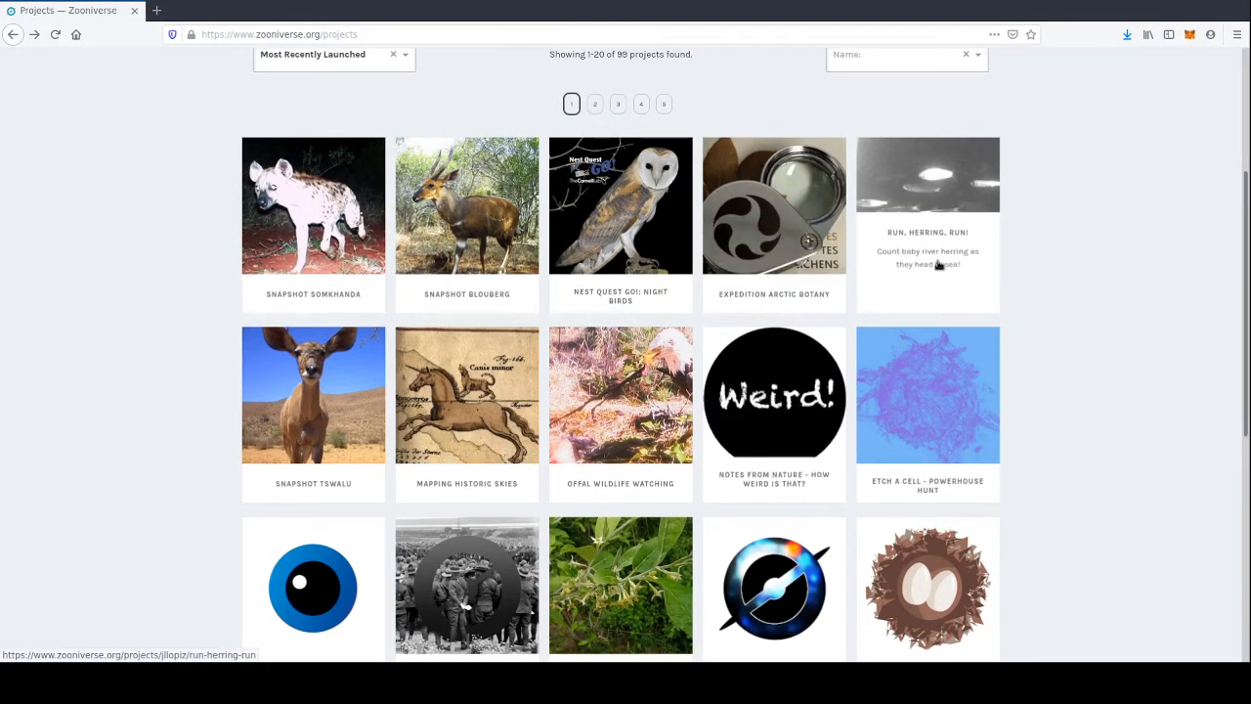
{"action": "left_click", "coordinate": [909, 229]}
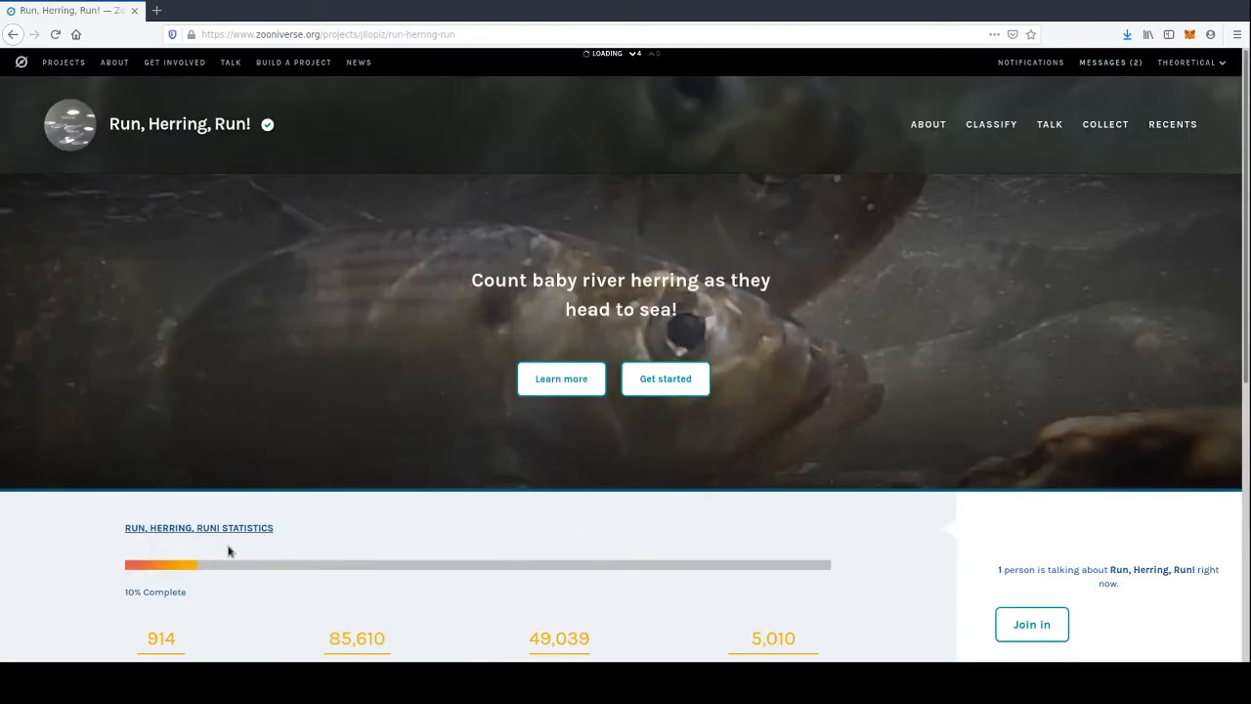
{"action": "scroll", "coordinate": [225, 488], "scroll_direction": "down", "scroll_amount": 2}
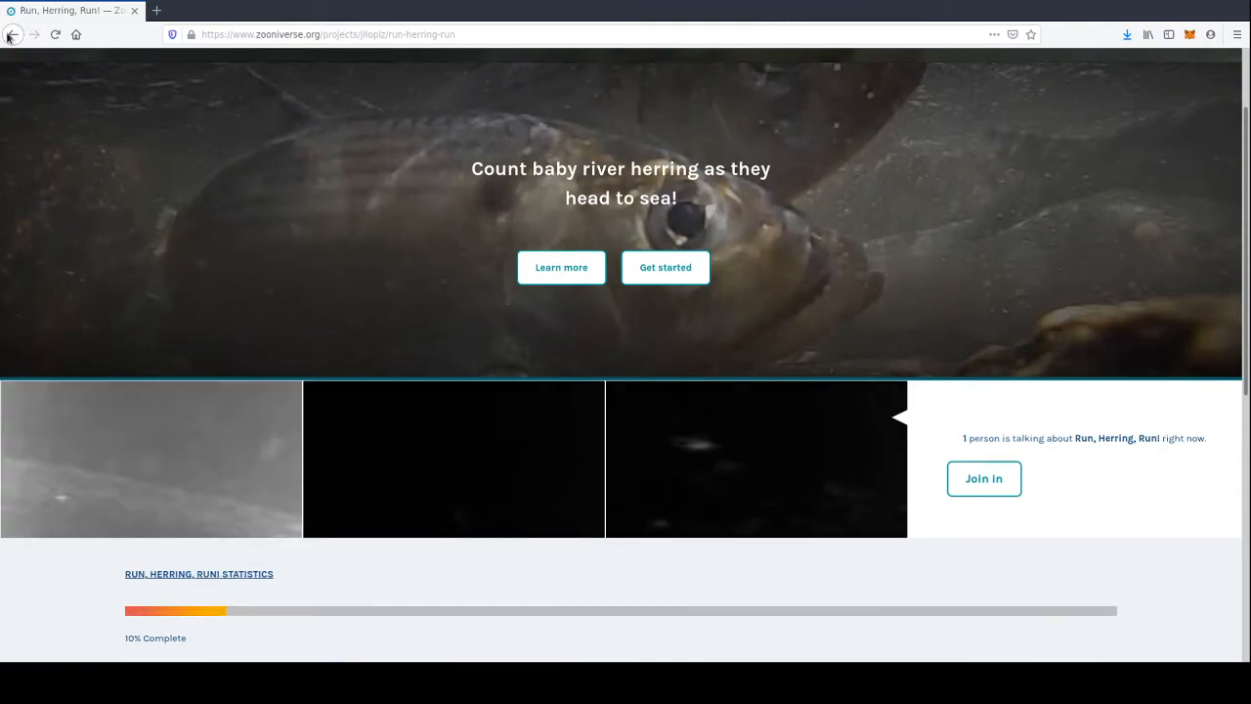
- Return to the projects list, open Mapping Historic Skies and start its IN-EXHIBIT: Mark Constellations workflow
{"action": "left_click", "coordinate": [12, 34]}
{"action": "scroll", "coordinate": [503, 508], "scroll_direction": "down", "scroll_amount": 2}
{"action": "left_click", "coordinate": [482, 452]}
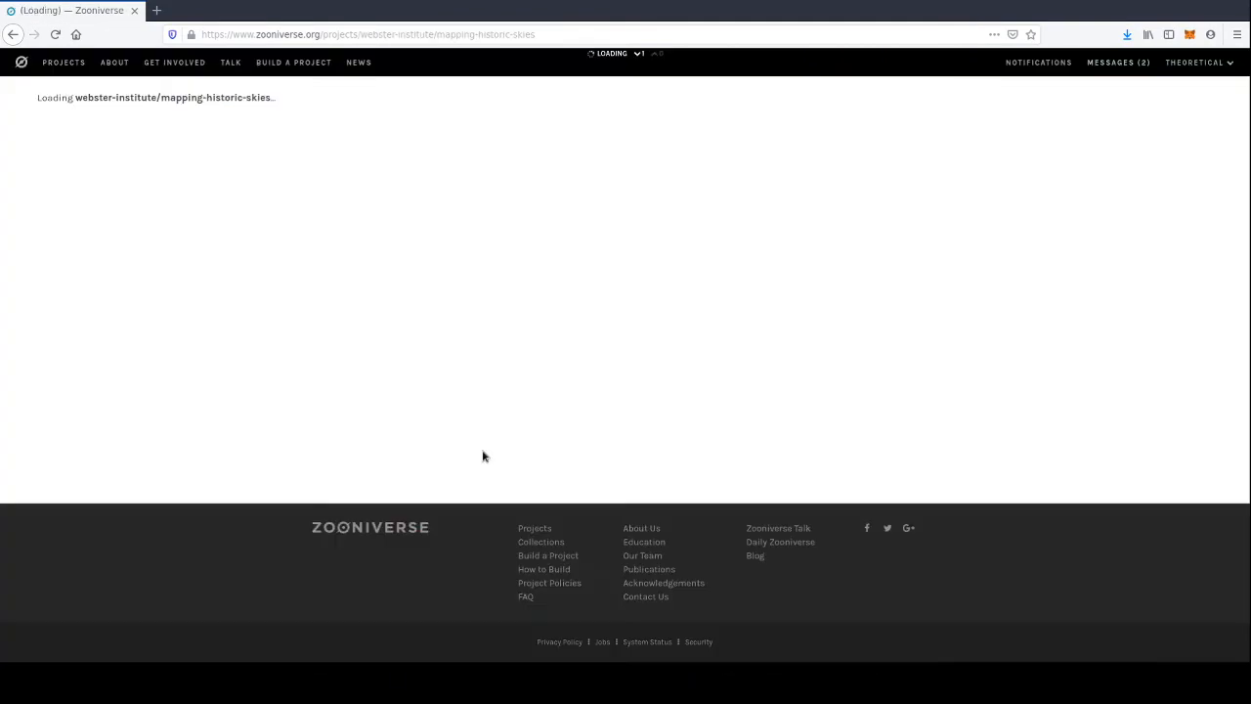
{"action": "scroll", "coordinate": [220, 427], "scroll_direction": "down", "scroll_amount": 4}
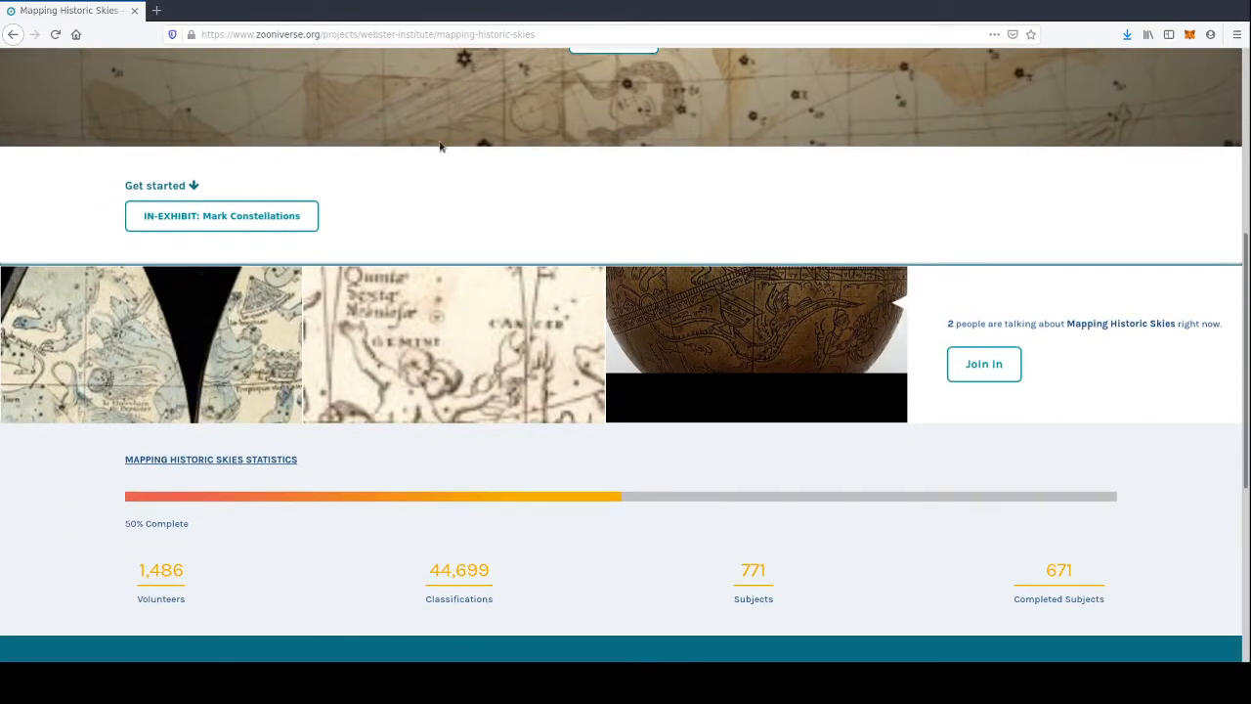
{"action": "left_click", "coordinate": [232, 211]}
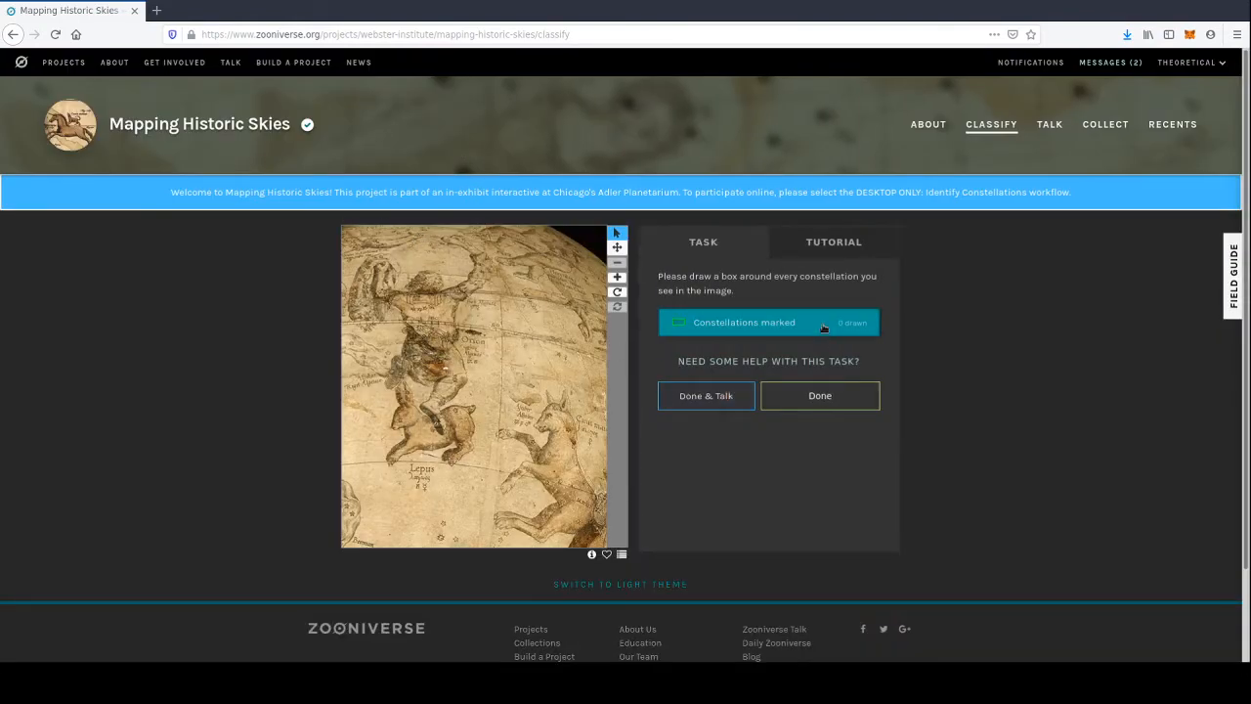
- Enlarge the page to 133% and bring the whole constellation image and its marking task into view
{"action": "key", "text": "ctrl+plus"}
{"action": "key", "text": "ctrl+plus"}
{"action": "key", "text": "ctrl+plus"}
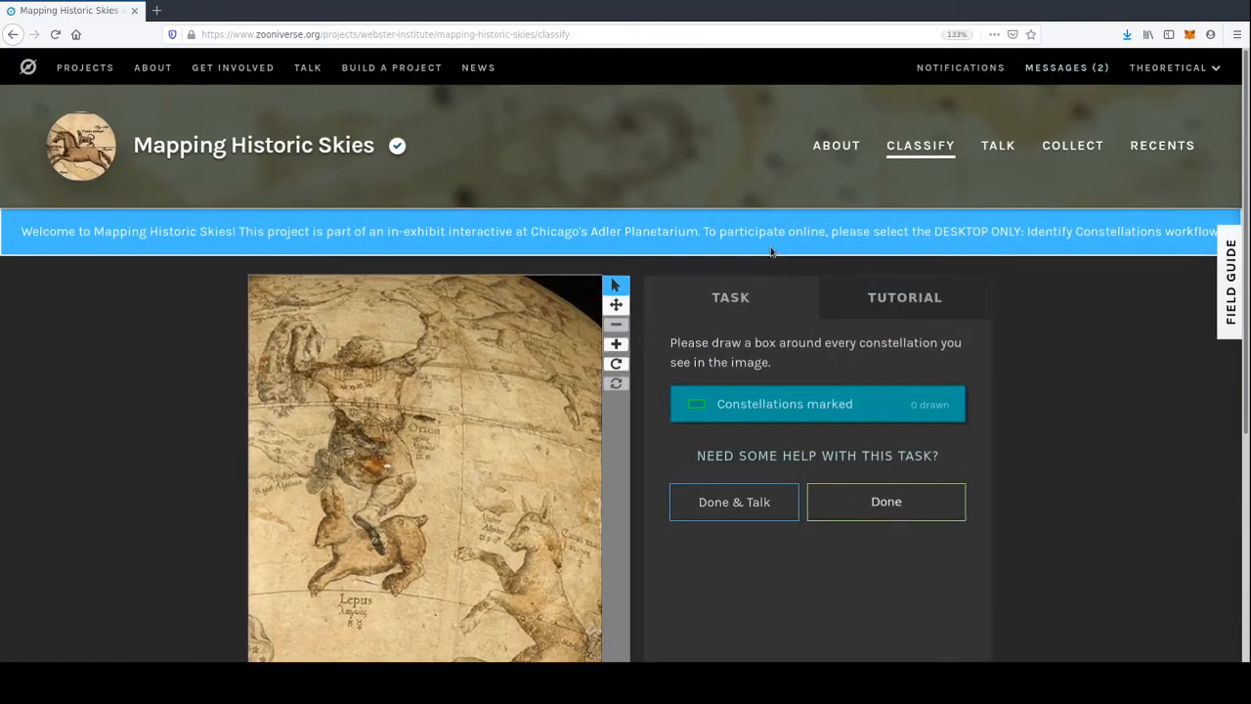
{"action": "scroll", "coordinate": [774, 254], "scroll_direction": "down", "scroll_amount": 3}
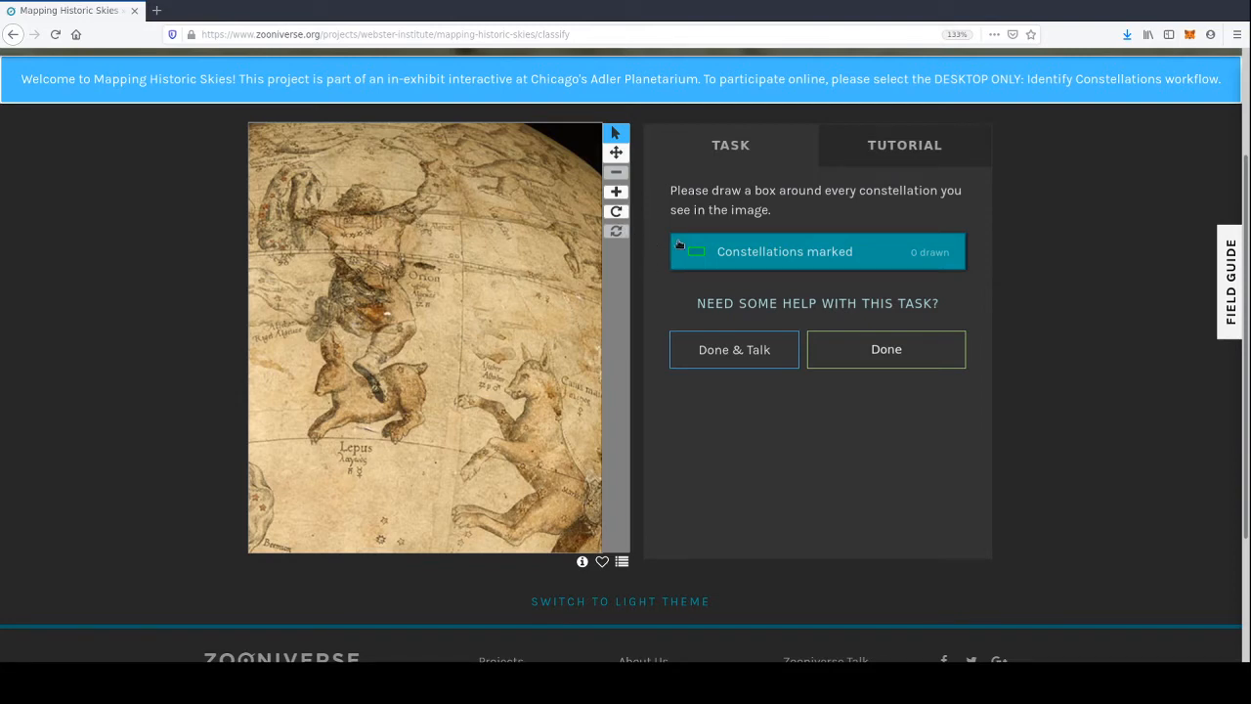
{"action": "scroll", "coordinate": [642, 257], "scroll_direction": "up", "scroll_amount": 2}
{"action": "scroll", "coordinate": [642, 257], "scroll_direction": "down", "scroll_amount": 2}
- Draw a box around the Orion figure and extend its upper-left corner slightly outward
{"action": "mouse_move", "coordinate": [264, 138]}
{"action": "left_mouse_down"}
{"action": "mouse_move", "coordinate": [432, 335]}
{"action": "mouse_move", "coordinate": [475, 394]}
{"action": "mouse_move", "coordinate": [464, 406]}
{"action": "left_mouse_up"}
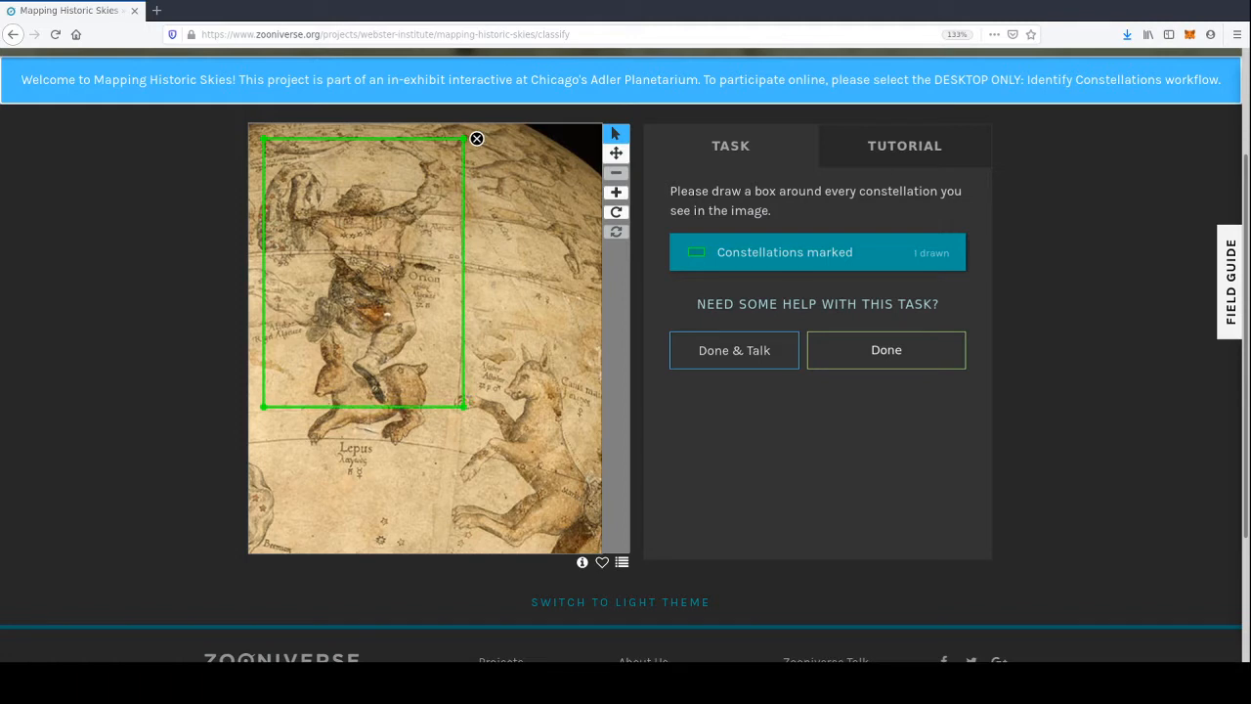
{"action": "left_click_drag", "start_coordinate": [263, 139], "coordinate": [255, 136]}
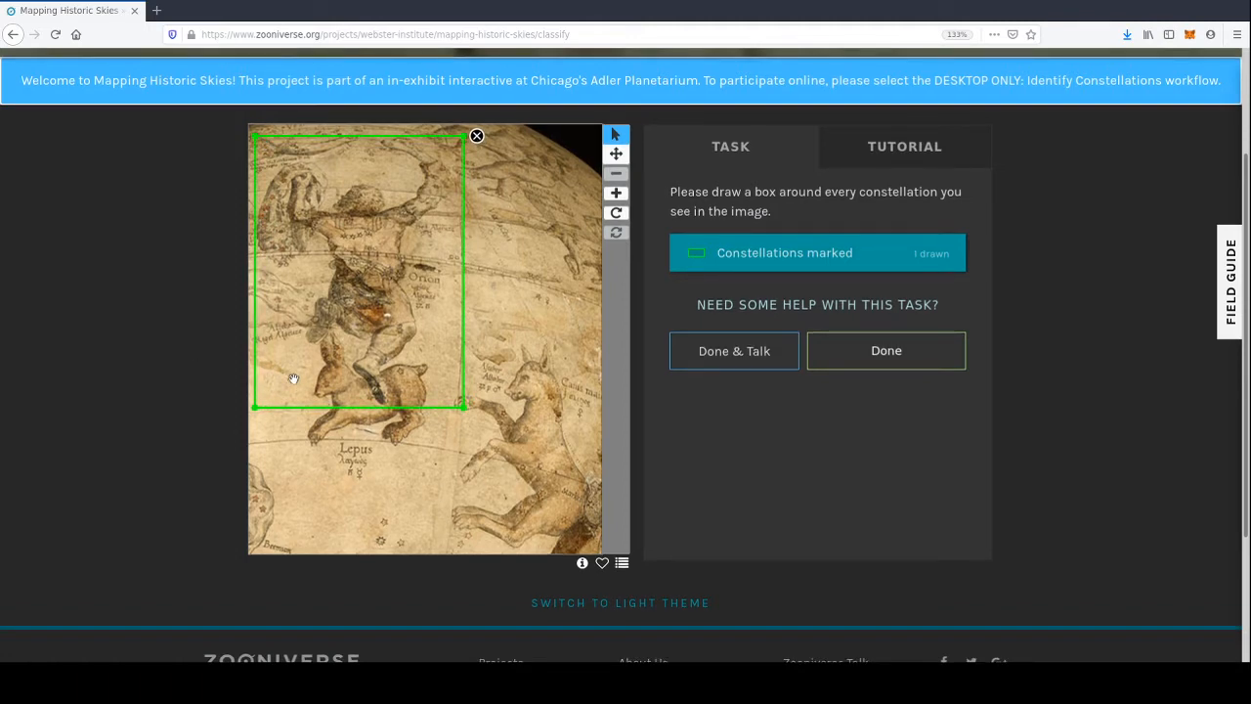
{"action": "left_click", "coordinate": [295, 471]}
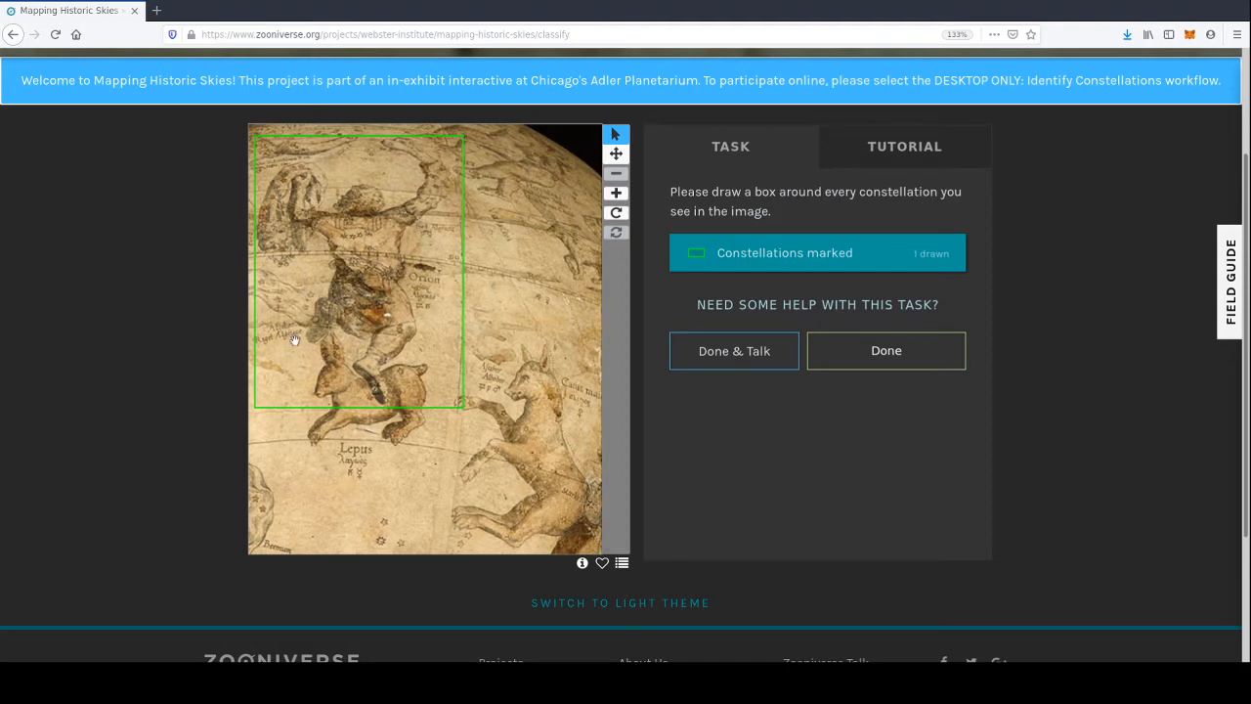
- Draw a box around the rearing dog figure, extend its upper-left corner, and nudge the Orion box slightly up
{"action": "mouse_move", "coordinate": [472, 339]}
{"action": "left_mouse_down"}
{"action": "mouse_move", "coordinate": [583, 480]}
{"action": "mouse_move", "coordinate": [621, 578]}
{"action": "left_mouse_up"}
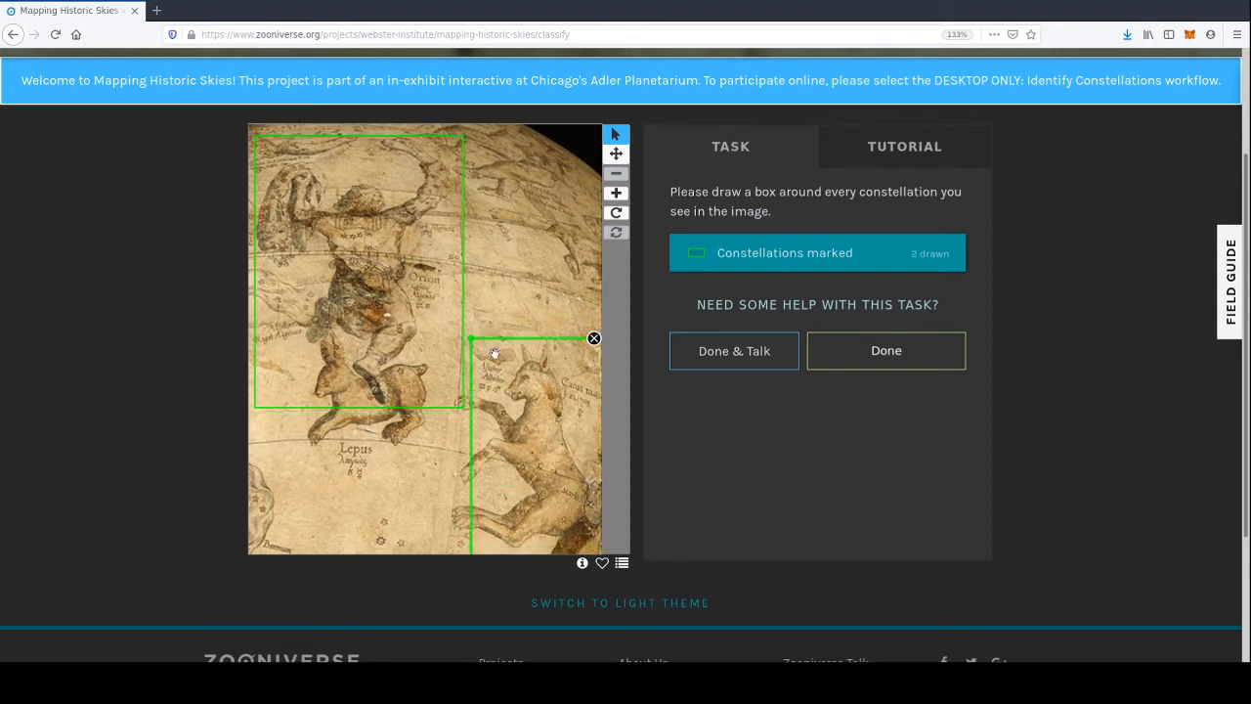
{"action": "left_click_drag", "start_coordinate": [472, 339], "coordinate": [445, 319]}
{"action": "left_click_drag", "start_coordinate": [293, 336], "coordinate": [291, 329]}
- Draw a third box, adjust its corners to enclose the Lepus hare, and submit the finished classification
{"action": "left_click_drag", "start_coordinate": [296, 439], "coordinate": [414, 536]}
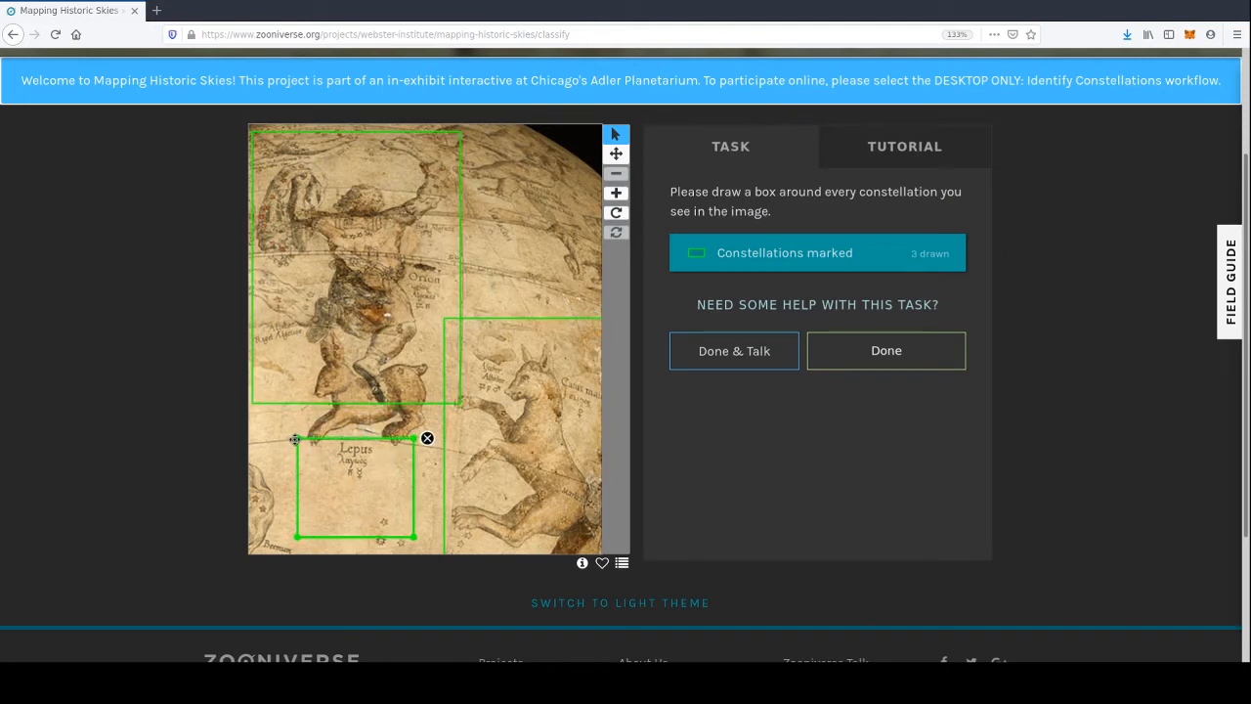
{"action": "left_click_drag", "start_coordinate": [294, 440], "coordinate": [300, 325]}
{"action": "left_click_drag", "start_coordinate": [414, 536], "coordinate": [437, 453]}
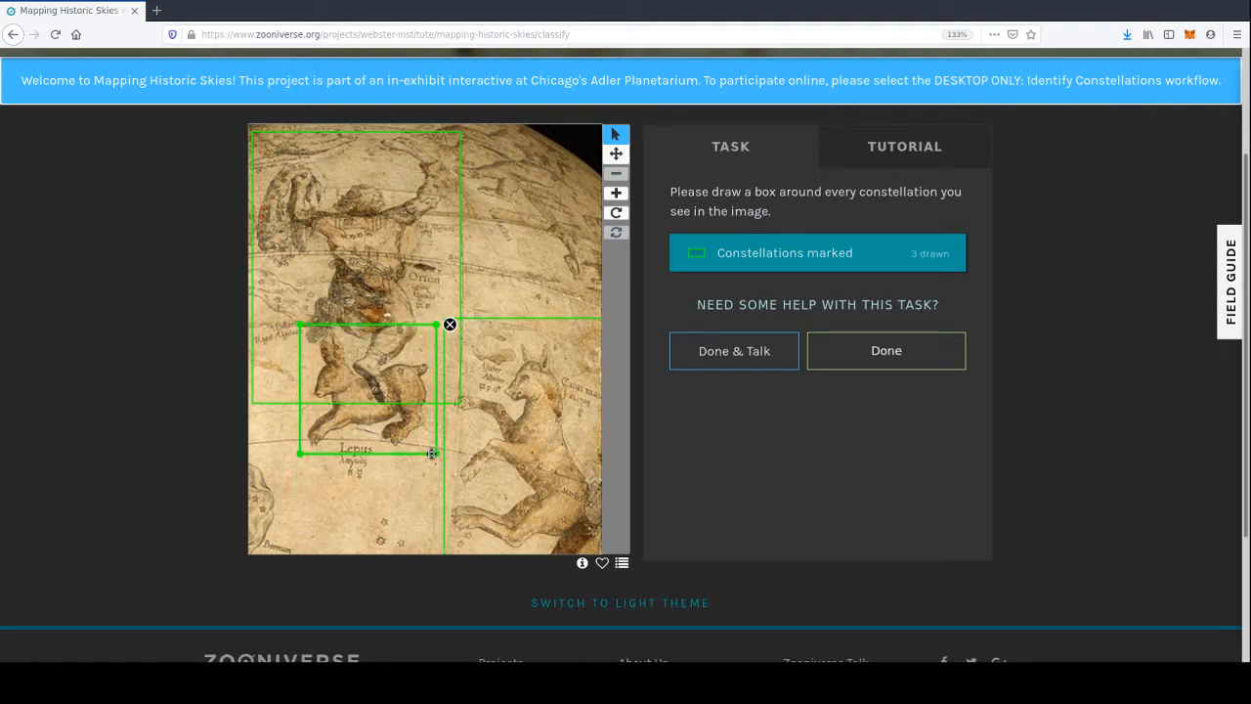
{"action": "left_click", "coordinate": [889, 356]}
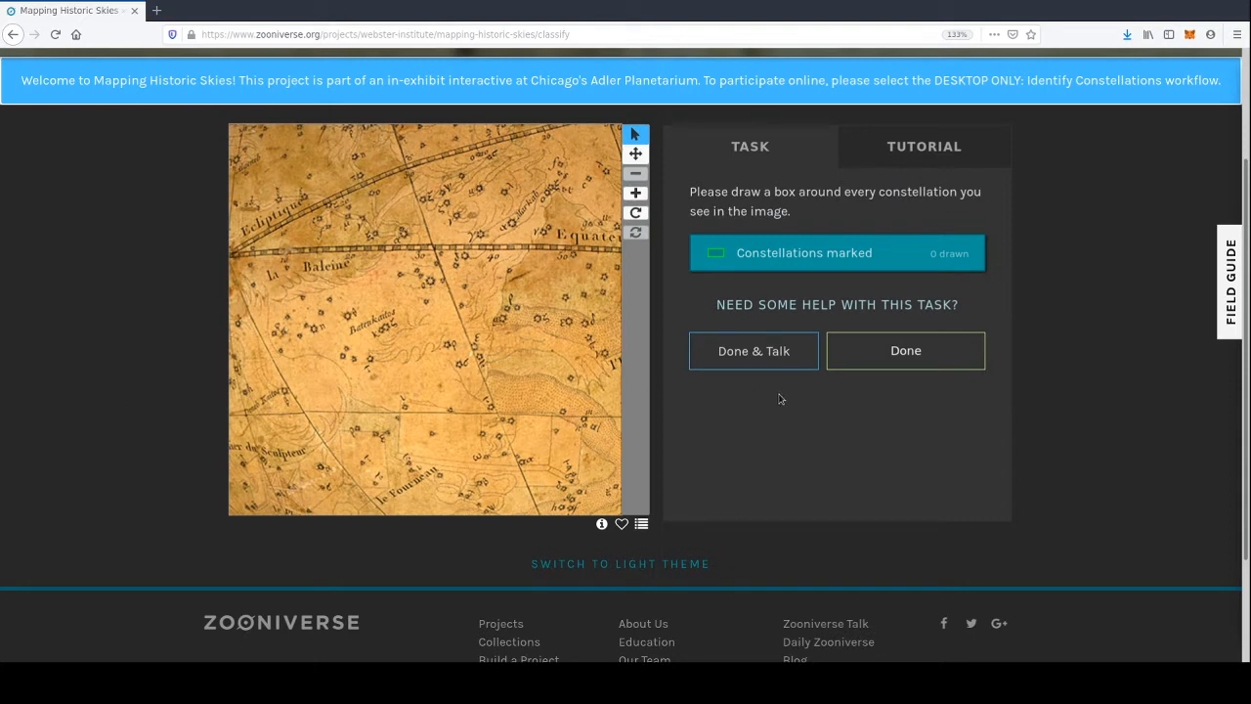
- Inspect the star chart up close and draw a large box around the whale figure labelled la Baleine
{"action": "left_click", "coordinate": [636, 195]}
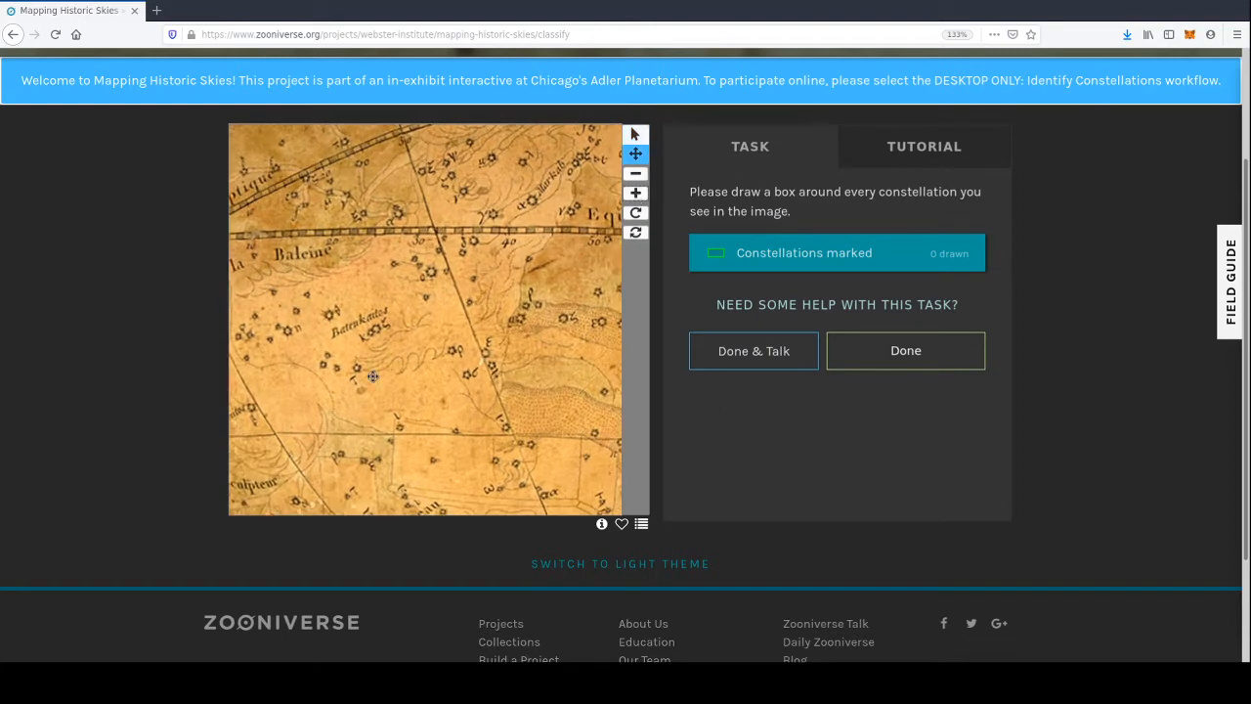
{"action": "left_click_drag", "start_coordinate": [373, 376], "coordinate": [440, 321]}
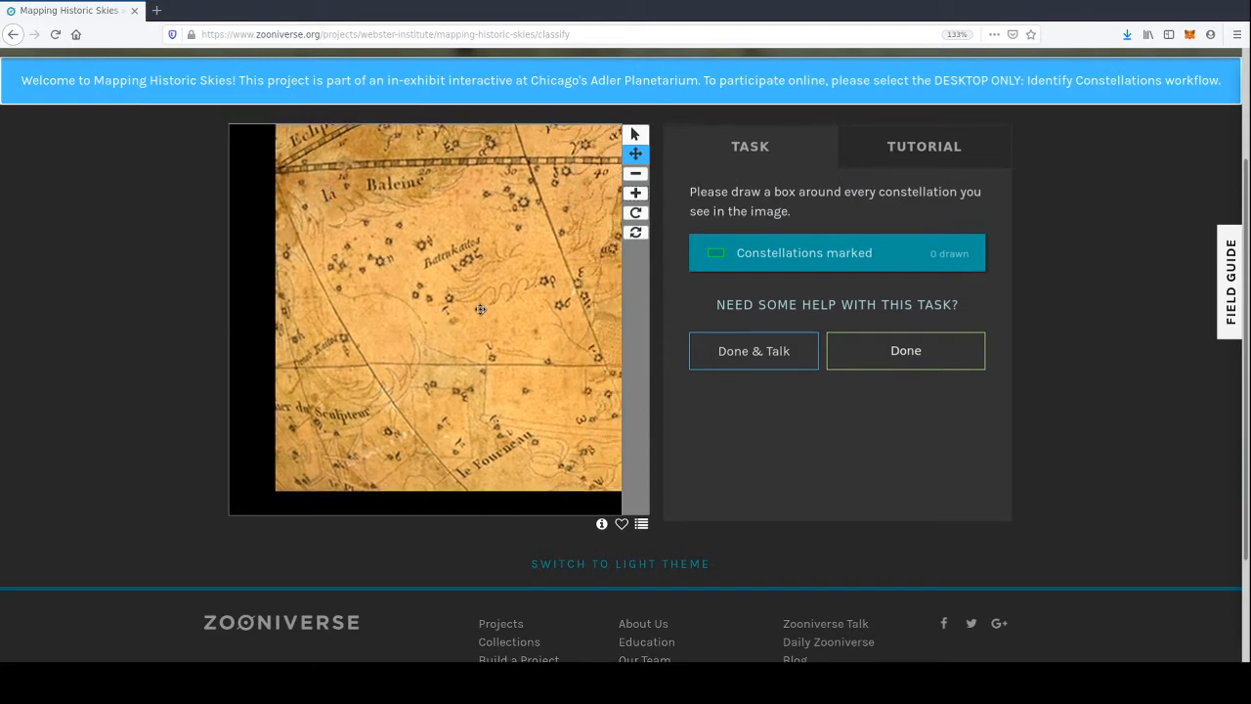
{"action": "left_click_drag", "start_coordinate": [548, 317], "coordinate": [377, 389]}
{"action": "left_click_drag", "start_coordinate": [448, 257], "coordinate": [434, 299]}
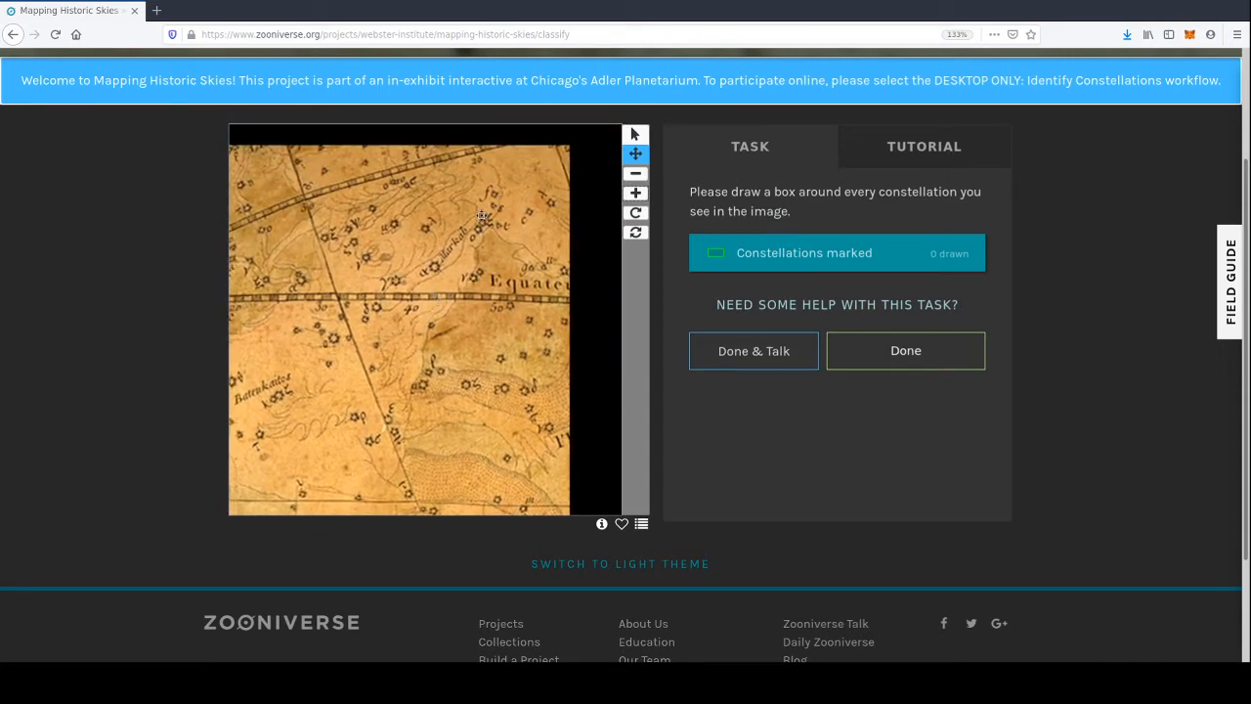
{"action": "left_click", "coordinate": [635, 176]}
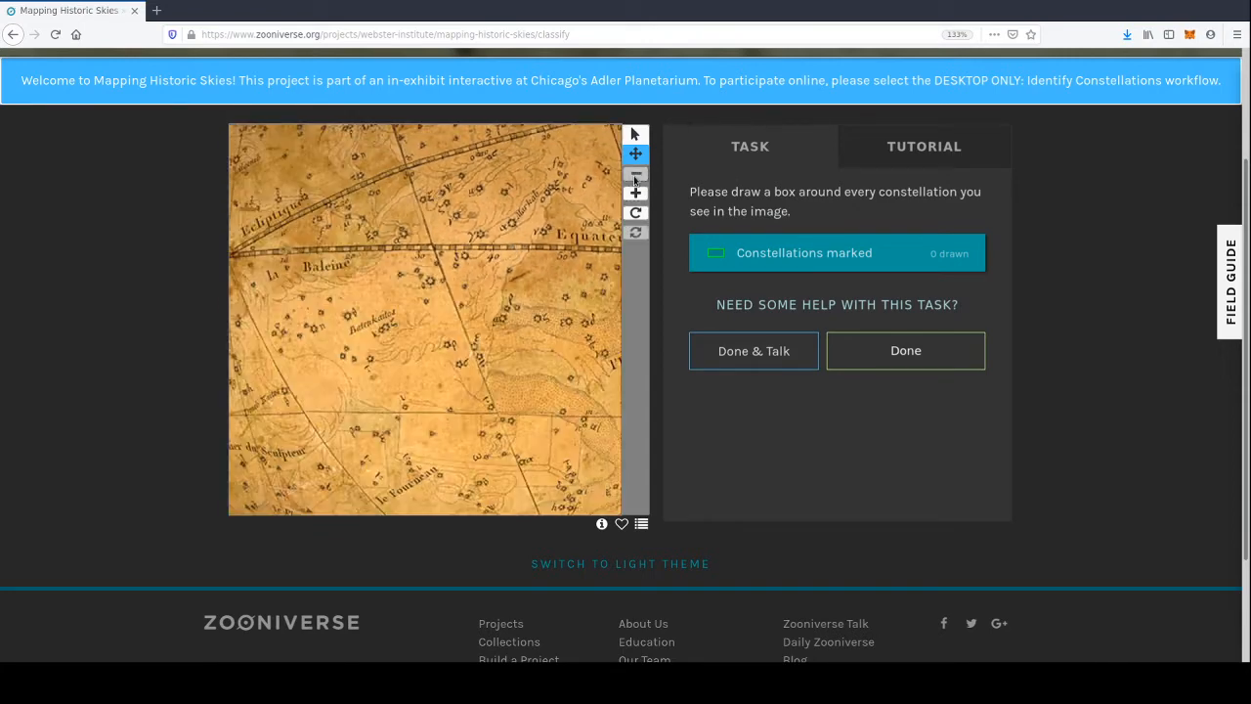
{"action": "left_click", "coordinate": [721, 260]}
{"action": "mouse_move", "coordinate": [232, 127]}
{"action": "left_mouse_down"}
{"action": "mouse_move", "coordinate": [425, 404]}
{"action": "mouse_move", "coordinate": [573, 498]}
{"action": "mouse_move", "coordinate": [603, 495]}
{"action": "mouse_move", "coordinate": [616, 510]}
{"action": "mouse_move", "coordinate": [569, 465]}
{"action": "mouse_move", "coordinate": [529, 456]}
{"action": "mouse_move", "coordinate": [566, 455]}
{"action": "left_mouse_up"}
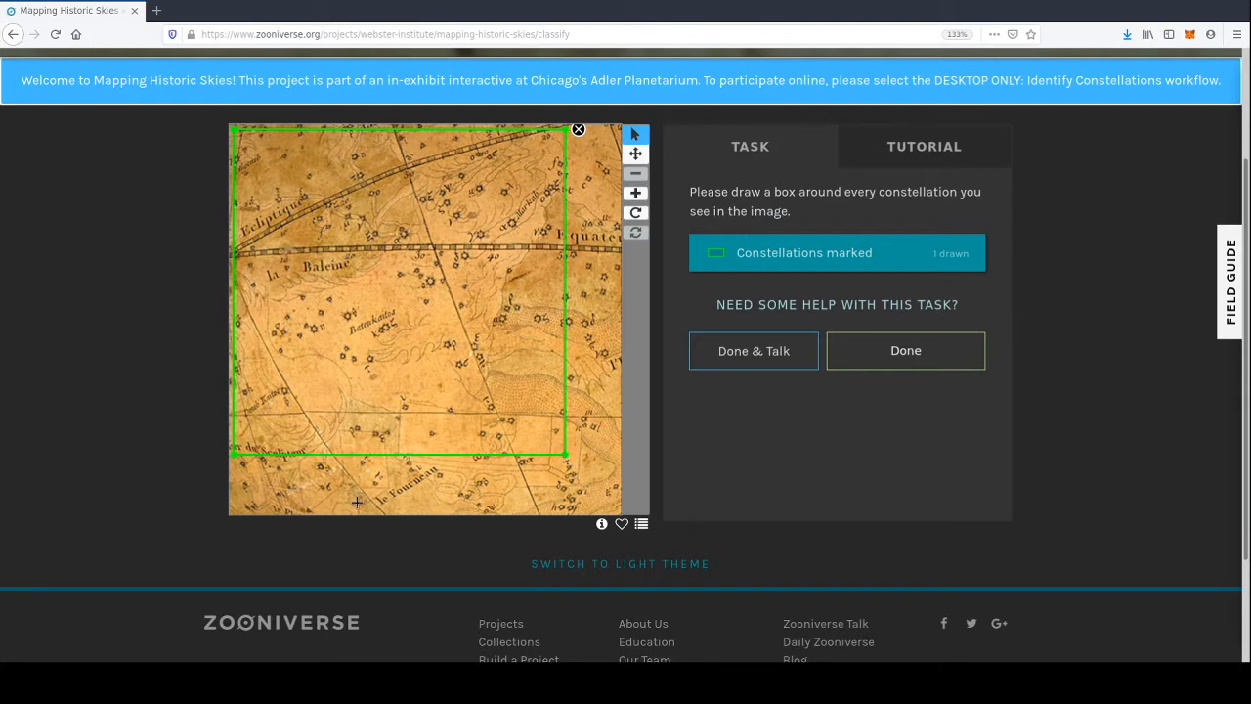
- Draw a box around the le Fourneau figure, extend its lower-right corner slightly, and submit the classification
{"action": "mouse_move", "coordinate": [359, 505]}
{"action": "left_mouse_down"}
{"action": "mouse_move", "coordinate": [489, 447]}
{"action": "mouse_move", "coordinate": [606, 424]}
{"action": "mouse_move", "coordinate": [611, 391]}
{"action": "left_mouse_up"}
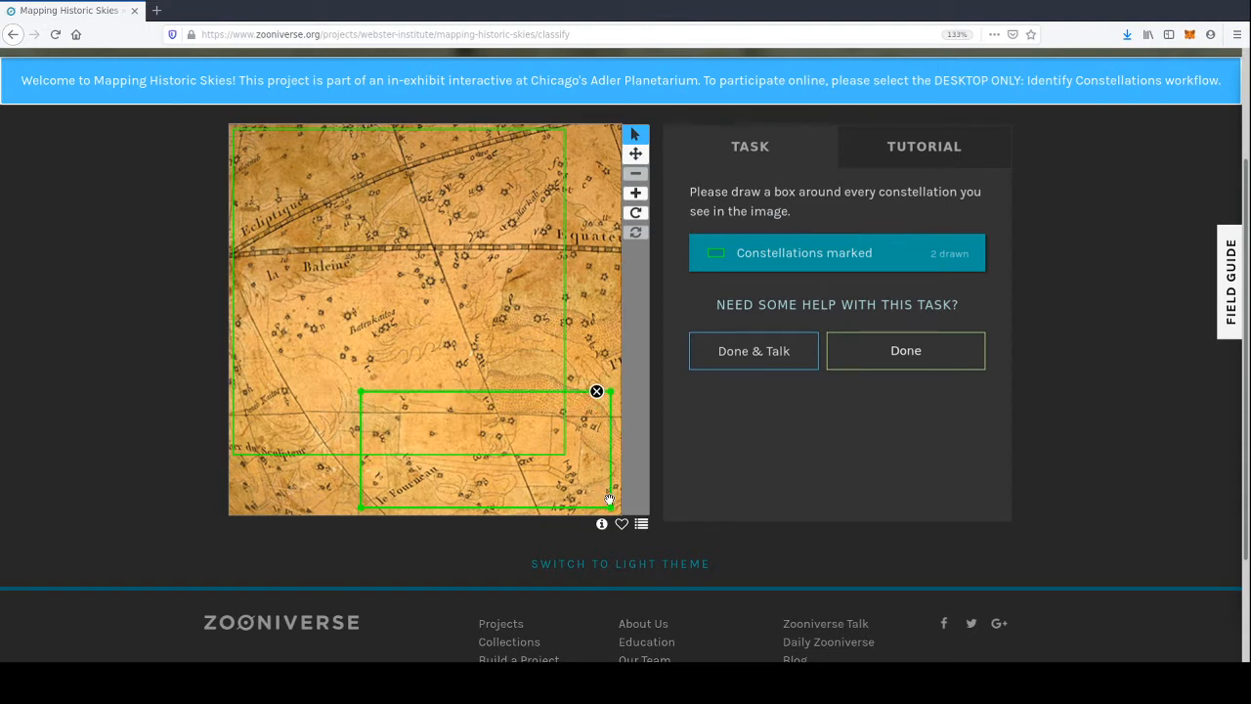
{"action": "left_click_drag", "start_coordinate": [608, 499], "coordinate": [616, 511]}
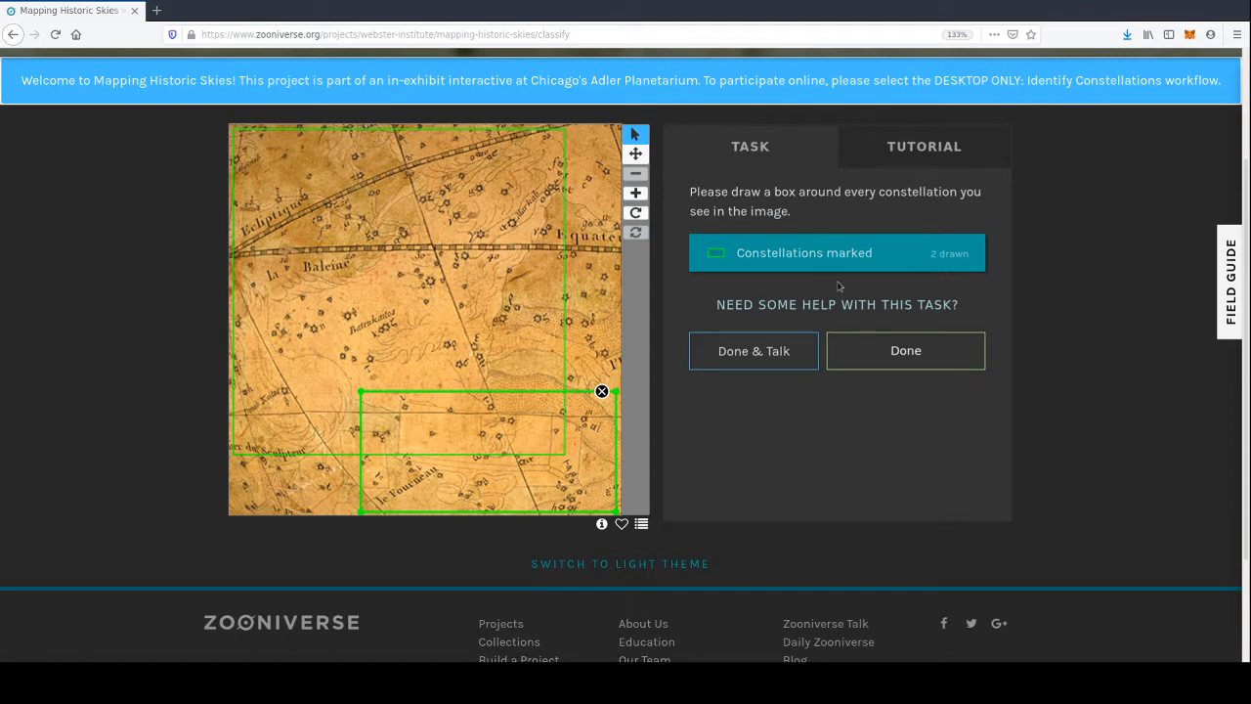
{"action": "left_click", "coordinate": [898, 353]}
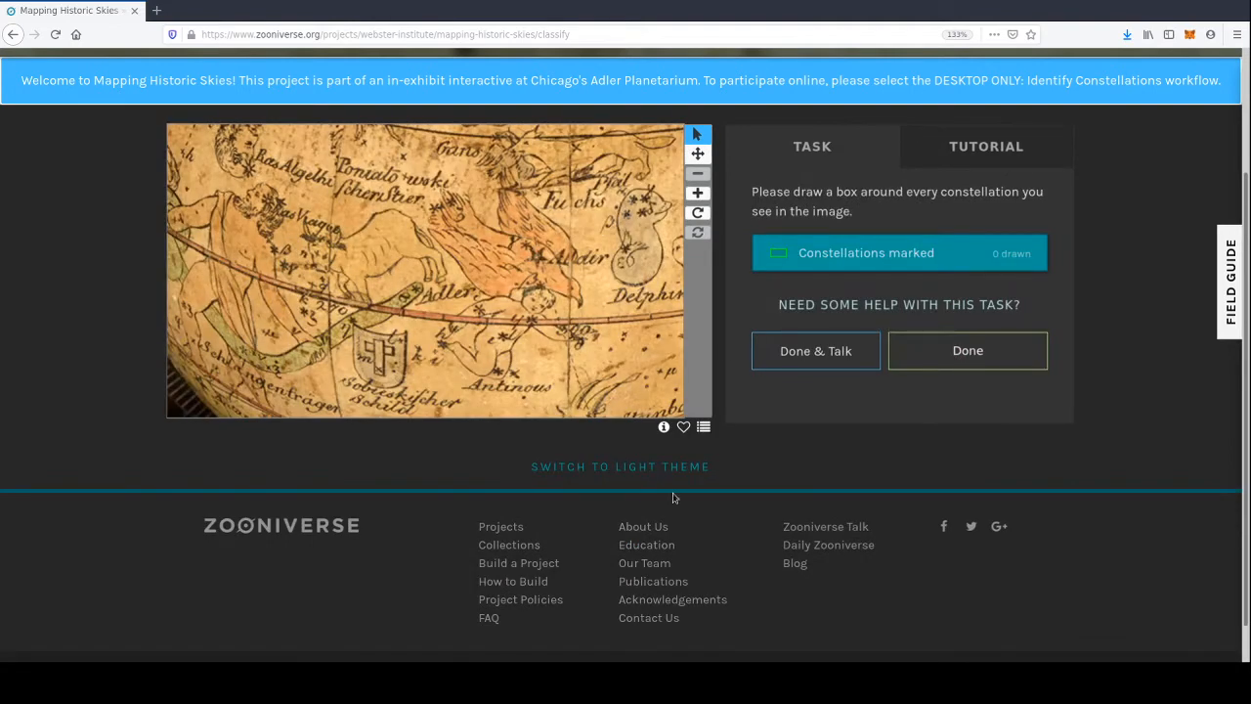
- Draw boxes around the red Adler eagle and the Fuchs figure, lowering the eagle box's upper edge and widening the Fuchs box to the left
{"action": "scroll", "coordinate": [654, 518], "scroll_direction": "up", "scroll_amount": 1}
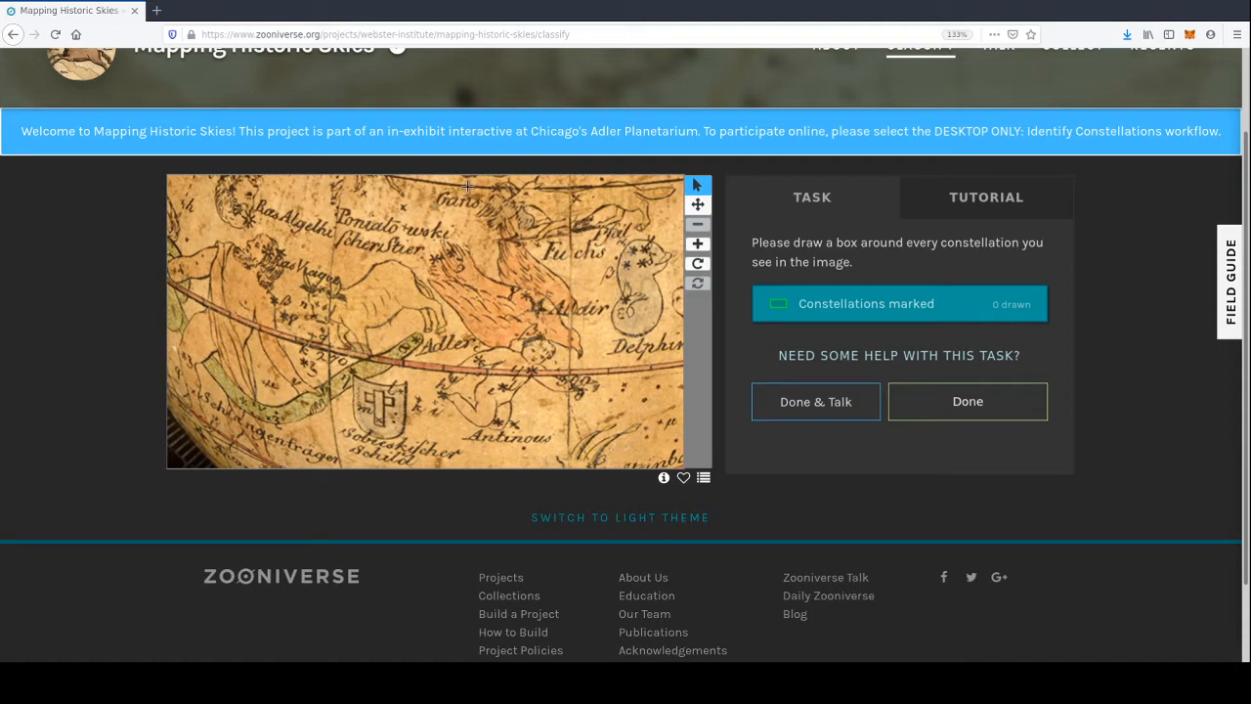
{"action": "mouse_move", "coordinate": [427, 217]}
{"action": "left_mouse_down"}
{"action": "mouse_move", "coordinate": [584, 379]}
{"action": "mouse_move", "coordinate": [593, 370]}
{"action": "left_mouse_up"}
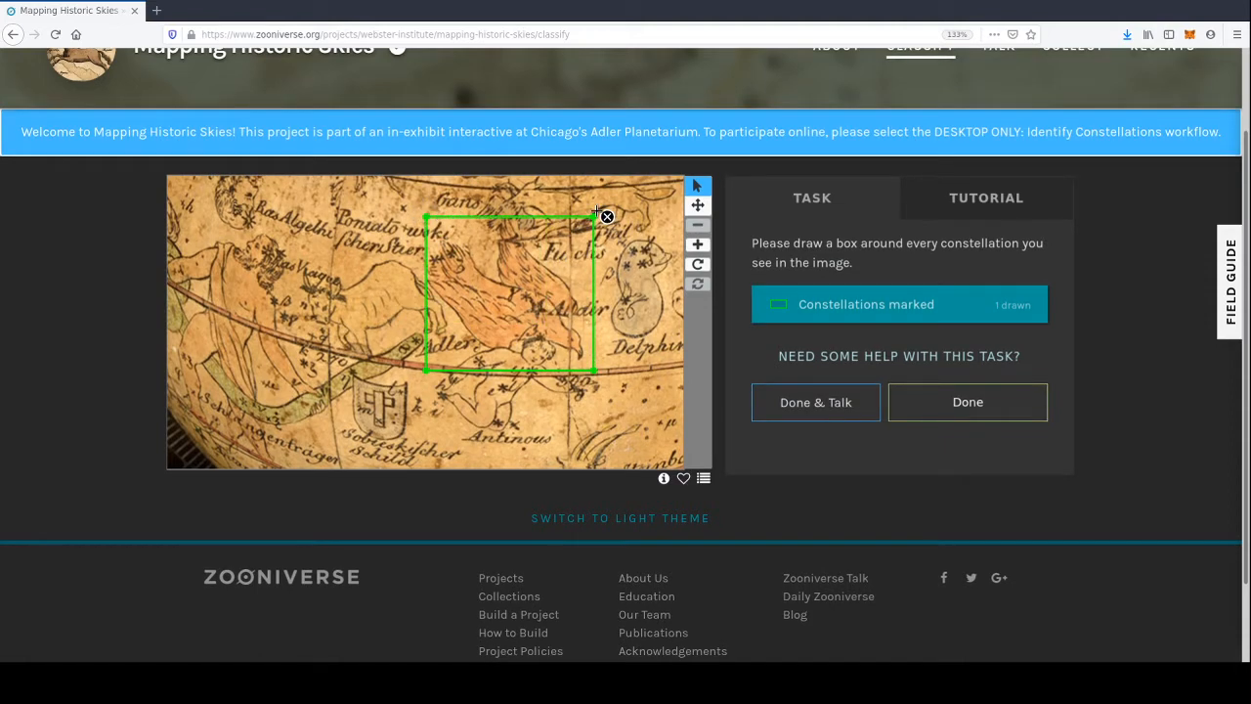
{"action": "left_click_drag", "start_coordinate": [597, 210], "coordinate": [594, 233]}
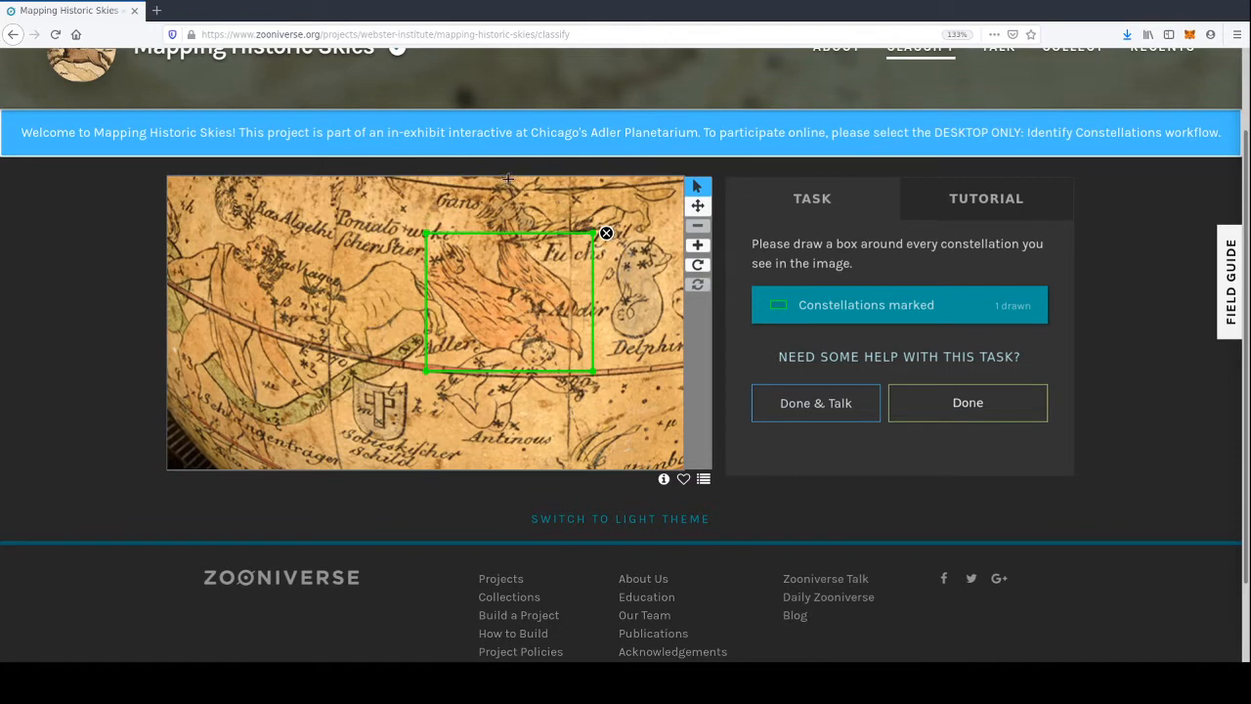
{"action": "mouse_move", "coordinate": [508, 179]}
{"action": "left_mouse_down"}
{"action": "mouse_move", "coordinate": [640, 213]}
{"action": "mouse_move", "coordinate": [669, 250]}
{"action": "mouse_move", "coordinate": [679, 240]}
{"action": "left_mouse_up"}
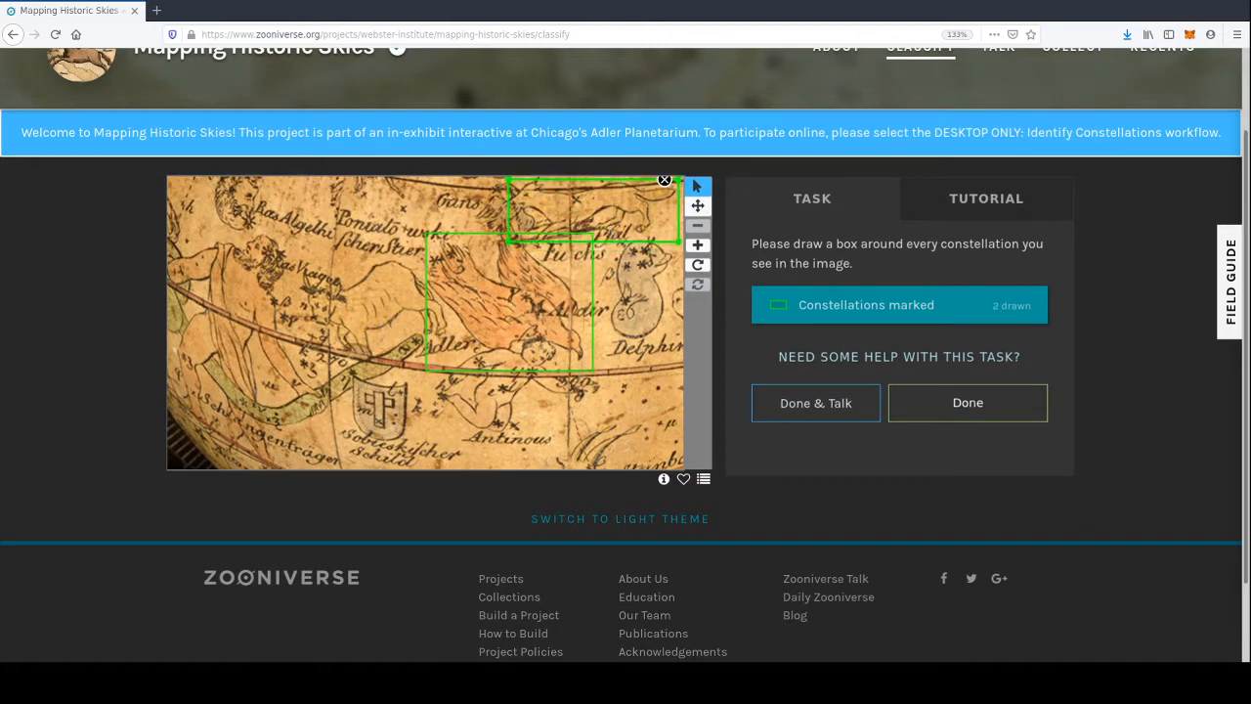
{"action": "left_click_drag", "start_coordinate": [508, 180], "coordinate": [470, 179]}
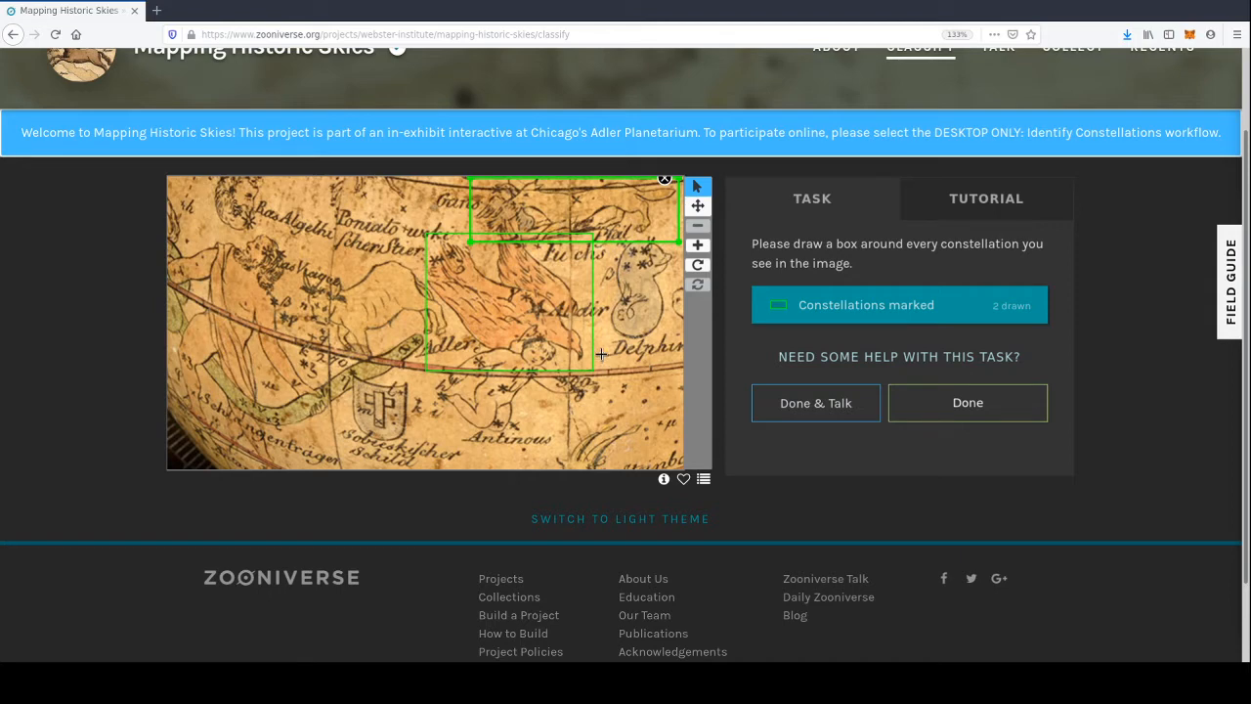
- Draw boxes around the Delphin, the Sobieski shield and the Antinous figure, extending the Antinous box downward to include its label
{"action": "mouse_move", "coordinate": [600, 354]}
{"action": "left_mouse_down"}
{"action": "mouse_move", "coordinate": [623, 340]}
{"action": "mouse_move", "coordinate": [684, 227]}
{"action": "mouse_move", "coordinate": [684, 238]}
{"action": "left_mouse_up"}
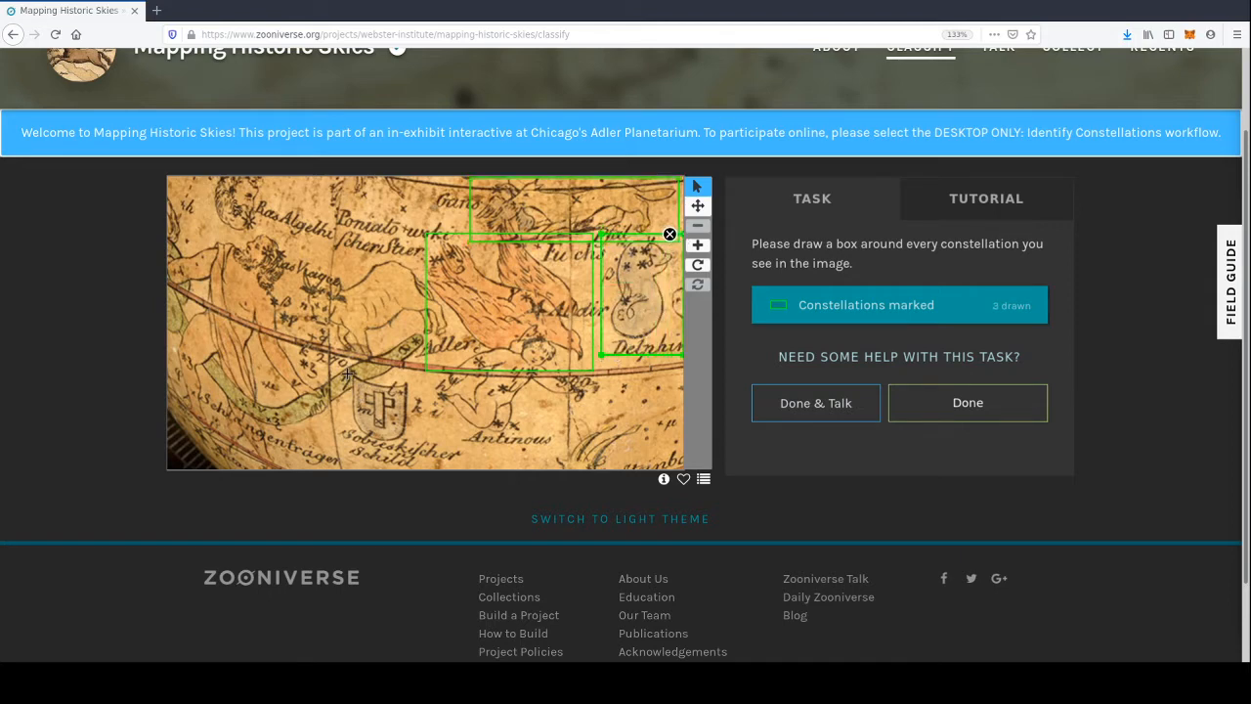
{"action": "mouse_move", "coordinate": [344, 373]}
{"action": "left_mouse_down"}
{"action": "mouse_move", "coordinate": [421, 452]}
{"action": "mouse_move", "coordinate": [573, 383]}
{"action": "mouse_move", "coordinate": [581, 337]}
{"action": "mouse_move", "coordinate": [606, 330]}
{"action": "left_mouse_up"}
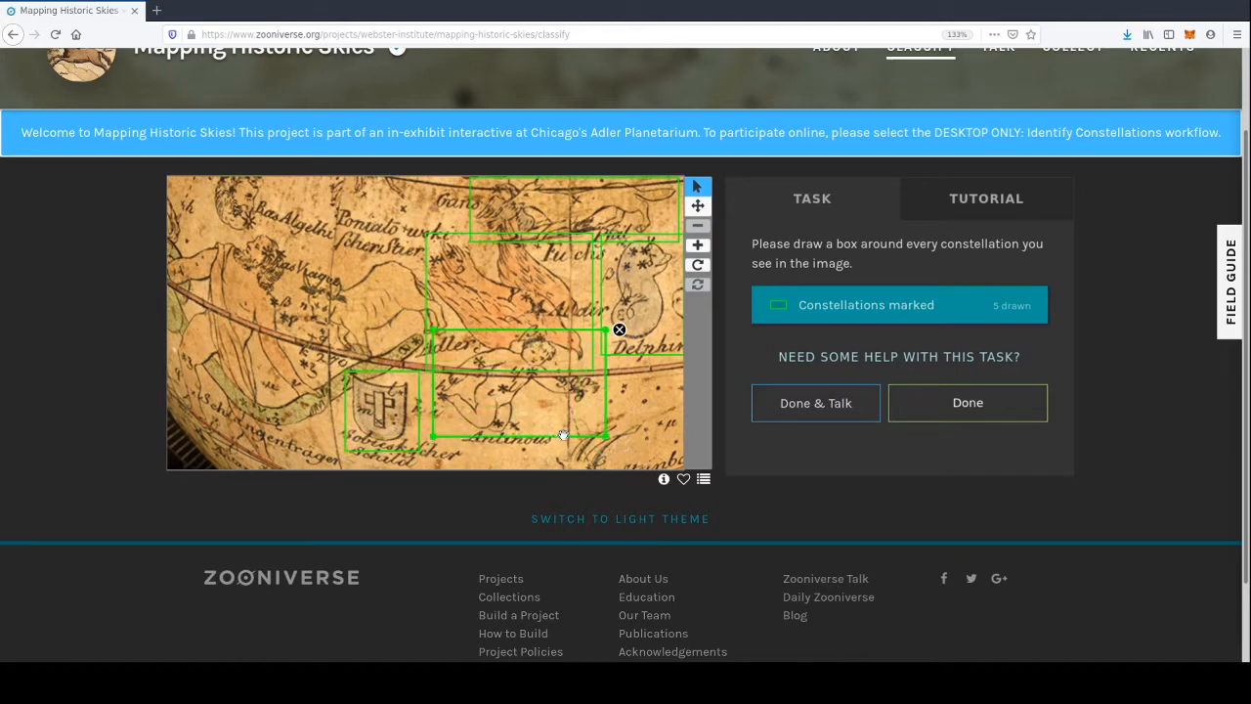
{"action": "left_click_drag", "start_coordinate": [607, 437], "coordinate": [605, 451]}
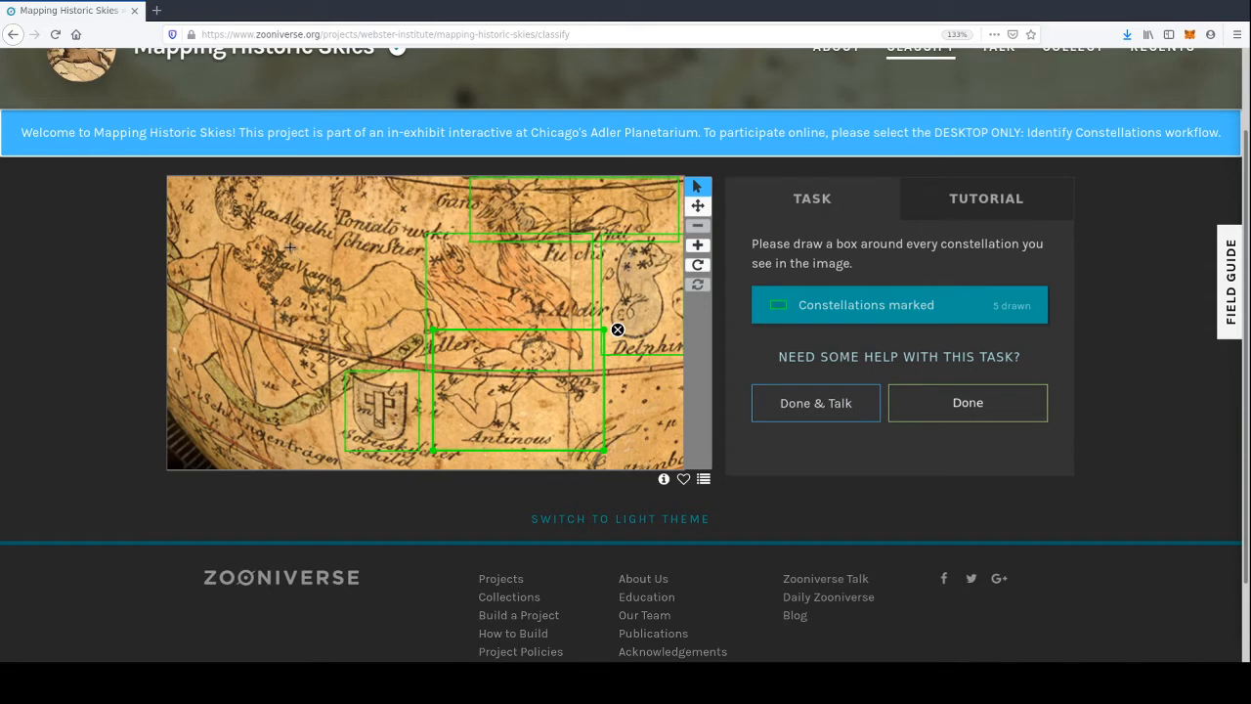
- Draw boxes around the Poniatowski bull and the serpent bearer at the globe's left edge, and submit the classification
{"action": "mouse_move", "coordinate": [290, 247]}
{"action": "left_mouse_down"}
{"action": "mouse_move", "coordinate": [375, 329]}
{"action": "mouse_move", "coordinate": [478, 370]}
{"action": "left_mouse_up"}
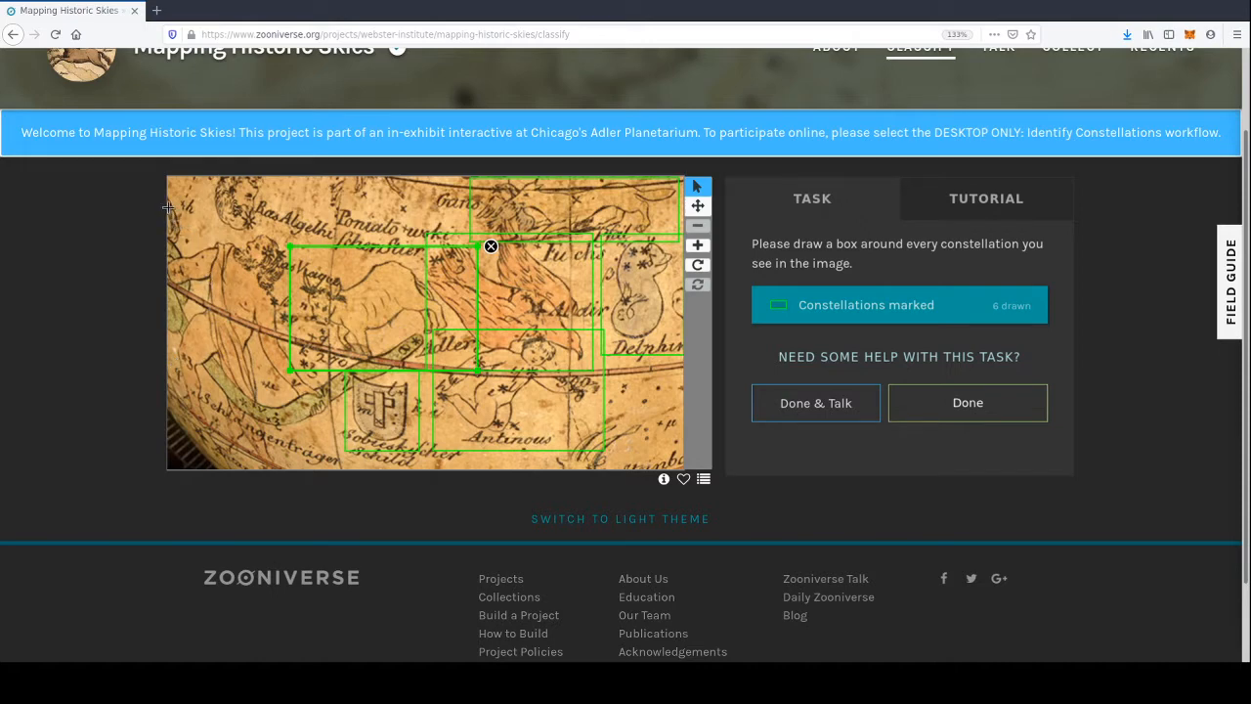
{"action": "mouse_move", "coordinate": [168, 207]}
{"action": "left_mouse_down"}
{"action": "mouse_move", "coordinate": [205, 381]}
{"action": "mouse_move", "coordinate": [377, 459]}
{"action": "mouse_move", "coordinate": [428, 467]}
{"action": "left_mouse_up"}
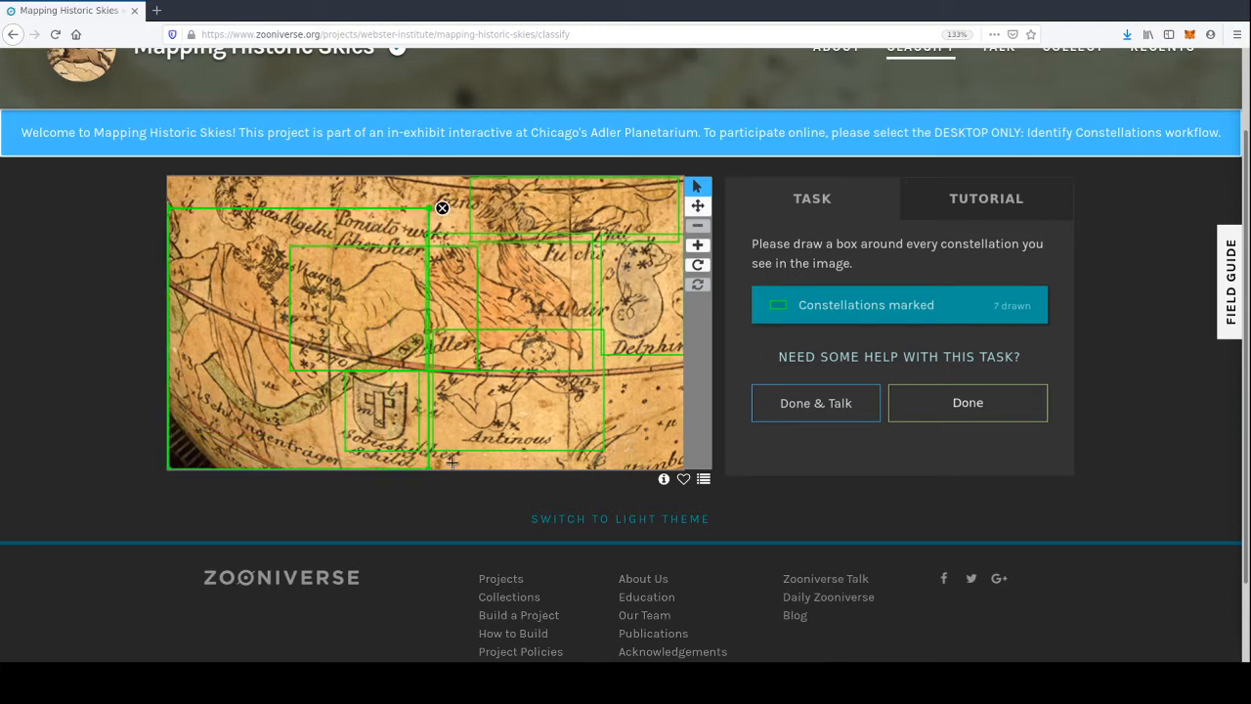
{"action": "left_click", "coordinate": [961, 414]}
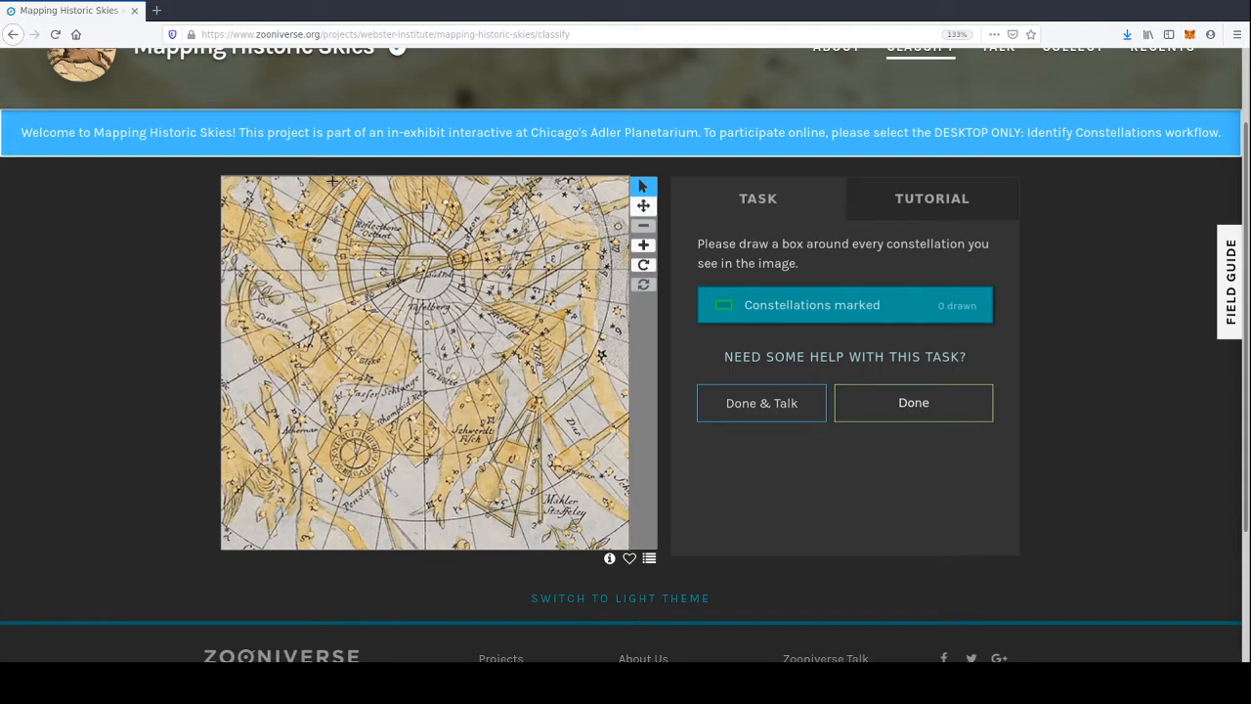
- Draw boxes around the Reflections Octant, the coiled figure below Tafelberg, and the bird beside it on the yellow-tinted chart
{"action": "mouse_move", "coordinate": [333, 181]}
{"action": "left_mouse_down"}
{"action": "mouse_move", "coordinate": [391, 279]}
{"action": "mouse_move", "coordinate": [482, 323]}
{"action": "left_mouse_up"}
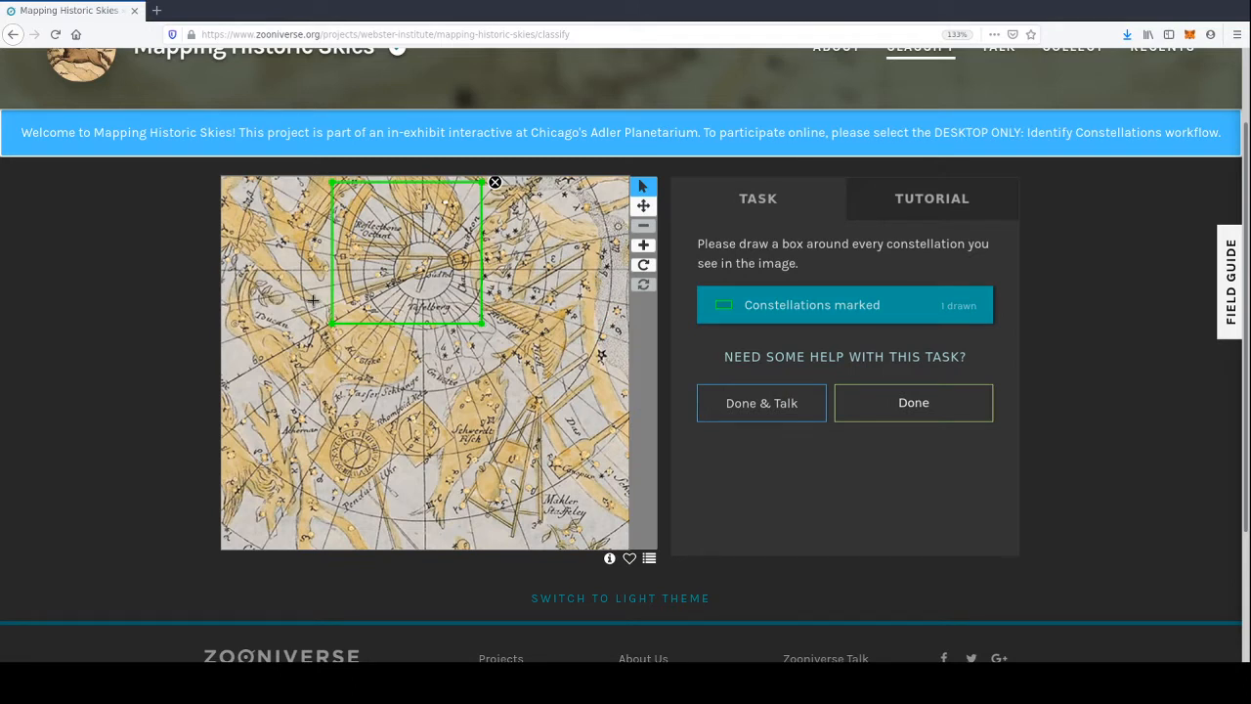
{"action": "mouse_move", "coordinate": [313, 300]}
{"action": "left_mouse_down"}
{"action": "mouse_move", "coordinate": [427, 438]}
{"action": "mouse_move", "coordinate": [447, 430]}
{"action": "left_mouse_up"}
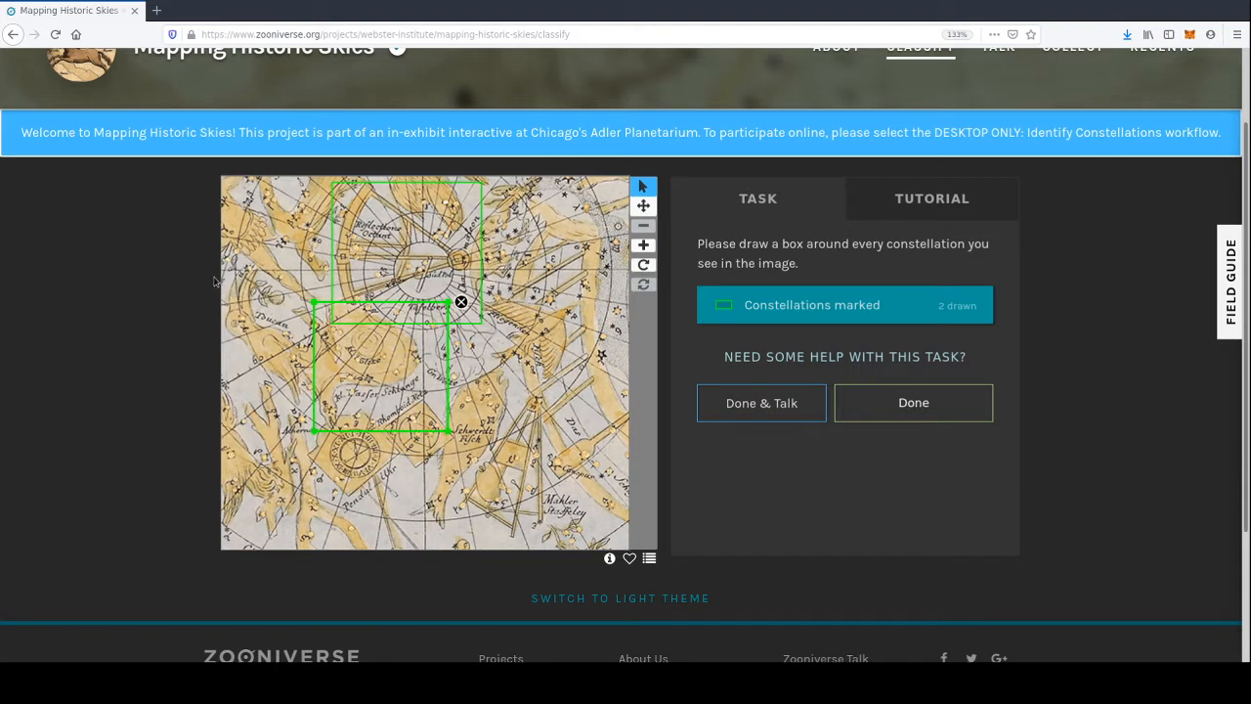
{"action": "left_click_drag", "start_coordinate": [224, 265], "coordinate": [336, 410]}
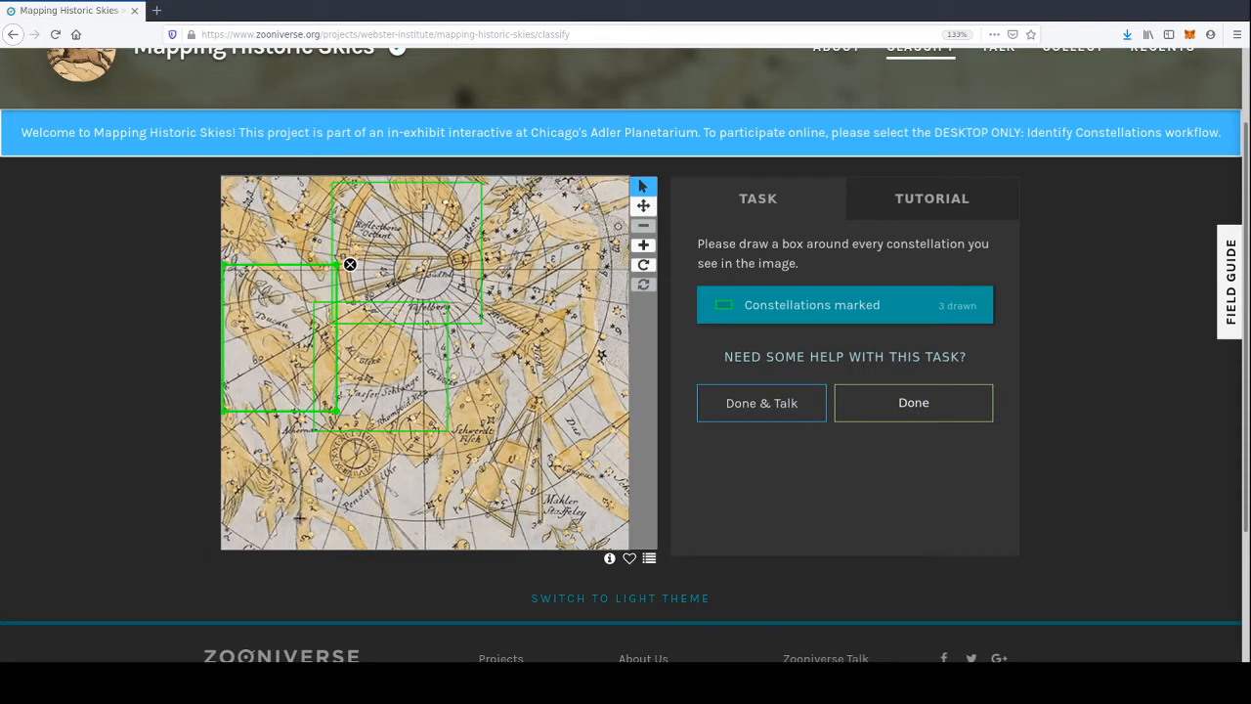
- Draw a box around the Pendel Uhr, tighten its lower-left corner, and box the round emblem immediately to its right
{"action": "mouse_move", "coordinate": [299, 517]}
{"action": "left_mouse_down"}
{"action": "mouse_move", "coordinate": [387, 462]}
{"action": "mouse_move", "coordinate": [404, 394]}
{"action": "left_mouse_up"}
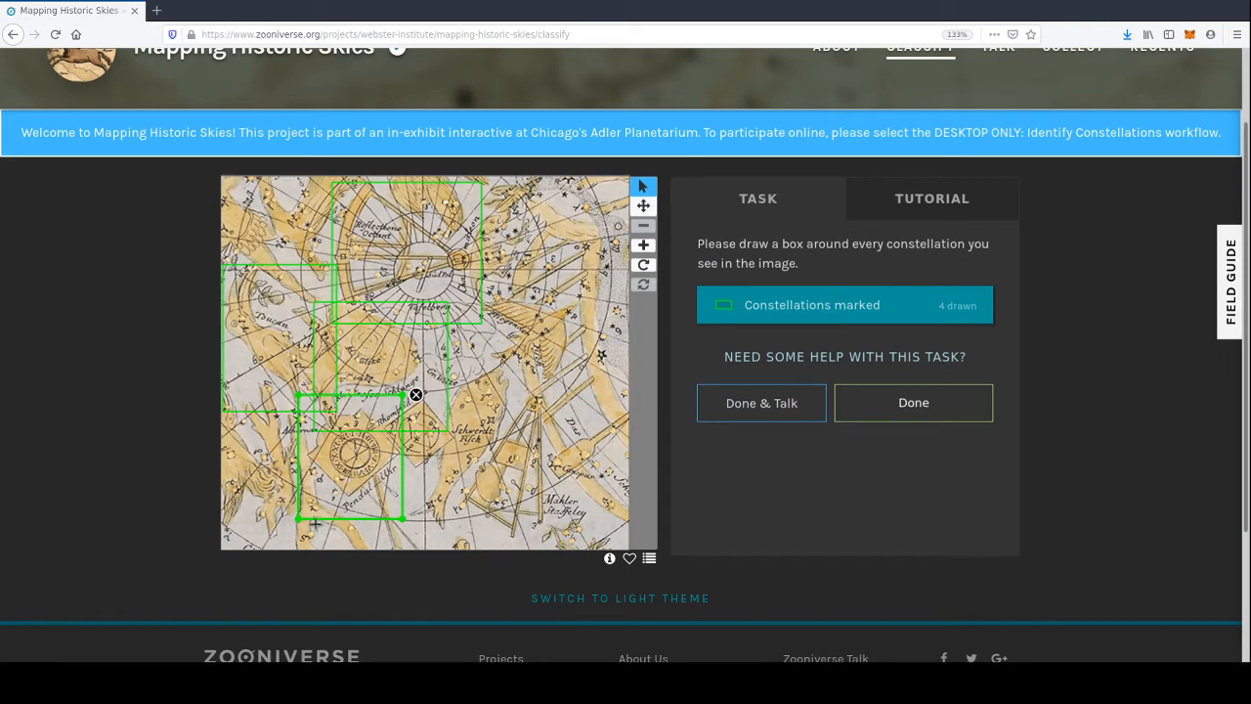
{"action": "left_click_drag", "start_coordinate": [299, 518], "coordinate": [302, 513]}
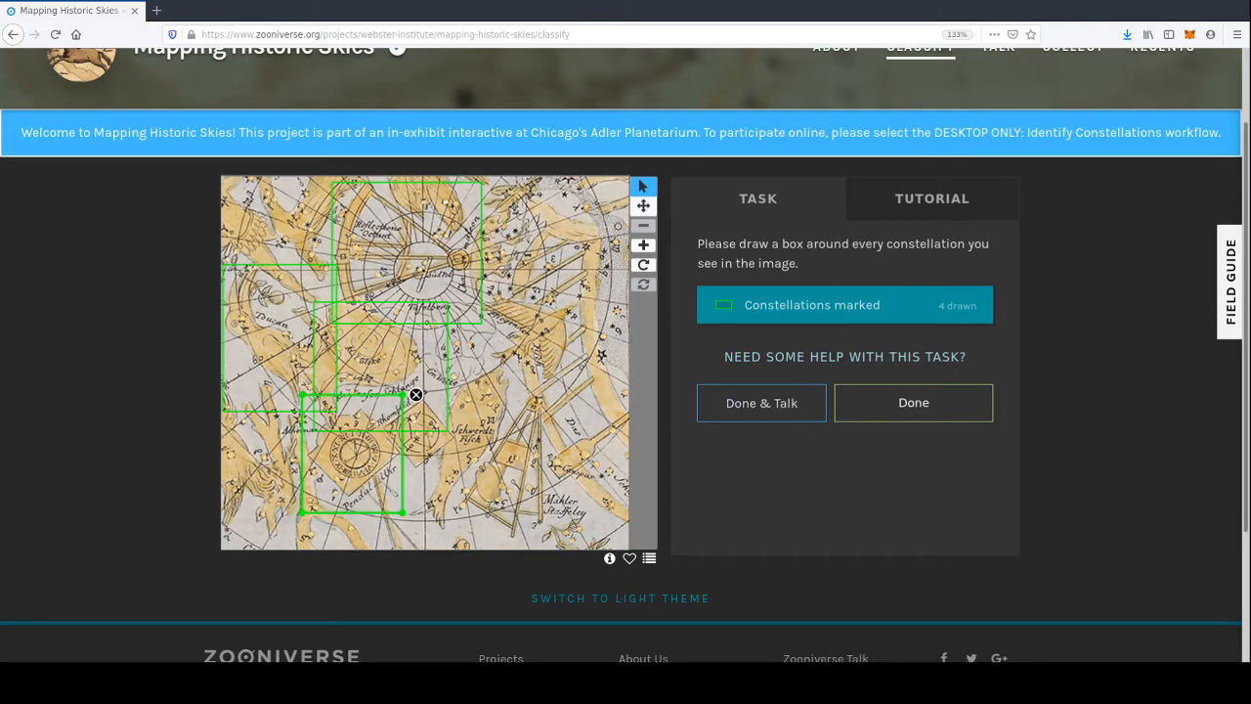
{"action": "mouse_move", "coordinate": [457, 399]}
{"action": "left_mouse_down"}
{"action": "mouse_move", "coordinate": [417, 417]}
{"action": "mouse_move", "coordinate": [379, 476]}
{"action": "left_mouse_up"}
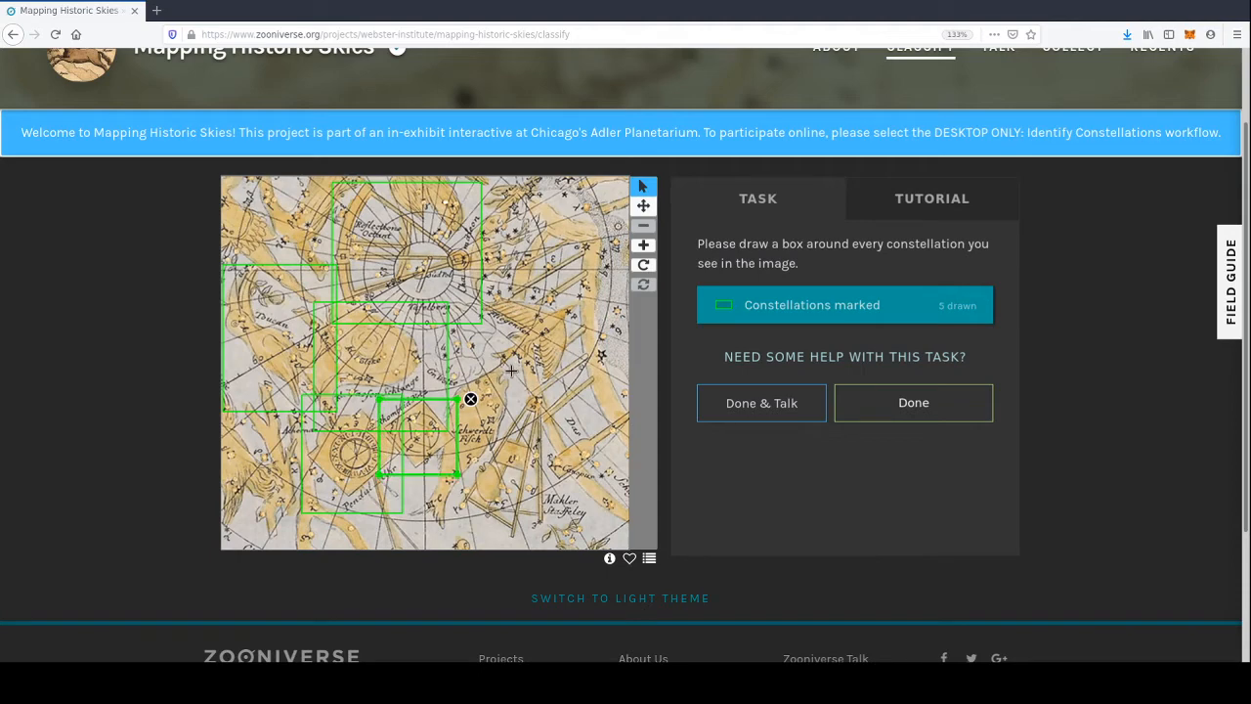
- Draw boxes around the Schwerdt Fisch and the Mahler Staffeley easel, raising the upper edge of the easel's box
{"action": "mouse_move", "coordinate": [517, 369]}
{"action": "left_mouse_down"}
{"action": "mouse_move", "coordinate": [429, 439]}
{"action": "mouse_move", "coordinate": [404, 536]}
{"action": "left_mouse_up"}
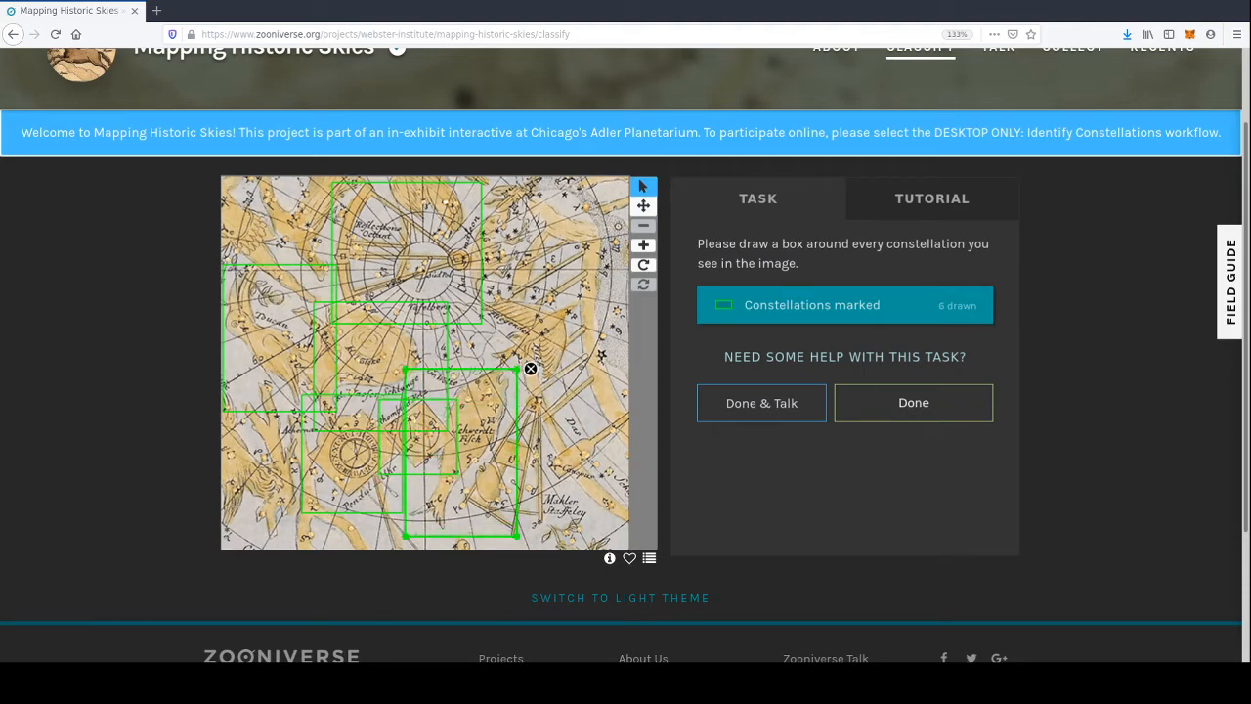
{"action": "left_click_drag", "start_coordinate": [569, 398], "coordinate": [452, 542]}
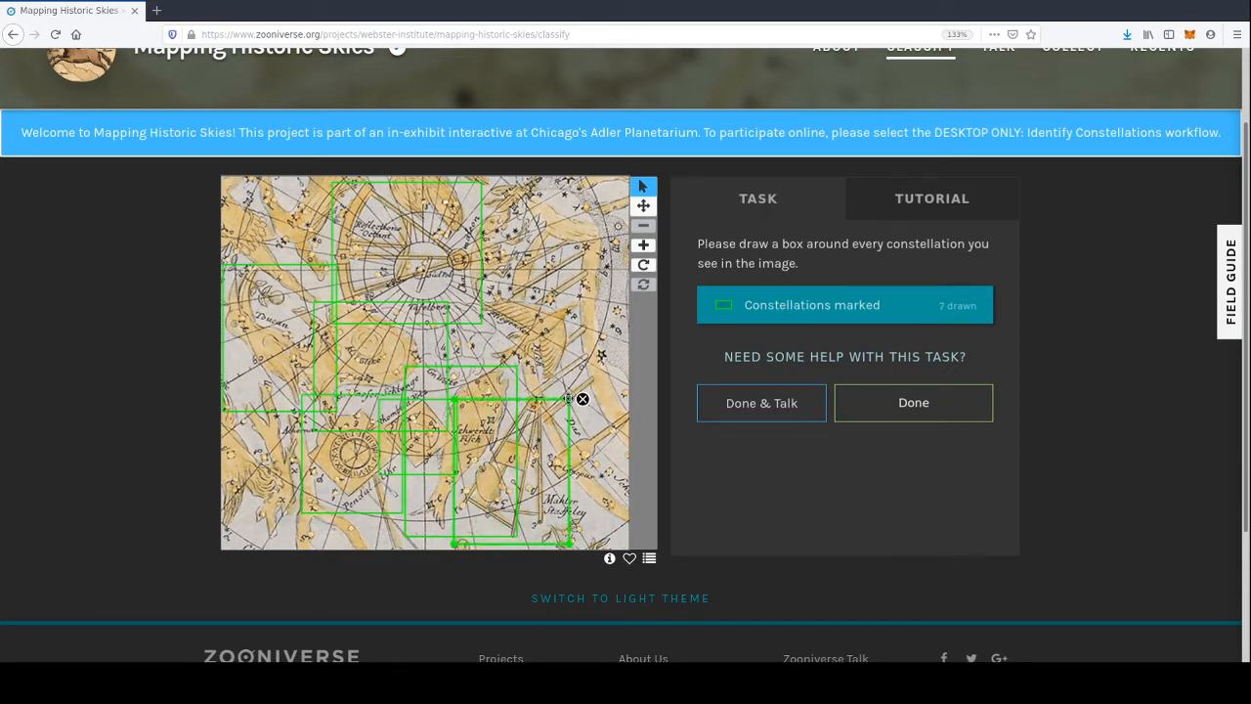
{"action": "left_click_drag", "start_coordinate": [569, 399], "coordinate": [569, 386]}
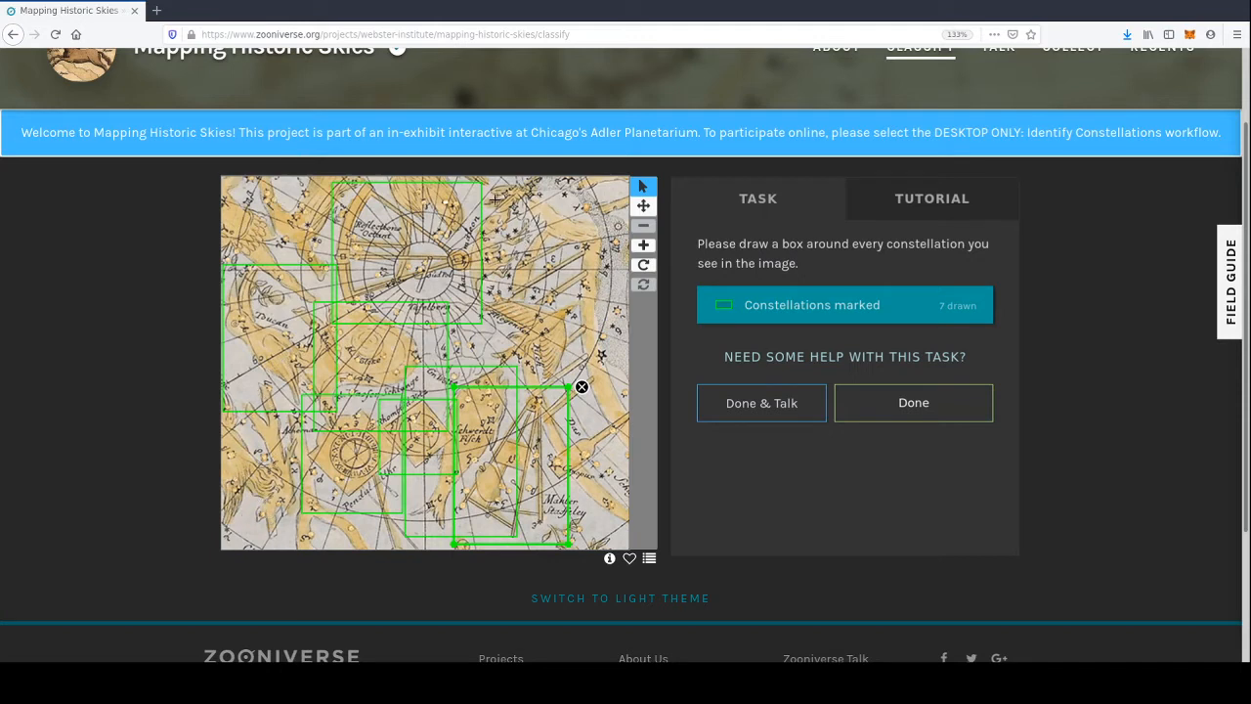
- Draw boxes around the starred figure right of the octant, the winged fish and the small figure at the chart's upper edge, and submit the classification
{"action": "mouse_move", "coordinate": [515, 207]}
{"action": "left_mouse_down"}
{"action": "mouse_move", "coordinate": [461, 283]}
{"action": "mouse_move", "coordinate": [459, 332]}
{"action": "mouse_move", "coordinate": [457, 319]}
{"action": "left_mouse_up"}
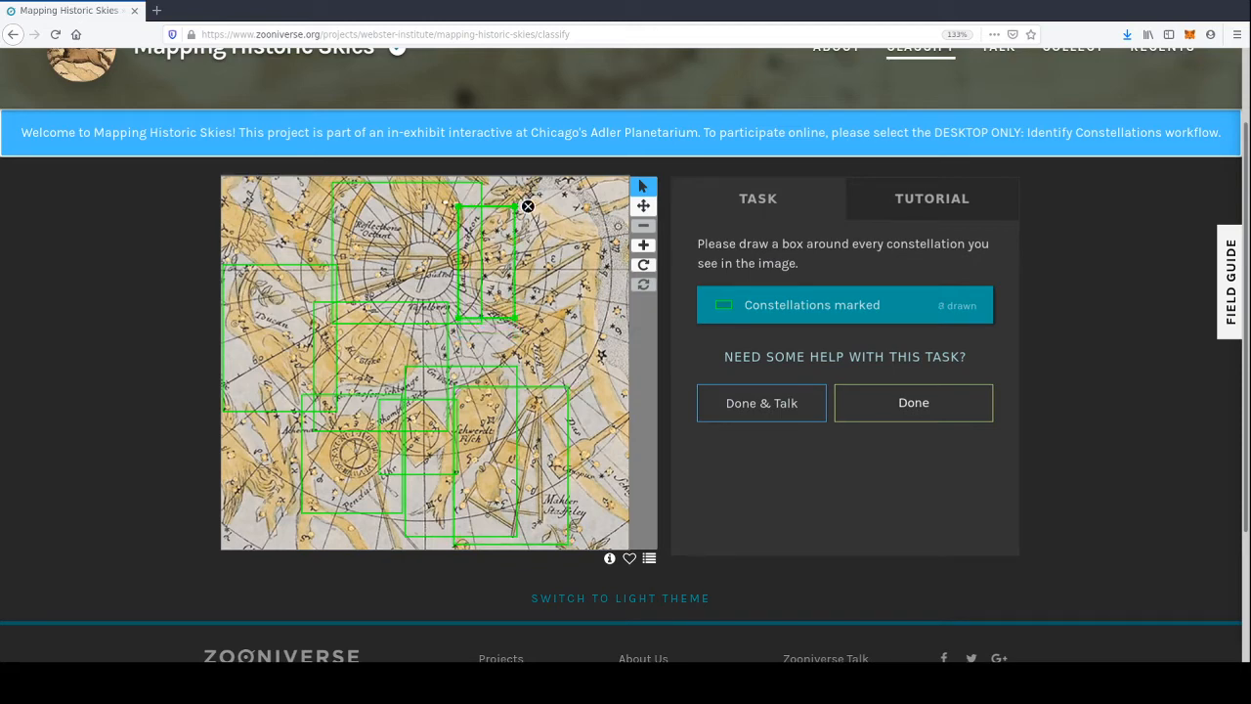
{"action": "left_click_drag", "start_coordinate": [515, 207], "coordinate": [521, 204]}
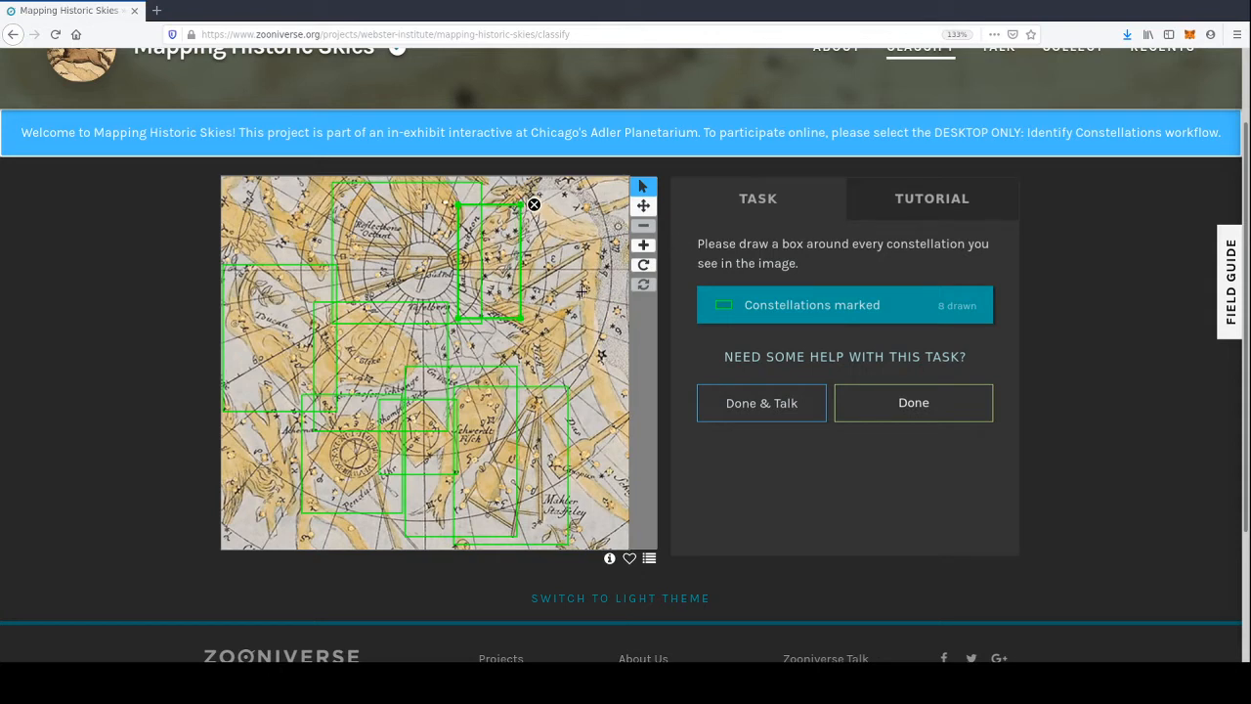
{"action": "left_click_drag", "start_coordinate": [583, 283], "coordinate": [475, 383]}
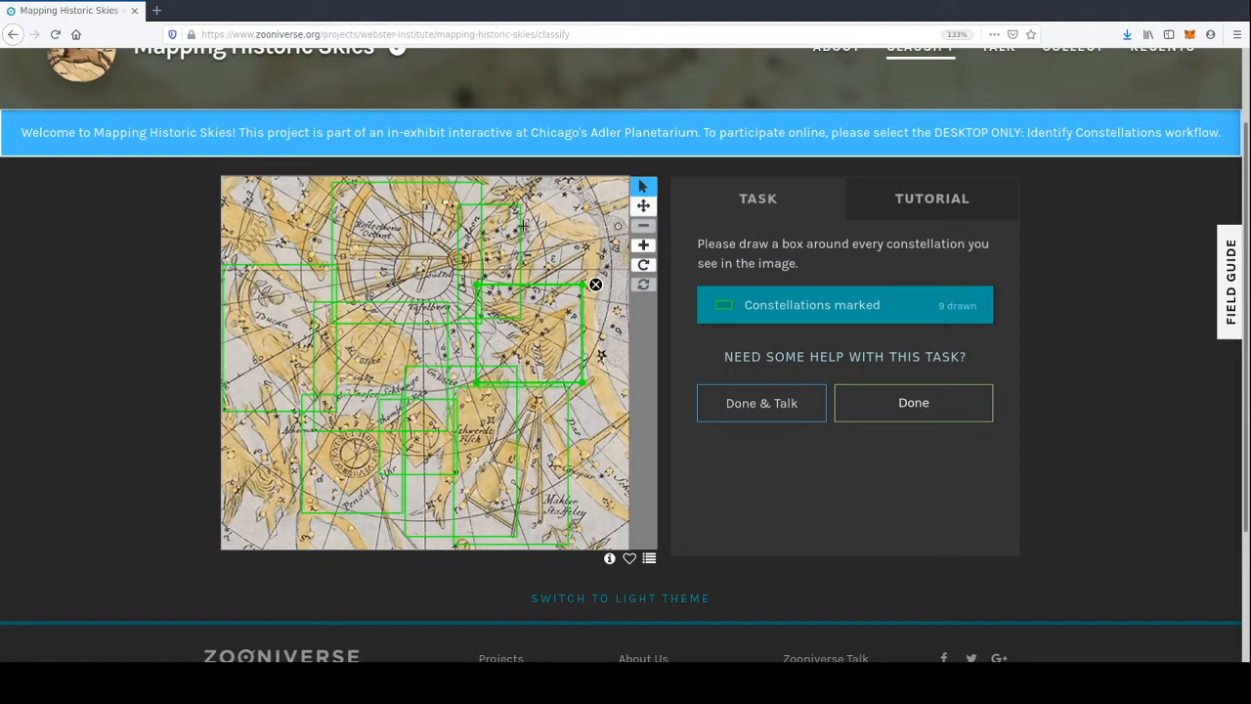
{"action": "mouse_move", "coordinate": [547, 180]}
{"action": "left_mouse_down"}
{"action": "mouse_move", "coordinate": [491, 231]}
{"action": "mouse_move", "coordinate": [473, 227]}
{"action": "left_mouse_up"}
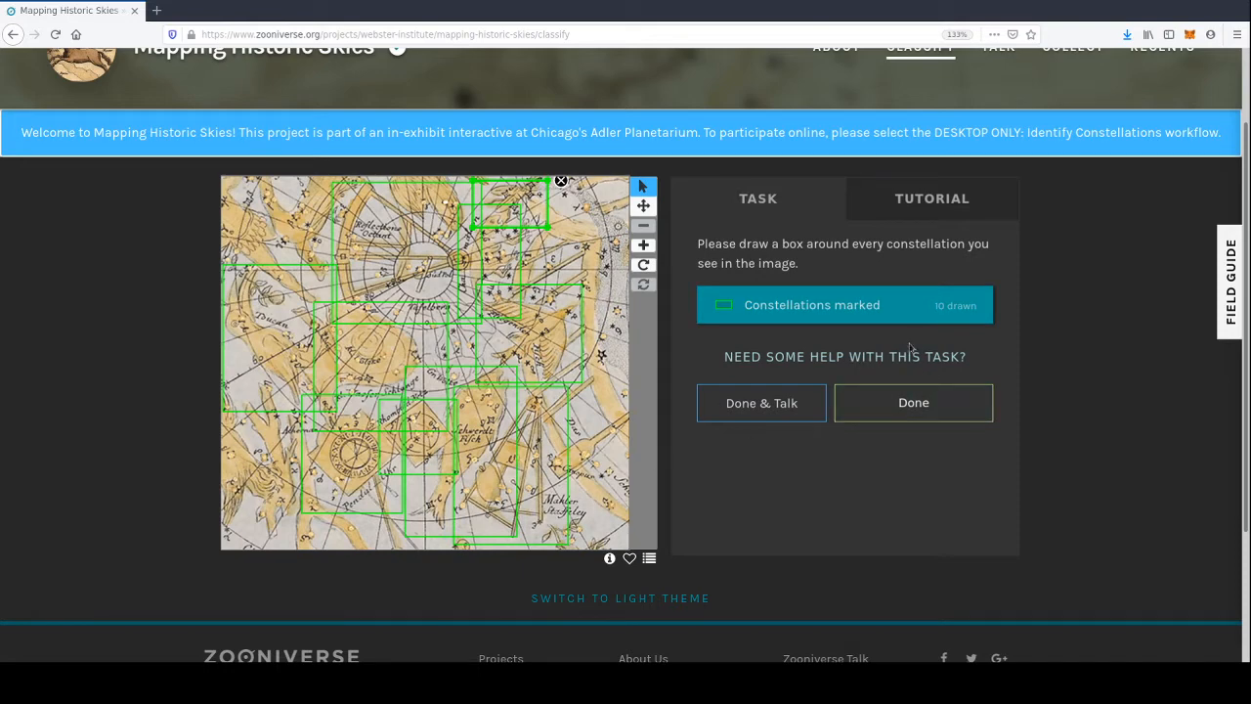
{"action": "left_click", "coordinate": [928, 399]}
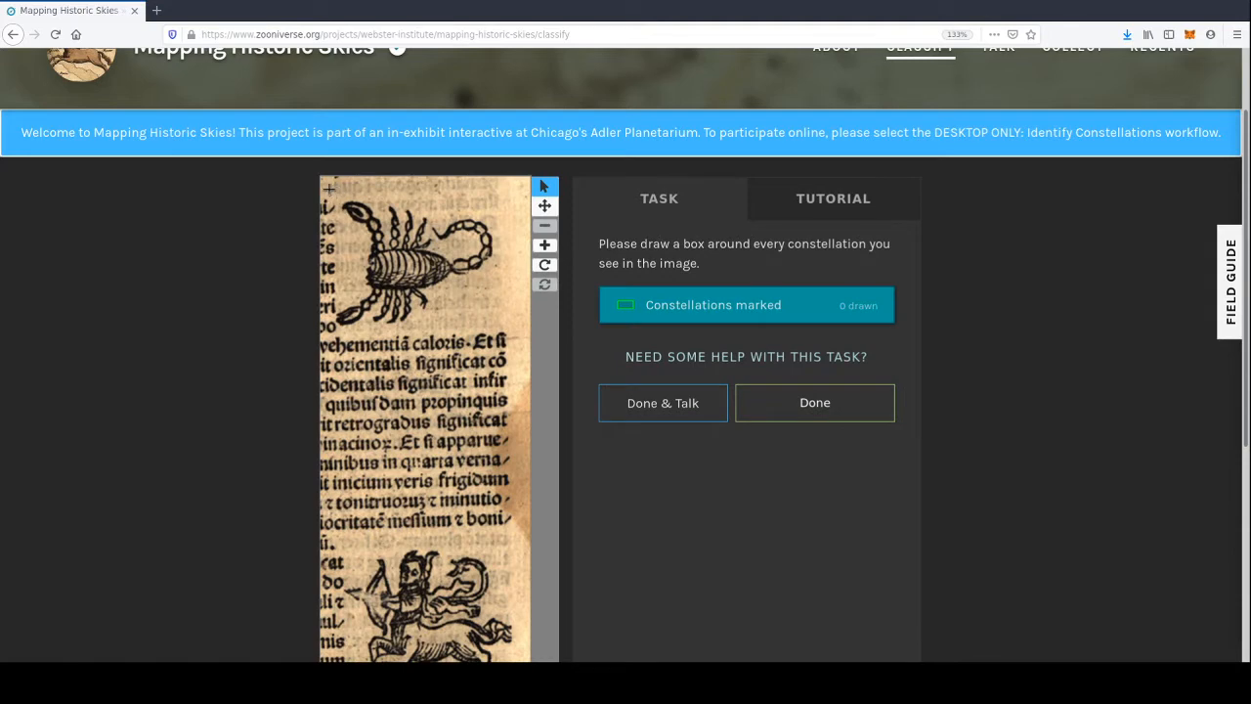
- Draw boxes around the scorpion and the centaur archer on the printed text page and submit the classification
{"action": "left_click_drag", "start_coordinate": [328, 190], "coordinate": [506, 346]}
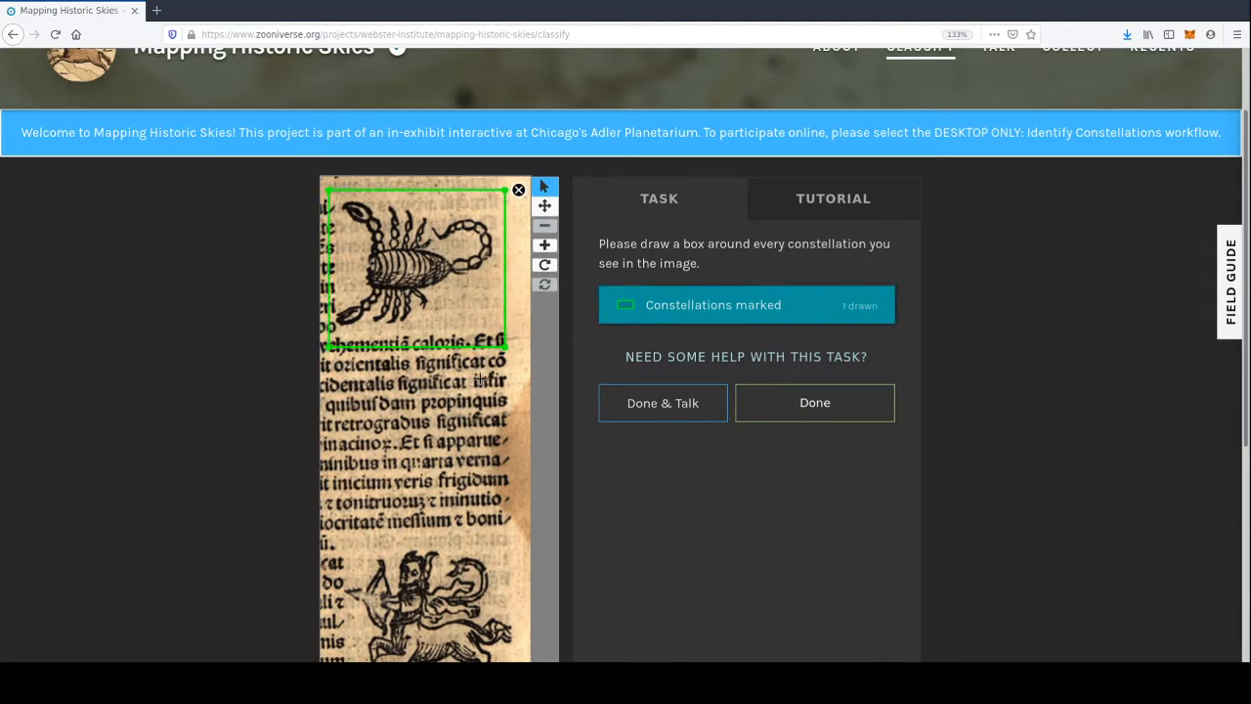
{"action": "scroll", "coordinate": [478, 379], "scroll_direction": "down", "scroll_amount": 3}
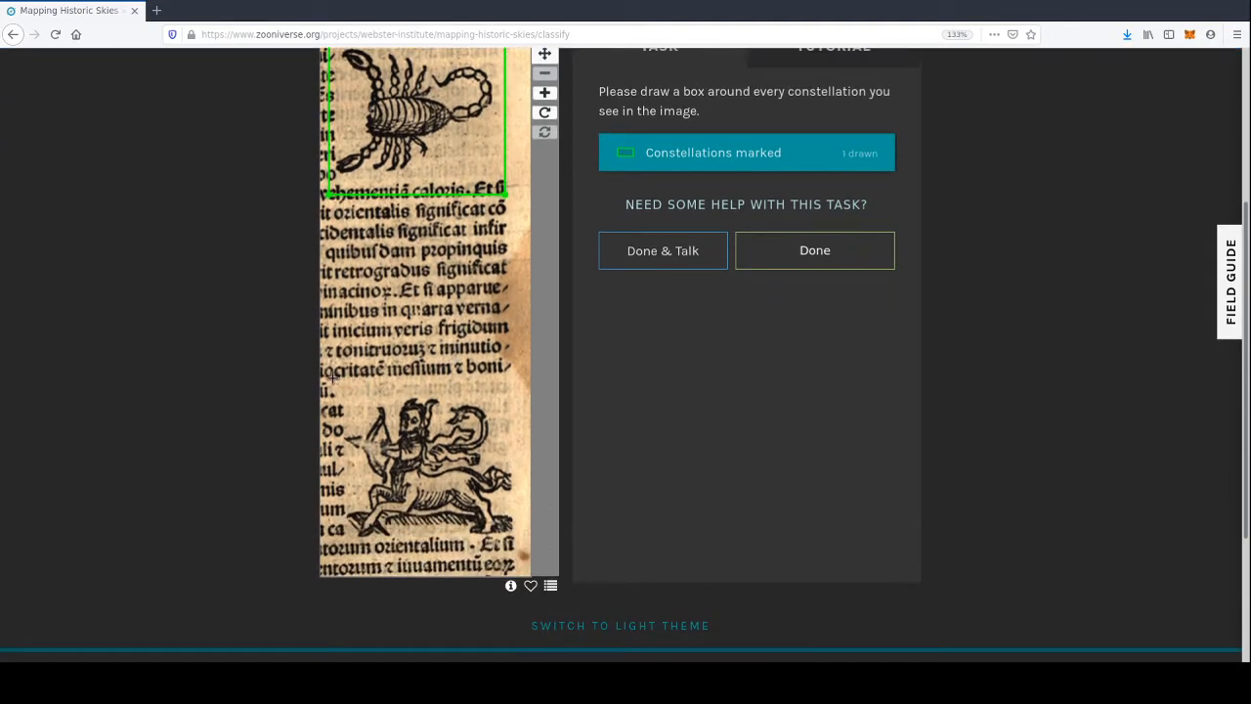
{"action": "left_click_drag", "start_coordinate": [331, 377], "coordinate": [522, 548]}
{"action": "left_click", "coordinate": [812, 256]}
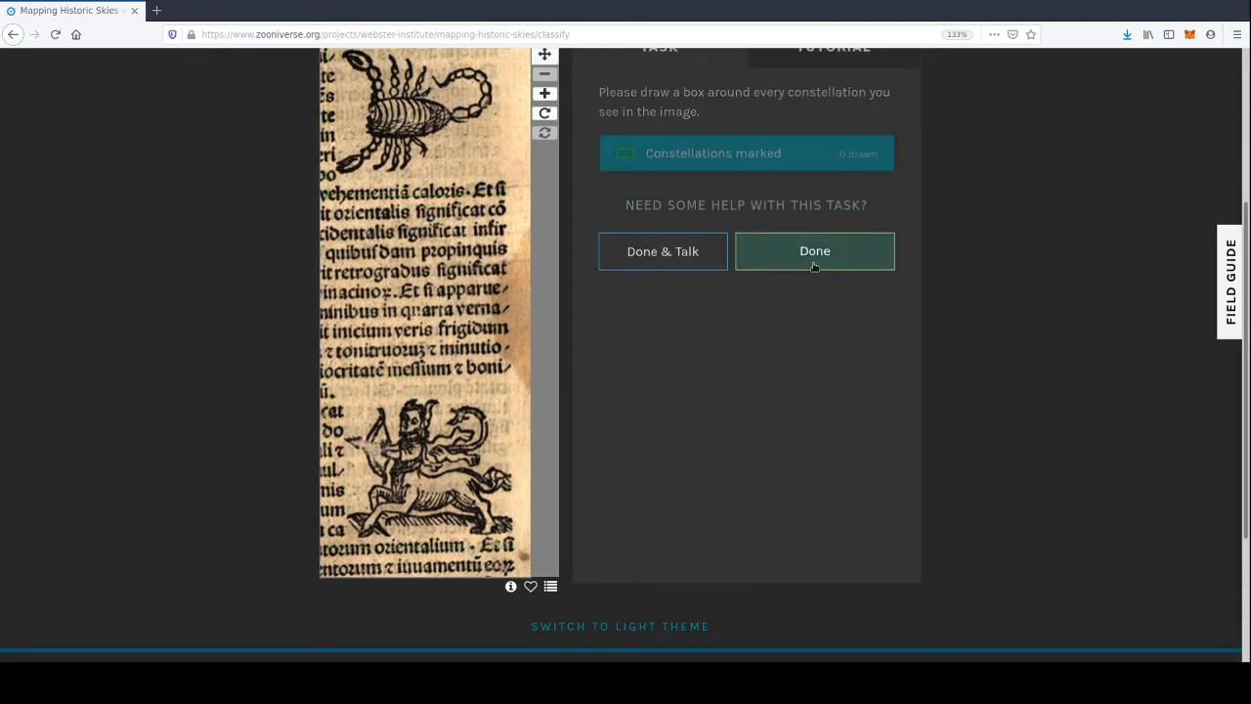
- Draw boxes around the twin figures below the Lince label and the crab beside them, raising the upper edge of the crab's box
{"action": "scroll", "coordinate": [684, 362], "scroll_direction": "up", "scroll_amount": 3}
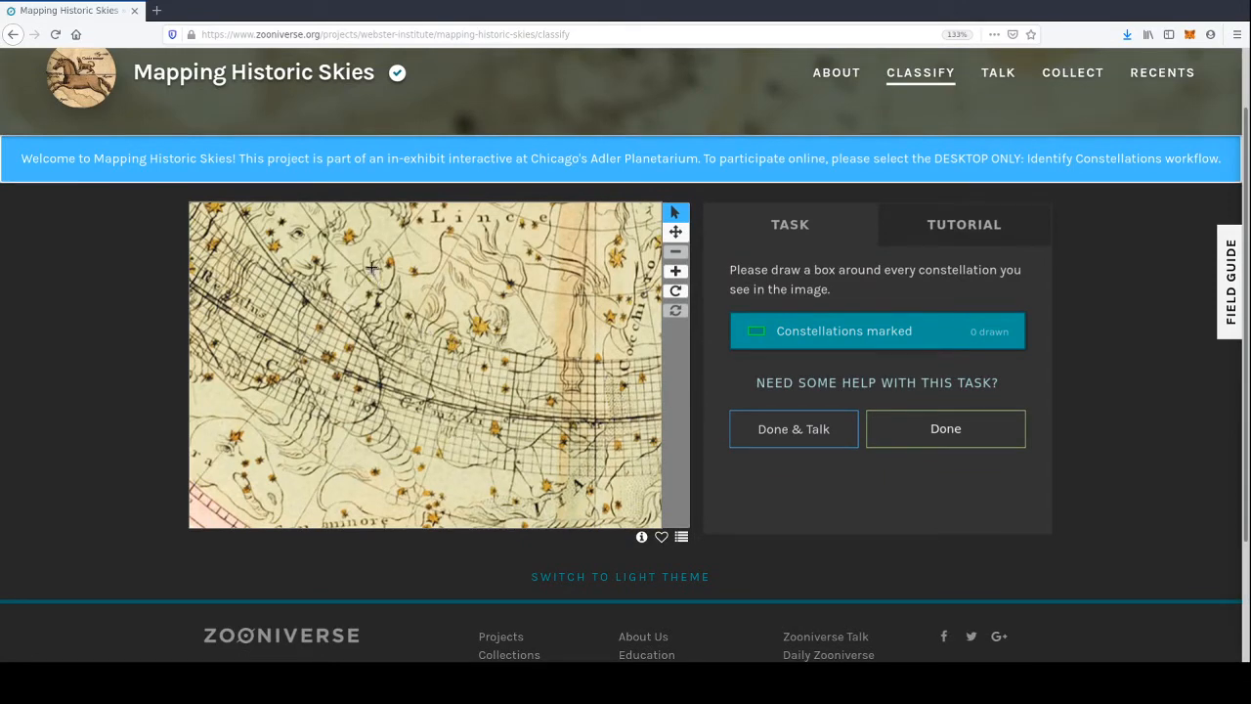
{"action": "mouse_move", "coordinate": [371, 237]}
{"action": "left_mouse_down"}
{"action": "mouse_move", "coordinate": [606, 520]}
{"action": "mouse_move", "coordinate": [611, 506]}
{"action": "left_mouse_up"}
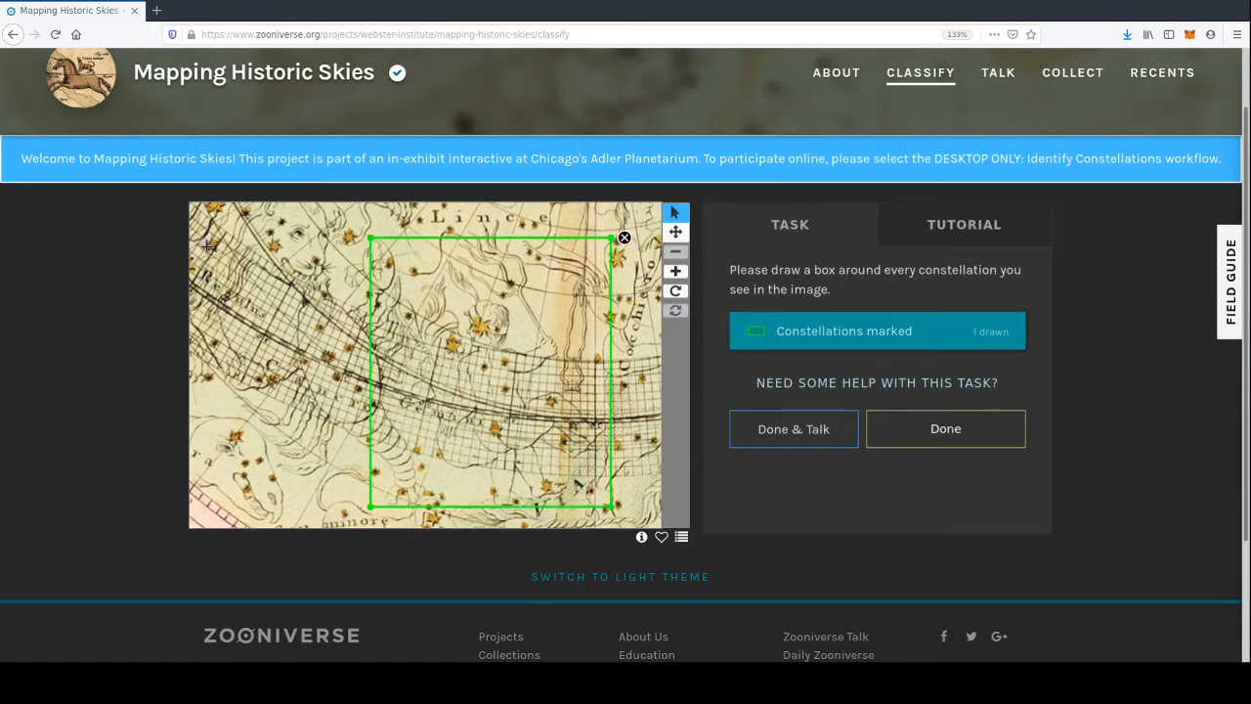
{"action": "mouse_move", "coordinate": [198, 246]}
{"action": "left_mouse_down"}
{"action": "mouse_move", "coordinate": [397, 441]}
{"action": "mouse_move", "coordinate": [441, 520]}
{"action": "left_mouse_up"}
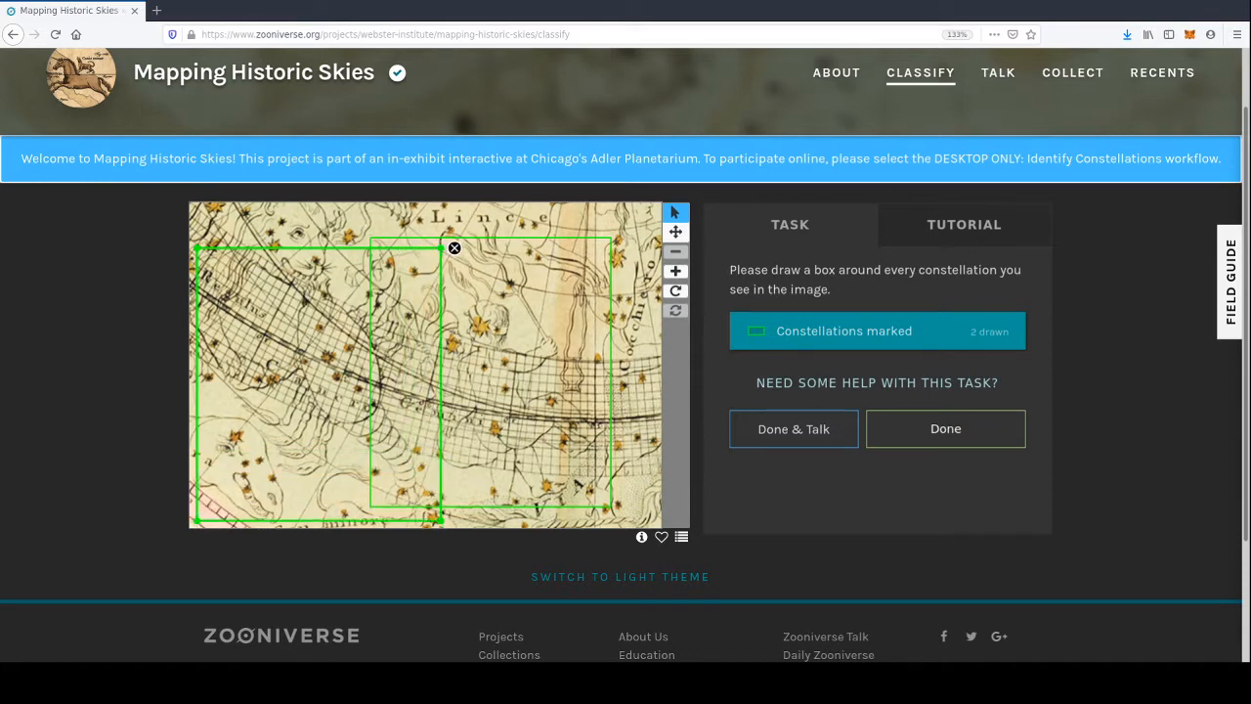
{"action": "left_click_drag", "start_coordinate": [442, 248], "coordinate": [446, 235]}
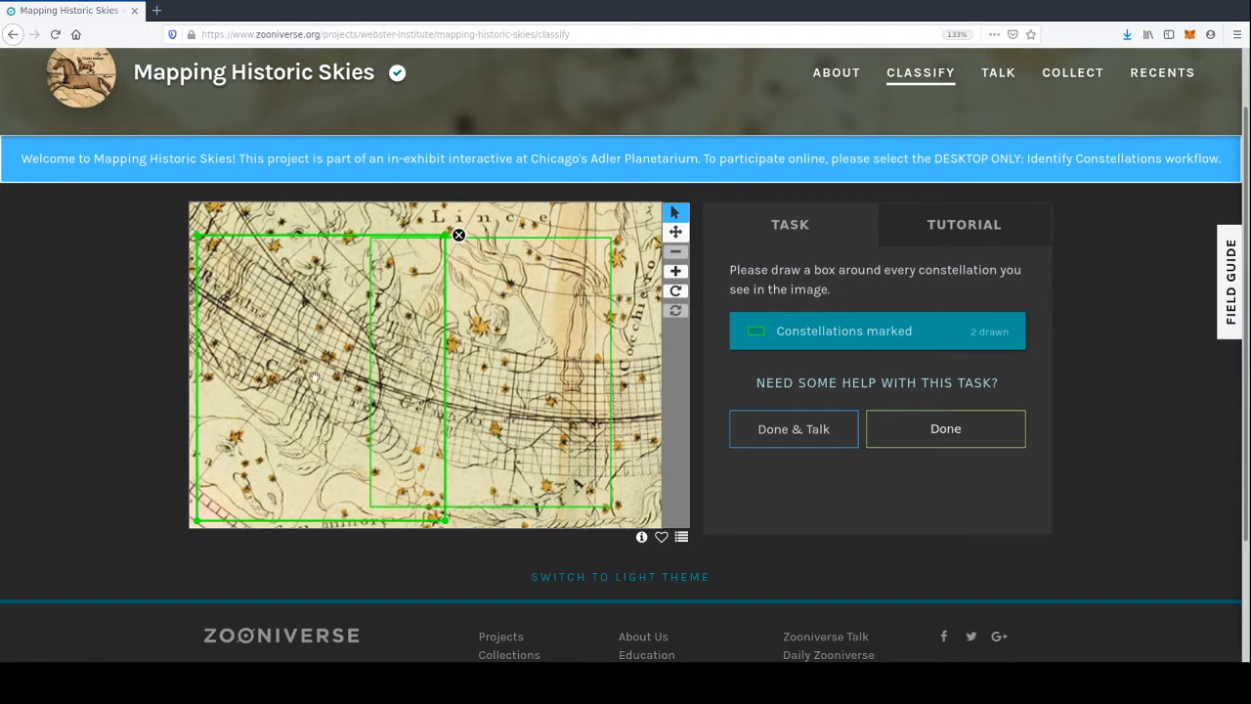
- Try to inspect the two overlapping boxes up close and reposition the crab's box on the chart
{"action": "left_click", "coordinate": [676, 272]}
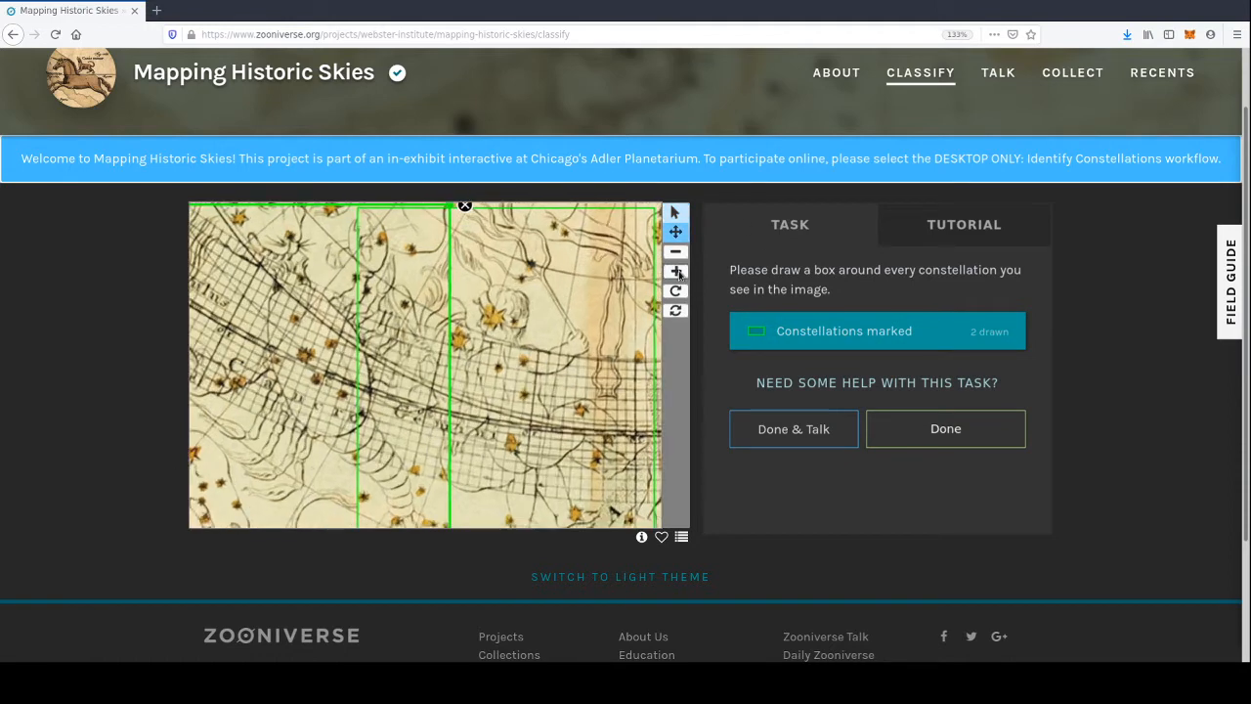
{"action": "left_click", "coordinate": [676, 271]}
{"action": "left_click", "coordinate": [675, 213]}
{"action": "left_click_drag", "start_coordinate": [586, 372], "coordinate": [349, 347]}
{"action": "scroll", "coordinate": [484, 314], "scroll_direction": "down", "scroll_amount": 3}
{"action": "scroll", "coordinate": [689, 342], "scroll_direction": "up", "scroll_amount": 4}
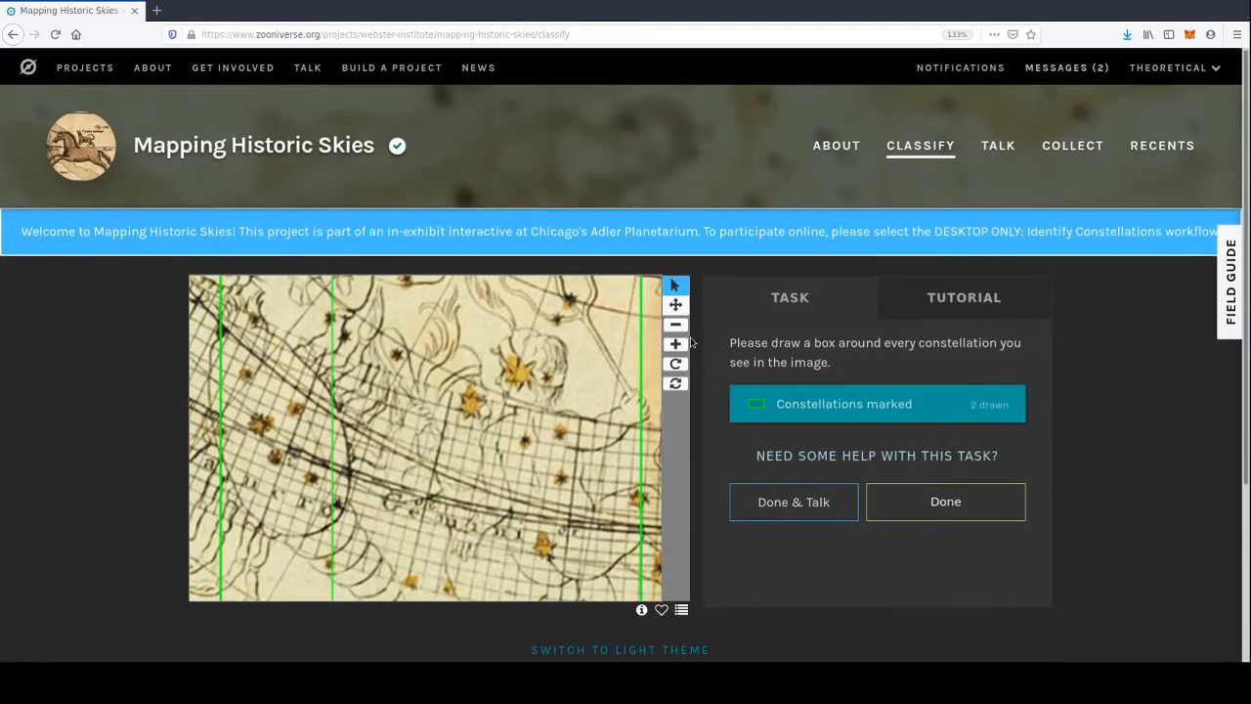
{"action": "left_click", "coordinate": [674, 327]}
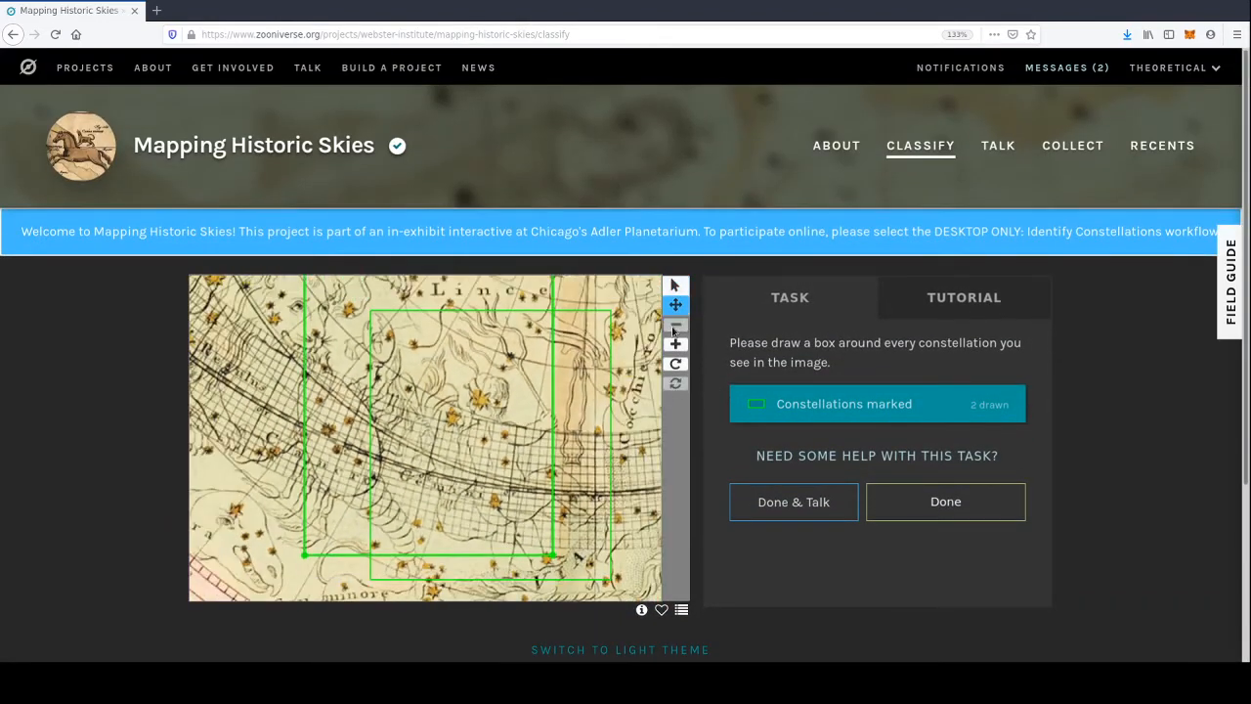
{"action": "scroll", "coordinate": [733, 334], "scroll_direction": "down", "scroll_amount": 1}
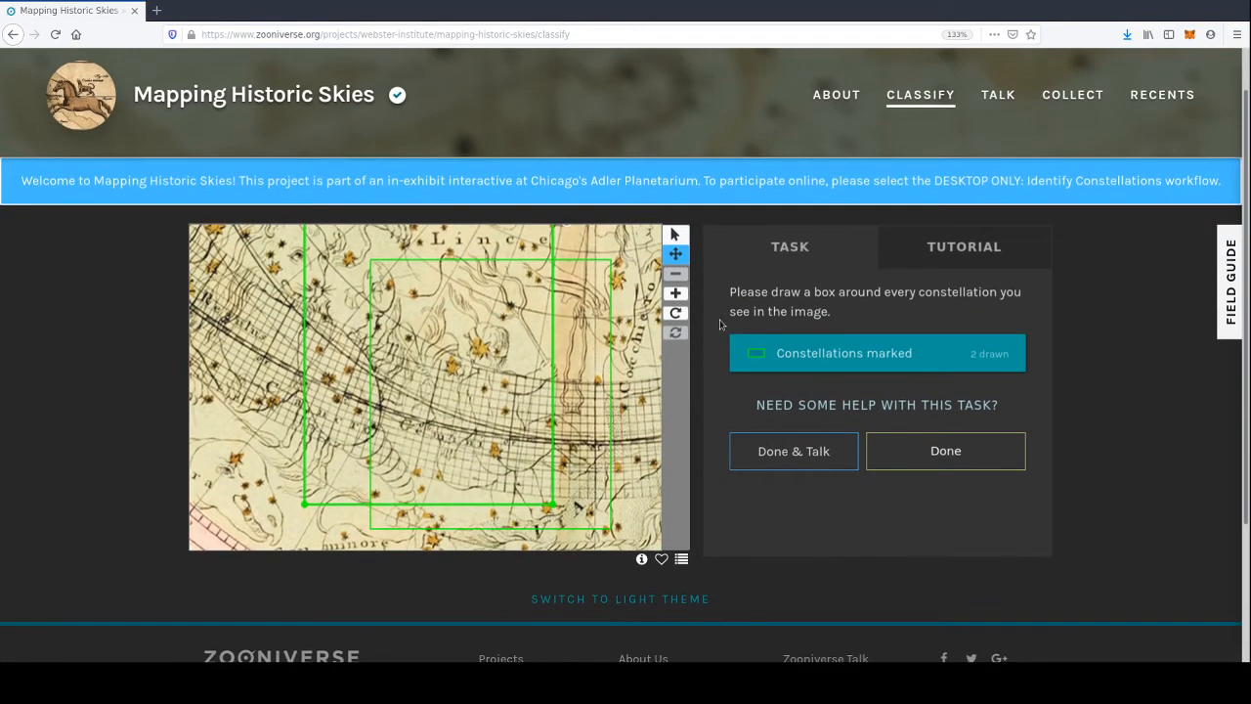
{"action": "left_click_drag", "start_coordinate": [550, 244], "coordinate": [490, 304]}
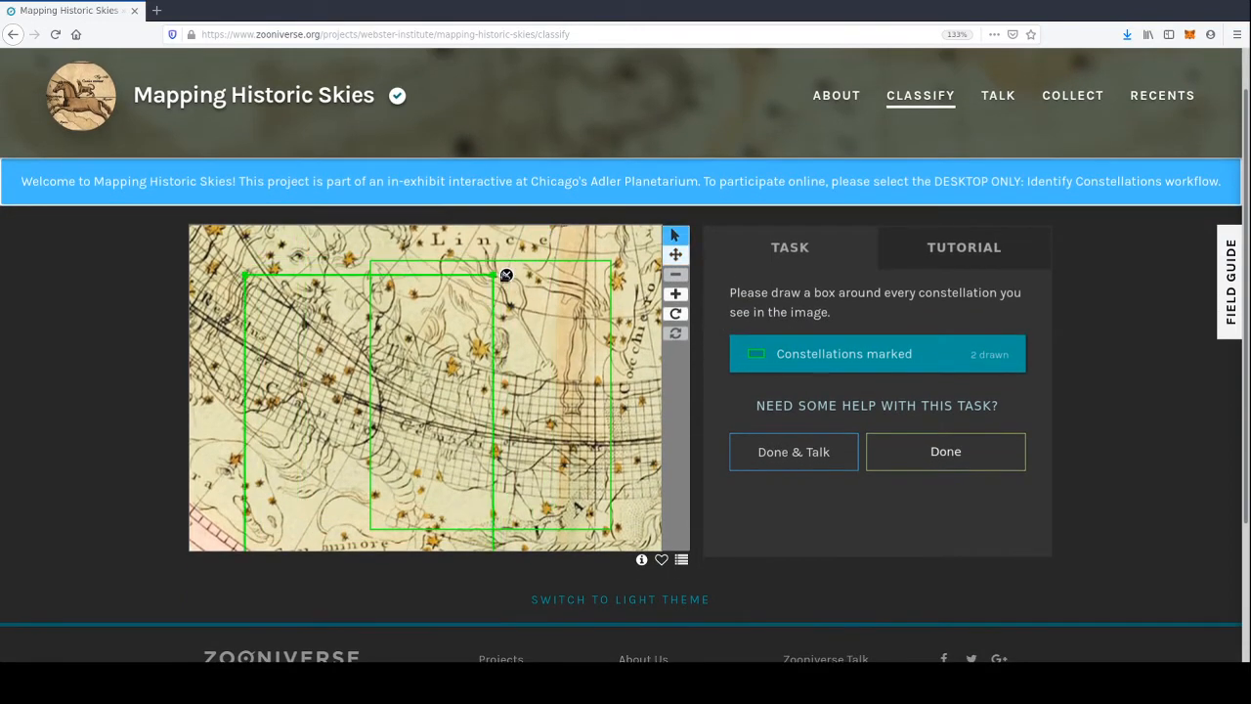
- Delete the crab's box and the twin figures' box from the chart
{"action": "left_click", "coordinate": [508, 278]}
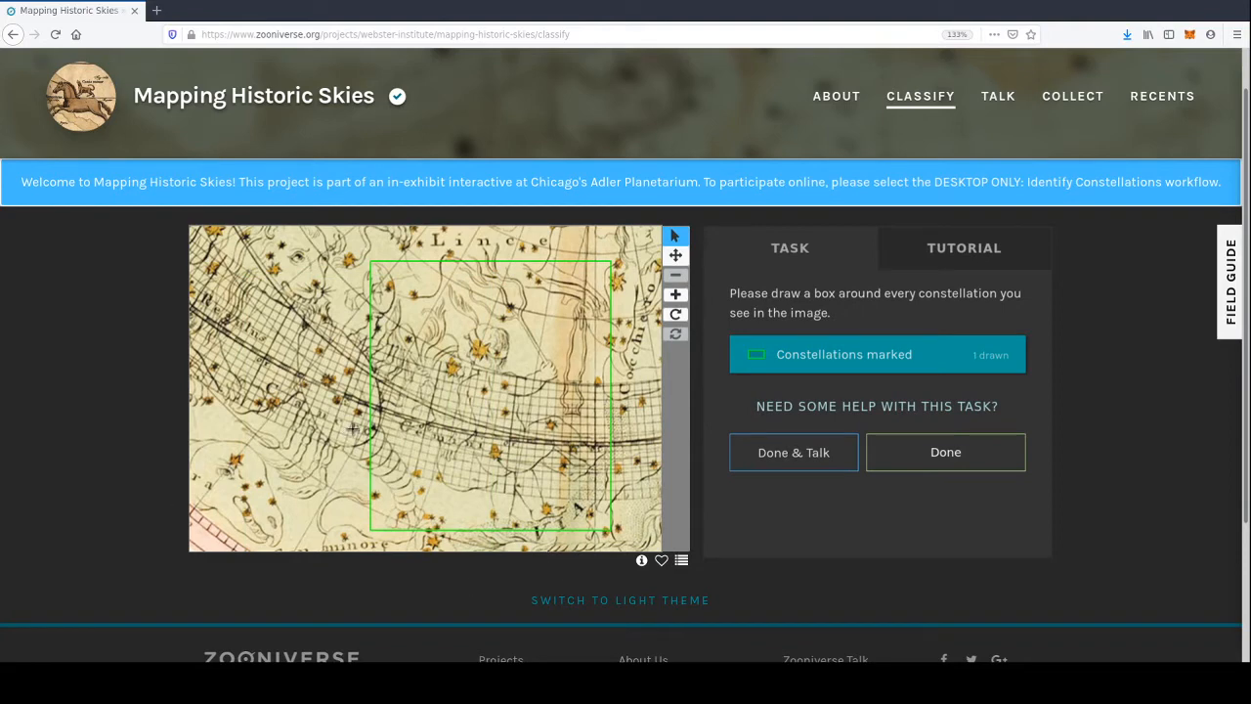
{"action": "left_click", "coordinate": [608, 261]}
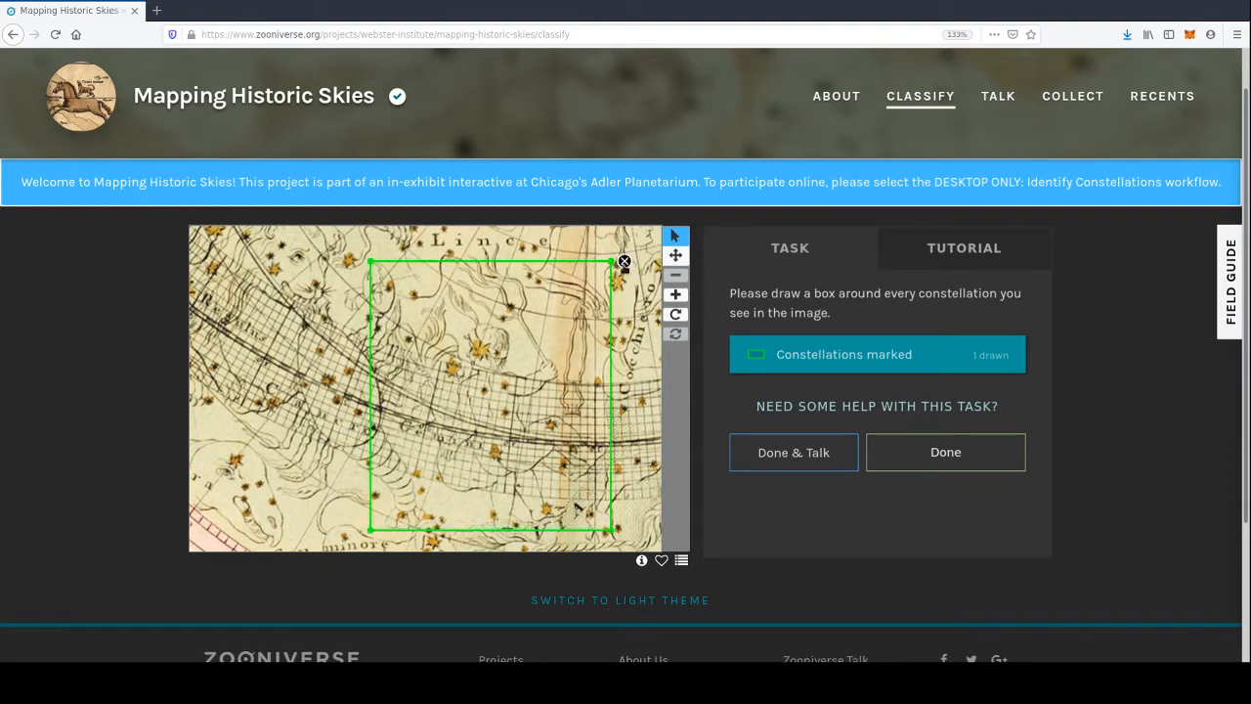
{"action": "left_click", "coordinate": [623, 262]}
- Try to box part of the twin figures in a magnified view of the chart, and remove that box
{"action": "left_click", "coordinate": [675, 294]}
{"action": "left_click", "coordinate": [676, 294]}
{"action": "left_click", "coordinate": [675, 294]}
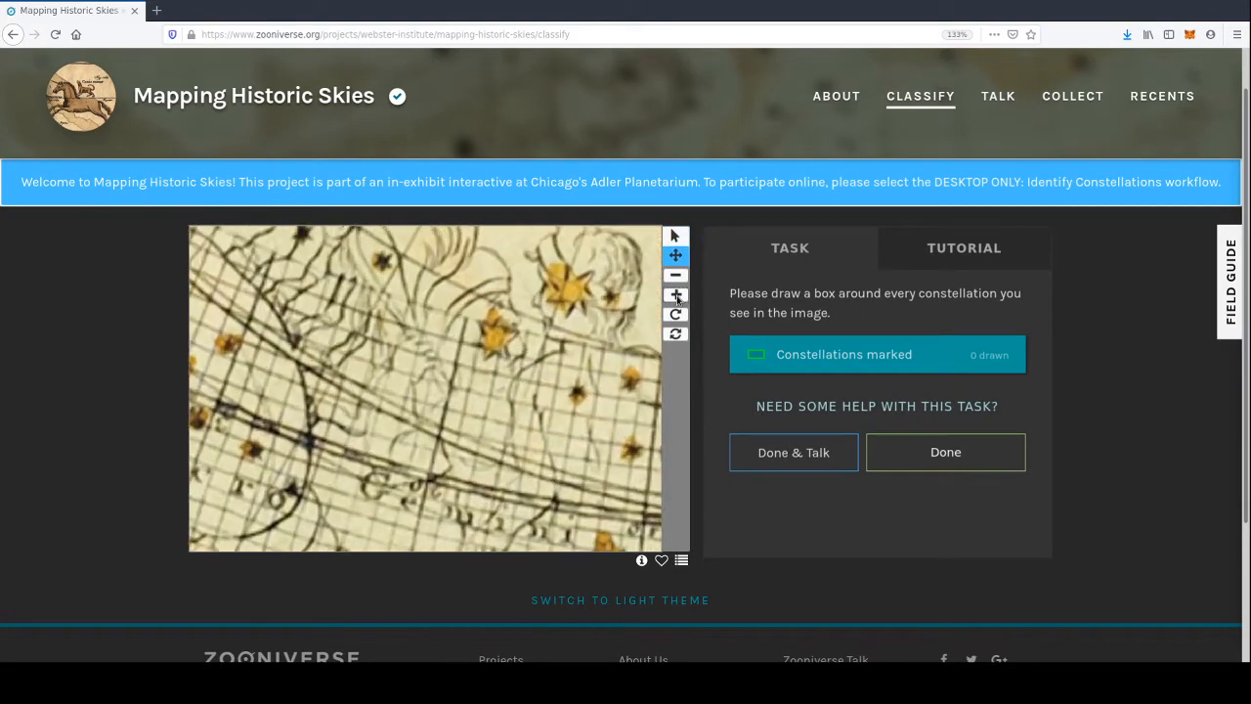
{"action": "left_click", "coordinate": [675, 235]}
{"action": "left_click_drag", "start_coordinate": [387, 344], "coordinate": [629, 267]}
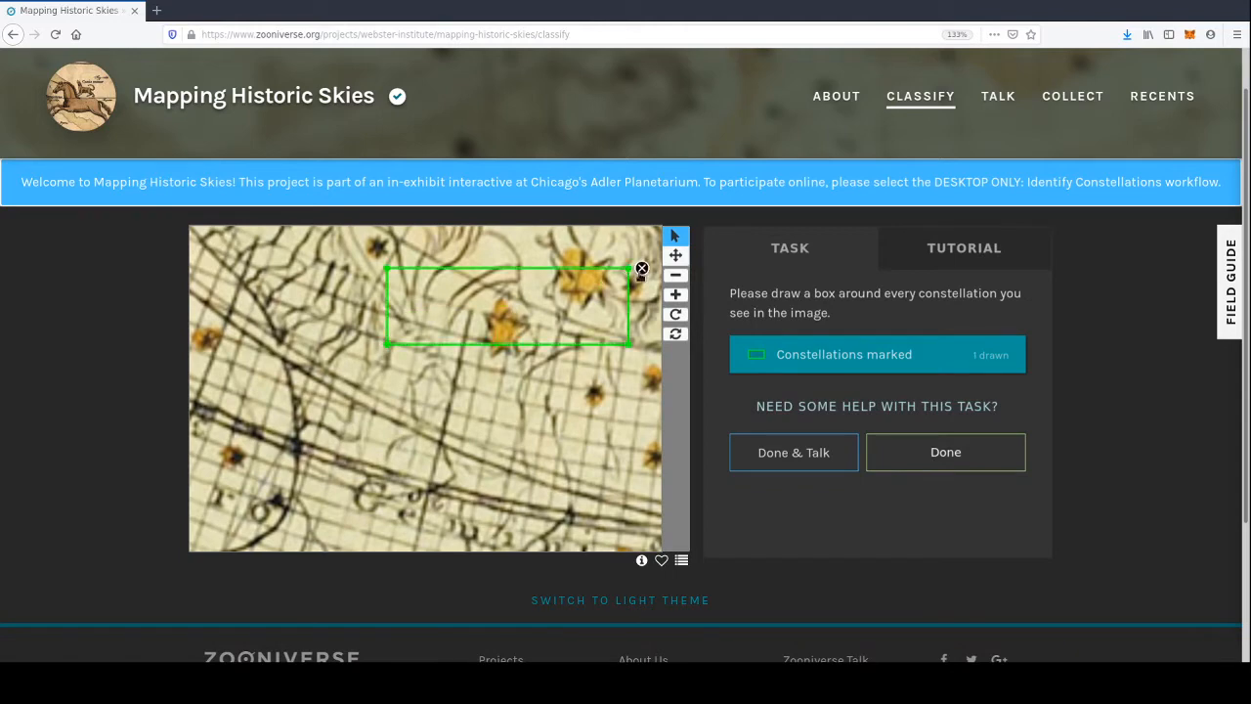
{"action": "left_click", "coordinate": [641, 268]}
- Try to box the animal head near the chart's lower-left corner in the magnified view, and restore the full chart view
{"action": "left_click", "coordinate": [675, 255]}
{"action": "mouse_move", "coordinate": [410, 435]}
{"action": "left_mouse_down"}
{"action": "mouse_move", "coordinate": [494, 396]}
{"action": "mouse_move", "coordinate": [522, 358]}
{"action": "mouse_move", "coordinate": [522, 368]}
{"action": "left_mouse_up"}
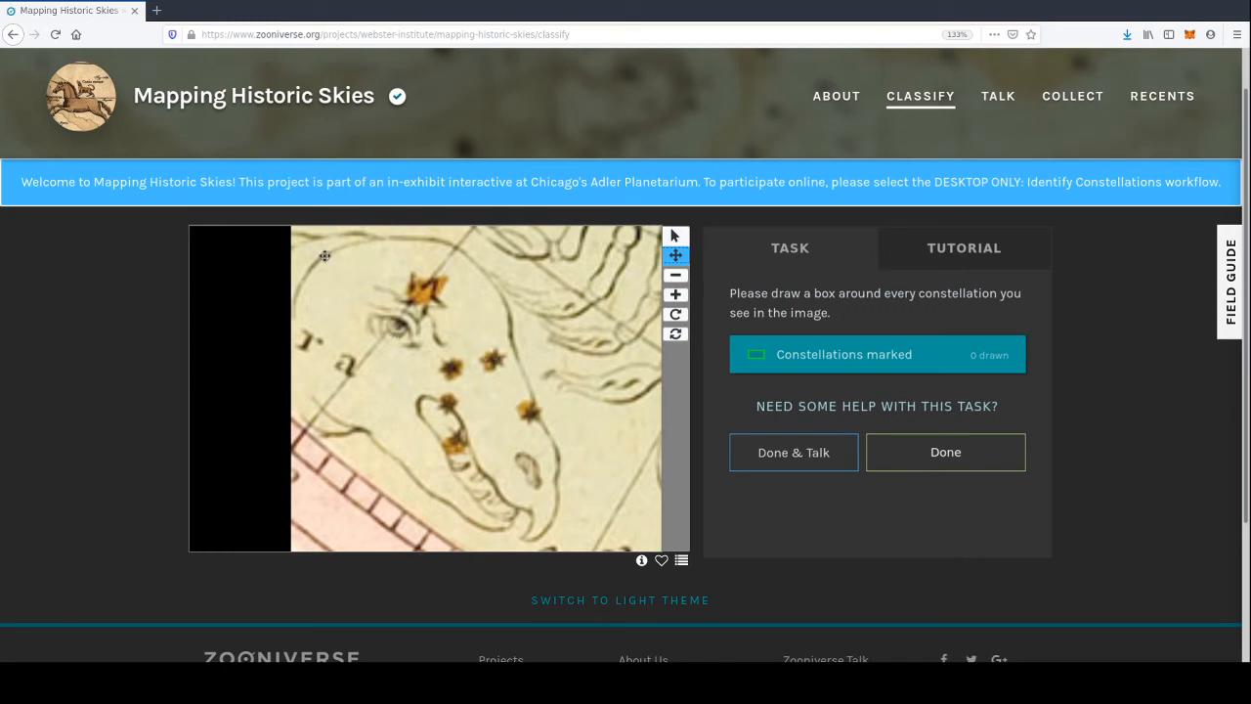
{"action": "left_click", "coordinate": [675, 237]}
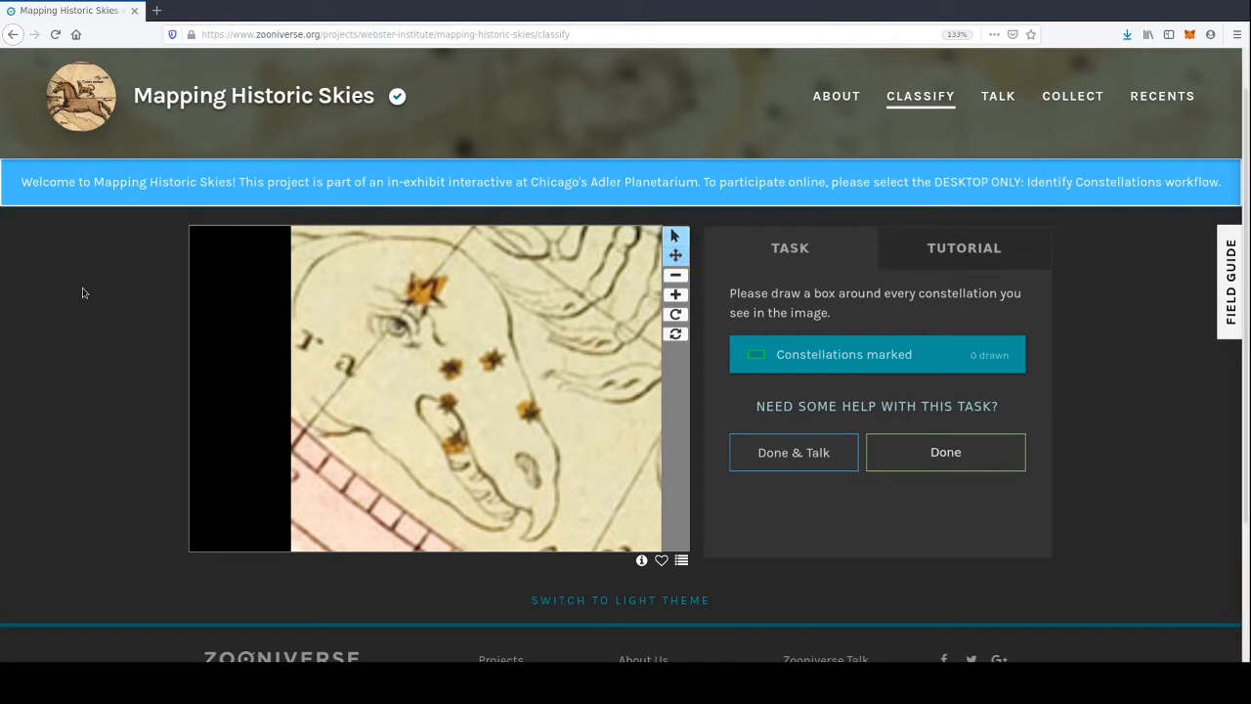
{"action": "left_click_drag", "start_coordinate": [289, 228], "coordinate": [550, 500]}
{"action": "left_click", "coordinate": [675, 236]}
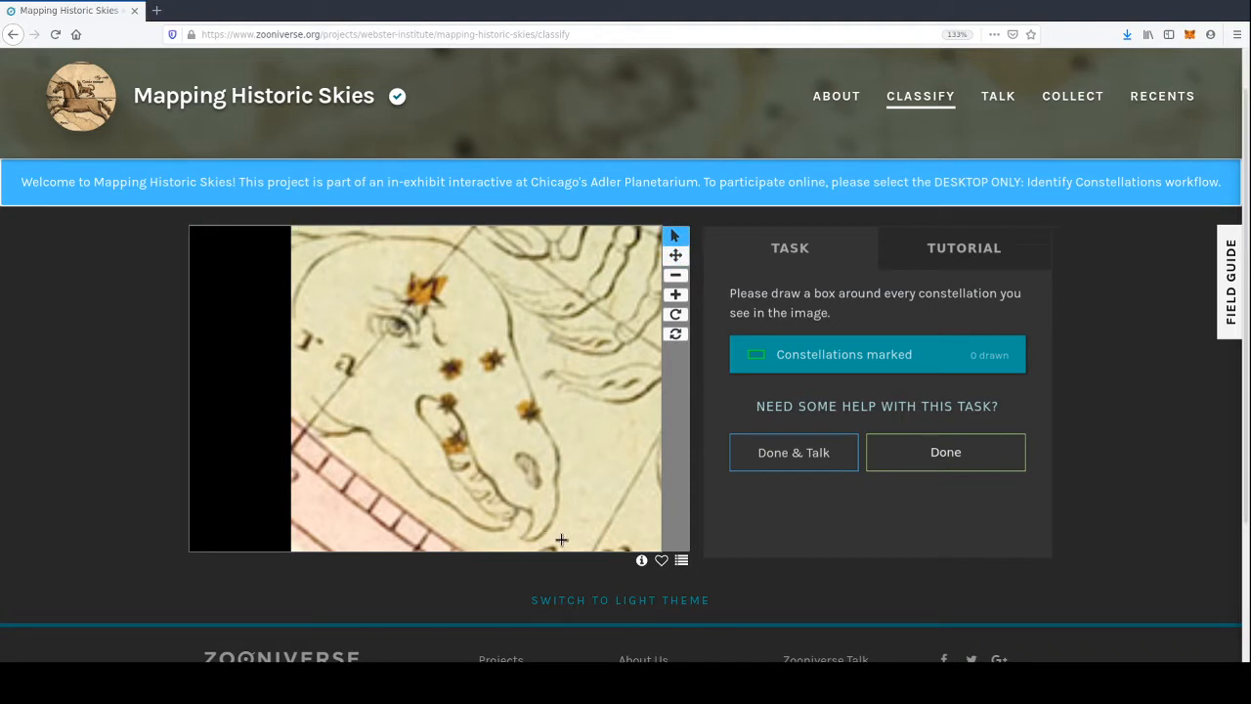
{"action": "left_click_drag", "start_coordinate": [582, 549], "coordinate": [581, 549]}
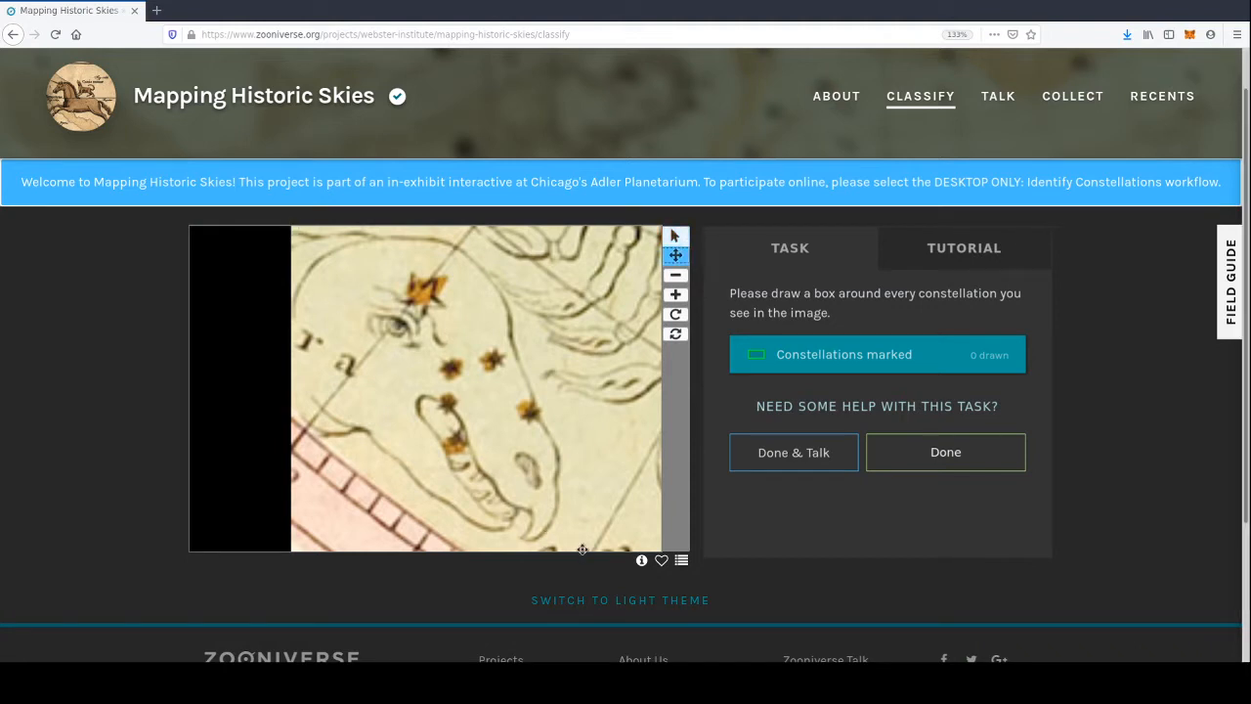
{"action": "left_click", "coordinate": [681, 278]}
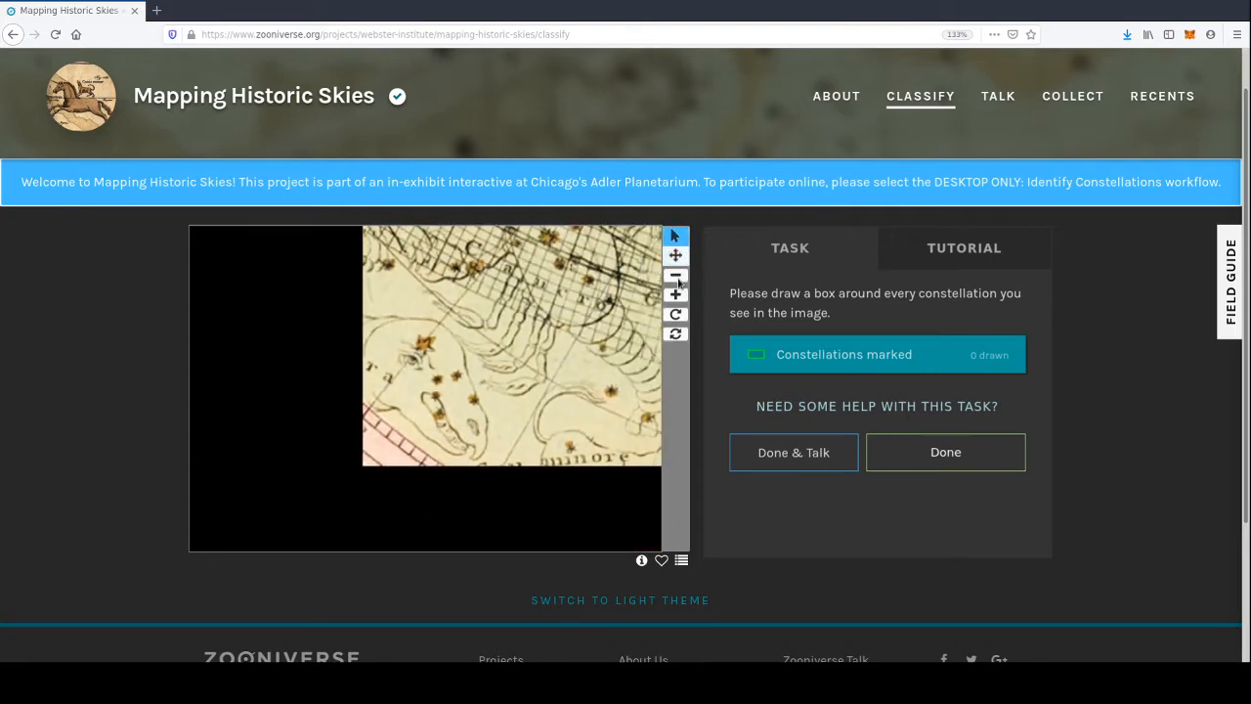
{"action": "left_click", "coordinate": [678, 280]}
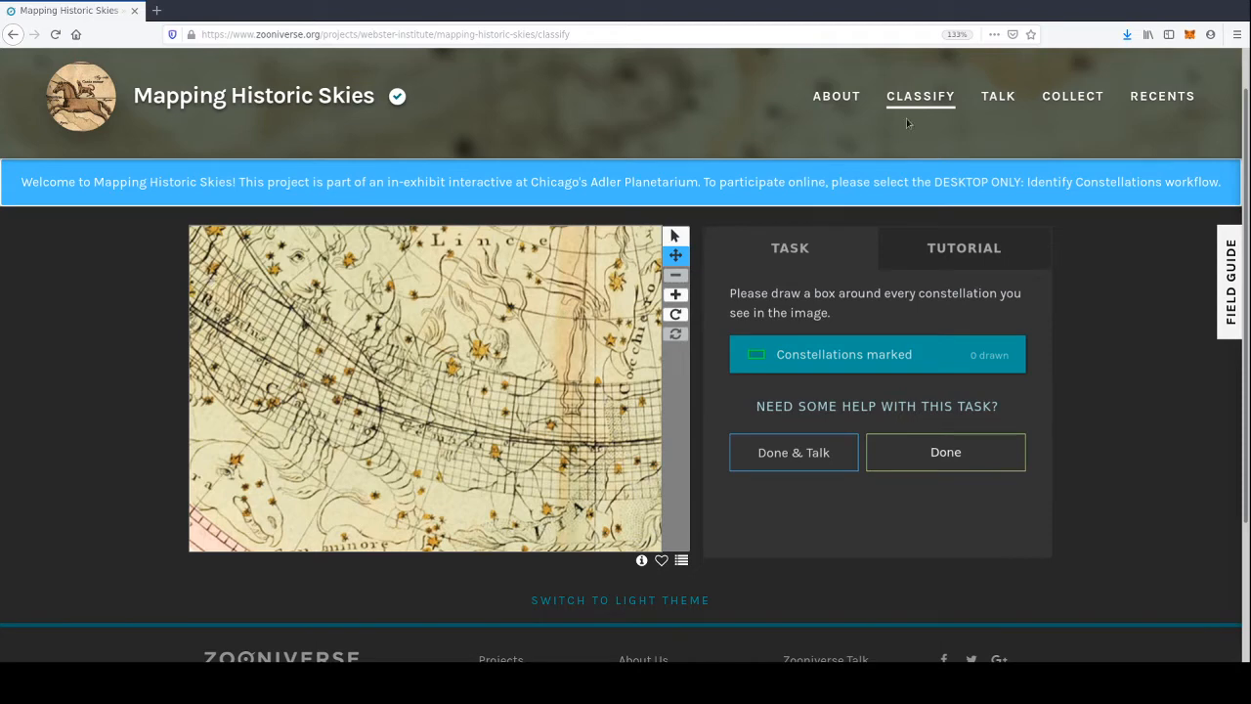
- Look through the Mapping Historic Skies research description and the project's home page with its statistics
{"action": "scroll", "coordinate": [928, 97], "scroll_direction": "up", "scroll_amount": 1}
{"action": "left_click", "coordinate": [839, 148]}
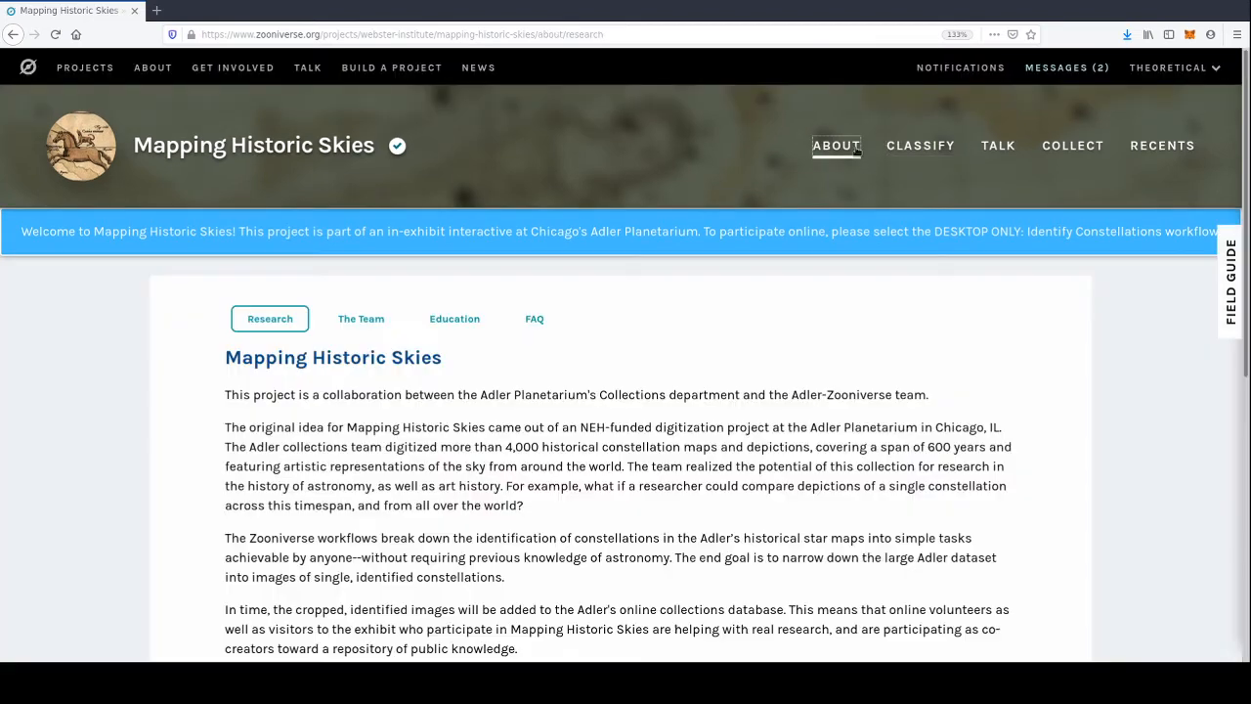
{"action": "left_click", "coordinate": [203, 152]}
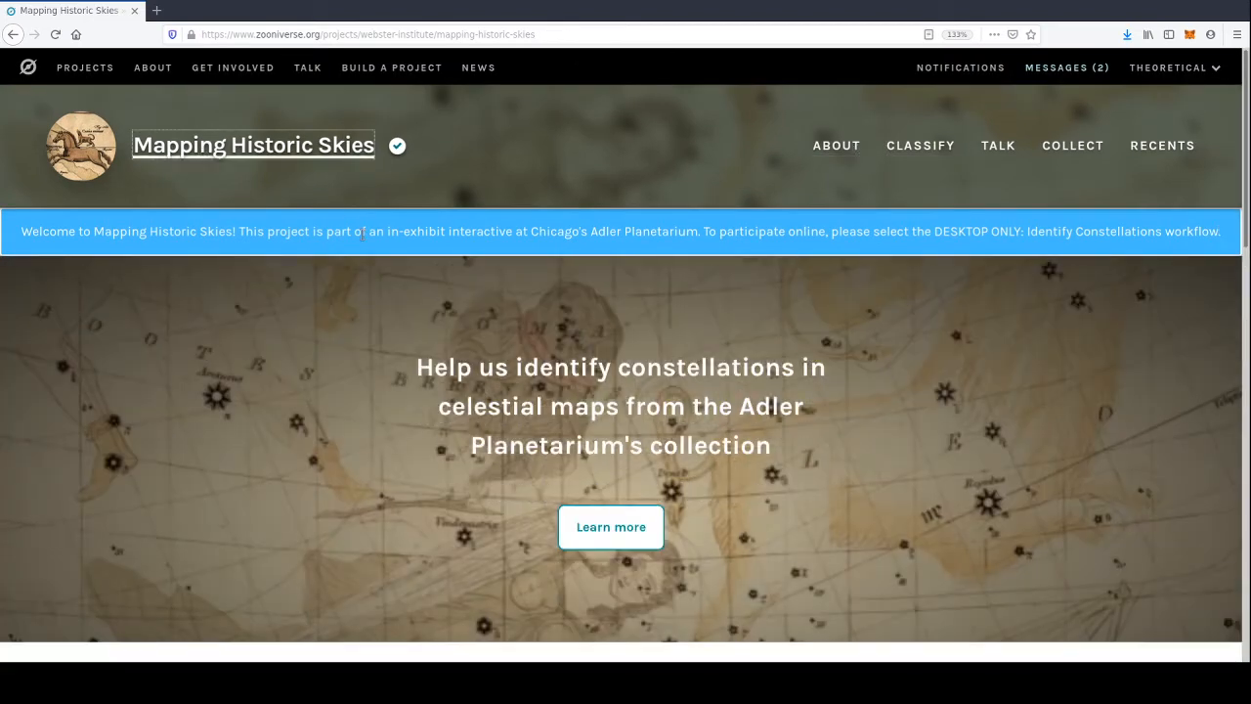
{"action": "scroll", "coordinate": [343, 358], "scroll_direction": "down", "scroll_amount": 6}
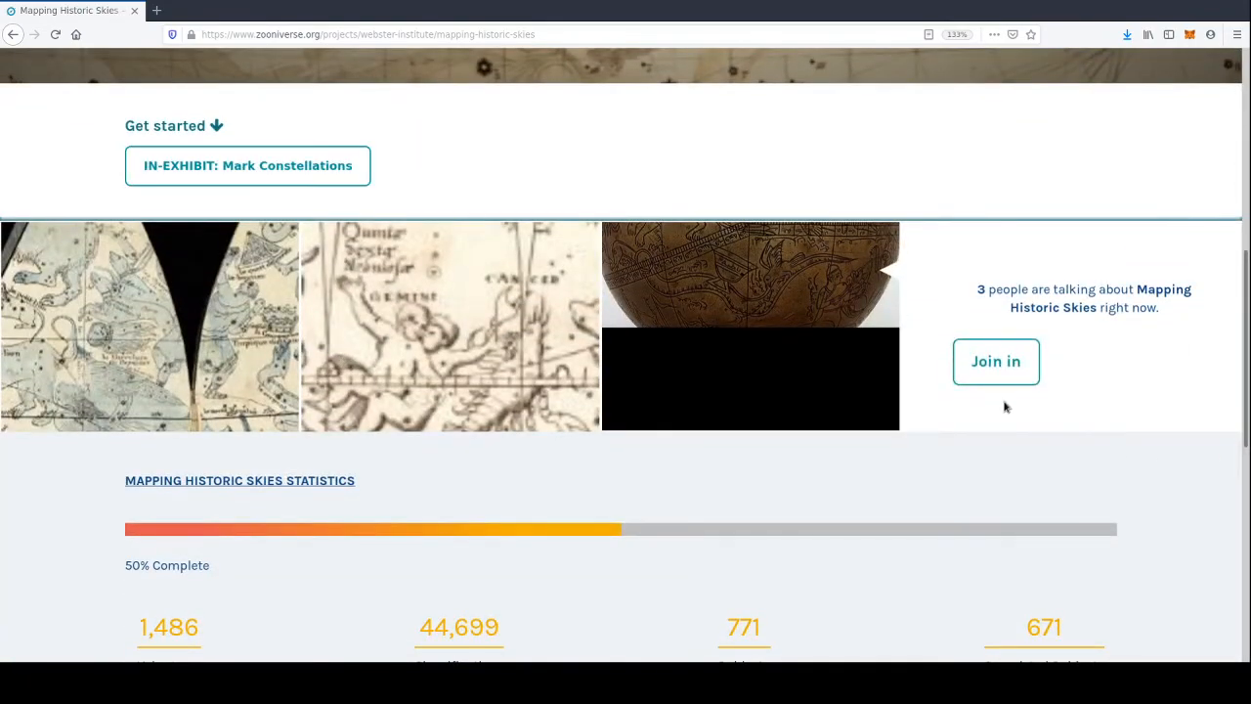
{"action": "scroll", "coordinate": [1006, 405], "scroll_direction": "down", "scroll_amount": 6}
{"action": "scroll", "coordinate": [544, 293], "scroll_direction": "up", "scroll_amount": 12}
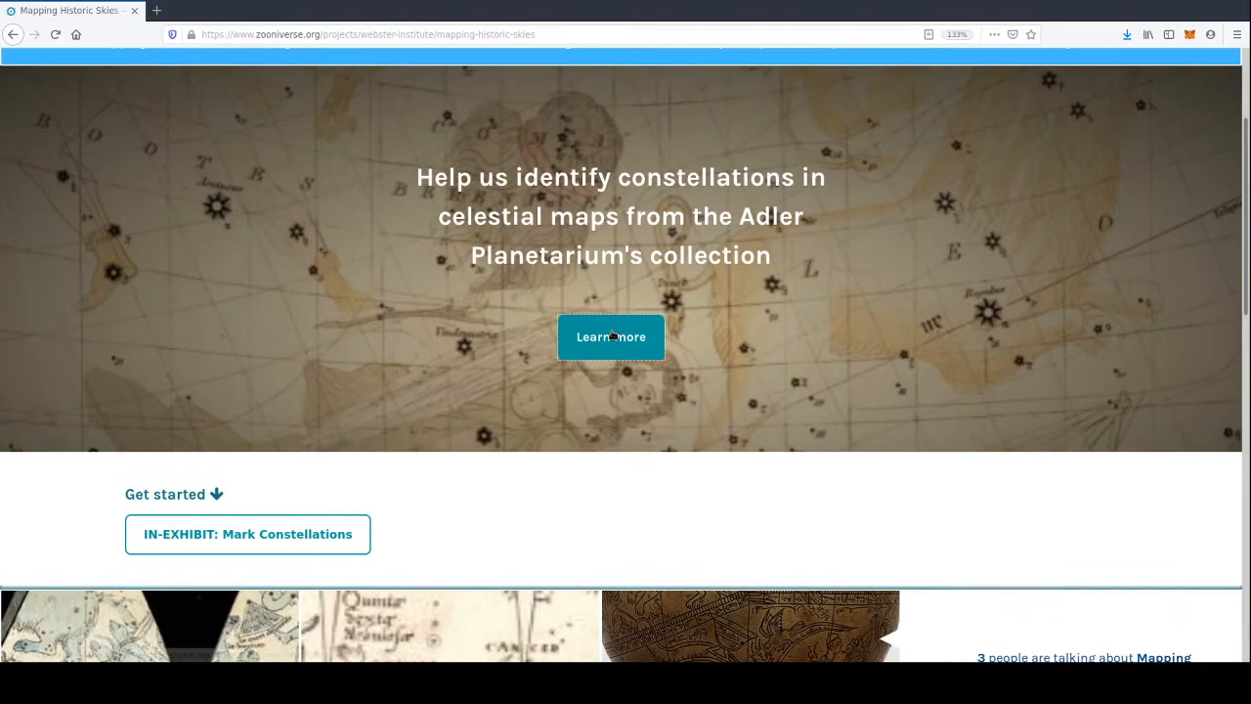
- Revisit the research description and project home page, and open the IN-EXHIBIT: Mark Constellations workflow
{"action": "left_click", "coordinate": [612, 336]}
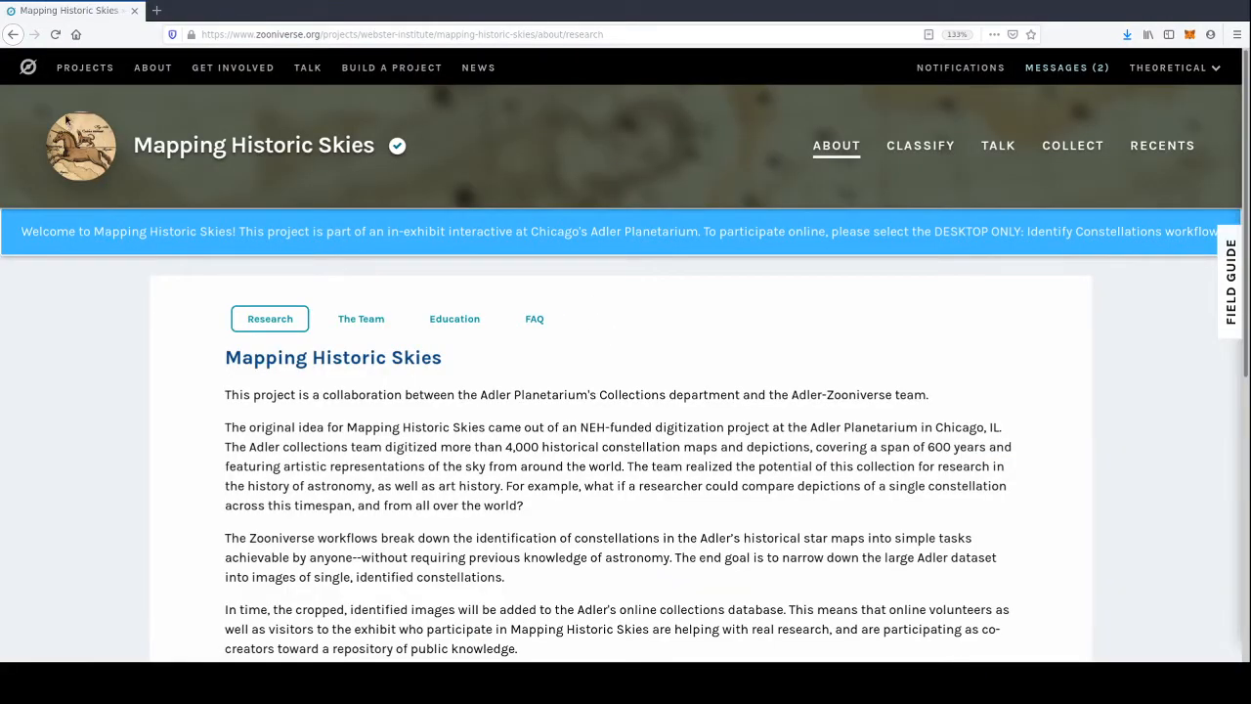
{"action": "left_click", "coordinate": [209, 147]}
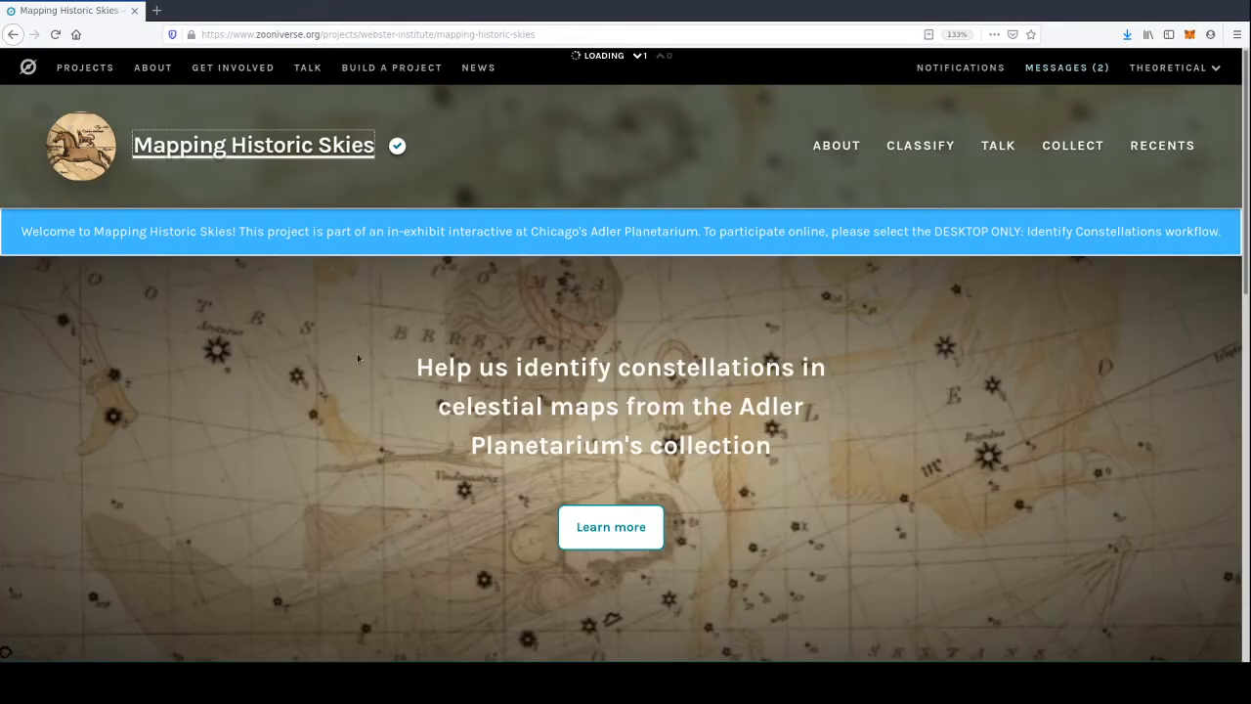
{"action": "scroll", "coordinate": [410, 391], "scroll_direction": "down", "scroll_amount": 5}
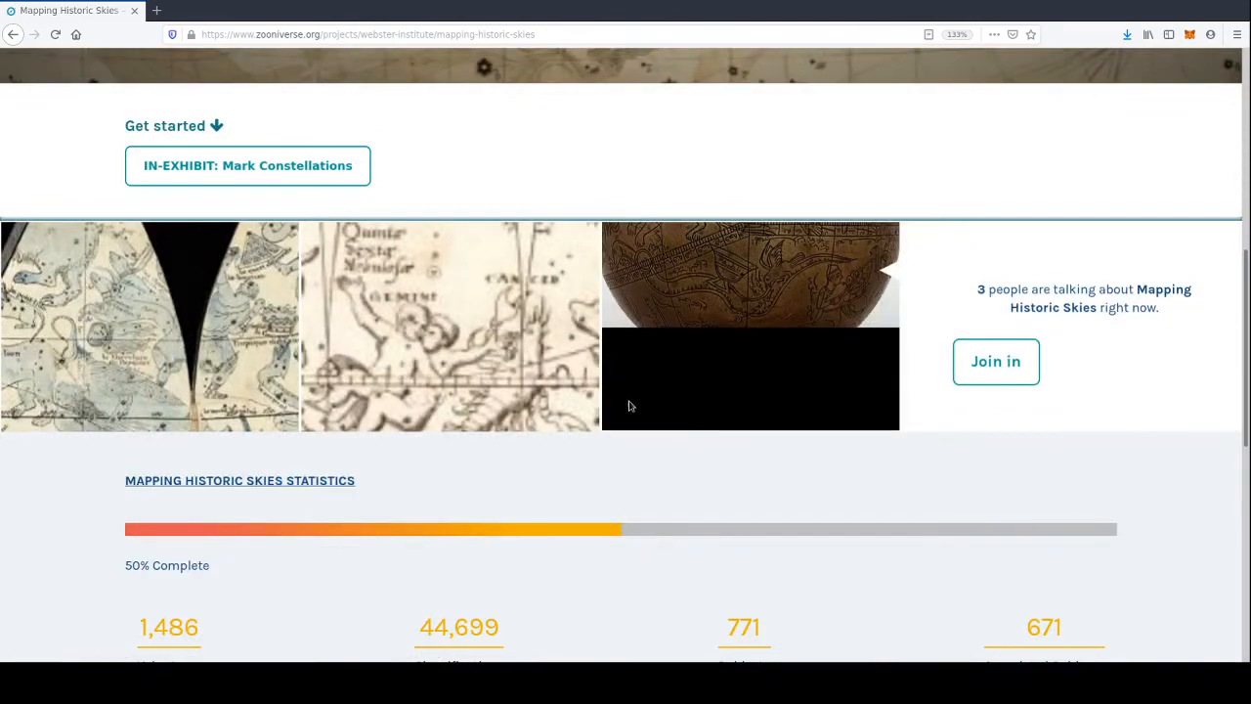
{"action": "scroll", "coordinate": [510, 450], "scroll_direction": "down", "scroll_amount": 3}
{"action": "scroll", "coordinate": [449, 395], "scroll_direction": "up", "scroll_amount": 6}
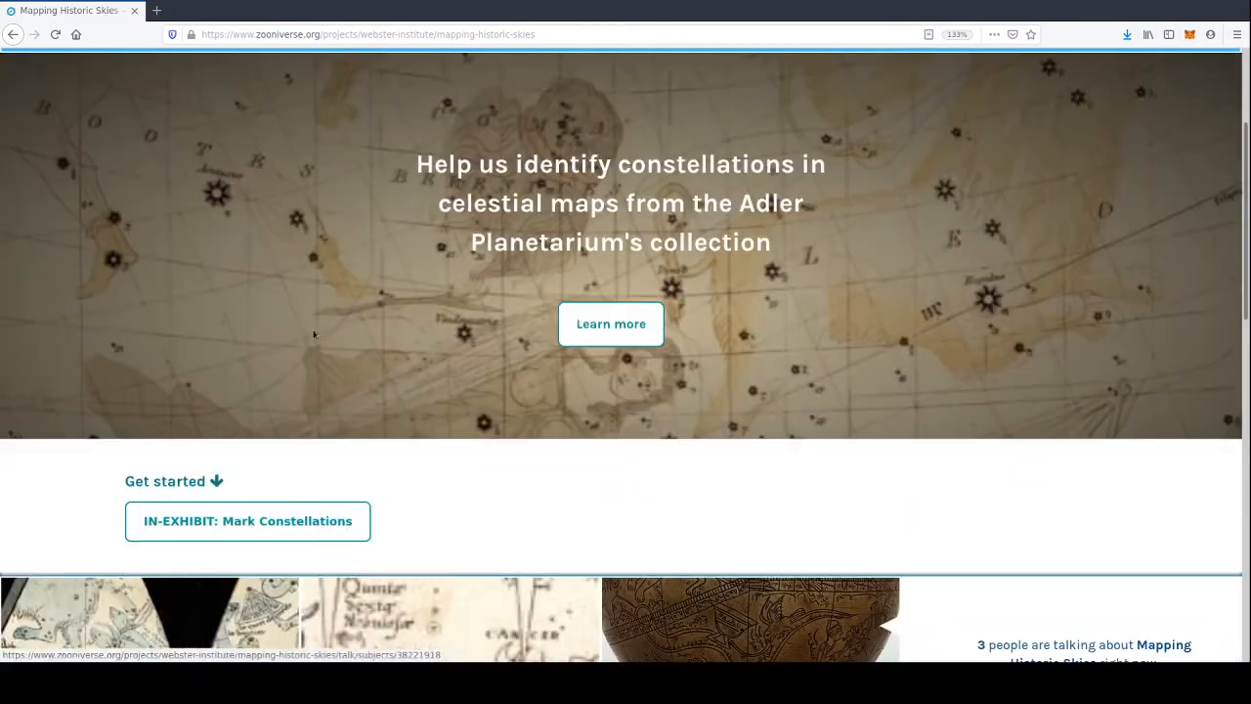
{"action": "scroll", "coordinate": [439, 328], "scroll_direction": "down", "scroll_amount": 5}
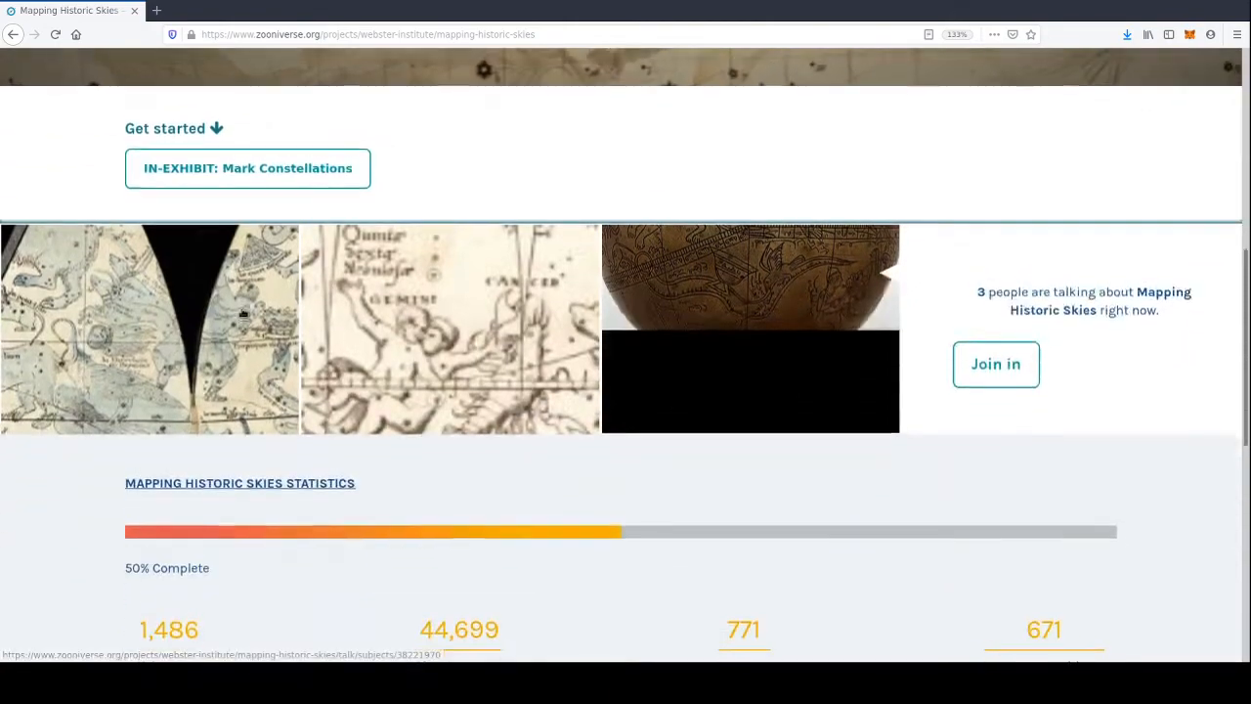
{"action": "scroll", "coordinate": [249, 320], "scroll_direction": "up", "scroll_amount": 2}
{"action": "left_click", "coordinate": [249, 321]}
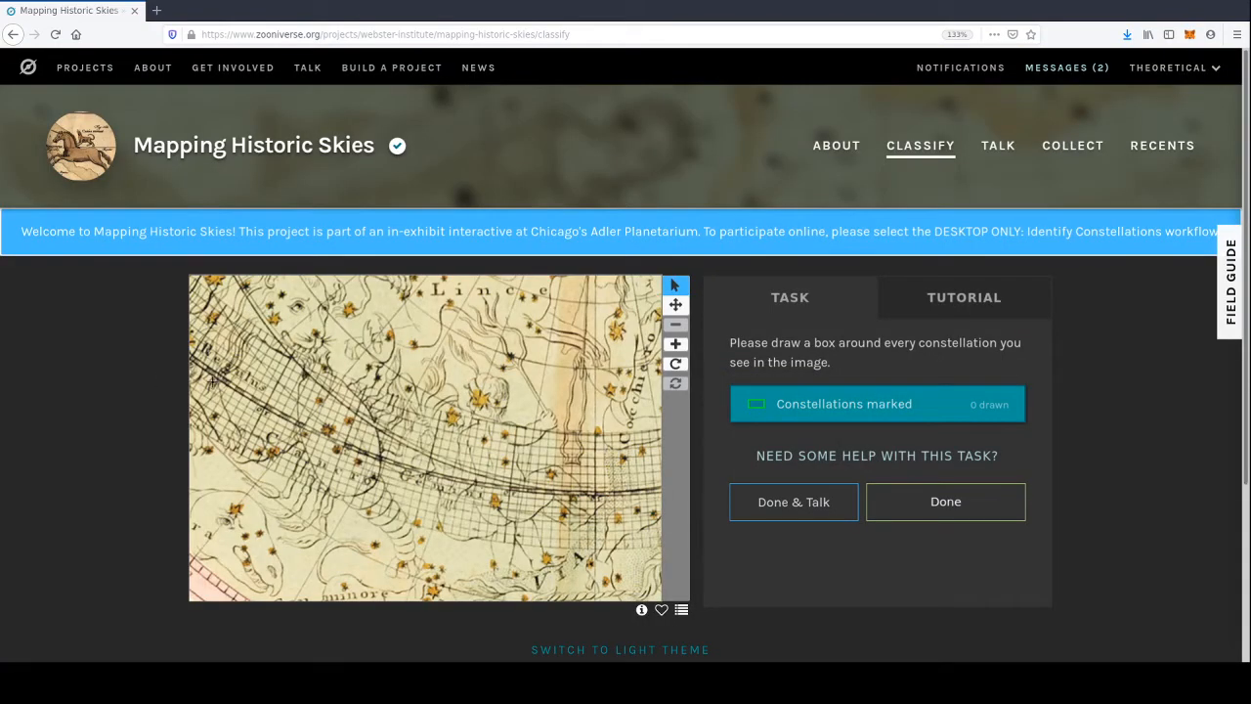
- Draw a box around the crab, raise its upper edge slightly, and draw an overlapping box around the twin figures beside it
{"action": "mouse_move", "coordinate": [191, 322]}
{"action": "left_mouse_down"}
{"action": "mouse_move", "coordinate": [427, 495]}
{"action": "mouse_move", "coordinate": [448, 586]}
{"action": "left_mouse_up"}
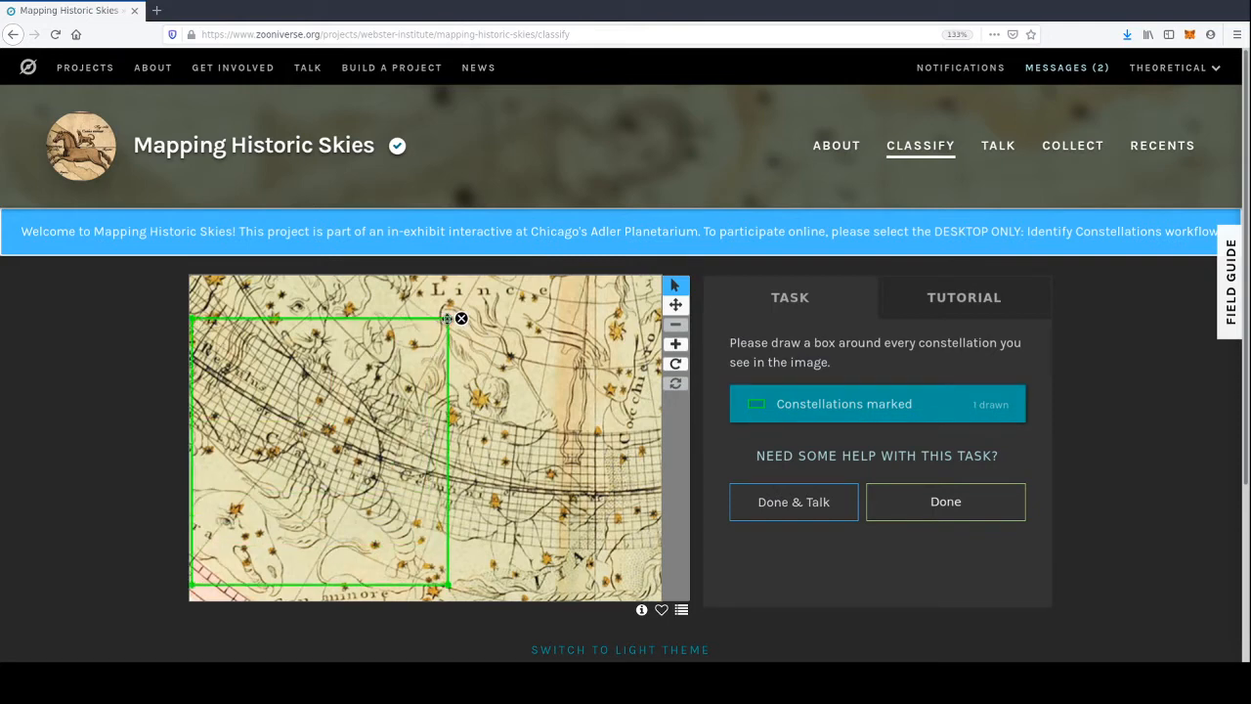
{"action": "left_click_drag", "start_coordinate": [447, 319], "coordinate": [447, 311]}
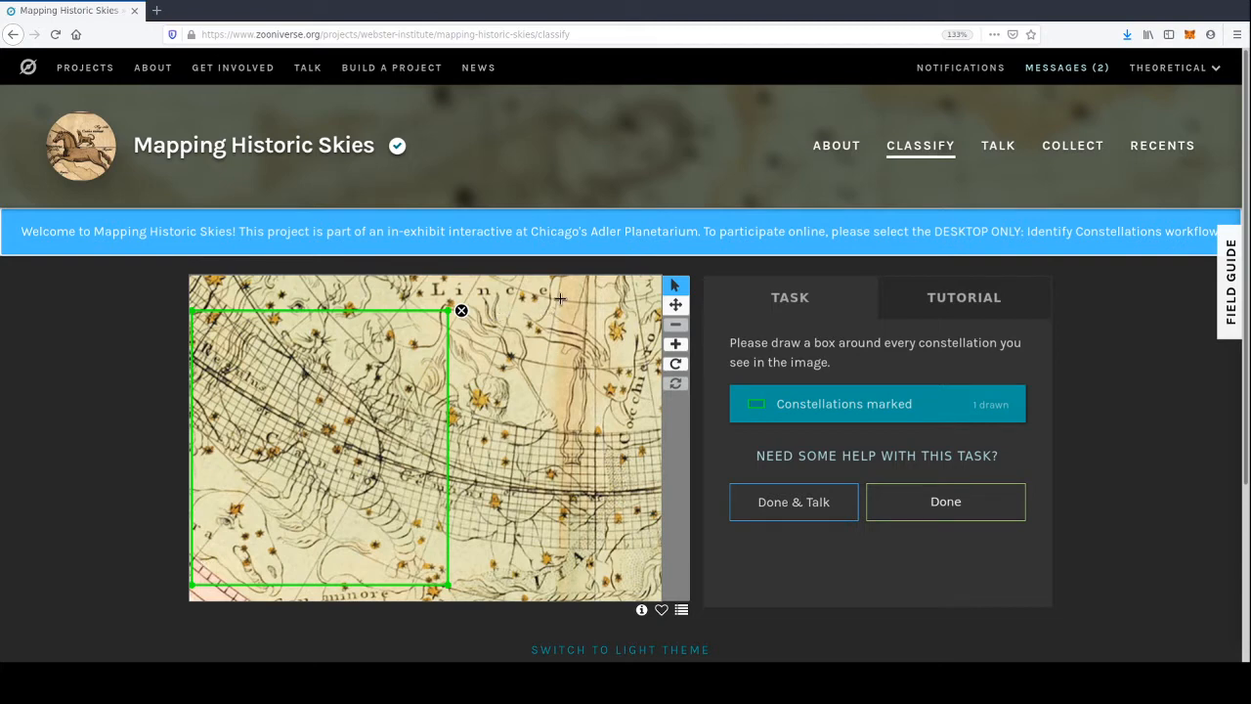
{"action": "mouse_move", "coordinate": [559, 297]}
{"action": "left_mouse_down"}
{"action": "mouse_move", "coordinate": [475, 658]}
{"action": "mouse_move", "coordinate": [388, 622]}
{"action": "left_mouse_up"}
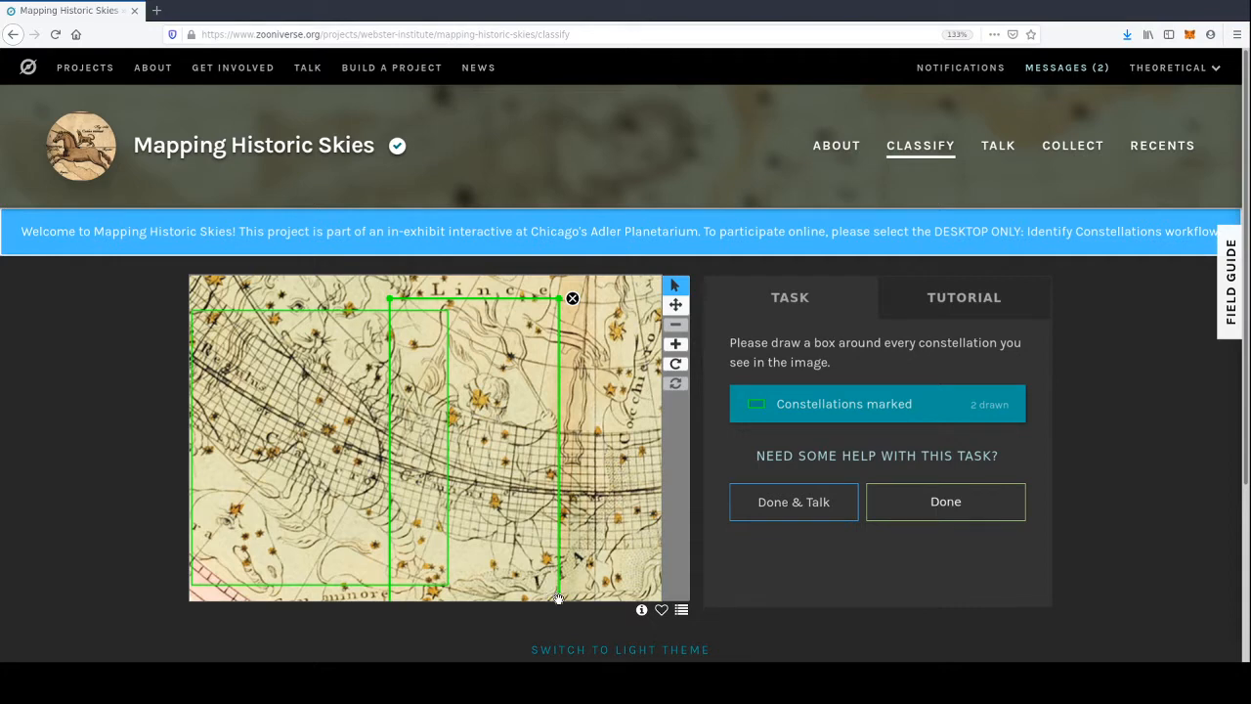
- Widen the twin figures' box to enclose the whole pair, lower its upper edge slightly, and submit the chart
{"action": "left_click_drag", "start_coordinate": [557, 598], "coordinate": [607, 592]}
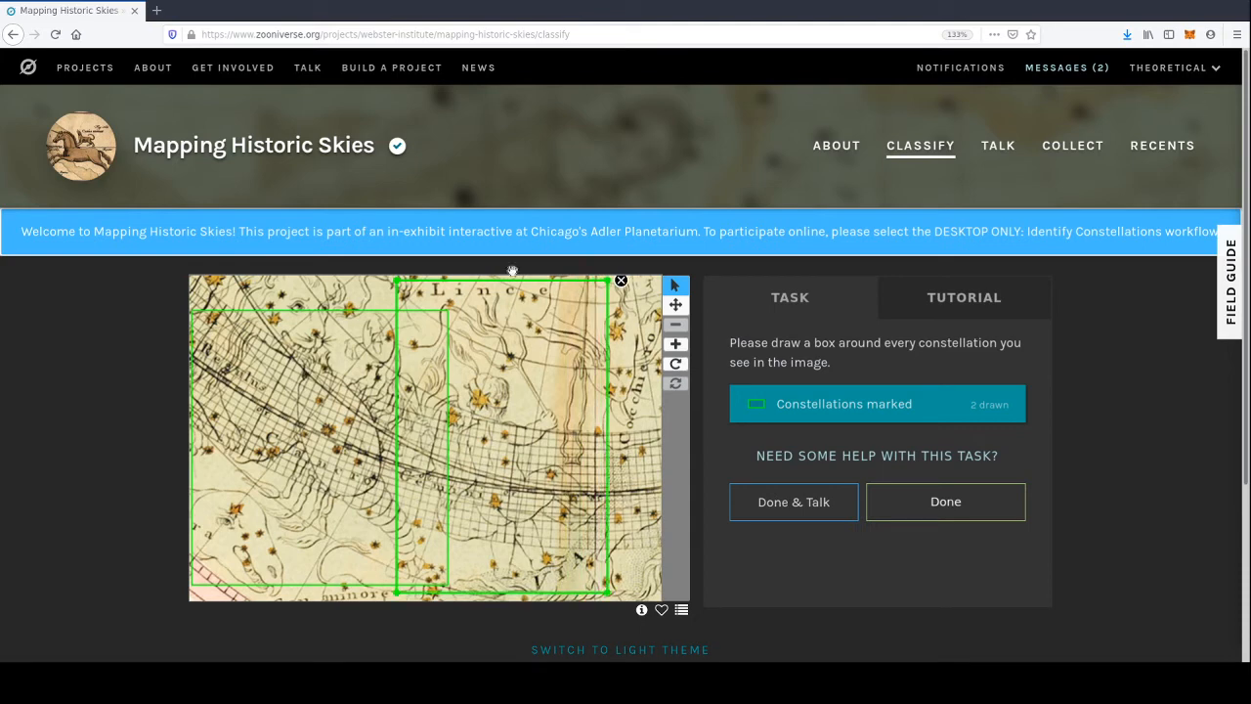
{"action": "left_click_drag", "start_coordinate": [607, 281], "coordinate": [607, 295]}
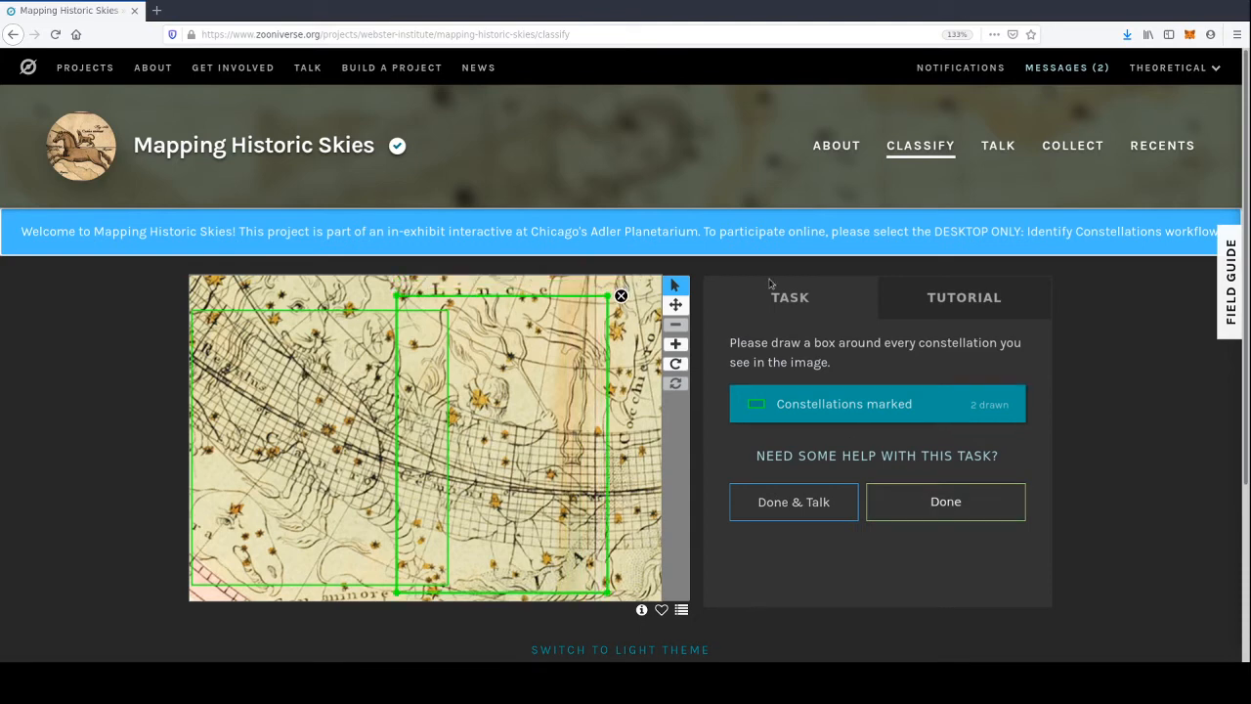
{"action": "key", "text": "plus"}
{"action": "key", "text": "plus"}
{"action": "scroll", "coordinate": [810, 311], "scroll_direction": "down", "scroll_amount": 3}
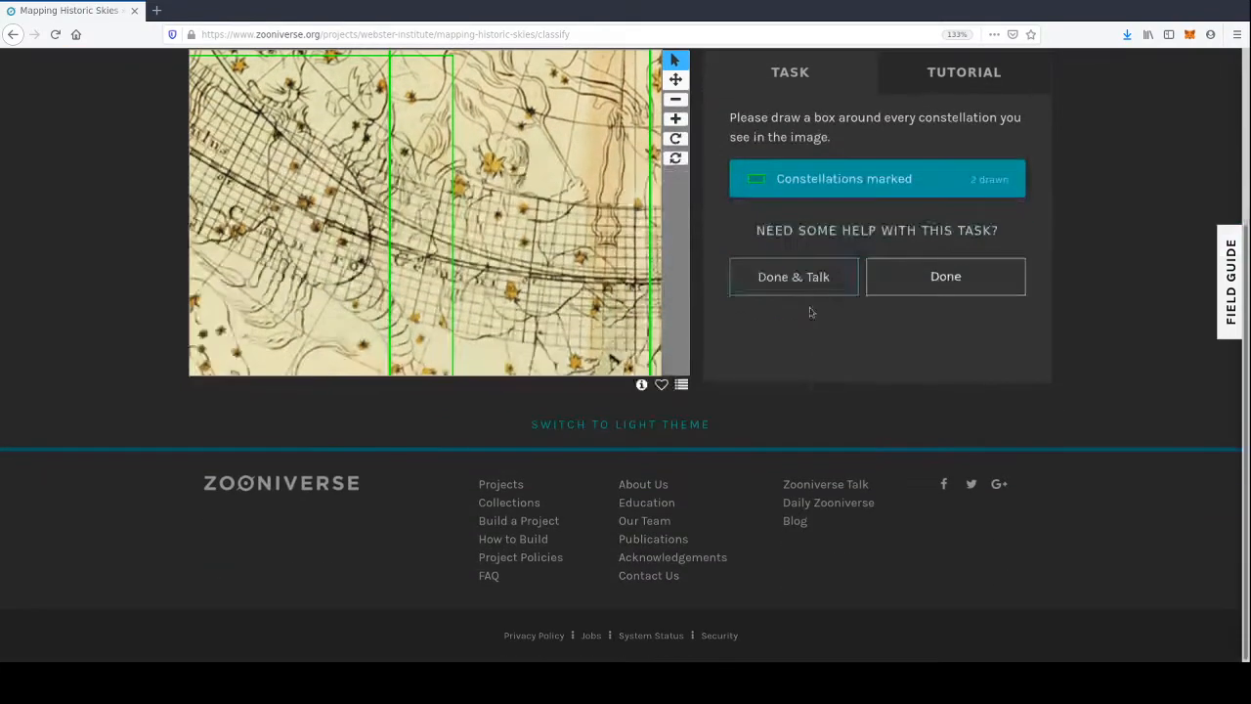
{"action": "scroll", "coordinate": [971, 456], "scroll_direction": "up", "scroll_amount": 2}
{"action": "left_click", "coordinate": [963, 392]}
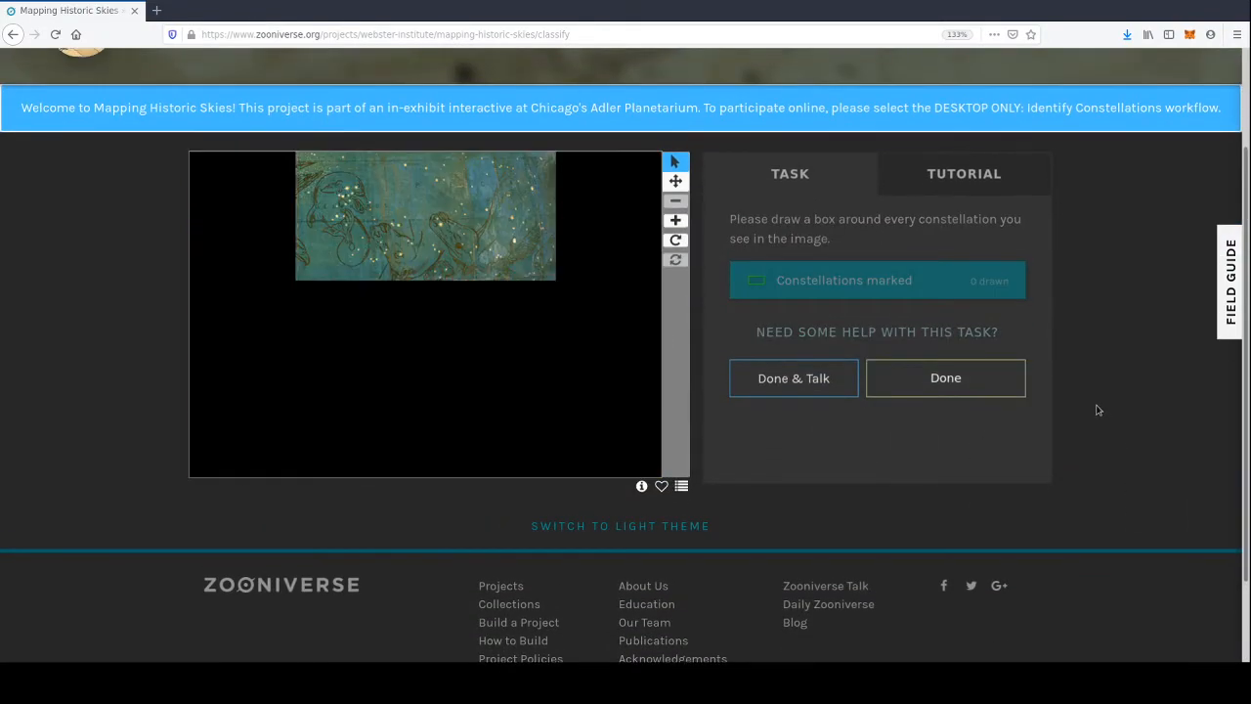
- Box the curled animal in the blue chart's upper-left corner, adjust its sides, and draw a taller box around the large animal beside it
{"action": "key", "text": "ctrl+plus"}
{"action": "scroll", "coordinate": [1097, 409], "scroll_direction": "down", "scroll_amount": 1}
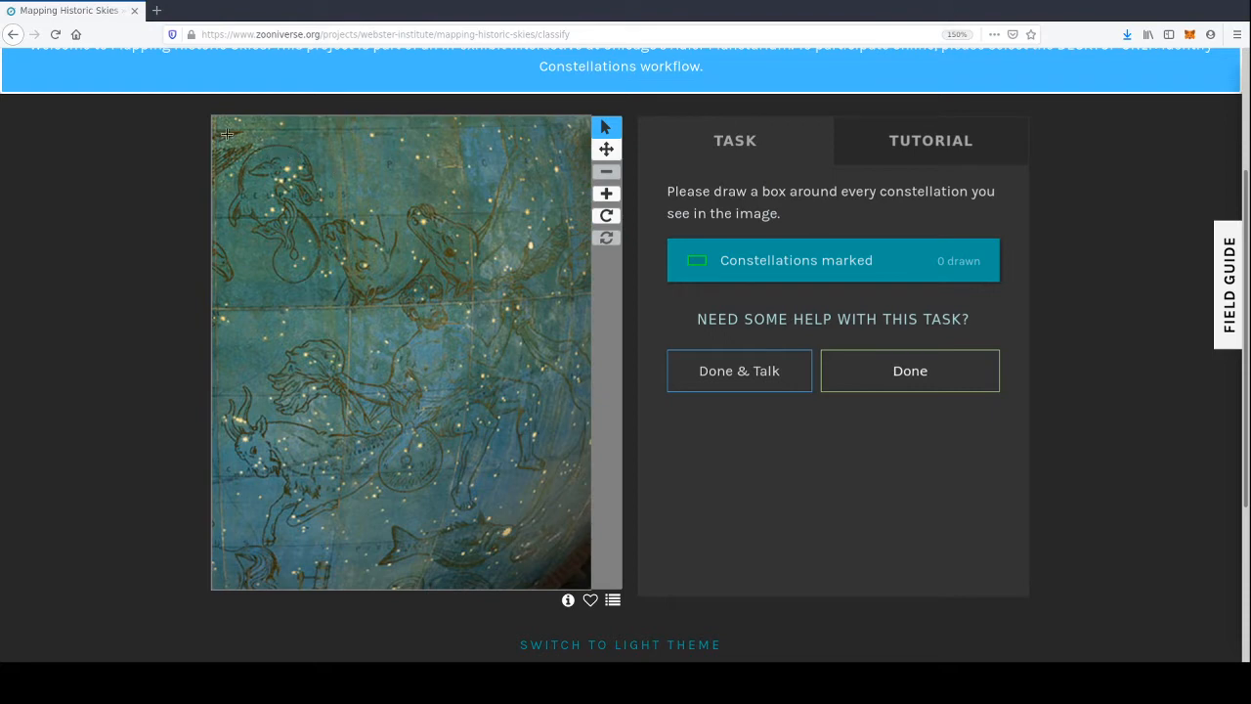
{"action": "left_click_drag", "start_coordinate": [227, 137], "coordinate": [339, 296]}
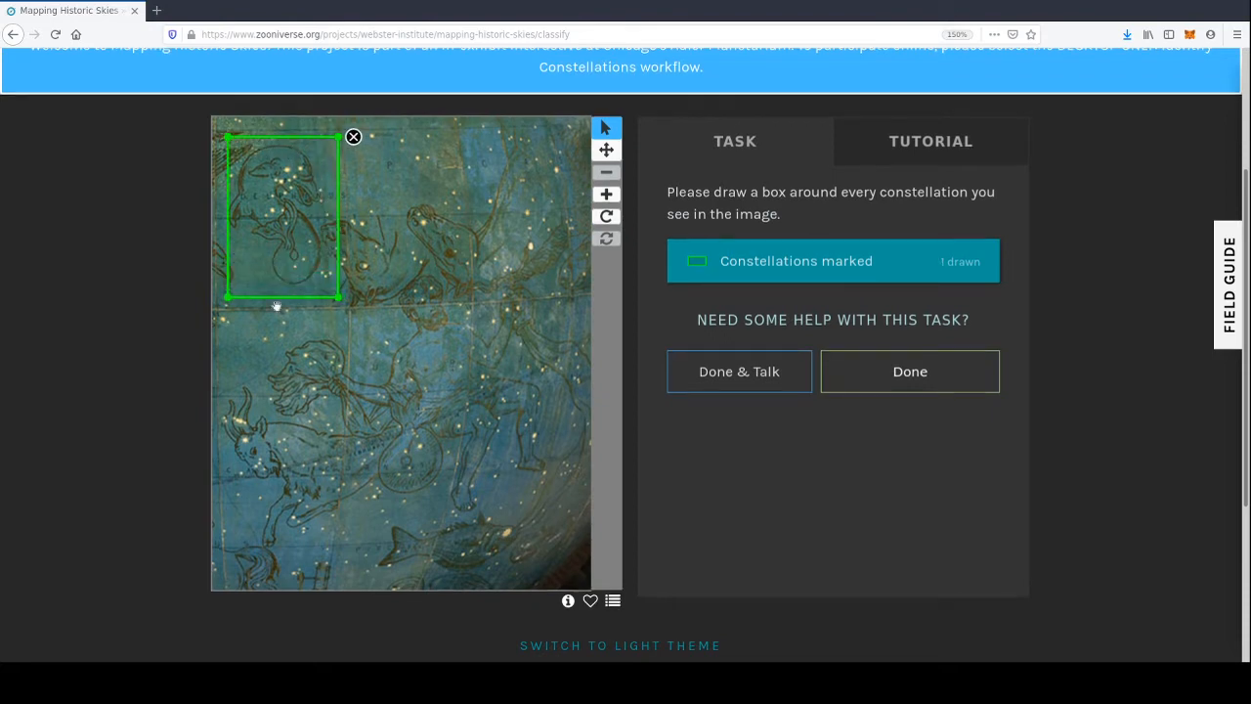
{"action": "left_click_drag", "start_coordinate": [226, 298], "coordinate": [223, 298]}
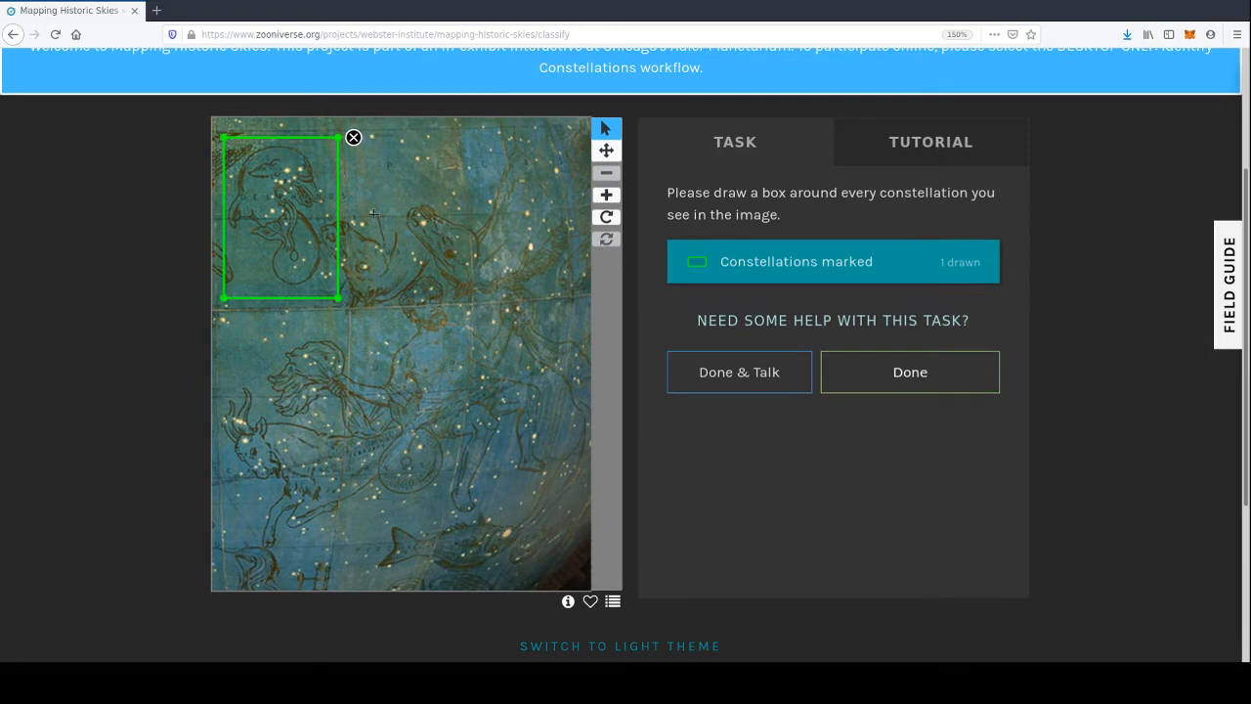
{"action": "left_click_drag", "start_coordinate": [339, 298], "coordinate": [335, 297]}
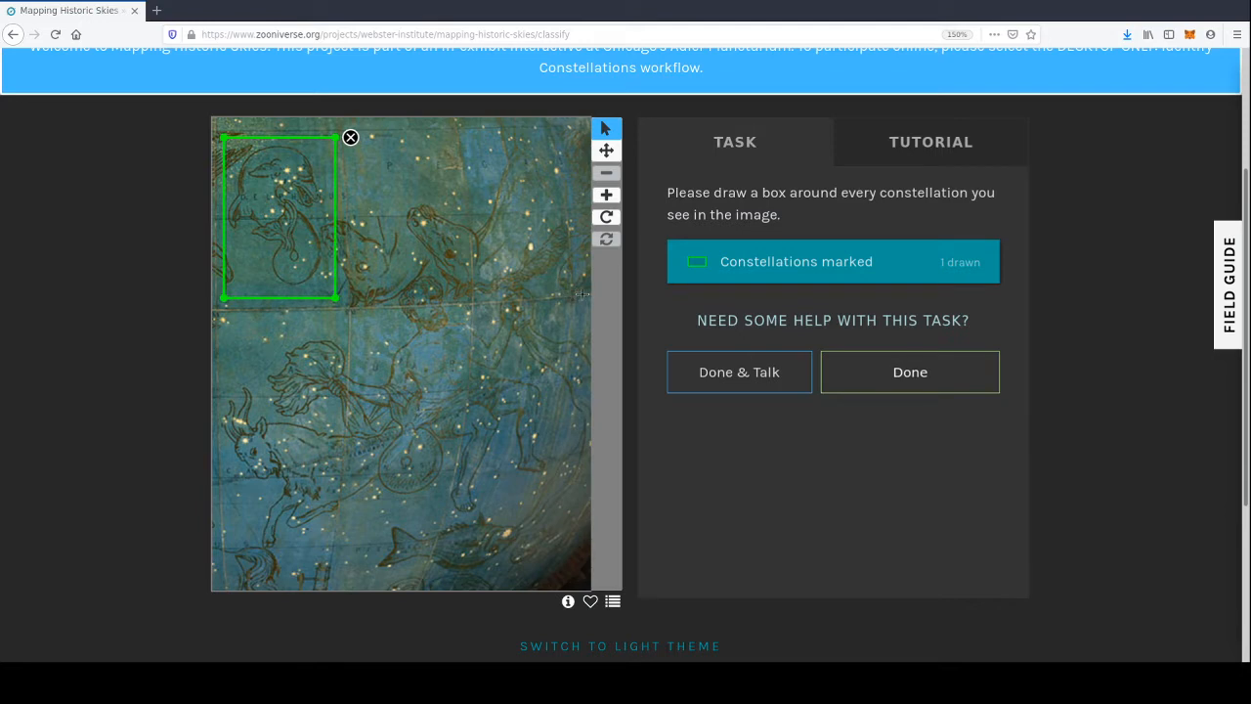
{"action": "mouse_move", "coordinate": [584, 294]}
{"action": "left_mouse_down"}
{"action": "mouse_move", "coordinate": [343, 231]}
{"action": "mouse_move", "coordinate": [341, 134]}
{"action": "mouse_move", "coordinate": [314, 118]}
{"action": "left_mouse_up"}
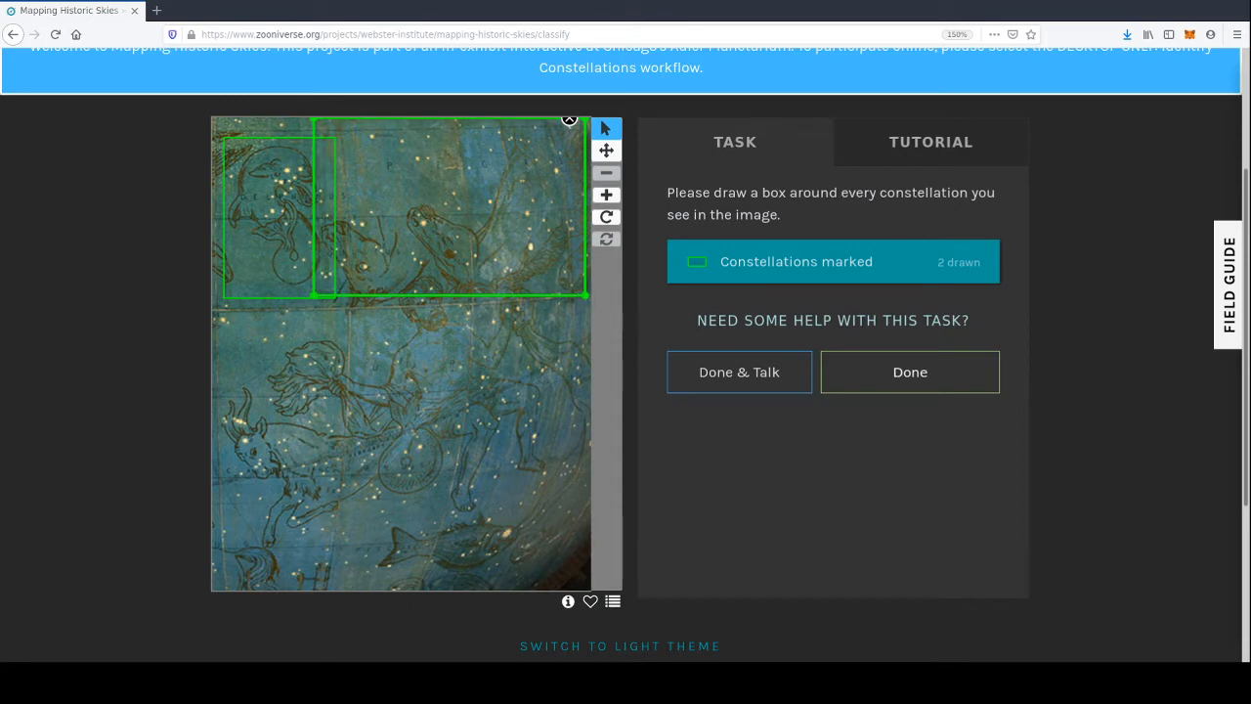
{"action": "left_click_drag", "start_coordinate": [584, 294], "coordinate": [584, 313]}
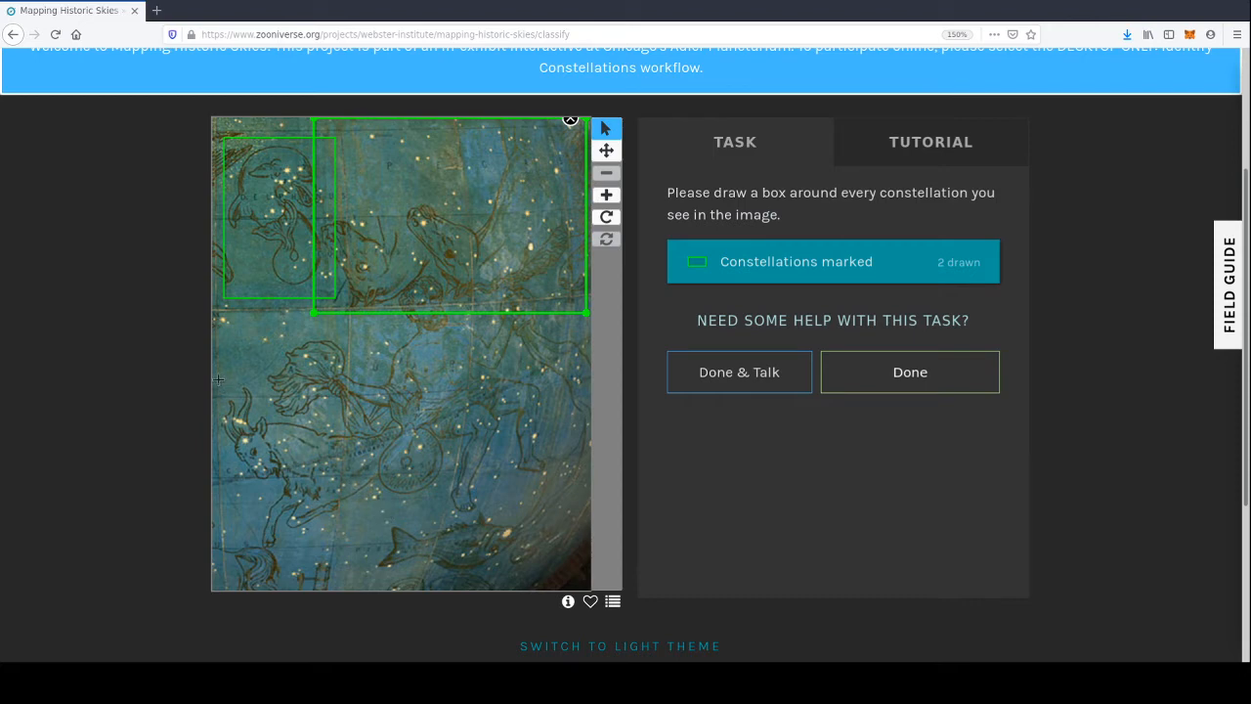
- Draw boxes around the bull, the fish and the large human figure overlapping them, raise the last box's upper edge, and submit the chart
{"action": "mouse_move", "coordinate": [216, 377]}
{"action": "left_mouse_down"}
{"action": "mouse_move", "coordinate": [342, 517]}
{"action": "mouse_move", "coordinate": [432, 537]}
{"action": "mouse_move", "coordinate": [449, 557]}
{"action": "left_mouse_up"}
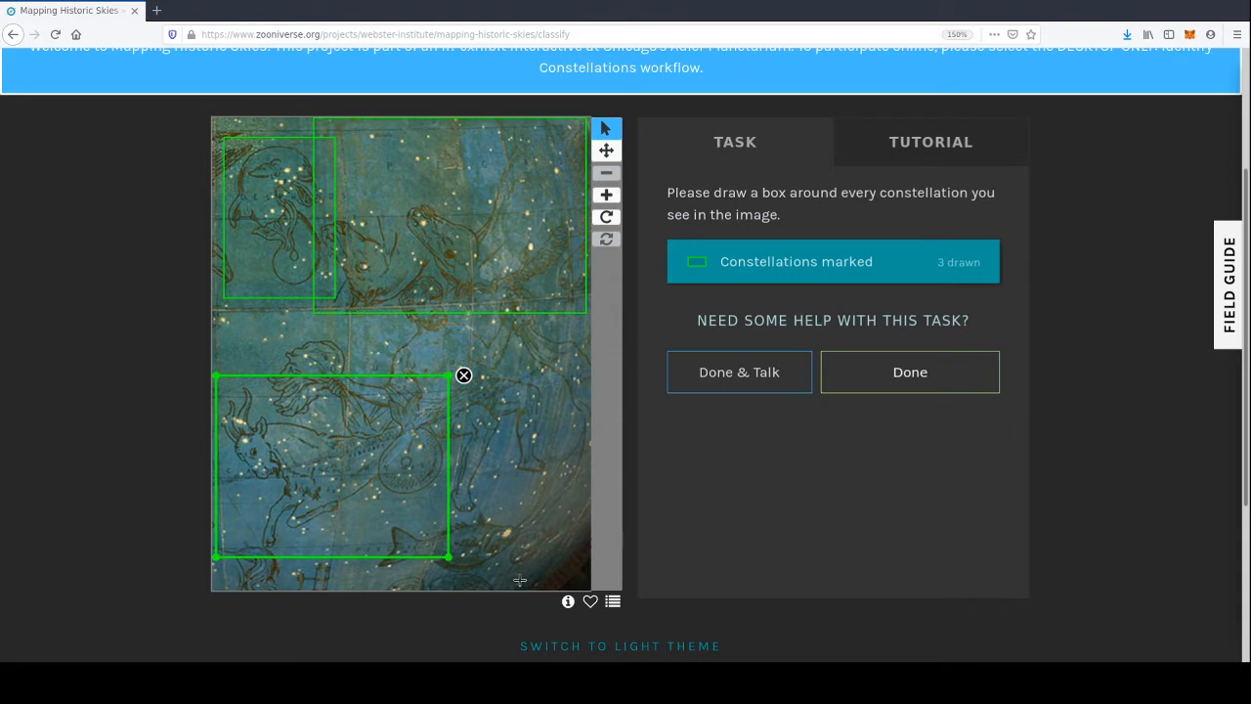
{"action": "left_click_drag", "start_coordinate": [521, 577], "coordinate": [366, 508]}
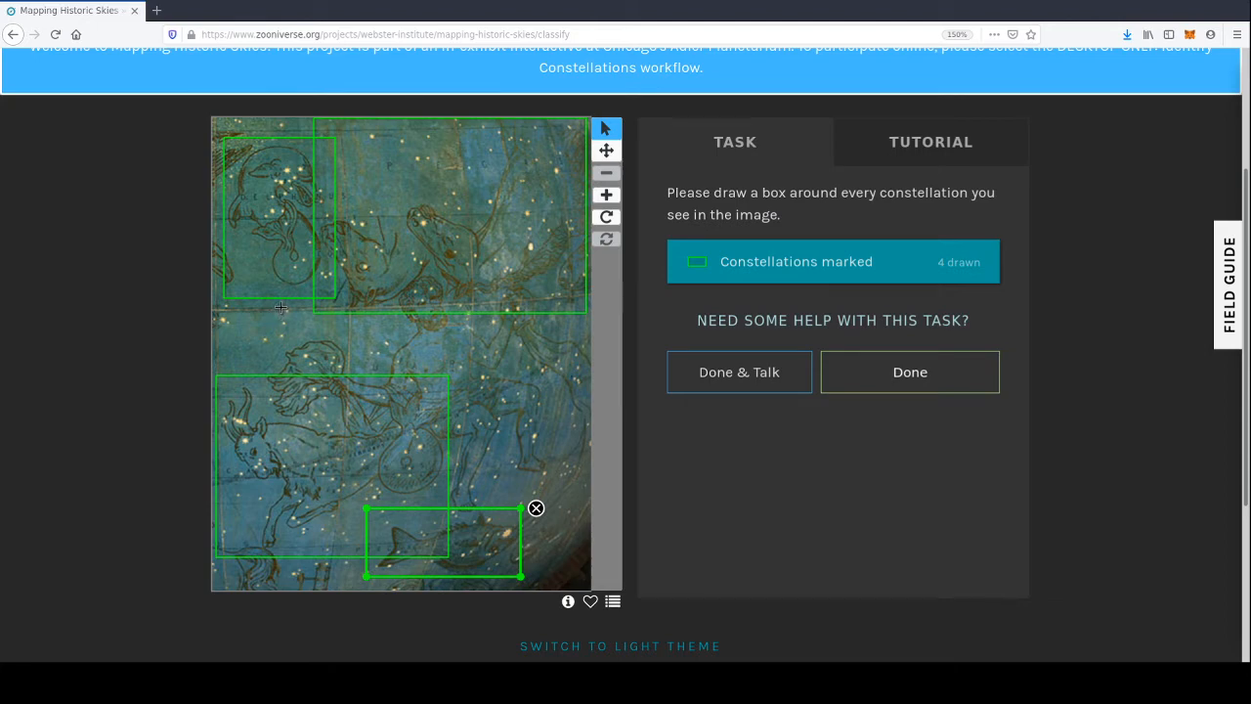
{"action": "mouse_move", "coordinate": [266, 301]}
{"action": "left_mouse_down"}
{"action": "mouse_move", "coordinate": [592, 561]}
{"action": "mouse_move", "coordinate": [553, 524]}
{"action": "mouse_move", "coordinate": [592, 525]}
{"action": "left_mouse_up"}
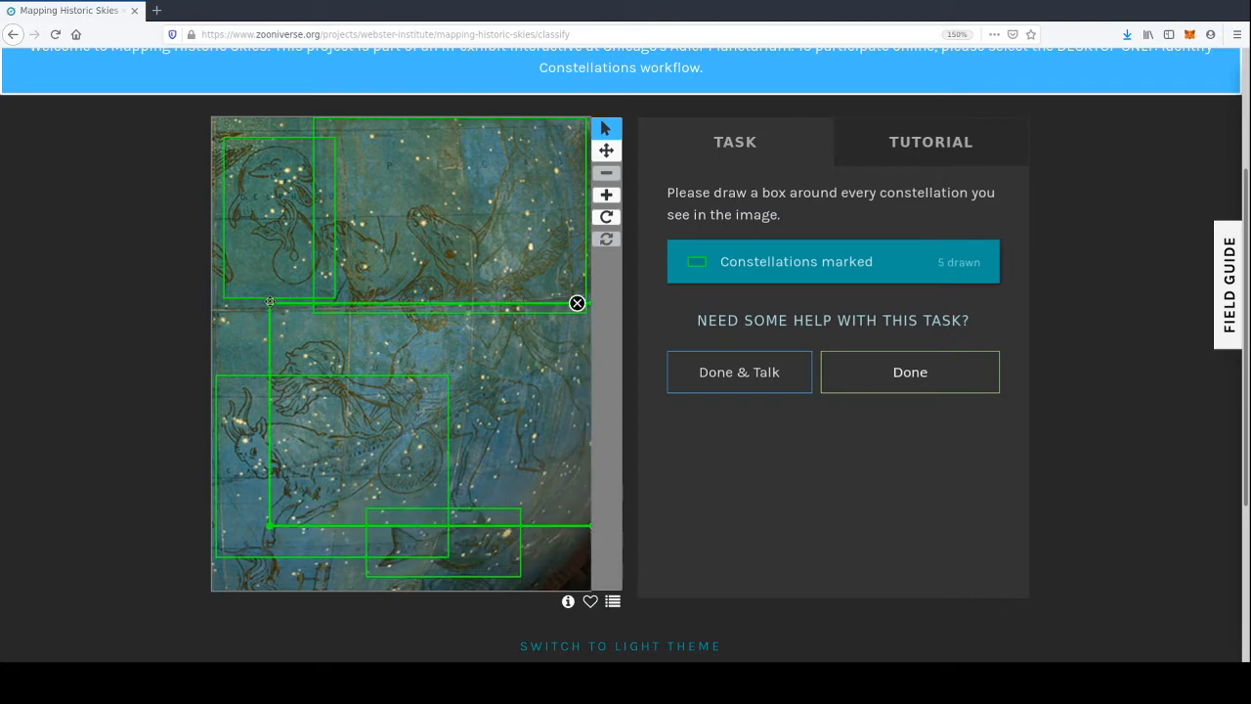
{"action": "left_click_drag", "start_coordinate": [270, 304], "coordinate": [267, 279]}
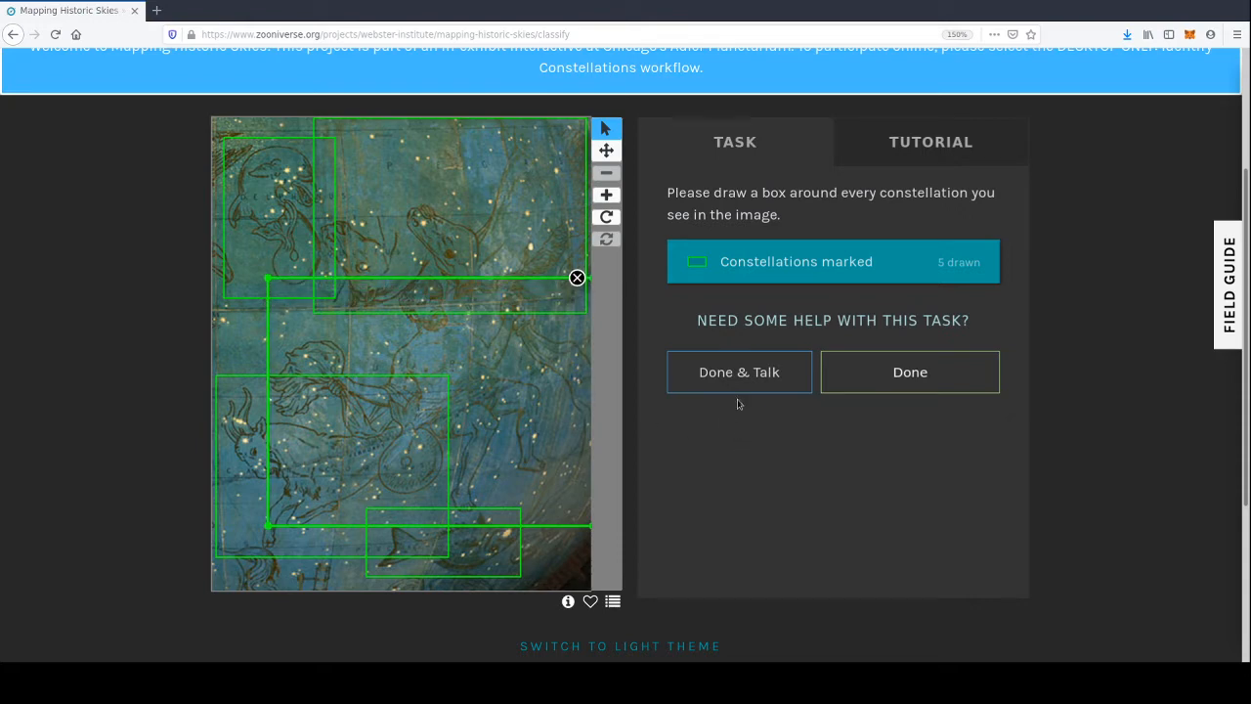
{"action": "left_click", "coordinate": [929, 374]}
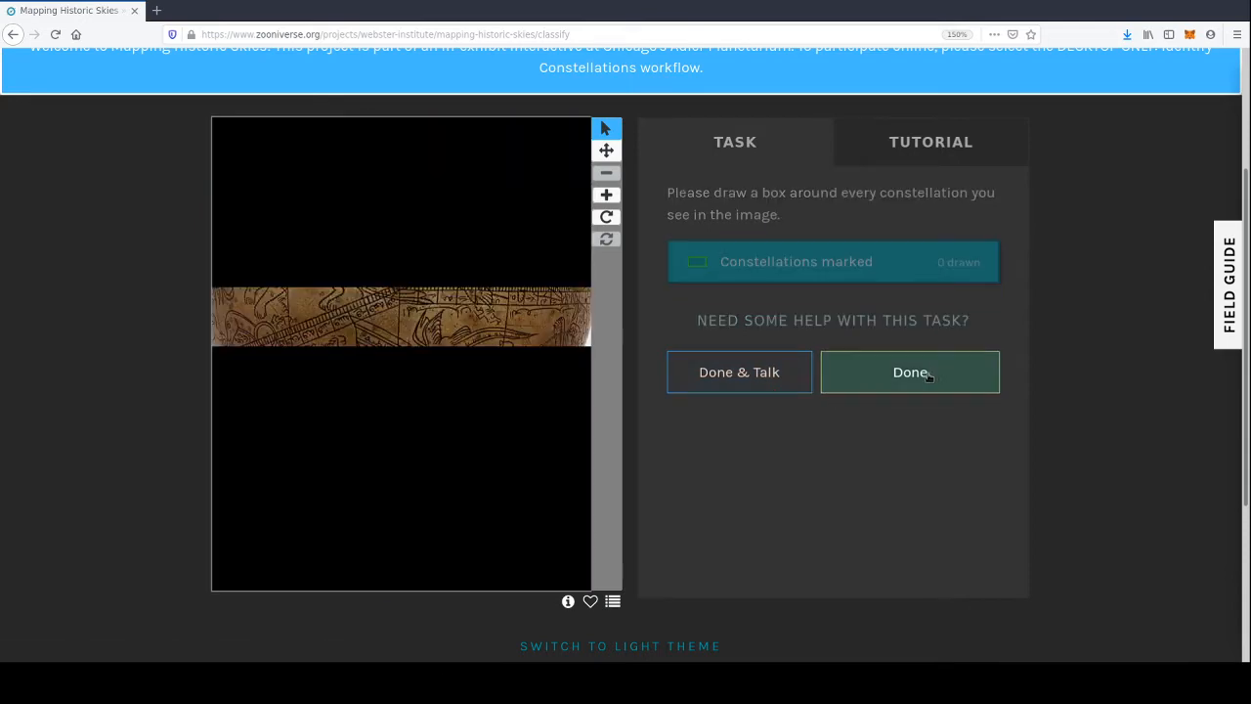
- Submit the engraved brown globe image and the circular star chart without marking any constellations
{"action": "scroll", "coordinate": [394, 529], "scroll_direction": "up", "scroll_amount": 3}
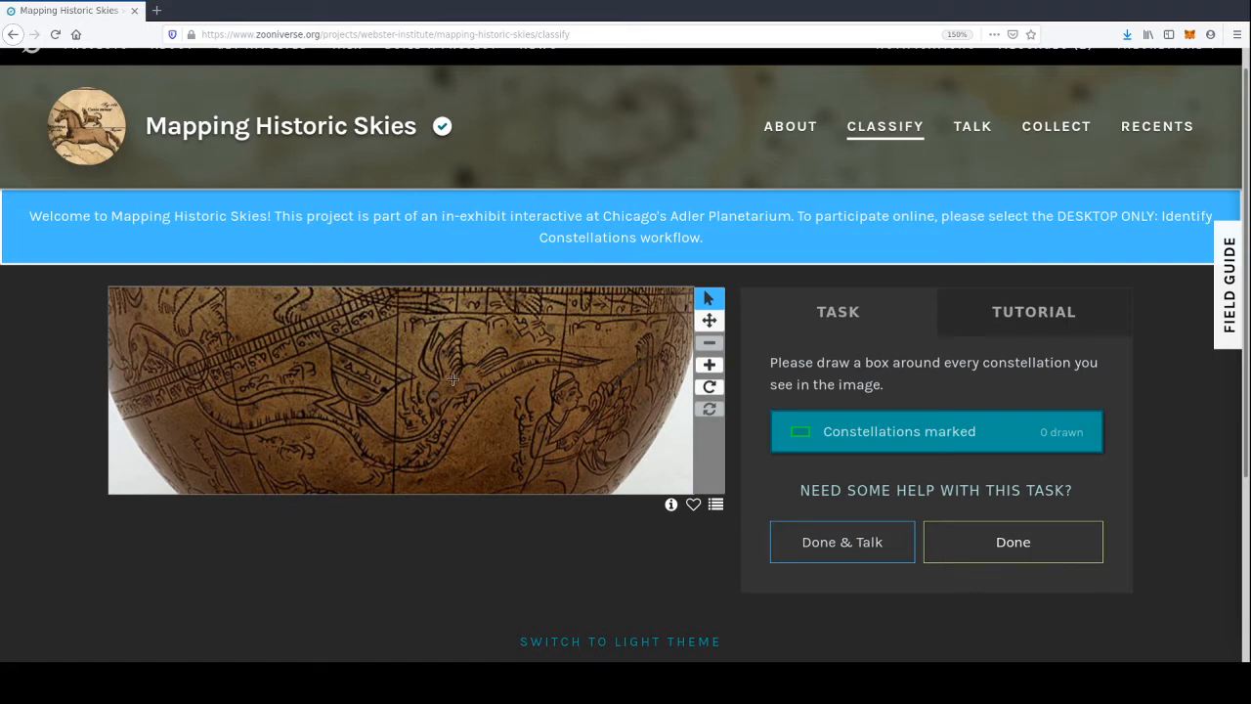
{"action": "left_click", "coordinate": [982, 532]}
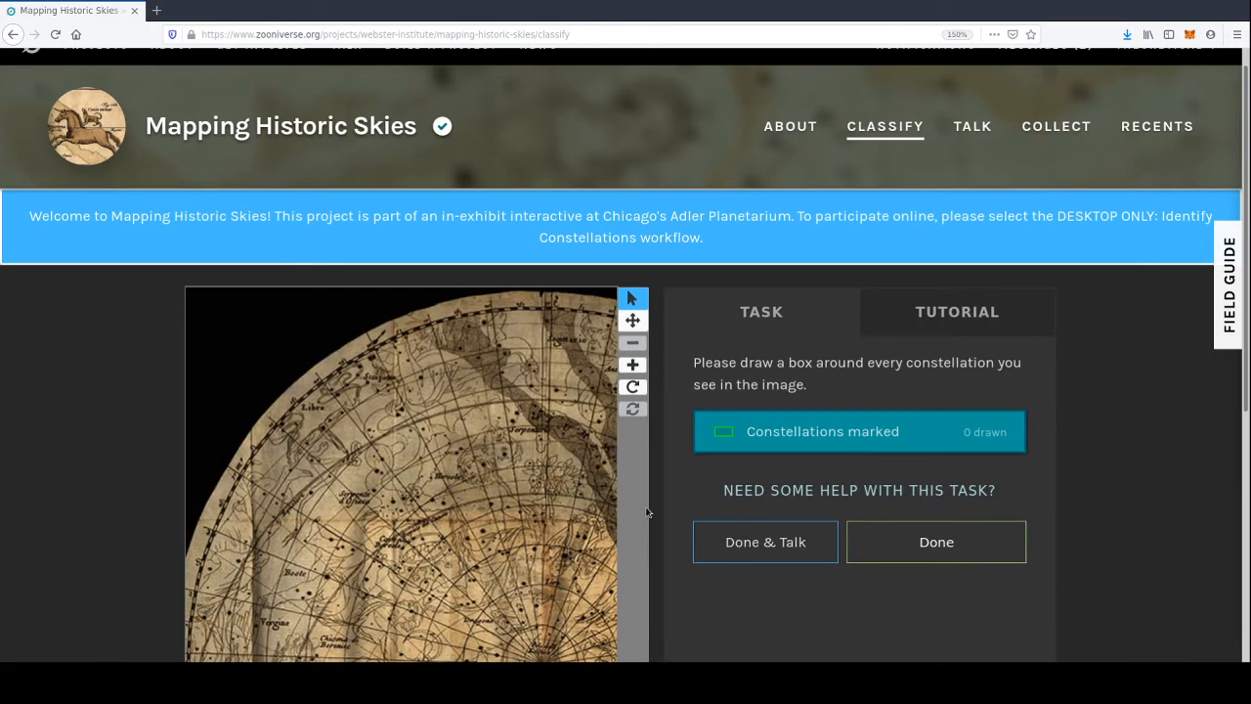
{"action": "scroll", "coordinate": [670, 498], "scroll_direction": "down", "scroll_amount": 3}
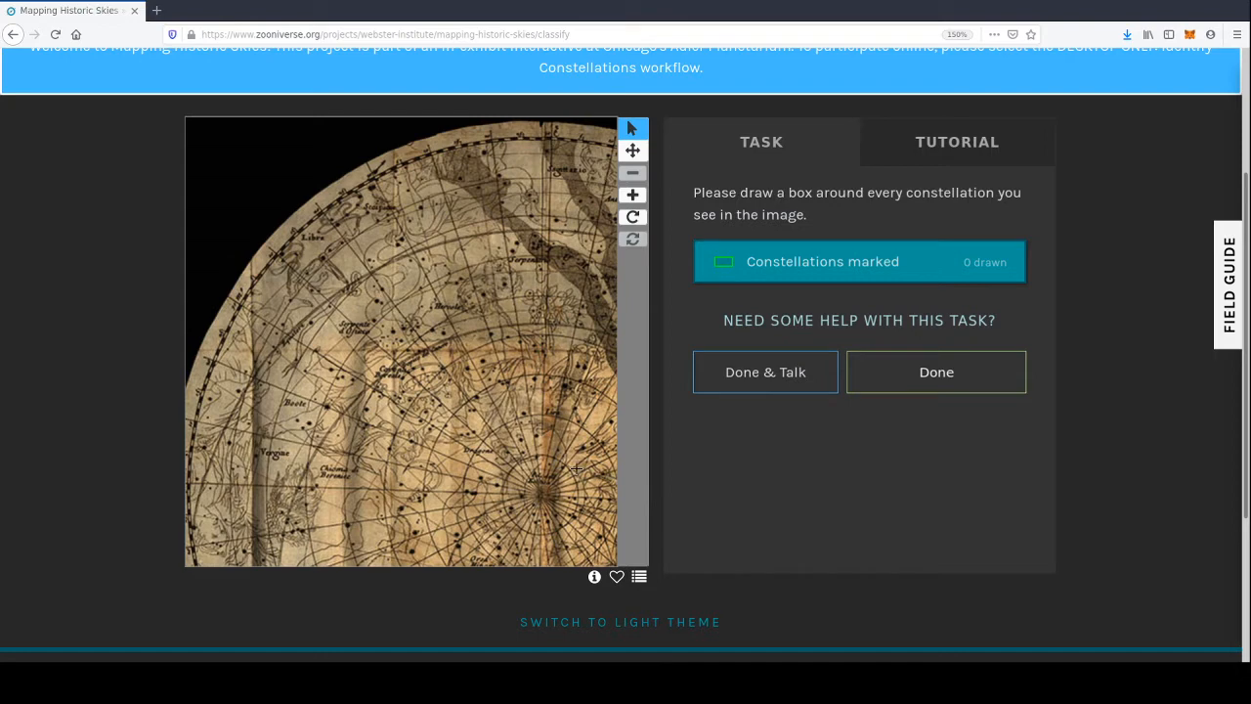
{"action": "left_click", "coordinate": [903, 377]}
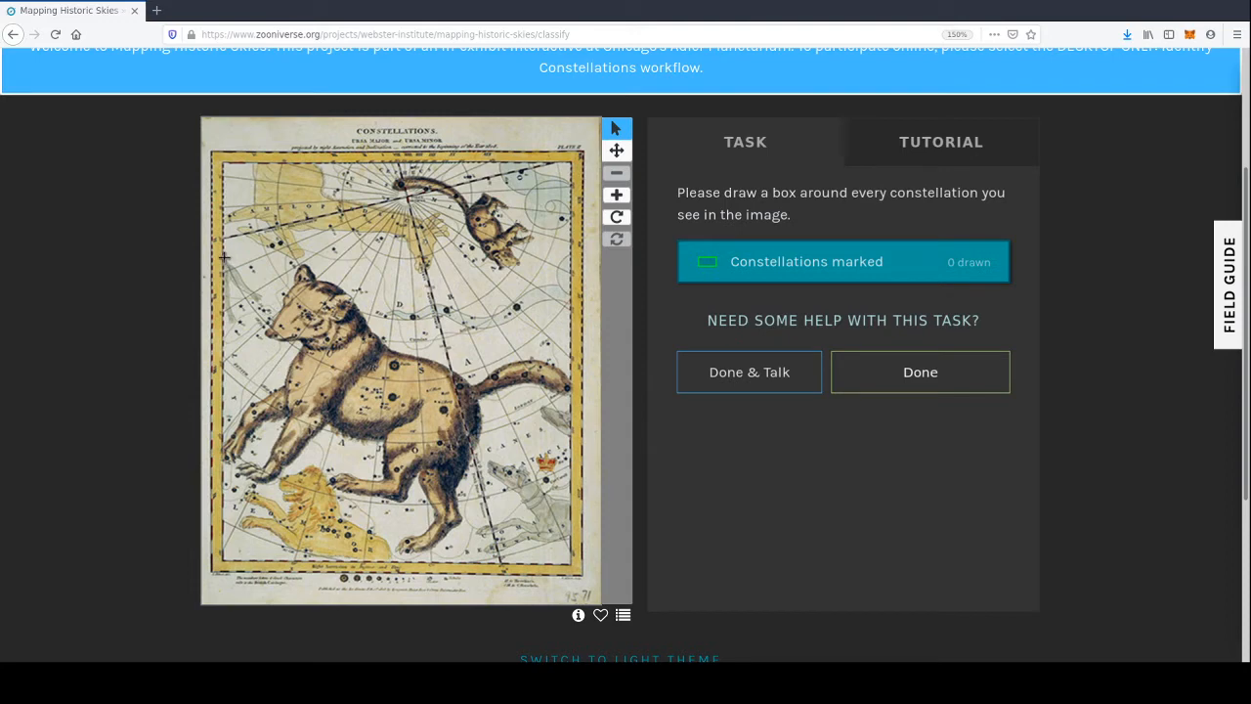
- Draw a box around the large bear and a smaller overlapping box around the small long-tailed bear above it
{"action": "mouse_move", "coordinate": [225, 257]}
{"action": "left_mouse_down"}
{"action": "mouse_move", "coordinate": [511, 530]}
{"action": "mouse_move", "coordinate": [567, 538]}
{"action": "mouse_move", "coordinate": [577, 559]}
{"action": "left_mouse_up"}
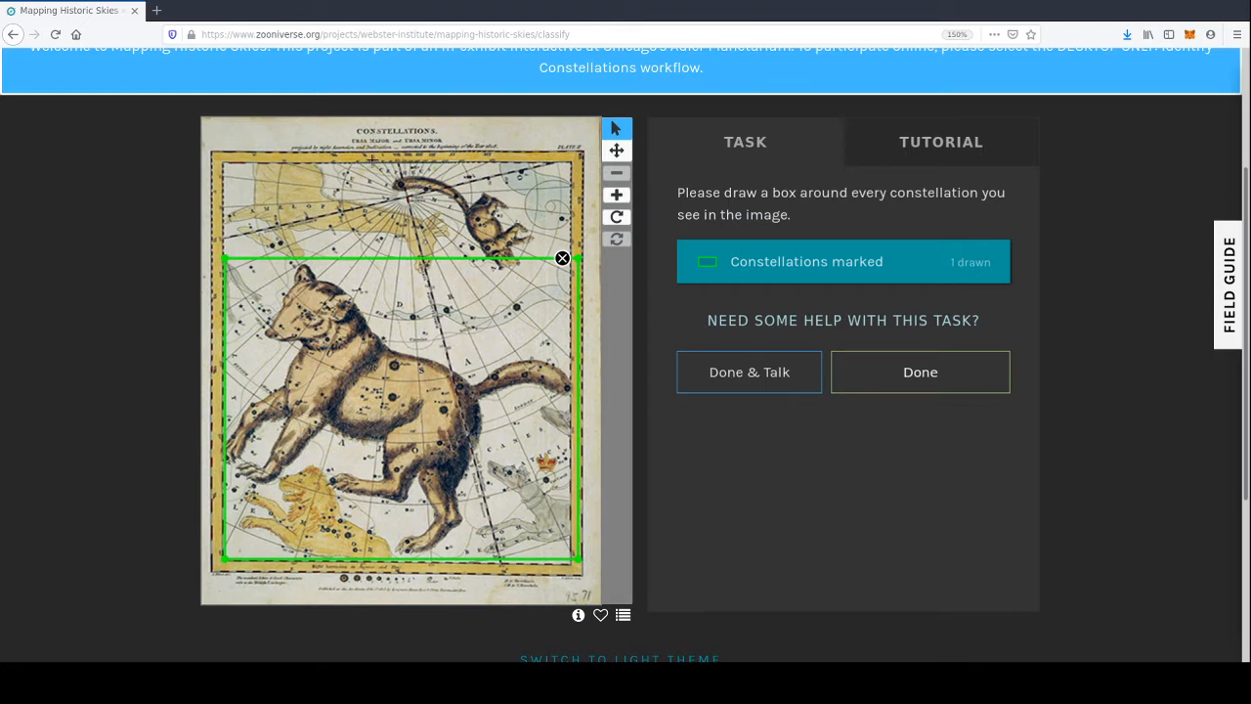
{"action": "left_click_drag", "start_coordinate": [382, 163], "coordinate": [543, 278]}
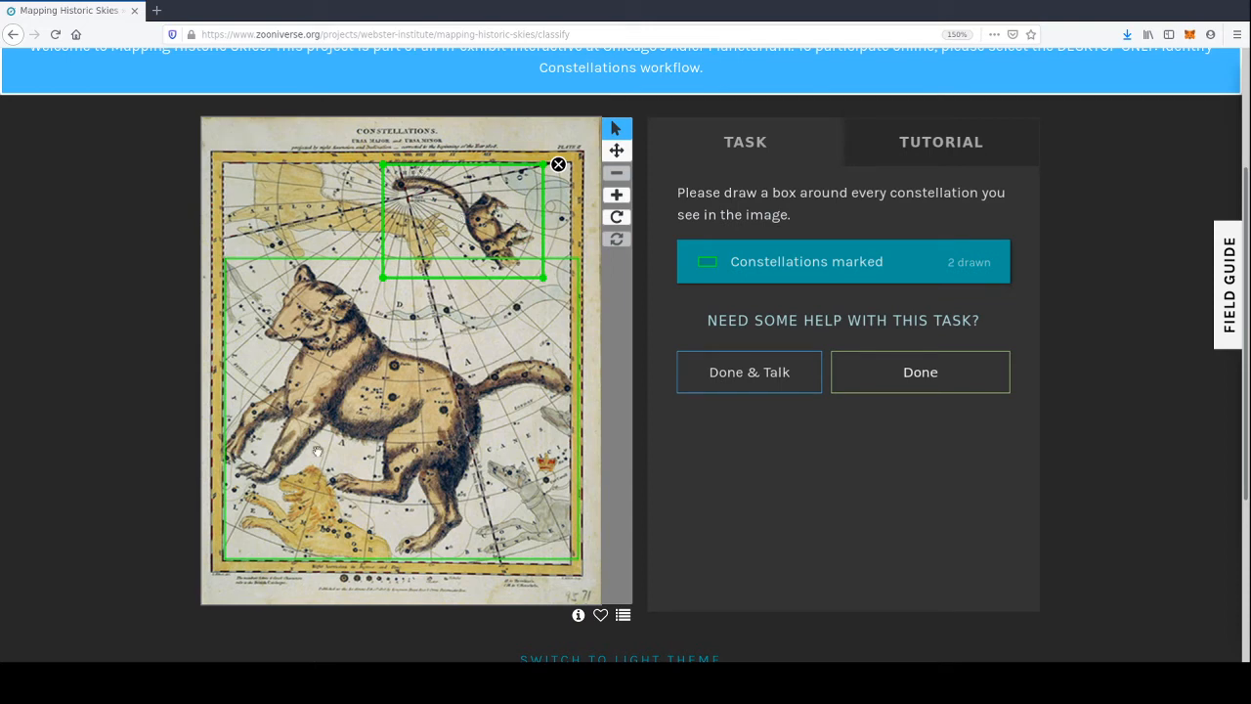
- Look up the Canis Minor and Canis Major entries in the Field Guide and return to its constellation list
{"action": "left_click", "coordinate": [1229, 287]}
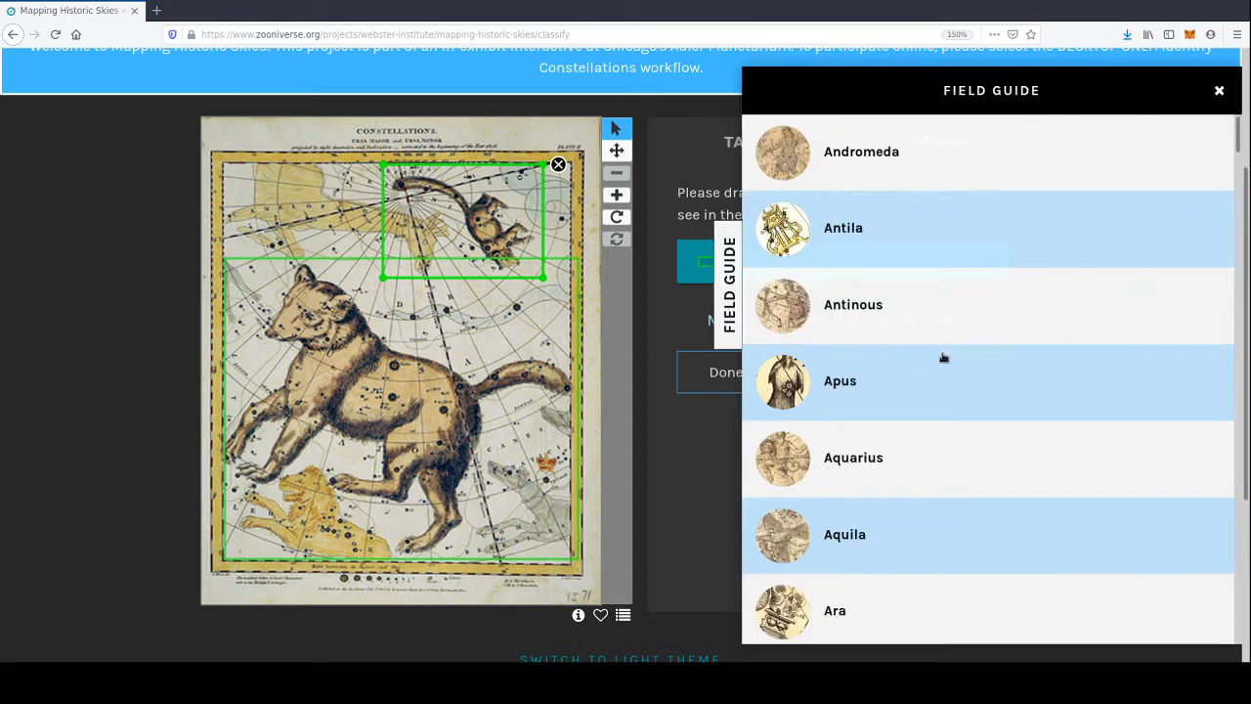
{"action": "scroll", "coordinate": [927, 346], "scroll_direction": "down", "scroll_amount": 10}
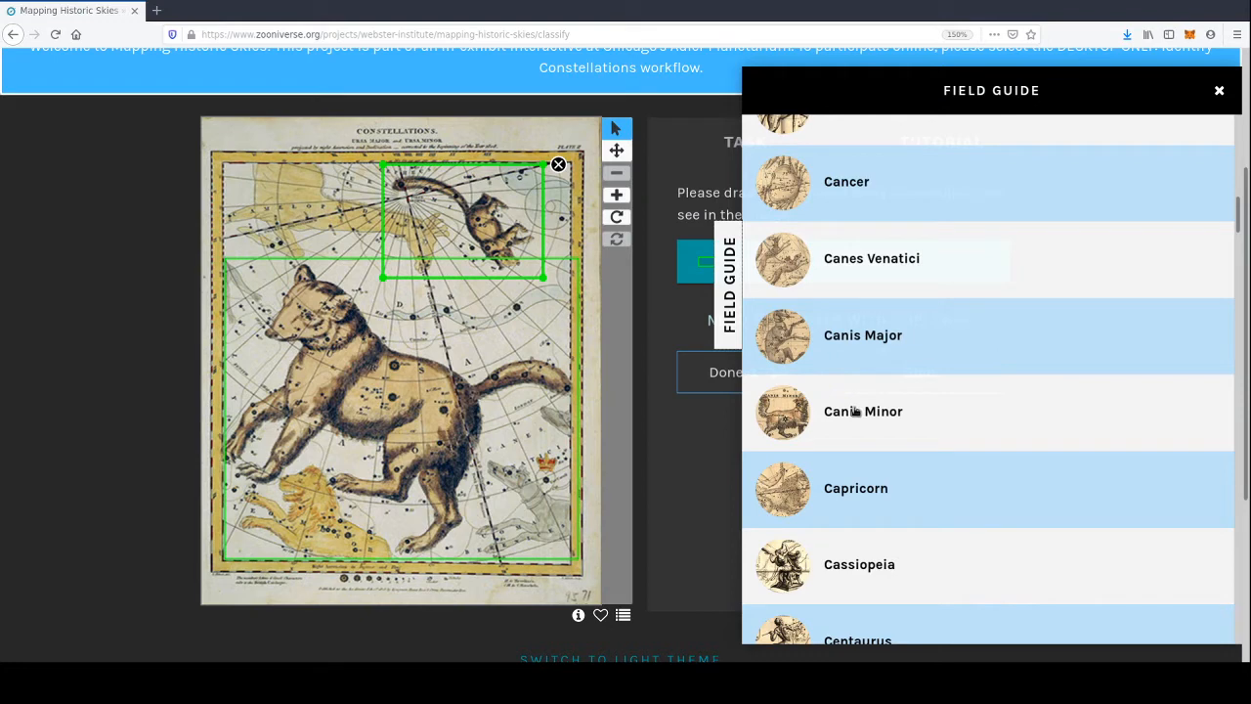
{"action": "left_click", "coordinate": [854, 412]}
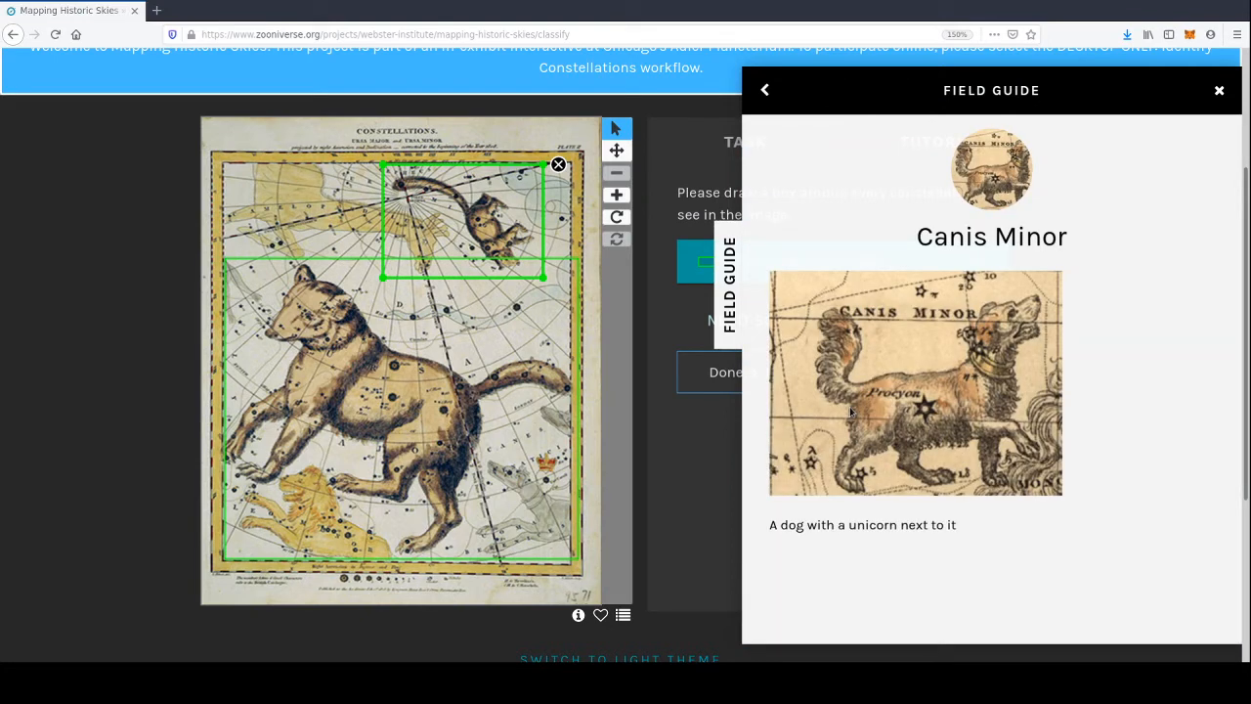
{"action": "left_click", "coordinate": [763, 91]}
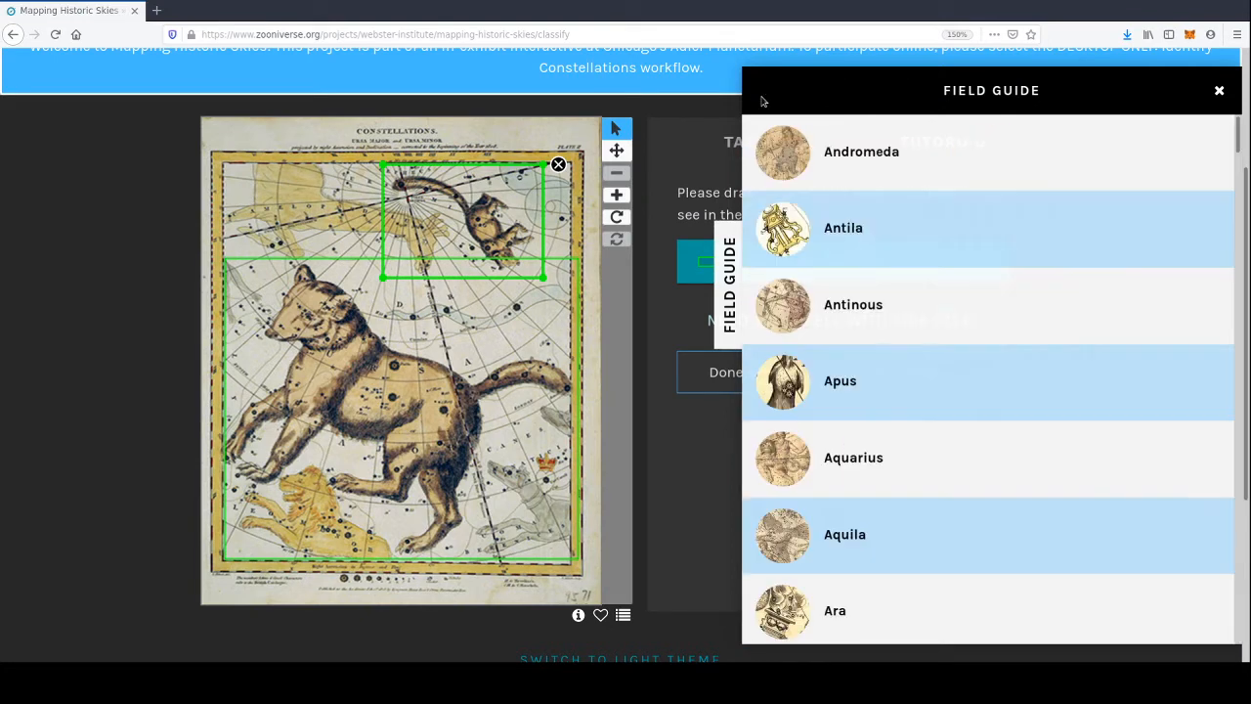
{"action": "scroll", "coordinate": [882, 367], "scroll_direction": "down", "scroll_amount": 1}
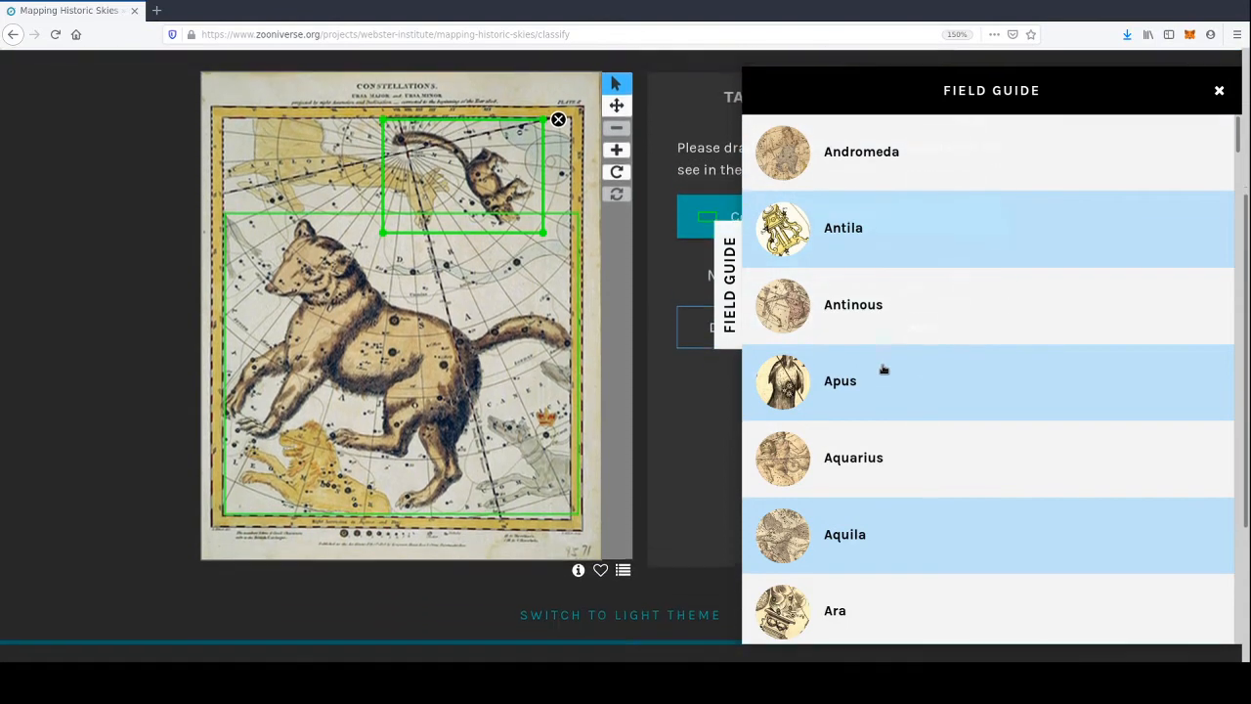
{"action": "scroll", "coordinate": [988, 288], "scroll_direction": "down", "scroll_amount": 2}
{"action": "scroll", "coordinate": [985, 286], "scroll_direction": "down", "scroll_amount": 8}
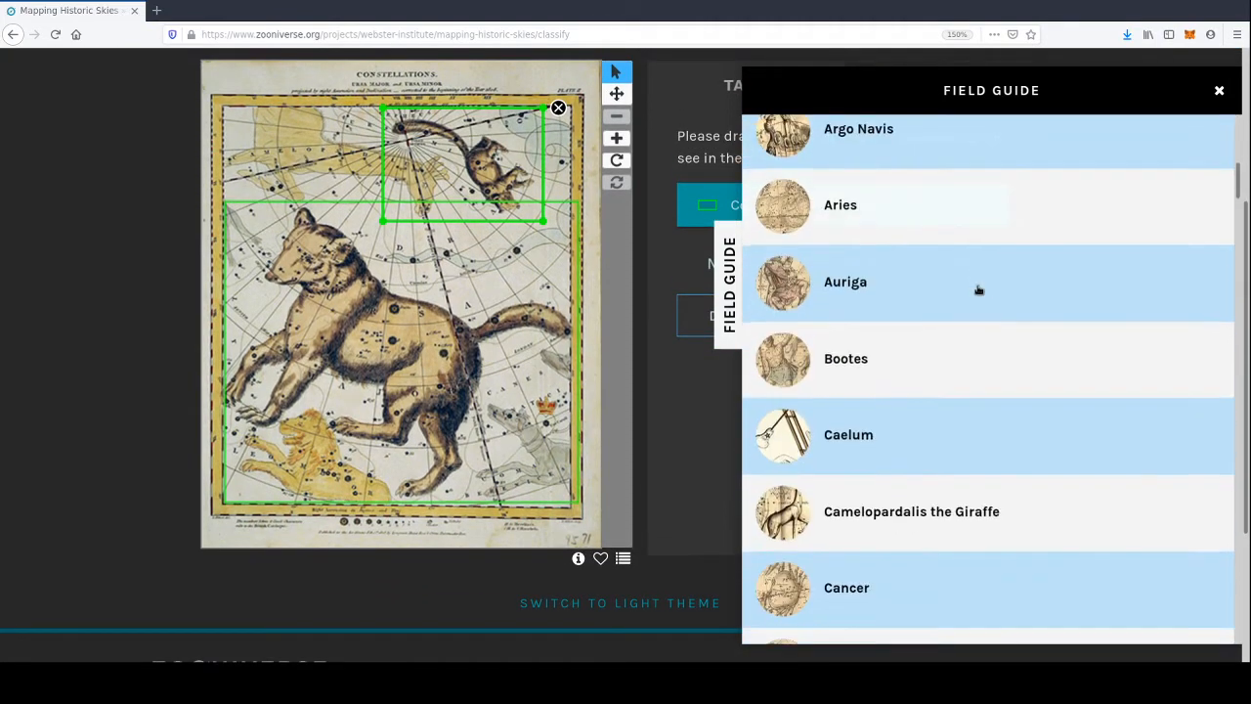
{"action": "scroll", "coordinate": [807, 452], "scroll_direction": "down", "scroll_amount": 2}
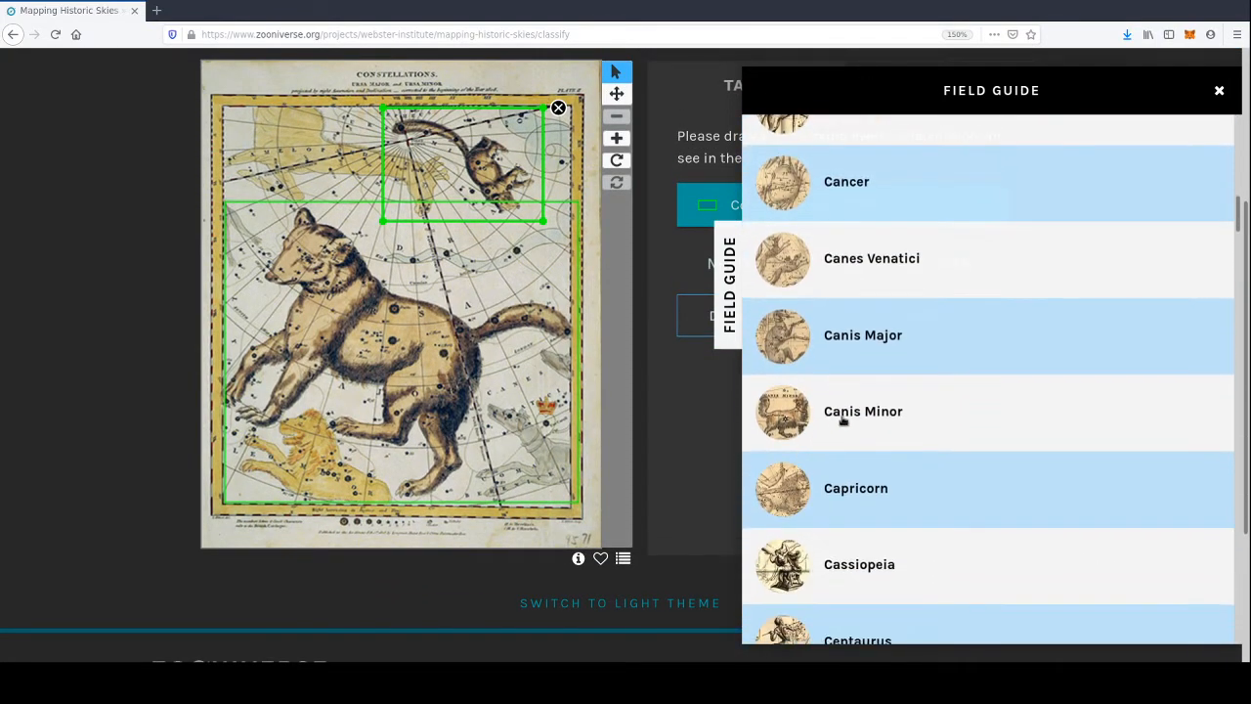
{"action": "left_click", "coordinate": [867, 346]}
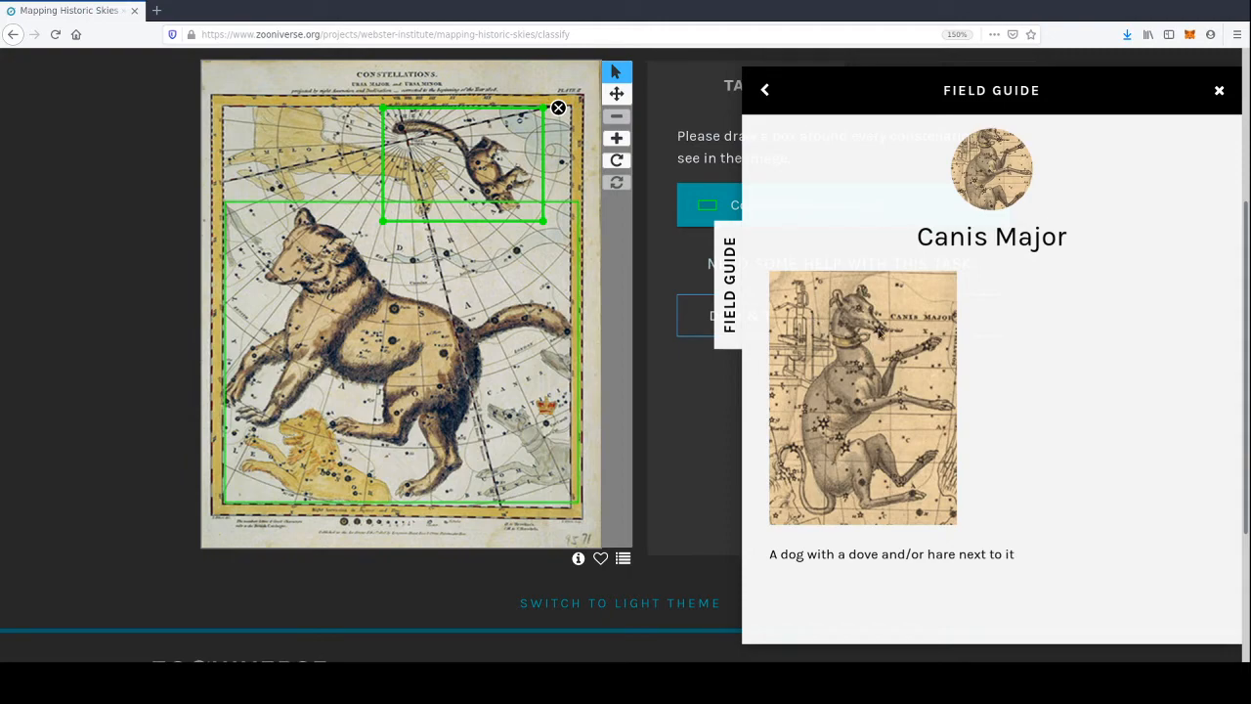
{"action": "left_click", "coordinate": [765, 90]}
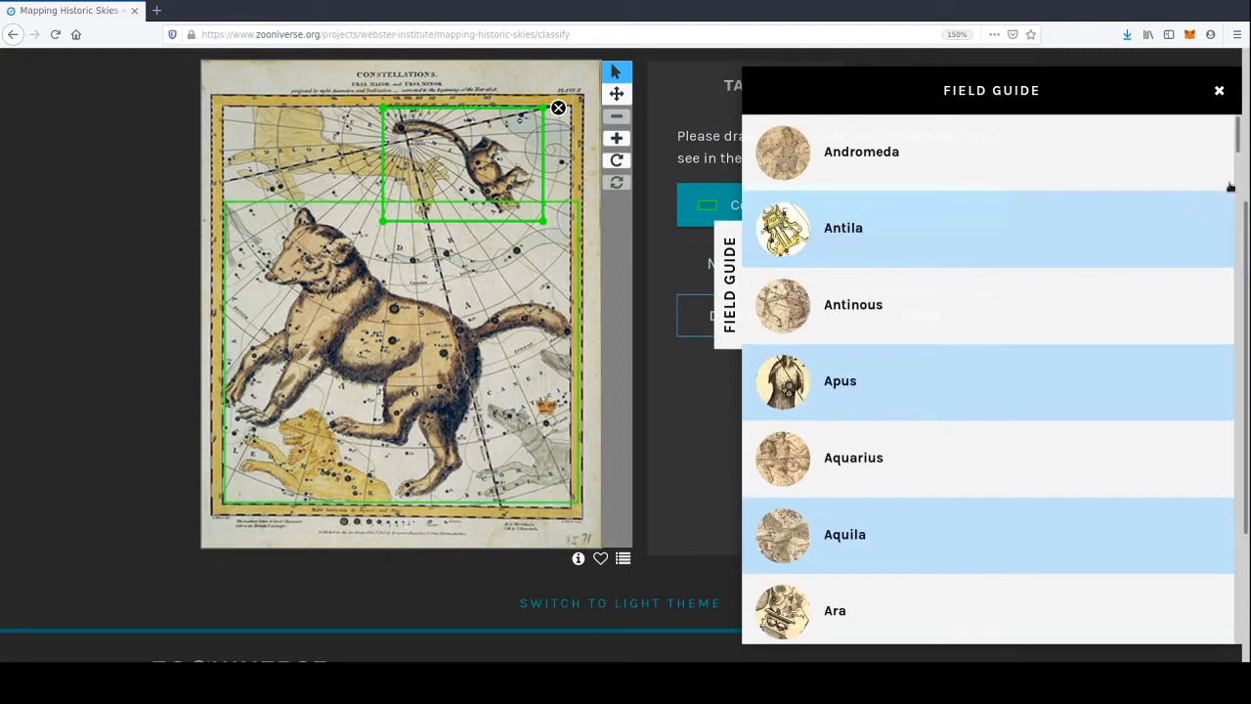
- Compare the large bear with the Field Guide's Ursa Major entry, and close the guide
{"action": "scroll", "coordinate": [1219, 371], "scroll_direction": "down", "scroll_amount": 20}
{"action": "scroll", "coordinate": [1218, 371], "scroll_direction": "down", "scroll_amount": 20}
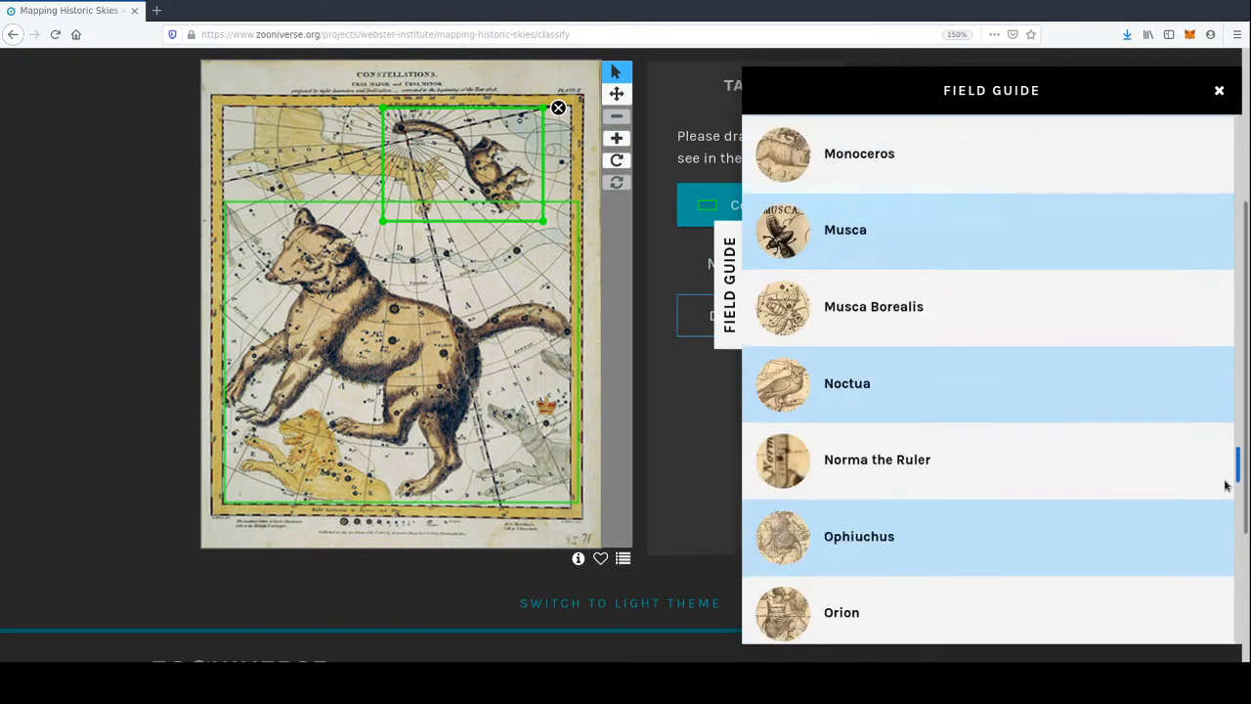
{"action": "left_click_drag", "start_coordinate": [1237, 596], "coordinate": [1239, 636]}
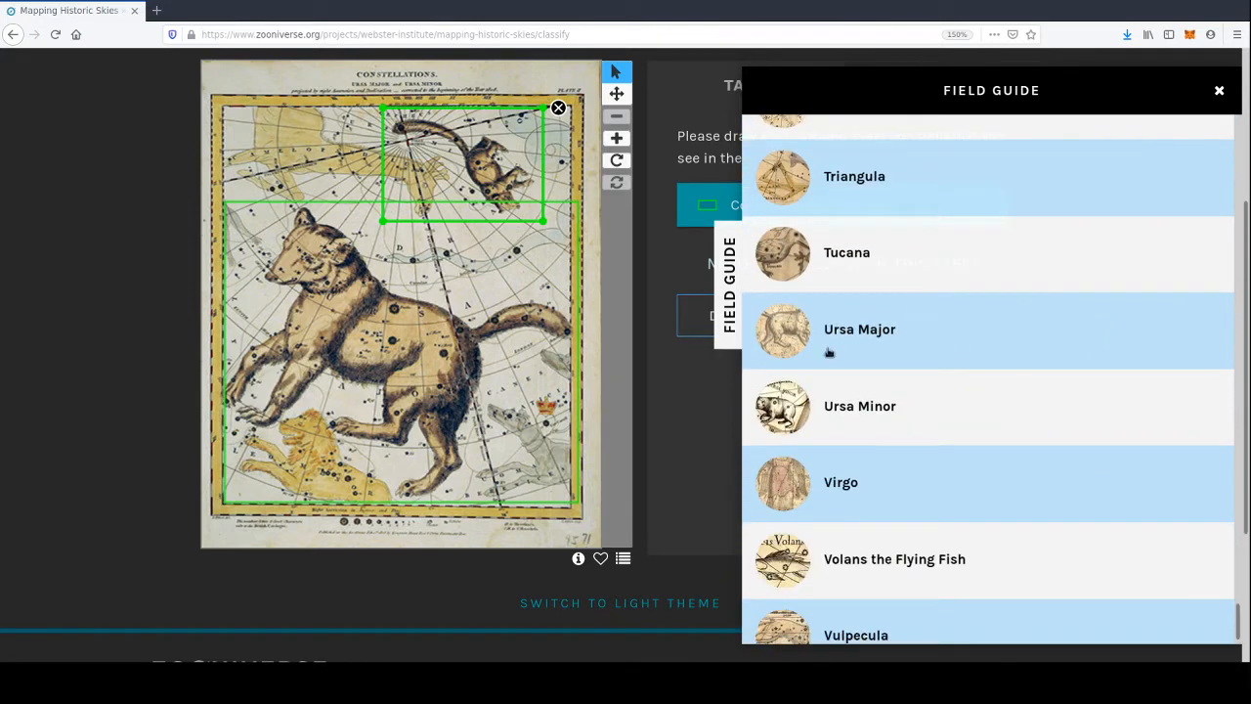
{"action": "scroll", "coordinate": [827, 353], "scroll_direction": "down", "scroll_amount": 1}
{"action": "left_click", "coordinate": [852, 309]}
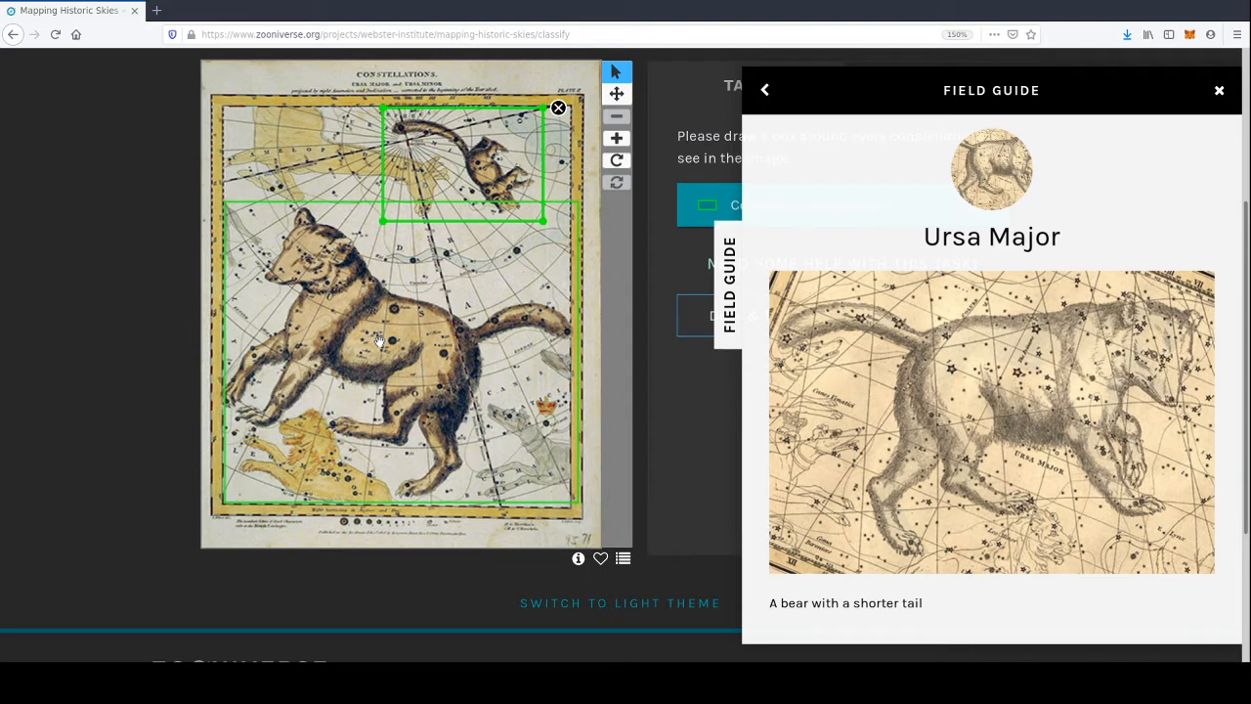
{"action": "left_click", "coordinate": [1218, 89]}
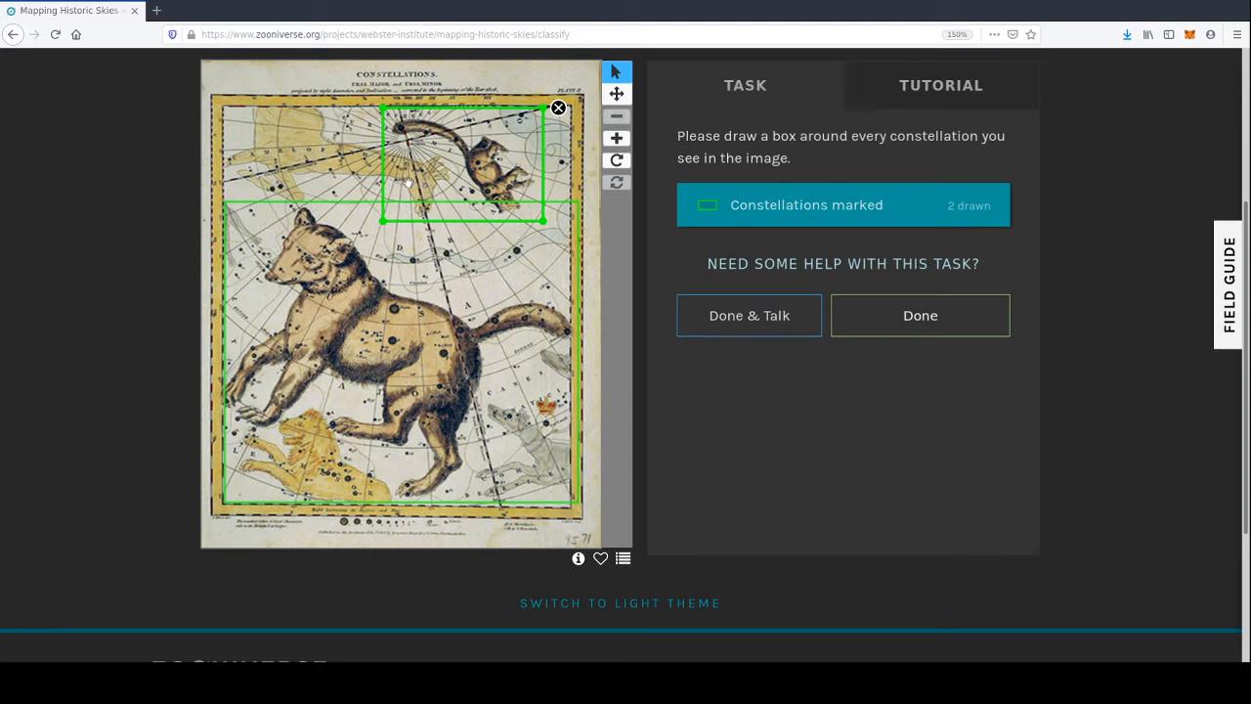
- Draw a box around the yellow lion at the large bear's feet, shifting the bear's box up out of the way and back again
{"action": "left_click", "coordinate": [615, 138]}
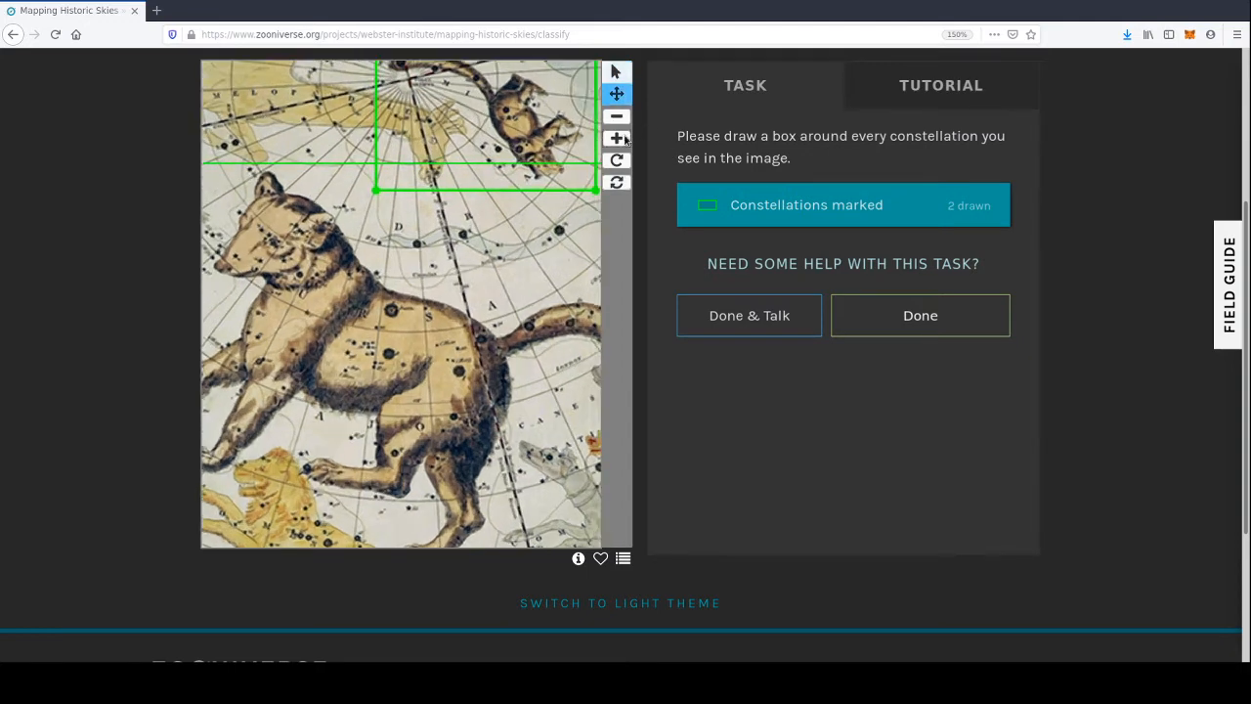
{"action": "left_click_drag", "start_coordinate": [288, 102], "coordinate": [335, 210]}
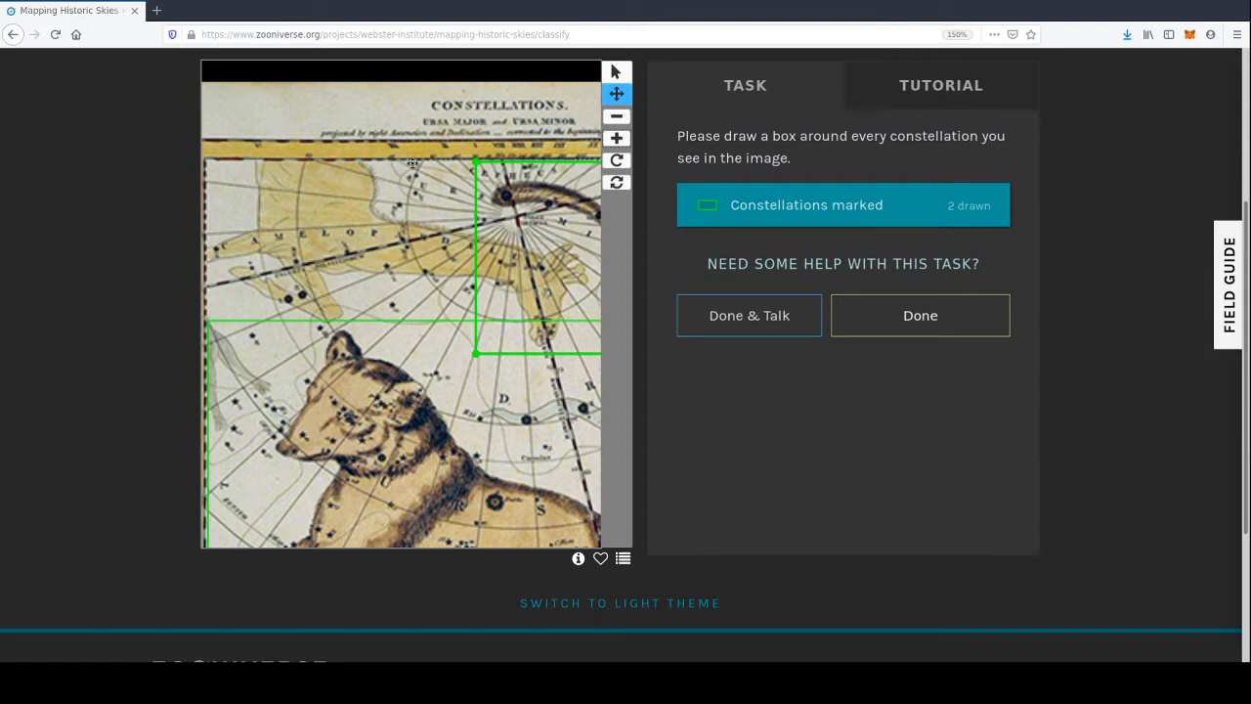
{"action": "left_click", "coordinate": [620, 119]}
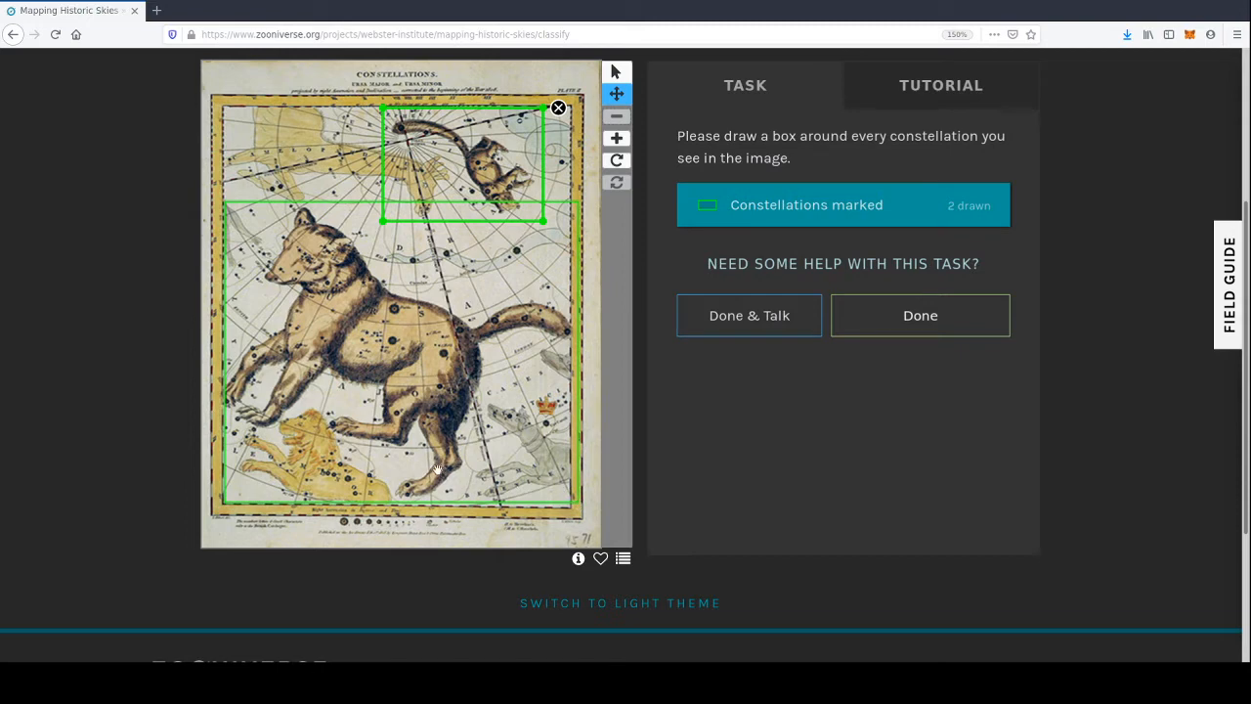
{"action": "left_click", "coordinate": [570, 199]}
{"action": "left_click_drag", "start_coordinate": [569, 200], "coordinate": [567, 124]}
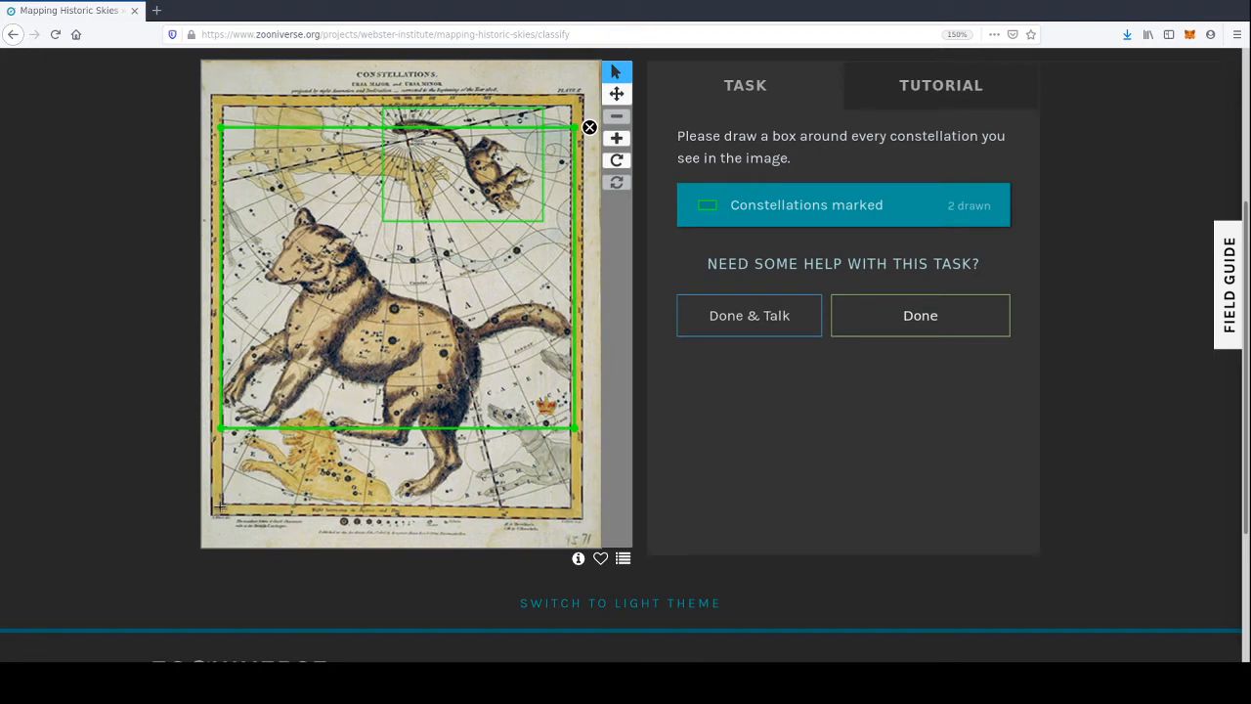
{"action": "mouse_move", "coordinate": [217, 508]}
{"action": "left_mouse_down"}
{"action": "mouse_move", "coordinate": [369, 427]}
{"action": "mouse_move", "coordinate": [417, 419]}
{"action": "mouse_move", "coordinate": [422, 403]}
{"action": "left_mouse_up"}
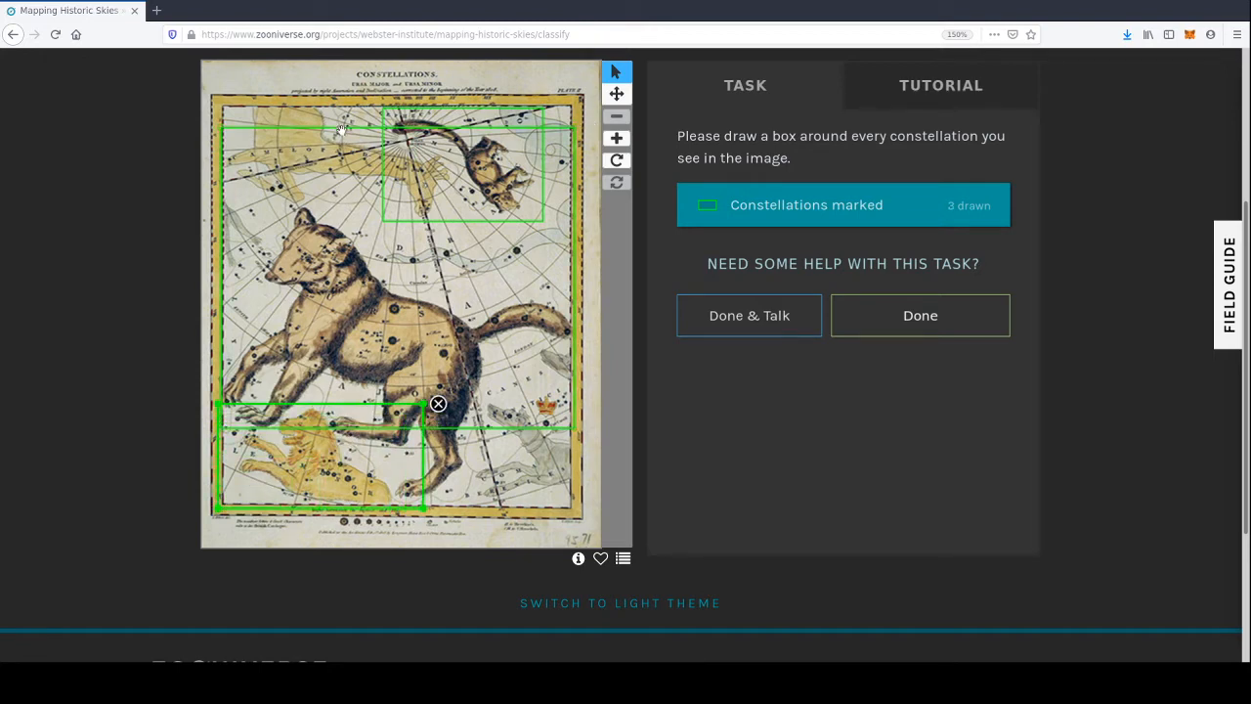
{"action": "left_click", "coordinate": [577, 128]}
{"action": "left_click_drag", "start_coordinate": [343, 132], "coordinate": [365, 200]}
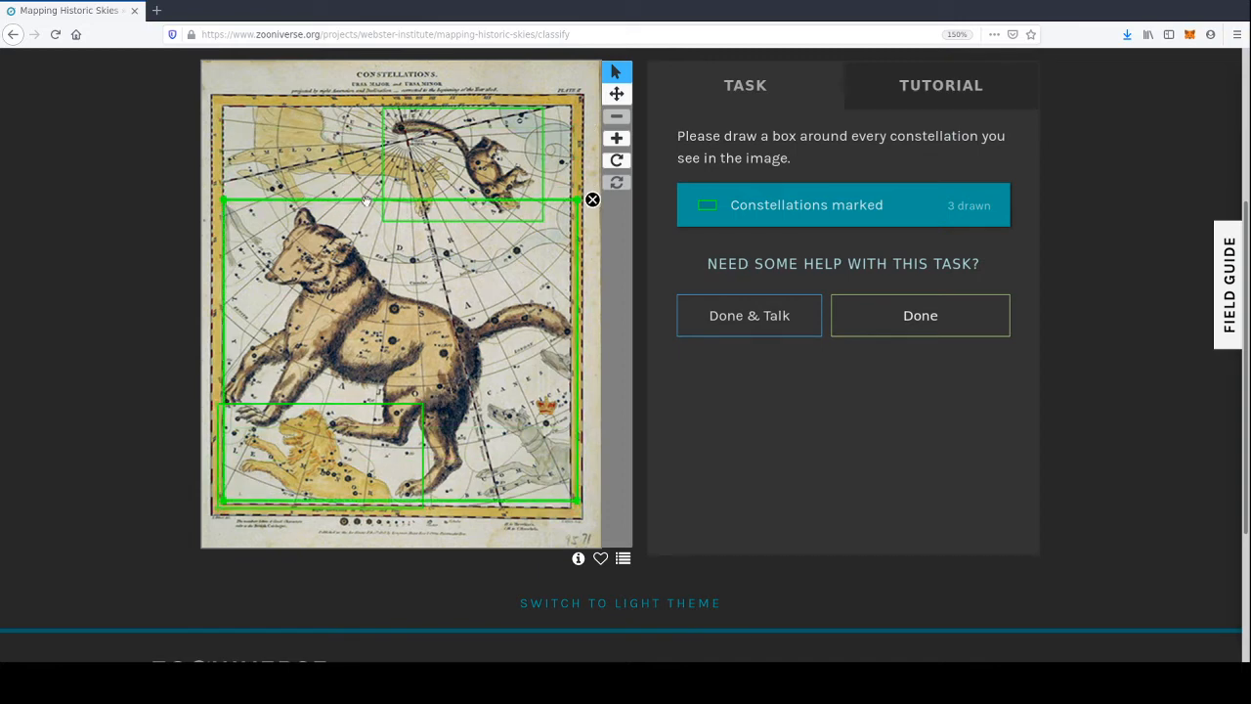
- Submit the marked bear chart, and submit the following folded circular chart without marking any constellations
{"action": "left_click", "coordinate": [934, 318]}
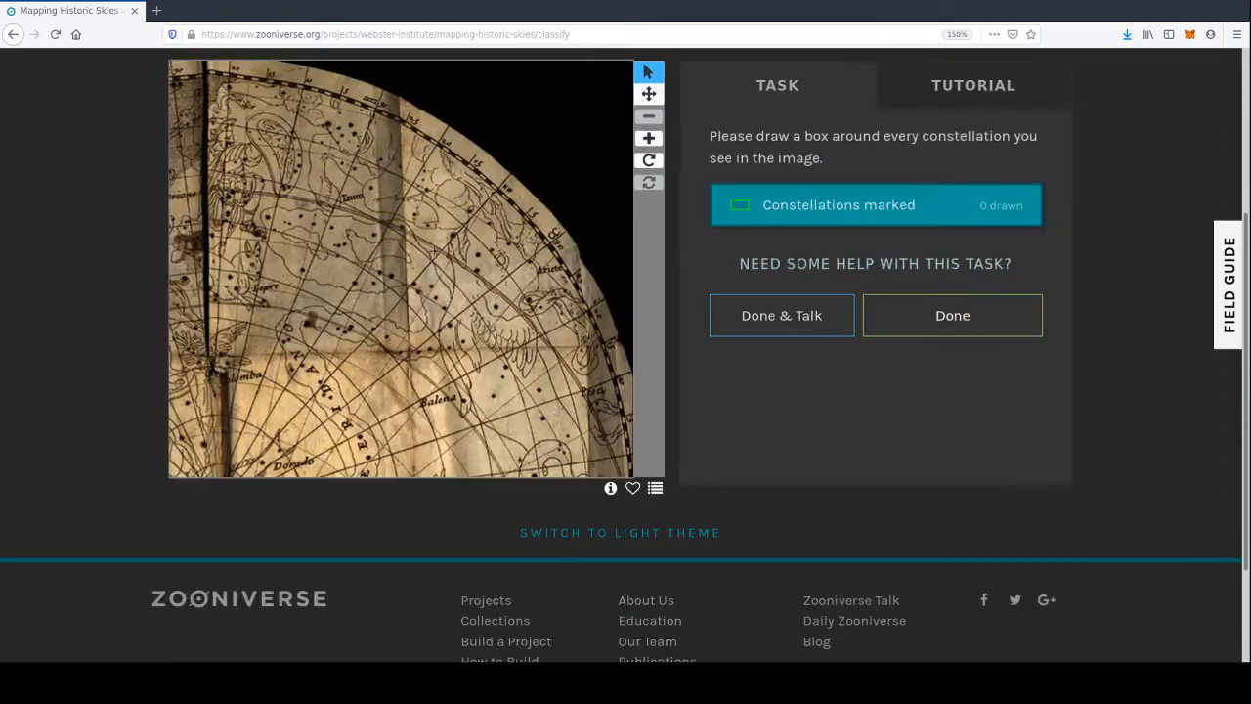
{"action": "left_click", "coordinate": [940, 317]}
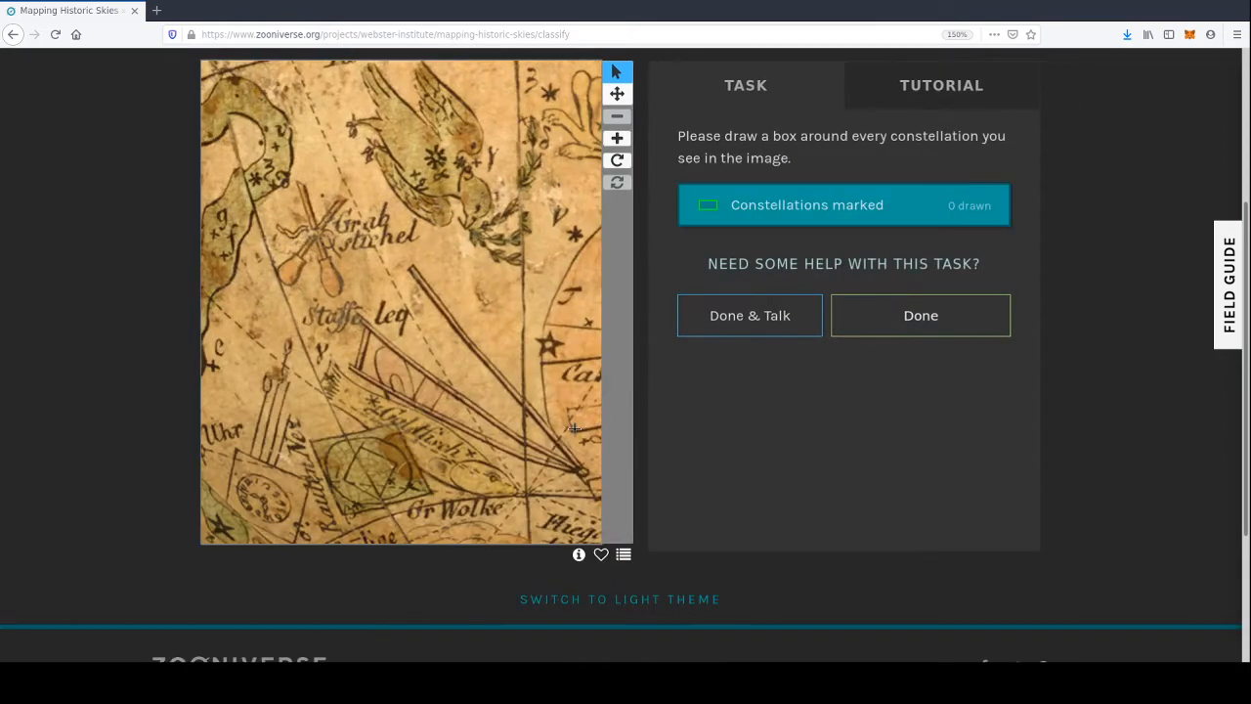
- Draw boxes around the crossed engraving tools, the bird with its branch, the clock, and the diamond-shaped net beside it
{"action": "left_click_drag", "start_coordinate": [264, 166], "coordinate": [366, 304]}
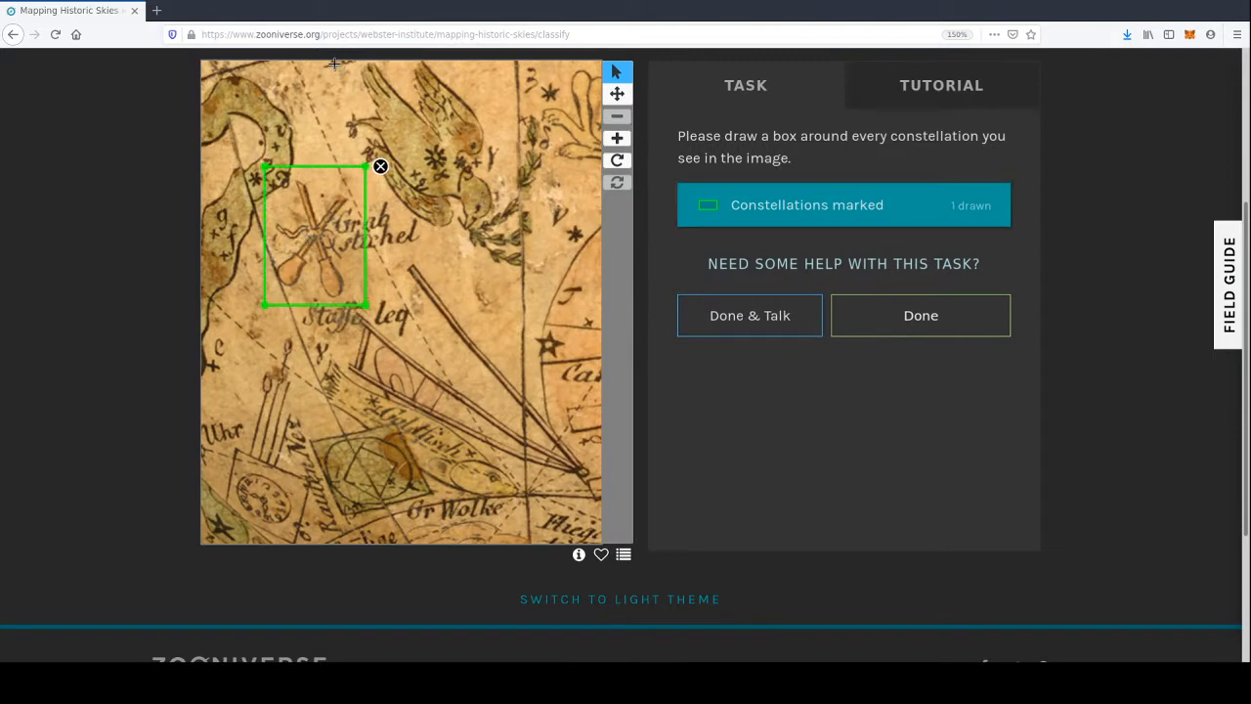
{"action": "left_click_drag", "start_coordinate": [332, 61], "coordinate": [554, 283]}
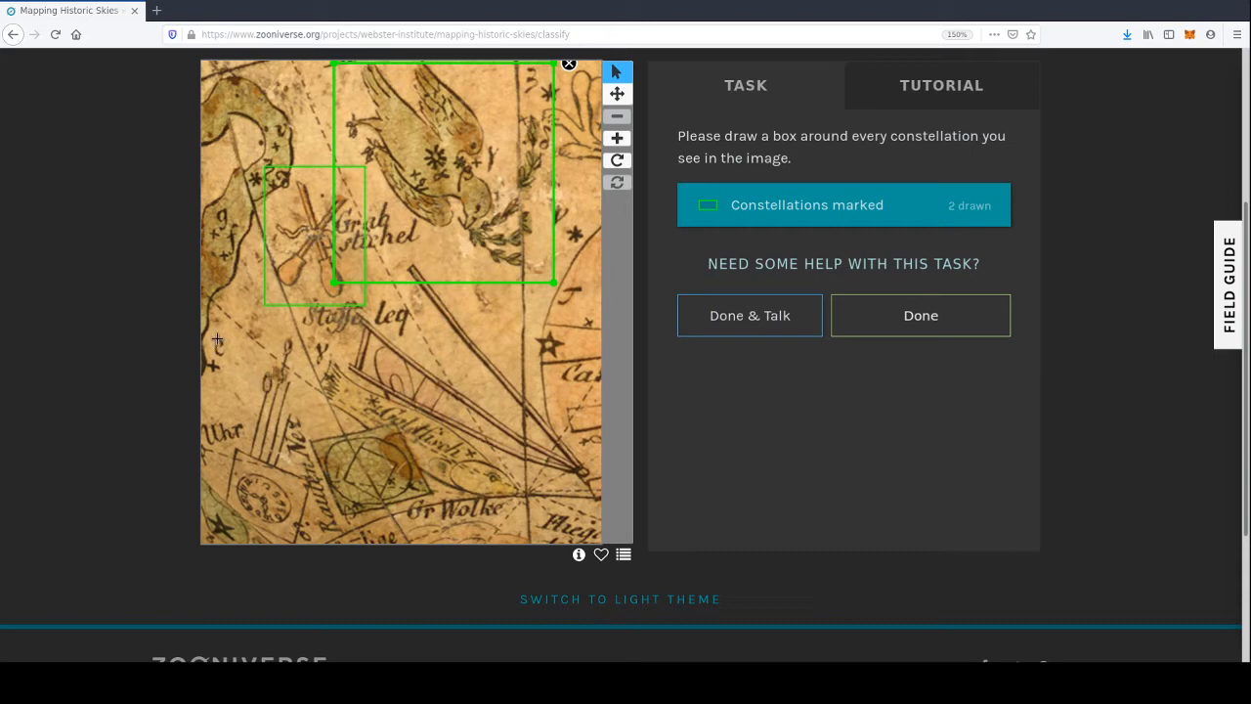
{"action": "mouse_move", "coordinate": [207, 330]}
{"action": "left_mouse_down"}
{"action": "mouse_move", "coordinate": [322, 508]}
{"action": "mouse_move", "coordinate": [329, 558]}
{"action": "left_mouse_up"}
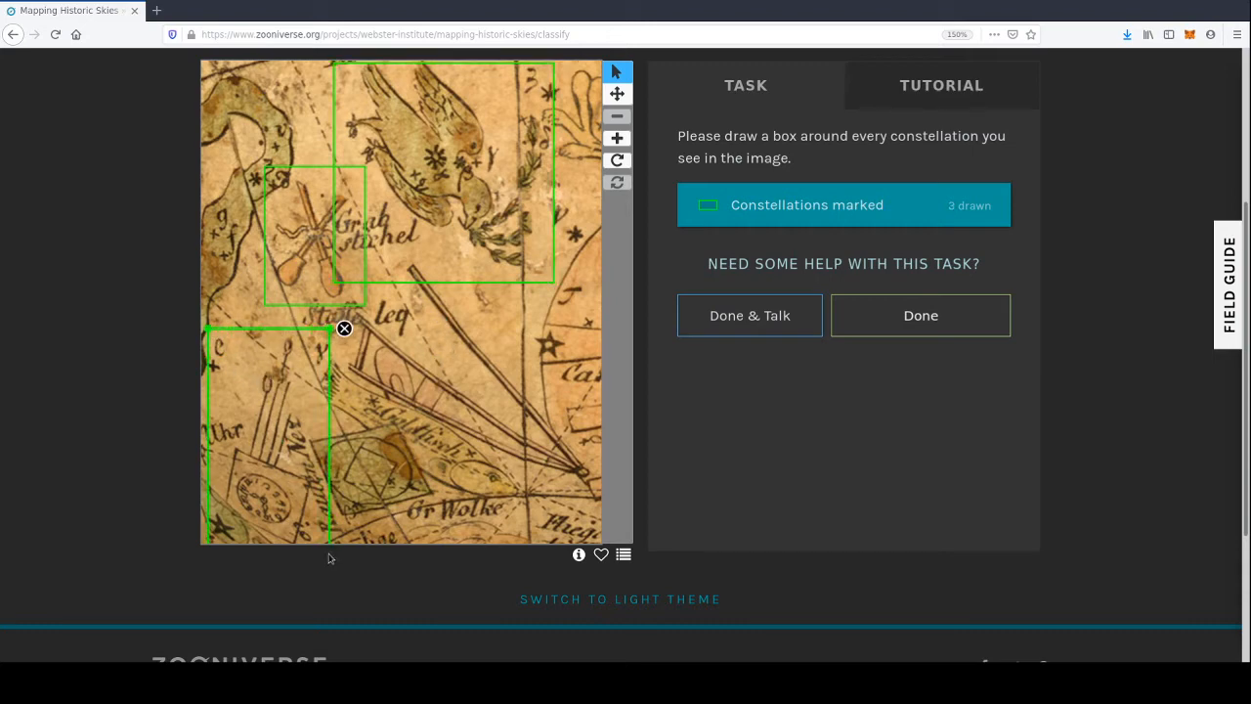
{"action": "mouse_move", "coordinate": [416, 393]}
{"action": "left_mouse_down"}
{"action": "mouse_move", "coordinate": [305, 569]}
{"action": "mouse_move", "coordinate": [298, 538]}
{"action": "left_mouse_up"}
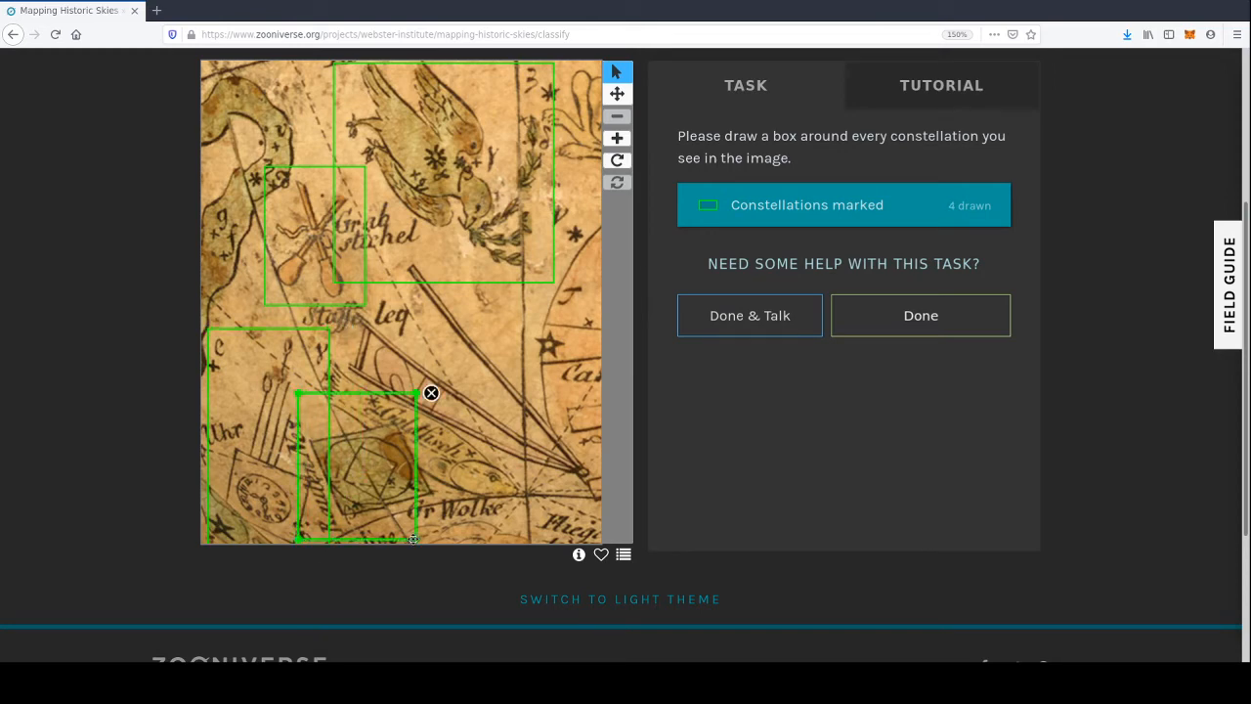
{"action": "left_click_drag", "start_coordinate": [416, 393], "coordinate": [437, 393]}
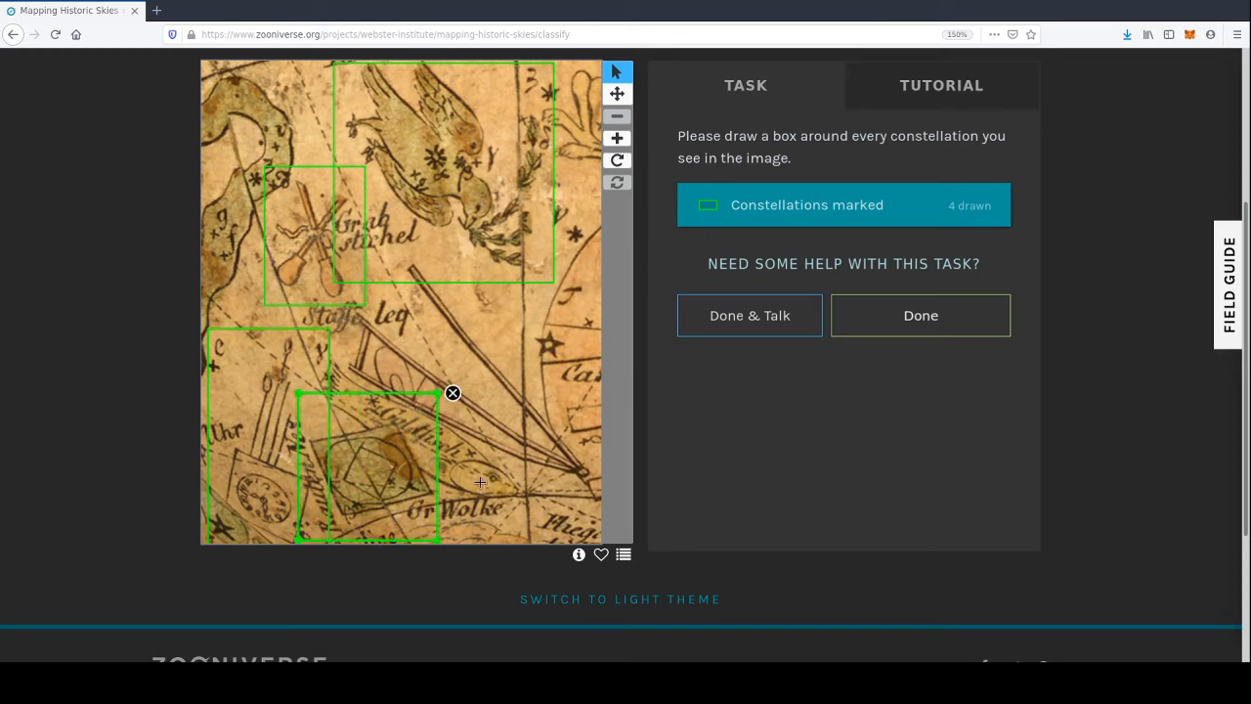
- Draw boxes around the goldfish and the long-legged easel, overlapping the net's box, and submit the chart
{"action": "mouse_move", "coordinate": [516, 536]}
{"action": "left_mouse_down"}
{"action": "mouse_move", "coordinate": [264, 376]}
{"action": "mouse_move", "coordinate": [308, 352]}
{"action": "left_mouse_up"}
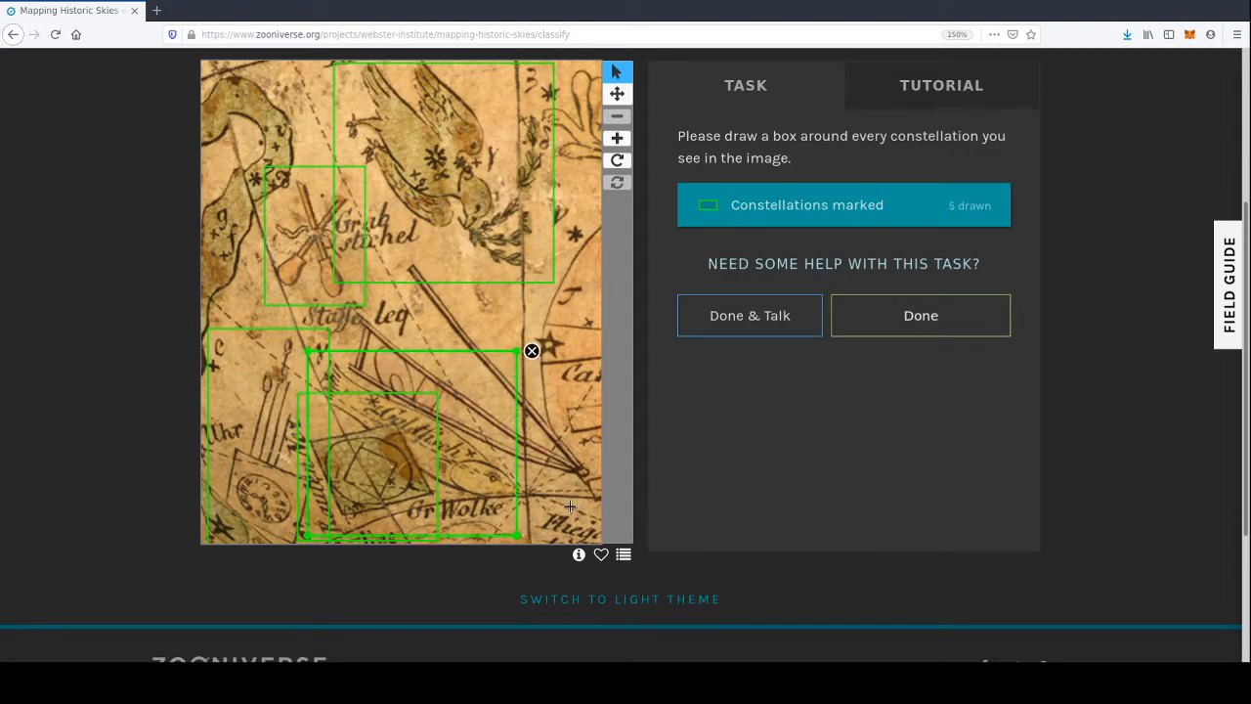
{"action": "mouse_move", "coordinate": [587, 522]}
{"action": "left_mouse_down"}
{"action": "mouse_move", "coordinate": [328, 282]}
{"action": "mouse_move", "coordinate": [320, 259]}
{"action": "left_mouse_up"}
{"action": "left_click_drag", "start_coordinate": [591, 521], "coordinate": [595, 484]}
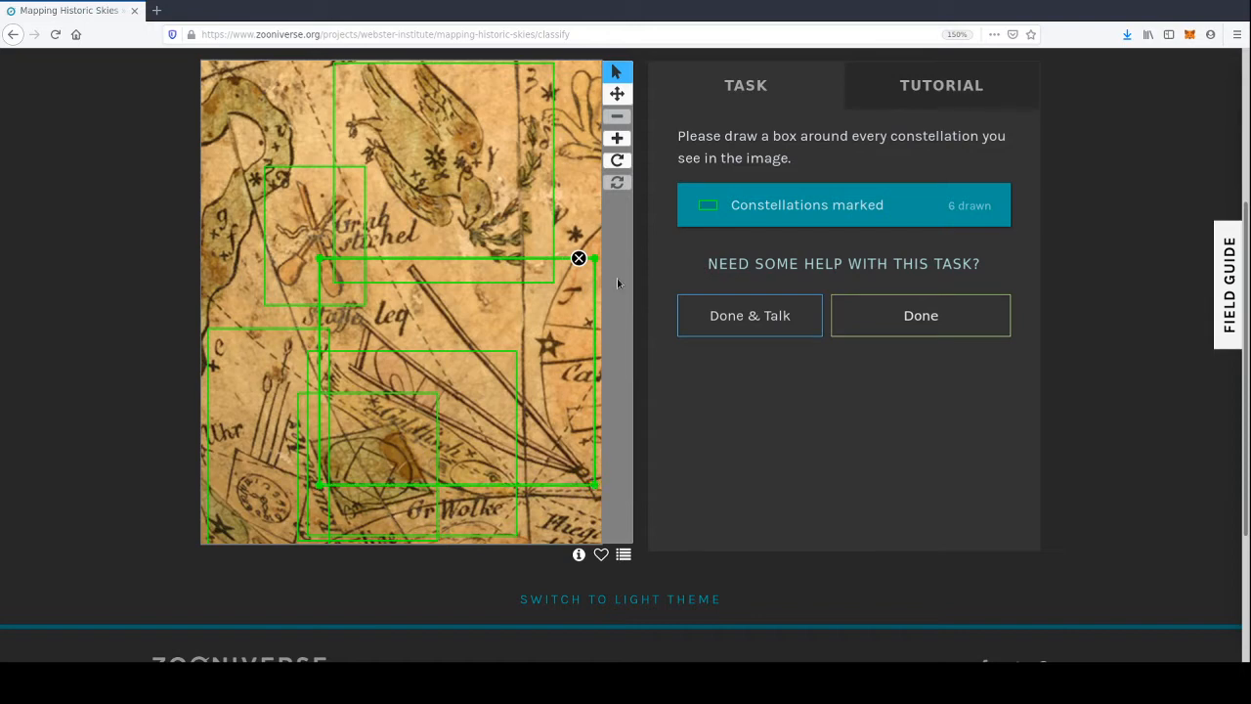
{"action": "left_click", "coordinate": [897, 318]}
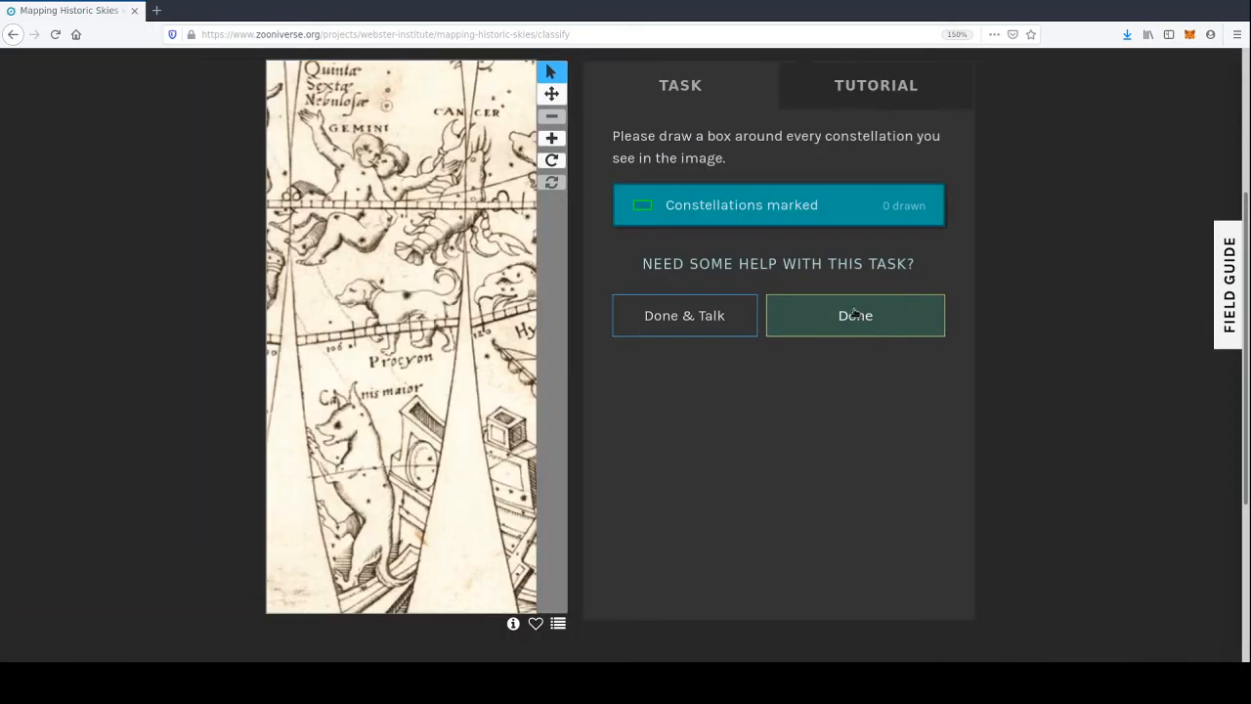
- Draw boxes around the Gemini twins, the Cancer crayfish, the small dog above Procyon and the upright Canis maior dog, and submit the chart
{"action": "mouse_move", "coordinate": [280, 96]}
{"action": "left_mouse_down"}
{"action": "mouse_move", "coordinate": [438, 287]}
{"action": "mouse_move", "coordinate": [459, 281]}
{"action": "mouse_move", "coordinate": [500, 302]}
{"action": "mouse_move", "coordinate": [405, 174]}
{"action": "mouse_move", "coordinate": [387, 112]}
{"action": "left_mouse_up"}
{"action": "left_click_drag", "start_coordinate": [504, 306], "coordinate": [532, 286]}
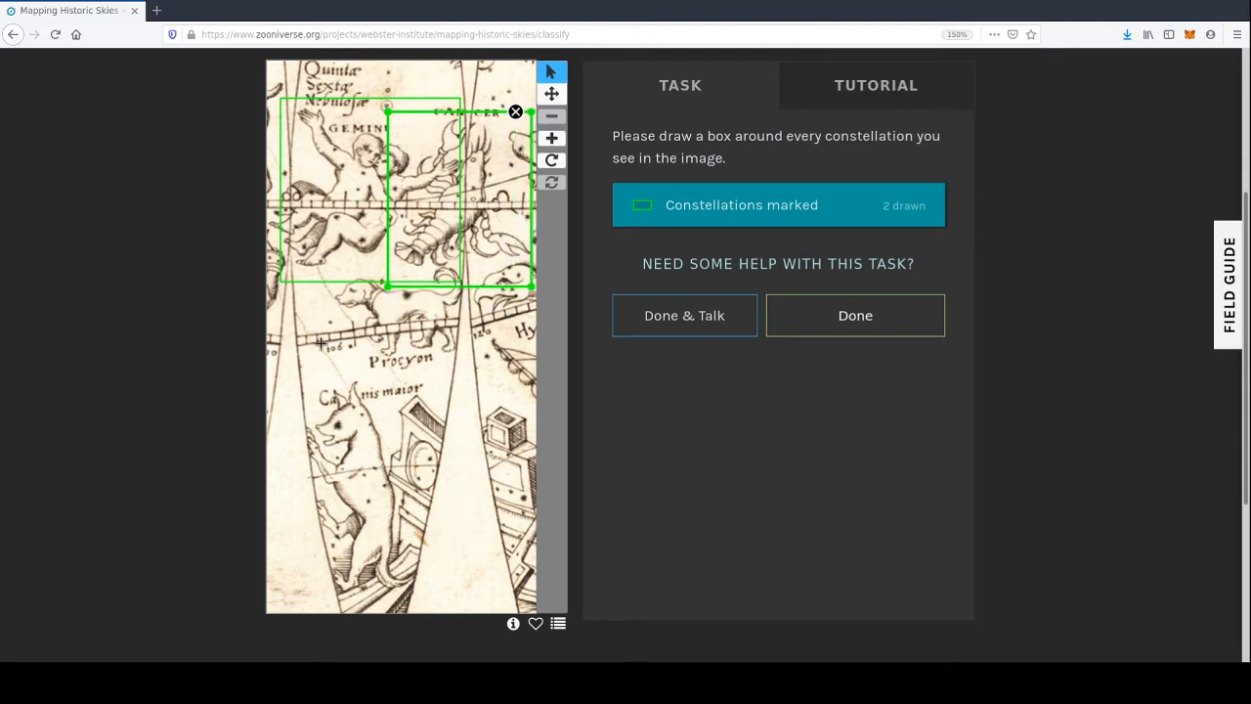
{"action": "mouse_move", "coordinate": [333, 366]}
{"action": "left_mouse_down"}
{"action": "mouse_move", "coordinate": [419, 329]}
{"action": "mouse_move", "coordinate": [475, 267]}
{"action": "mouse_move", "coordinate": [466, 259]}
{"action": "left_mouse_up"}
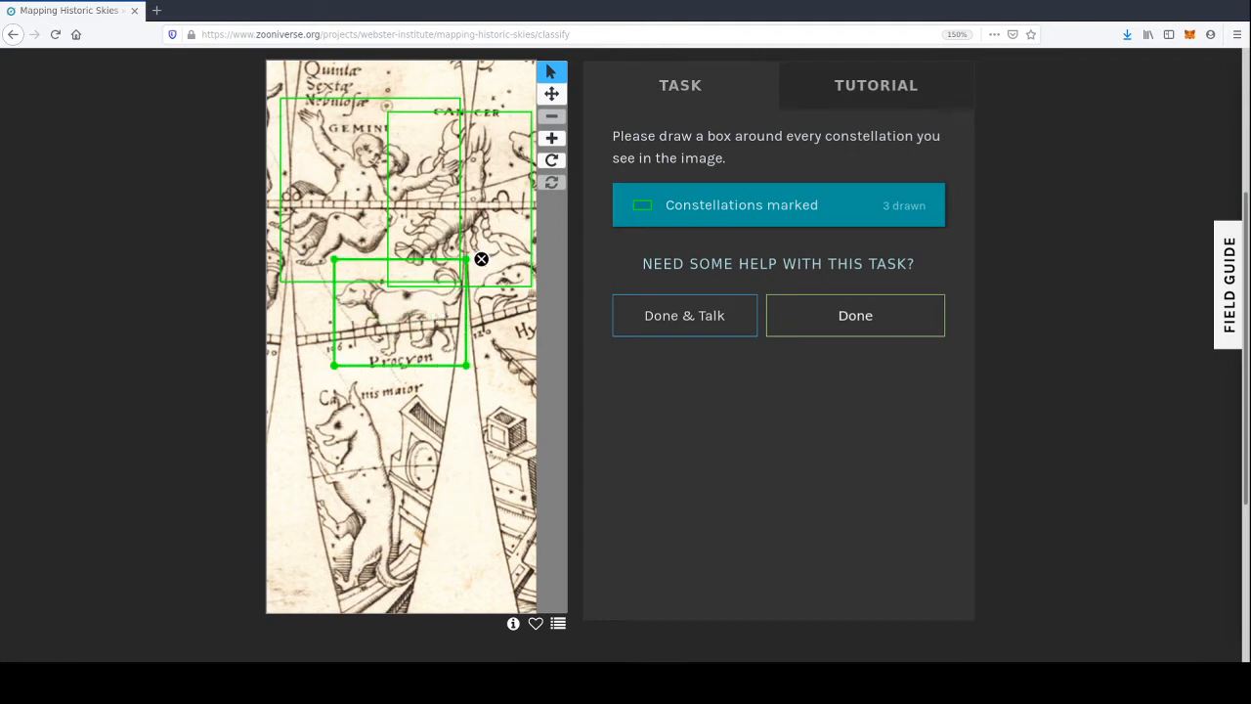
{"action": "mouse_move", "coordinate": [306, 375]}
{"action": "left_mouse_down"}
{"action": "mouse_move", "coordinate": [405, 528]}
{"action": "mouse_move", "coordinate": [433, 606]}
{"action": "left_mouse_up"}
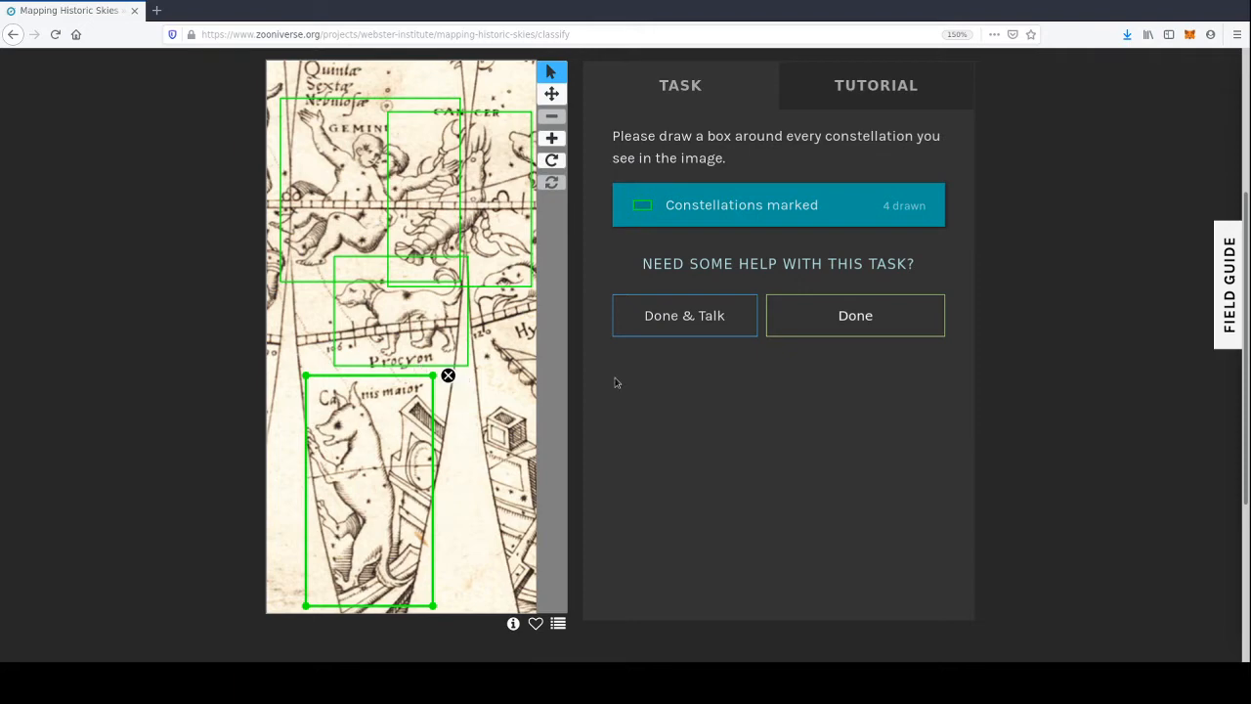
{"action": "left_click", "coordinate": [860, 324]}
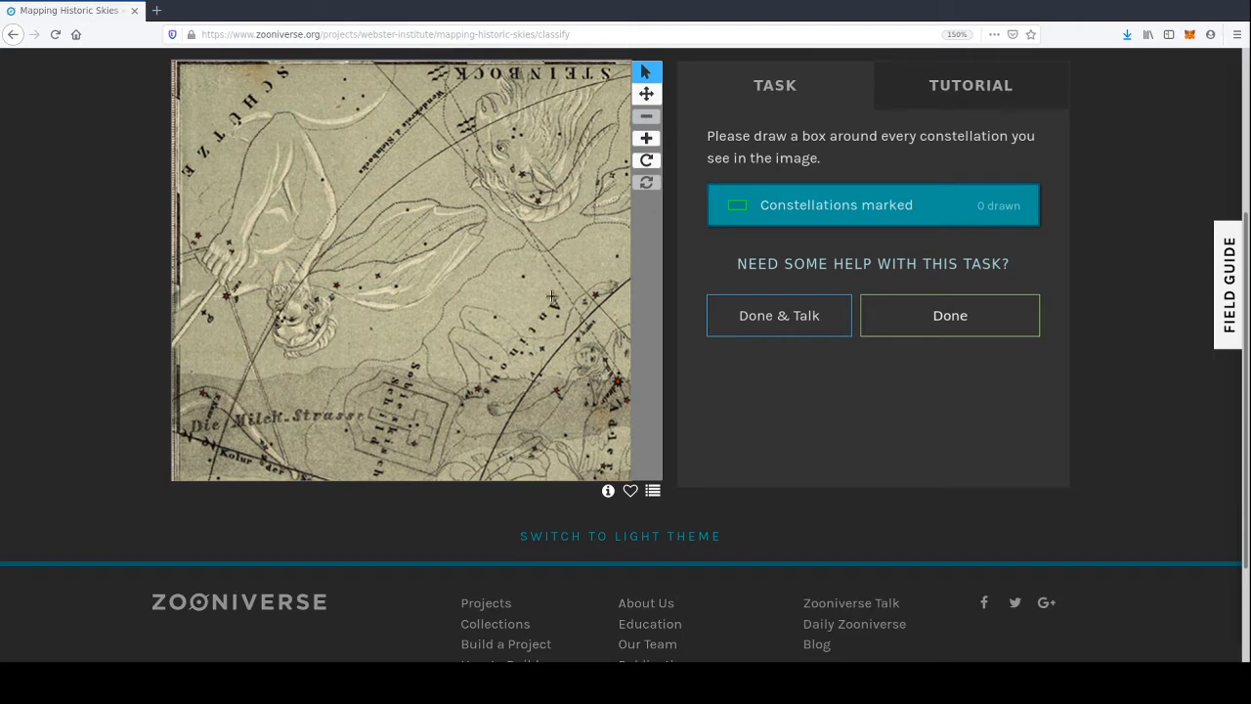
- Draw boxes around the Schütze archer, the Steinbock figure, the Antinous figure and the shield below the archer, and submit the chart
{"action": "mouse_move", "coordinate": [498, 356]}
{"action": "left_mouse_down"}
{"action": "mouse_move", "coordinate": [173, 126]}
{"action": "mouse_move", "coordinate": [150, 59]}
{"action": "left_mouse_up"}
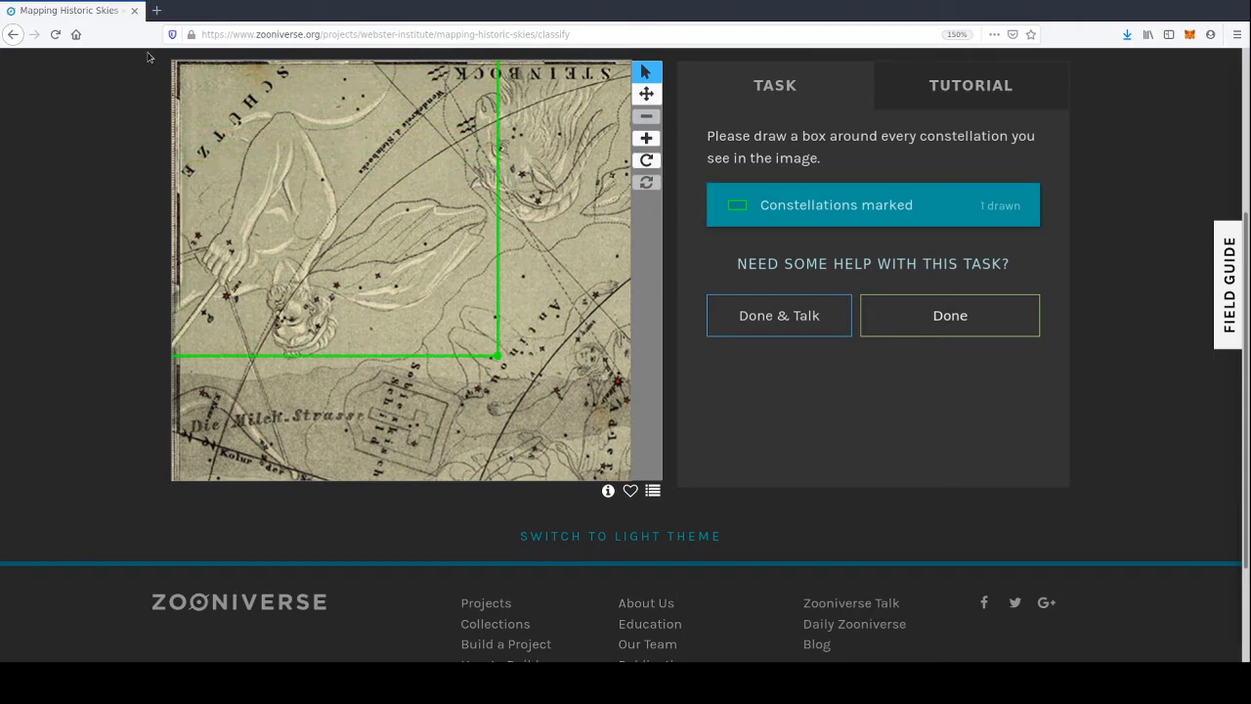
{"action": "left_click_drag", "start_coordinate": [497, 356], "coordinate": [489, 371]}
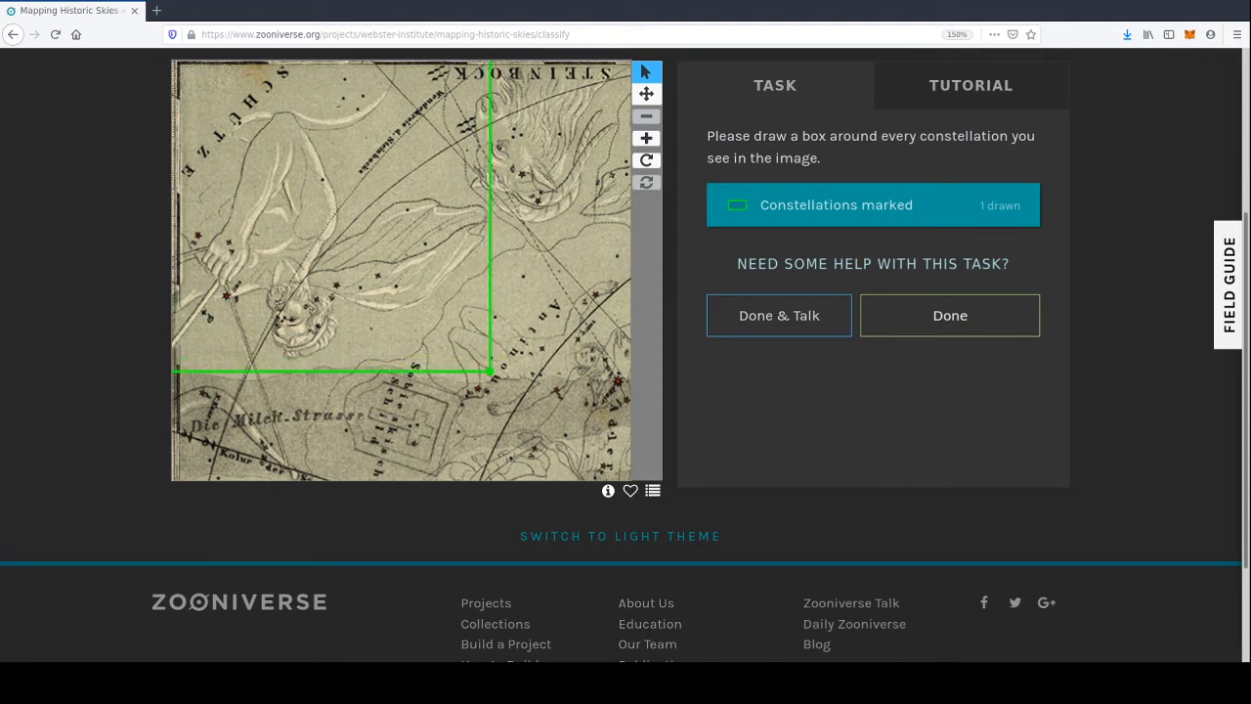
{"action": "mouse_move", "coordinate": [611, 253]}
{"action": "left_mouse_down"}
{"action": "mouse_move", "coordinate": [494, 172]}
{"action": "mouse_move", "coordinate": [381, 54]}
{"action": "mouse_move", "coordinate": [451, 74]}
{"action": "mouse_move", "coordinate": [440, 61]}
{"action": "left_mouse_up"}
{"action": "left_click_drag", "start_coordinate": [613, 255], "coordinate": [628, 251]}
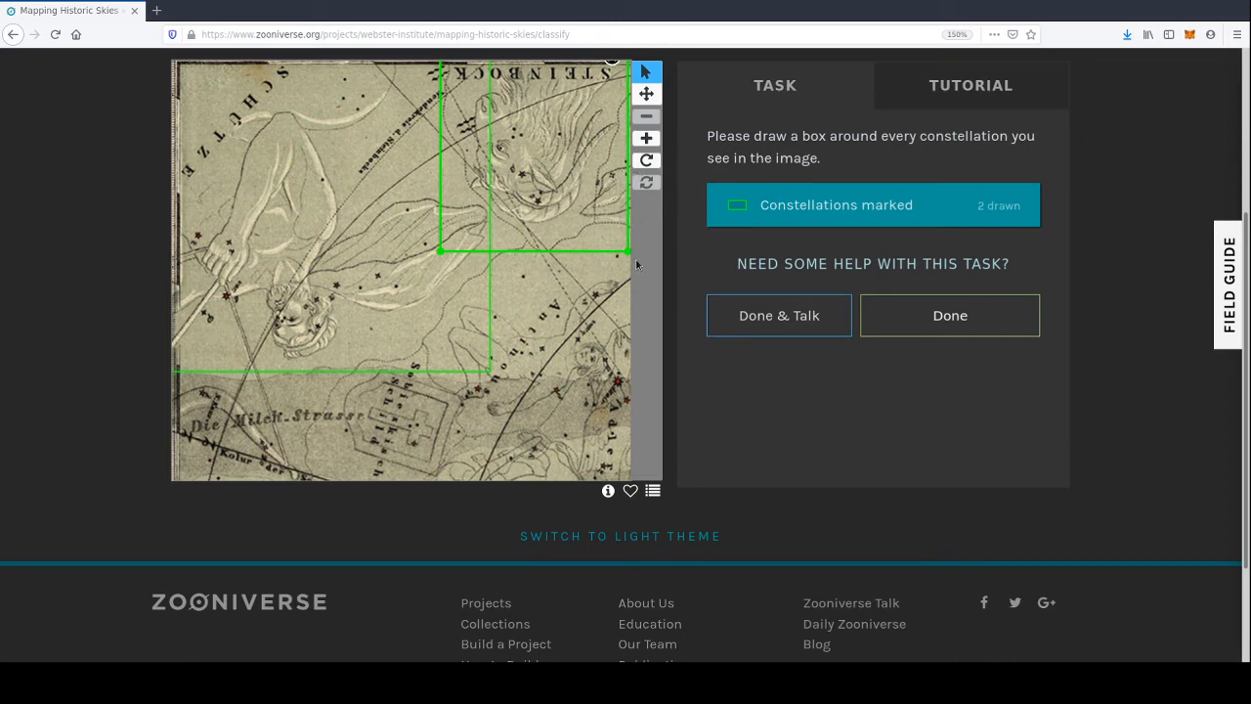
{"action": "mouse_move", "coordinate": [622, 265]}
{"action": "left_mouse_down"}
{"action": "mouse_move", "coordinate": [516, 315]}
{"action": "mouse_move", "coordinate": [446, 431]}
{"action": "left_mouse_up"}
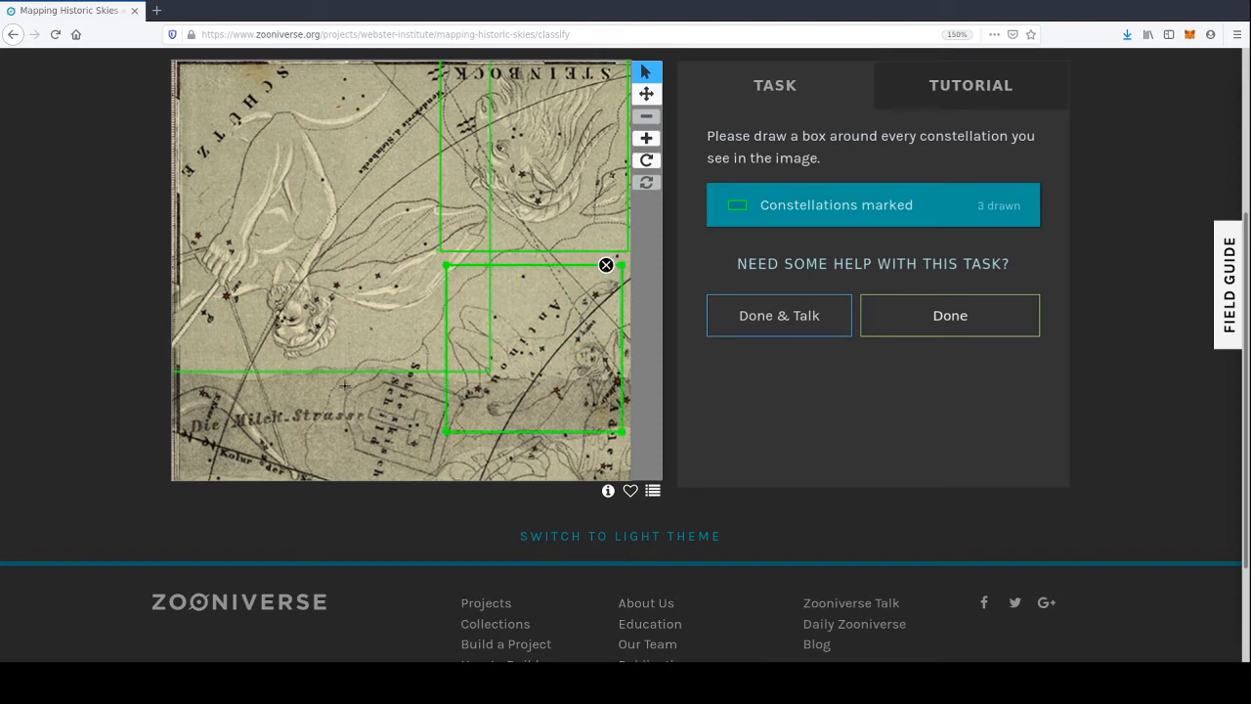
{"action": "mouse_move", "coordinate": [337, 375]}
{"action": "left_mouse_down"}
{"action": "mouse_move", "coordinate": [393, 447]}
{"action": "mouse_move", "coordinate": [446, 480]}
{"action": "mouse_move", "coordinate": [468, 474]}
{"action": "left_mouse_up"}
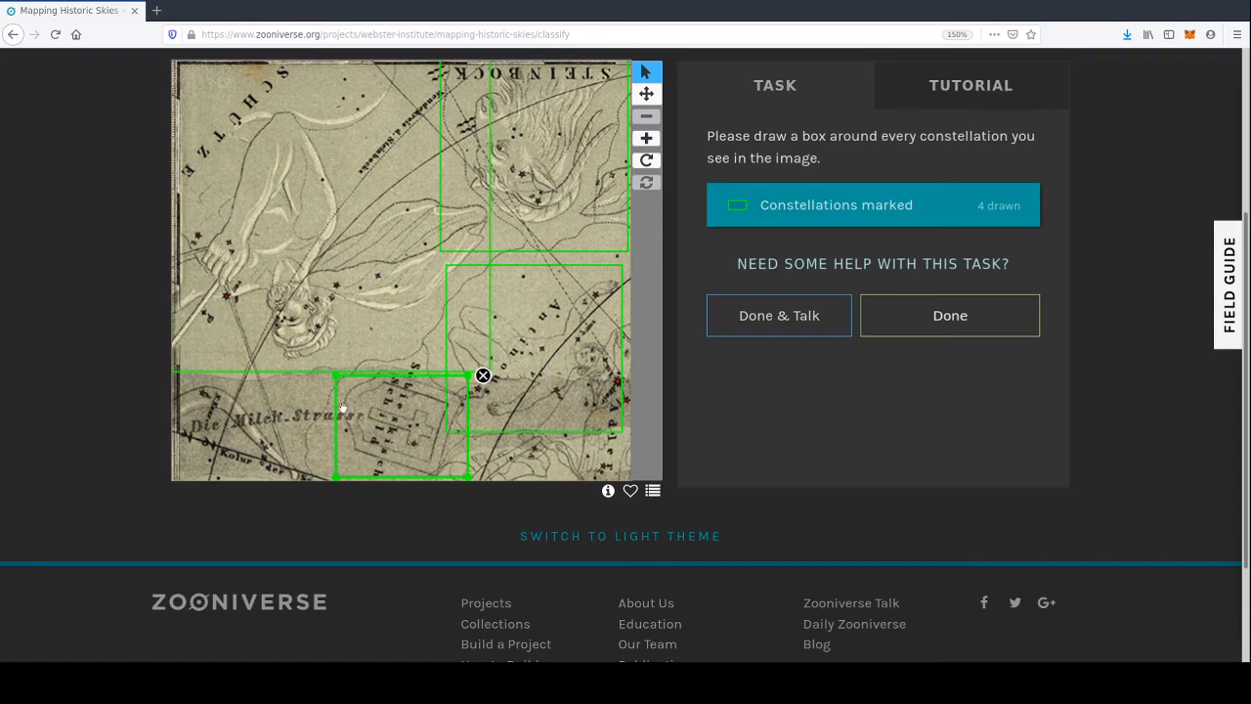
{"action": "left_click", "coordinate": [945, 319]}
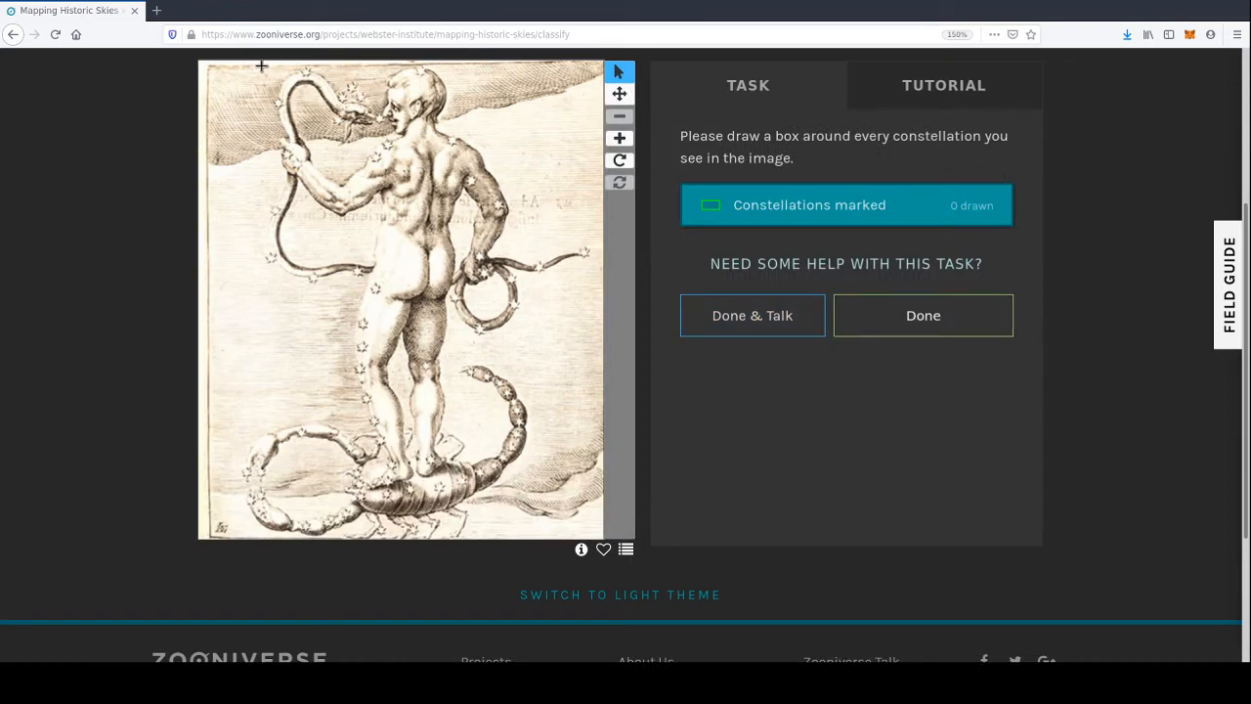
- Draw one box around the standing man holding the serpent and another around the scorpion under his feet, and submit the engraving
{"action": "mouse_move", "coordinate": [262, 66]}
{"action": "left_mouse_down"}
{"action": "mouse_move", "coordinate": [516, 290]}
{"action": "mouse_move", "coordinate": [573, 446]}
{"action": "mouse_move", "coordinate": [568, 481]}
{"action": "left_mouse_up"}
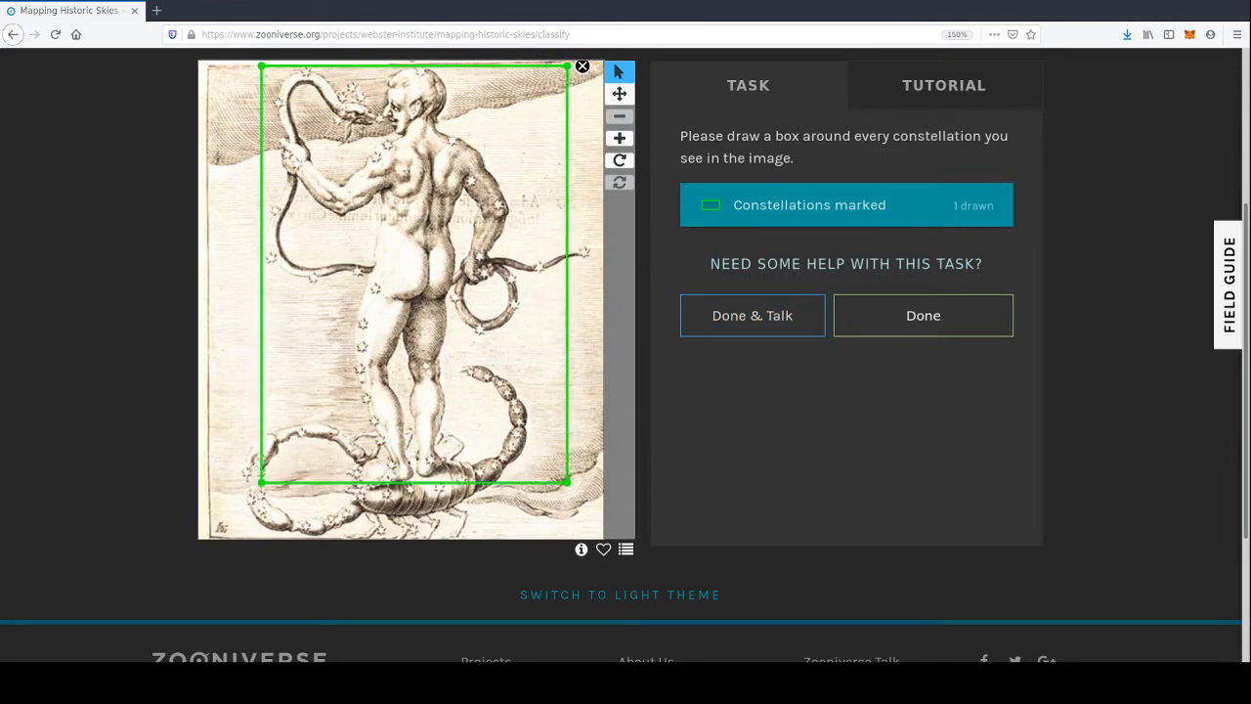
{"action": "left_click_drag", "start_coordinate": [550, 535], "coordinate": [234, 349]}
{"action": "left_click", "coordinate": [922, 315]}
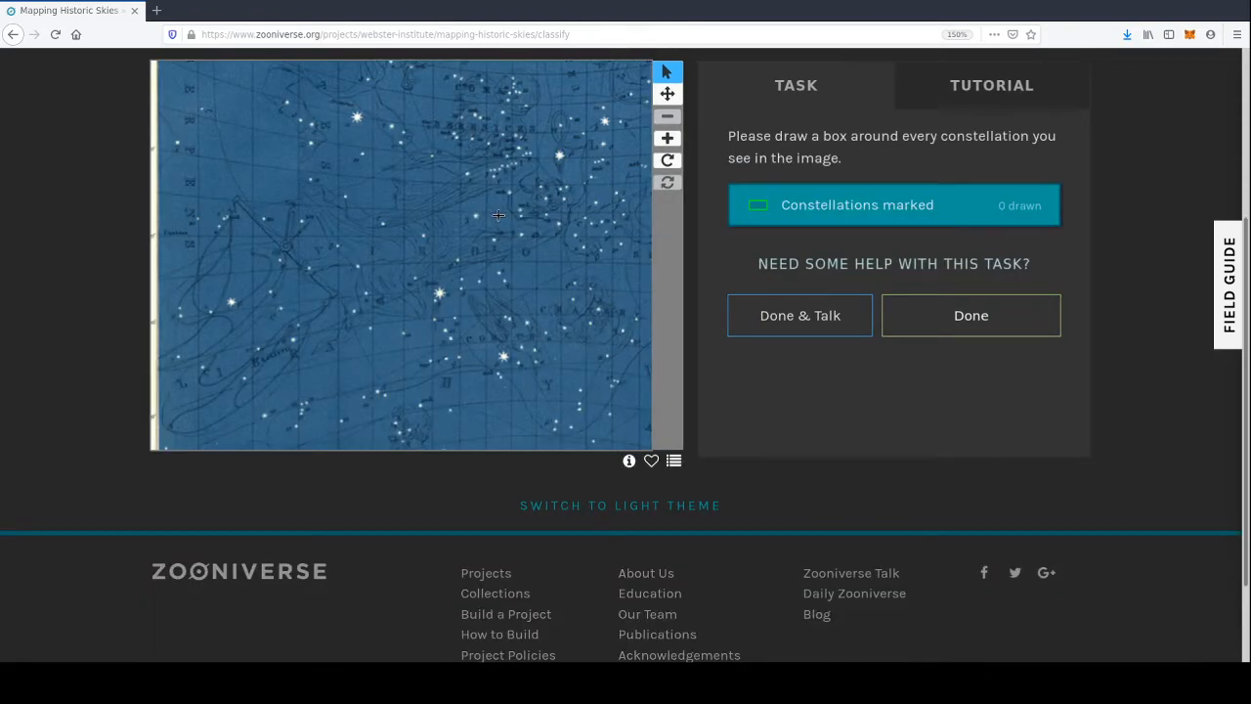
- Draw boxes around the star cluster above Virgo, the Virgo figure, the figure at the chart's right edge and Corvus, and submit the chart
{"action": "scroll", "coordinate": [723, 357], "scroll_direction": "up", "scroll_amount": 2}
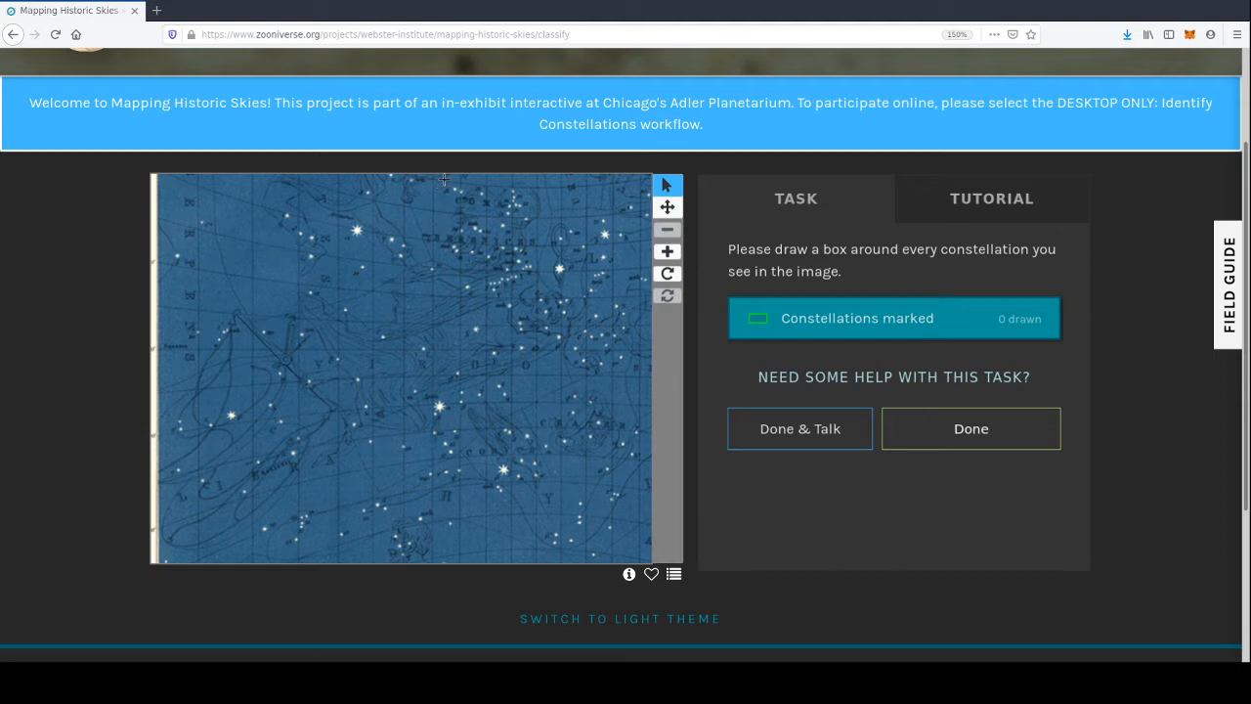
{"action": "left_click_drag", "start_coordinate": [443, 179], "coordinate": [540, 273]}
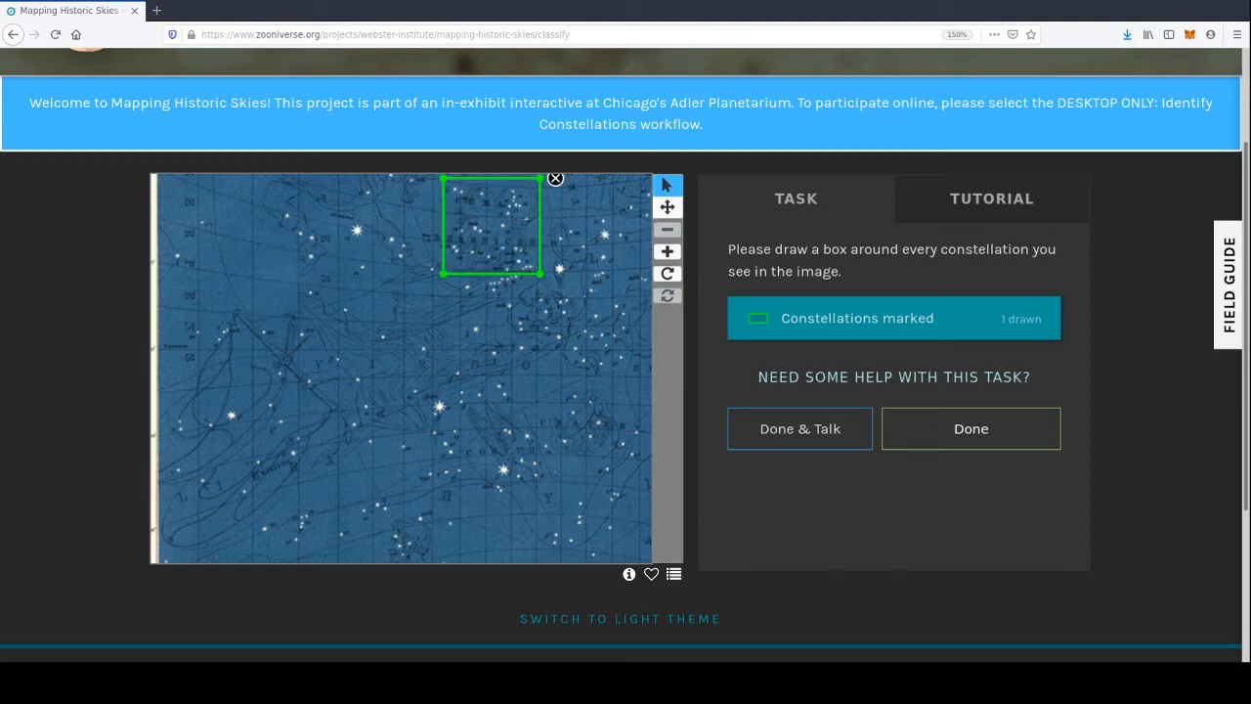
{"action": "left_click_drag", "start_coordinate": [261, 275], "coordinate": [608, 442]}
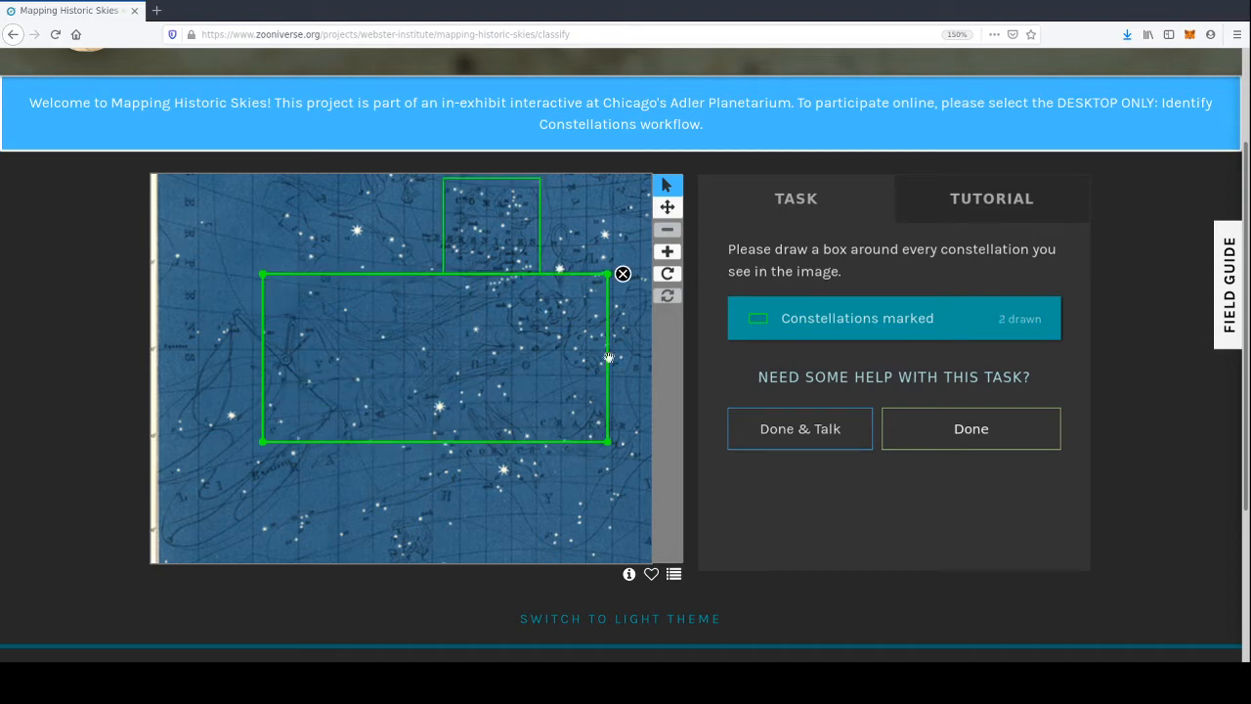
{"action": "left_click_drag", "start_coordinate": [608, 274], "coordinate": [608, 261]}
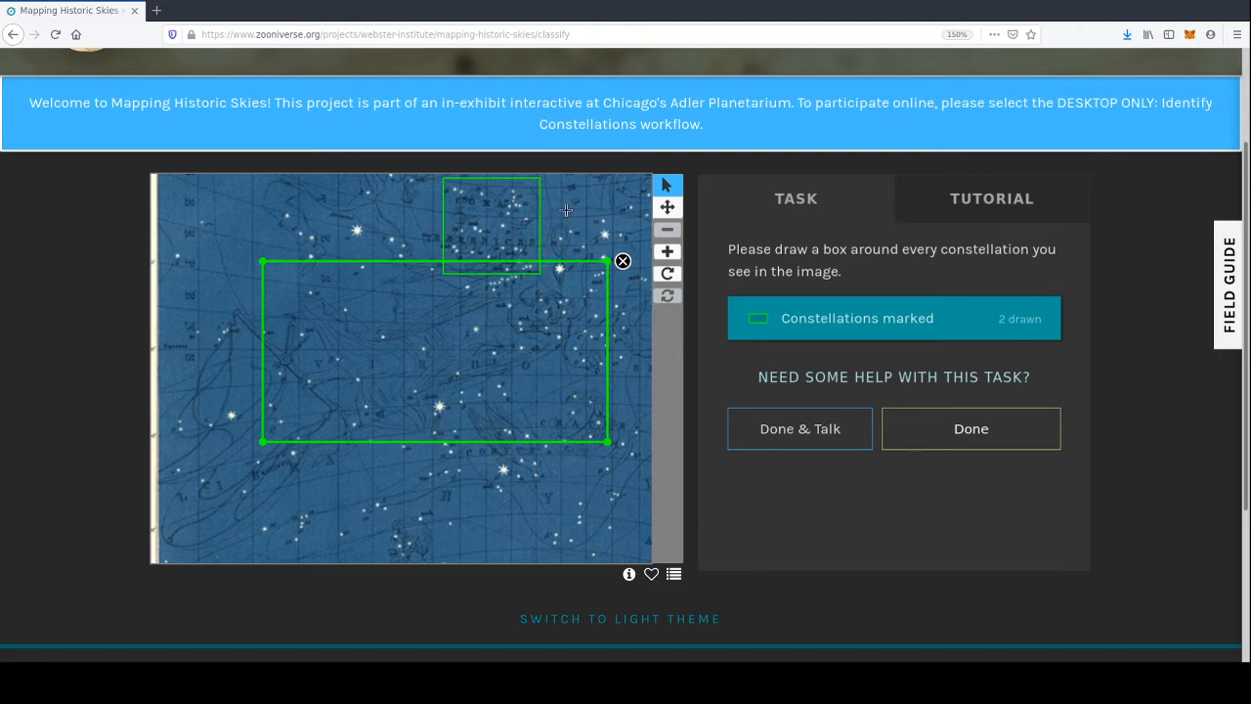
{"action": "mouse_move", "coordinate": [543, 214]}
{"action": "left_mouse_down"}
{"action": "mouse_move", "coordinate": [684, 360]}
{"action": "mouse_move", "coordinate": [681, 399]}
{"action": "mouse_move", "coordinate": [654, 383]}
{"action": "left_mouse_up"}
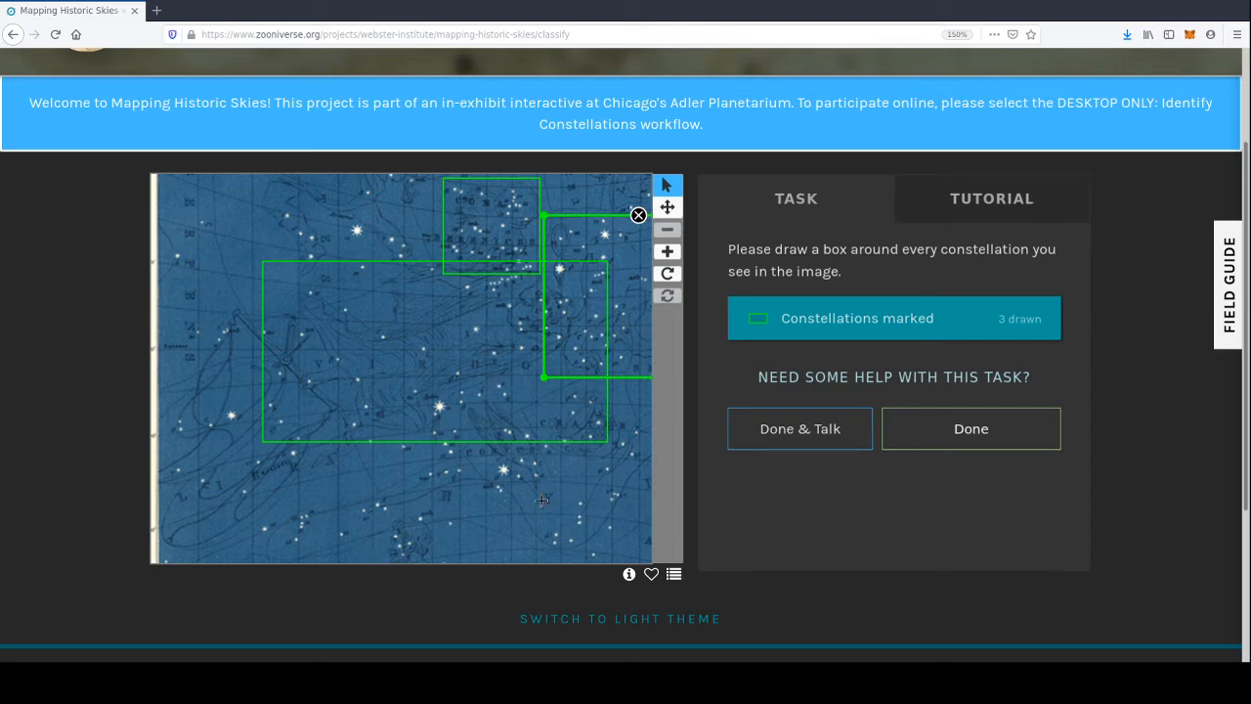
{"action": "mouse_move", "coordinate": [543, 501]}
{"action": "left_mouse_down"}
{"action": "mouse_move", "coordinate": [479, 400]}
{"action": "mouse_move", "coordinate": [456, 391]}
{"action": "left_mouse_up"}
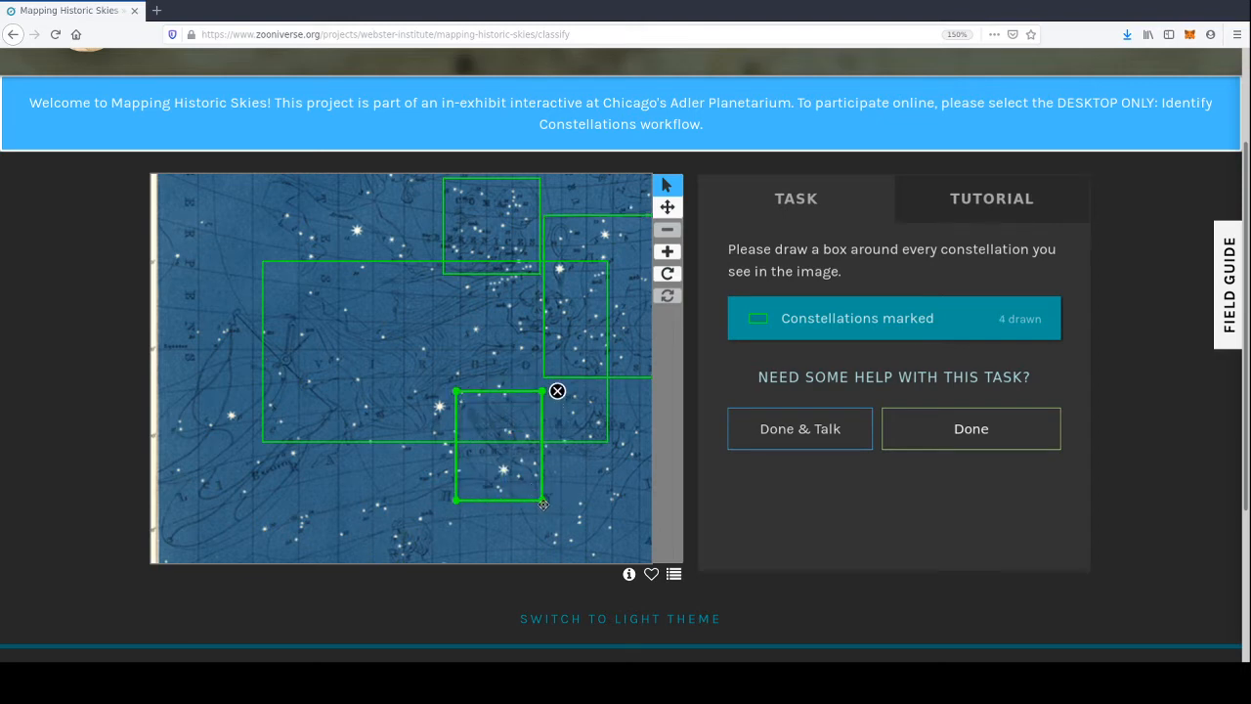
{"action": "left_click_drag", "start_coordinate": [542, 500], "coordinate": [549, 498]}
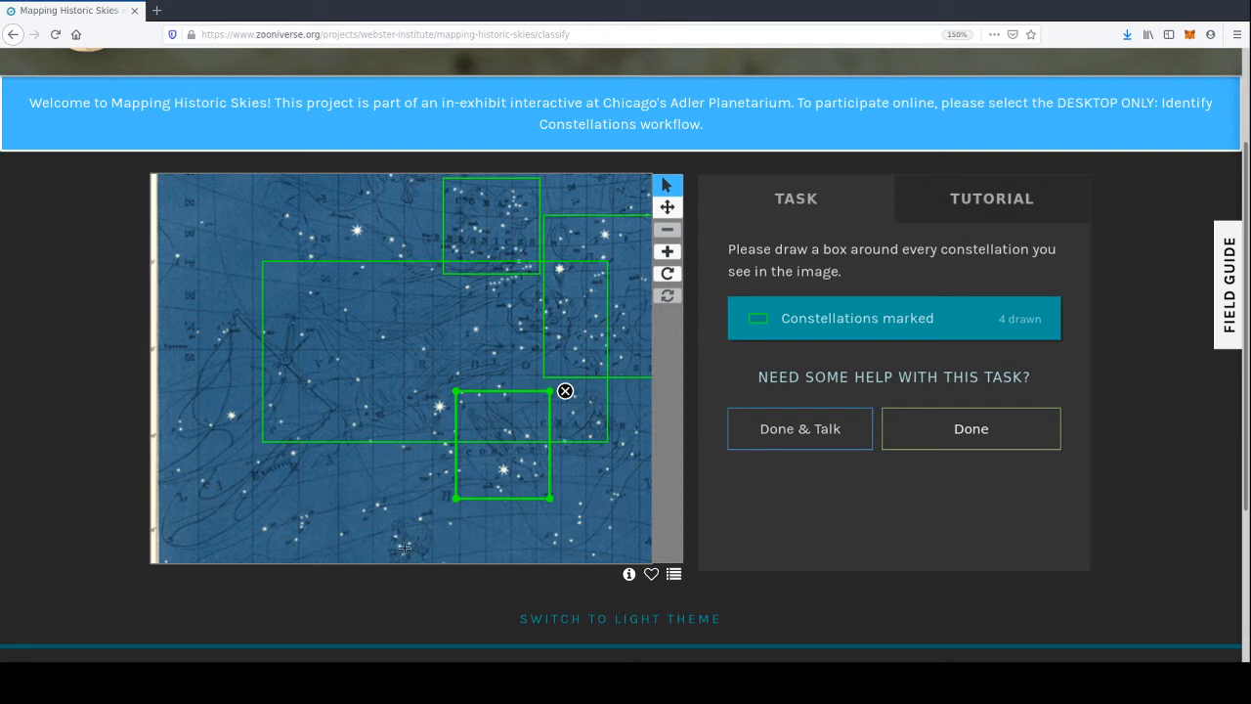
{"action": "left_click", "coordinate": [1007, 447]}
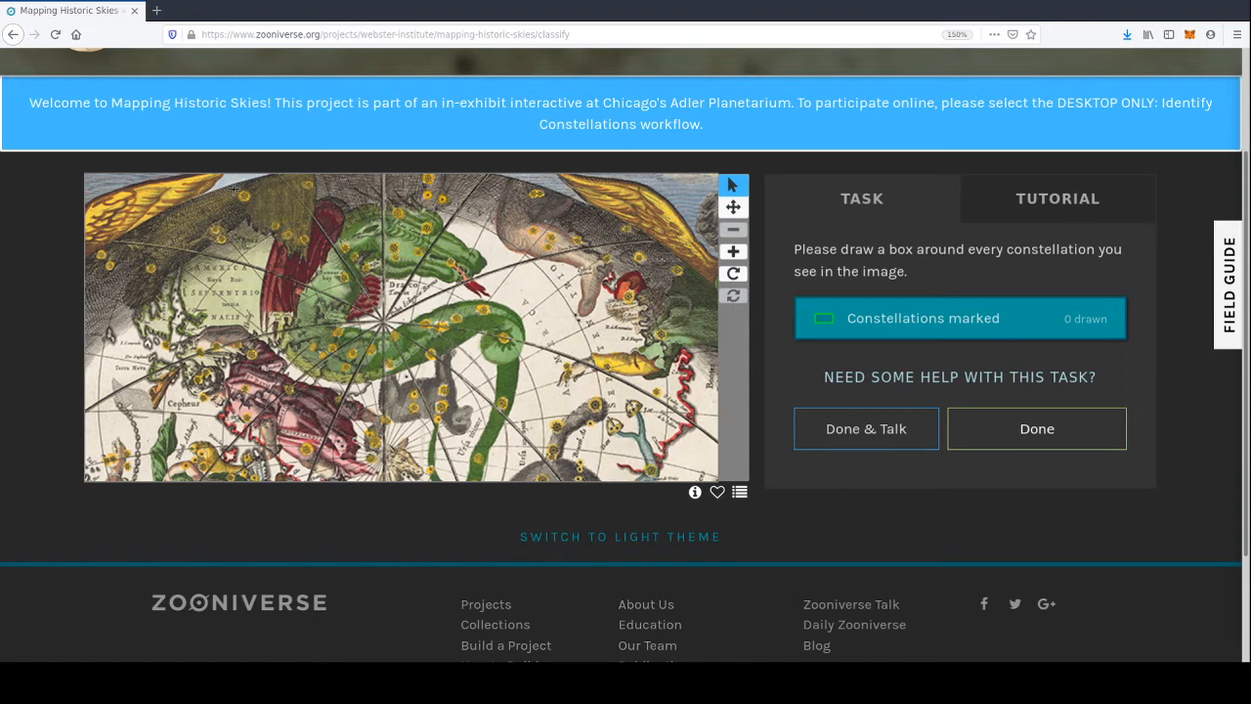
- Draw one box around the green Draco dragon and another around the Cepheus figure, and submit the chart
{"action": "mouse_move", "coordinate": [261, 189]}
{"action": "left_mouse_down"}
{"action": "mouse_move", "coordinate": [536, 427]}
{"action": "mouse_move", "coordinate": [535, 492]}
{"action": "left_mouse_up"}
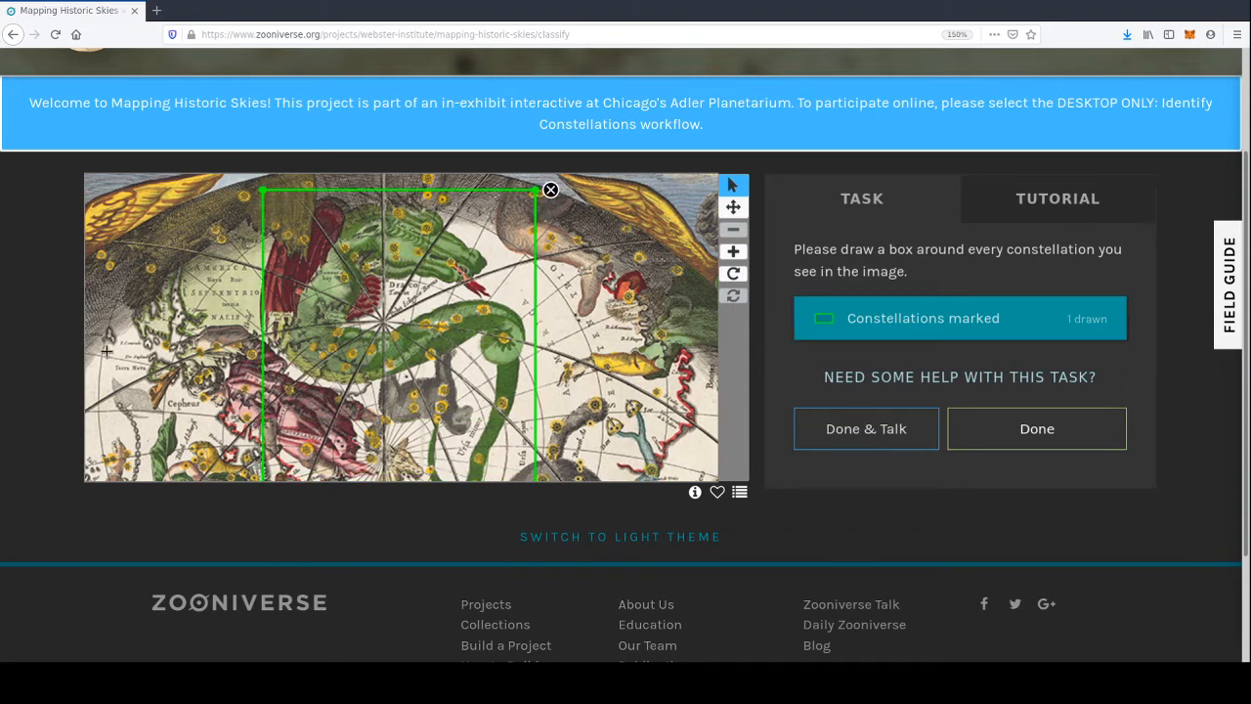
{"action": "mouse_move", "coordinate": [120, 318]}
{"action": "left_mouse_down"}
{"action": "mouse_move", "coordinate": [274, 506]}
{"action": "mouse_move", "coordinate": [380, 519]}
{"action": "mouse_move", "coordinate": [423, 497]}
{"action": "left_mouse_up"}
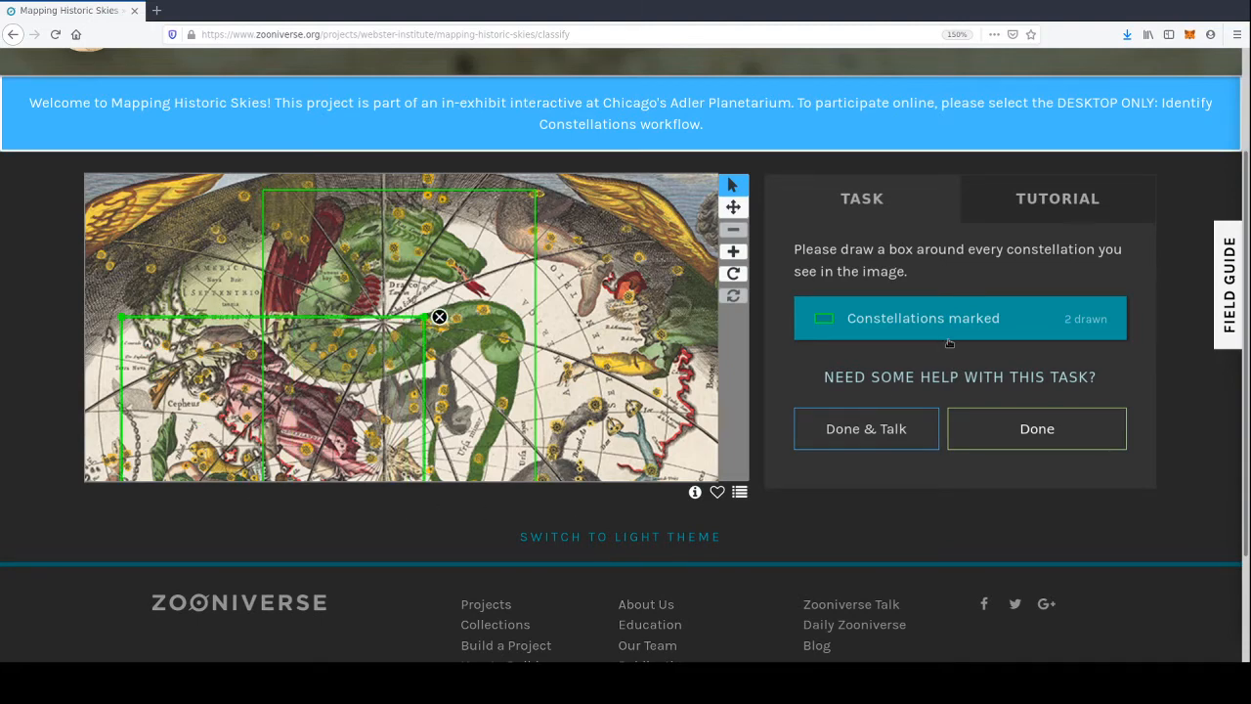
{"action": "left_click", "coordinate": [1027, 427]}
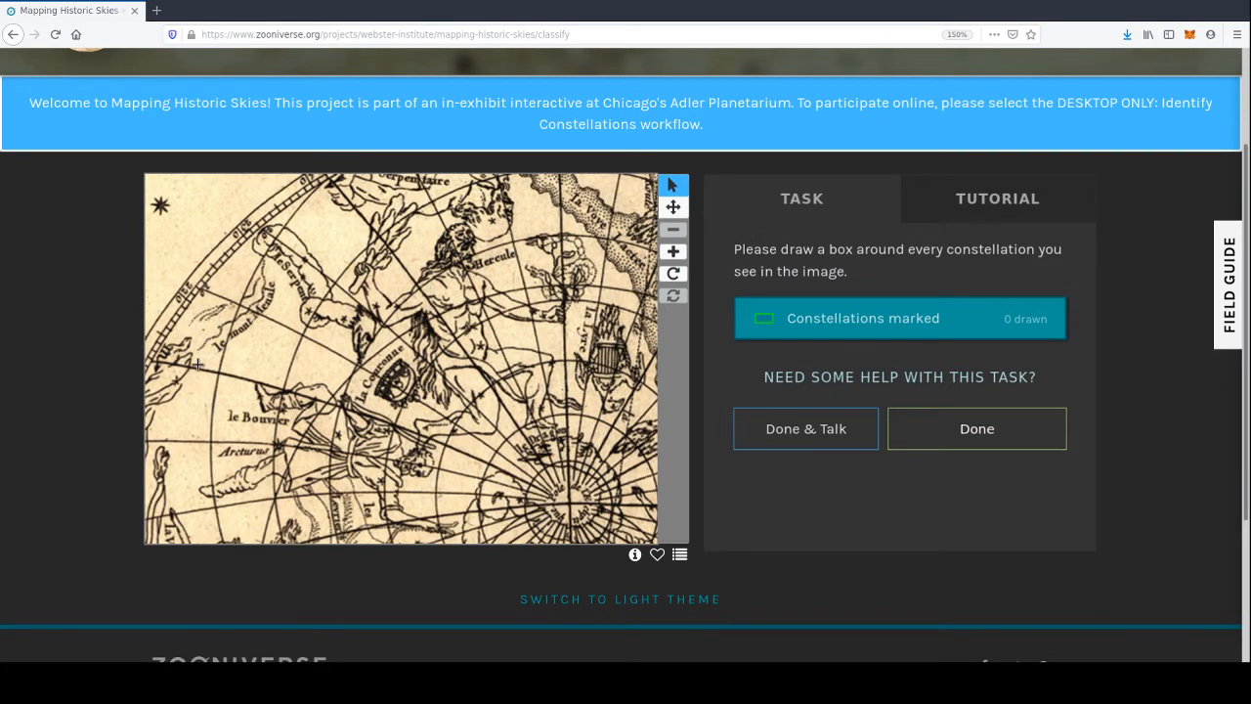
- Draw boxes around le Bouvier, Hercule, la Couronne, the lyre and the serpent beside Hercule, and submit the chart
{"action": "mouse_move", "coordinate": [198, 366]}
{"action": "left_mouse_down"}
{"action": "mouse_move", "coordinate": [433, 536]}
{"action": "mouse_move", "coordinate": [444, 525]}
{"action": "mouse_move", "coordinate": [476, 540]}
{"action": "left_mouse_up"}
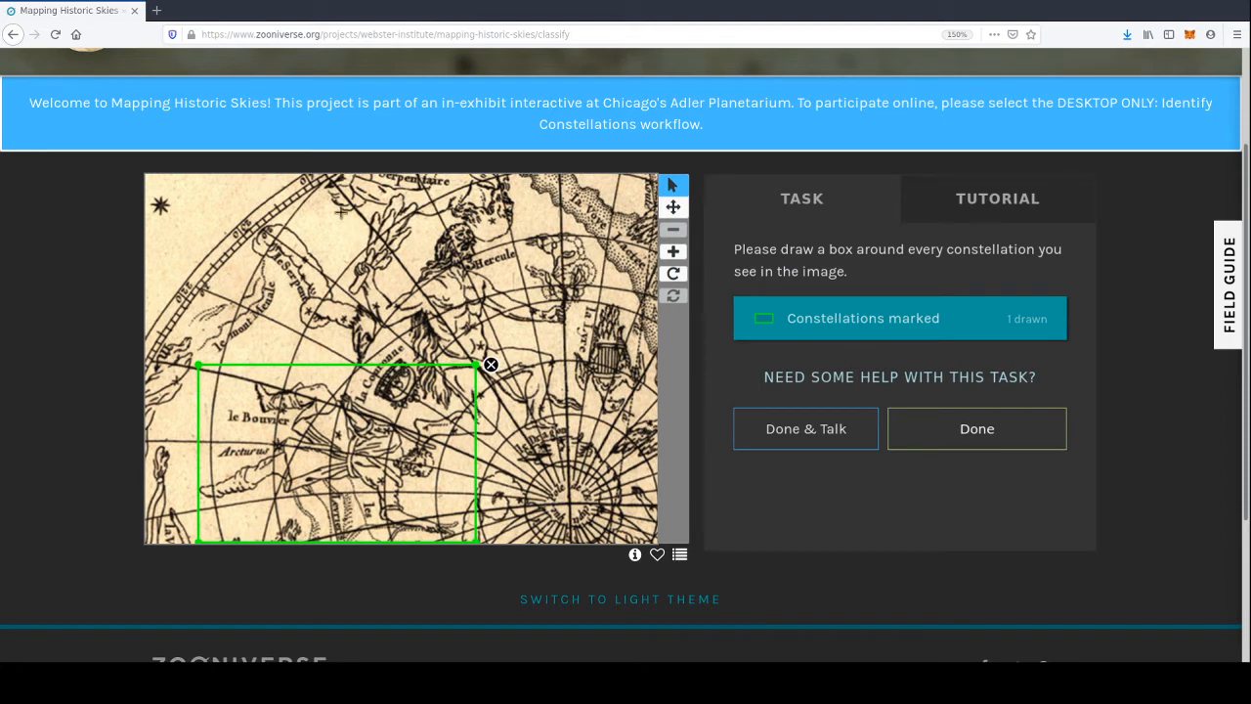
{"action": "left_click_drag", "start_coordinate": [339, 187], "coordinate": [600, 480]}
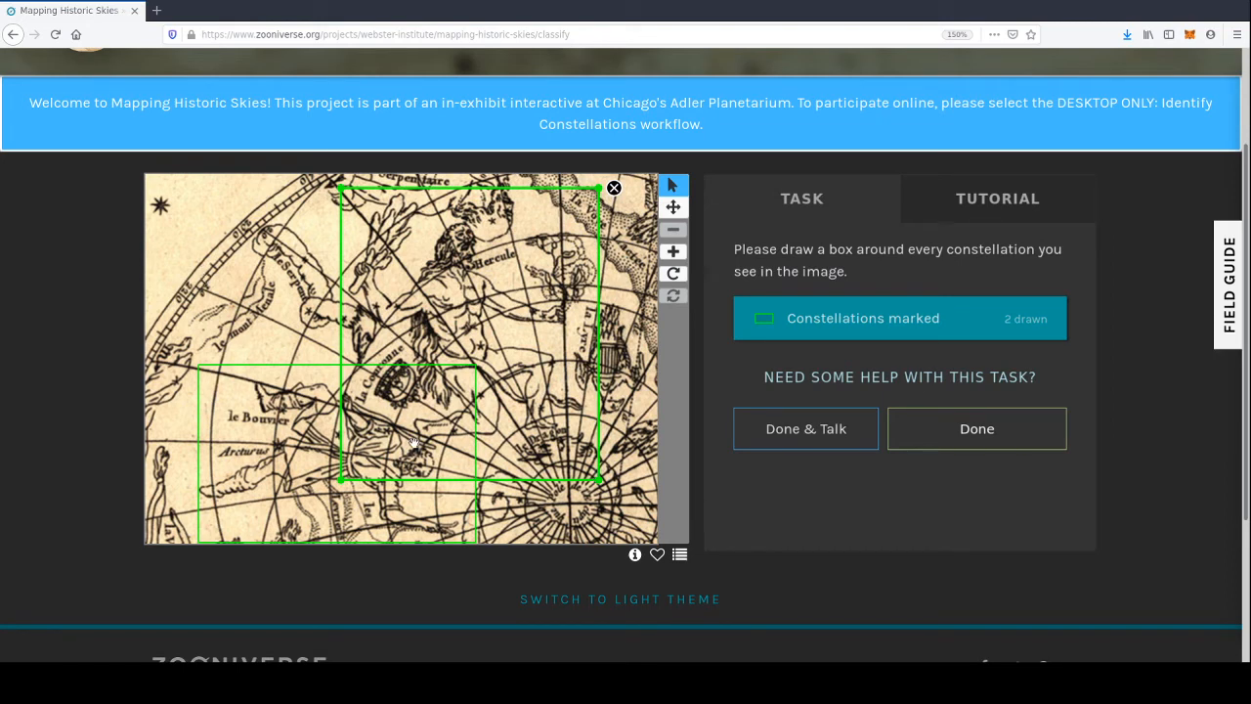
{"action": "left_click_drag", "start_coordinate": [341, 480], "coordinate": [347, 455]}
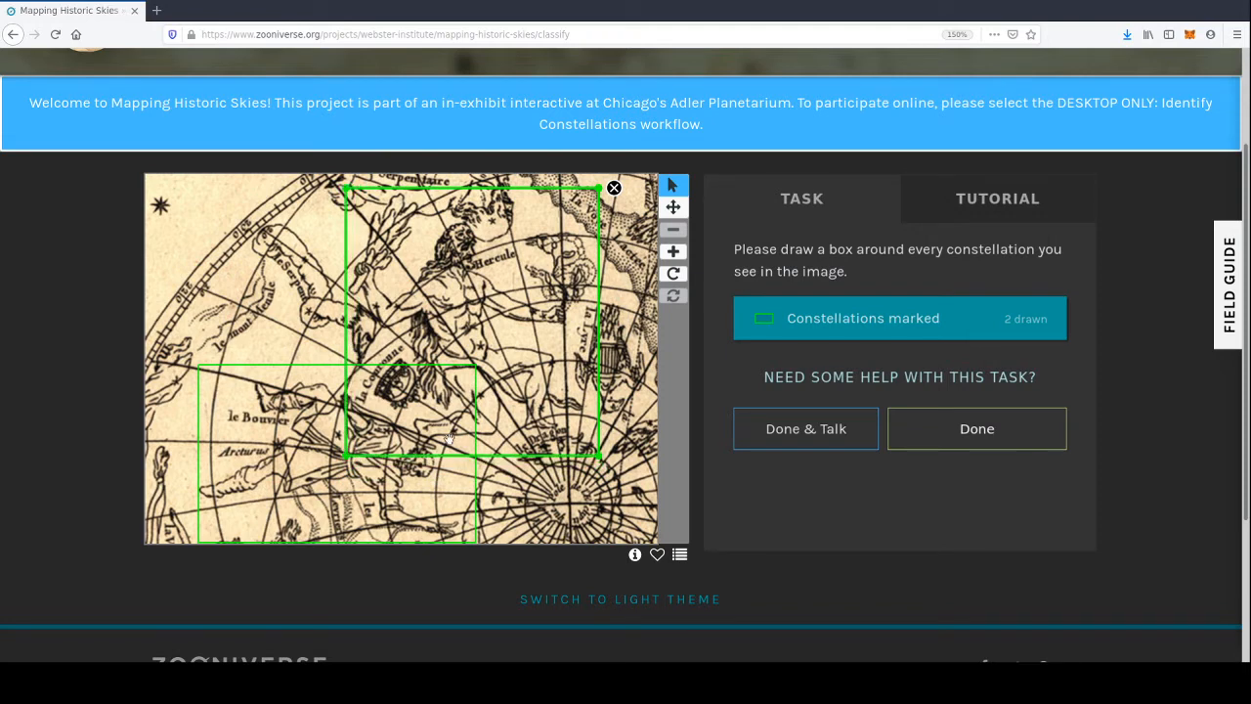
{"action": "left_click_drag", "start_coordinate": [325, 344], "coordinate": [426, 418]}
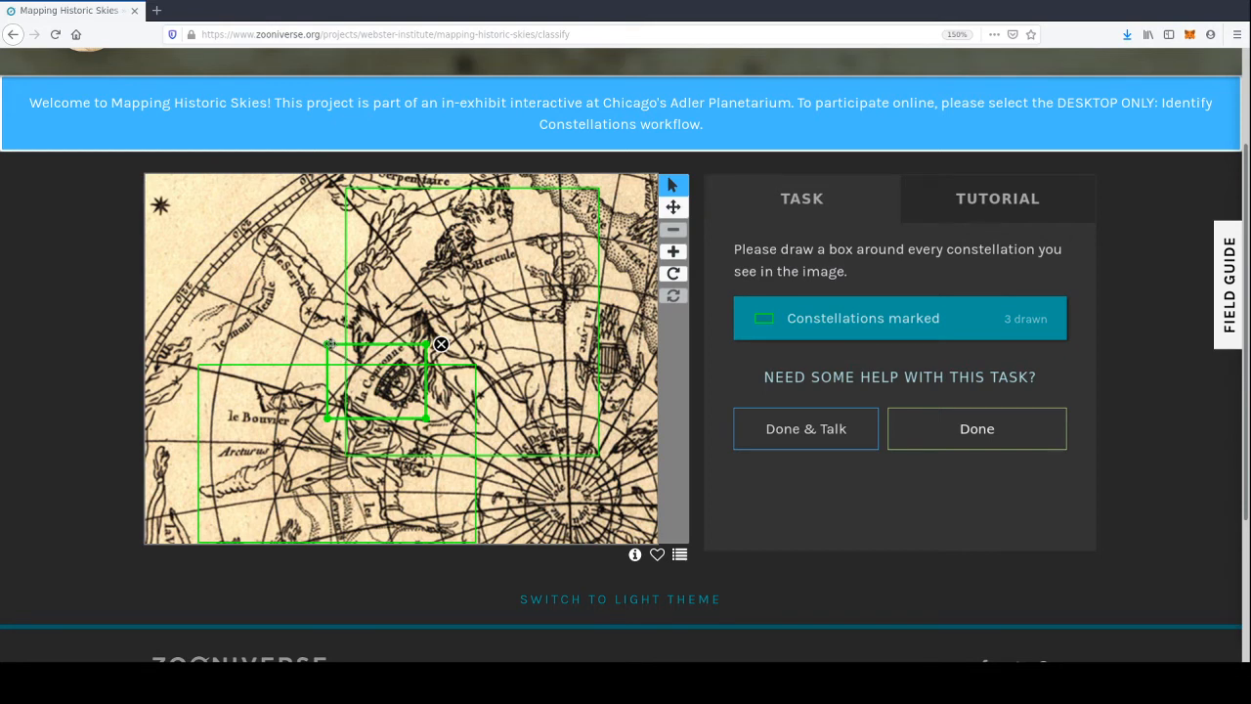
{"action": "left_click_drag", "start_coordinate": [327, 345], "coordinate": [358, 349]}
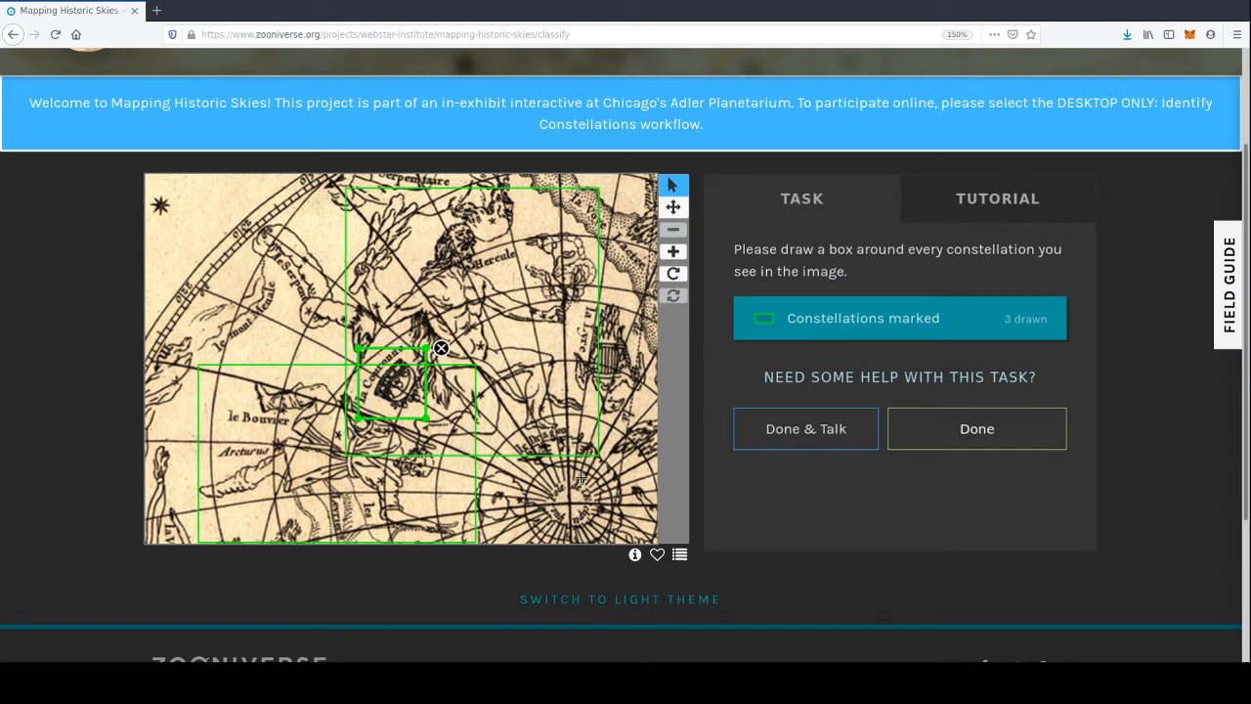
{"action": "left_click_drag", "start_coordinate": [641, 430], "coordinate": [572, 291]}
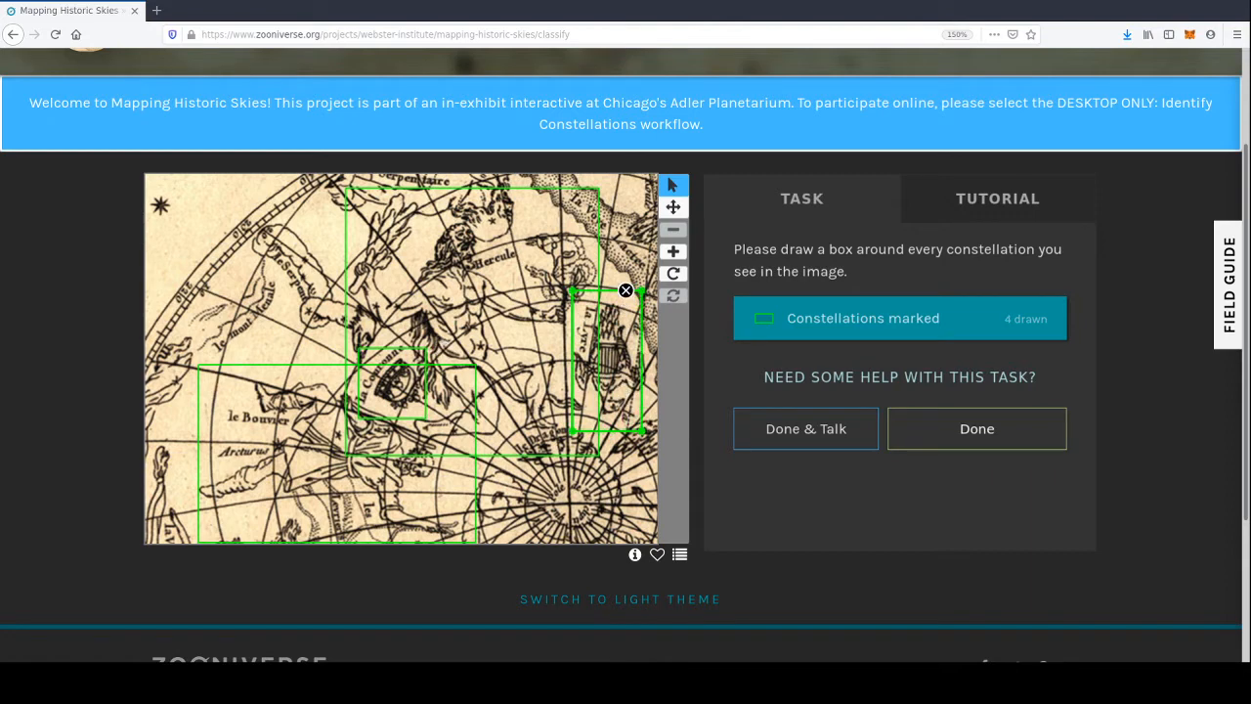
{"action": "left_click_drag", "start_coordinate": [641, 430], "coordinate": [651, 430]}
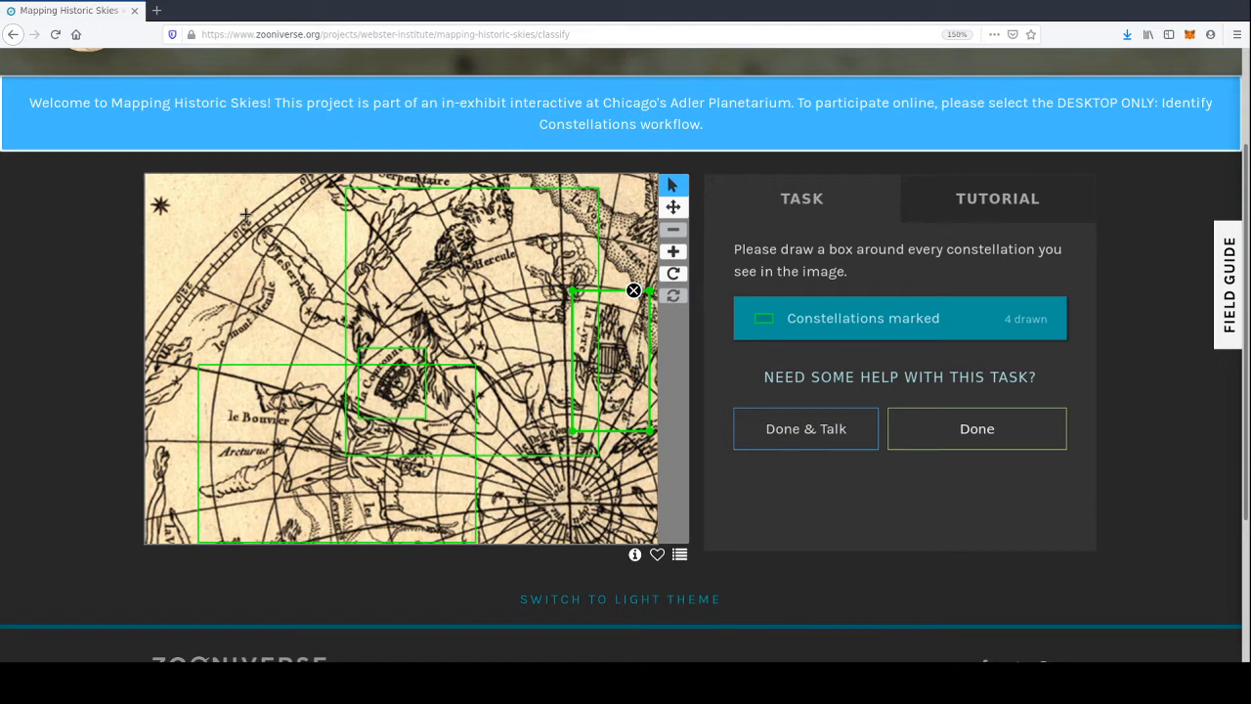
{"action": "mouse_move", "coordinate": [244, 213]}
{"action": "left_mouse_down"}
{"action": "mouse_move", "coordinate": [362, 357]}
{"action": "mouse_move", "coordinate": [389, 368]}
{"action": "left_mouse_up"}
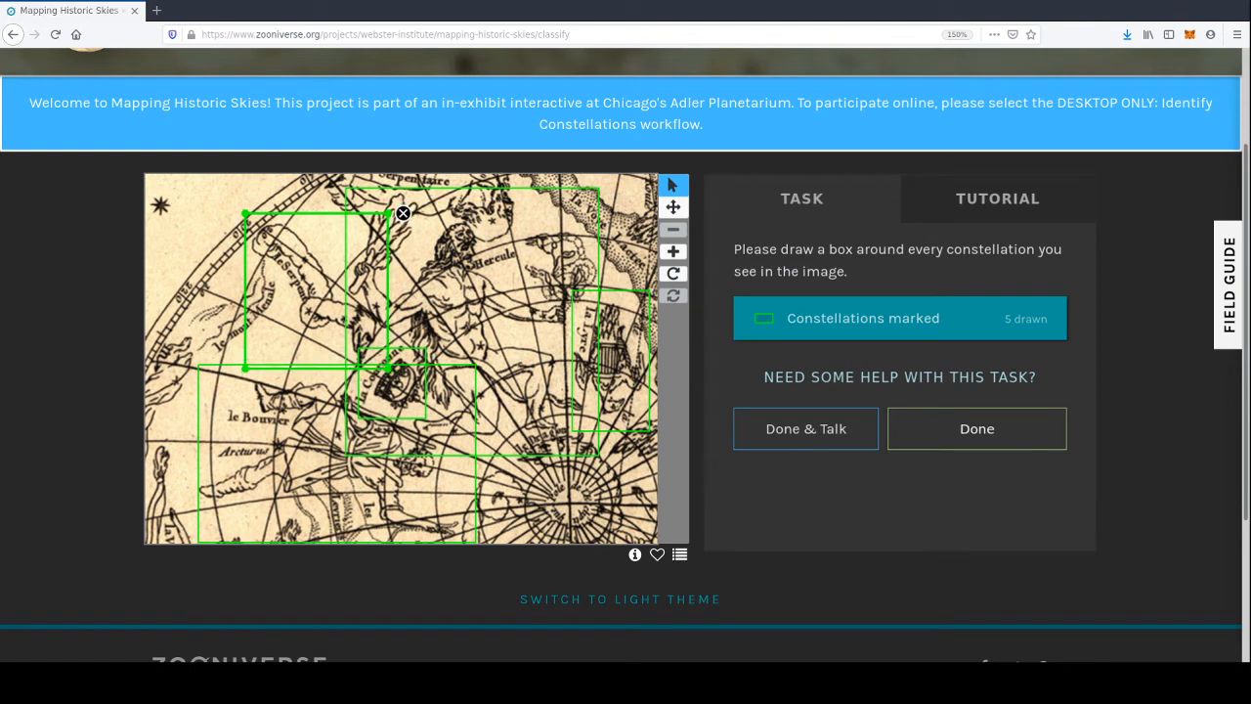
{"action": "left_click", "coordinate": [995, 422]}
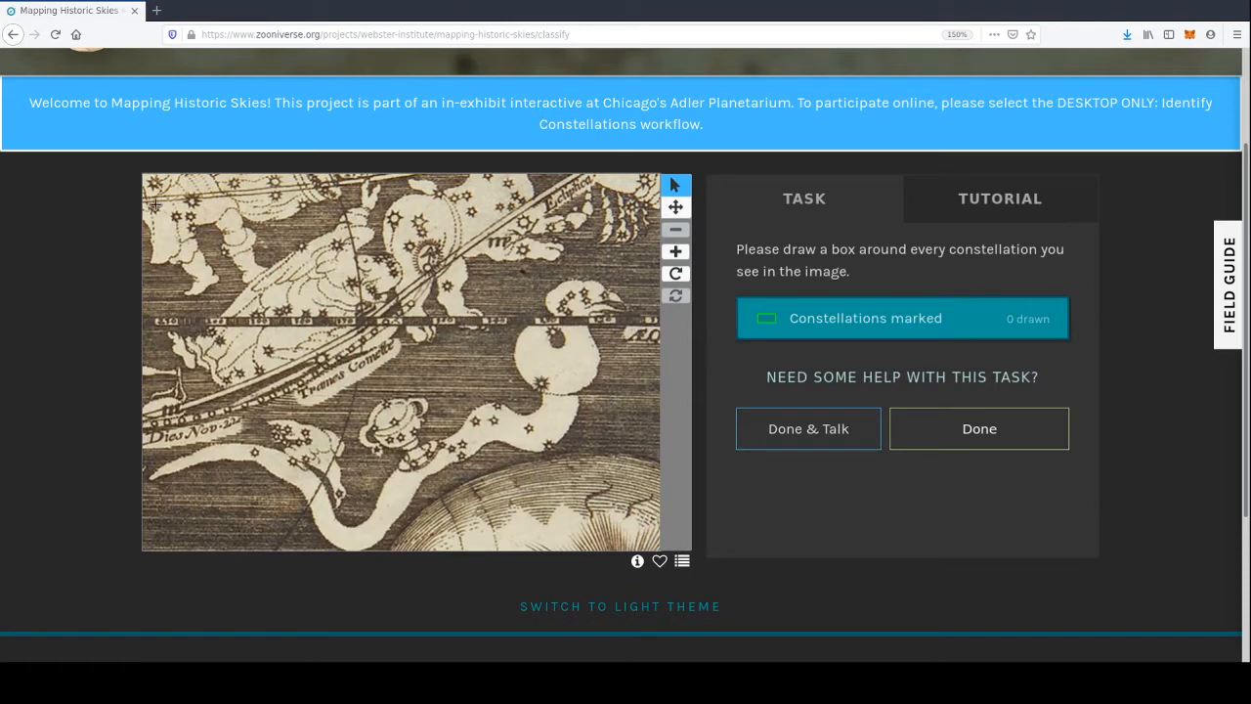
- Draw a box around the reclining winged figure and another around the long serpent carrying the cup and bird, and submit the engraving
{"action": "mouse_move", "coordinate": [154, 205]}
{"action": "left_mouse_down"}
{"action": "mouse_move", "coordinate": [441, 391]}
{"action": "mouse_move", "coordinate": [440, 403]}
{"action": "left_mouse_up"}
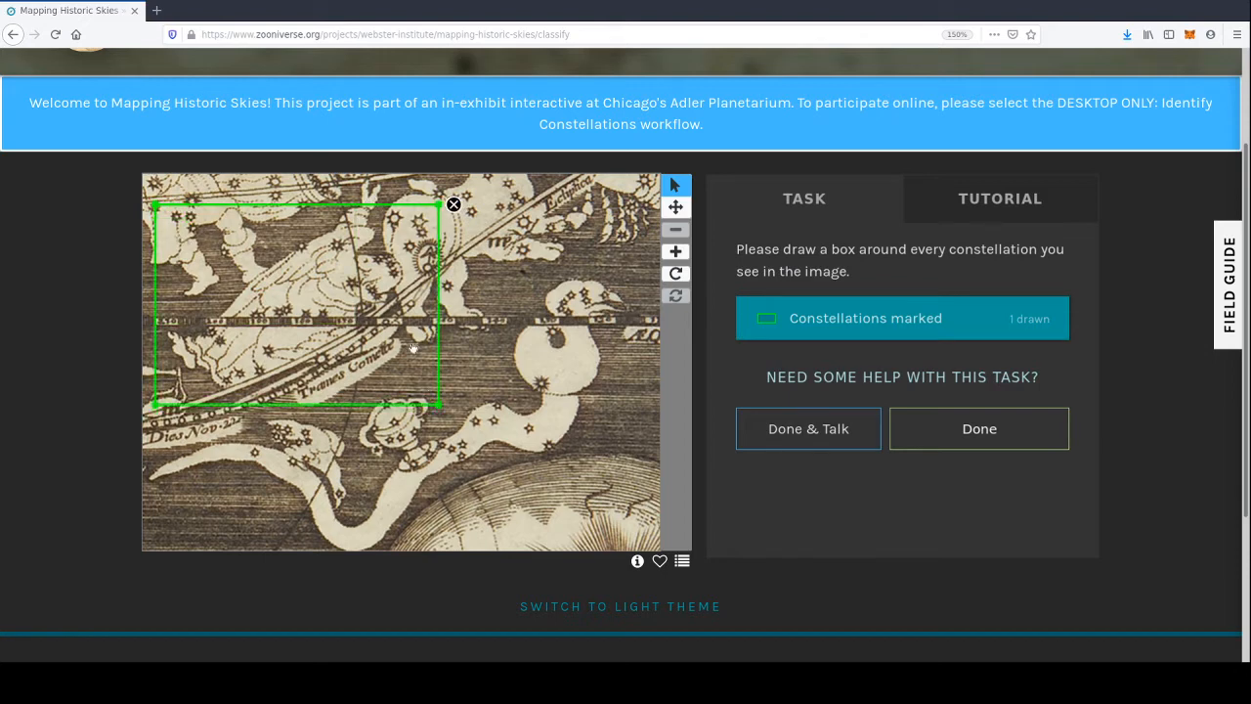
{"action": "left_click_drag", "start_coordinate": [438, 204], "coordinate": [434, 178]}
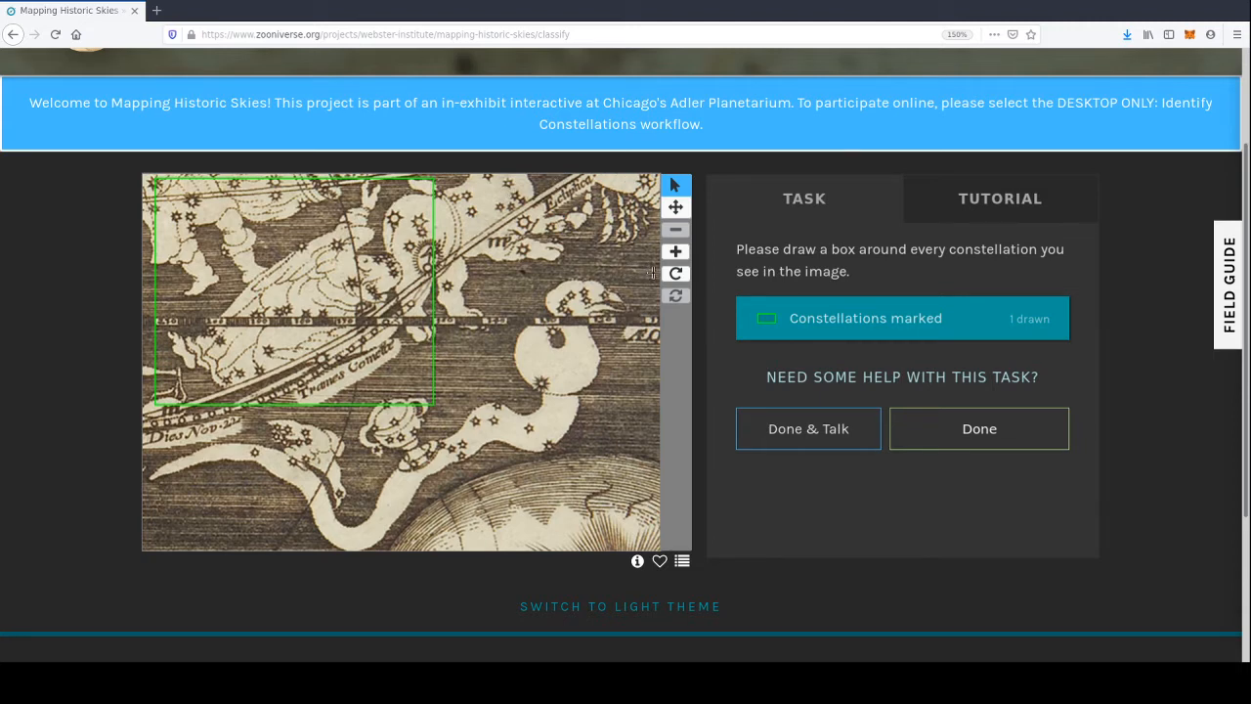
{"action": "mouse_move", "coordinate": [654, 274]}
{"action": "left_mouse_down"}
{"action": "mouse_move", "coordinate": [573, 279]}
{"action": "mouse_move", "coordinate": [174, 519]}
{"action": "mouse_move", "coordinate": [144, 545]}
{"action": "mouse_move", "coordinate": [140, 570]}
{"action": "mouse_move", "coordinate": [153, 562]}
{"action": "mouse_move", "coordinate": [141, 557]}
{"action": "left_mouse_up"}
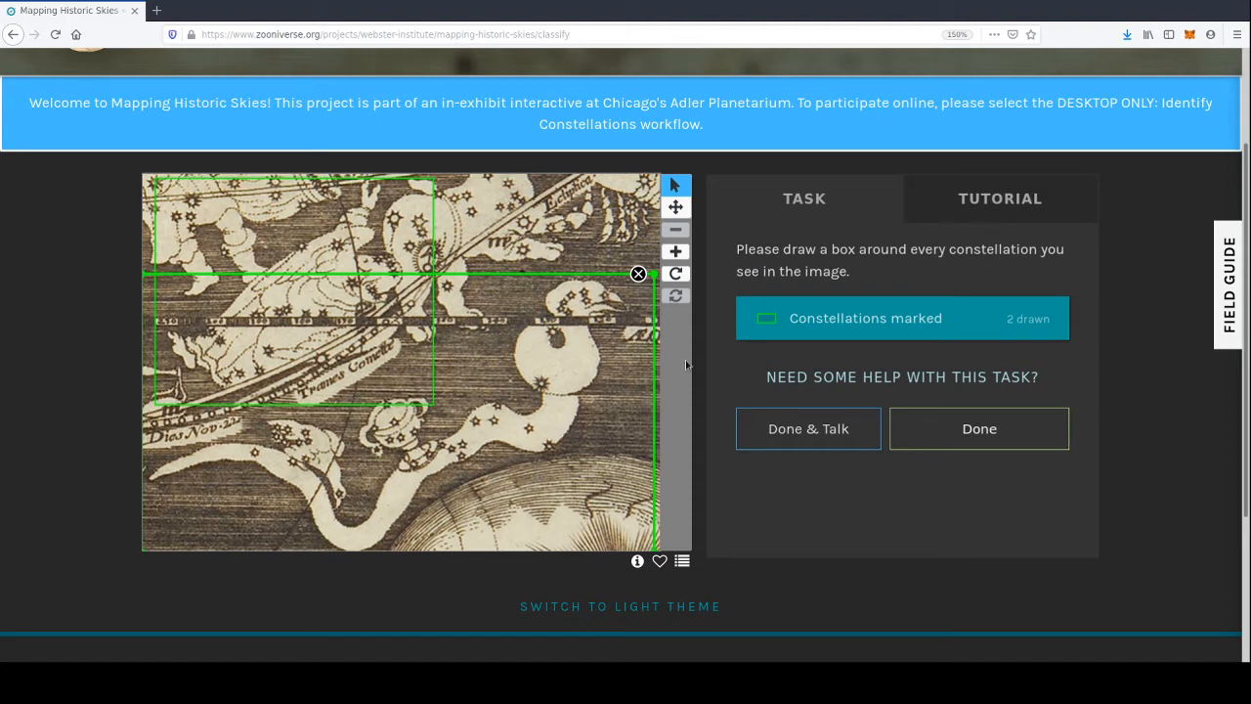
{"action": "left_click", "coordinate": [951, 431]}
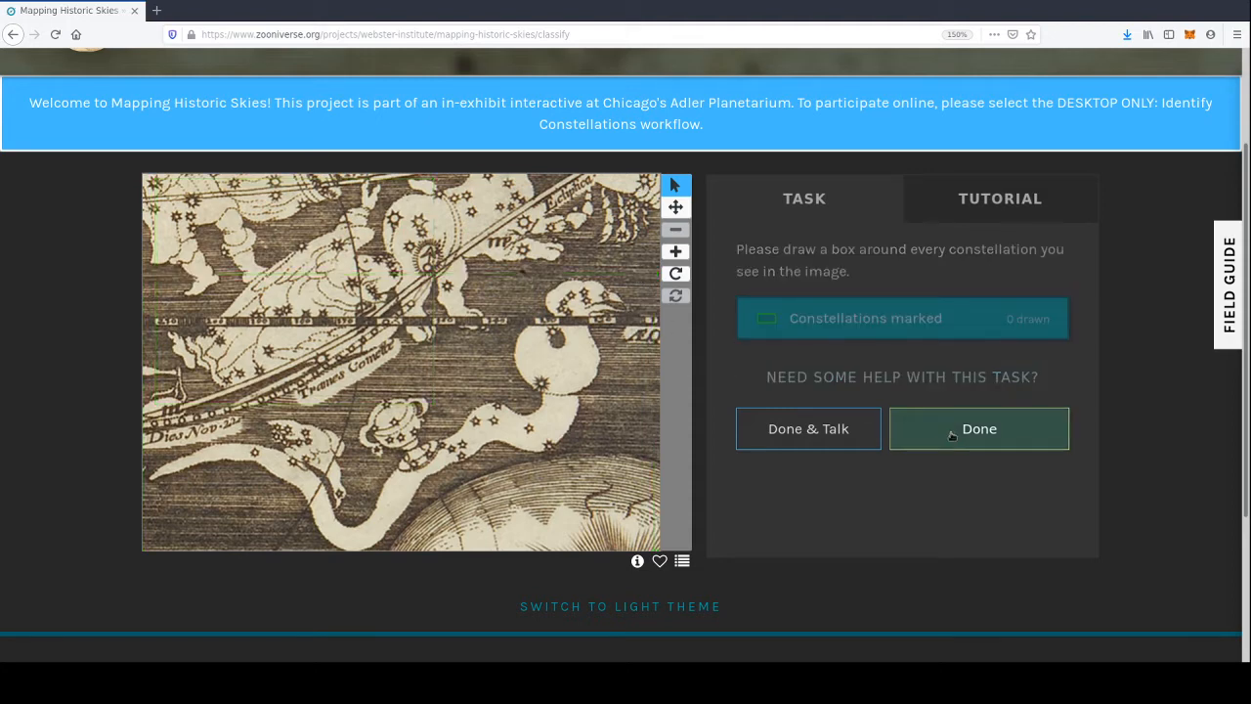
- Return to the list of active Zooniverse projects and open Run, Herring, Run!
{"action": "scroll", "coordinate": [95, 220], "scroll_direction": "up", "scroll_amount": 2}
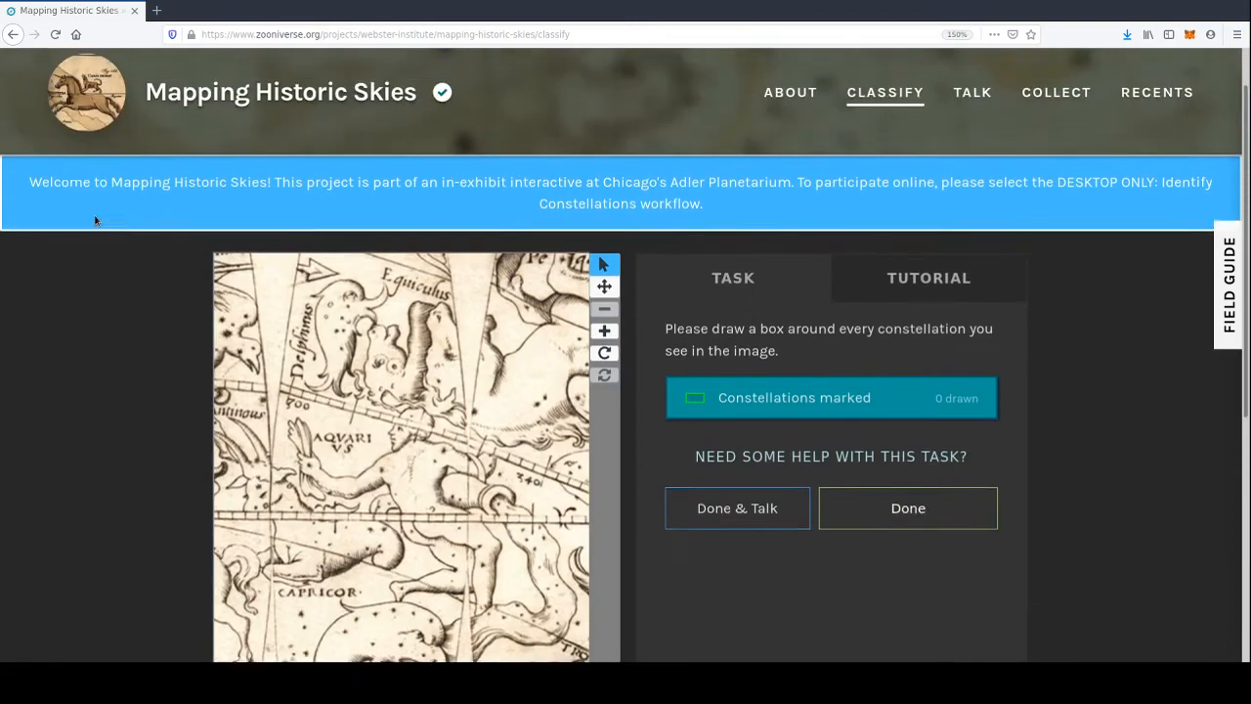
{"action": "scroll", "coordinate": [95, 219], "scroll_direction": "up", "scroll_amount": 1}
{"action": "left_click", "coordinate": [96, 70]}
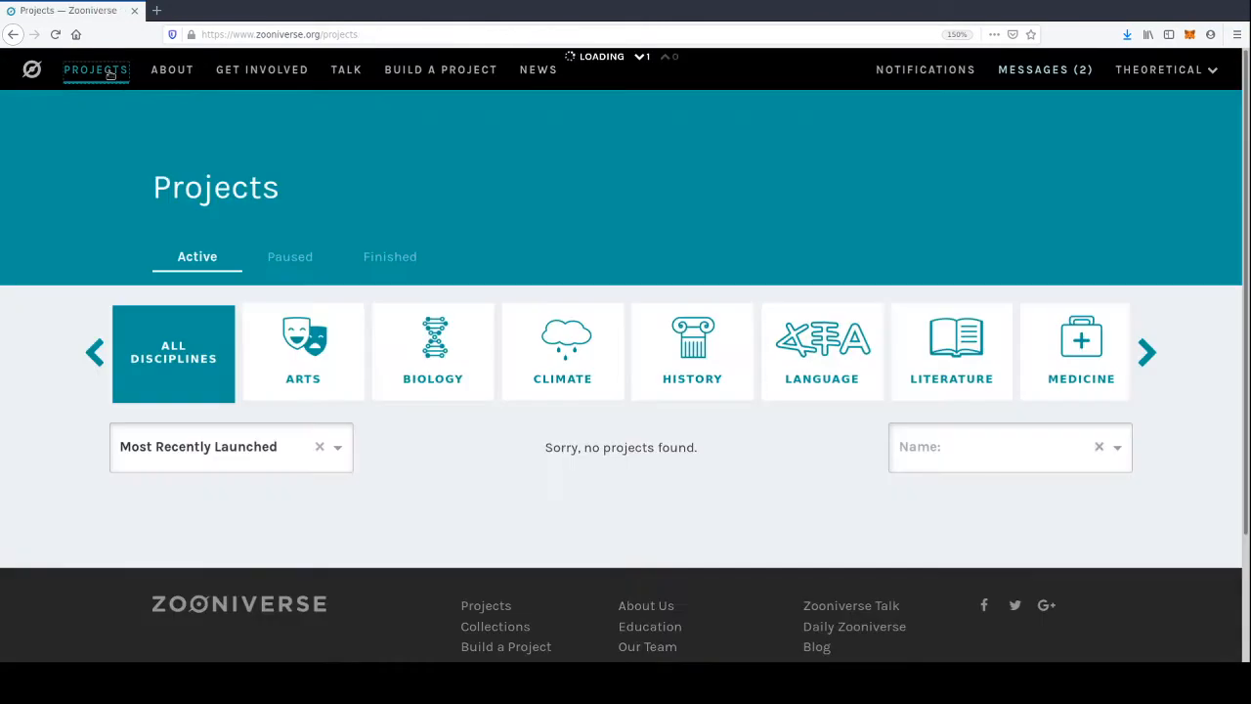
{"action": "scroll", "coordinate": [383, 423], "scroll_direction": "down", "scroll_amount": 6}
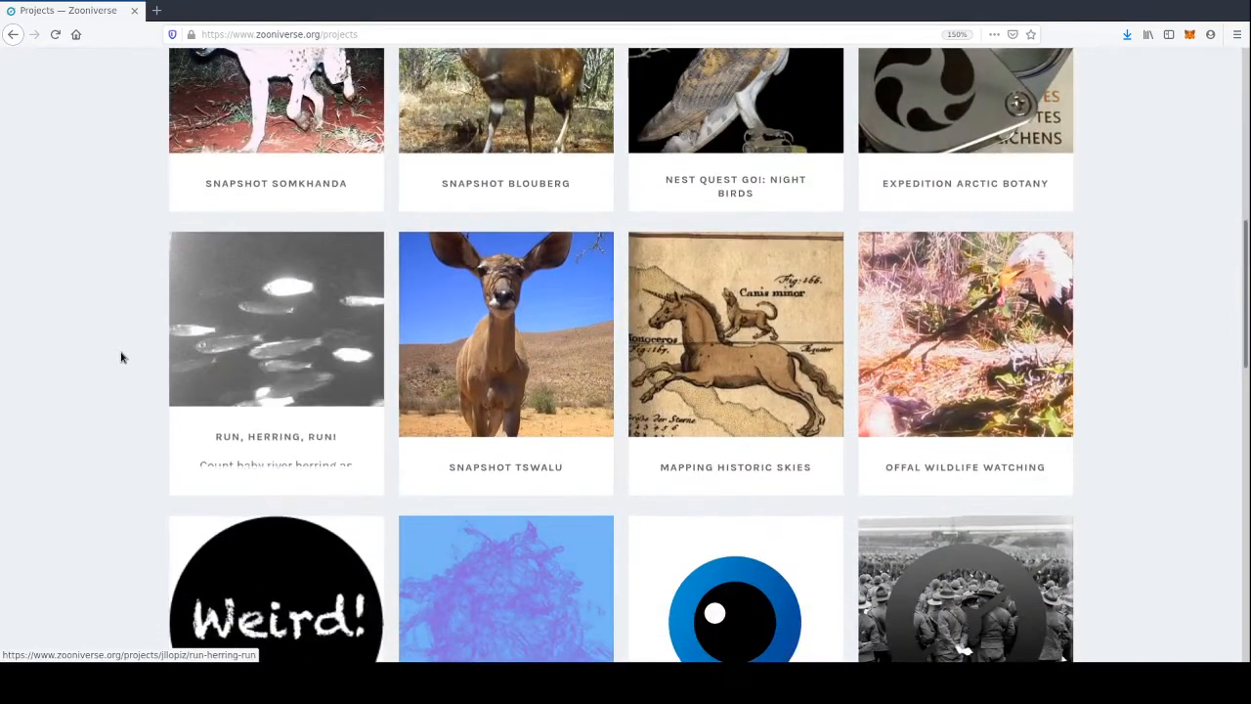
{"action": "left_click", "coordinate": [279, 306]}
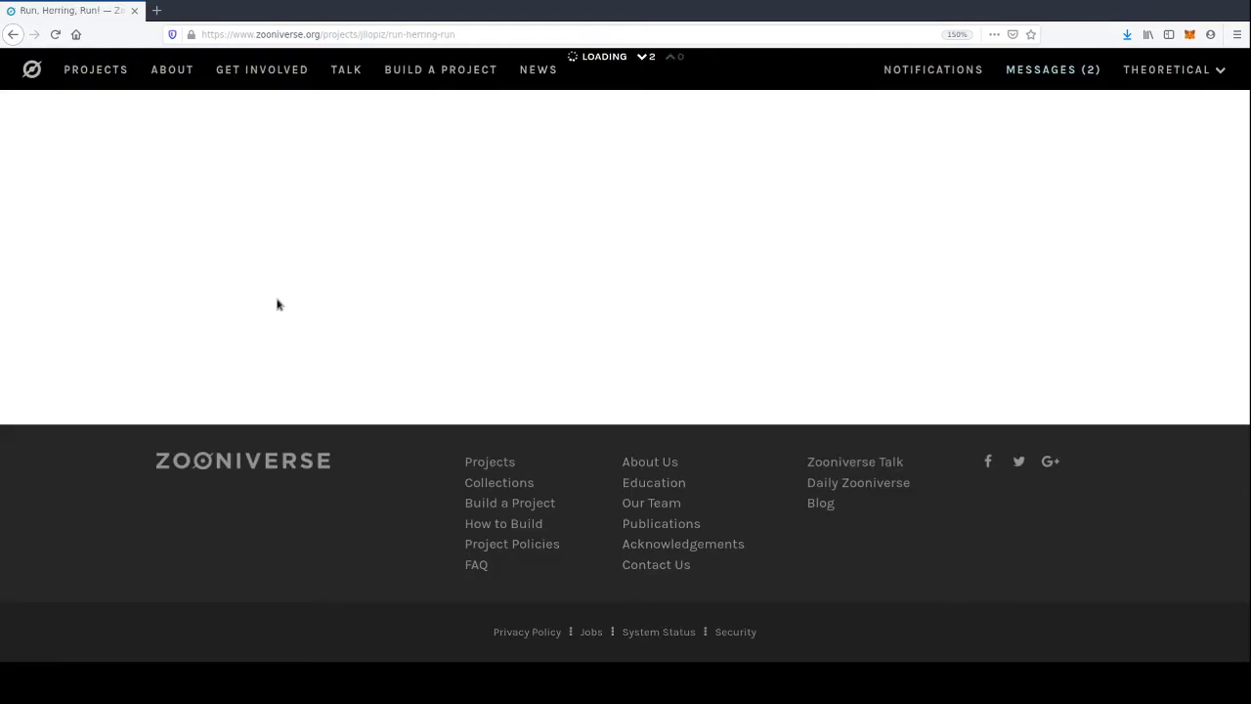
- Look over the Run, Herring, Run! statistics and introduction, and start classifying in the project
{"action": "scroll", "coordinate": [653, 471], "scroll_direction": "down", "scroll_amount": 7}
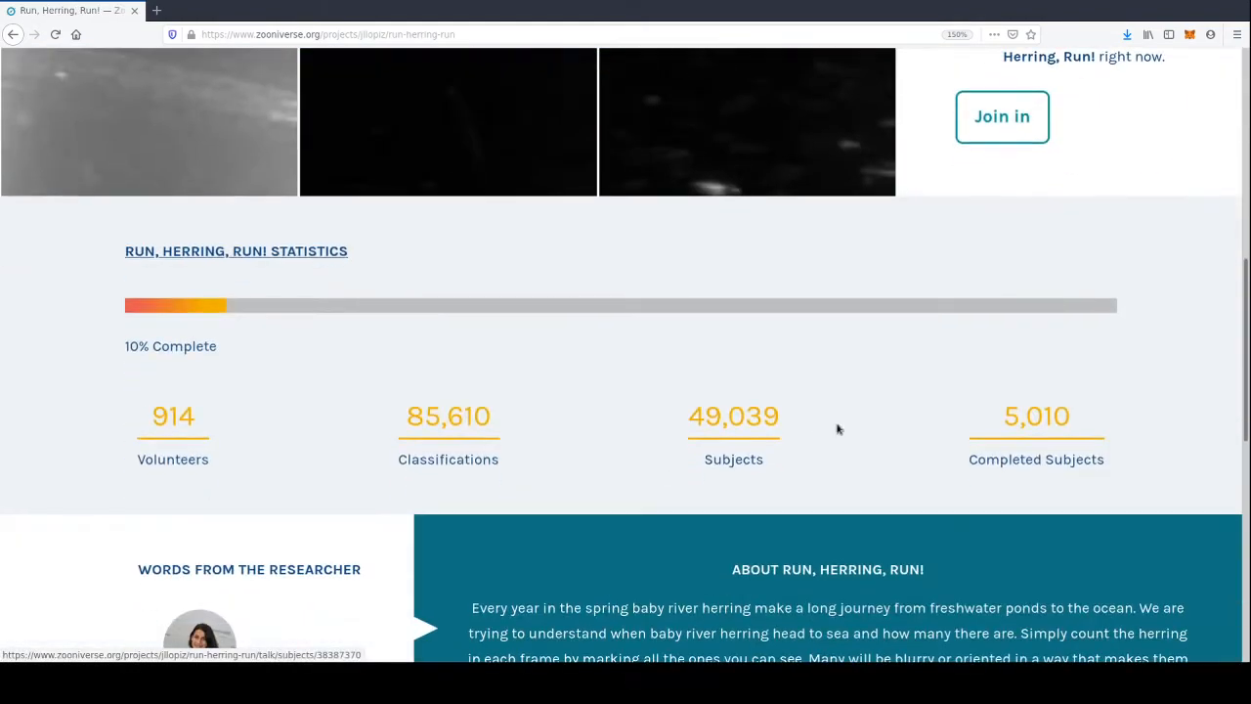
{"action": "scroll", "coordinate": [613, 375], "scroll_direction": "up", "scroll_amount": 8}
{"action": "left_click", "coordinate": [678, 455]}
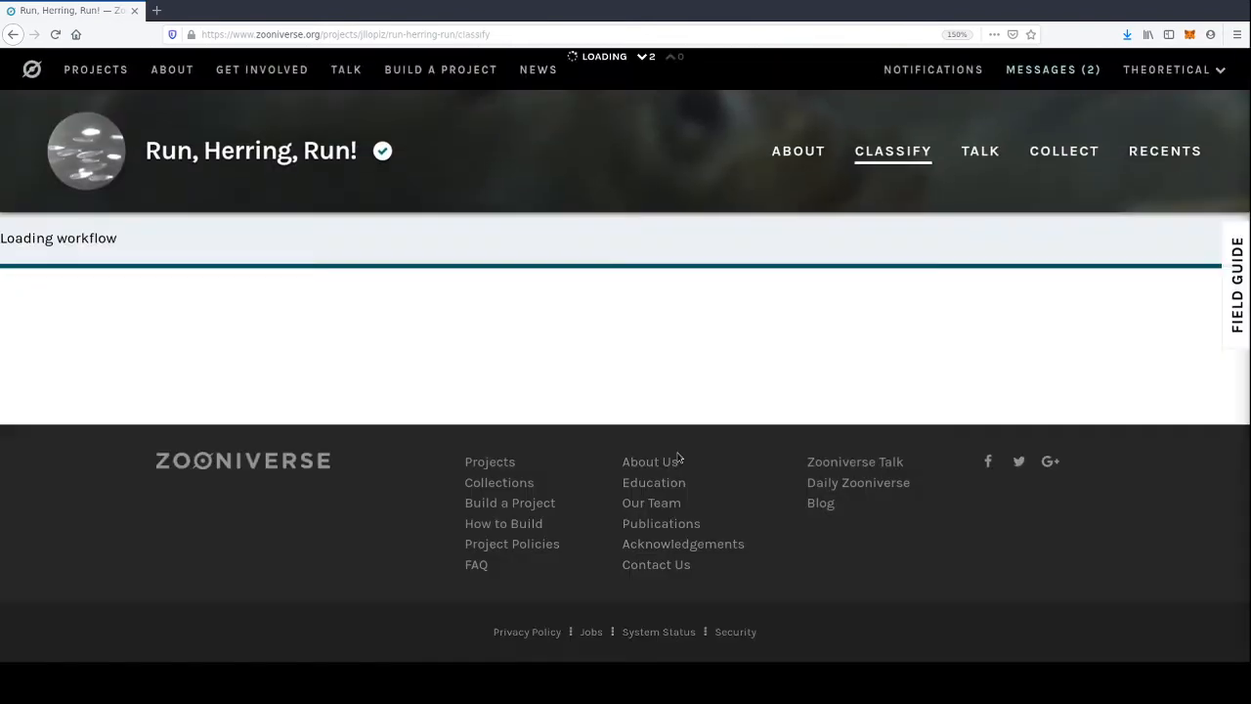
- Place points on the fish in the right half of the dark frame, from the bright upper fish down to the lower central one
{"action": "scroll", "coordinate": [548, 385], "scroll_direction": "down", "scroll_amount": 3}
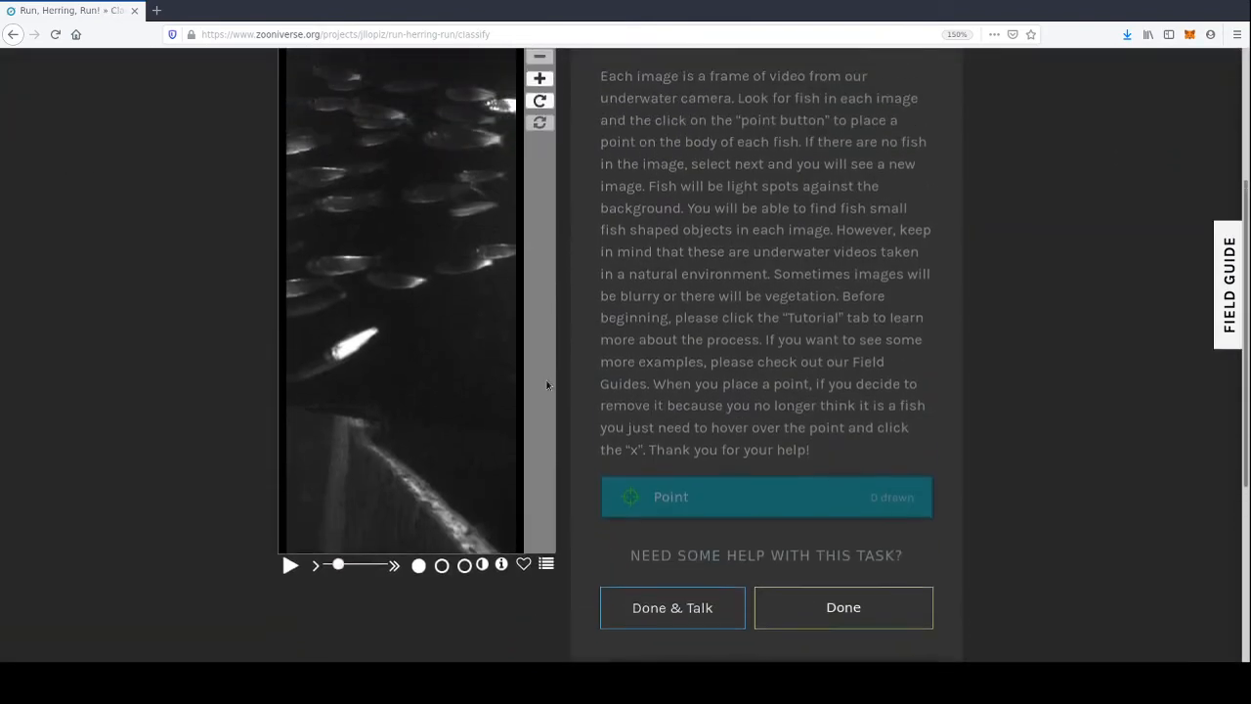
{"action": "scroll", "coordinate": [547, 385], "scroll_direction": "up", "scroll_amount": 1}
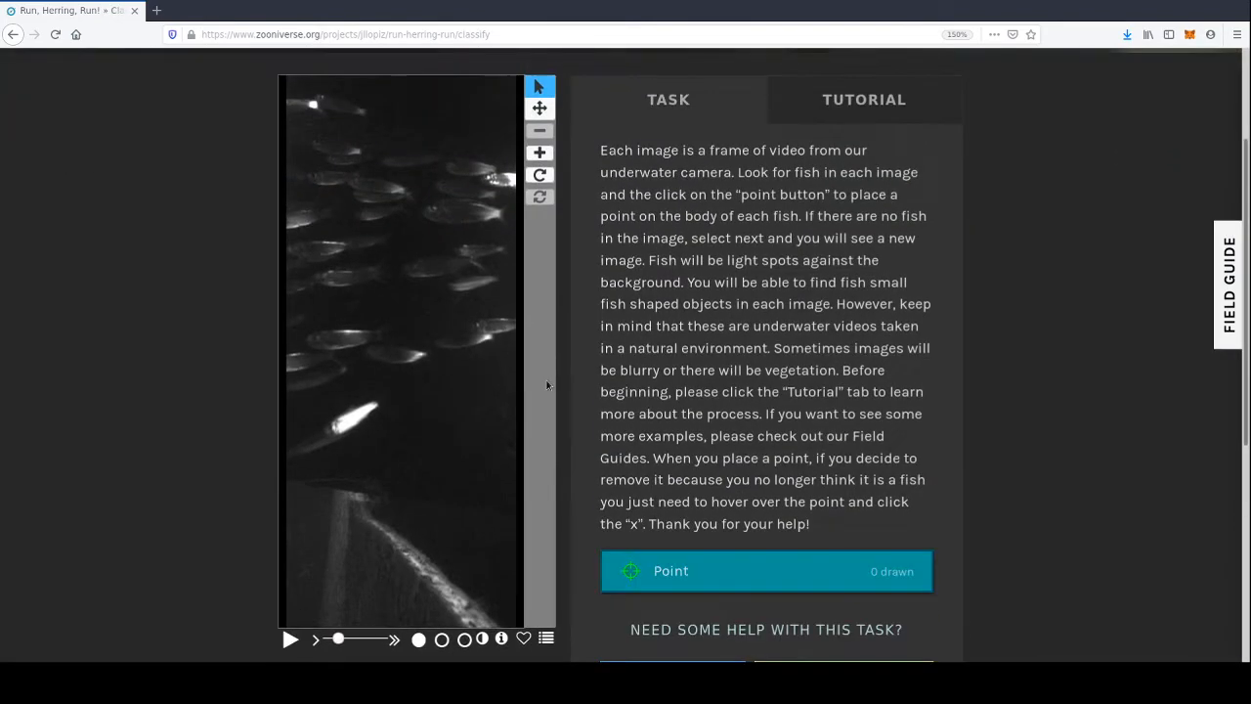
{"action": "left_click", "coordinate": [499, 181]}
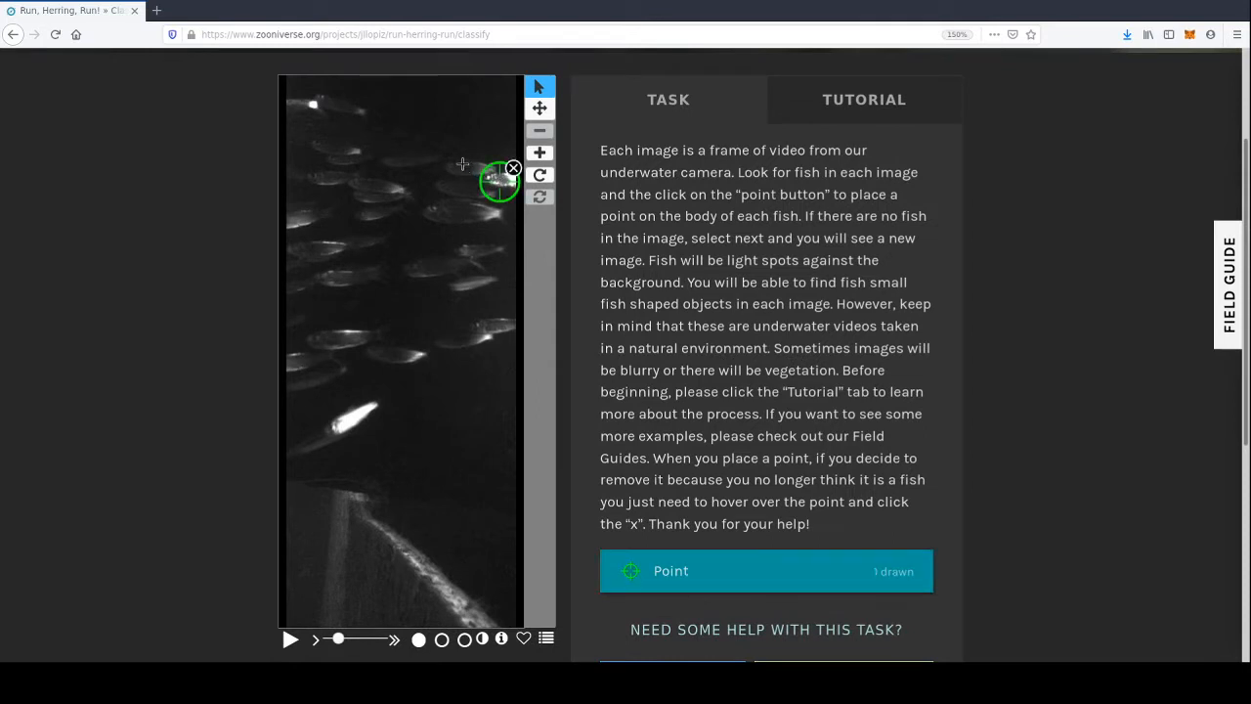
{"action": "left_click", "coordinate": [462, 165]}
{"action": "left_click", "coordinate": [439, 184]}
{"action": "left_click", "coordinate": [445, 208]}
{"action": "left_click", "coordinate": [471, 249]}
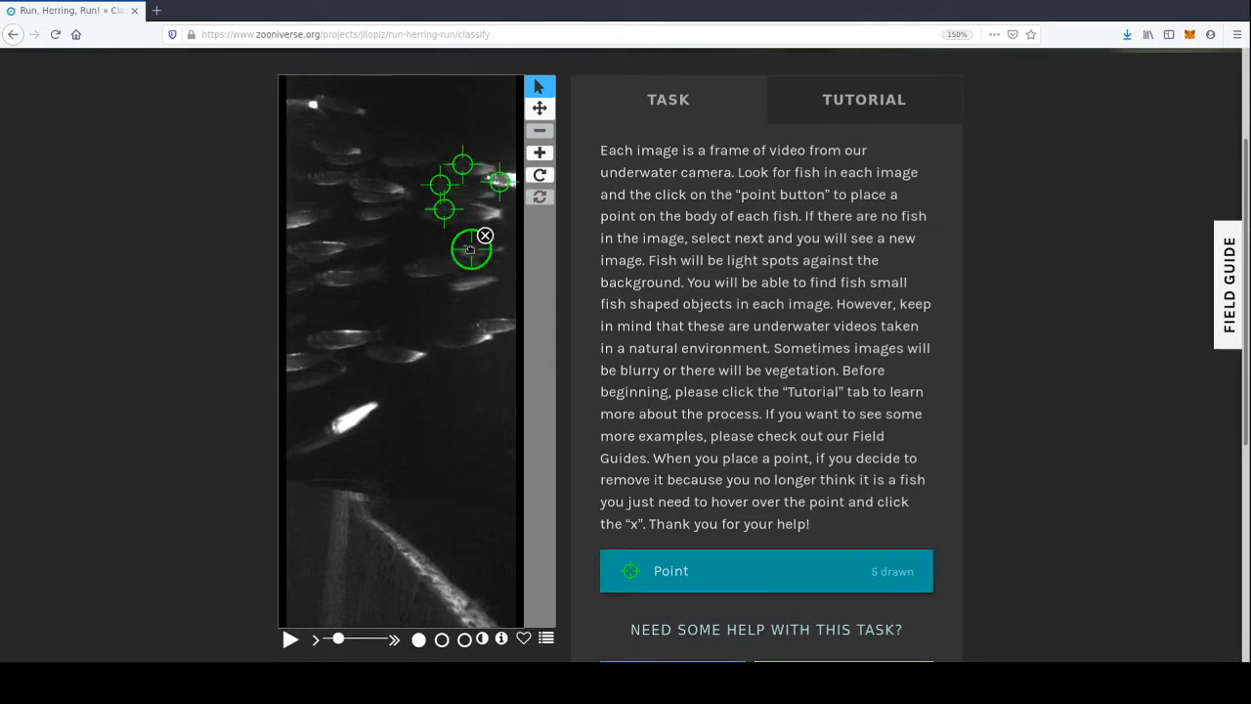
{"action": "left_click", "coordinate": [430, 267]}
{"action": "left_click", "coordinate": [461, 284]}
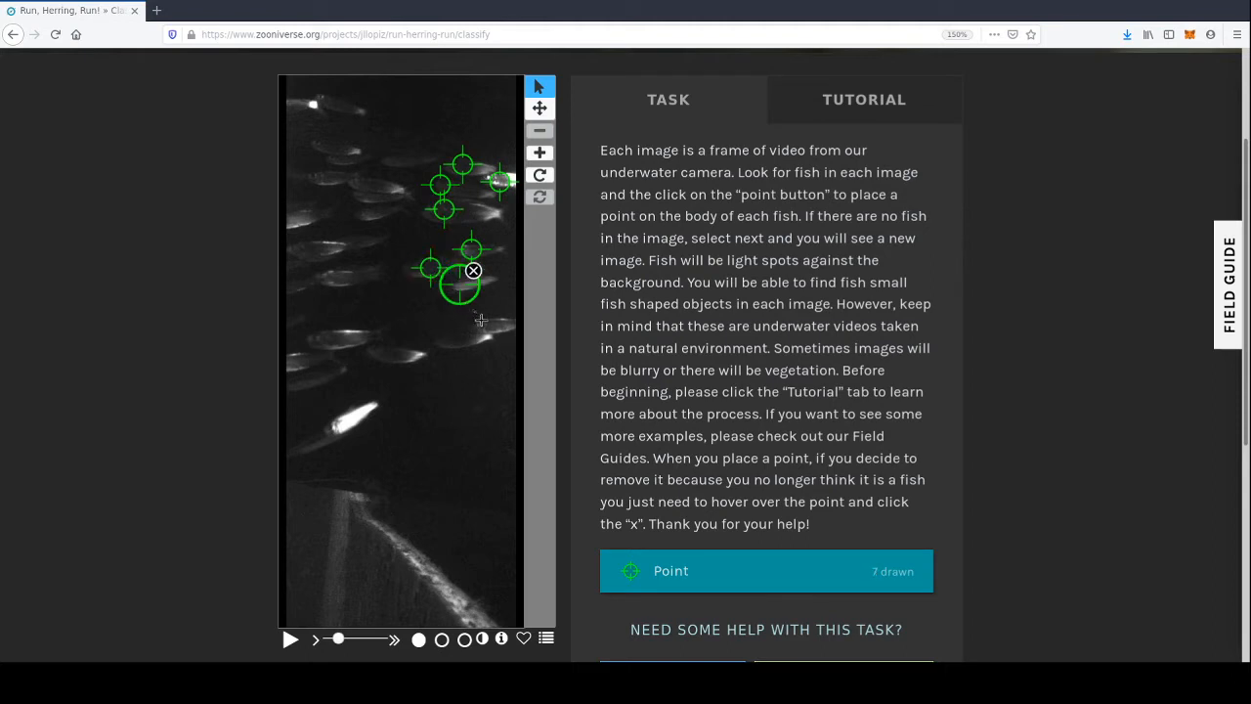
{"action": "left_click", "coordinate": [482, 323]}
{"action": "left_click", "coordinate": [454, 337]}
{"action": "left_click", "coordinate": [389, 351]}
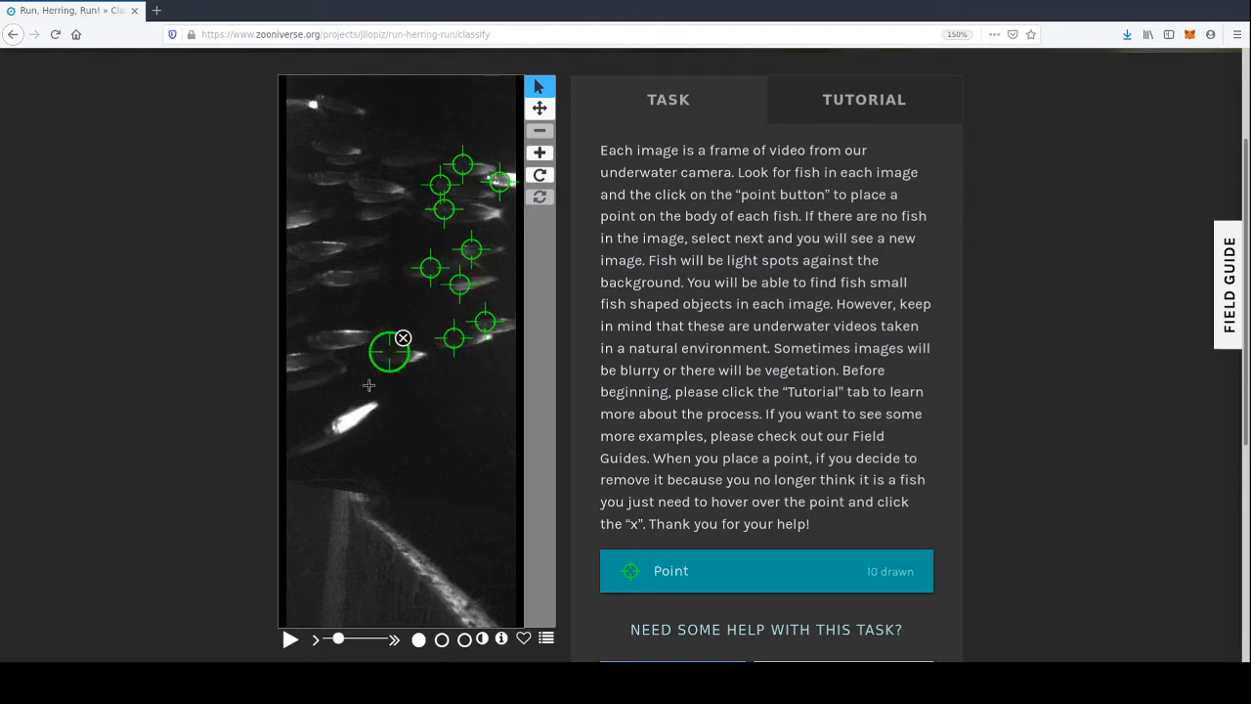
- Place points on the bright slanted fish near the ramp and on the fish along the frame's left side, up to its mid-height
{"action": "left_click", "coordinate": [322, 435]}
{"action": "left_click", "coordinate": [302, 381]}
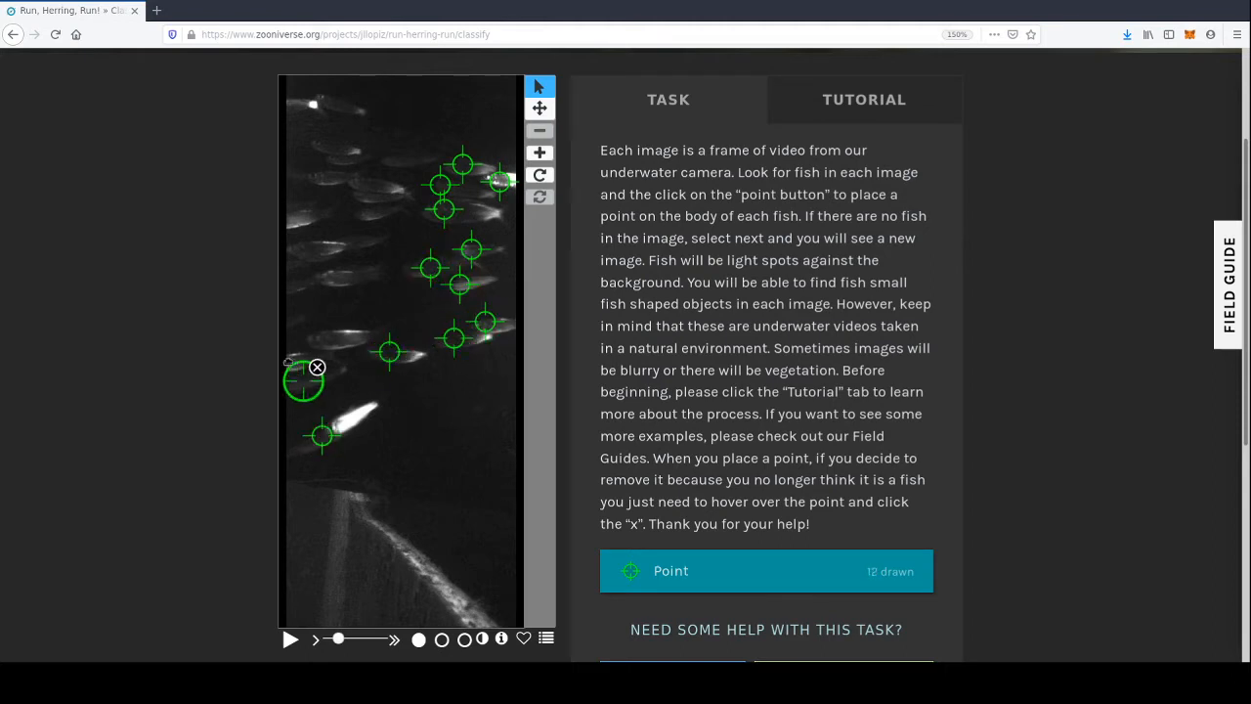
{"action": "left_click", "coordinate": [289, 361]}
{"action": "left_click", "coordinate": [329, 339]}
{"action": "left_click", "coordinate": [293, 319]}
{"action": "left_click", "coordinate": [291, 285]}
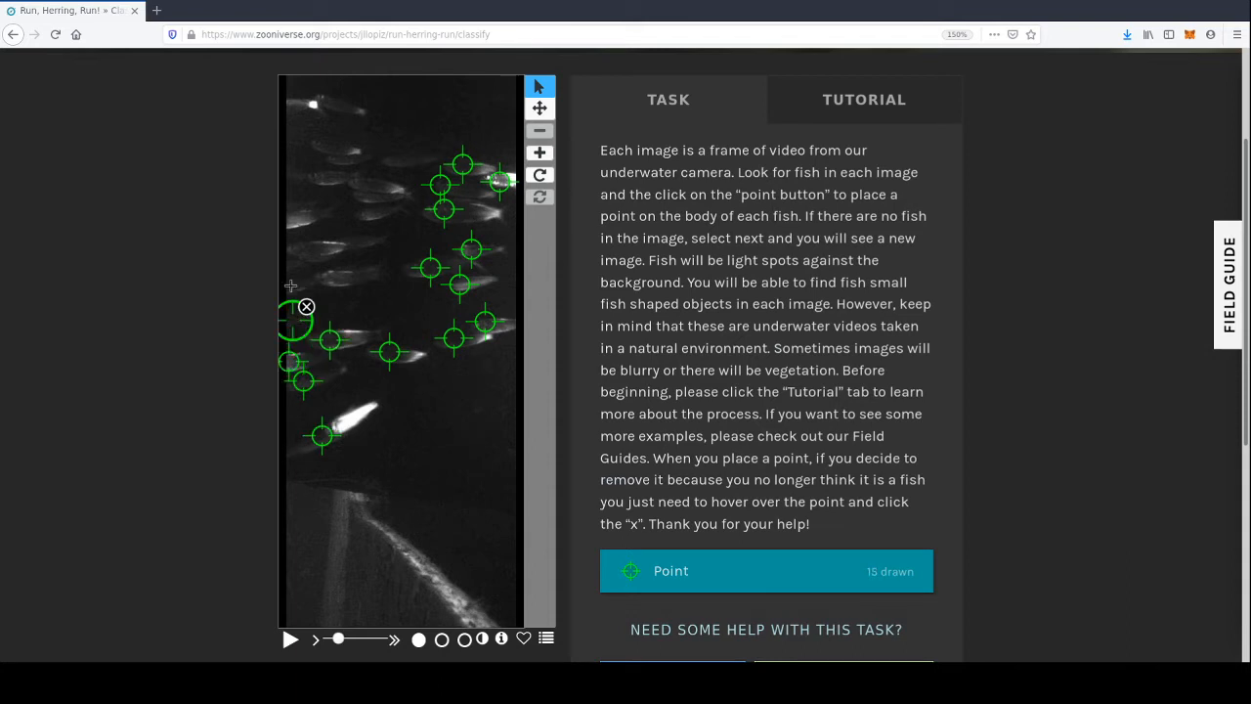
{"action": "left_click", "coordinate": [343, 280]}
{"action": "left_click", "coordinate": [319, 247]}
{"action": "left_click", "coordinate": [291, 263]}
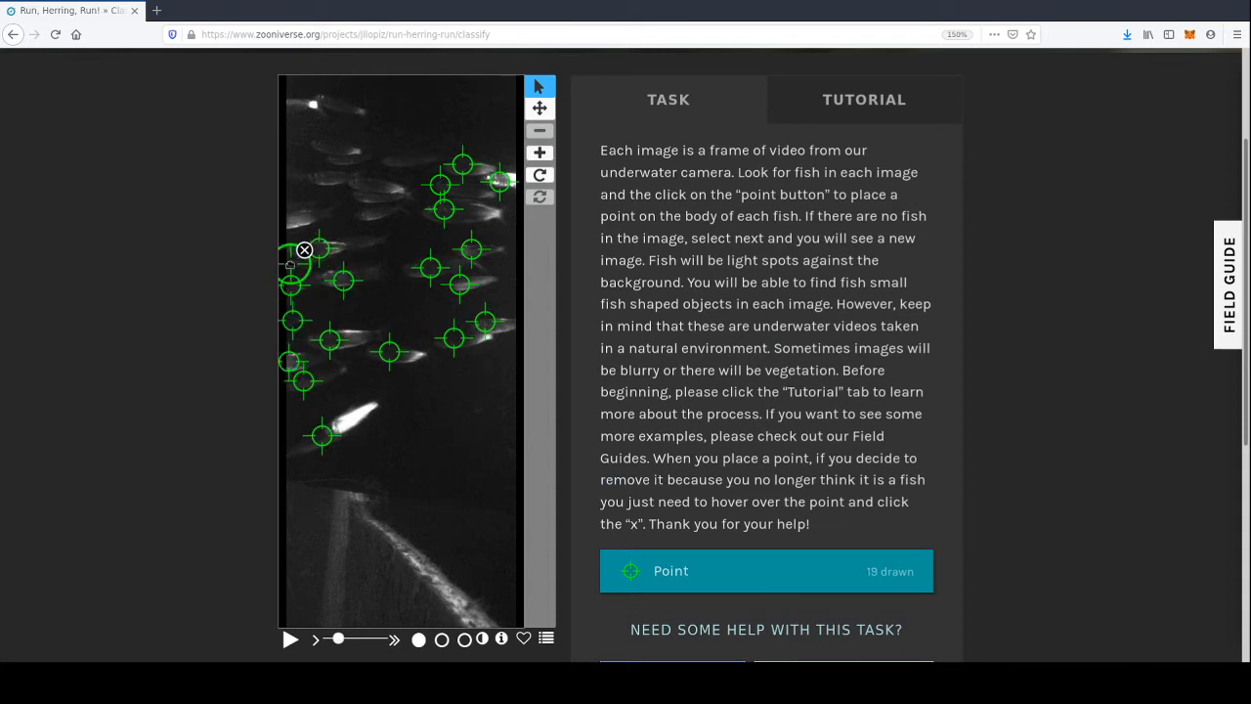
- Place points on the remaining fish in the upper-left part of the dark frame, including the pair closest to its top edge
{"action": "left_click", "coordinate": [358, 239]}
{"action": "left_click", "coordinate": [385, 210]}
{"action": "left_click", "coordinate": [360, 196]}
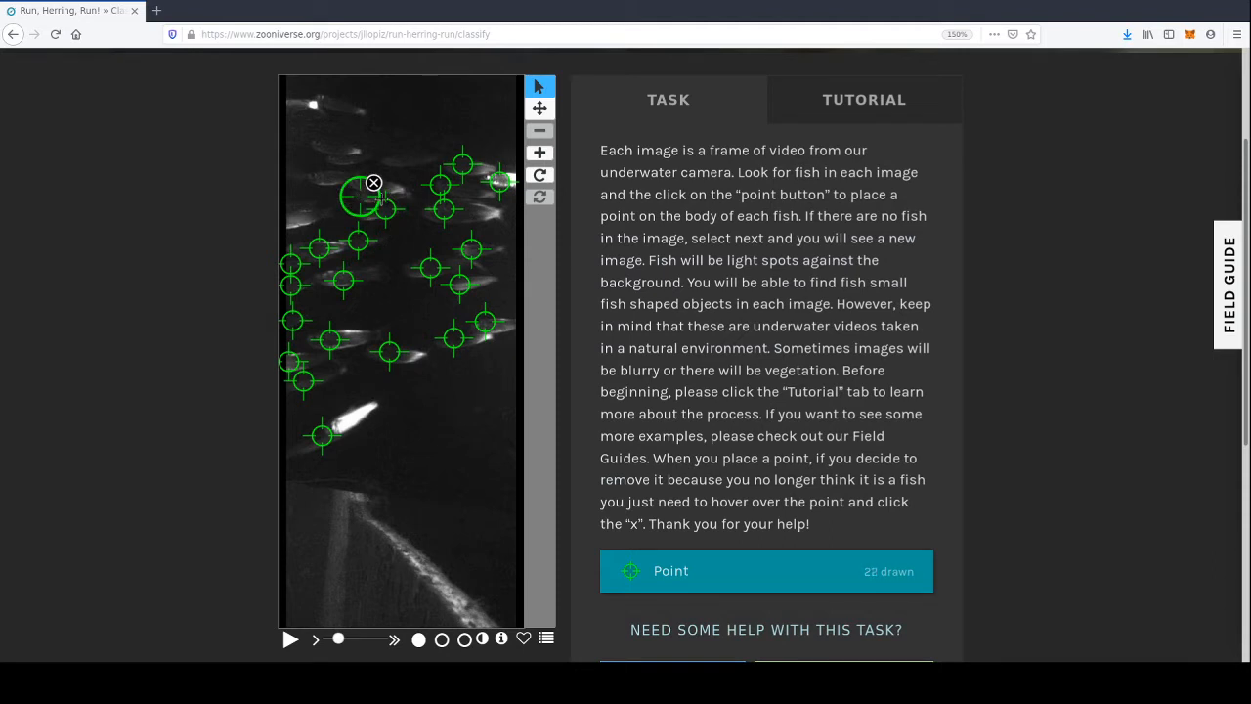
{"action": "left_click", "coordinate": [390, 185]}
{"action": "left_click", "coordinate": [326, 178]}
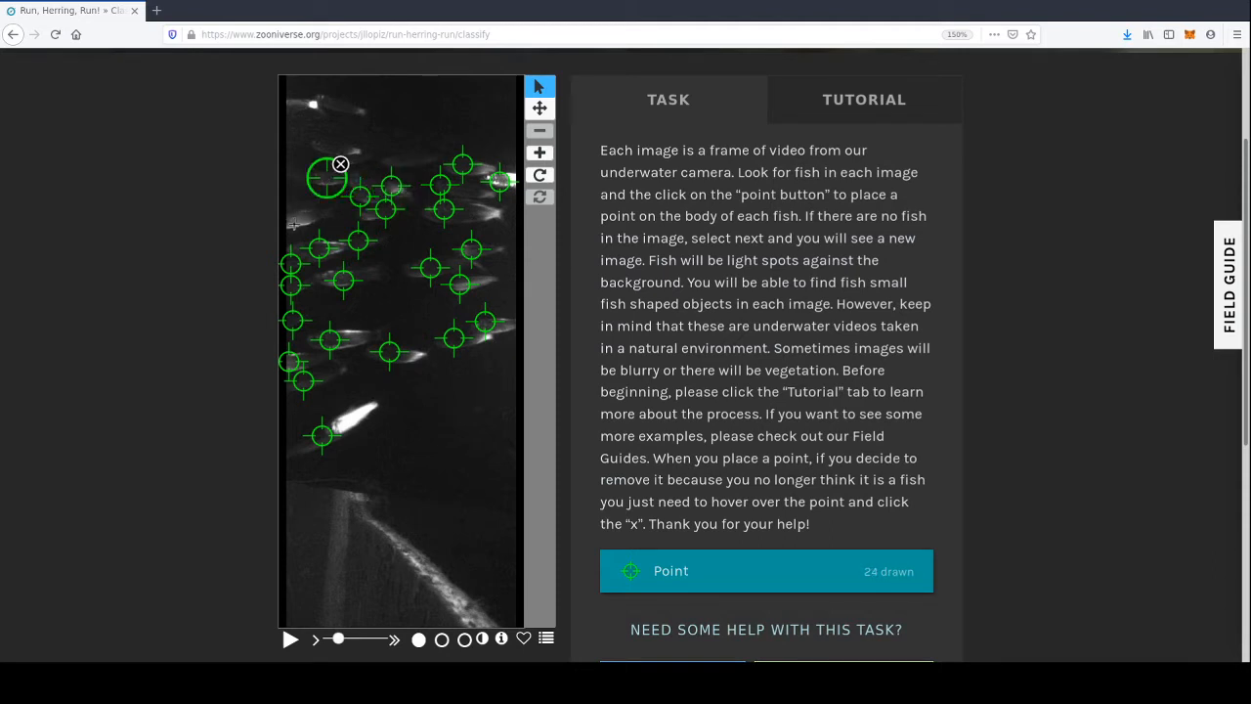
{"action": "left_click", "coordinate": [291, 223]}
{"action": "left_click", "coordinate": [397, 159]}
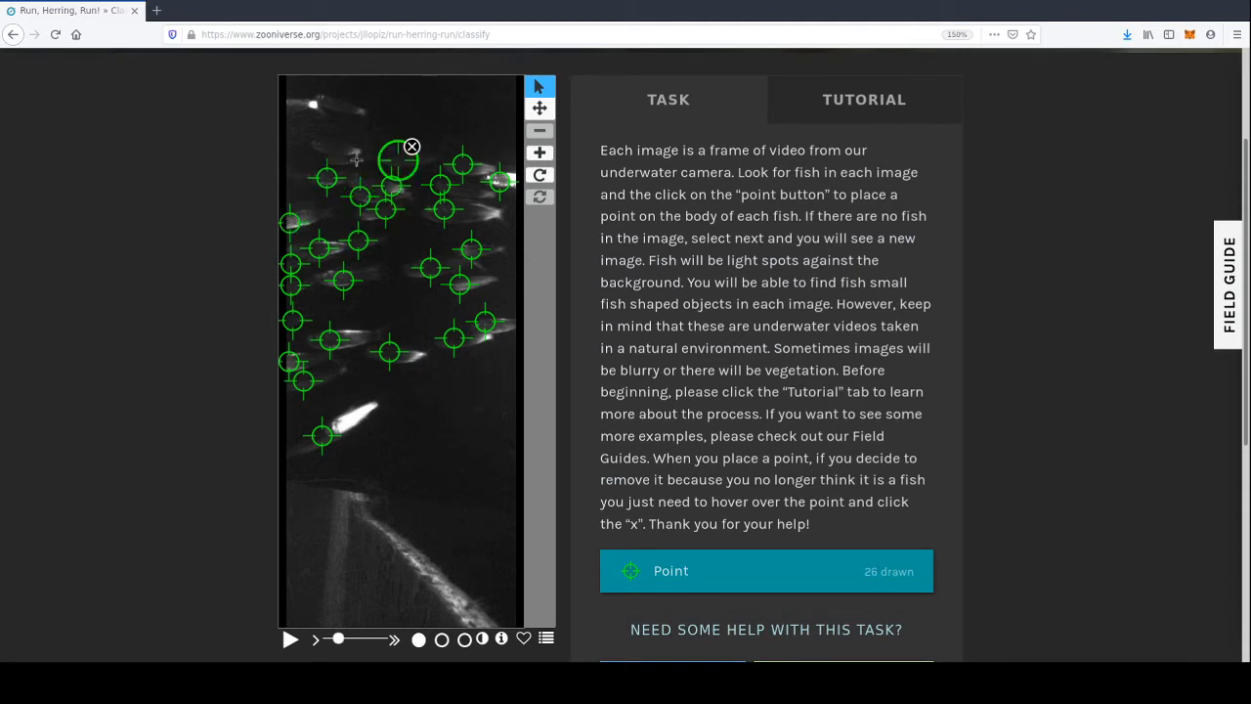
{"action": "left_click", "coordinate": [341, 160]}
{"action": "left_click", "coordinate": [317, 144]}
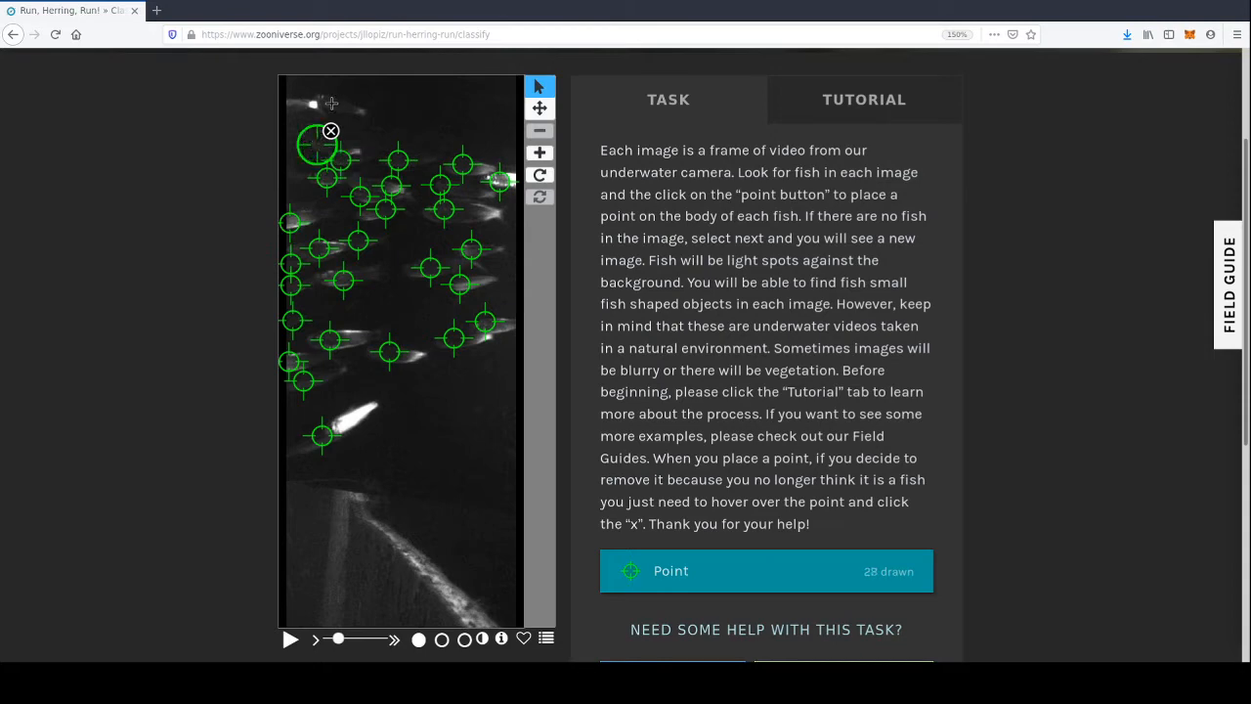
{"action": "left_click", "coordinate": [327, 101]}
{"action": "left_click", "coordinate": [288, 107]}
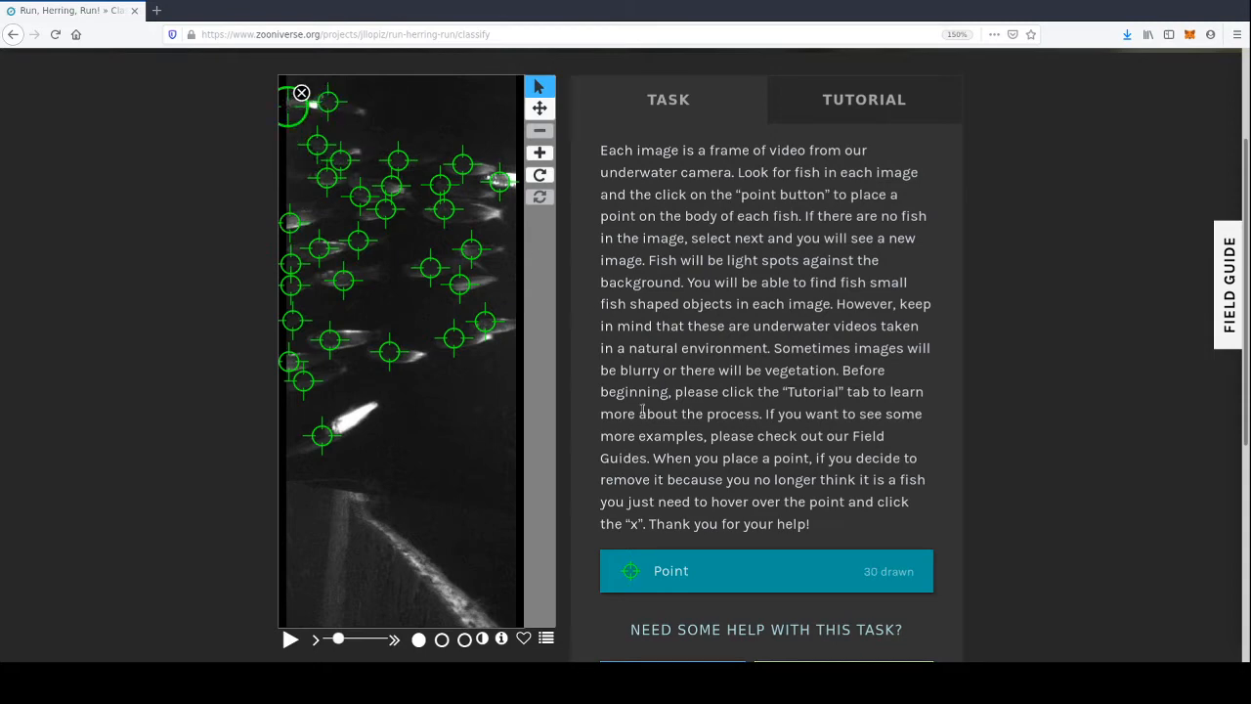
- Reduce the page zoom to 133% and submit the marked frame
{"action": "scroll", "coordinate": [637, 442], "scroll_direction": "down", "scroll_amount": 5}
{"action": "scroll", "coordinate": [717, 441], "scroll_direction": "up", "scroll_amount": 7}
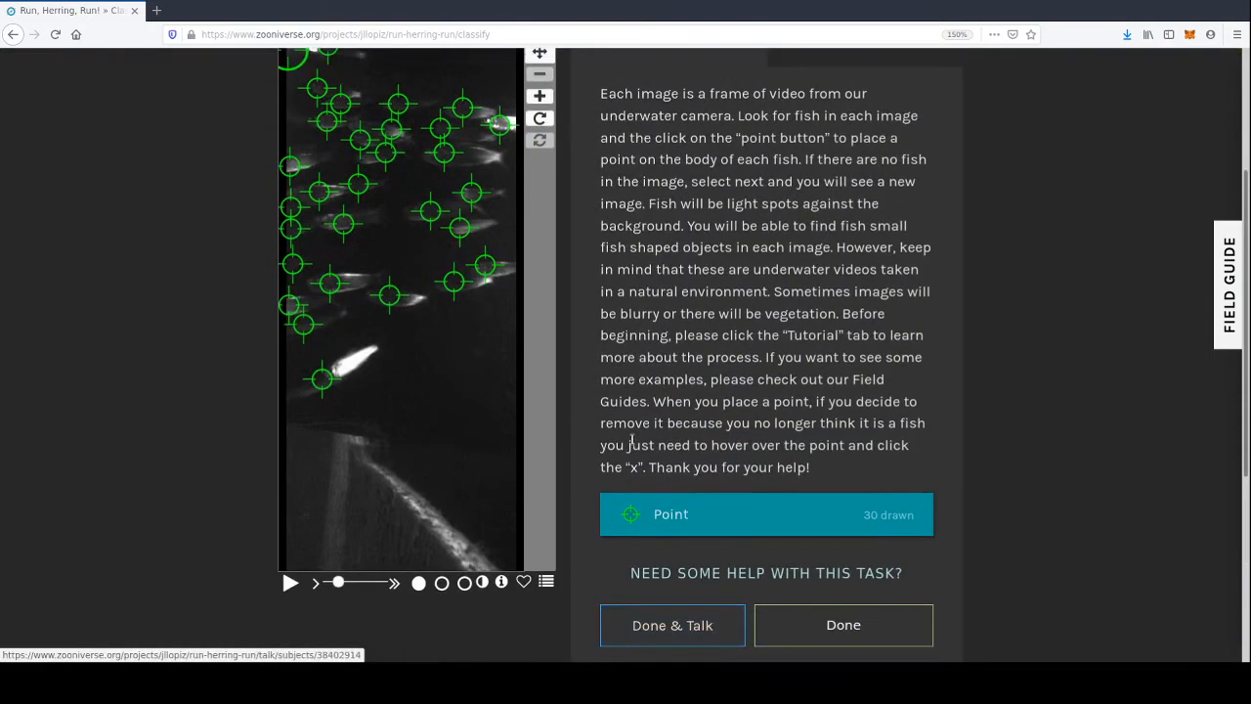
{"action": "scroll", "coordinate": [793, 556], "scroll_direction": "down", "scroll_amount": 1}
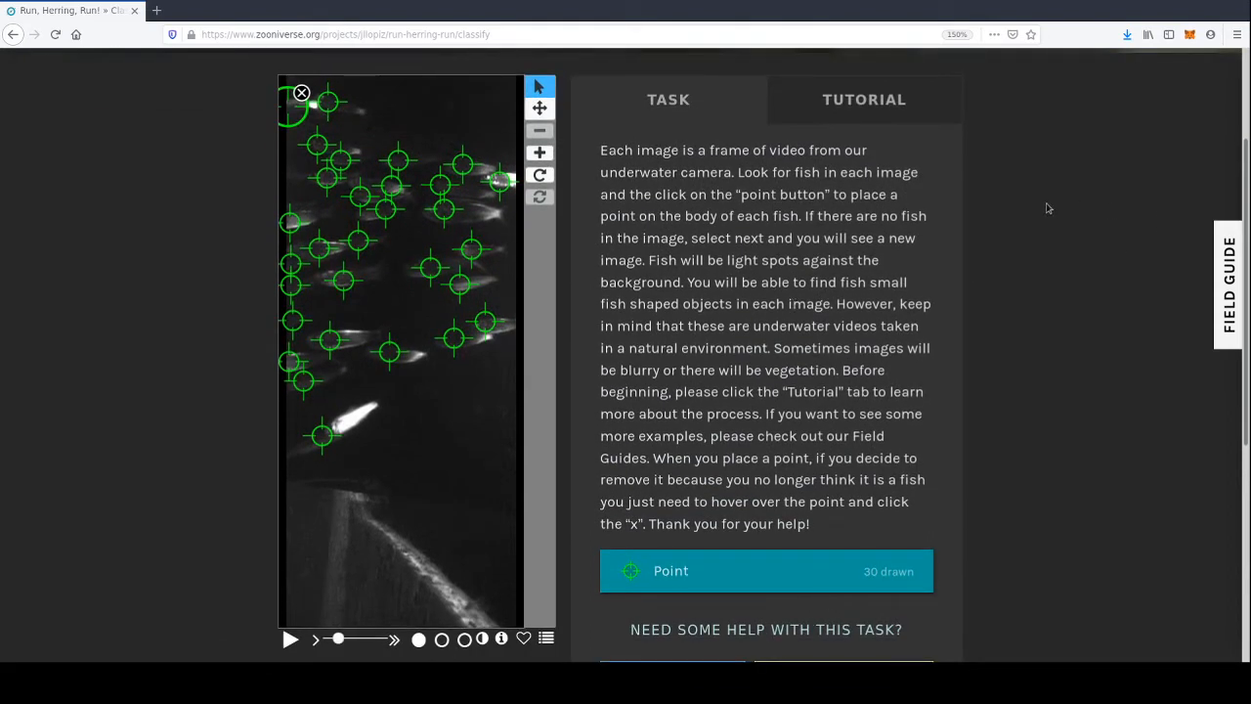
{"action": "key", "text": "ctrl+minus"}
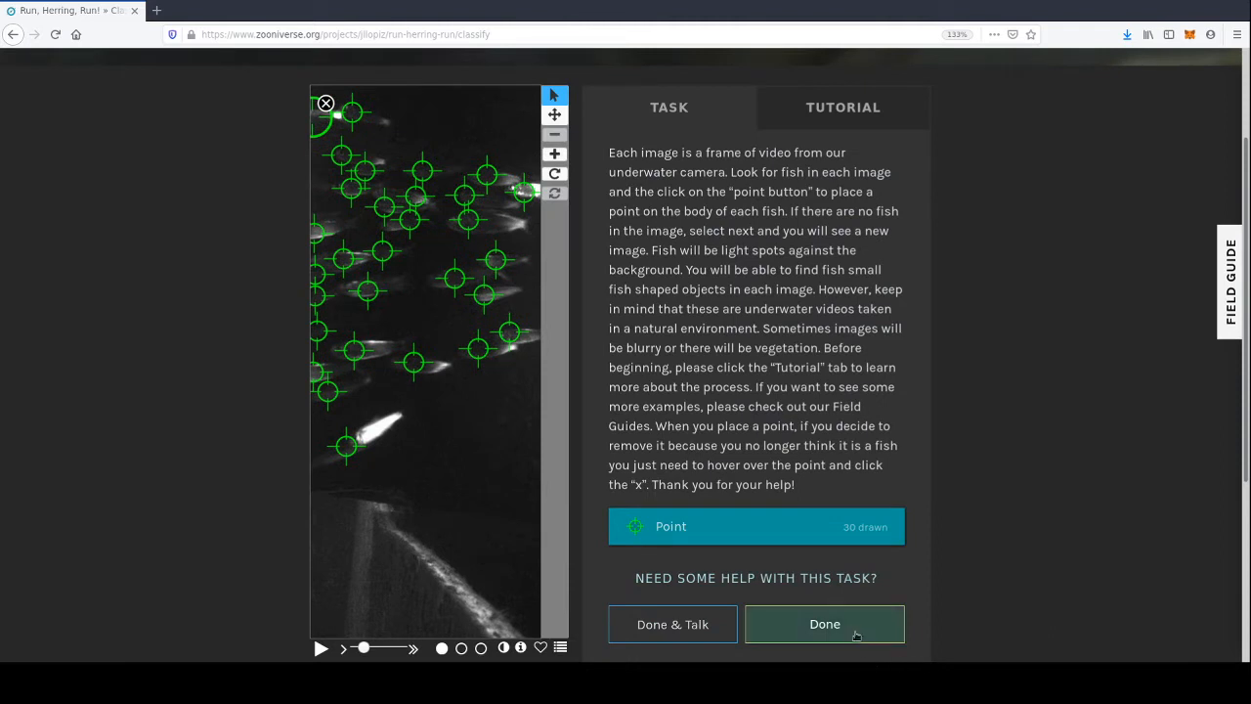
{"action": "left_click", "coordinate": [852, 628]}
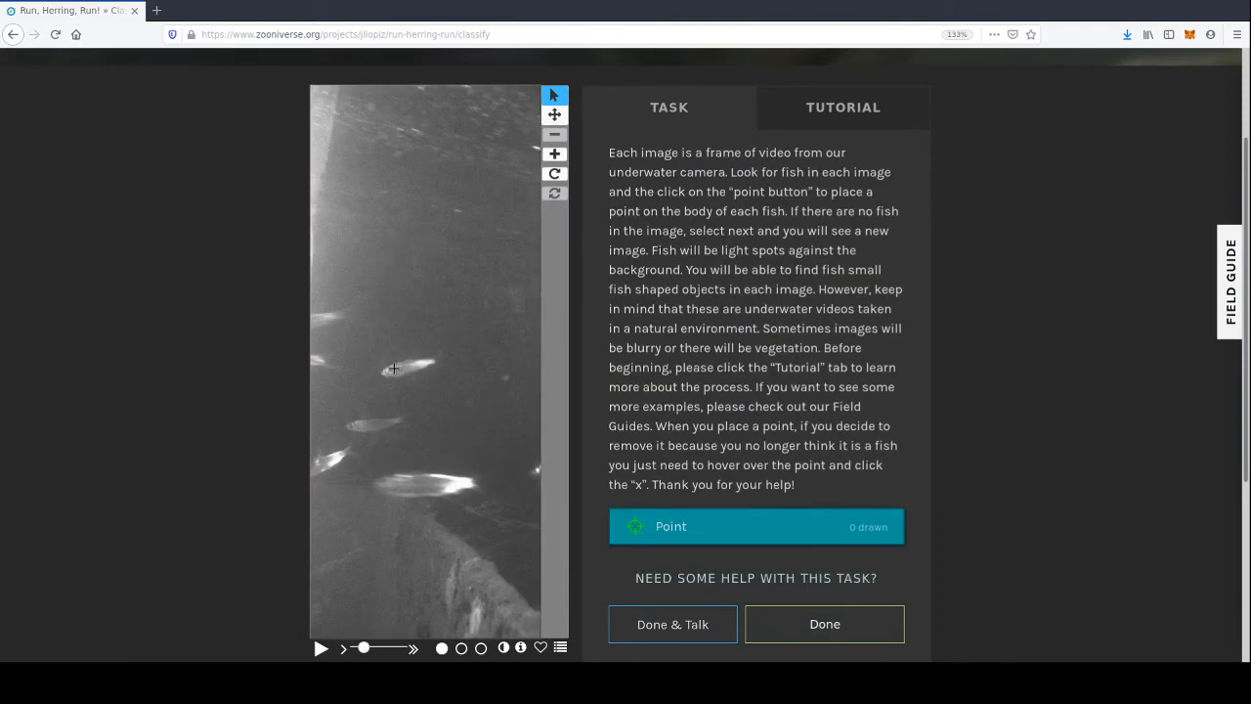
- Mark four fish in the grey frame, including the large bright one above the ramp, and submit it
{"action": "left_click", "coordinate": [402, 370]}
{"action": "left_click", "coordinate": [402, 486]}
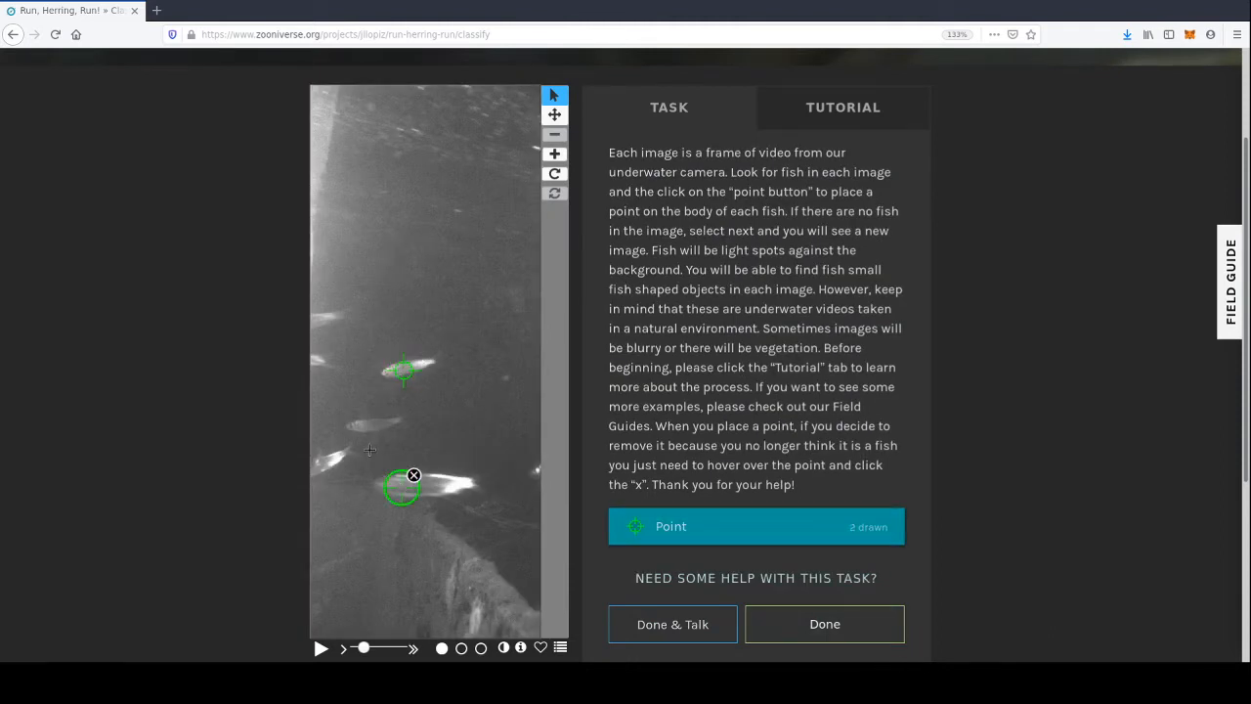
{"action": "left_click", "coordinate": [368, 426]}
{"action": "left_click", "coordinate": [329, 462]}
{"action": "left_click", "coordinate": [807, 623]}
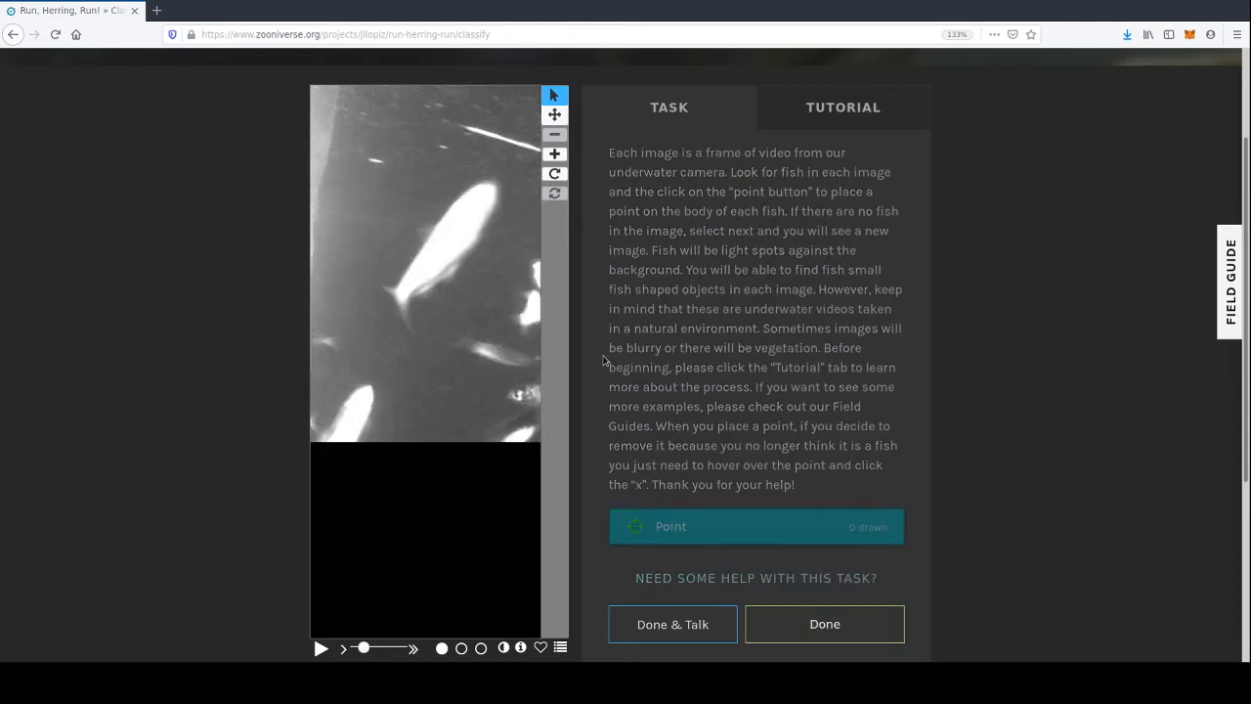
- Mark eight fish in the frame with the large white diagonal fish, including those along its right edge, and submit it
{"action": "left_click", "coordinate": [456, 228]}
{"action": "left_click", "coordinate": [354, 422]}
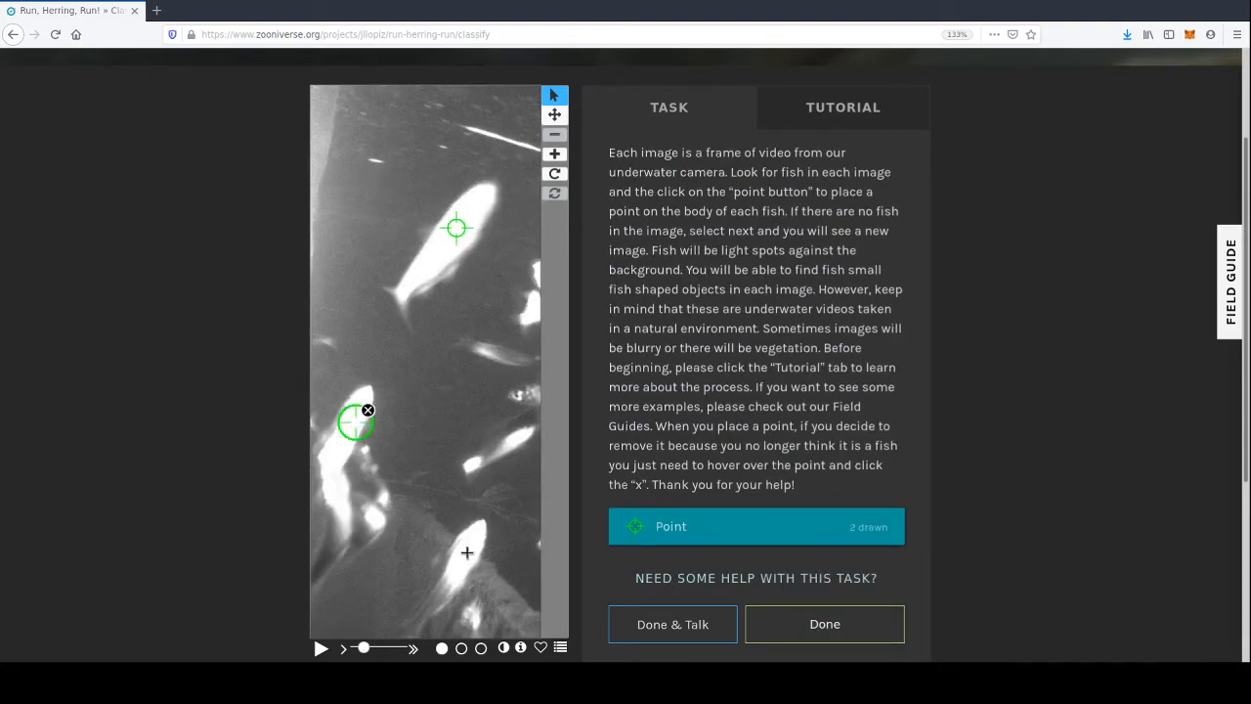
{"action": "left_click", "coordinate": [465, 552]}
{"action": "left_click", "coordinate": [522, 435]}
{"action": "left_click", "coordinate": [527, 393]}
{"action": "left_click", "coordinate": [501, 352]}
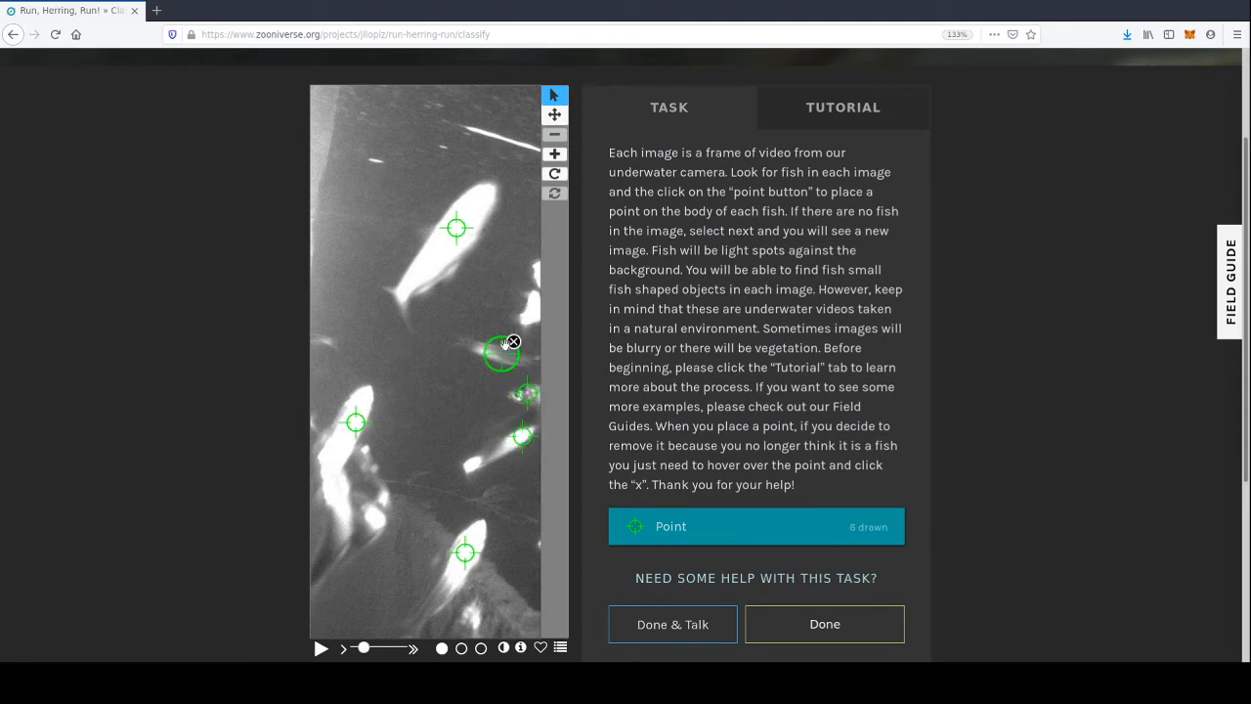
{"action": "left_click", "coordinate": [529, 310]}
{"action": "left_click", "coordinate": [536, 264]}
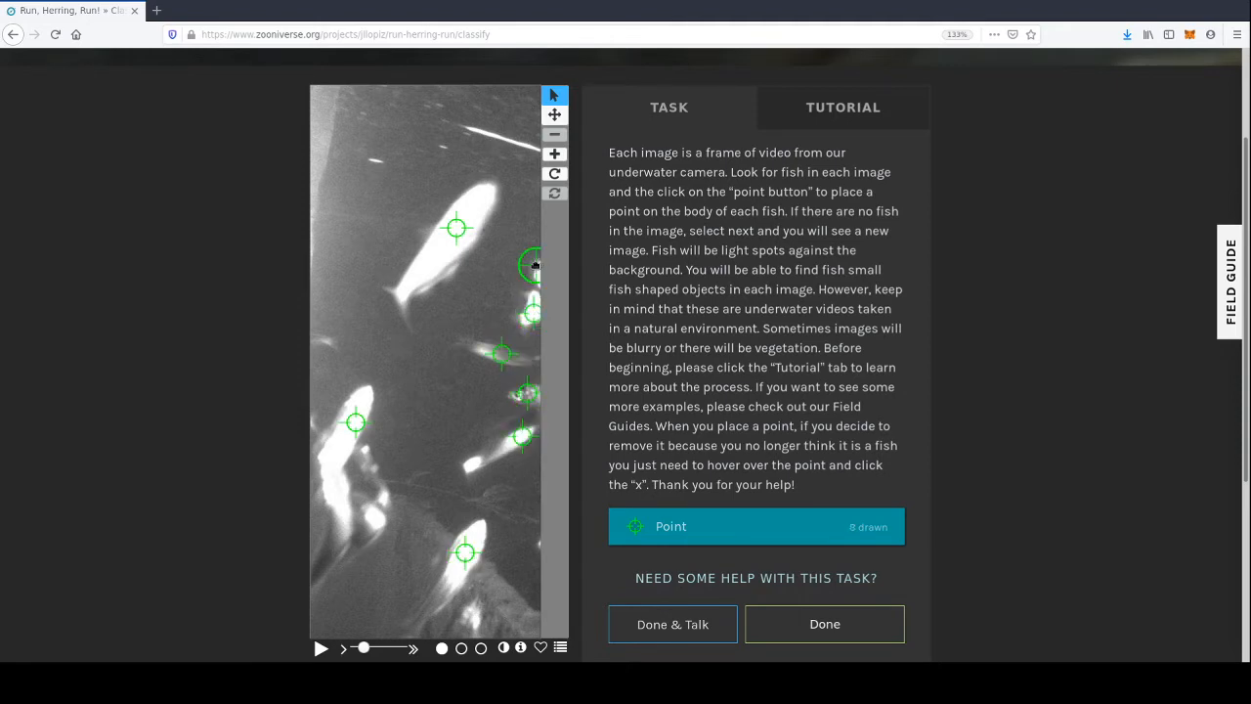
{"action": "left_click", "coordinate": [837, 631]}
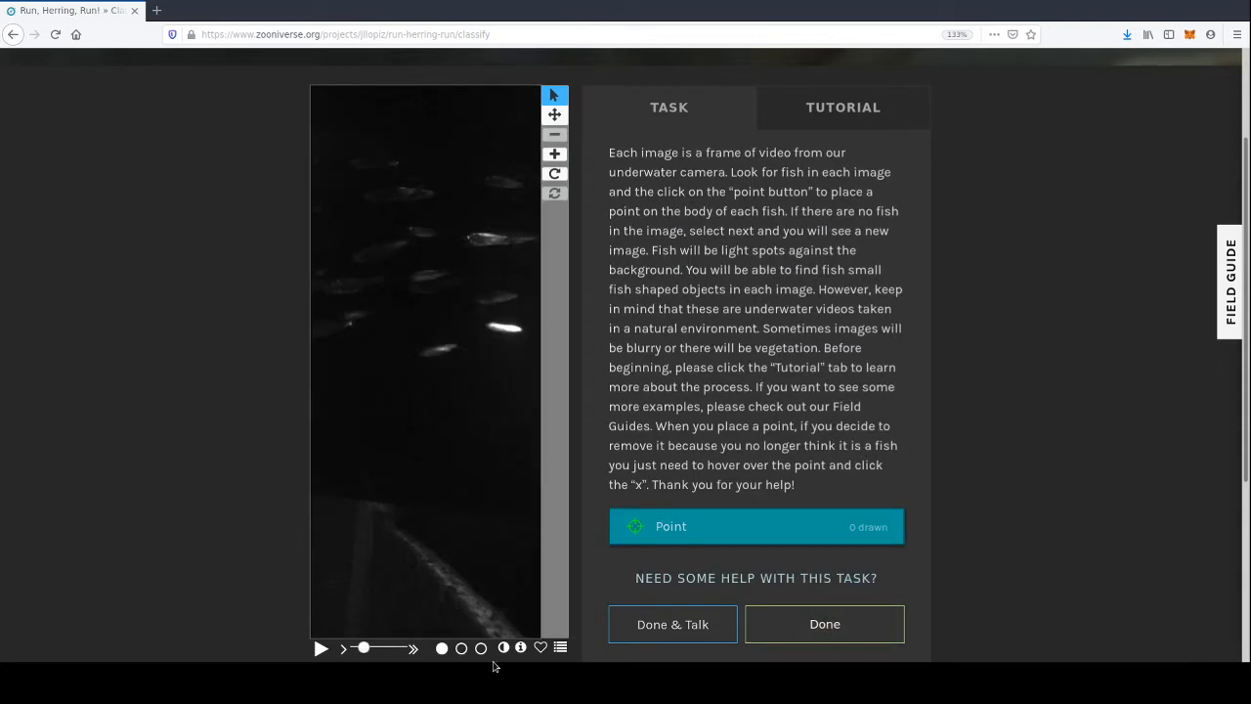
- Try the frame playback, slow its speed, and invert the colours of the dark frame
{"action": "left_click", "coordinate": [503, 647]}
{"action": "left_click", "coordinate": [503, 647]}
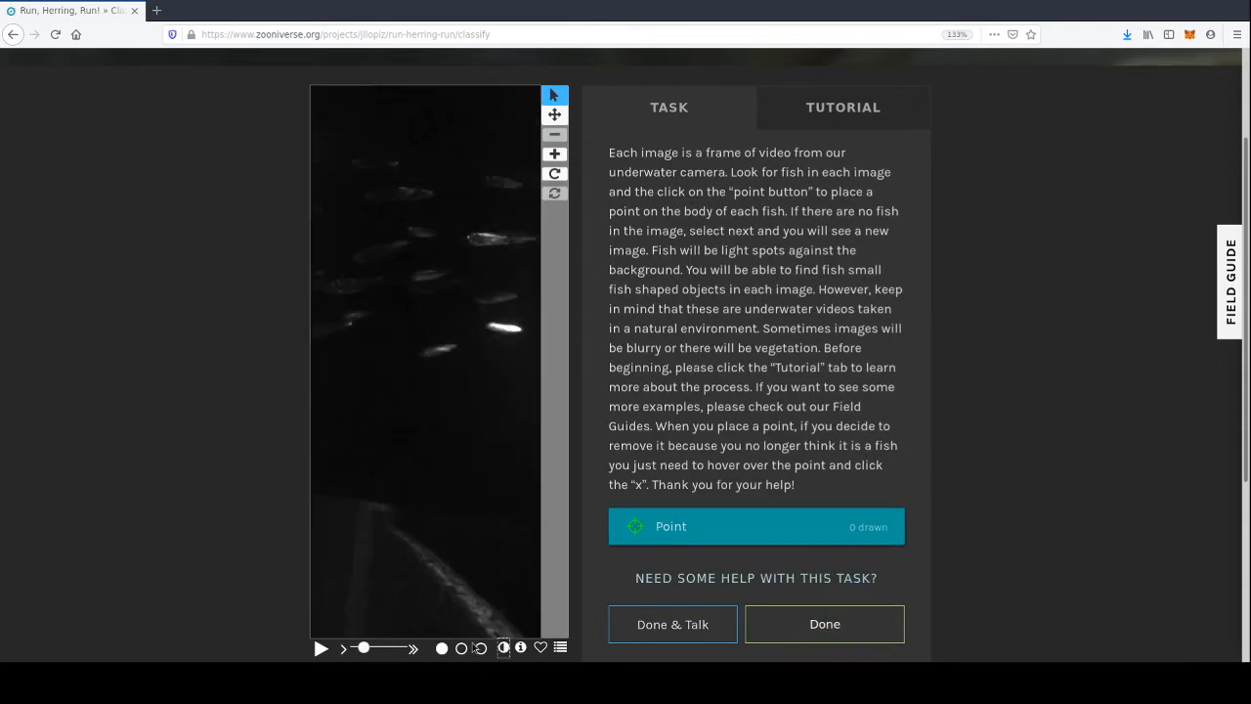
{"action": "left_click", "coordinate": [345, 648]}
{"action": "left_click", "coordinate": [320, 648]}
{"action": "left_click_drag", "start_coordinate": [366, 652], "coordinate": [328, 647]}
{"action": "left_click", "coordinate": [502, 648]}
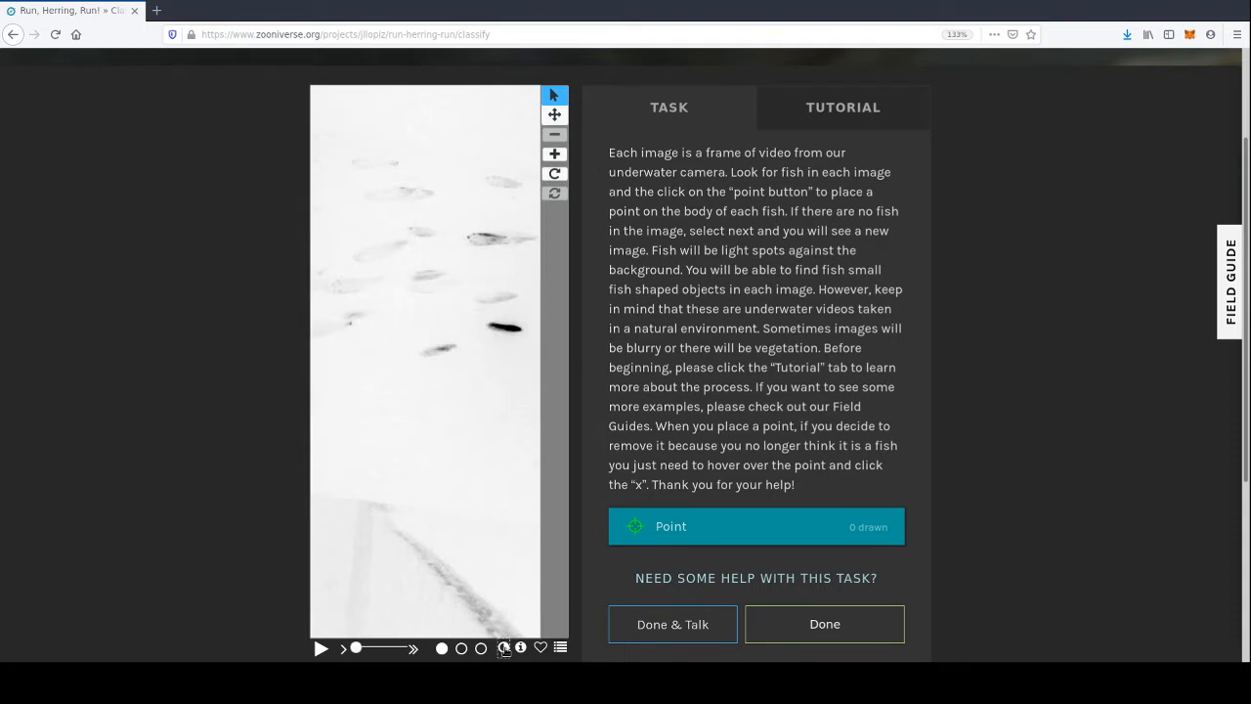
- Place points on six fish in the centre and right part of the inverted frame
{"action": "left_click", "coordinate": [511, 329]}
{"action": "left_click", "coordinate": [426, 352]}
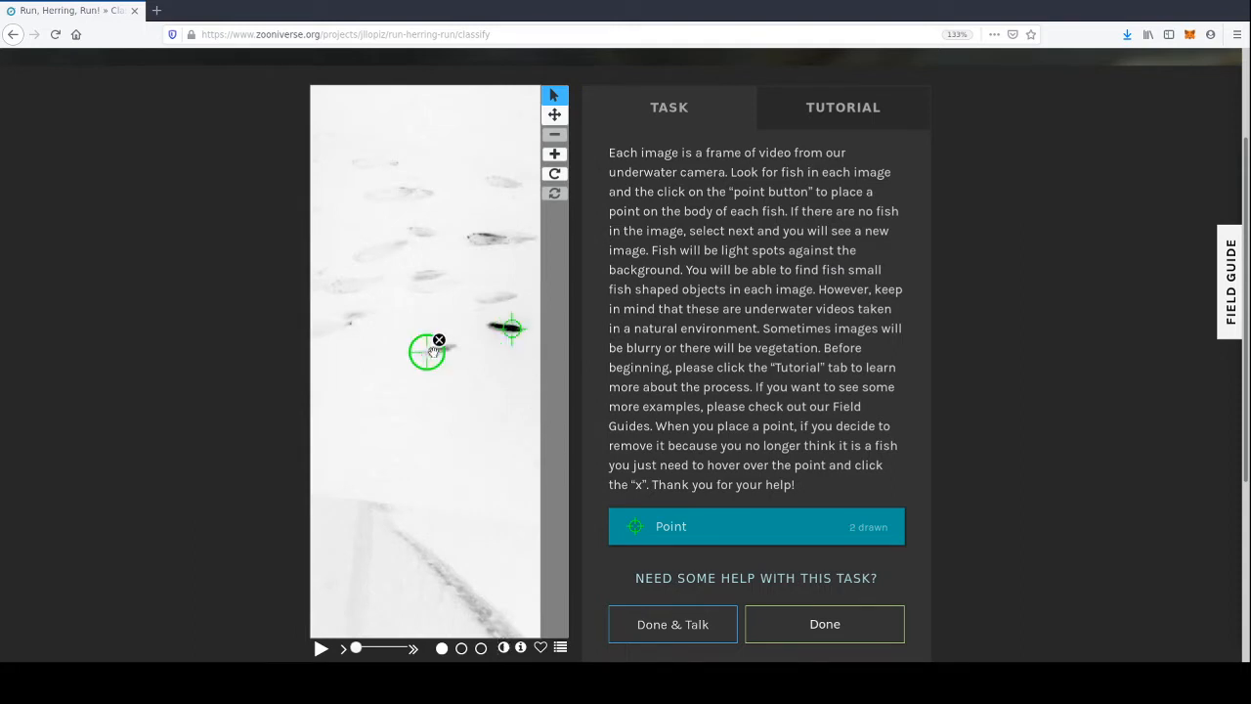
{"action": "left_click", "coordinate": [490, 302]}
{"action": "left_click", "coordinate": [426, 272]}
{"action": "left_click", "coordinate": [475, 239]}
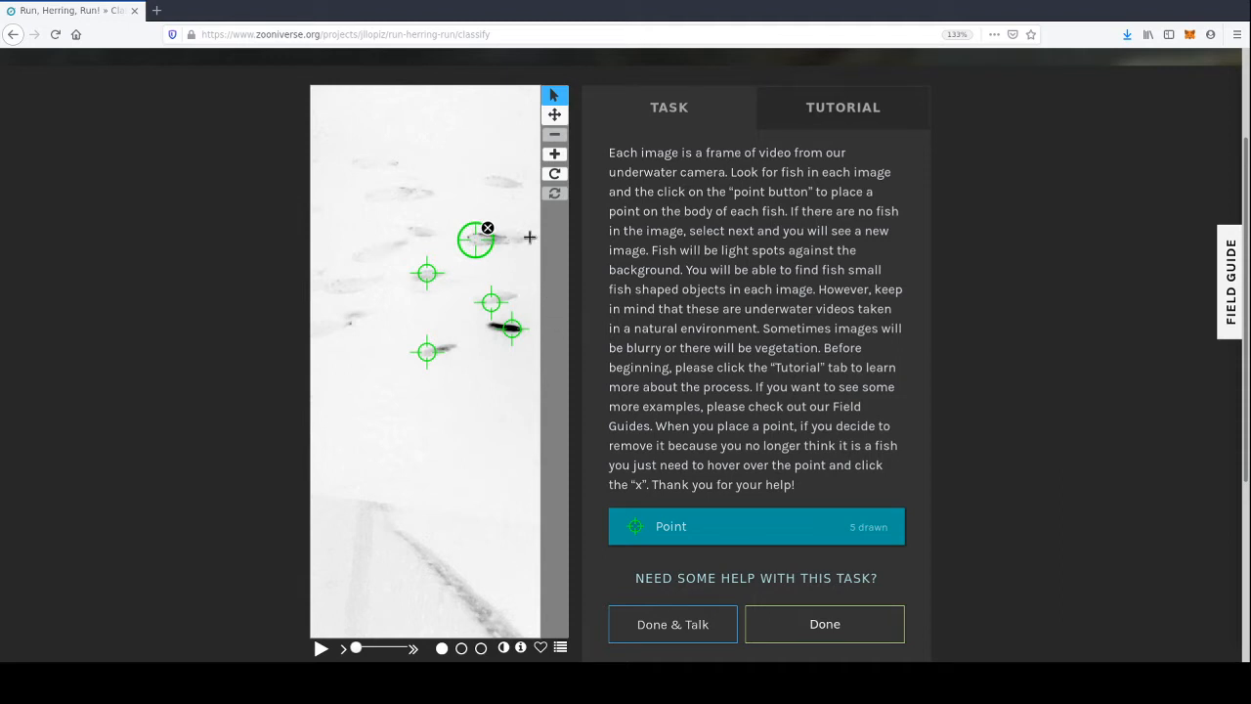
{"action": "left_click", "coordinate": [498, 179]}
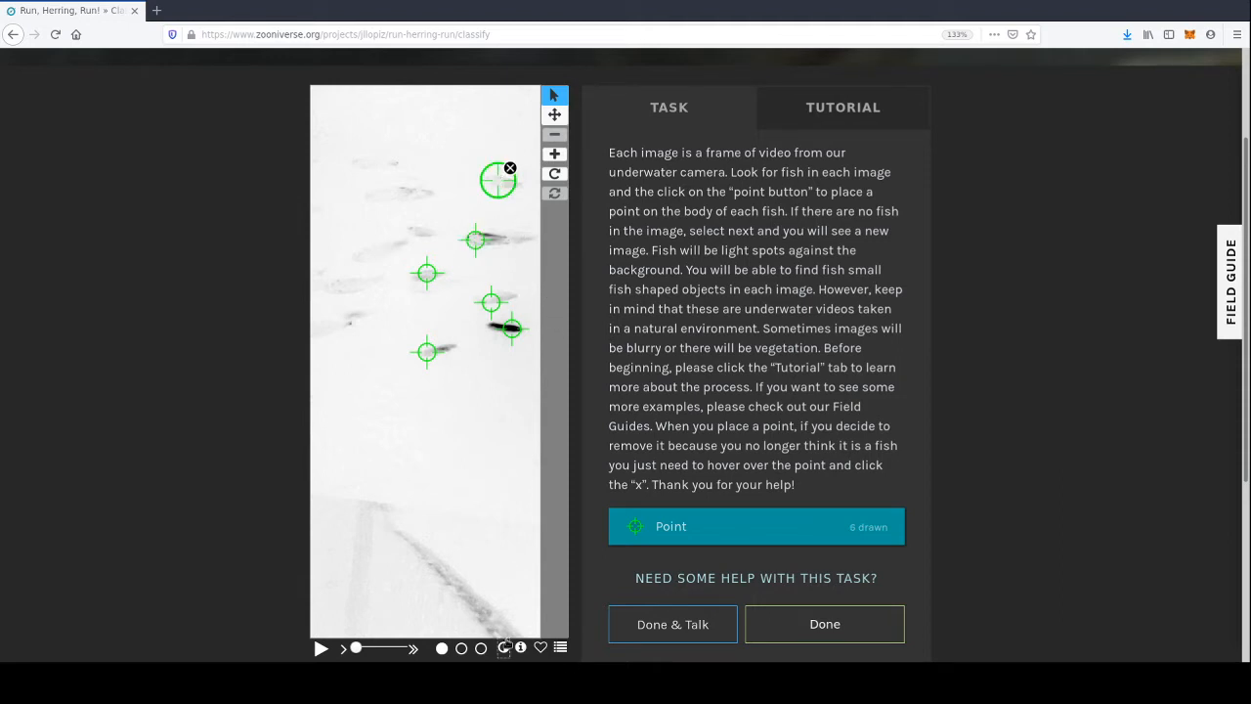
- Restore the frame's original colours and place points on the remaining faint fish in its upper-left and central area
{"action": "left_click", "coordinate": [503, 647]}
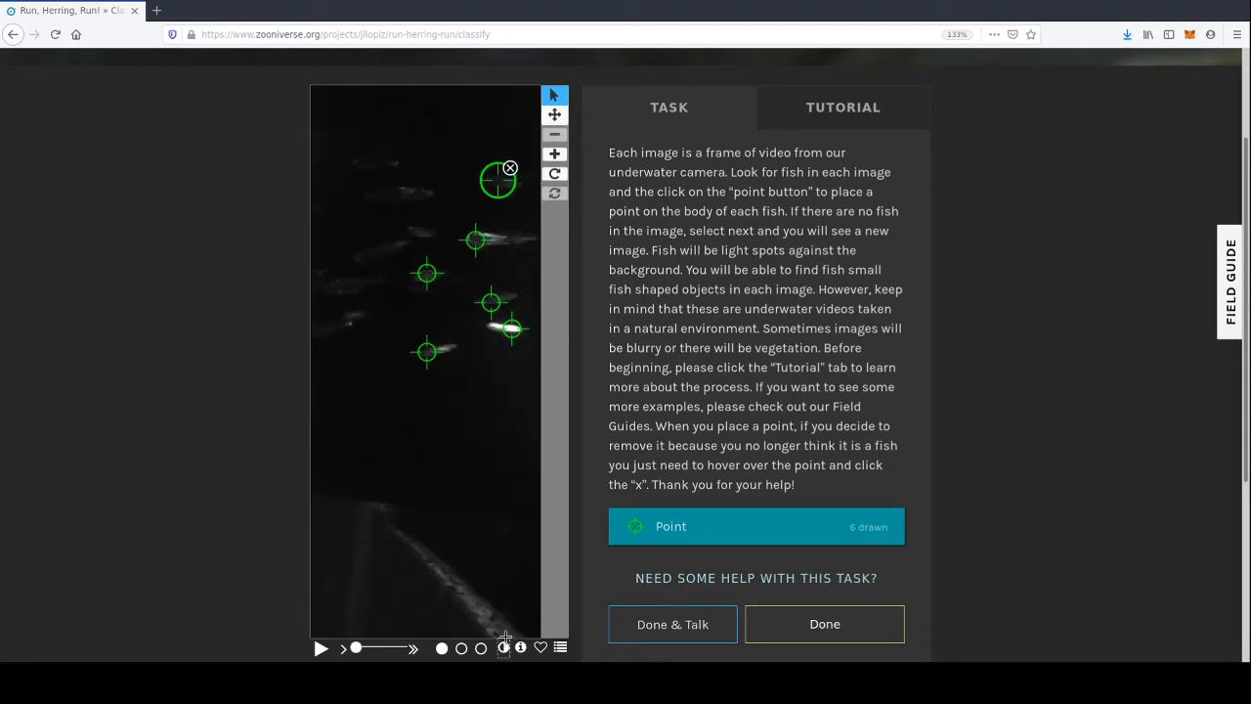
{"action": "left_click", "coordinate": [505, 635]}
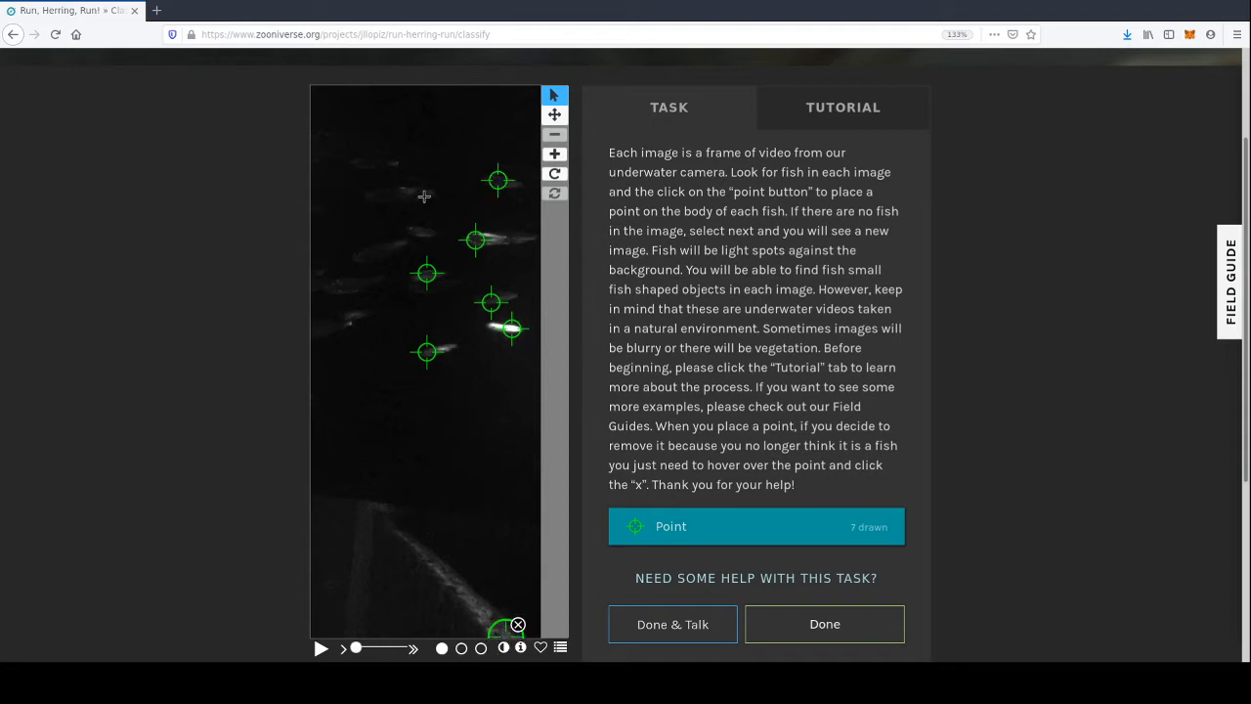
{"action": "left_click", "coordinate": [424, 191]}
{"action": "left_click", "coordinate": [422, 233]}
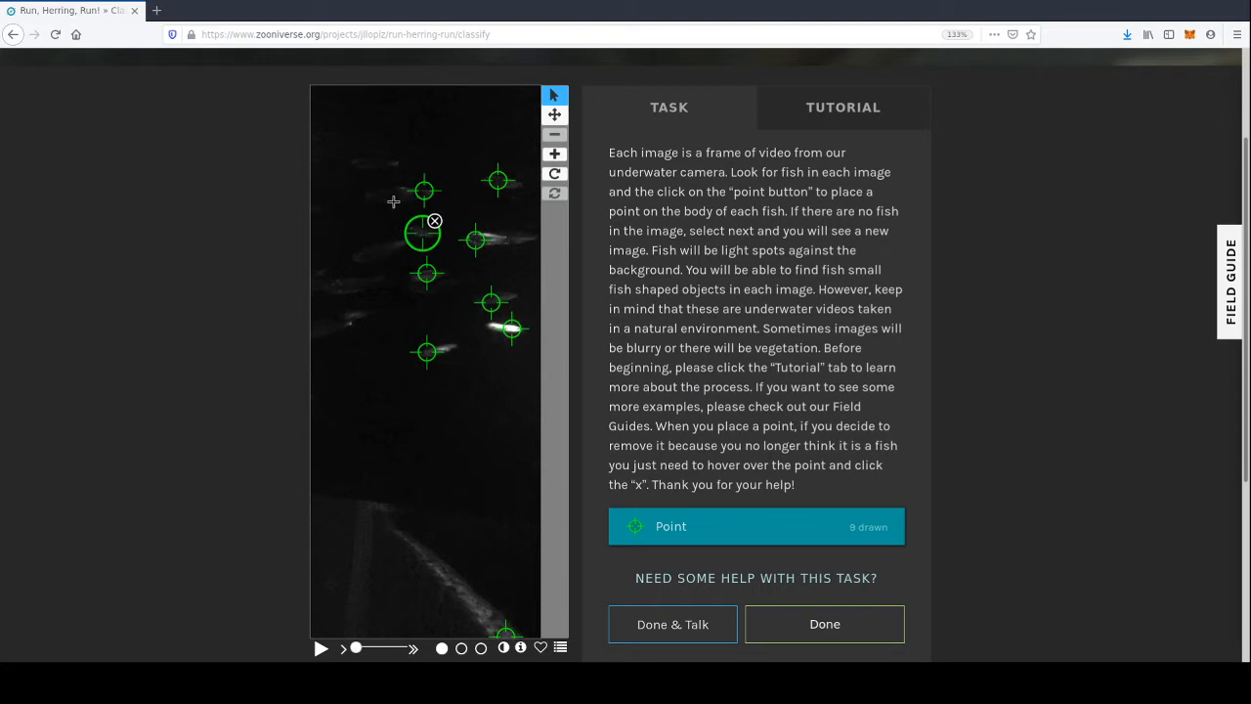
{"action": "left_click", "coordinate": [381, 195]}
{"action": "left_click", "coordinate": [364, 161]}
{"action": "left_click", "coordinate": [370, 253]}
{"action": "left_click", "coordinate": [348, 284]}
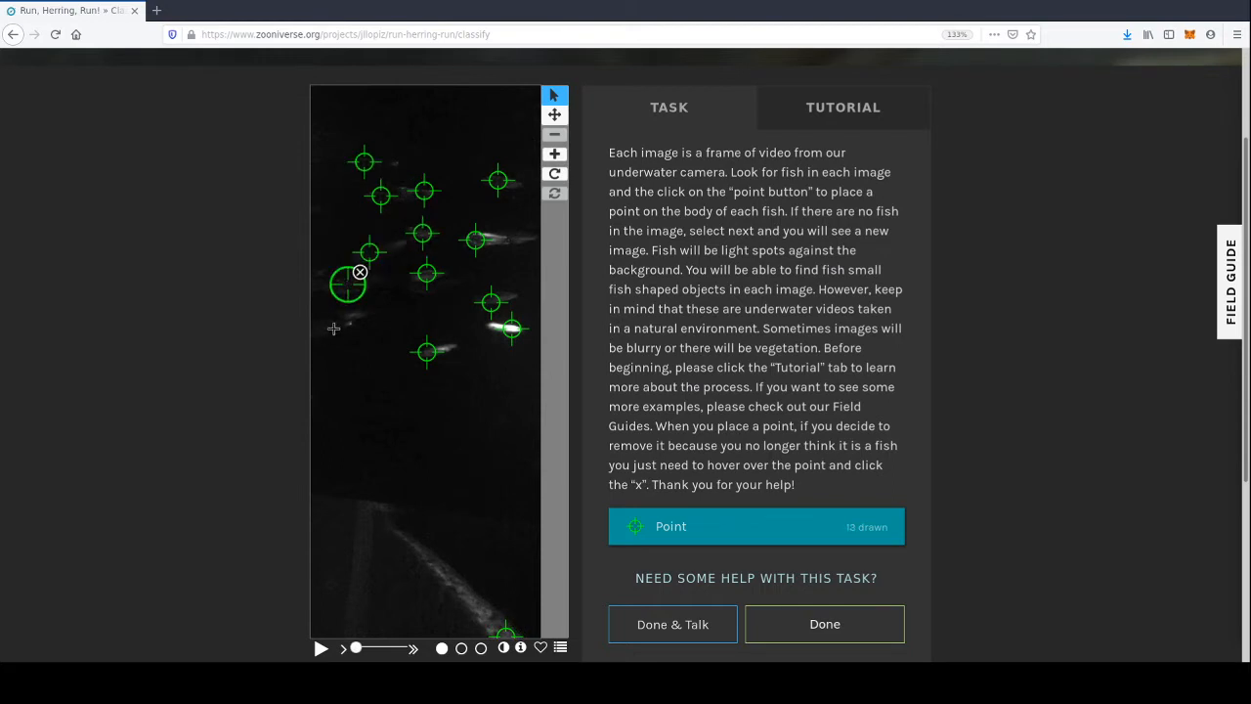
{"action": "left_click", "coordinate": [349, 314]}
{"action": "left_click", "coordinate": [332, 326]}
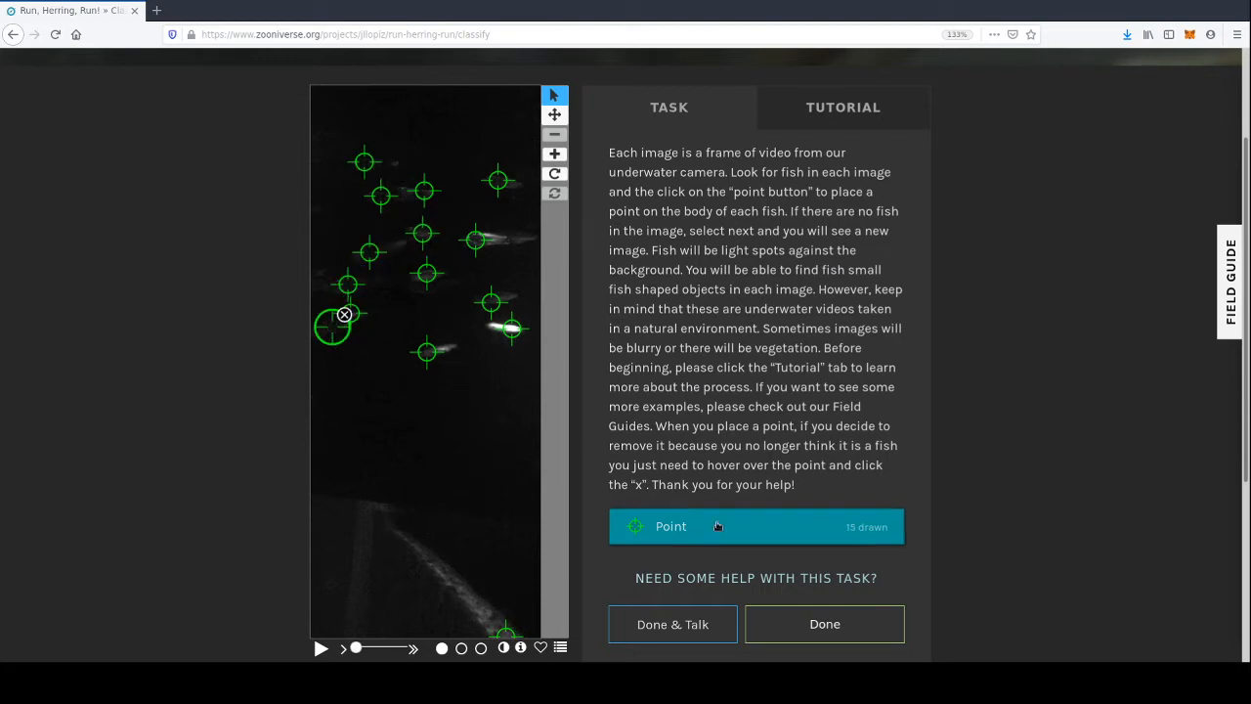
{"action": "left_click", "coordinate": [438, 289]}
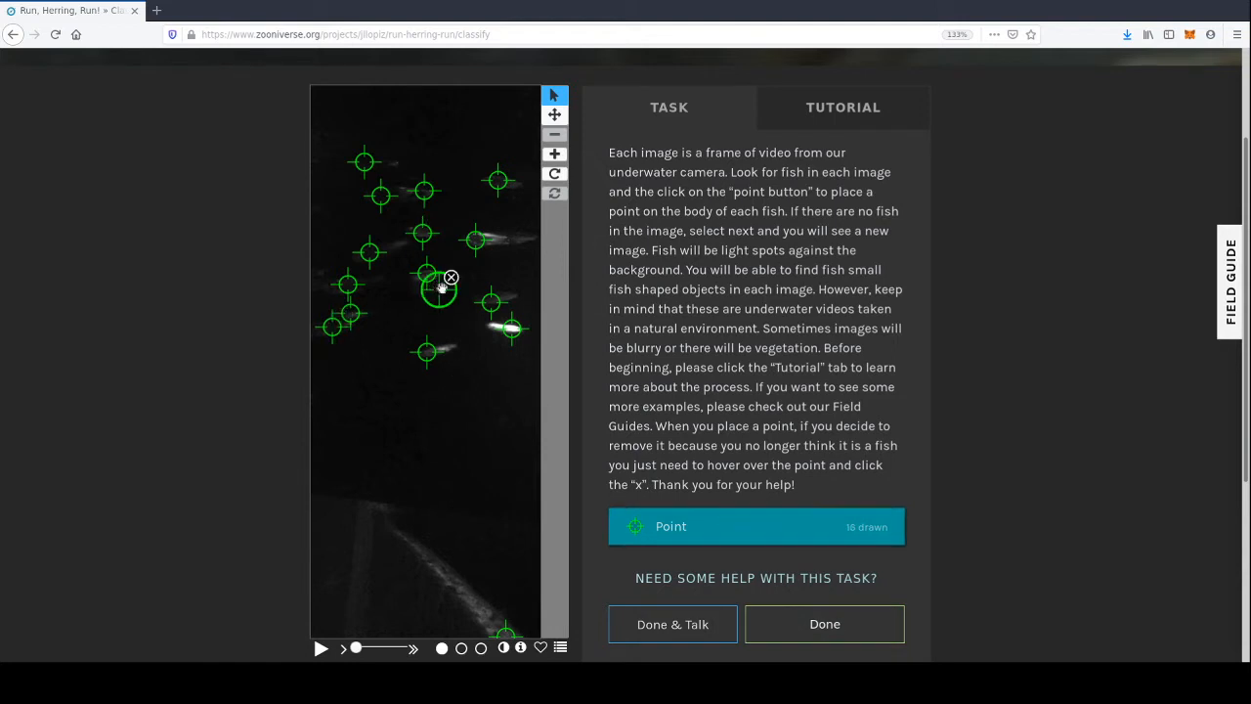
- Nudge the last point up and left onto its fish, submit the frame, and submit the following two frames without any points
{"action": "left_click_drag", "start_coordinate": [453, 297], "coordinate": [446, 293]}
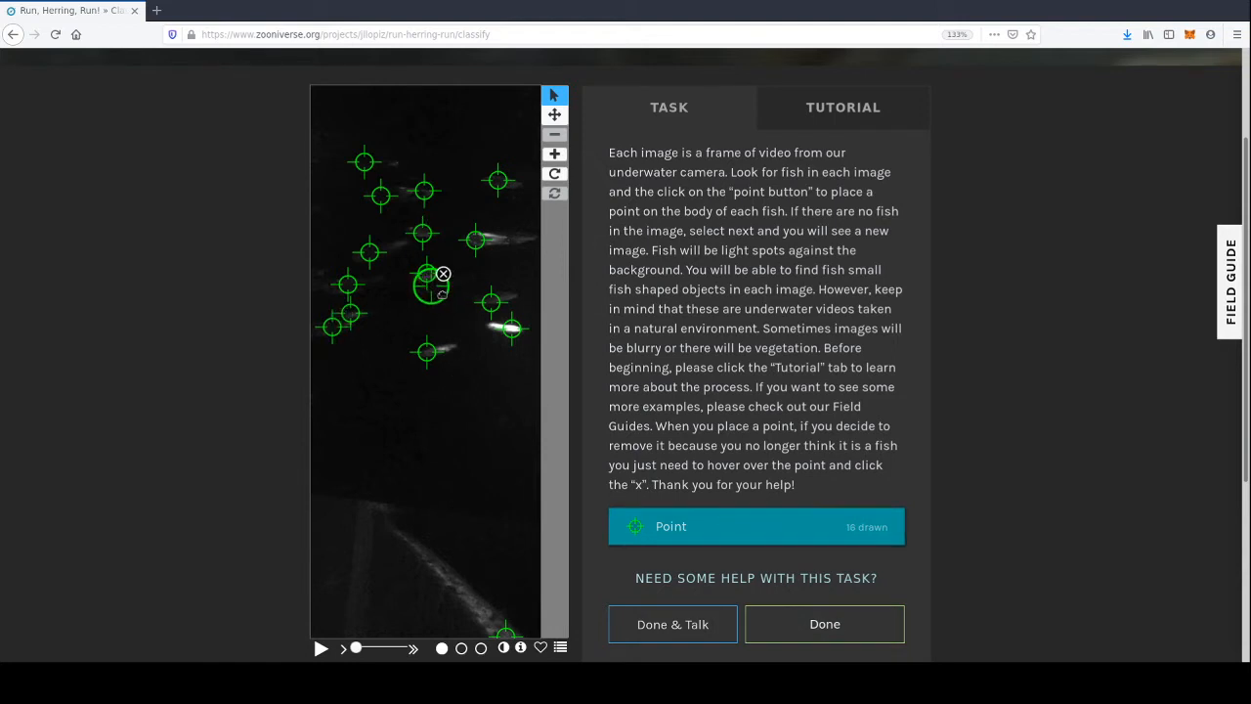
{"action": "left_click", "coordinate": [787, 621]}
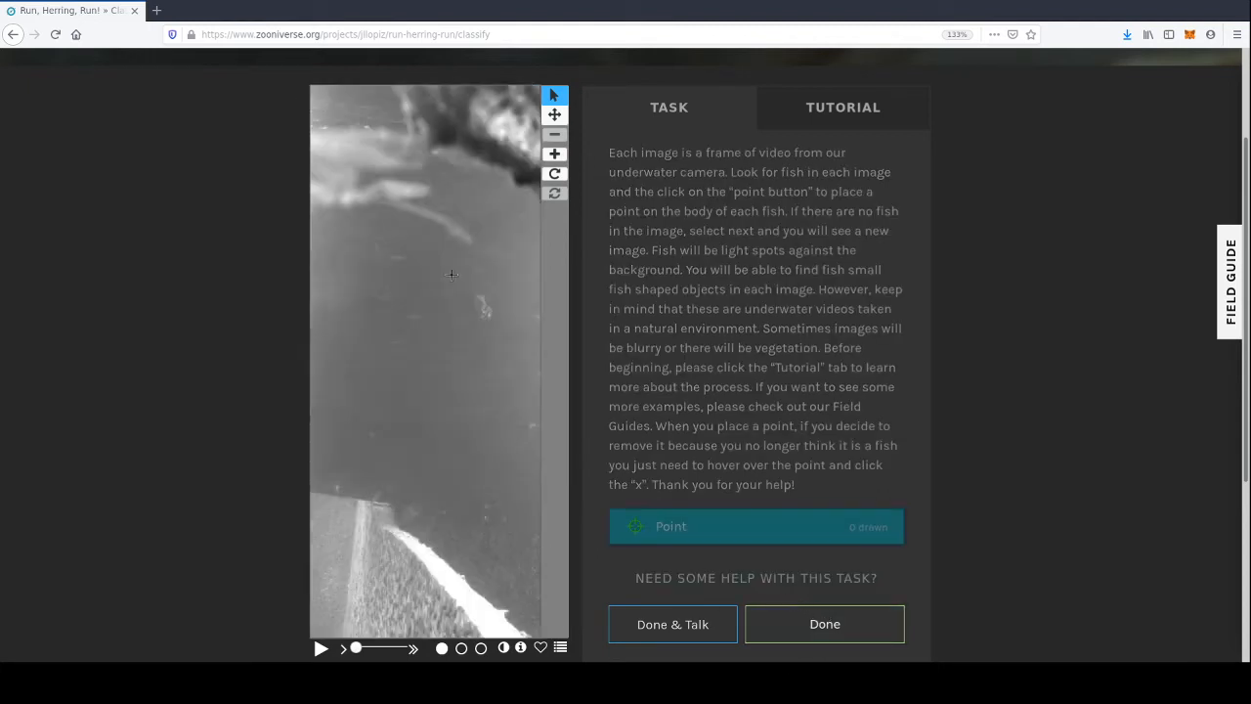
{"action": "left_click", "coordinate": [788, 631]}
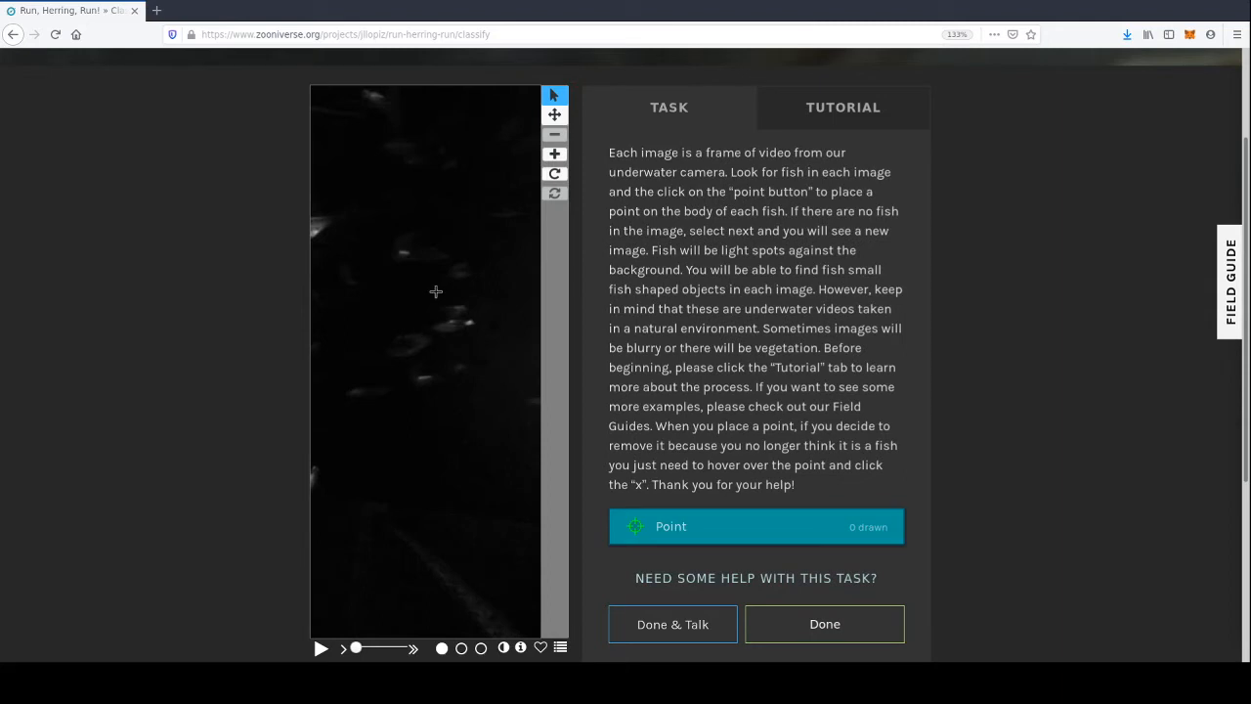
{"action": "left_click", "coordinate": [852, 636]}
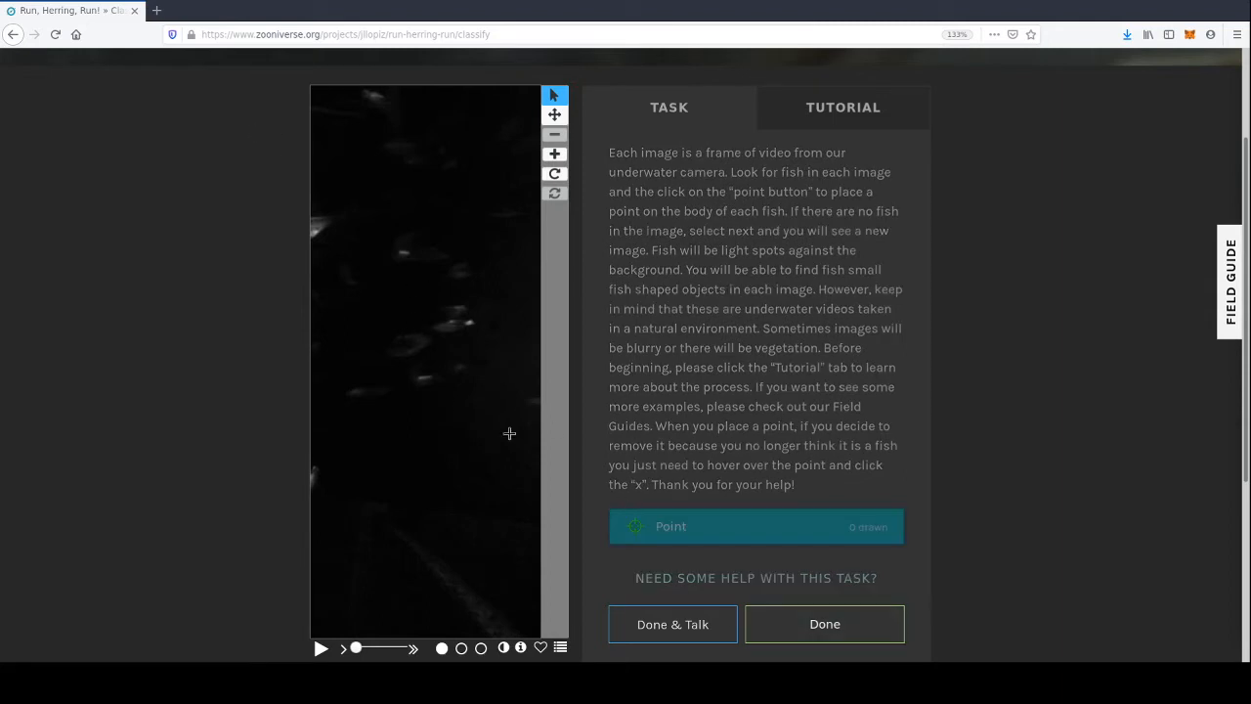
- Place points on the three bright fish in the lower half of the grey frame and submit it
{"action": "left_click", "coordinate": [454, 450]}
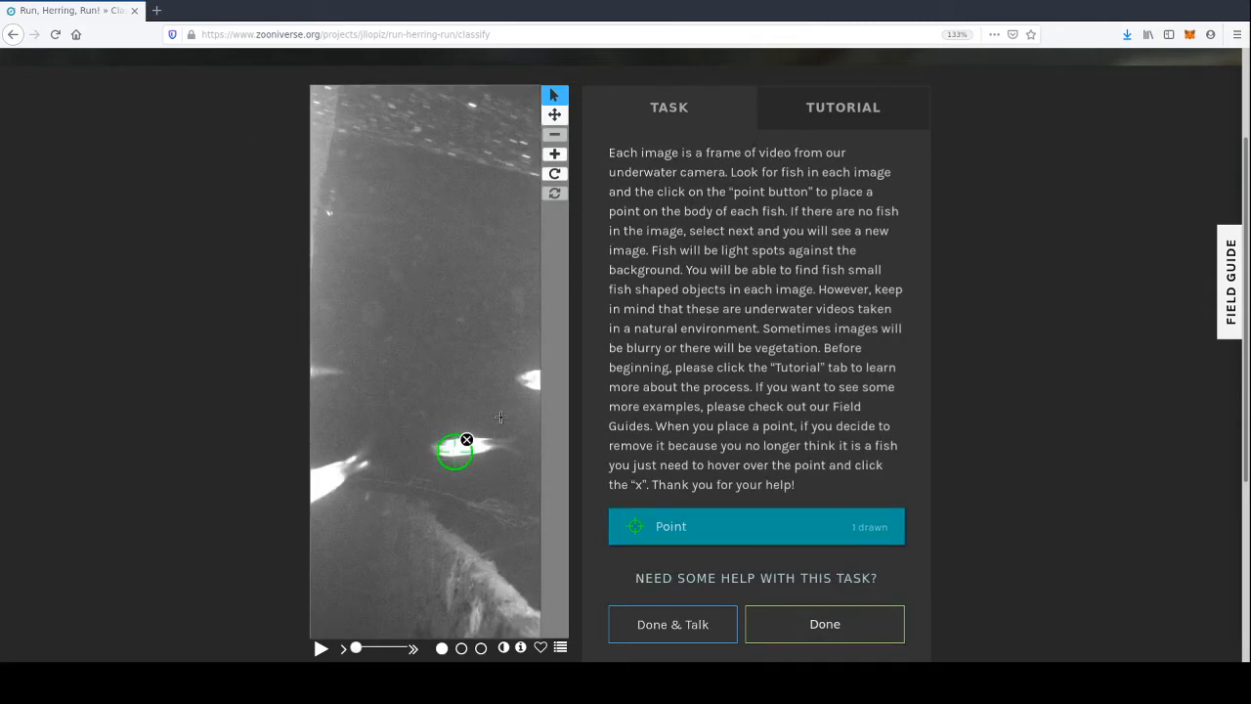
{"action": "left_click", "coordinate": [529, 379]}
{"action": "left_click", "coordinate": [323, 479]}
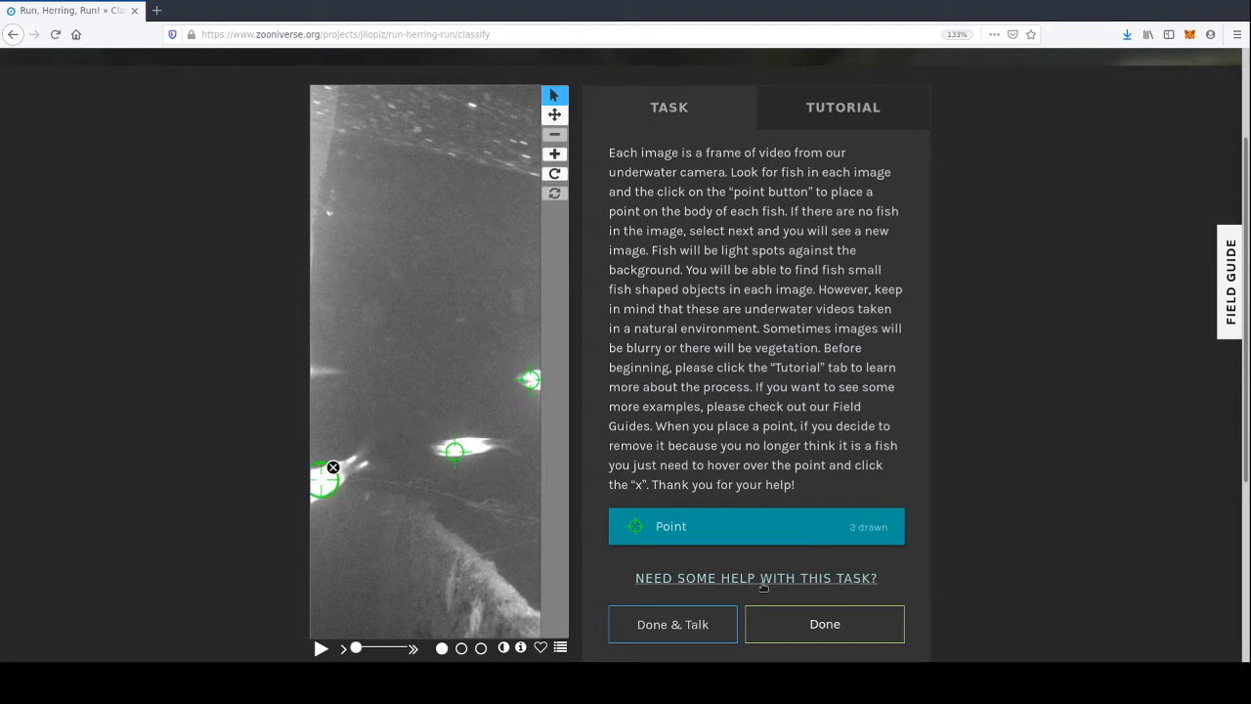
{"action": "left_click", "coordinate": [814, 622]}
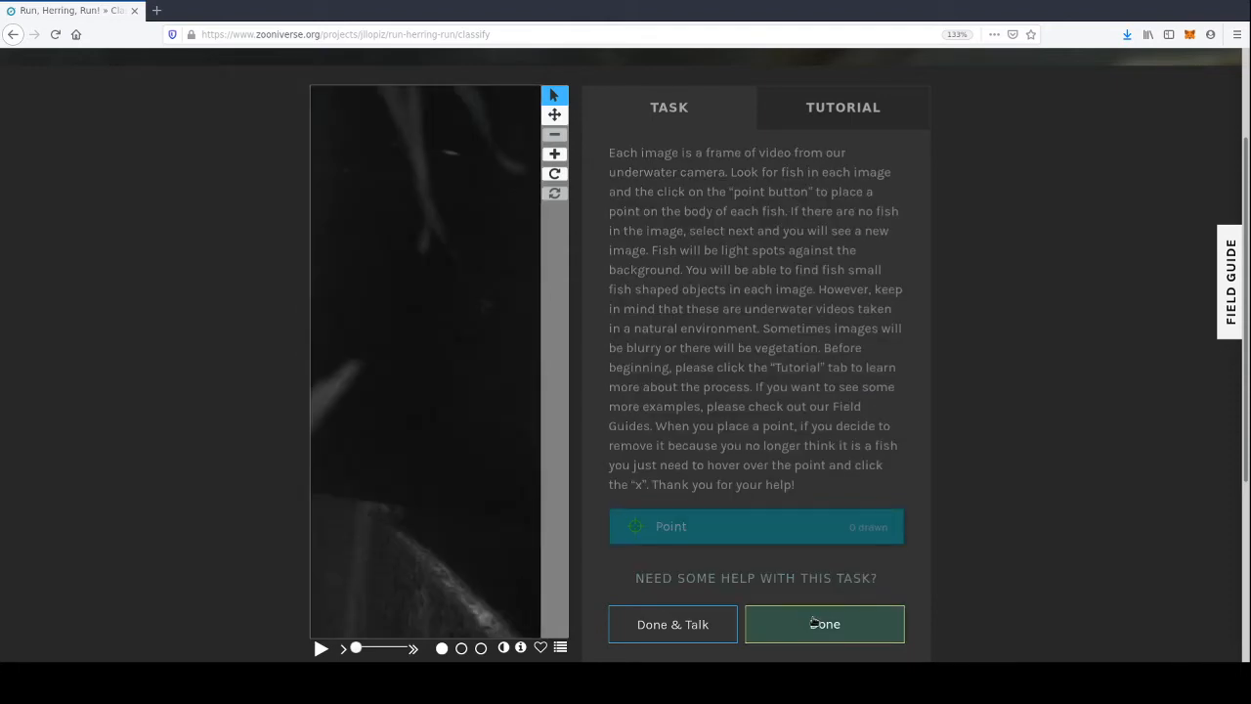
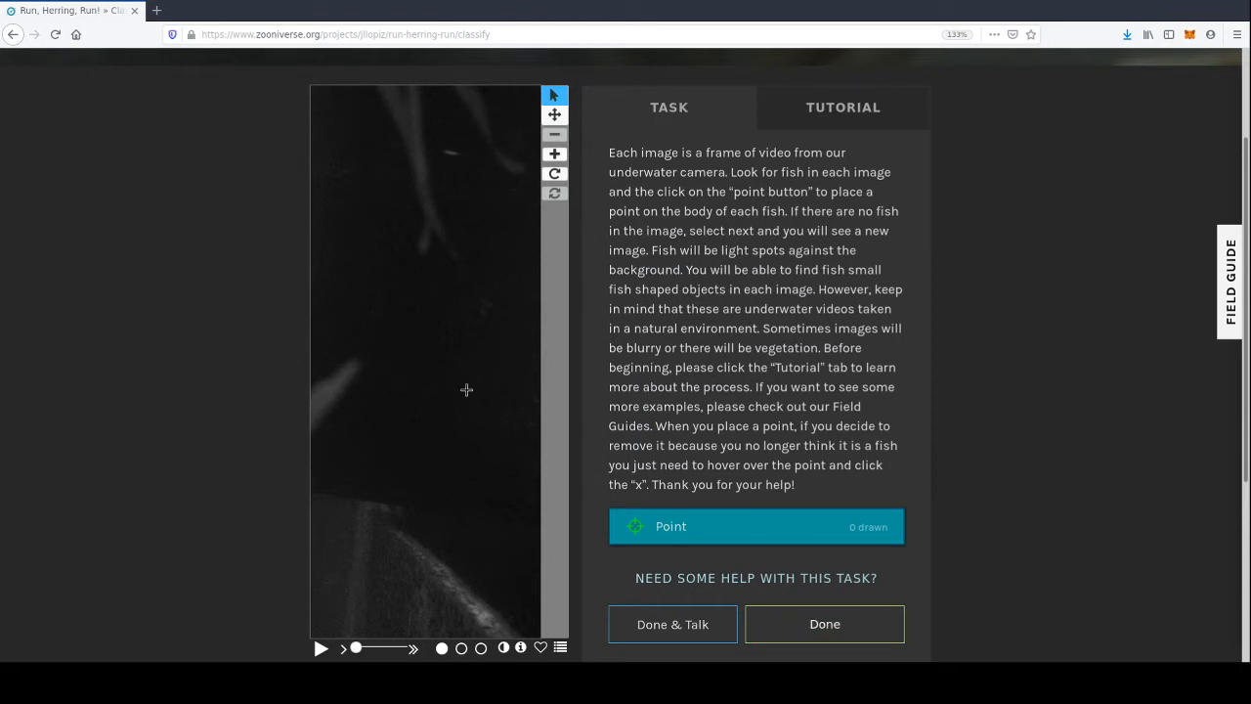
- Submit the dark plant frame without points, and mark the single bright fish in the black frame and submit that too
{"action": "left_click", "coordinate": [819, 628]}
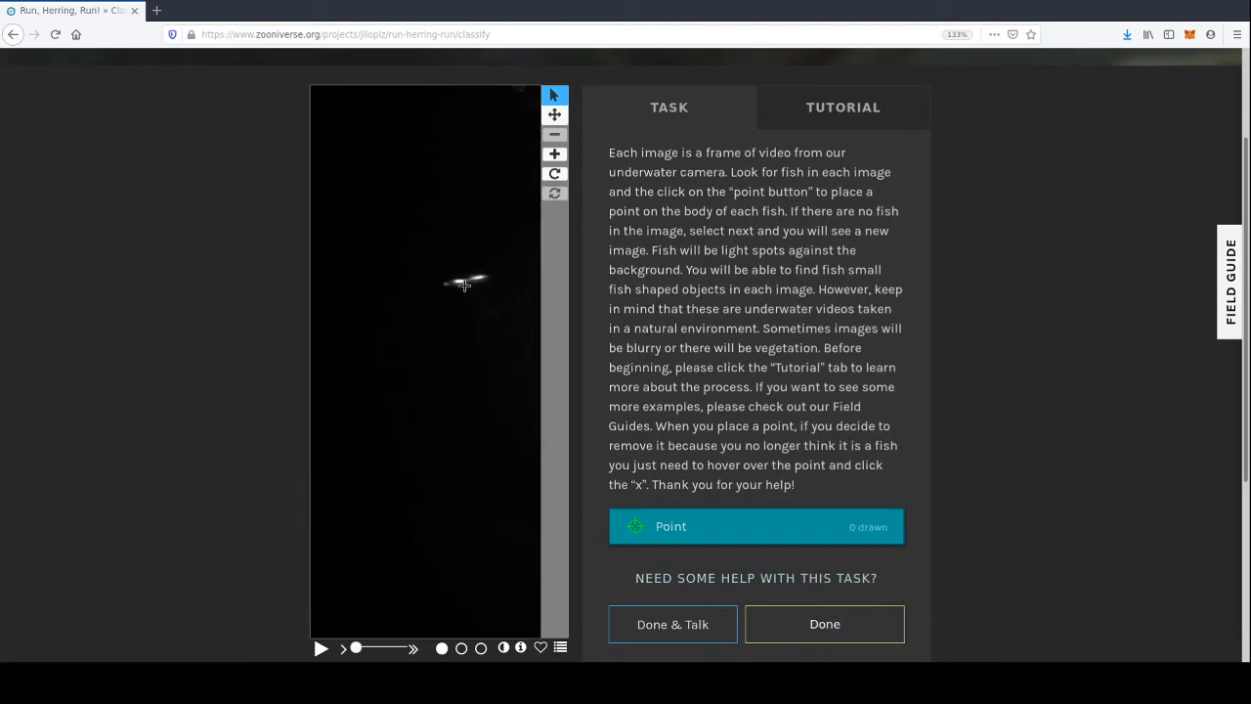
{"action": "left_click", "coordinate": [453, 282]}
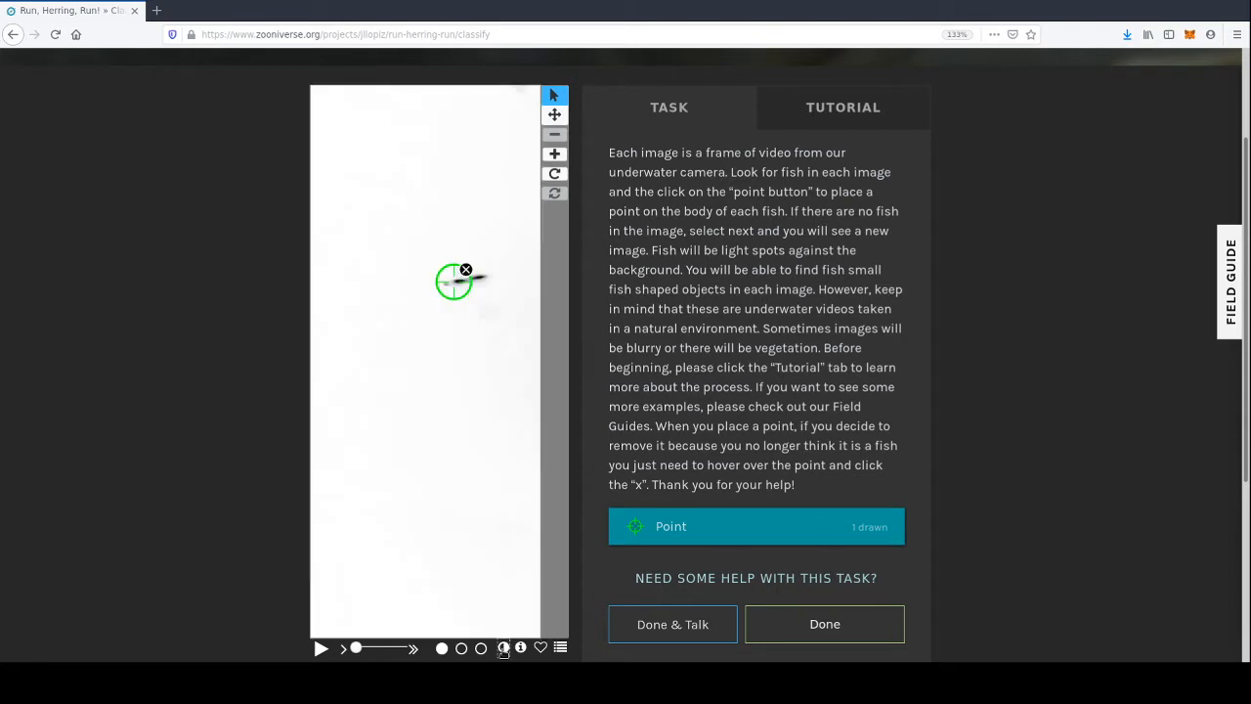
{"action": "left_click", "coordinate": [831, 624]}
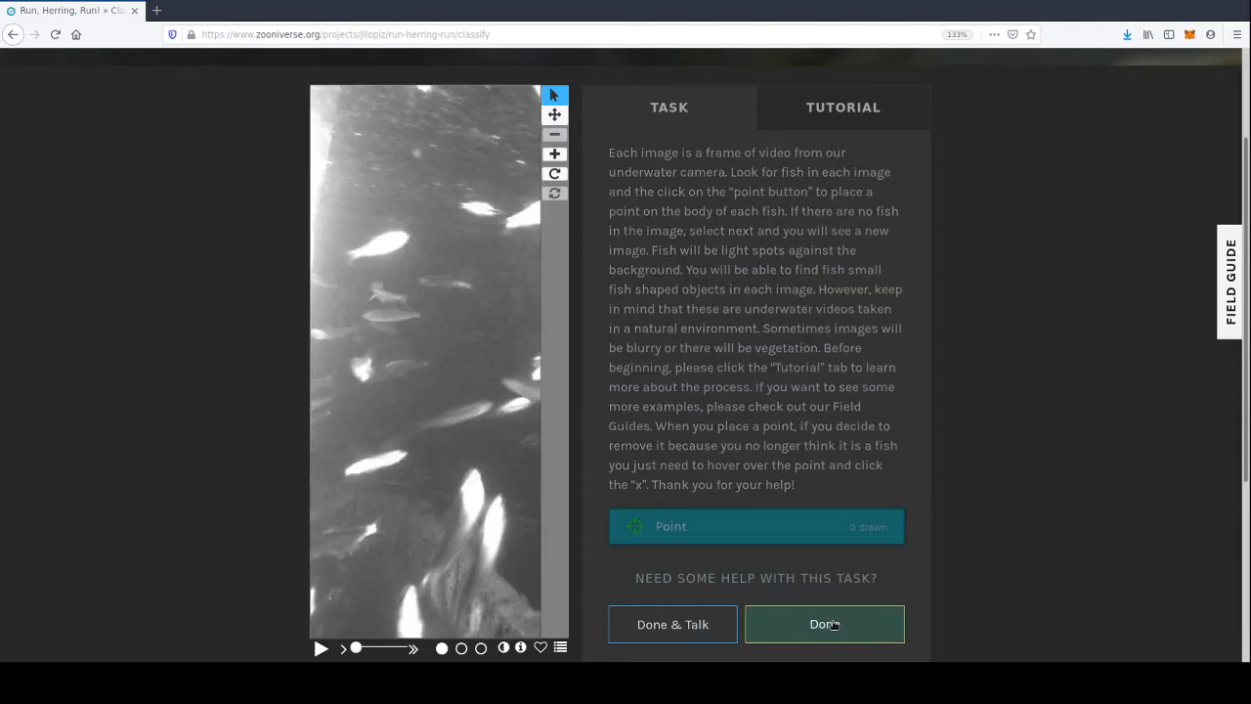
- Place points on seven fish in the crowded frame, from the two upright ones near the bottom up along the right side
{"action": "left_click", "coordinate": [468, 493]}
{"action": "left_click", "coordinate": [496, 533]}
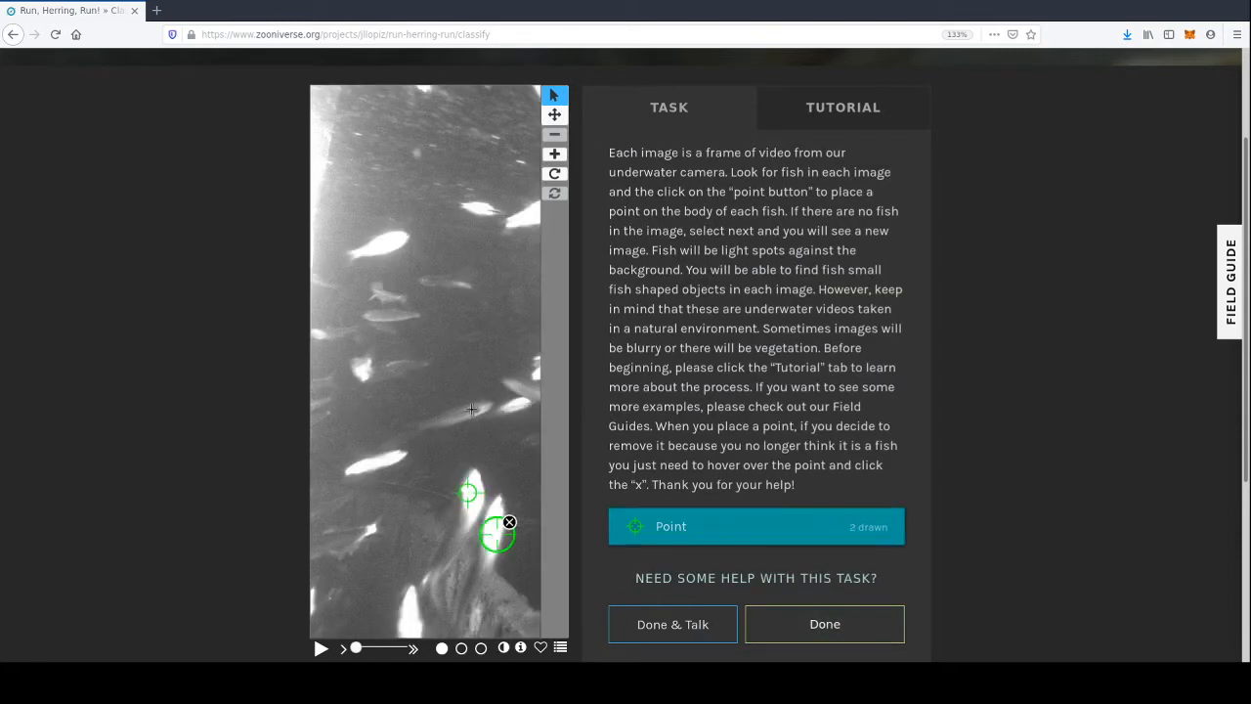
{"action": "left_click", "coordinate": [472, 408]}
{"action": "left_click", "coordinate": [511, 410]}
{"action": "left_click", "coordinate": [512, 386]}
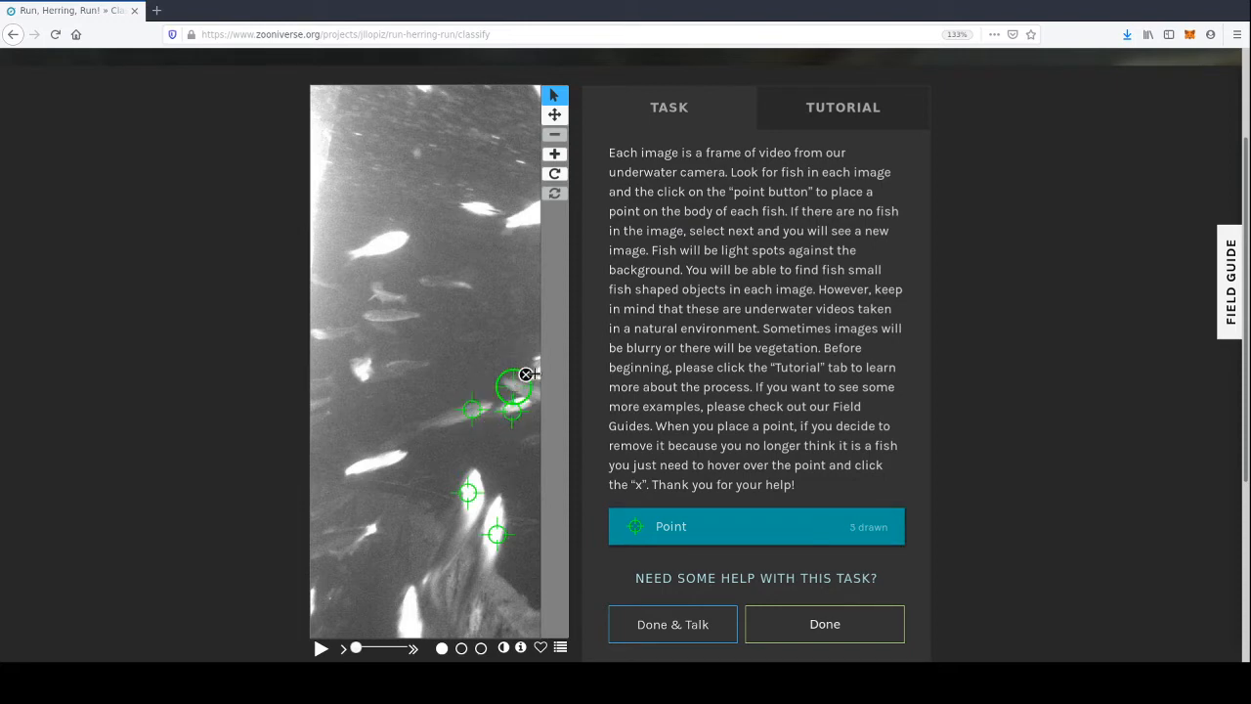
{"action": "left_click", "coordinate": [535, 372]}
{"action": "left_click", "coordinate": [525, 217]}
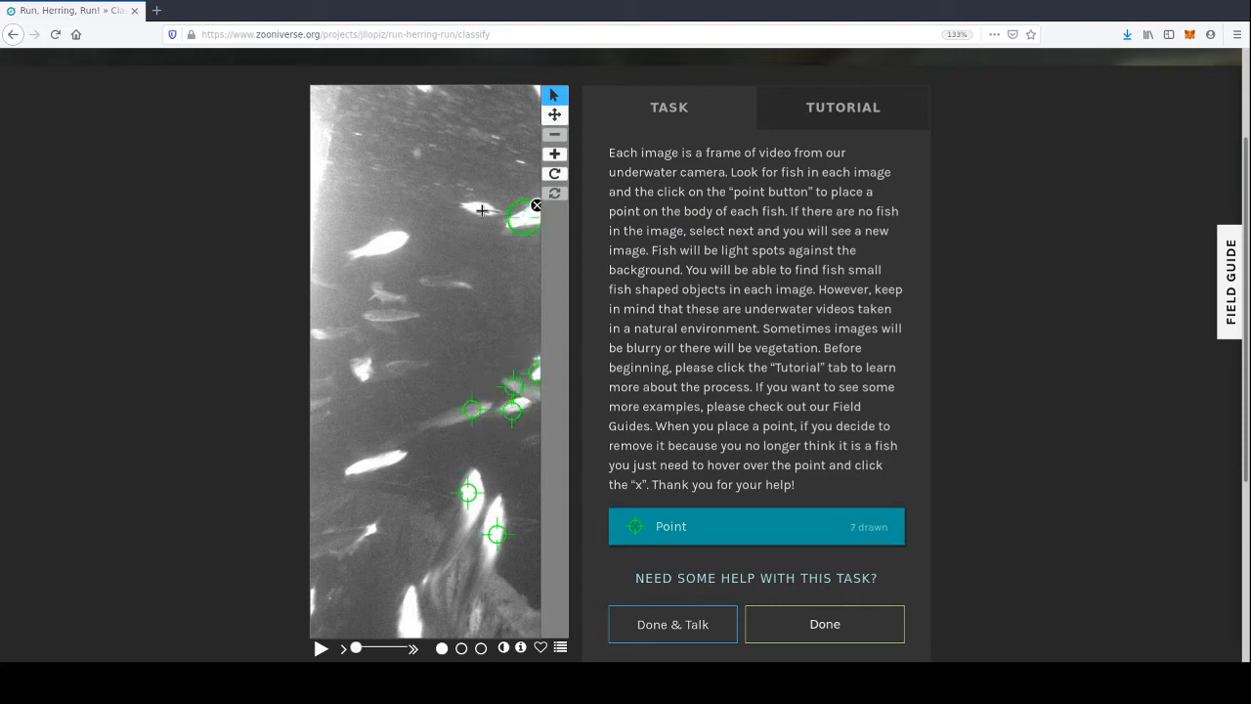
- Place points on seven more fish in the upper and left-centre part of the crowded frame
{"action": "left_click", "coordinate": [480, 210]}
{"action": "left_click", "coordinate": [386, 240]}
{"action": "left_click", "coordinate": [438, 282]}
{"action": "left_click", "coordinate": [380, 292]}
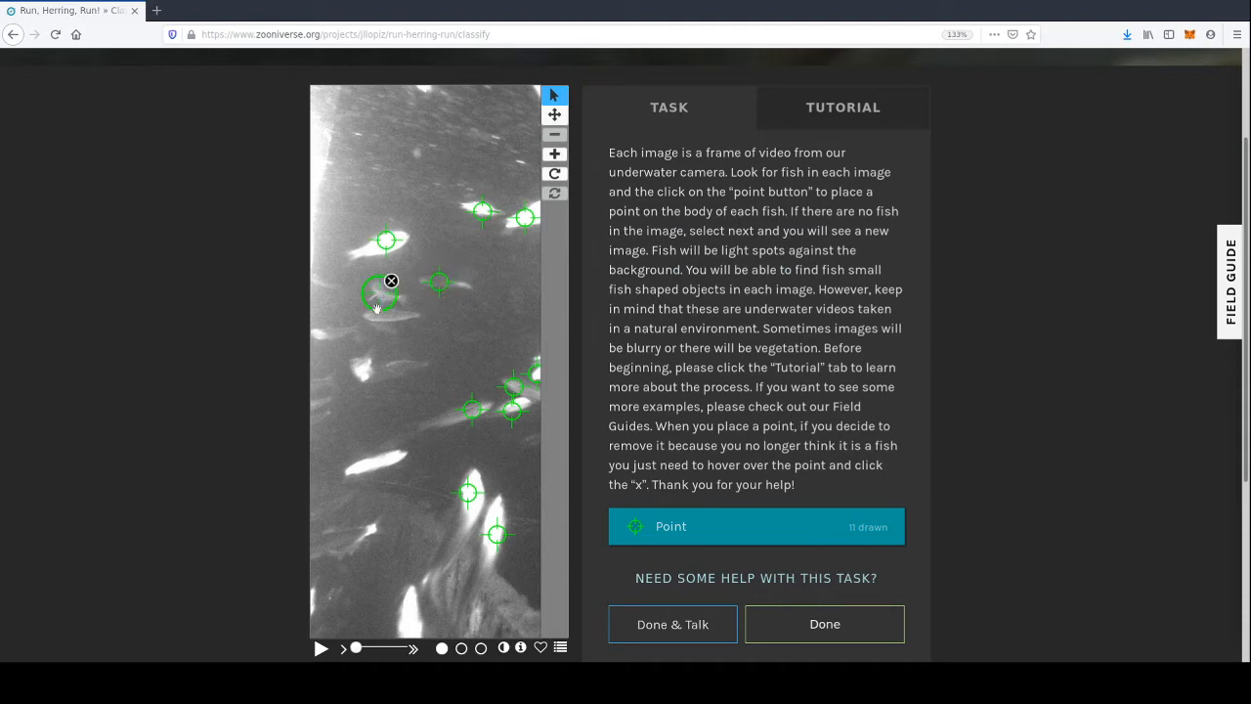
{"action": "left_click", "coordinate": [378, 314]}
{"action": "left_click", "coordinate": [331, 336]}
{"action": "left_click", "coordinate": [372, 376]}
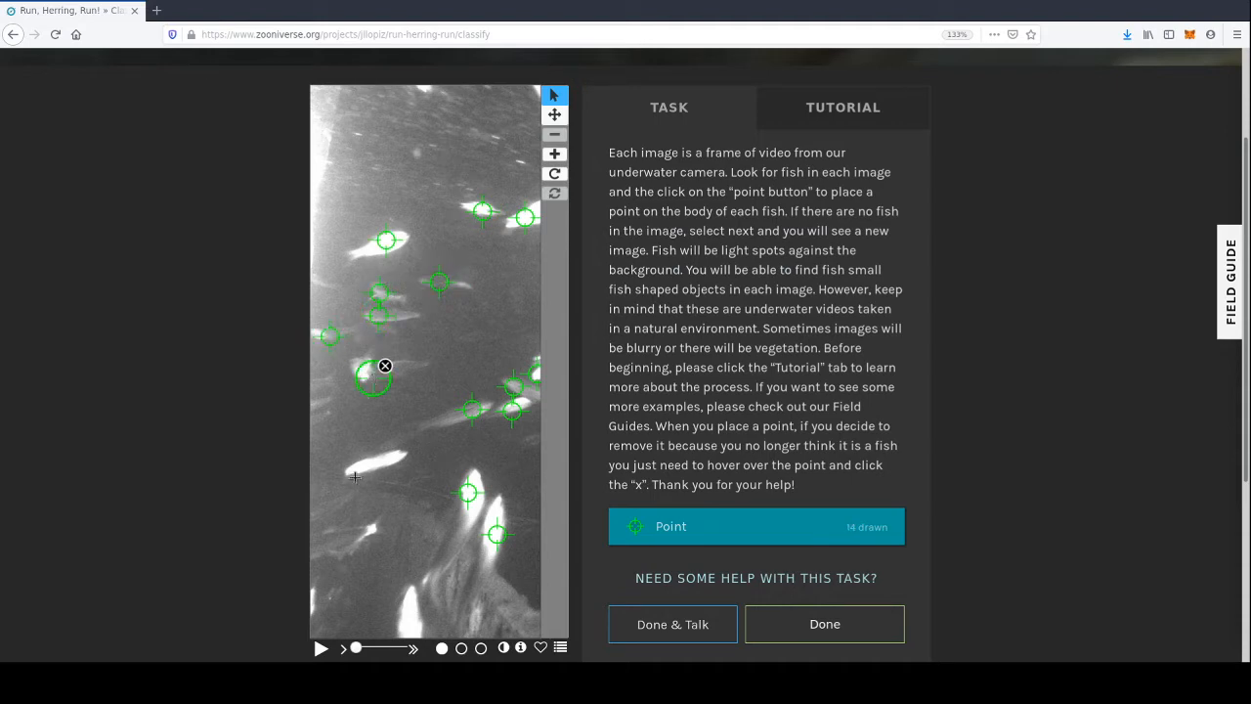
- Mark the remaining fish along the lower part and left edge of the crowded frame with six points, and submit it
{"action": "left_click", "coordinate": [359, 465]}
{"action": "left_click", "coordinate": [415, 611]}
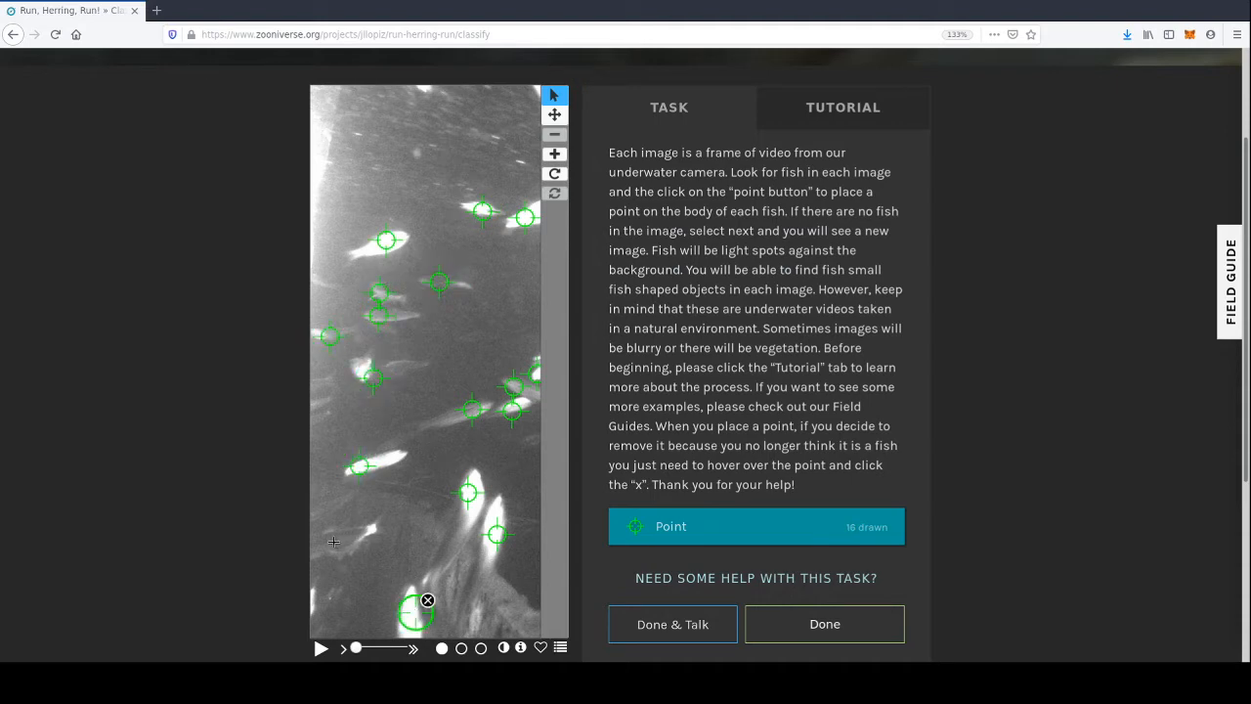
{"action": "left_click", "coordinate": [322, 544]}
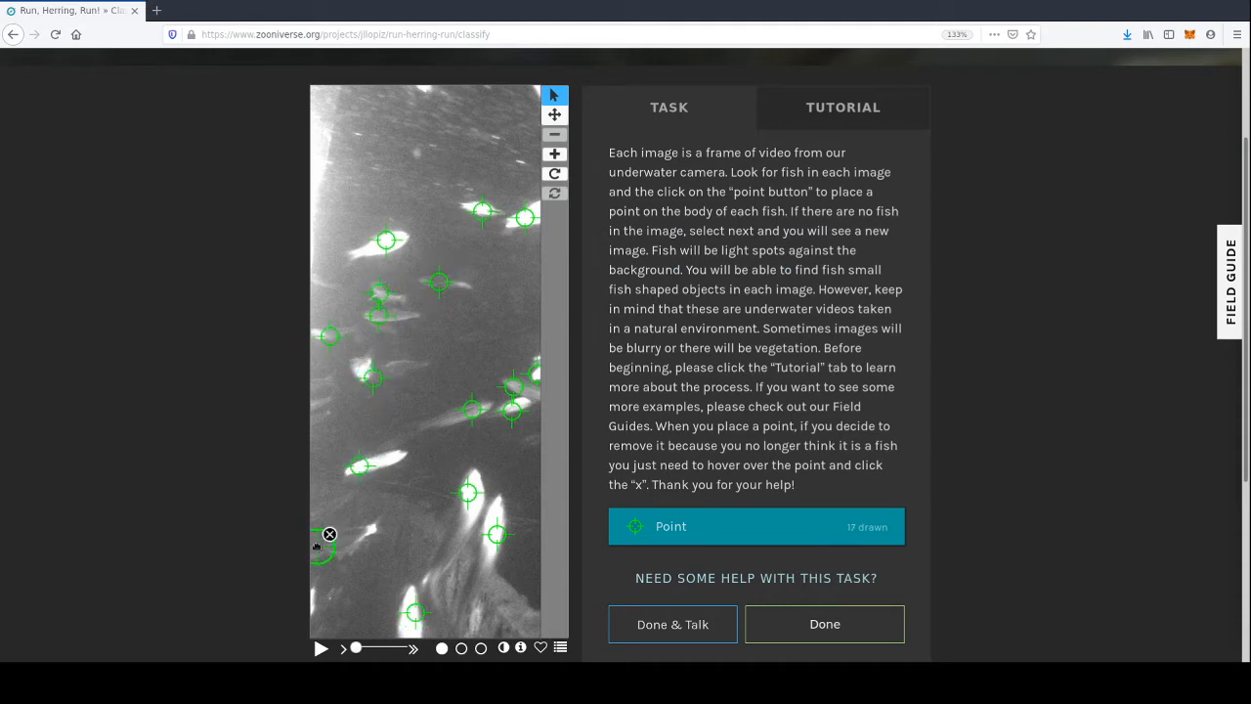
{"action": "left_click", "coordinate": [319, 388]}
{"action": "left_click", "coordinate": [314, 407]}
{"action": "left_click", "coordinate": [318, 422]}
{"action": "left_click", "coordinate": [816, 628]}
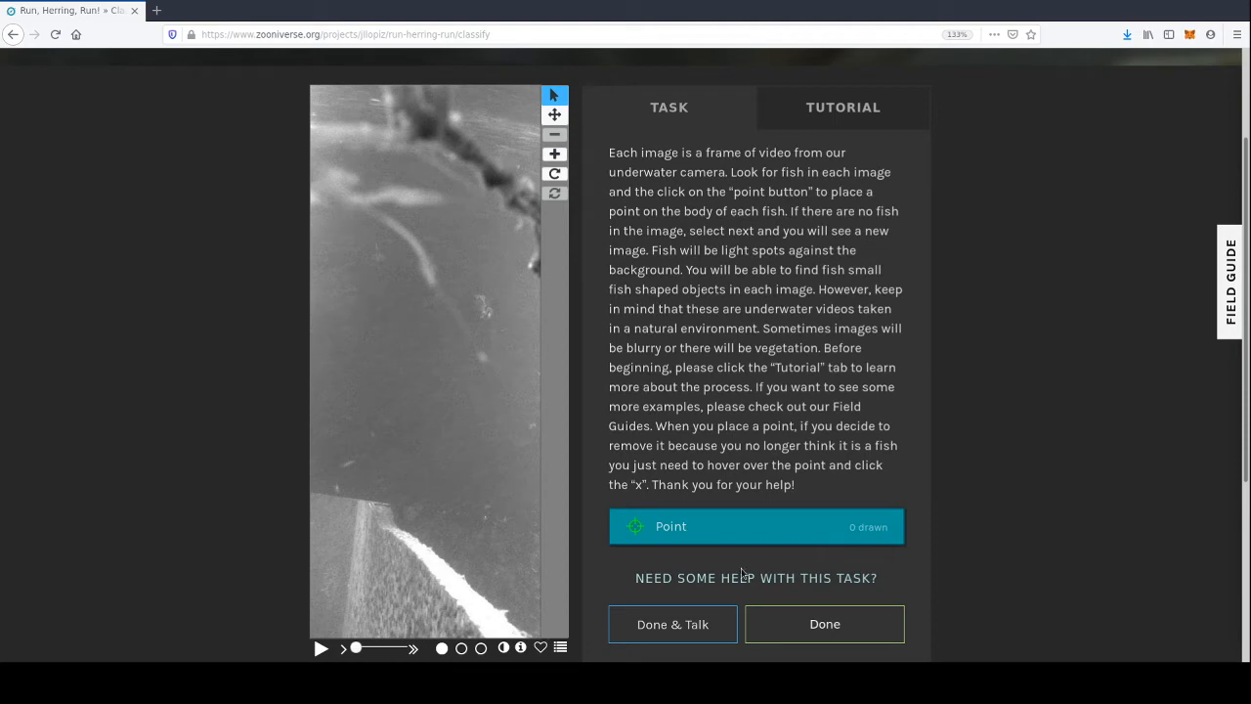
- Submit the branch frame without points, and mark the four fish in the following frame, moving one point onto its fish's head, before submitting it
{"action": "left_click", "coordinate": [783, 616]}
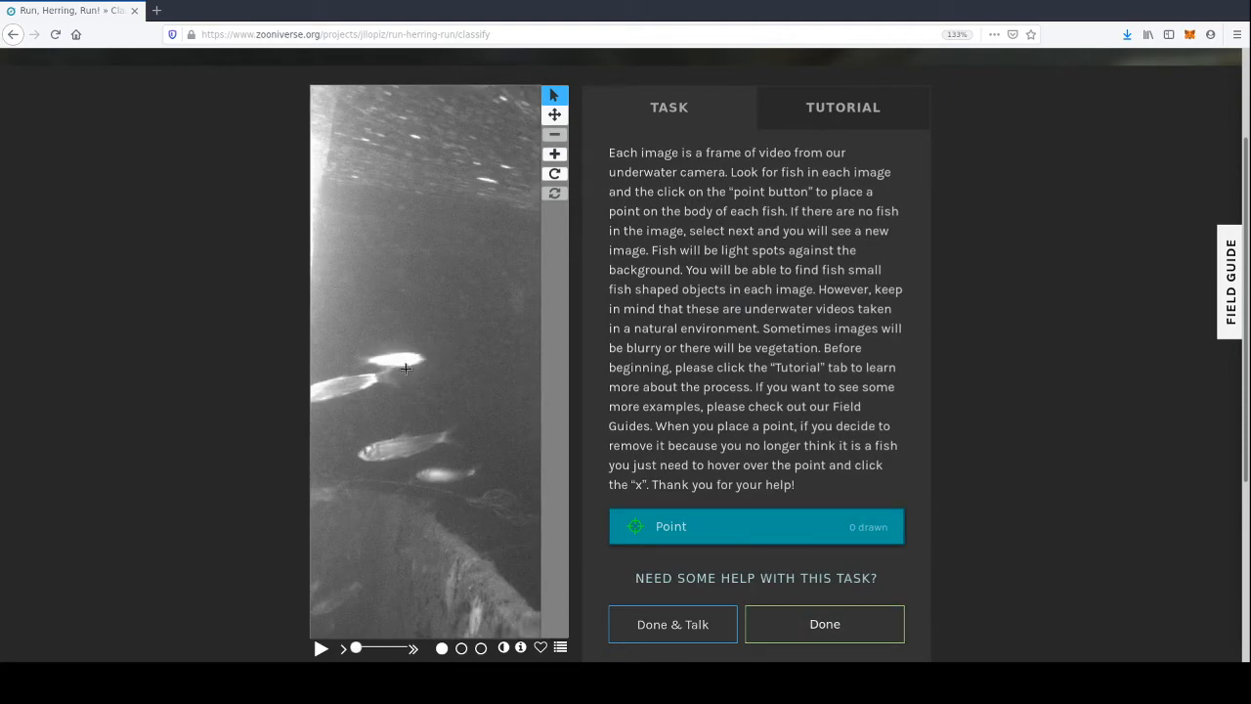
{"action": "left_click", "coordinate": [418, 359]}
{"action": "left_click", "coordinate": [352, 382]}
{"action": "left_click", "coordinate": [394, 440]}
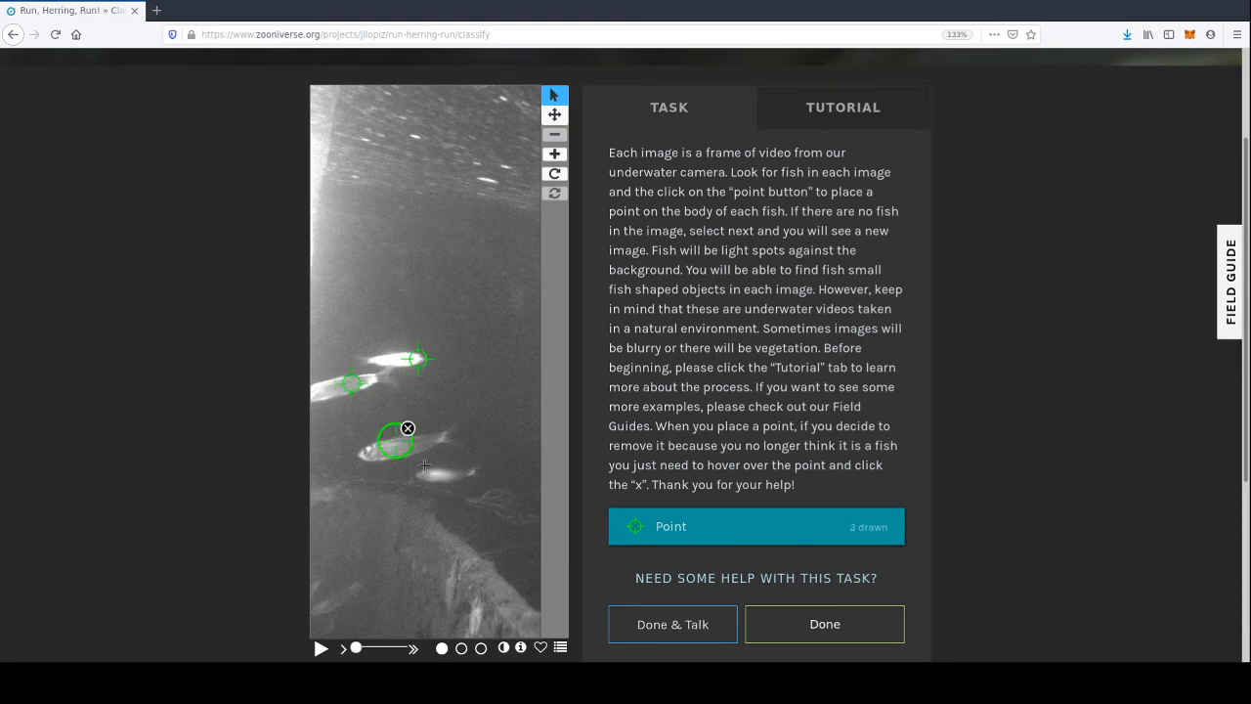
{"action": "left_click", "coordinate": [428, 473]}
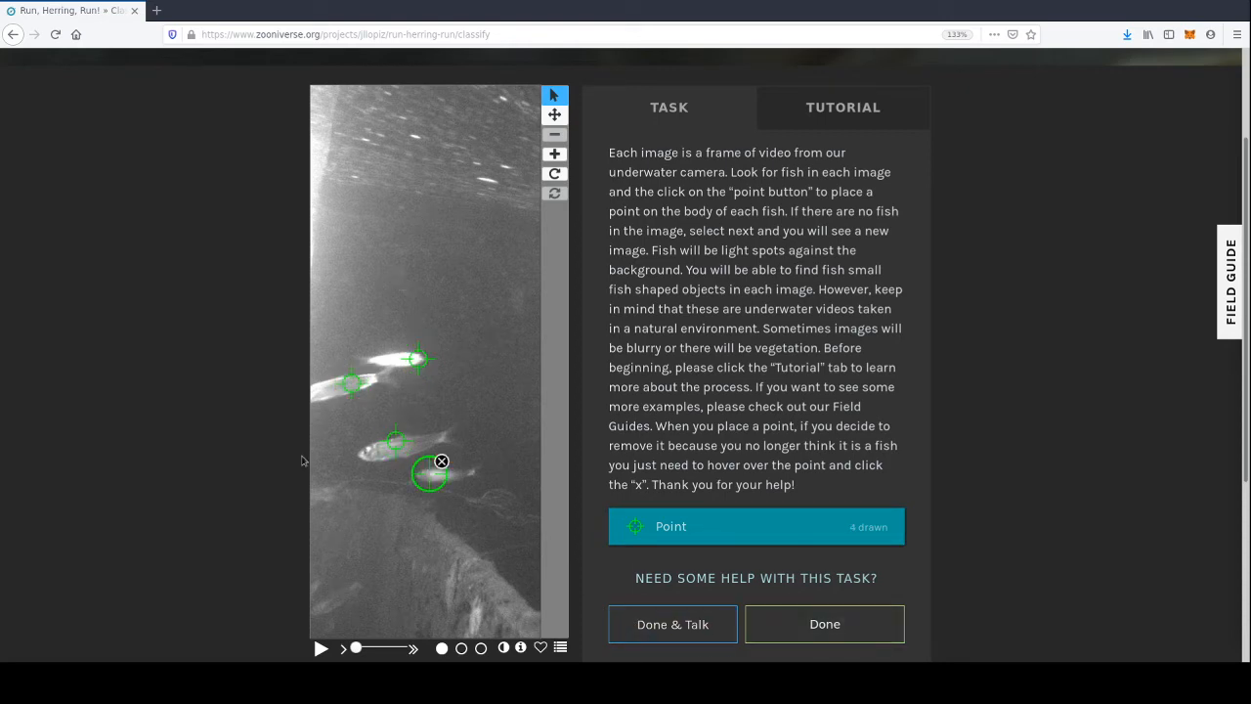
{"action": "left_click_drag", "start_coordinate": [400, 445], "coordinate": [377, 455]}
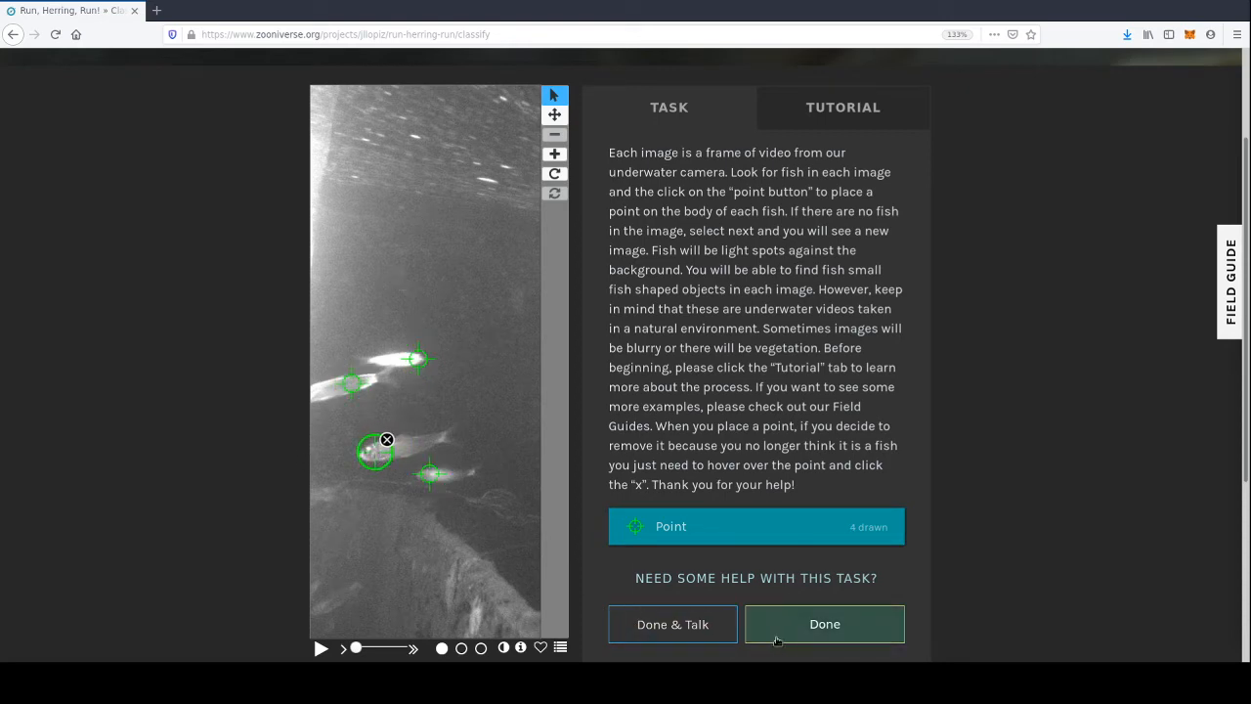
{"action": "left_click", "coordinate": [794, 634]}
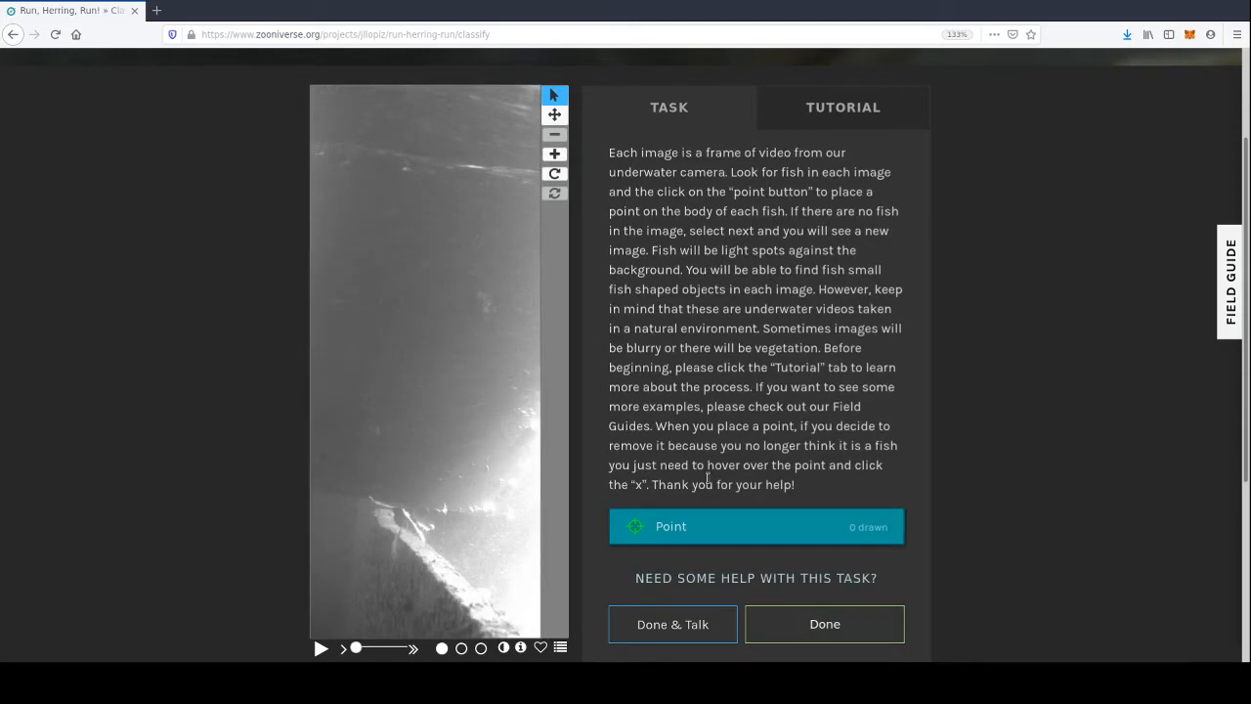
- Submit the next four frames, which show no fish, without placing any points
{"action": "left_click", "coordinate": [828, 640]}
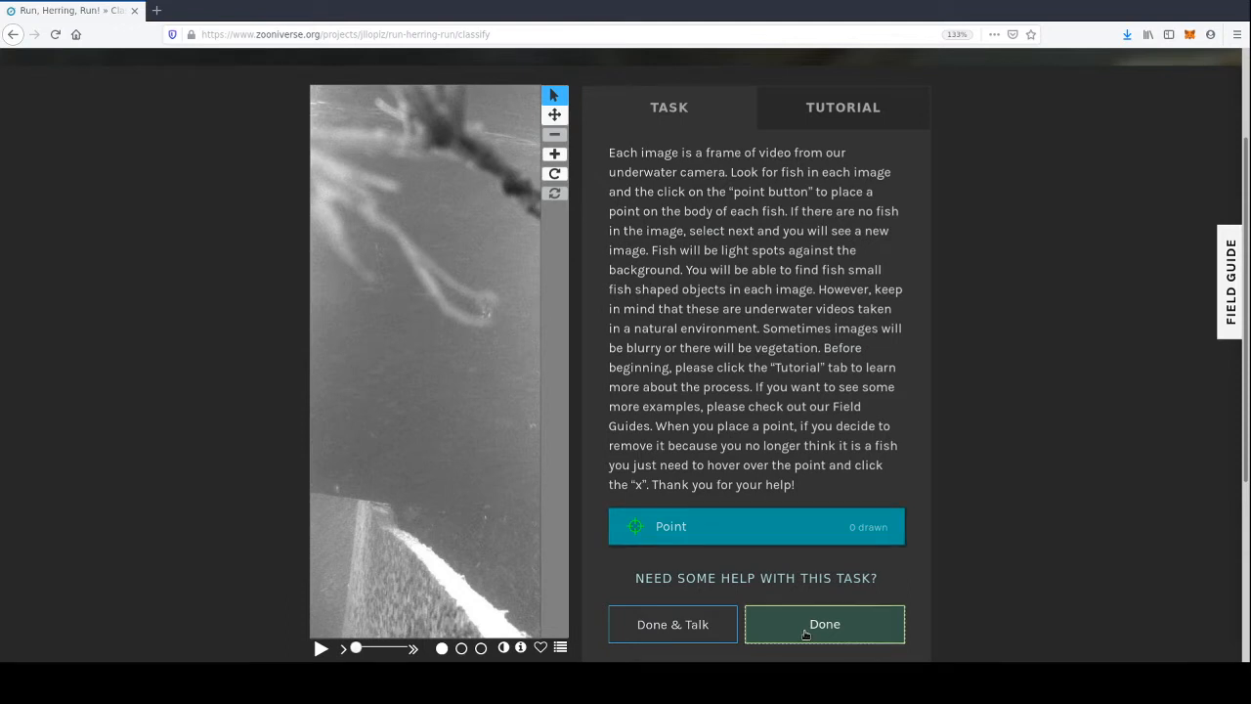
{"action": "left_click", "coordinate": [803, 633]}
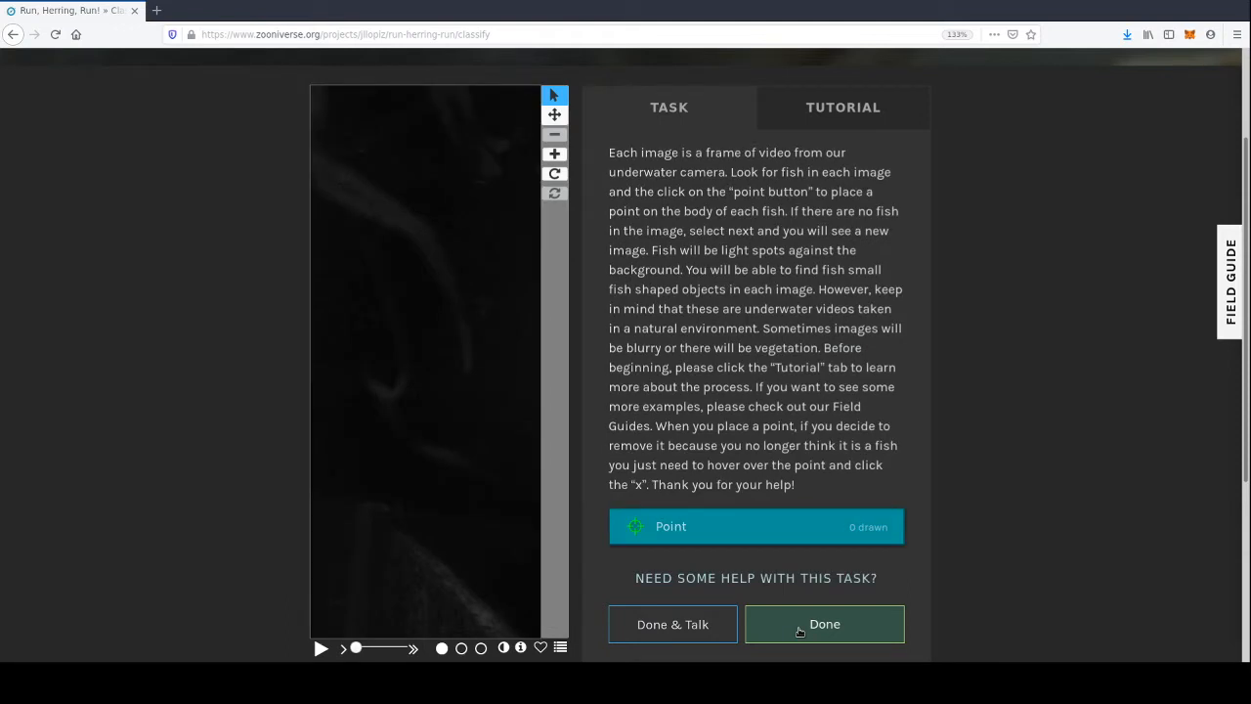
{"action": "left_click", "coordinate": [797, 630]}
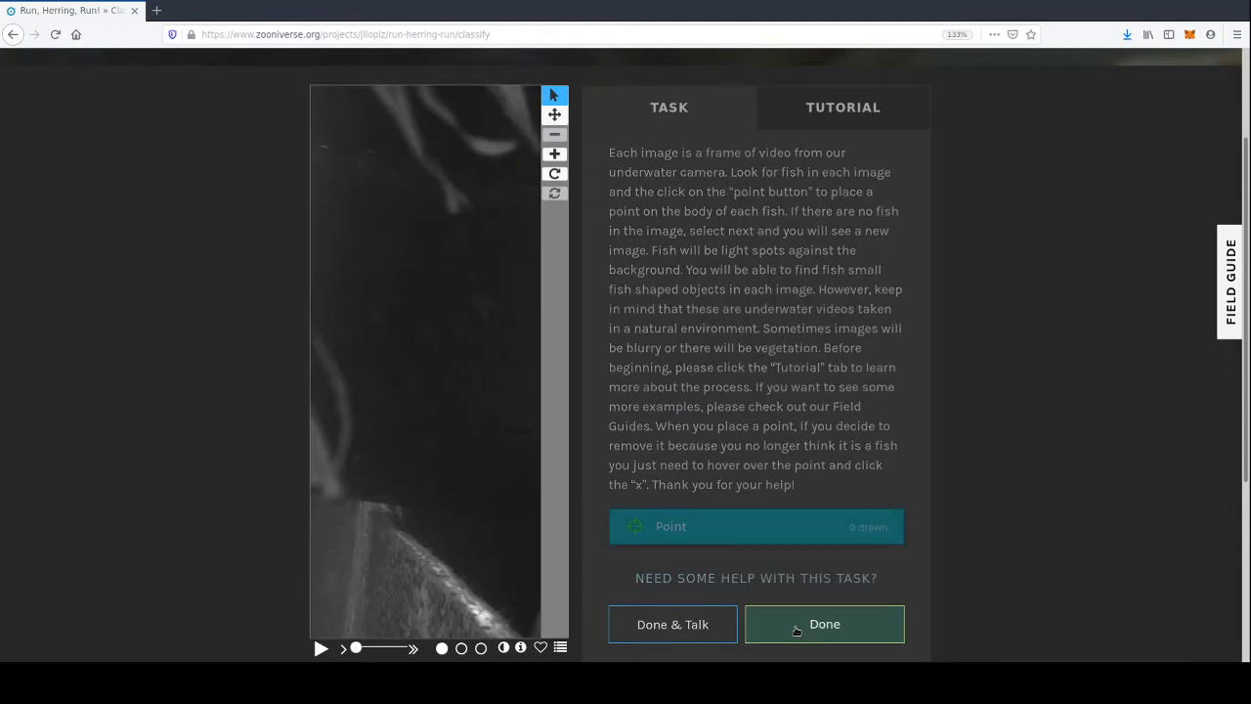
{"action": "left_click", "coordinate": [795, 629]}
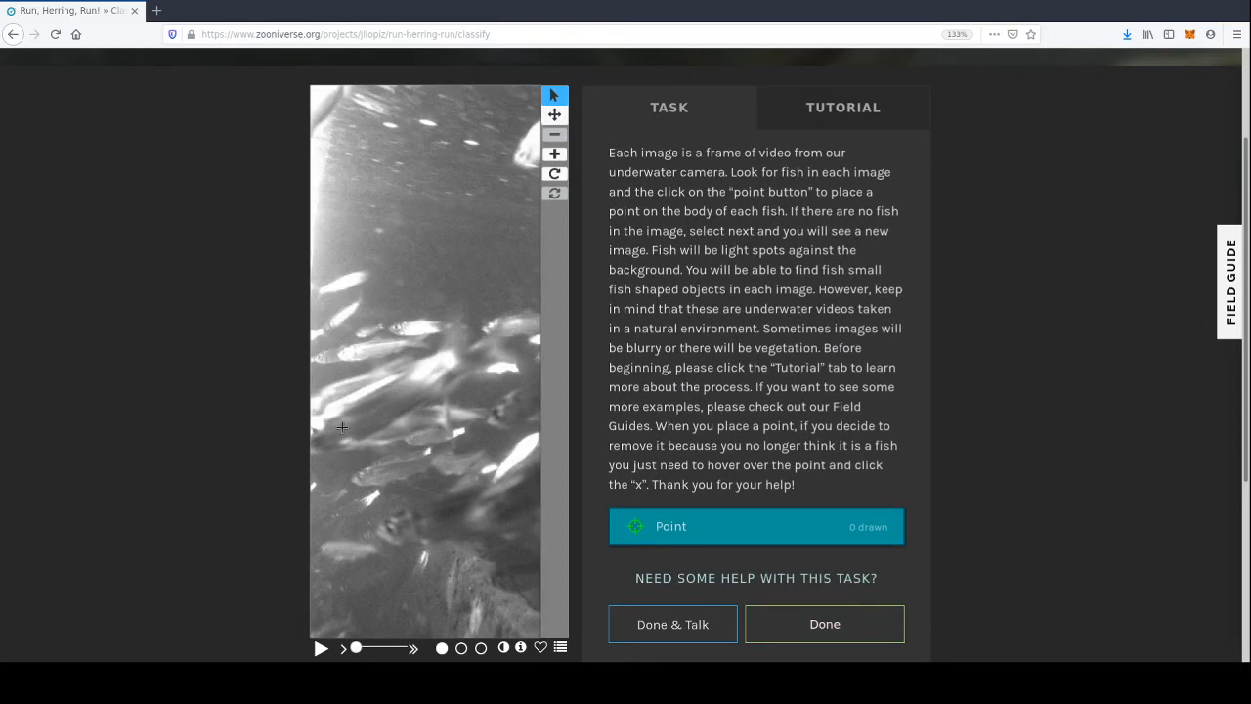
- Place ten points on the upper fish of the dense school, including the large fish at the upper-right edge
{"action": "left_click", "coordinate": [356, 278]}
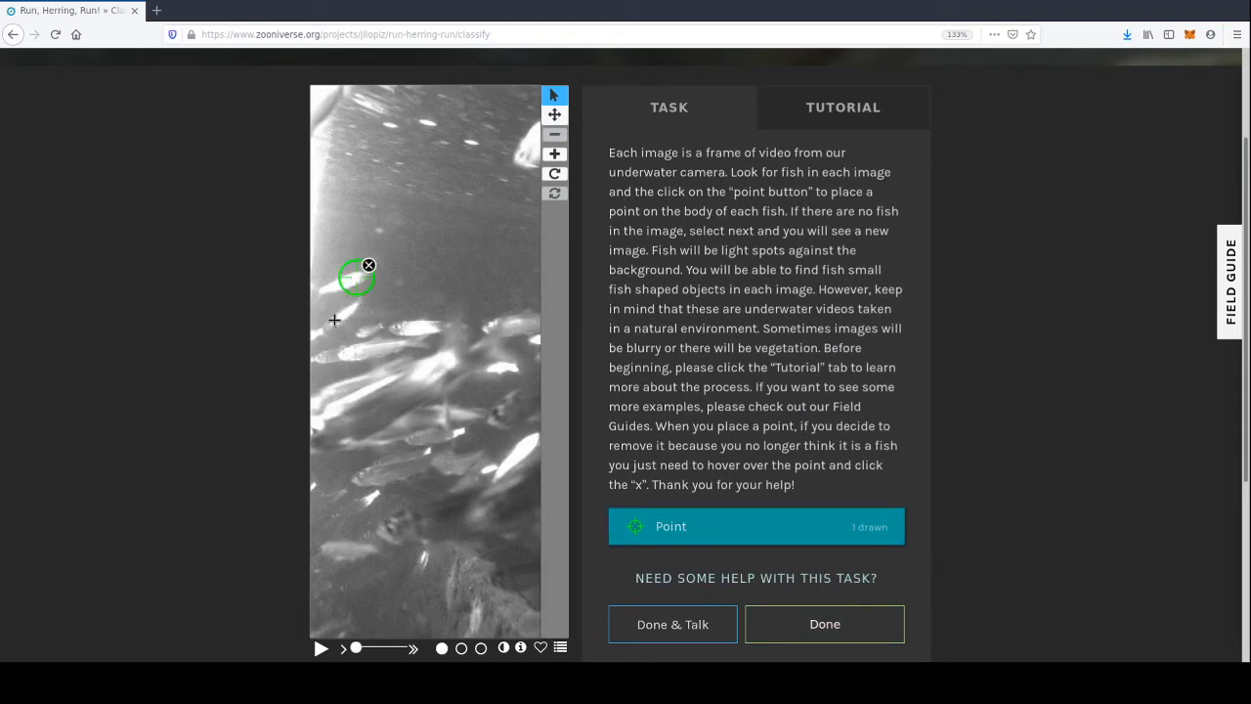
{"action": "left_click", "coordinate": [333, 318]}
{"action": "left_click", "coordinate": [364, 330]}
{"action": "left_click", "coordinate": [327, 357]}
{"action": "left_click", "coordinate": [355, 355]}
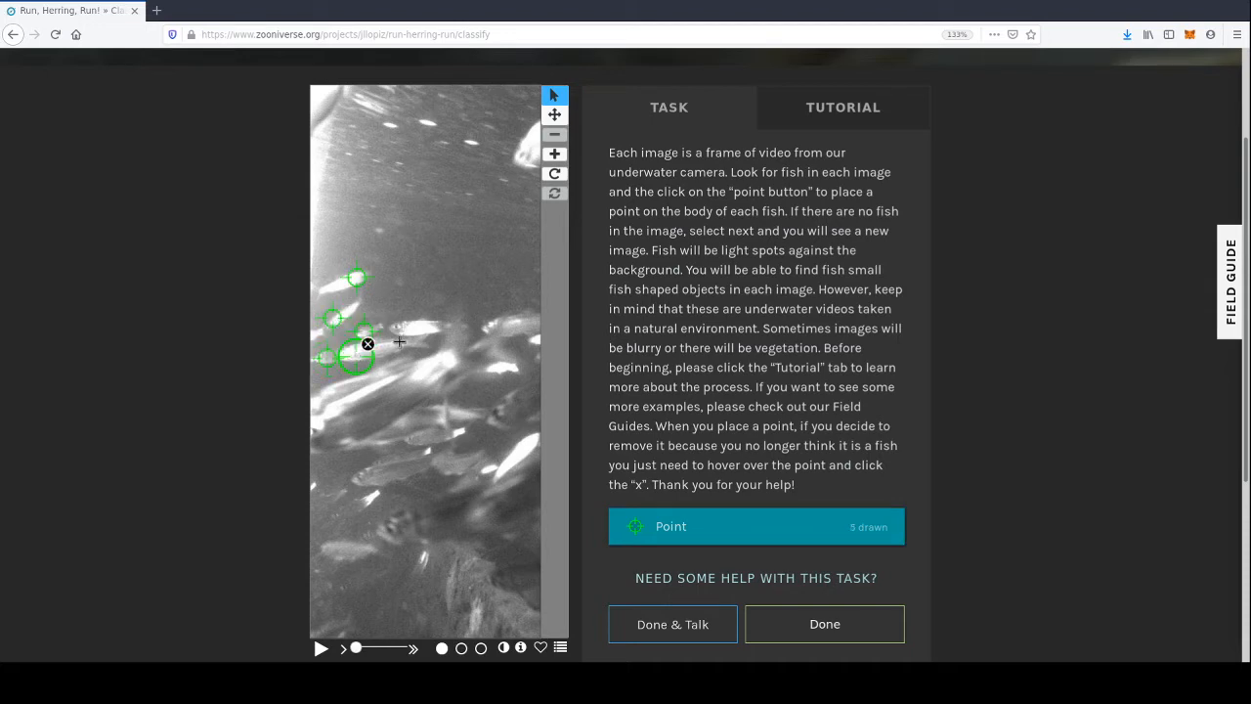
{"action": "left_click", "coordinate": [412, 326]}
{"action": "left_click", "coordinate": [491, 325]}
{"action": "left_click", "coordinate": [528, 141]}
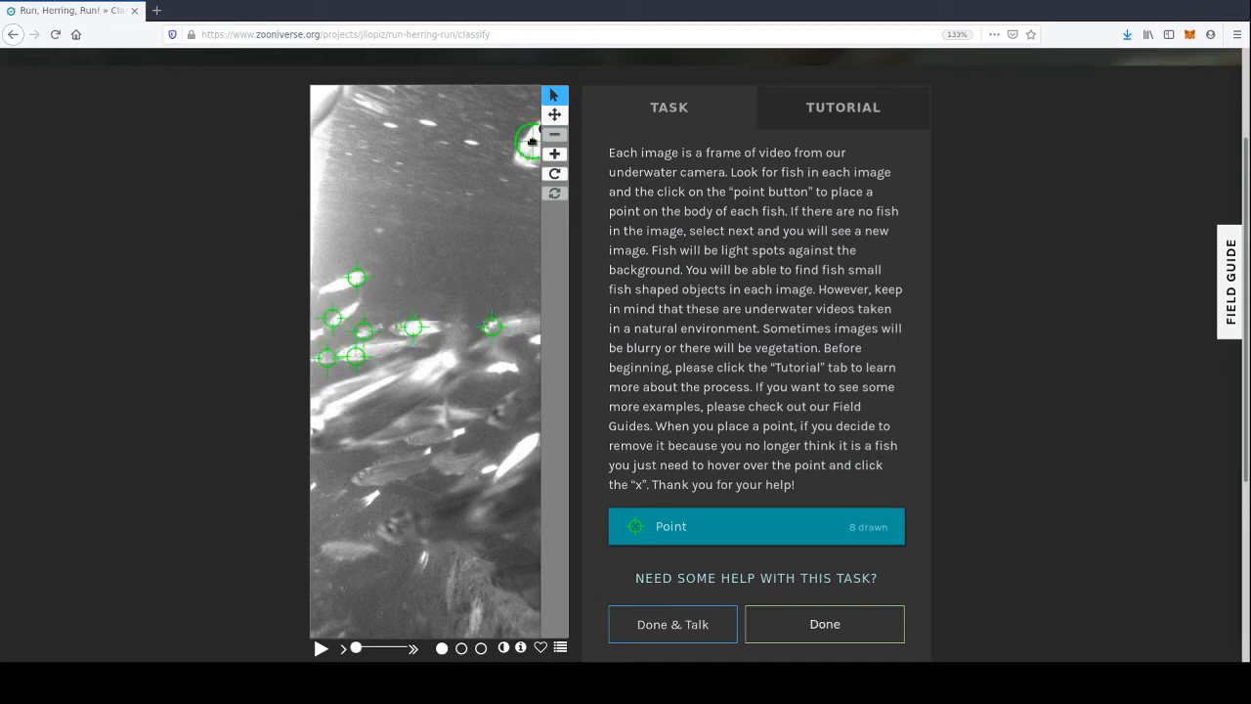
{"action": "left_click", "coordinate": [535, 338]}
{"action": "left_click", "coordinate": [532, 359]}
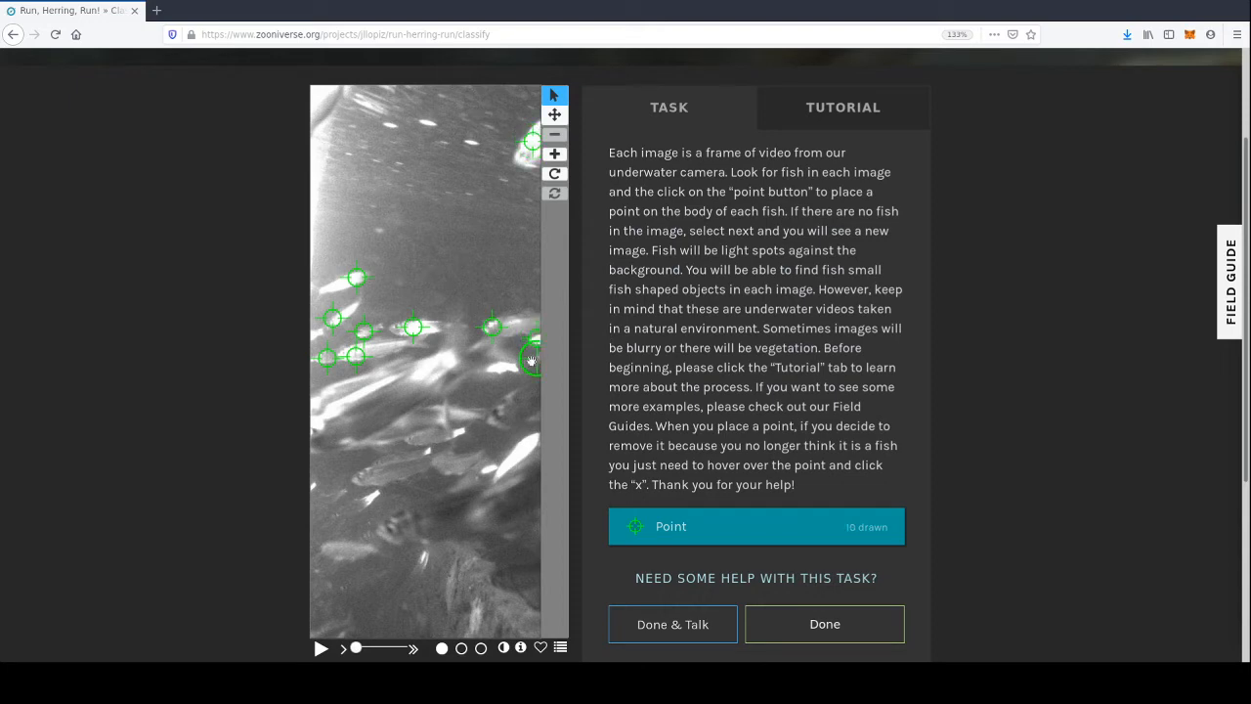
- Mark the remaining fish in the lower half of the dense school with ten points, and submit the frame
{"action": "left_click", "coordinate": [338, 427]}
{"action": "left_click", "coordinate": [327, 397]}
{"action": "left_click", "coordinate": [390, 434]}
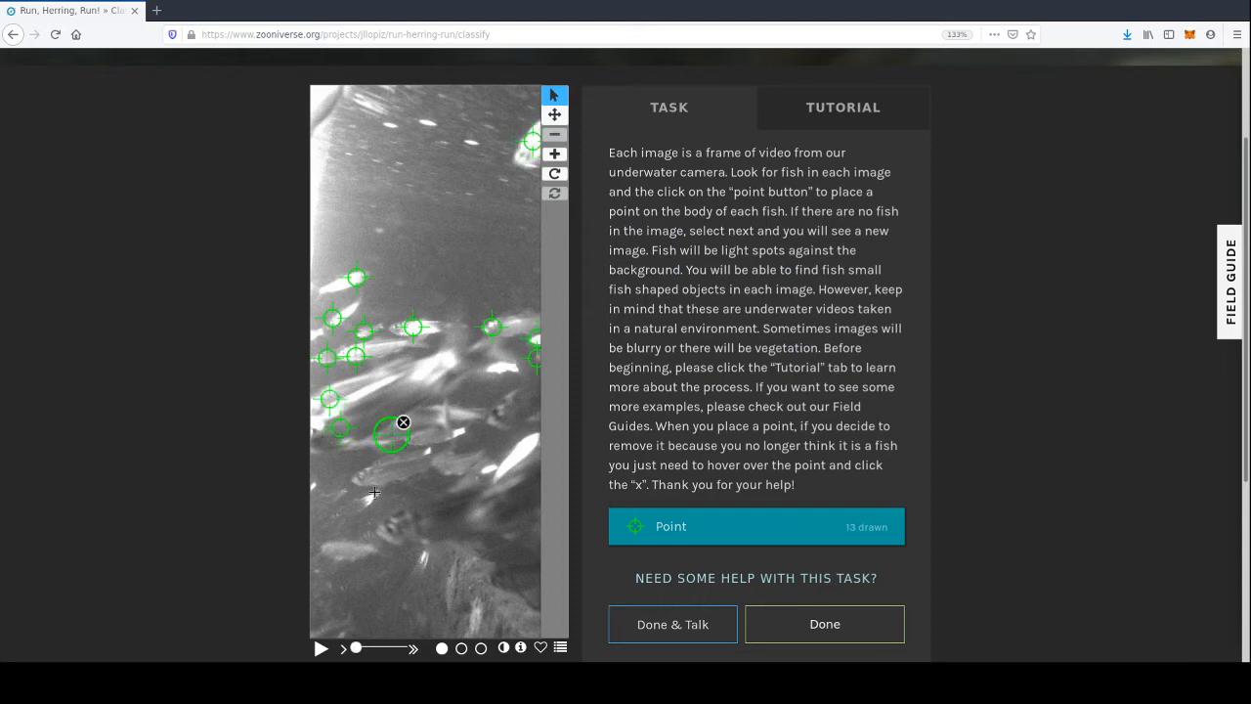
{"action": "left_click", "coordinate": [369, 474]}
{"action": "left_click", "coordinate": [447, 465]}
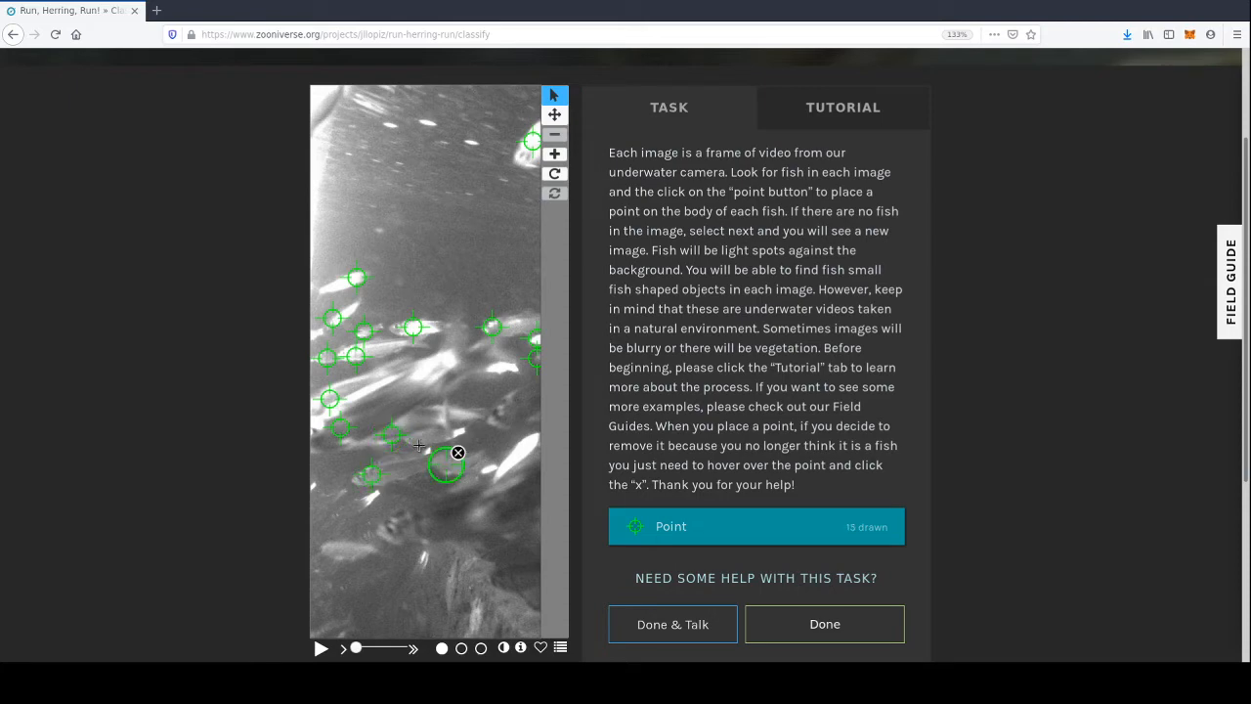
{"action": "left_click", "coordinate": [416, 442]}
{"action": "left_click", "coordinate": [505, 410]}
{"action": "left_click", "coordinate": [396, 531]}
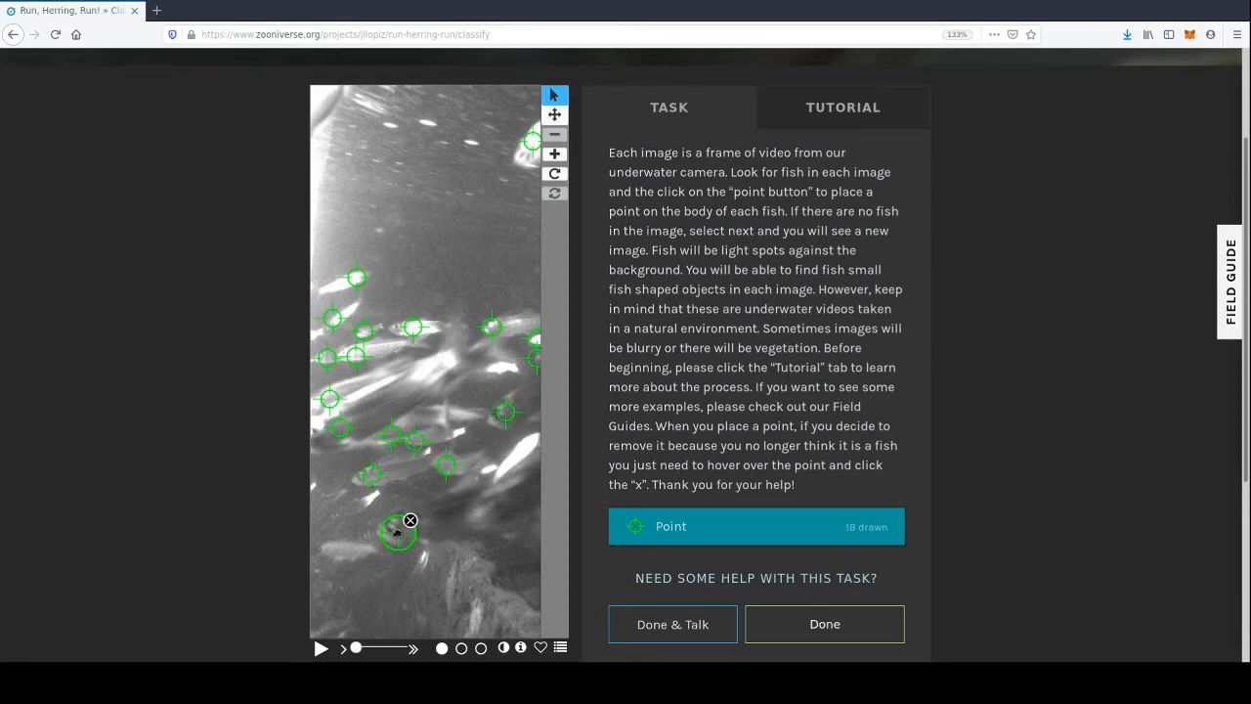
{"action": "left_click", "coordinate": [328, 550]}
{"action": "left_click", "coordinate": [340, 511]}
{"action": "left_click", "coordinate": [813, 635]}
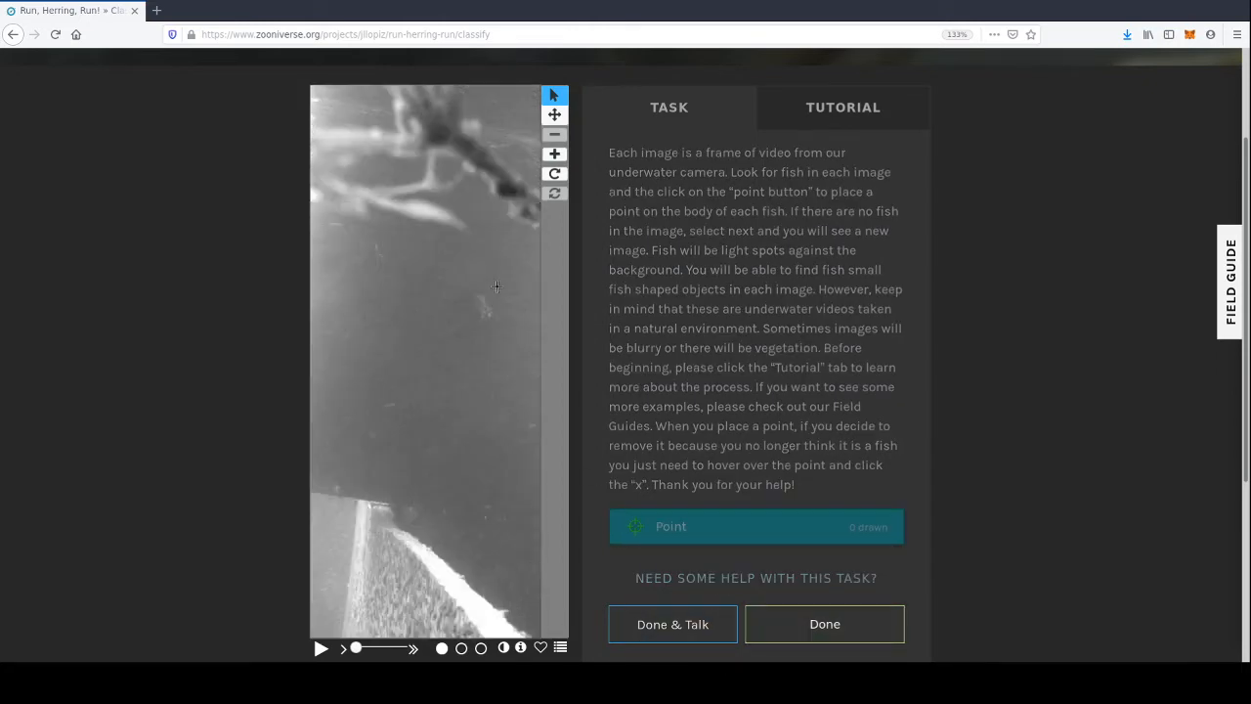
- Submit the branch frame without points, and place ten points on the upper faint fish of the following dark frame
{"action": "left_click", "coordinate": [827, 622]}
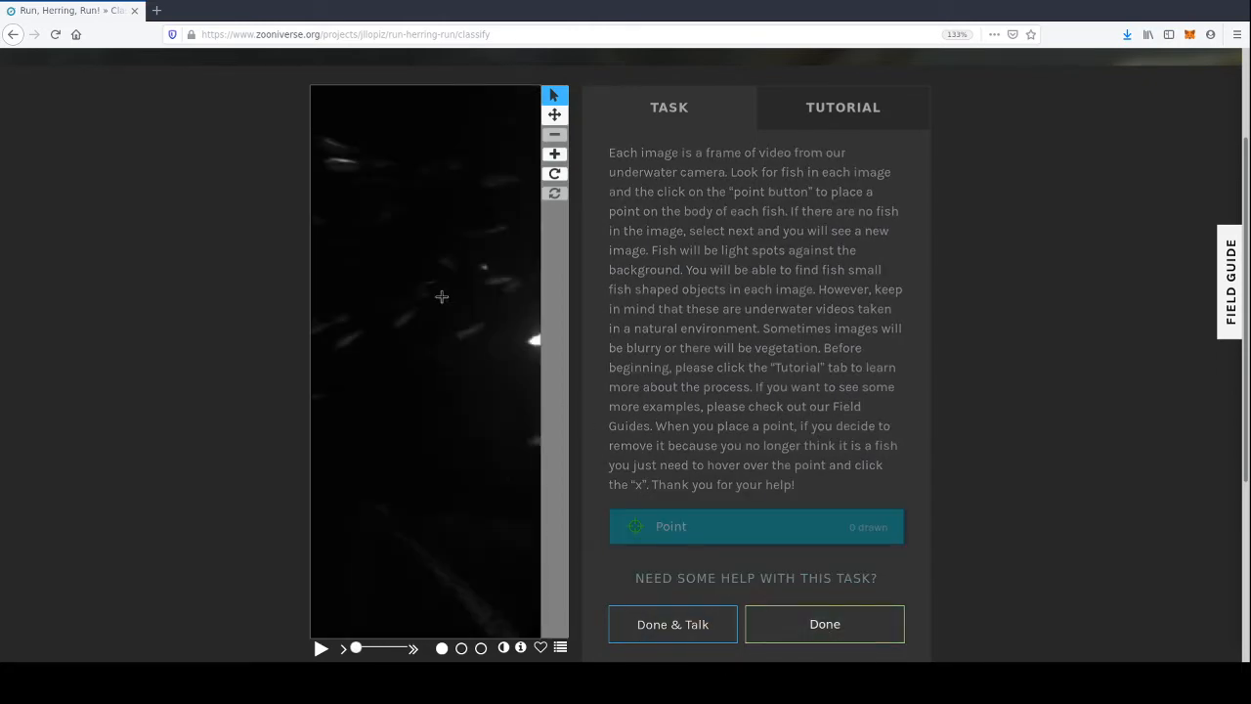
{"action": "left_click", "coordinate": [329, 143]}
{"action": "left_click", "coordinate": [339, 162]}
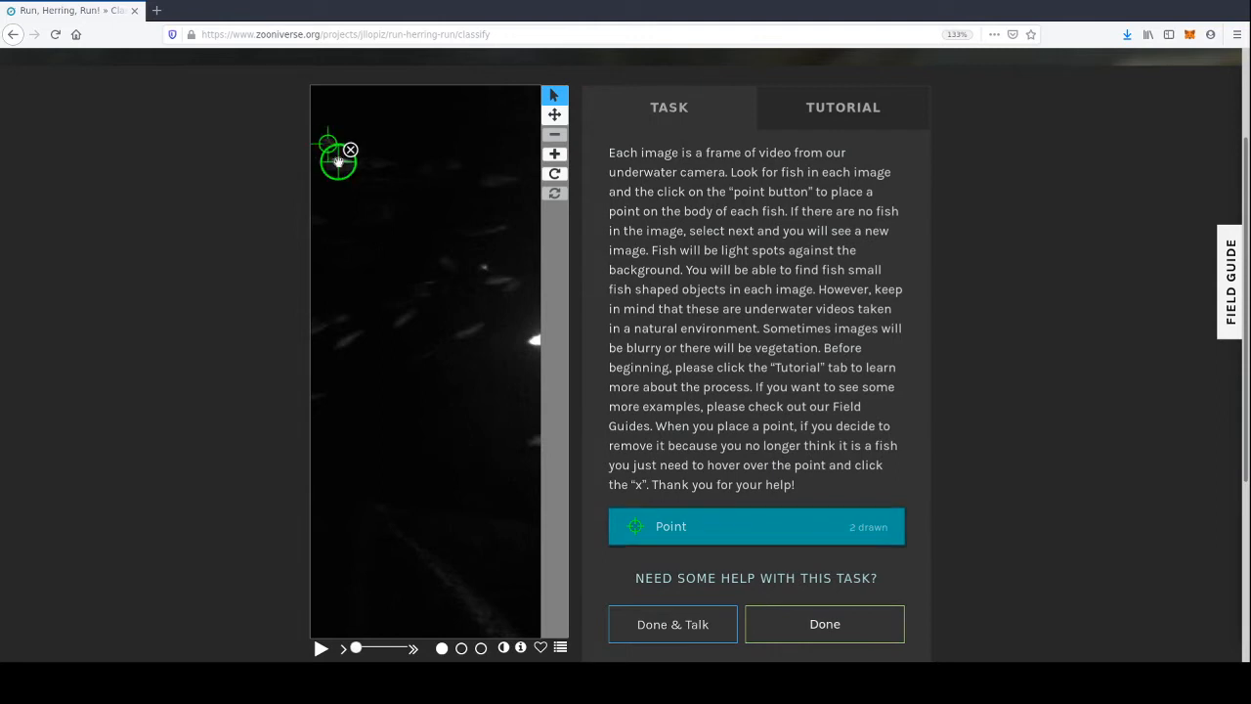
{"action": "left_click", "coordinate": [369, 164]}
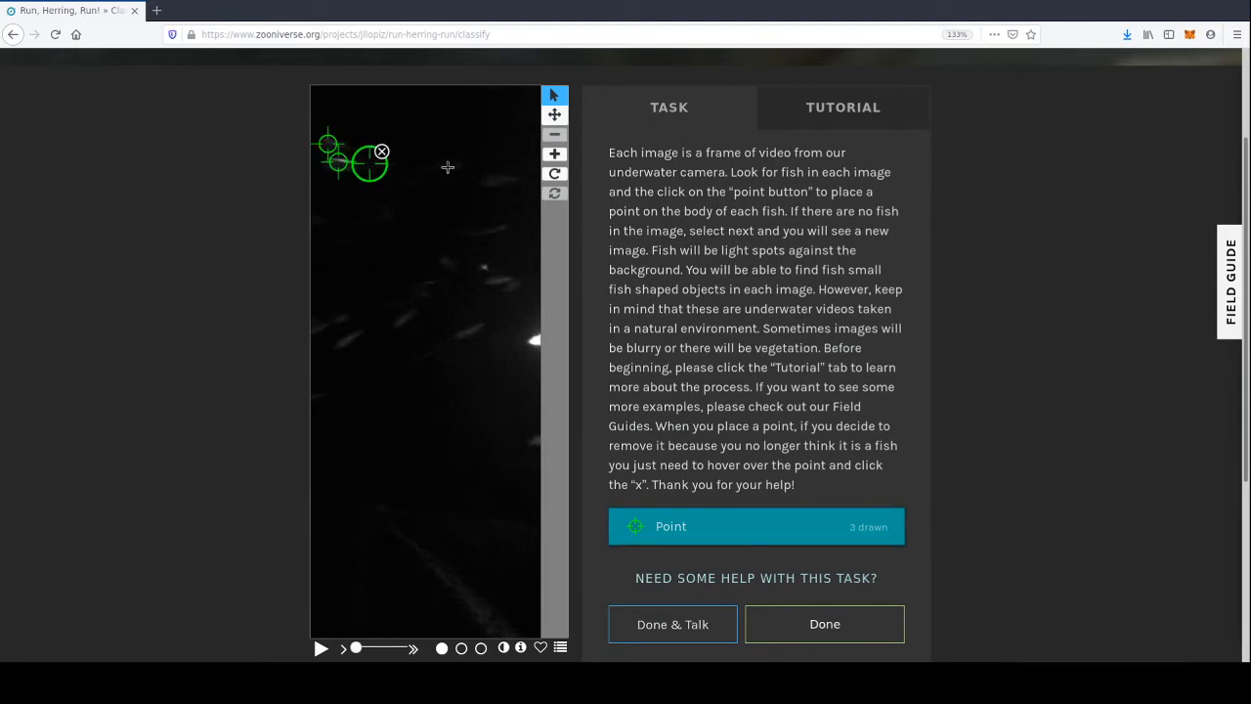
{"action": "left_click", "coordinate": [422, 167]}
{"action": "left_click", "coordinate": [491, 184]}
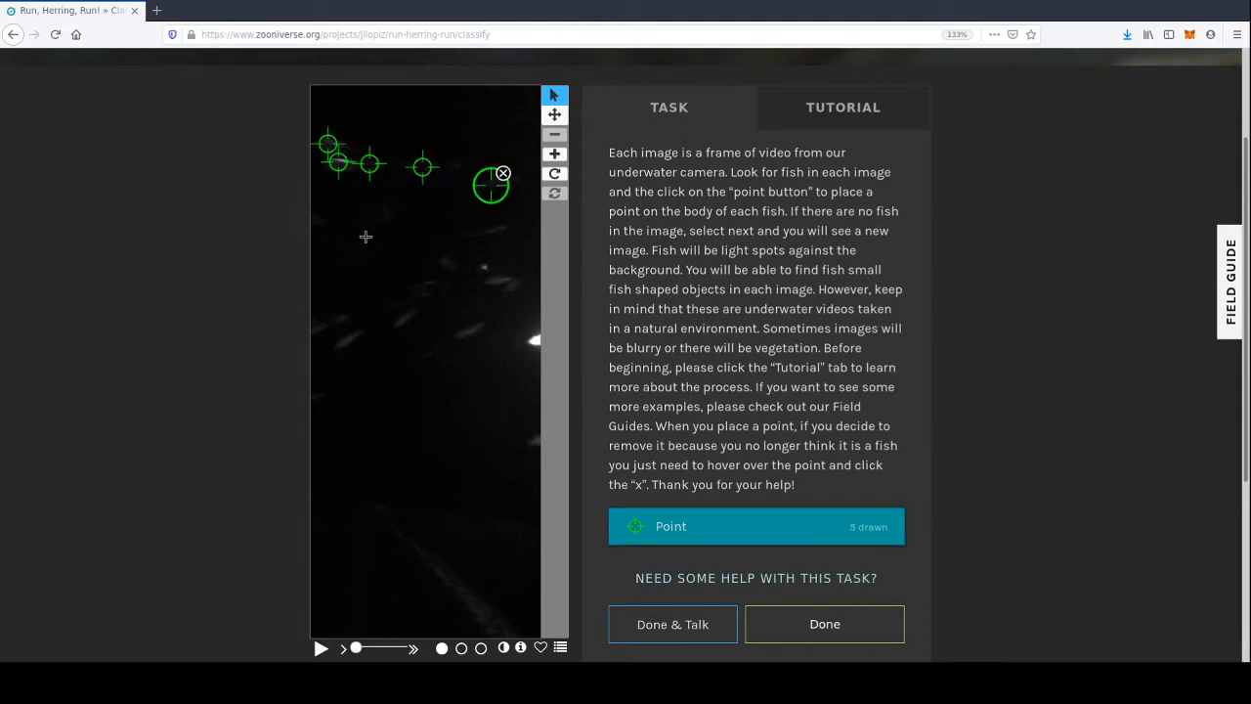
{"action": "left_click", "coordinate": [361, 185]}
{"action": "left_click", "coordinate": [358, 219]}
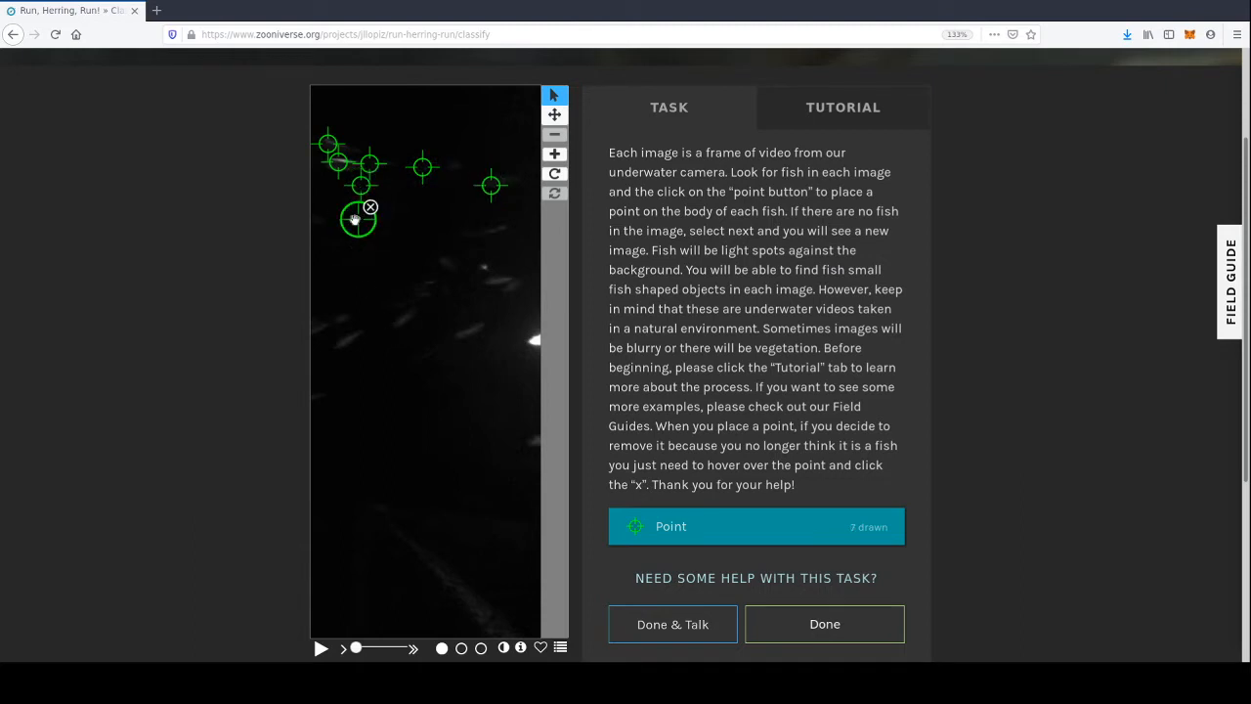
{"action": "left_click", "coordinate": [320, 219]}
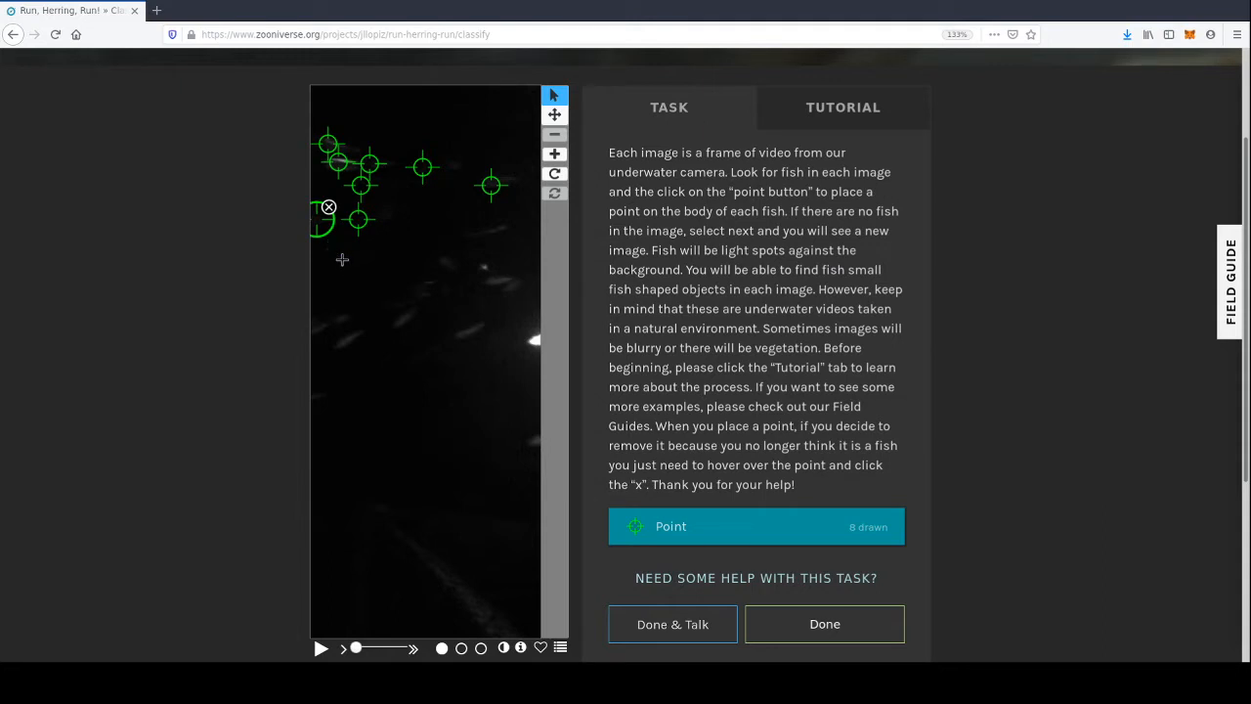
{"action": "left_click", "coordinate": [342, 260]}
{"action": "left_click", "coordinate": [478, 230]}
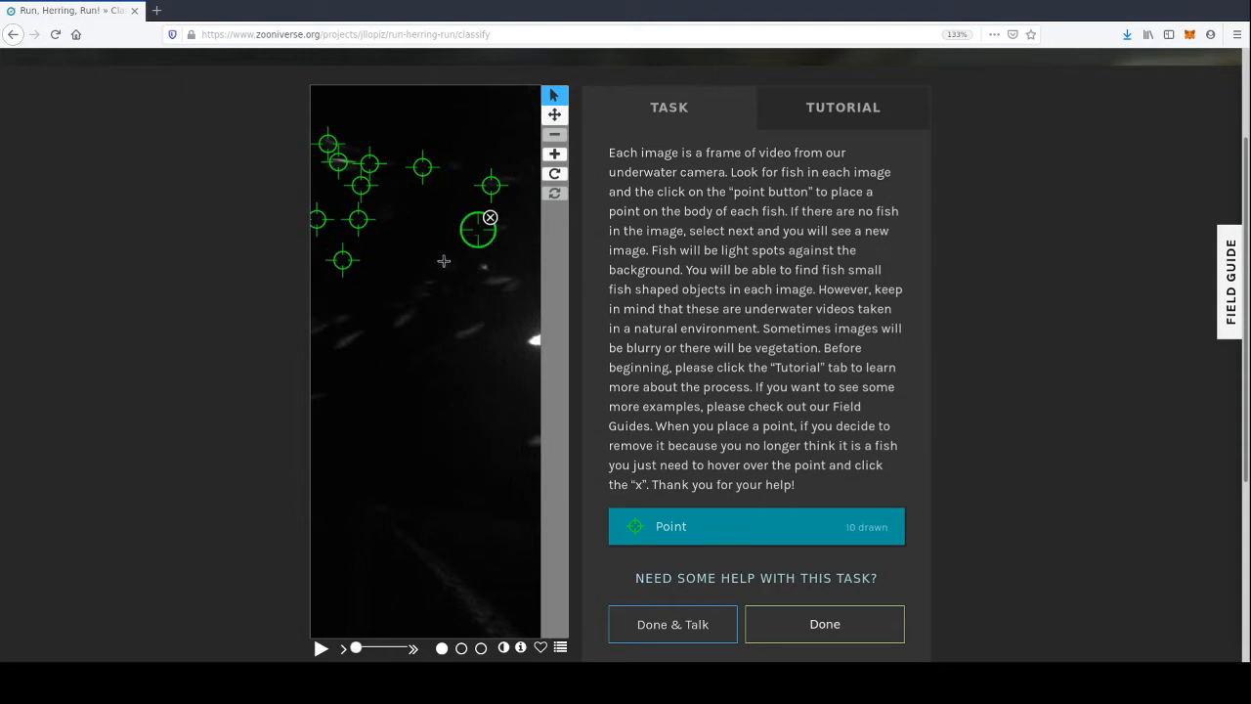
- Mark the remaining fish in the dark frame with ten points and submit it, then submit the next frame without points
{"action": "left_click", "coordinate": [444, 261]}
{"action": "left_click", "coordinate": [492, 281]}
{"action": "left_click", "coordinate": [387, 304]}
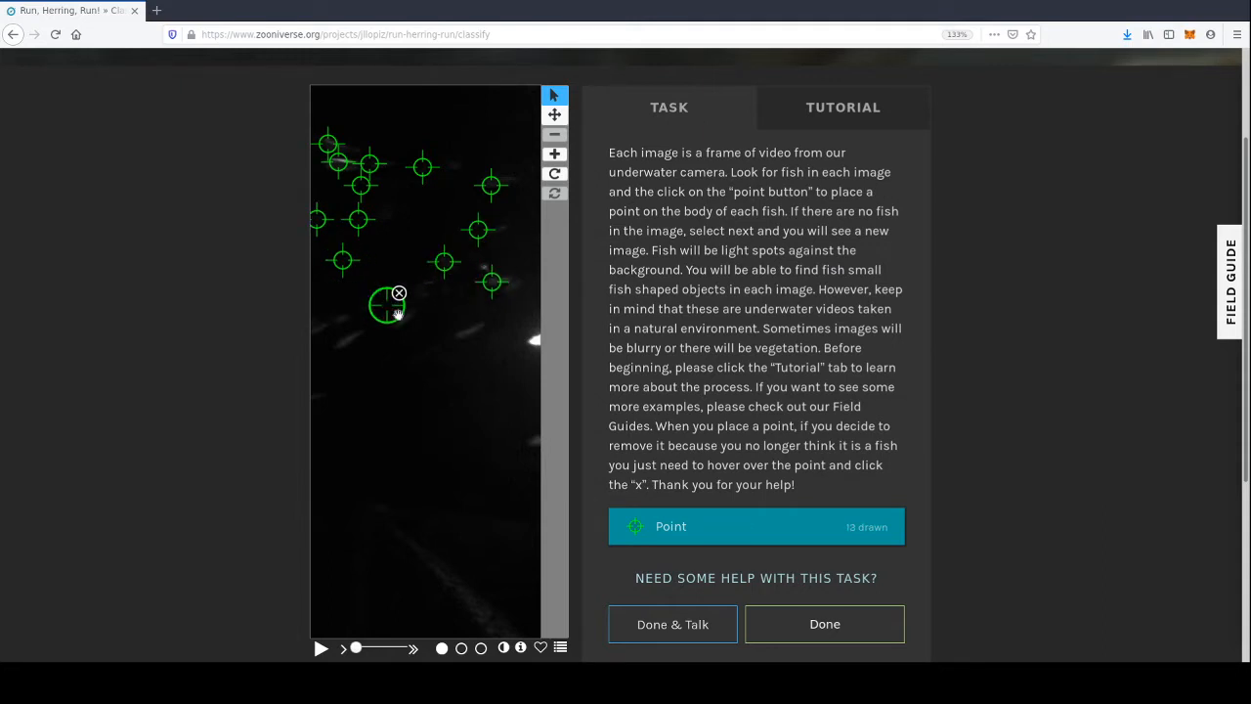
{"action": "left_click", "coordinate": [400, 326]}
{"action": "left_click", "coordinate": [461, 335]}
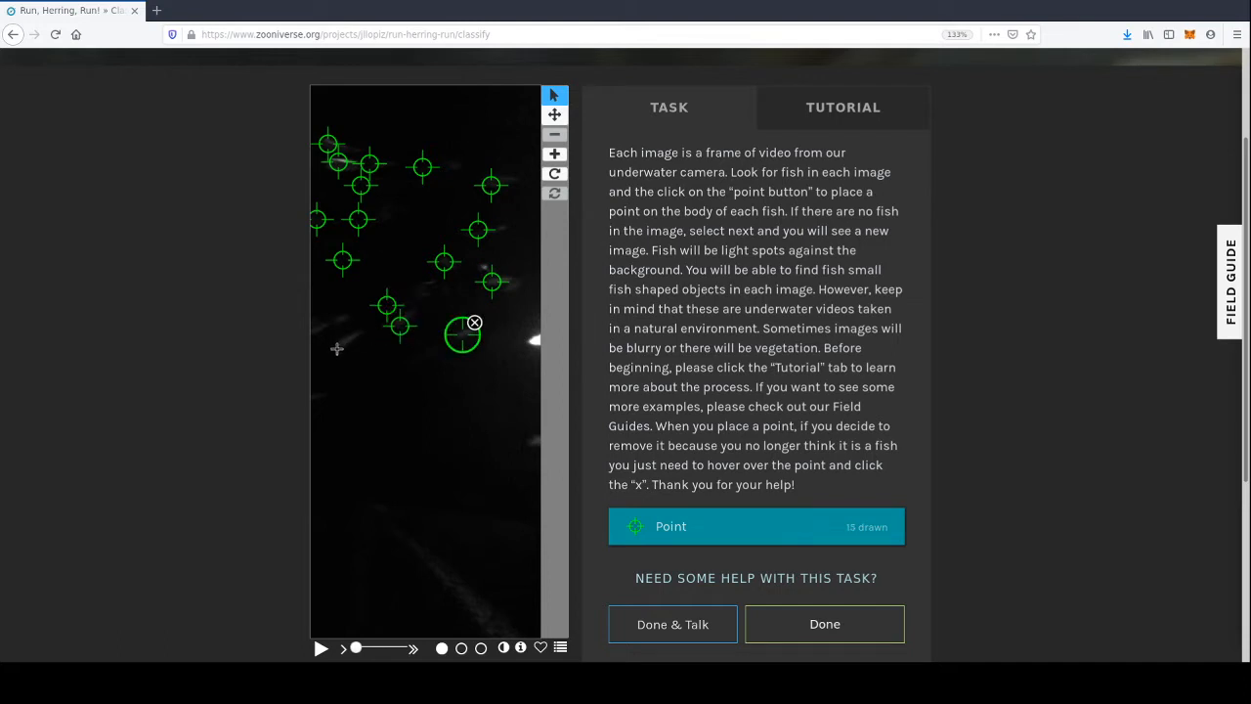
{"action": "left_click", "coordinate": [337, 345]}
{"action": "left_click", "coordinate": [319, 328]}
{"action": "left_click", "coordinate": [313, 395]}
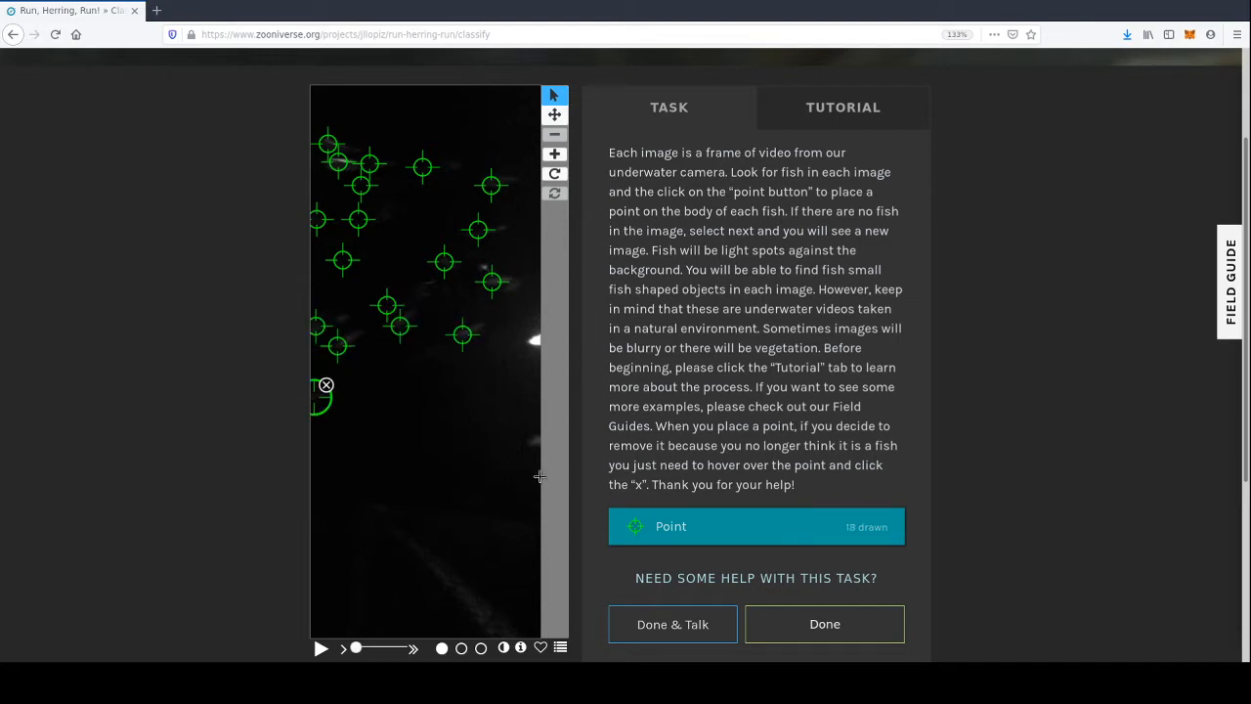
{"action": "left_click", "coordinate": [533, 442]}
{"action": "left_click", "coordinate": [532, 339]}
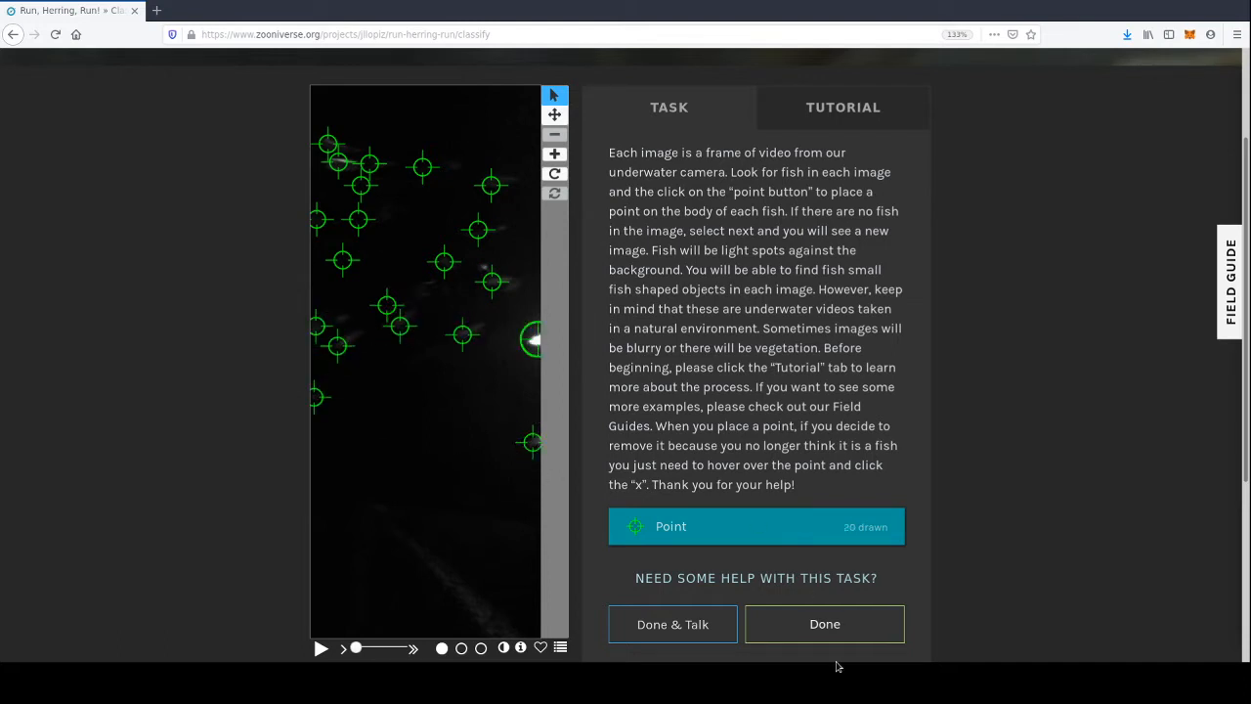
{"action": "left_click", "coordinate": [844, 628]}
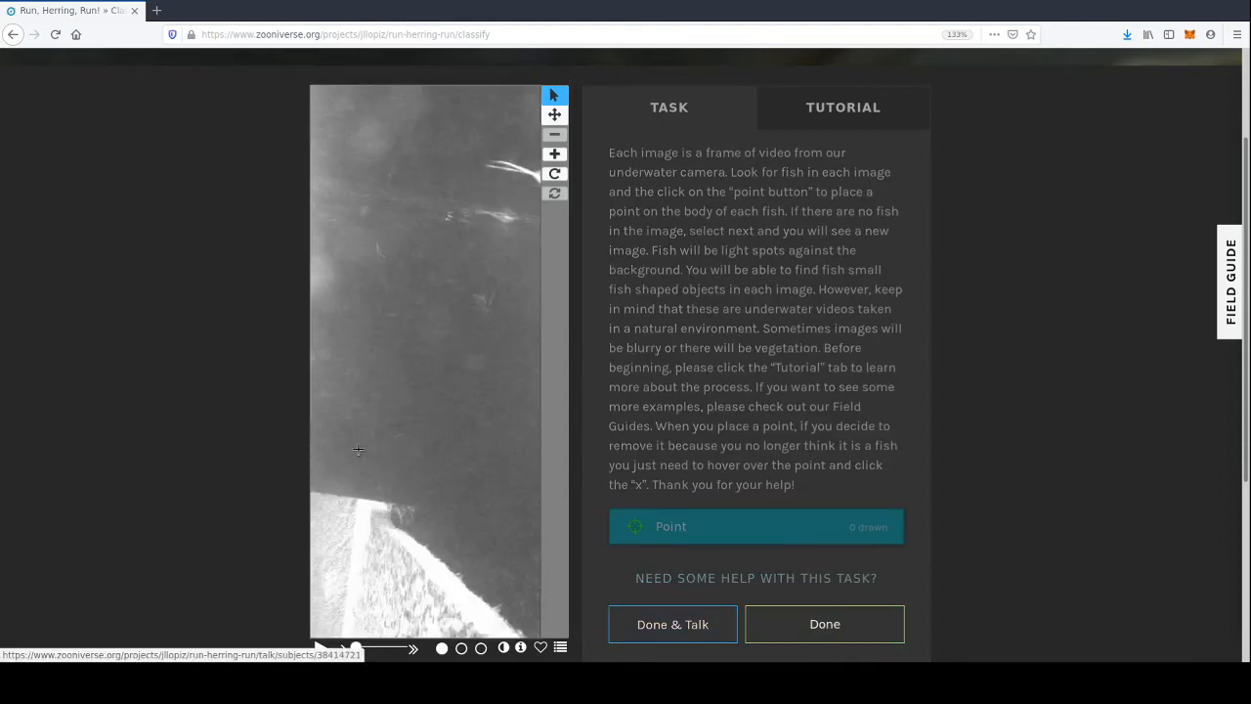
{"action": "left_click", "coordinate": [776, 625]}
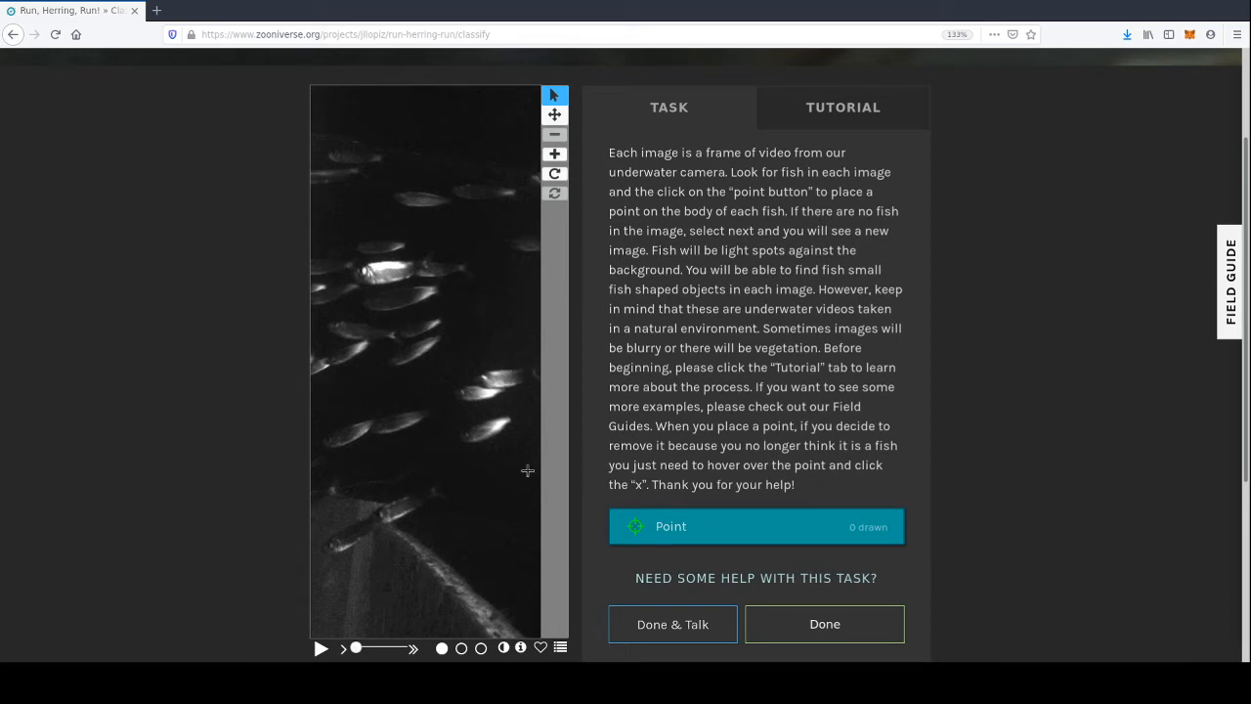
- Place ten points on the upper fish of the new school frame, down to the pair just below the left-edge fish
{"action": "left_click", "coordinate": [340, 154]}
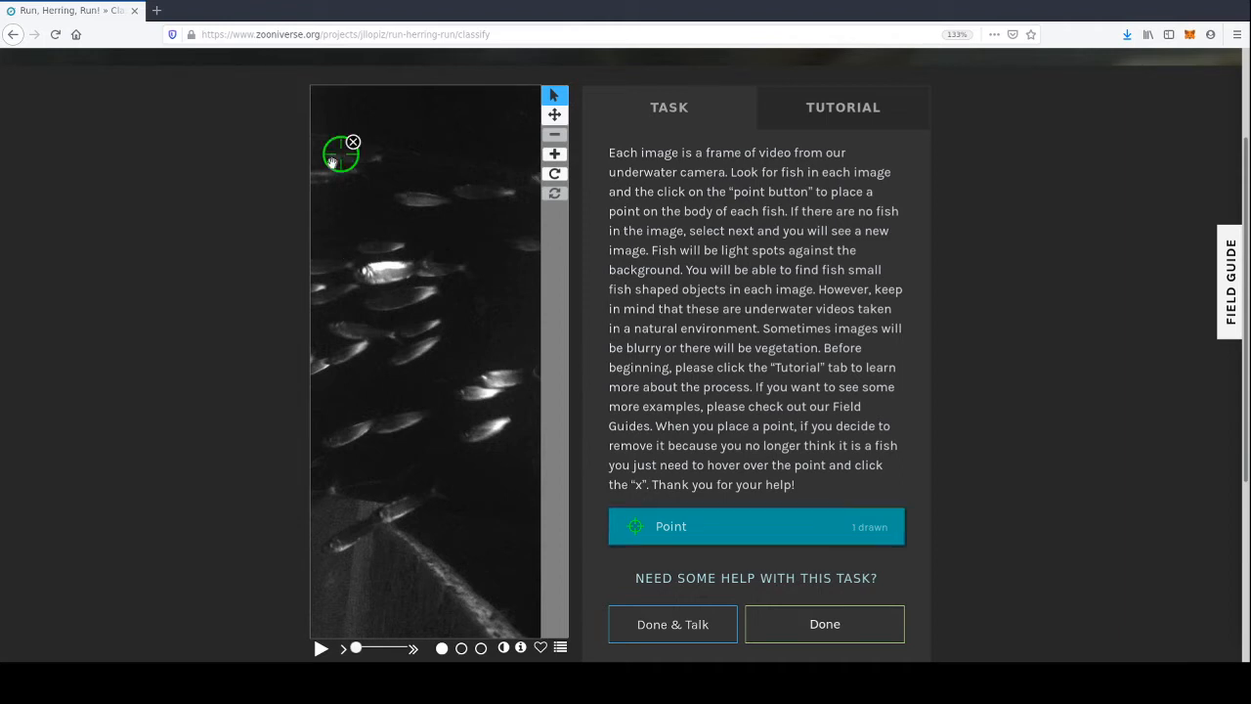
{"action": "left_click", "coordinate": [316, 172]}
{"action": "left_click", "coordinate": [402, 197]}
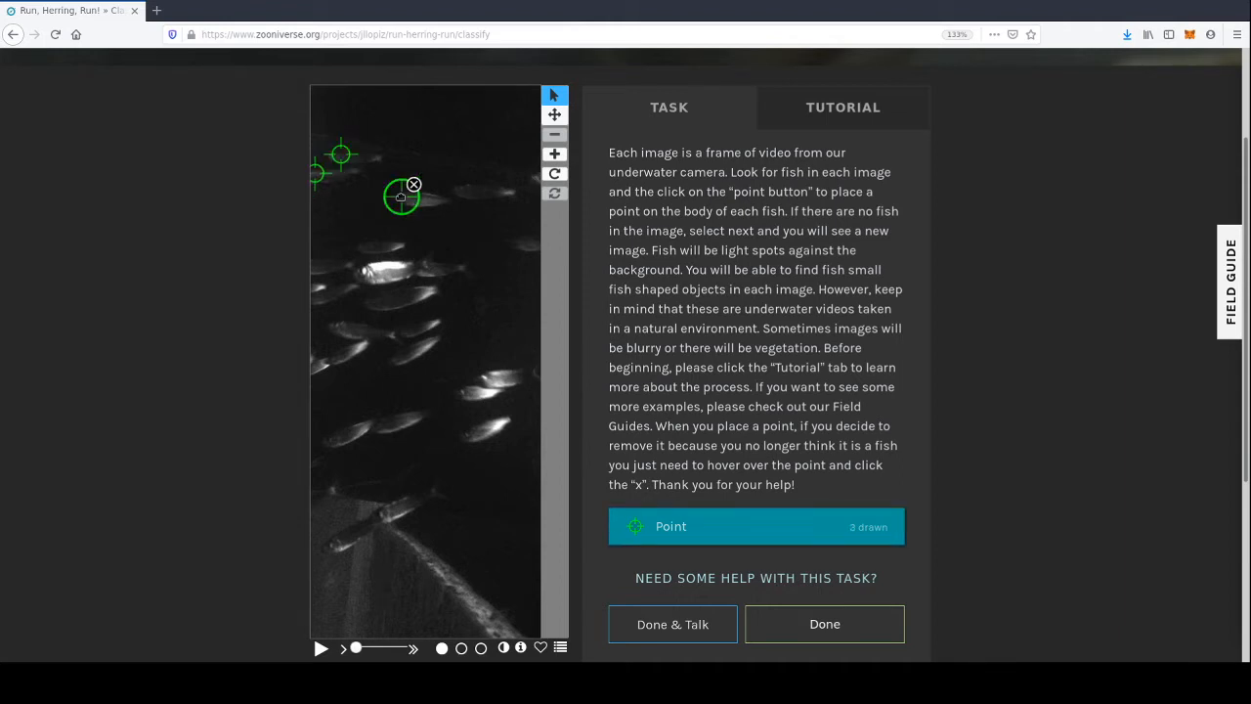
{"action": "left_click", "coordinate": [460, 191]}
{"action": "left_click", "coordinate": [534, 178]}
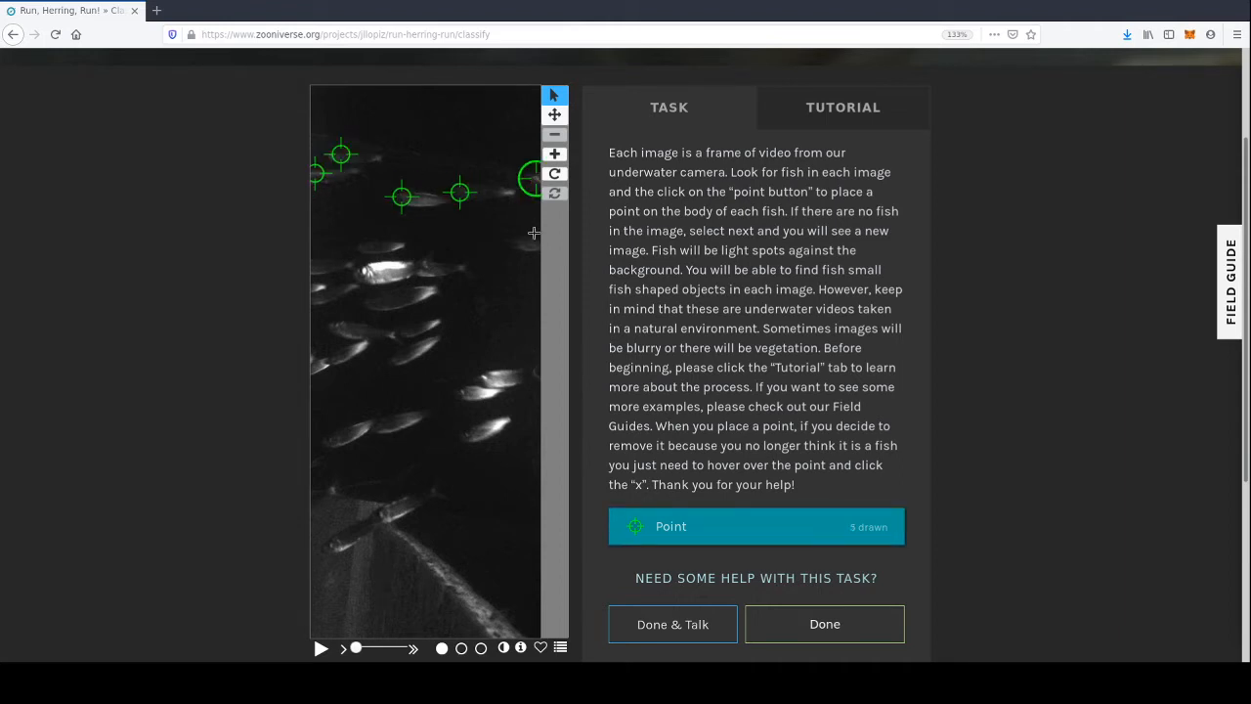
{"action": "left_click", "coordinate": [521, 246]}
{"action": "left_click", "coordinate": [368, 246]}
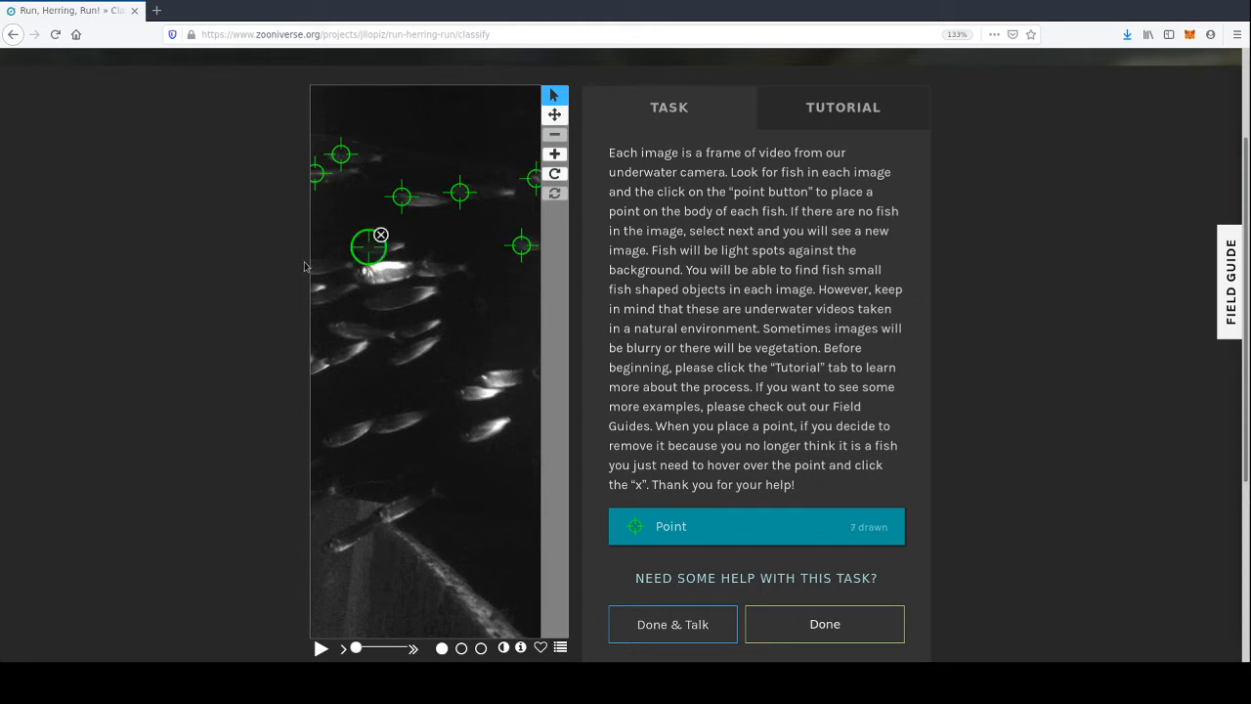
{"action": "left_click", "coordinate": [320, 265]}
{"action": "left_click", "coordinate": [313, 288]}
{"action": "left_click", "coordinate": [335, 296]}
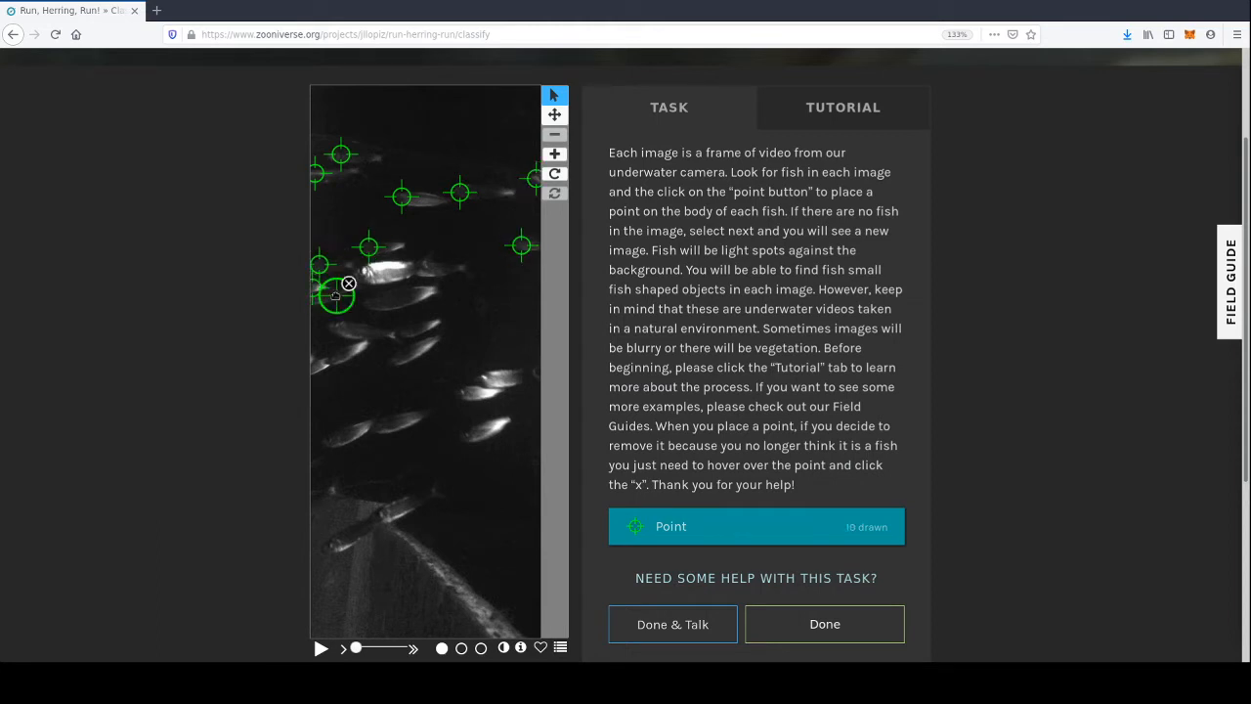
- Place nine points on the school's middle fish, from the large bright one down to the two at the lower left
{"action": "left_click", "coordinate": [376, 275]}
{"action": "left_click", "coordinate": [433, 271]}
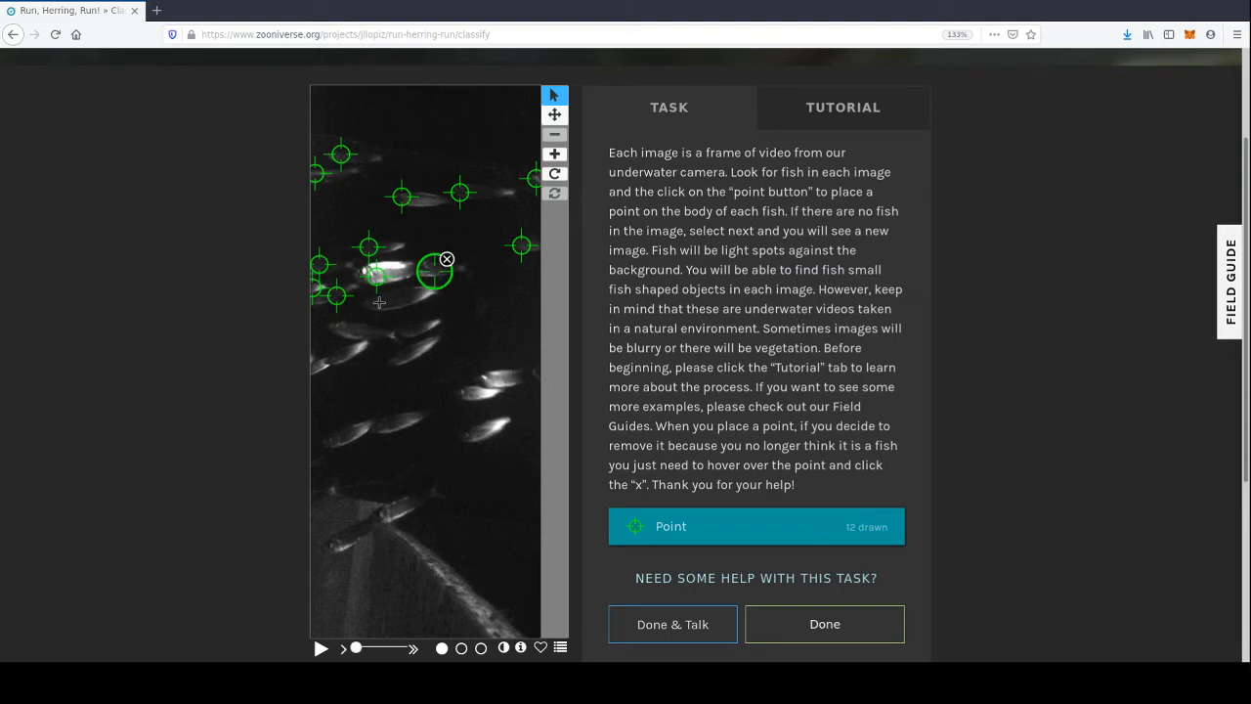
{"action": "left_click", "coordinate": [379, 303]}
{"action": "left_click", "coordinate": [345, 325]}
{"action": "left_click", "coordinate": [414, 332]}
{"action": "left_click", "coordinate": [341, 358]}
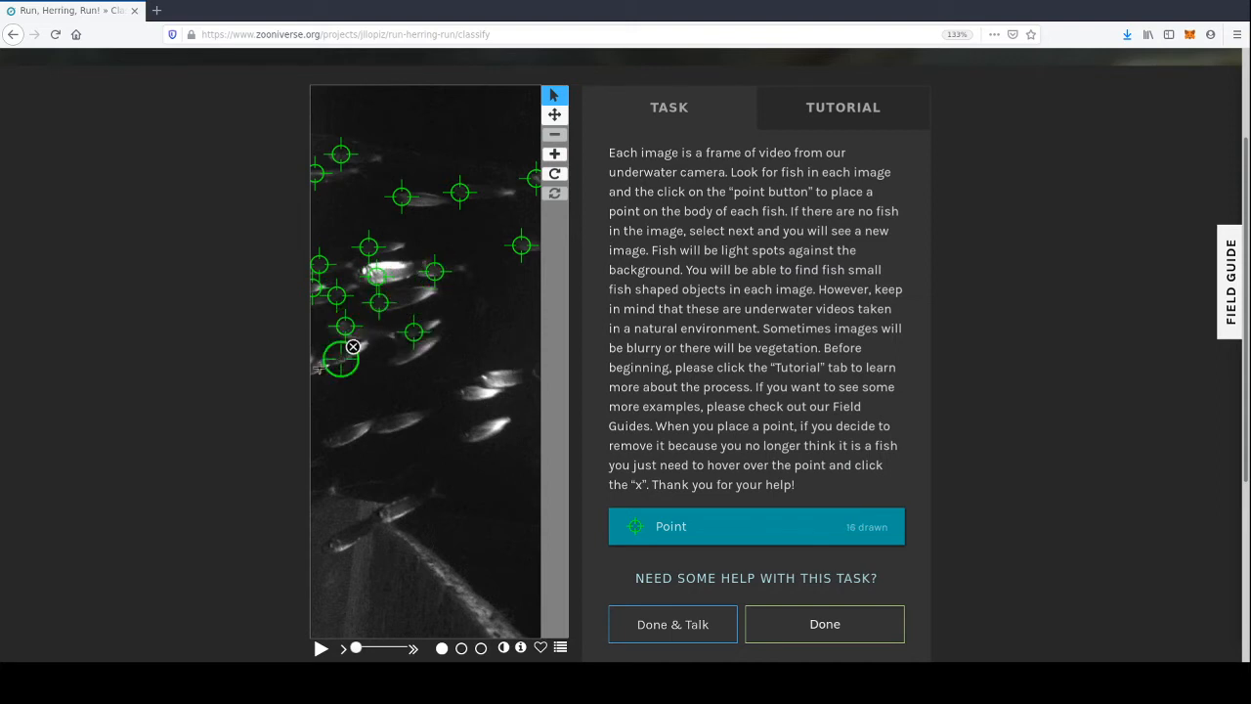
{"action": "left_click", "coordinate": [315, 372]}
{"action": "left_click", "coordinate": [333, 436]}
{"action": "left_click", "coordinate": [382, 428]}
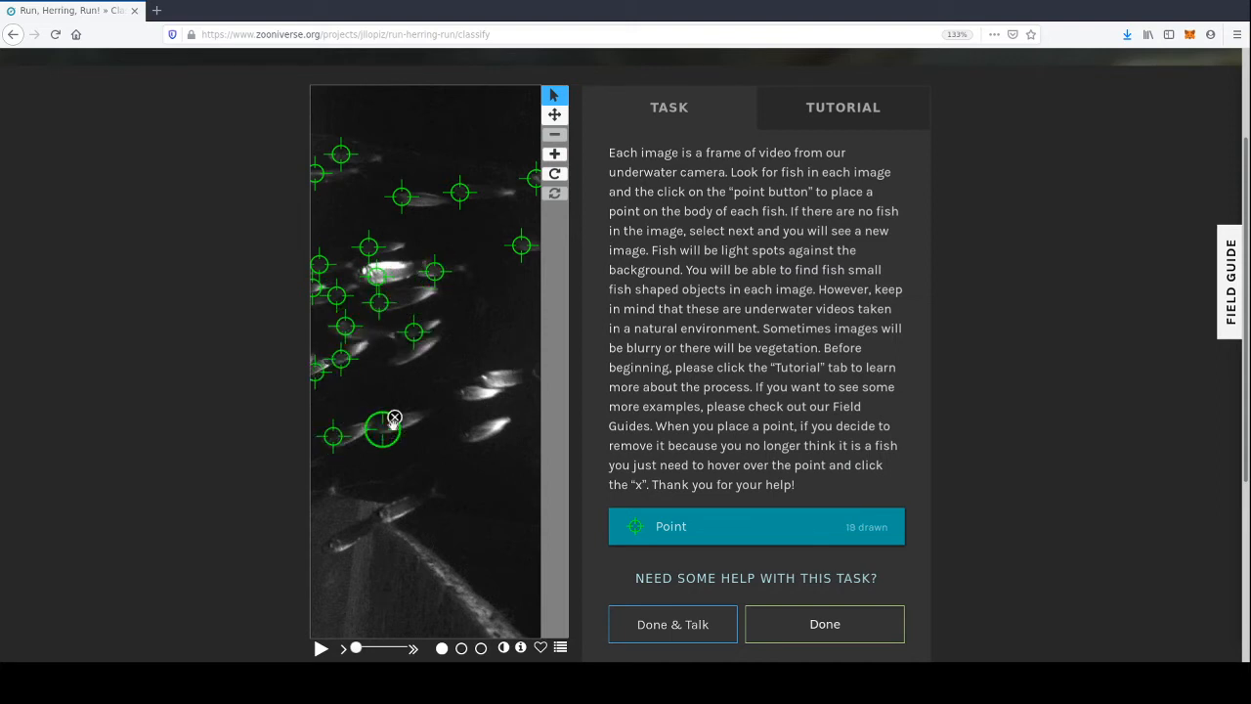
- Mark the three bright fish at the lower right, the two lowest fish and the unmarked middle fish, and submit the frame
{"action": "left_click", "coordinate": [466, 394]}
{"action": "left_click", "coordinate": [500, 378]}
{"action": "left_click", "coordinate": [475, 431]}
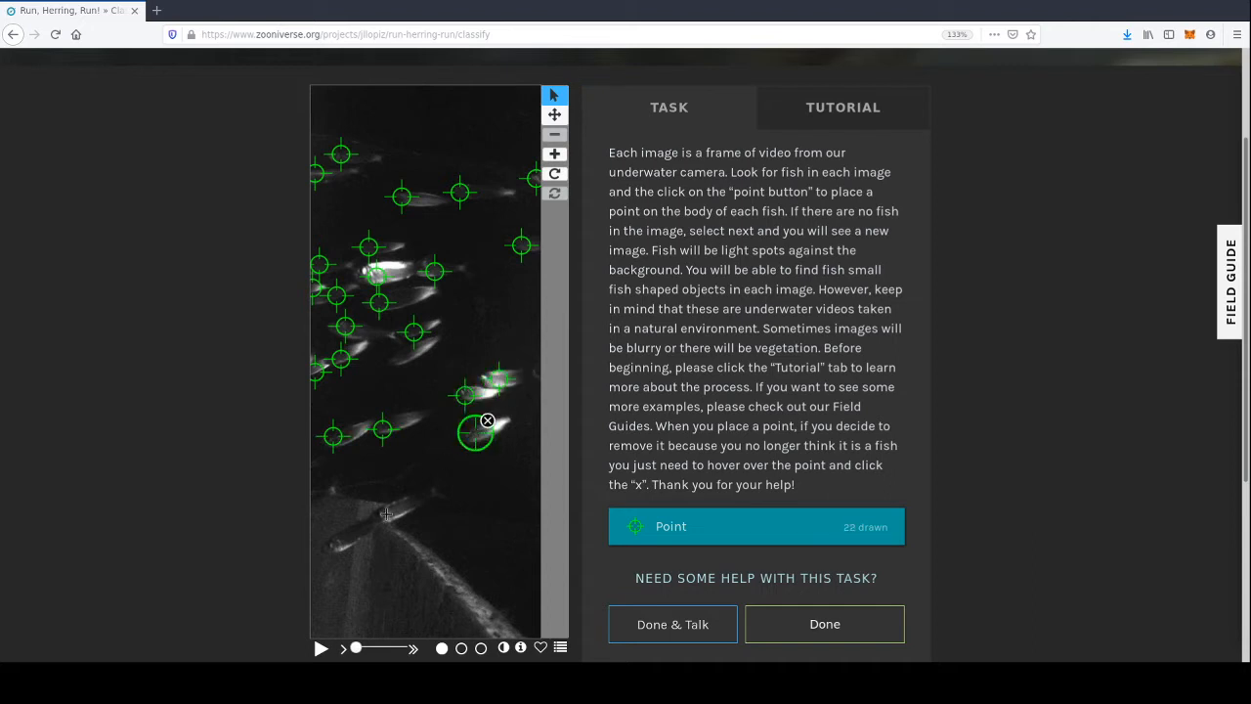
{"action": "left_click", "coordinate": [392, 508]}
{"action": "left_click", "coordinate": [342, 536]}
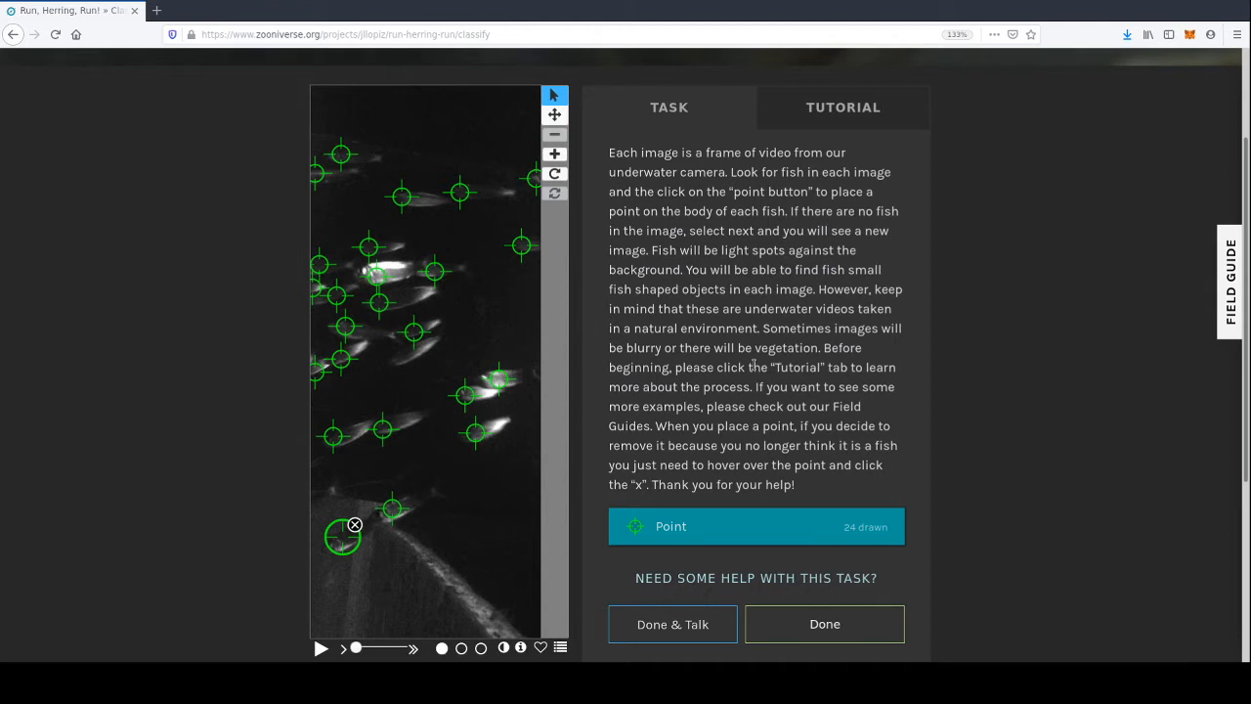
{"action": "left_click", "coordinate": [401, 356]}
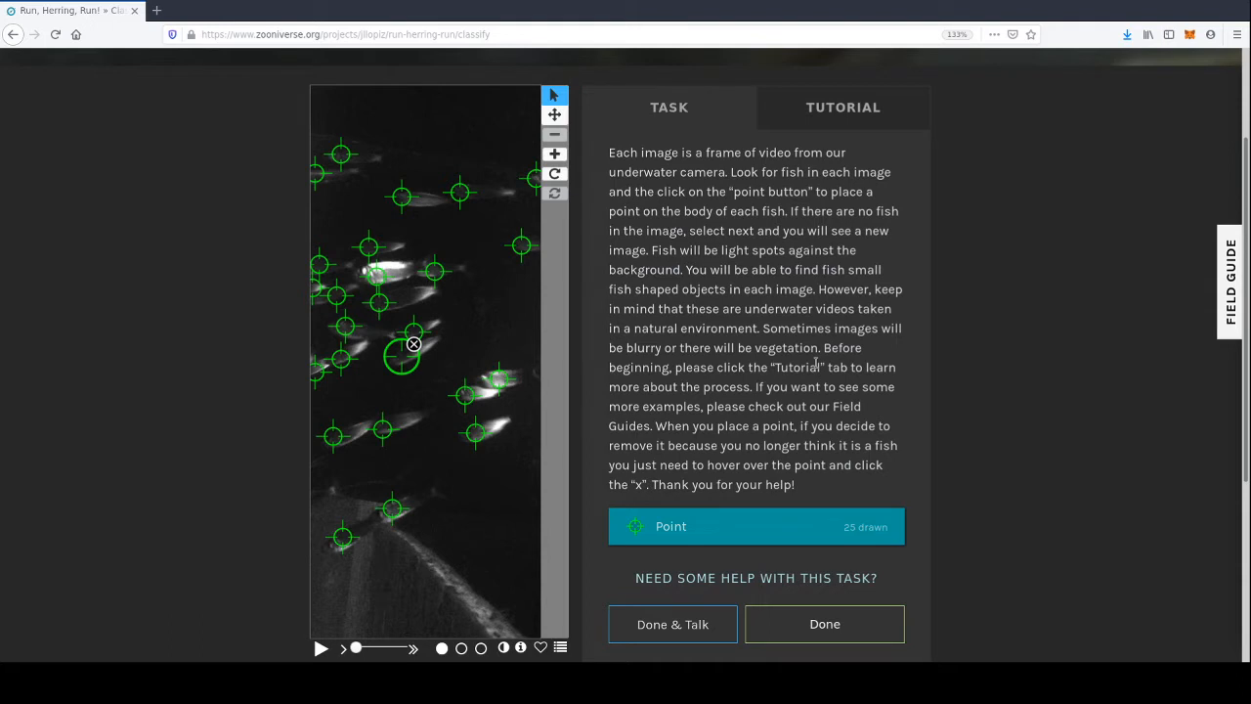
{"action": "left_click", "coordinate": [817, 627]}
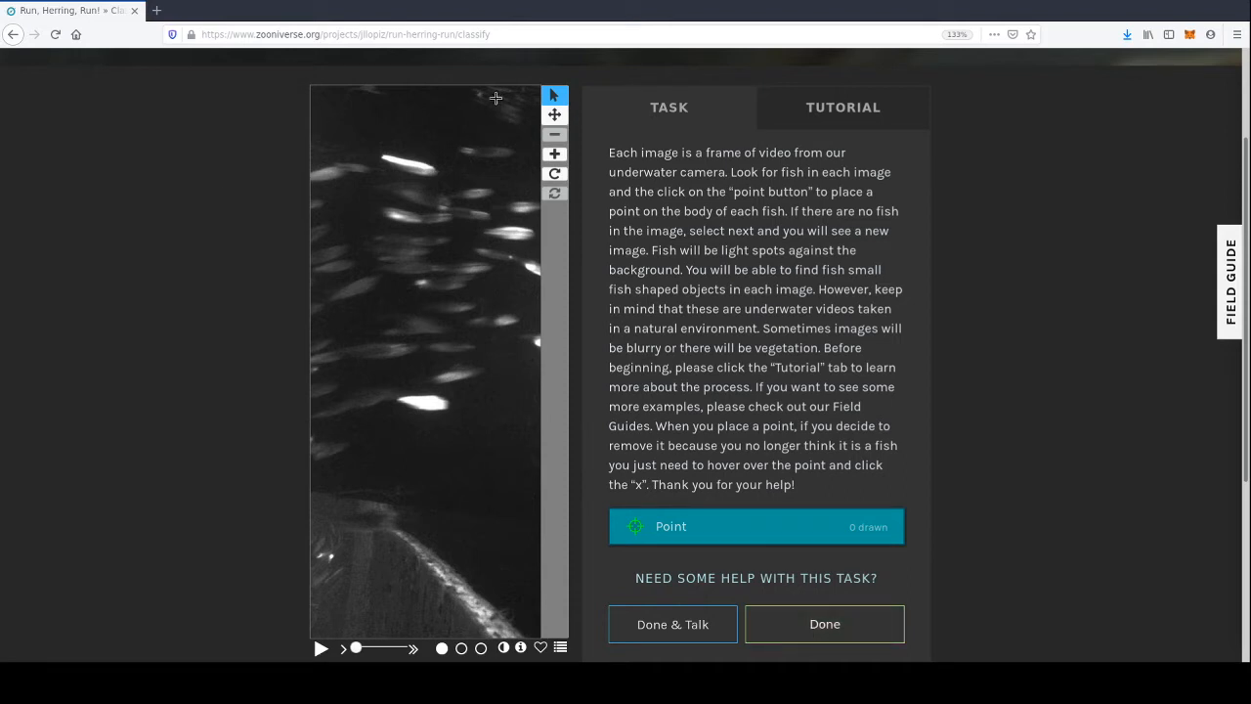
- Place eight points on the uppermost fish of the next crowded frame, including the long bright one near the top
{"action": "left_click", "coordinate": [489, 154]}
{"action": "left_click", "coordinate": [398, 160]}
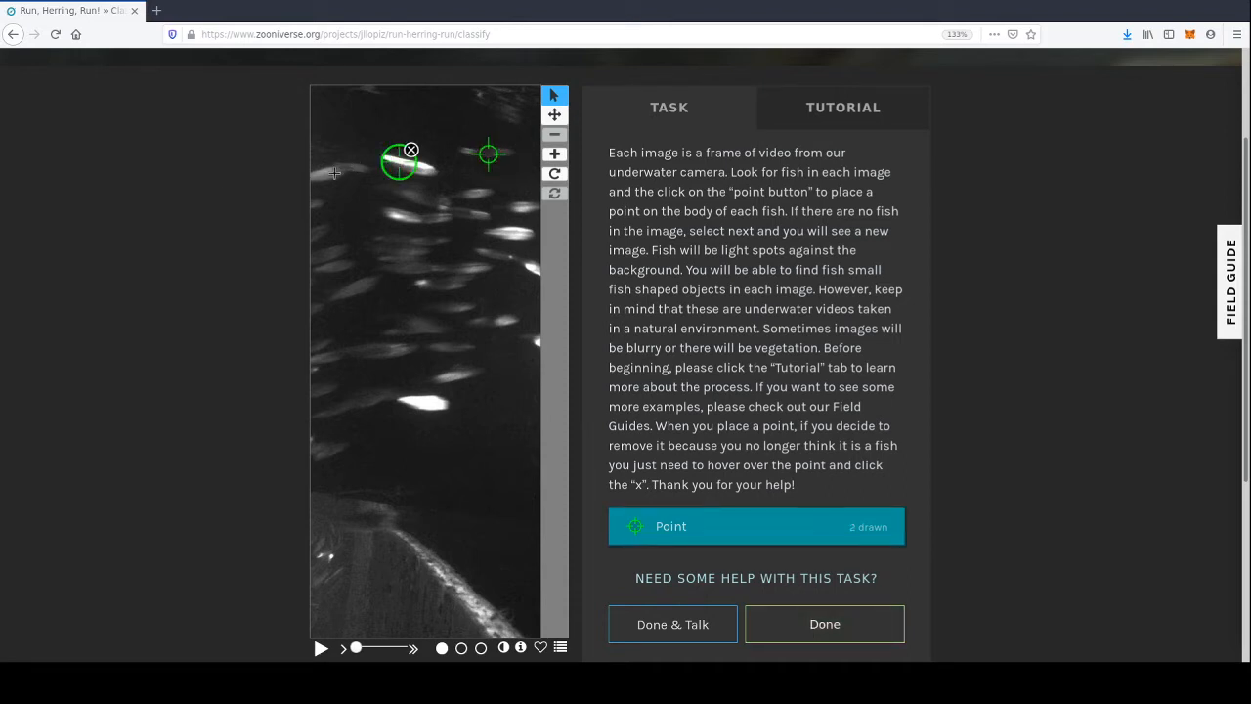
{"action": "left_click", "coordinate": [332, 171]}
{"action": "left_click", "coordinate": [405, 195]}
{"action": "left_click", "coordinate": [480, 193]}
{"action": "left_click", "coordinate": [472, 215]}
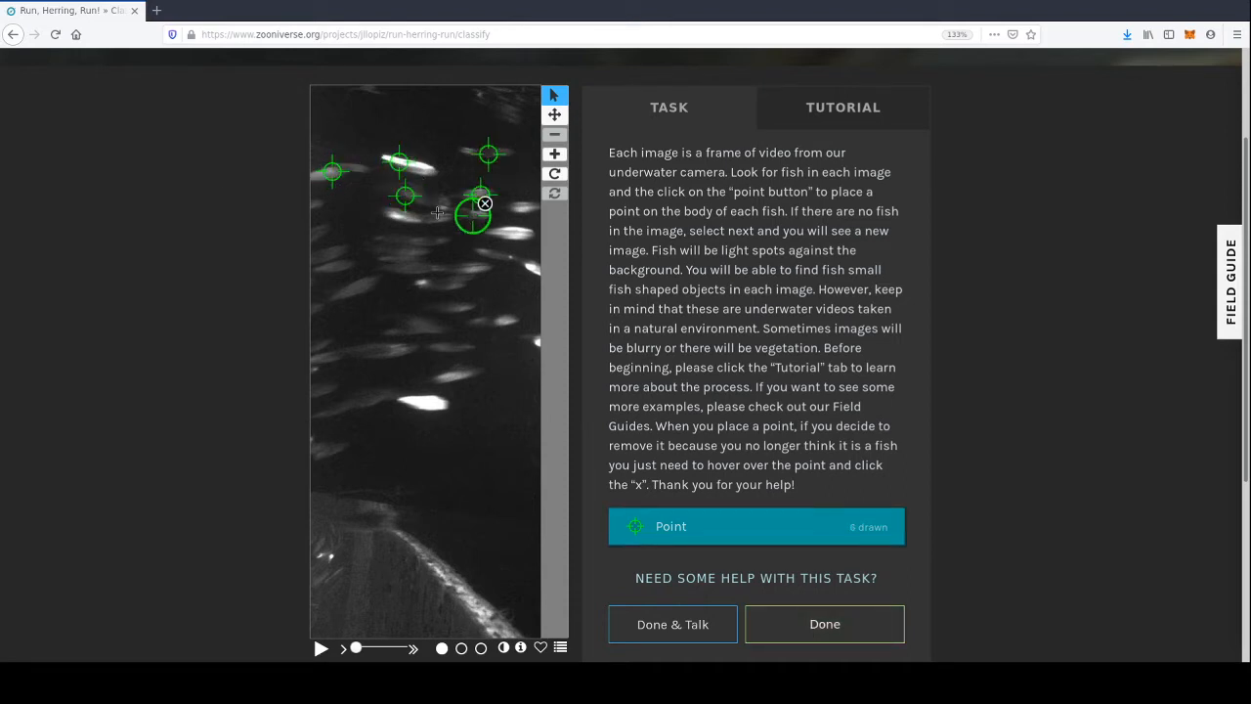
{"action": "left_click", "coordinate": [407, 212]}
{"action": "left_click", "coordinate": [514, 208]}
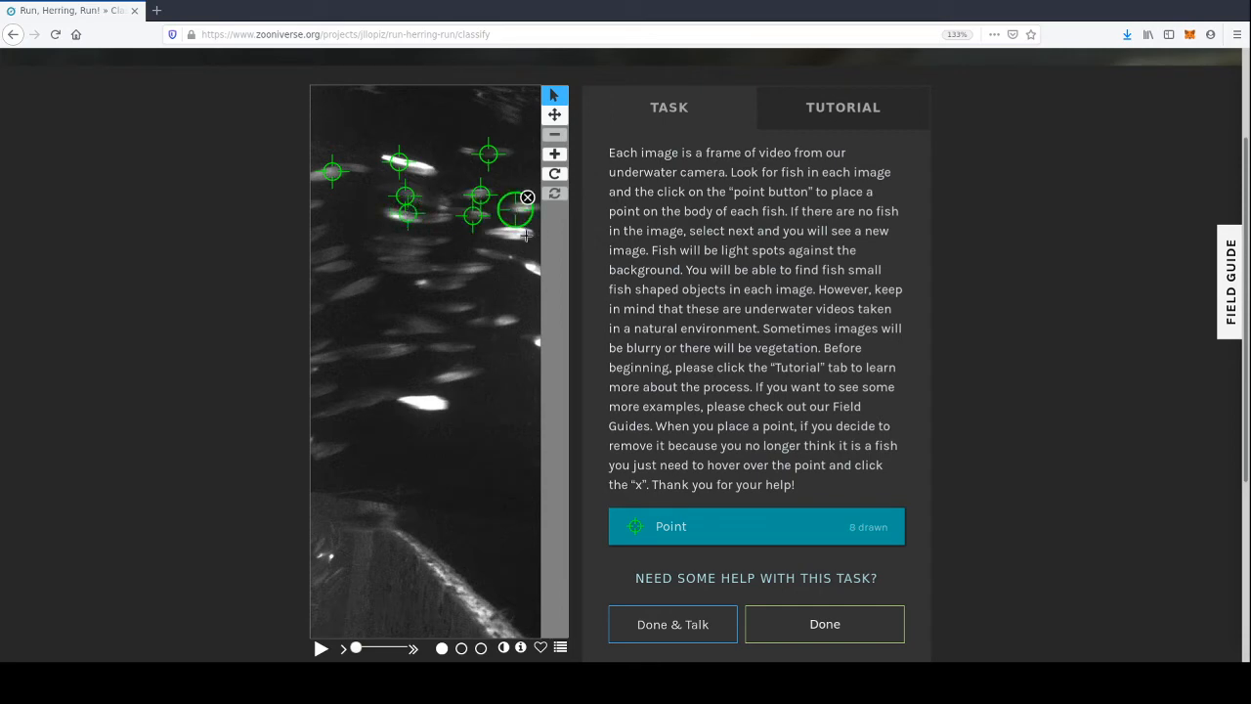
- Place points on the bright fish at the right edge and the mid-height fish just below the marked ones
{"action": "left_click", "coordinate": [522, 232]}
{"action": "left_click", "coordinate": [402, 242]}
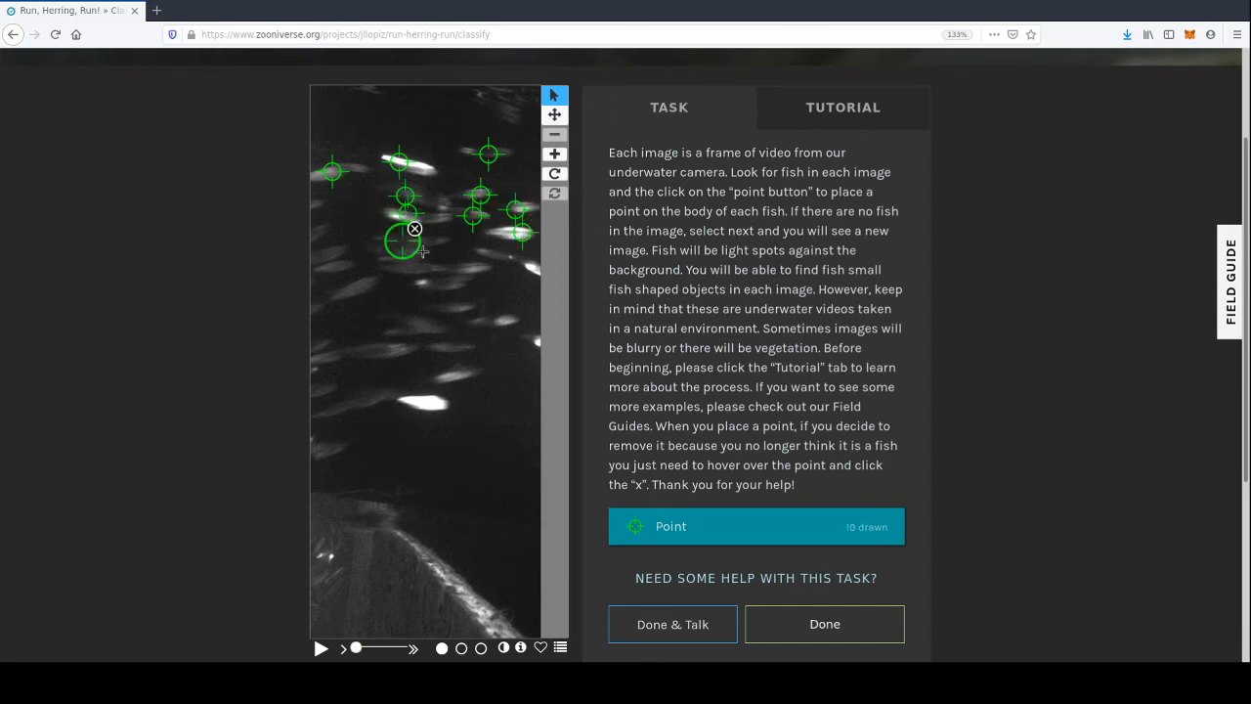
{"action": "left_click", "coordinate": [423, 251]}
{"action": "left_click", "coordinate": [395, 257]}
{"action": "left_click", "coordinate": [463, 268]}
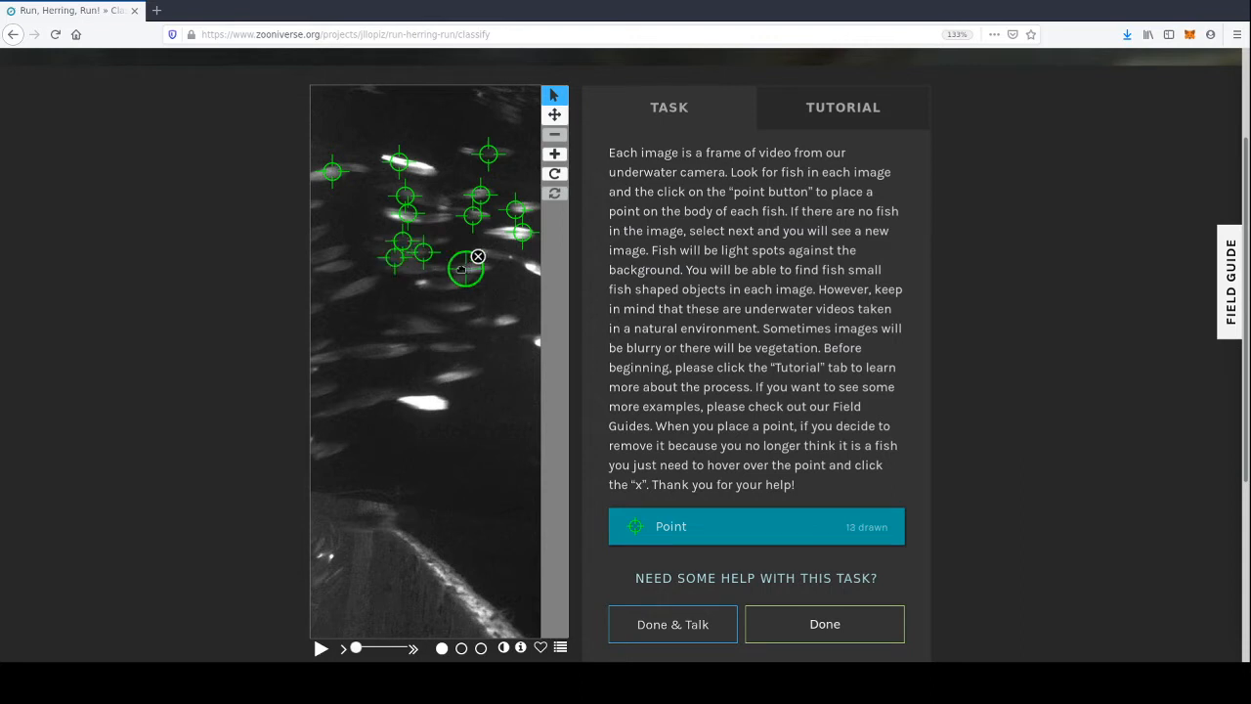
{"action": "left_click", "coordinate": [413, 268]}
{"action": "left_click", "coordinate": [448, 281]}
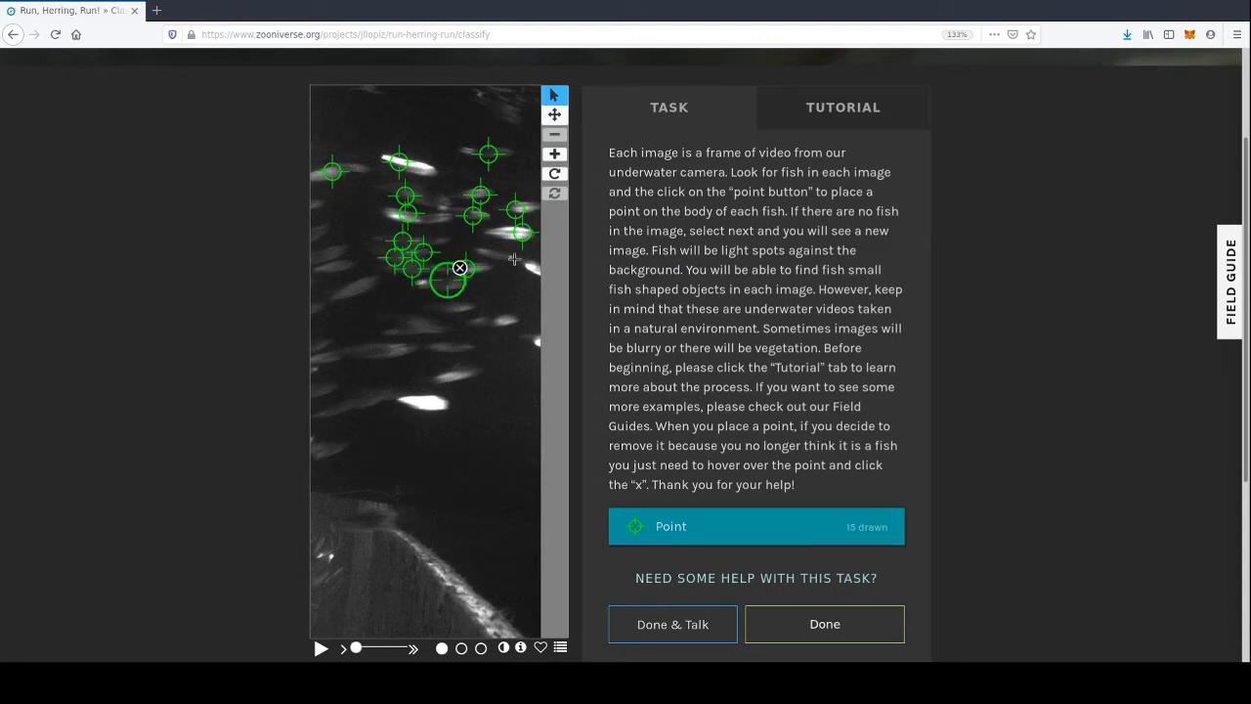
{"action": "left_click", "coordinate": [500, 255]}
- Place five points on the faint fish along the frame's left edge, up to the one below the top-left mark
{"action": "left_click", "coordinate": [354, 289]}
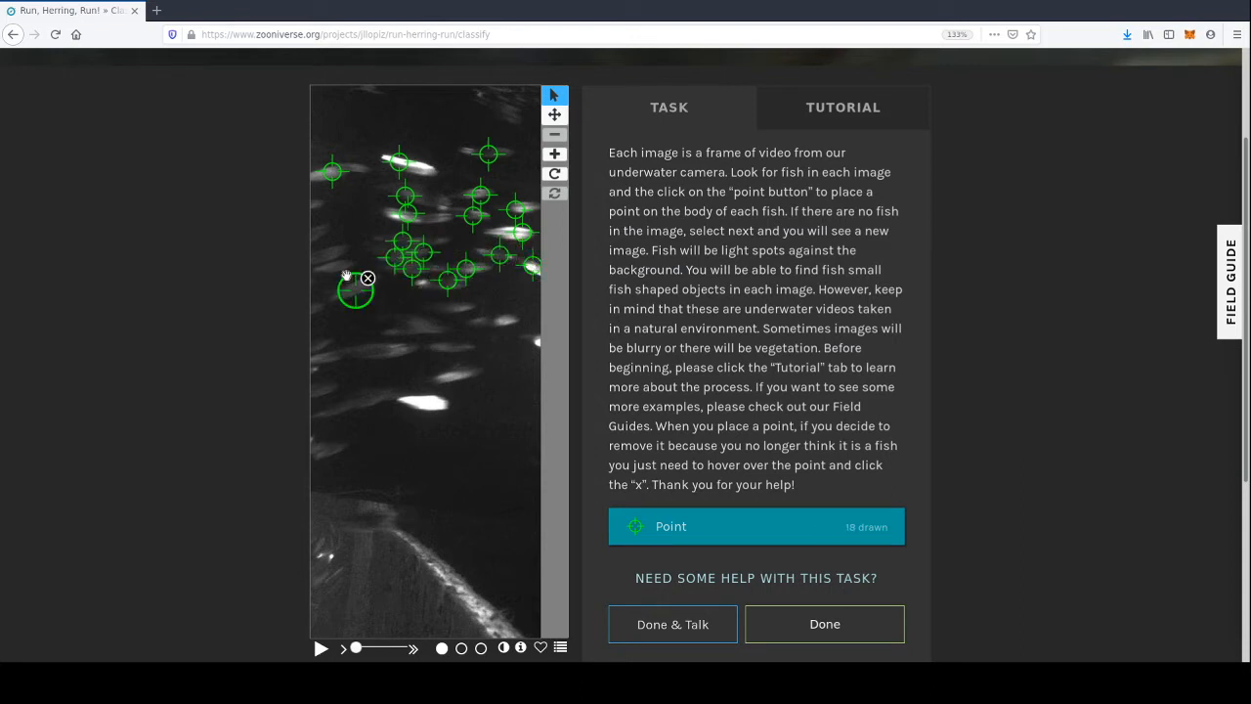
{"action": "left_click", "coordinate": [339, 268]}
{"action": "left_click", "coordinate": [320, 235]}
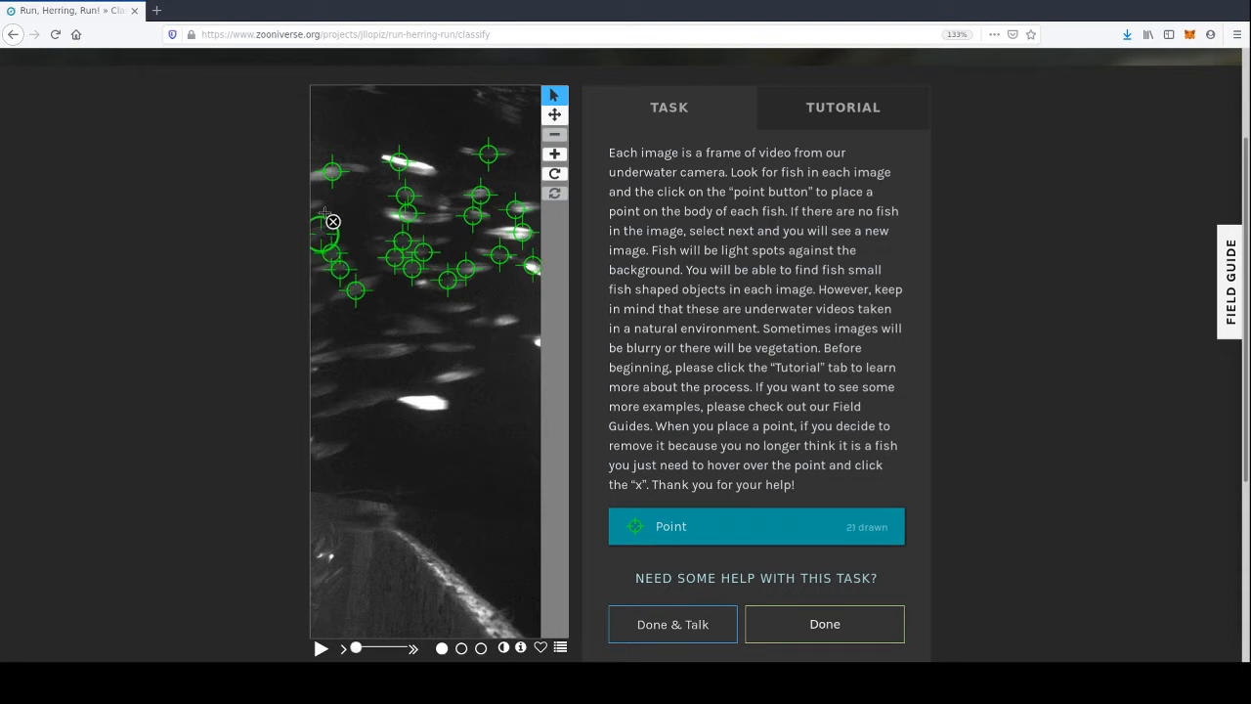
{"action": "left_click", "coordinate": [320, 206]}
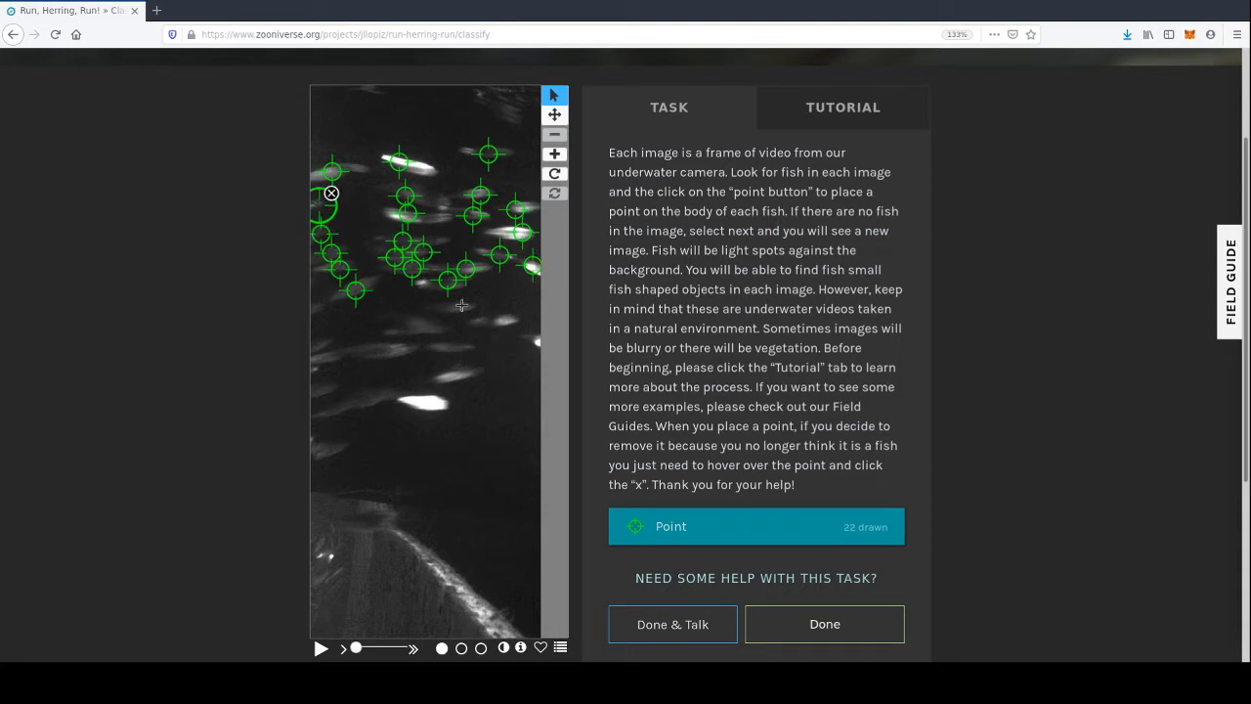
- Place seven points on the lower middle and right-edge fish, down to the large bright one
{"action": "left_click", "coordinate": [462, 305]}
{"action": "left_click", "coordinate": [510, 320]}
{"action": "left_click", "coordinate": [532, 342]}
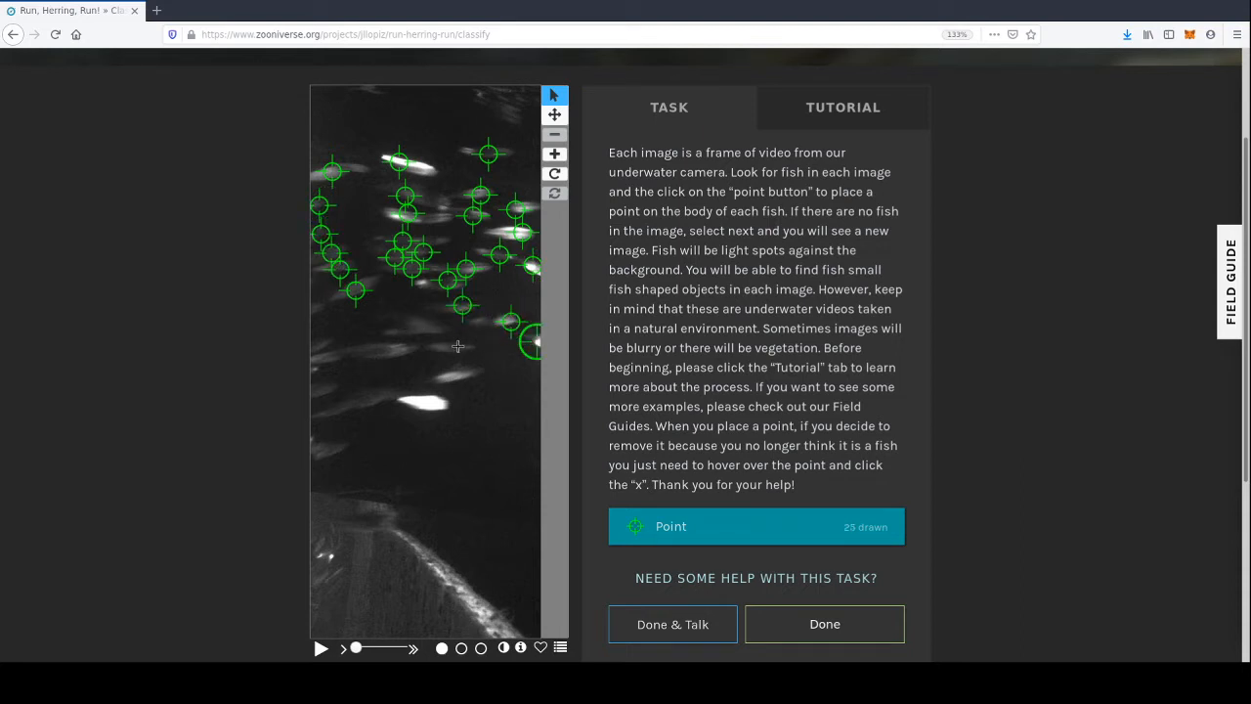
{"action": "left_click", "coordinate": [465, 348]}
{"action": "left_click", "coordinate": [395, 349]}
{"action": "left_click", "coordinate": [448, 377]}
{"action": "left_click", "coordinate": [424, 401]}
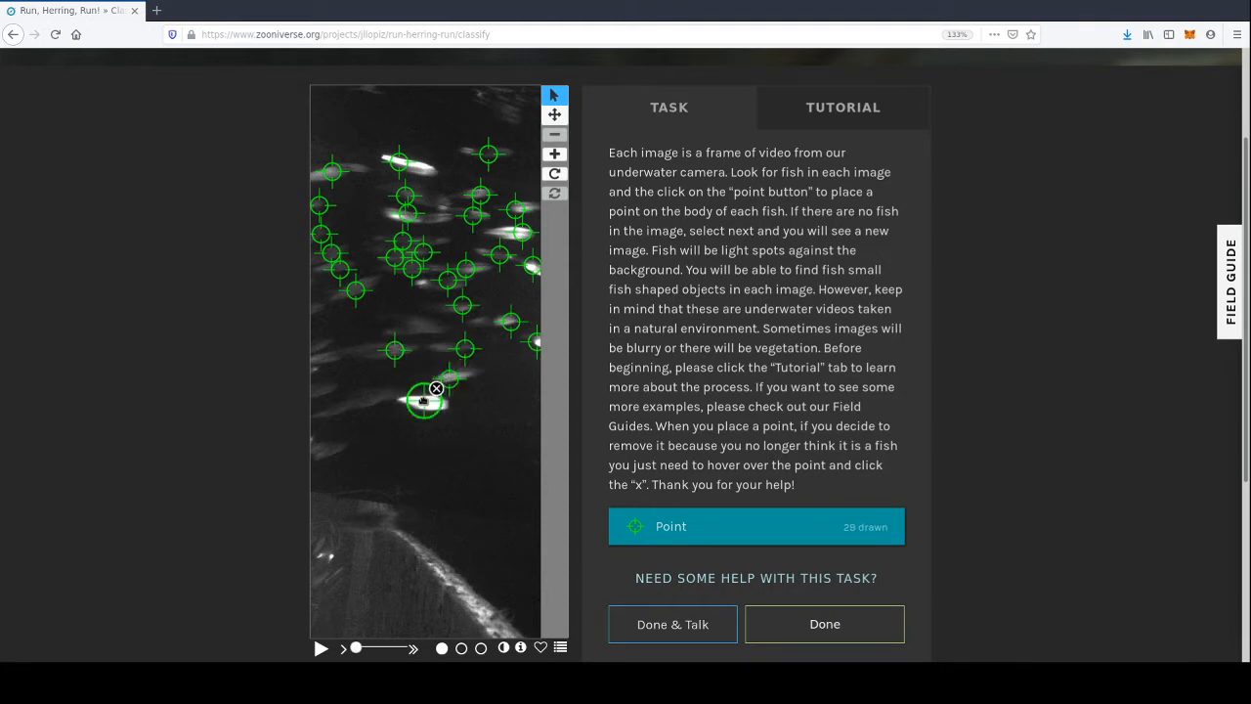
- Mark four faint fish at the lower left and one in the centre, and submit the crowded frame
{"action": "left_click", "coordinate": [369, 401]}
{"action": "left_click", "coordinate": [329, 389]}
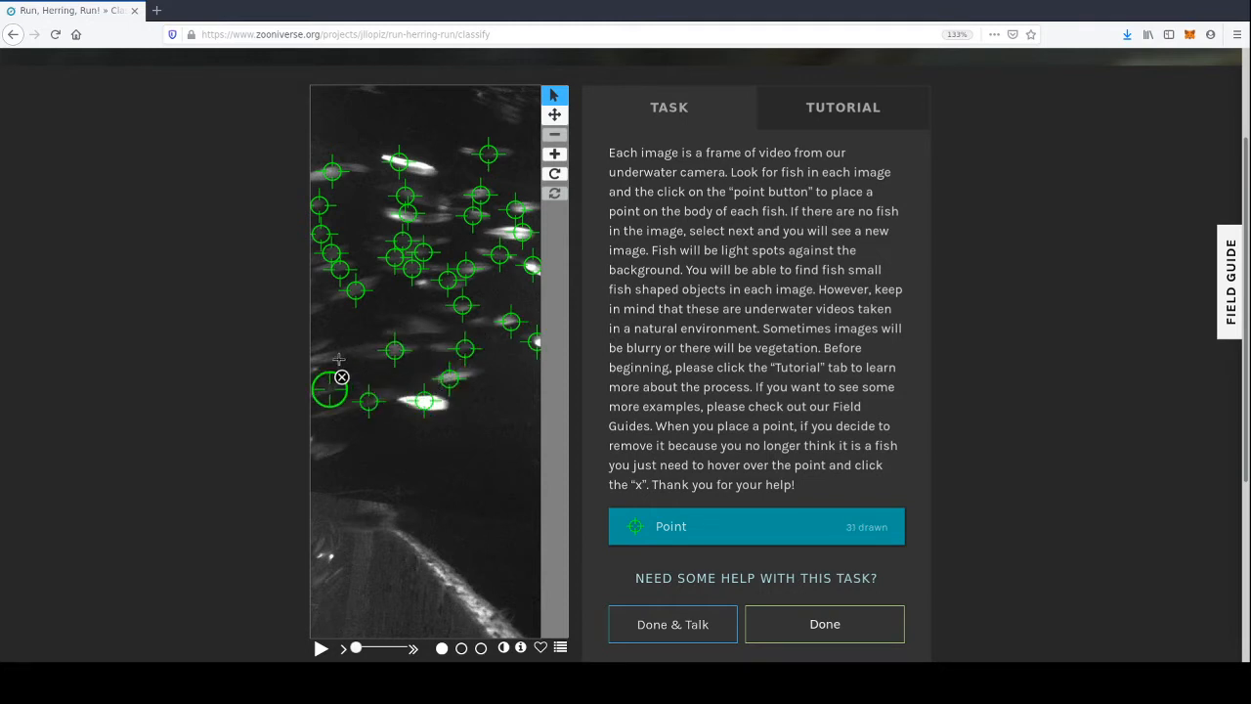
{"action": "left_click", "coordinate": [323, 344]}
{"action": "left_click", "coordinate": [330, 360]}
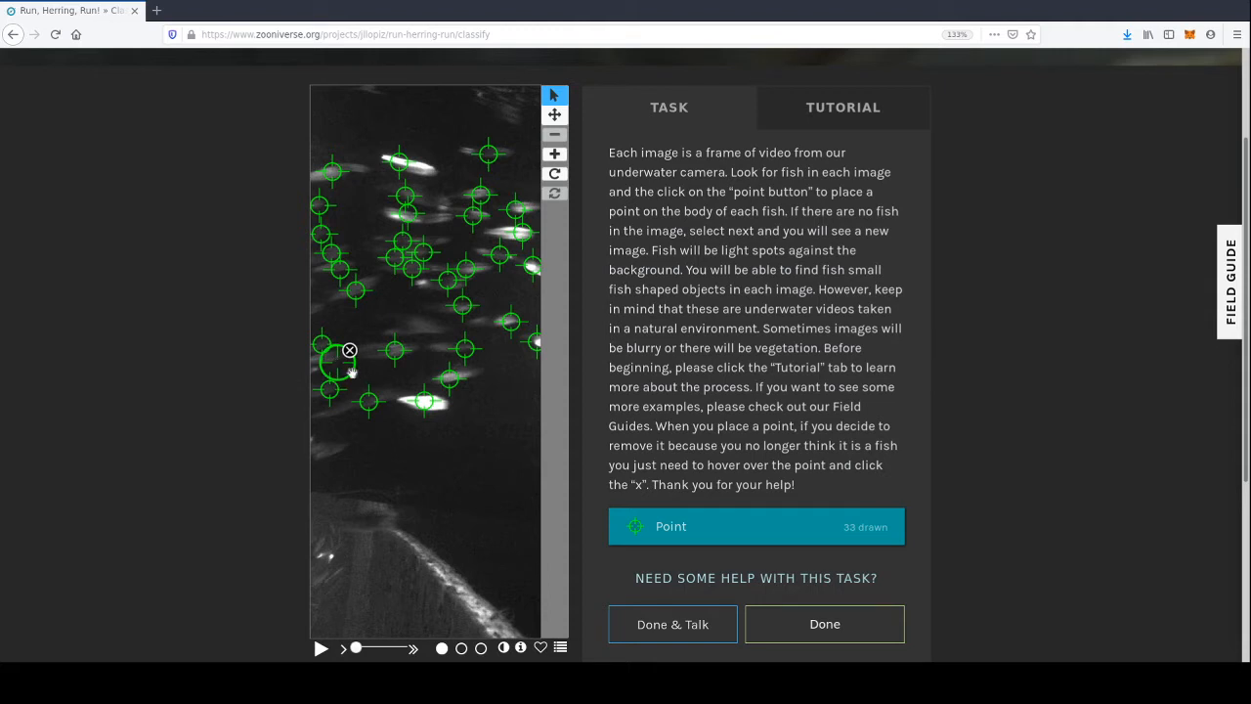
{"action": "left_click", "coordinate": [419, 328]}
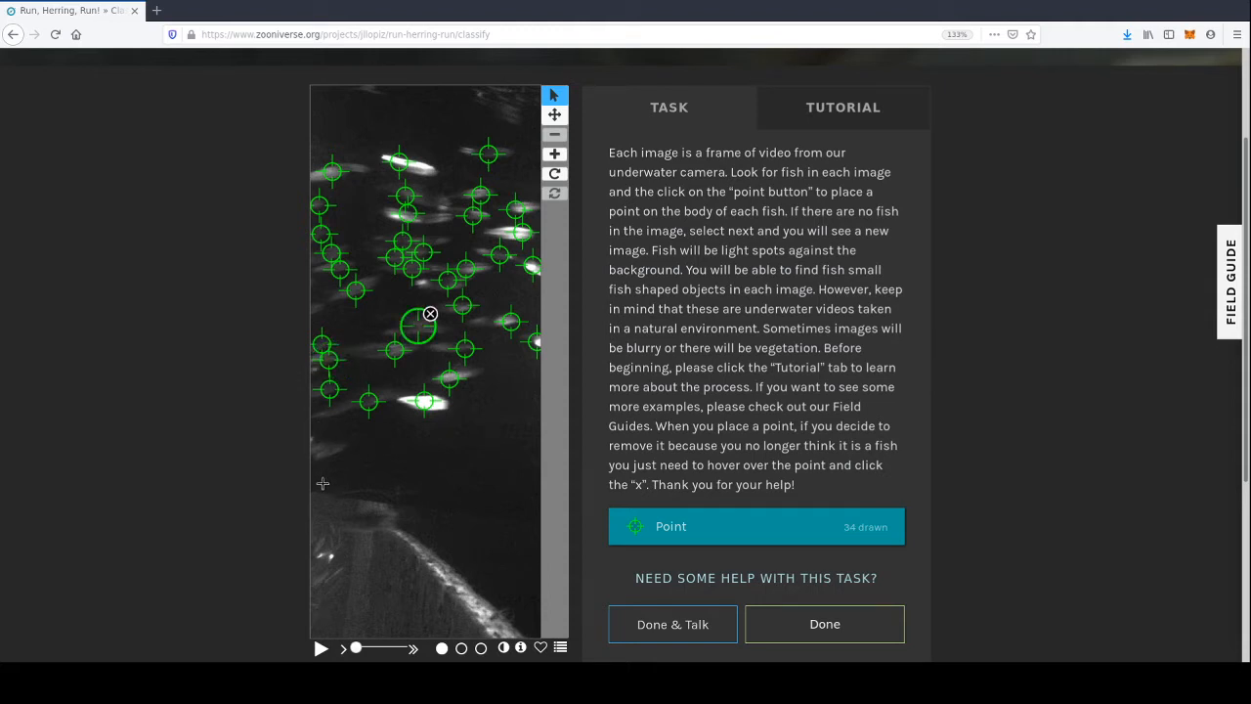
{"action": "left_click", "coordinate": [772, 630]}
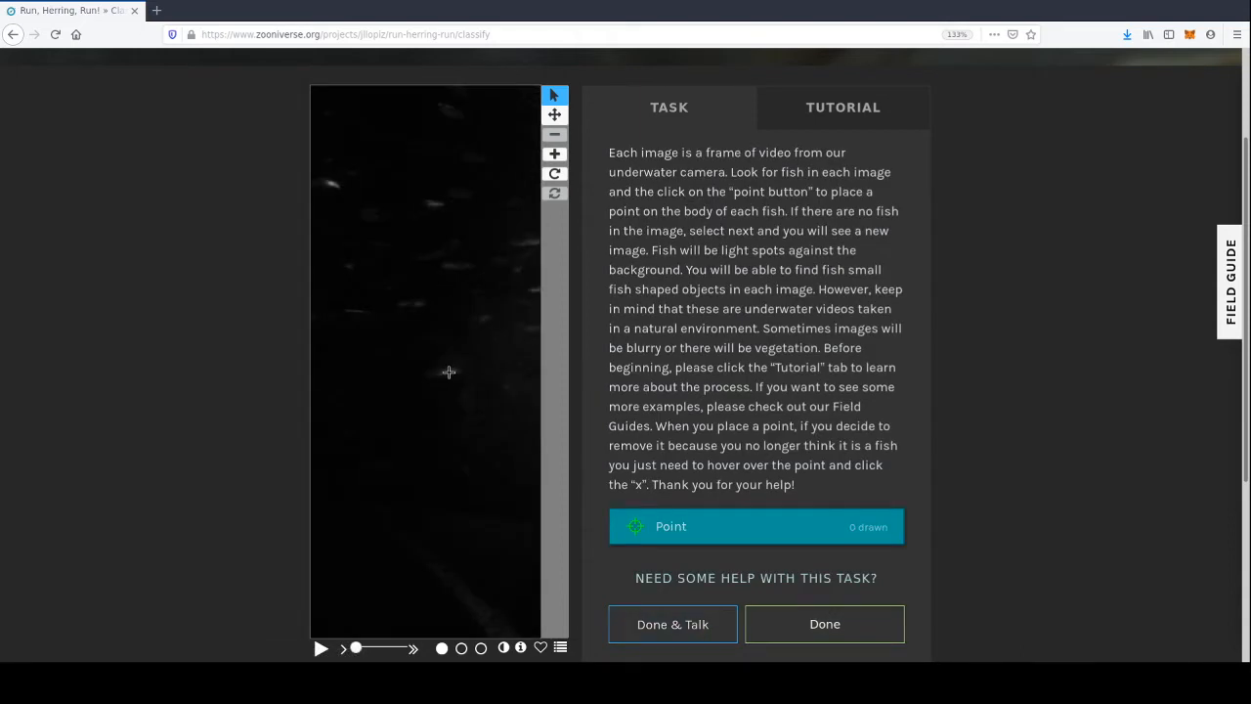
- Place eight points on fish in the new dark frame, from the lowest one up to the topmost
{"action": "left_click", "coordinate": [449, 373]}
{"action": "left_click", "coordinate": [420, 303]}
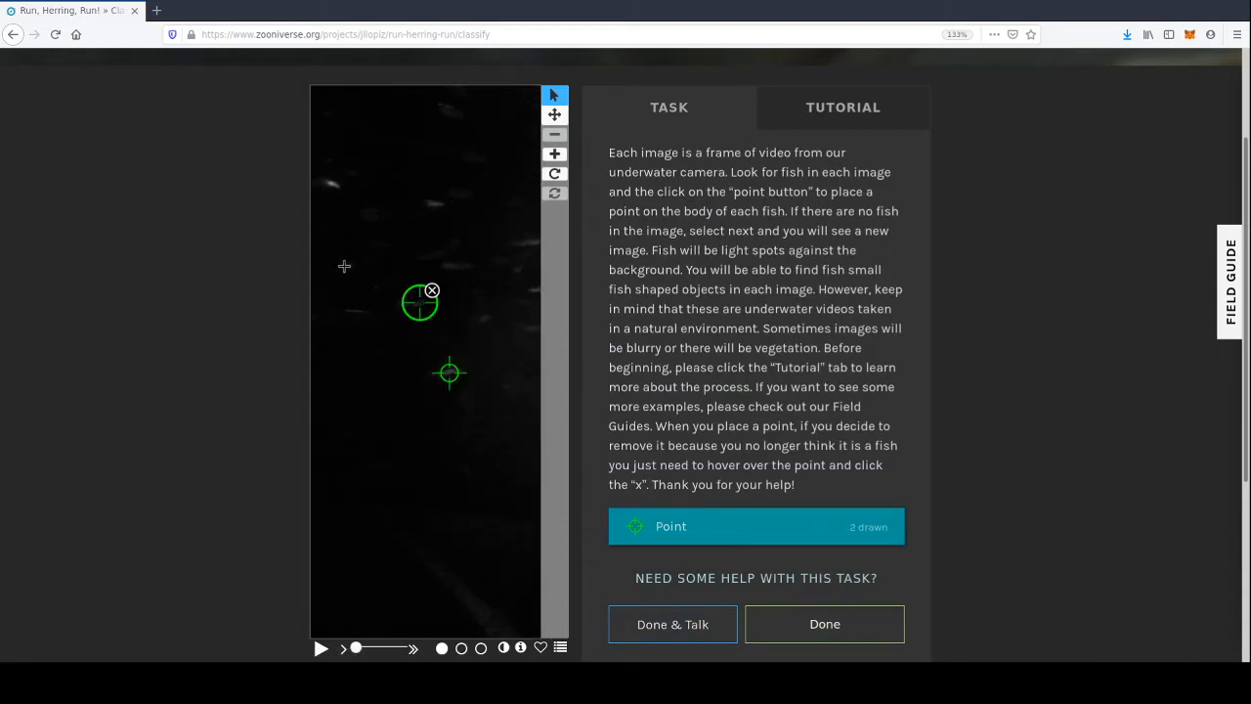
{"action": "left_click", "coordinate": [333, 184]}
{"action": "left_click", "coordinate": [433, 205]}
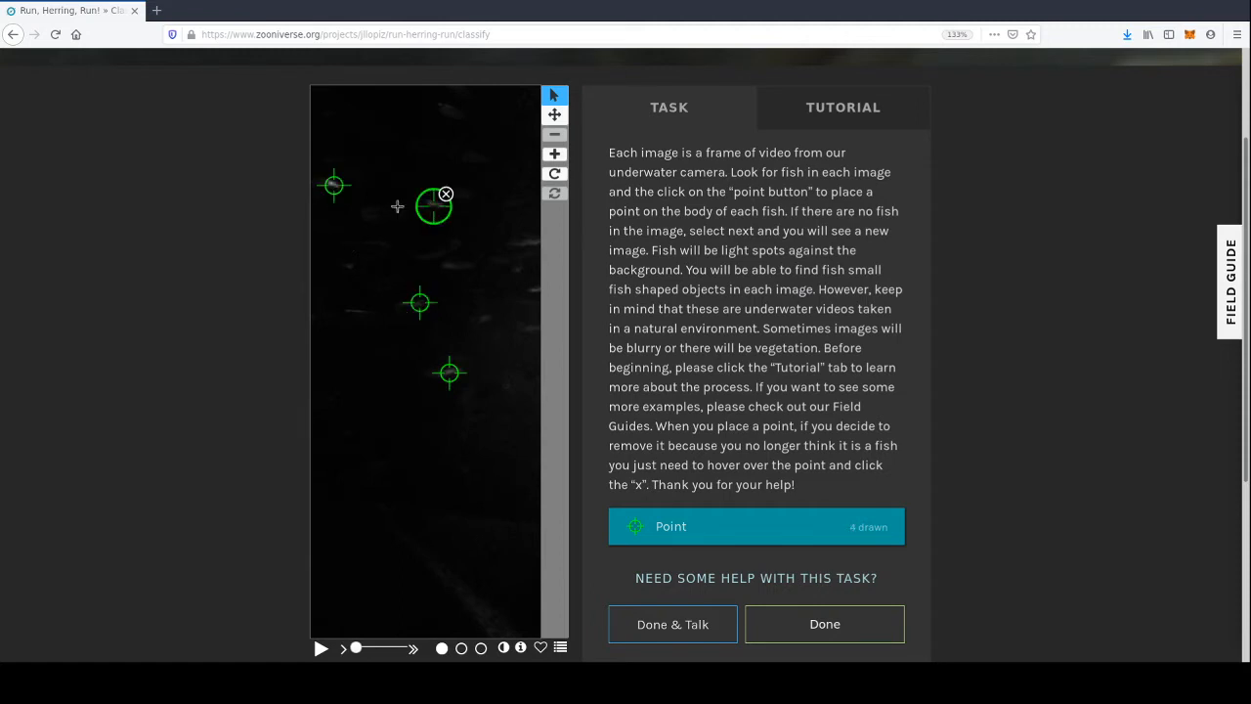
{"action": "left_click", "coordinate": [373, 213]}
{"action": "left_click", "coordinate": [469, 266]}
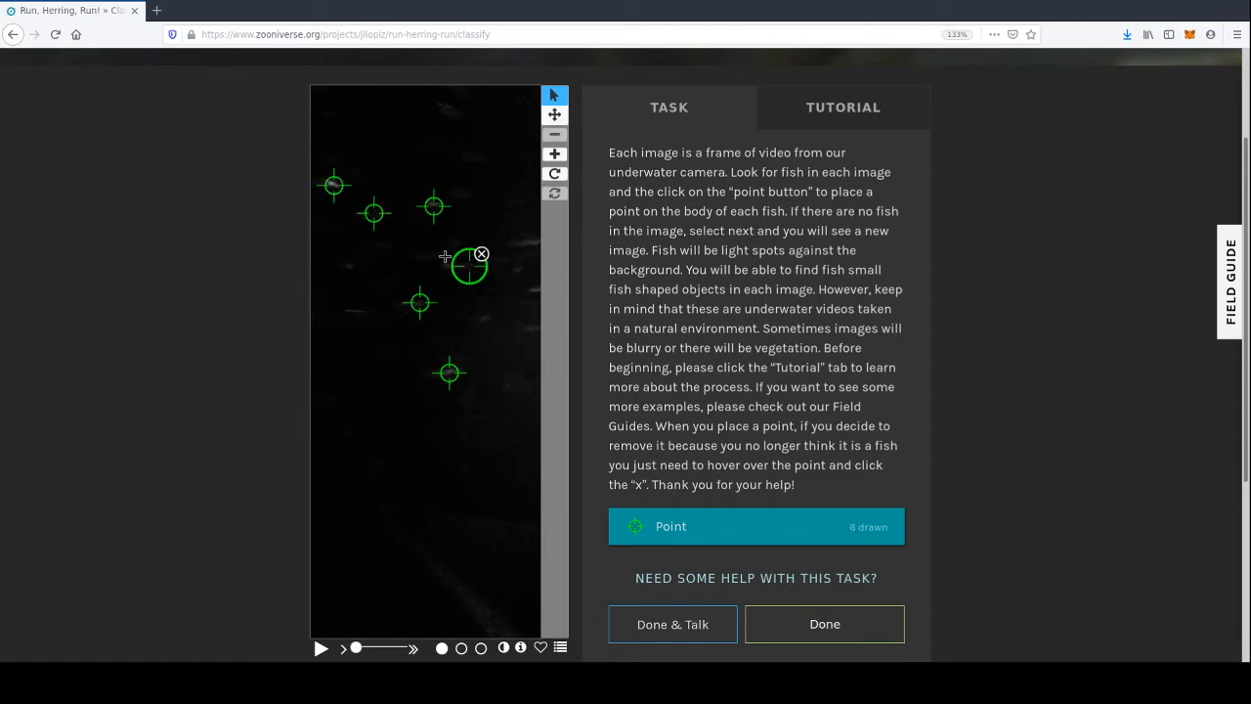
{"action": "left_click", "coordinate": [431, 256]}
{"action": "left_click", "coordinate": [449, 114]}
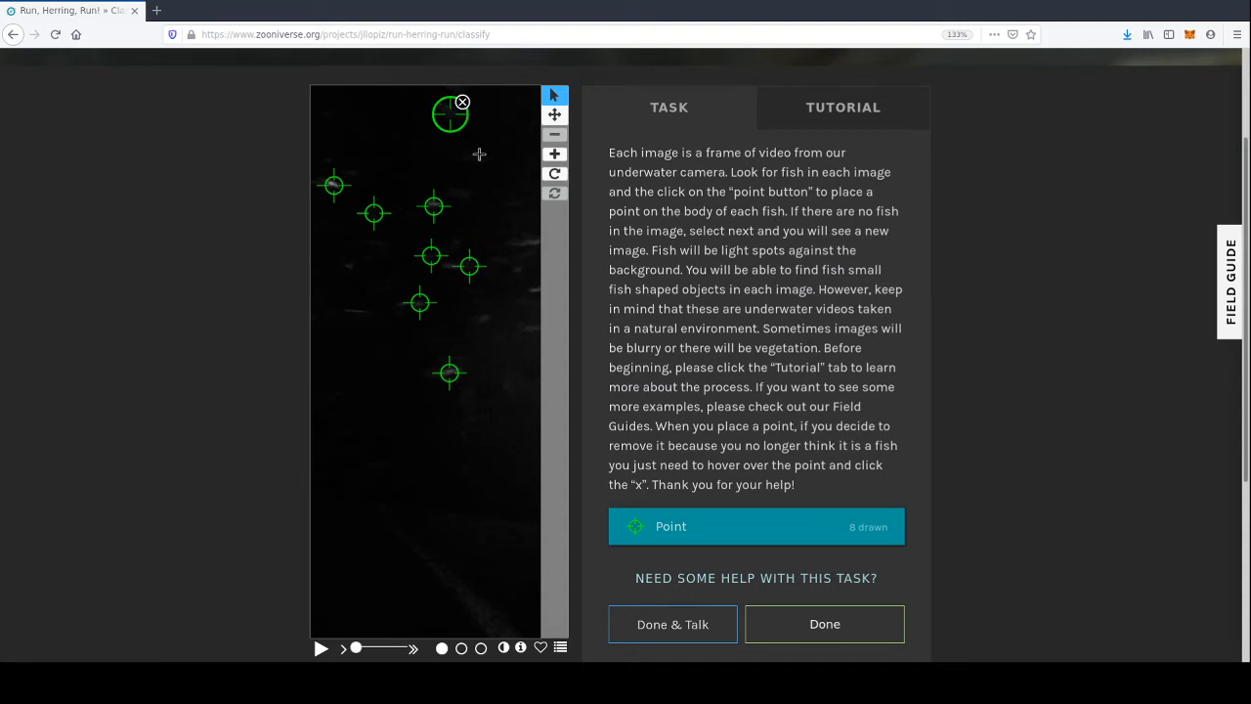
- Place five points on the dark frame's unmarked upper-right fish, including the two near the right edge
{"action": "left_click", "coordinate": [480, 156]}
{"action": "left_click", "coordinate": [452, 200]}
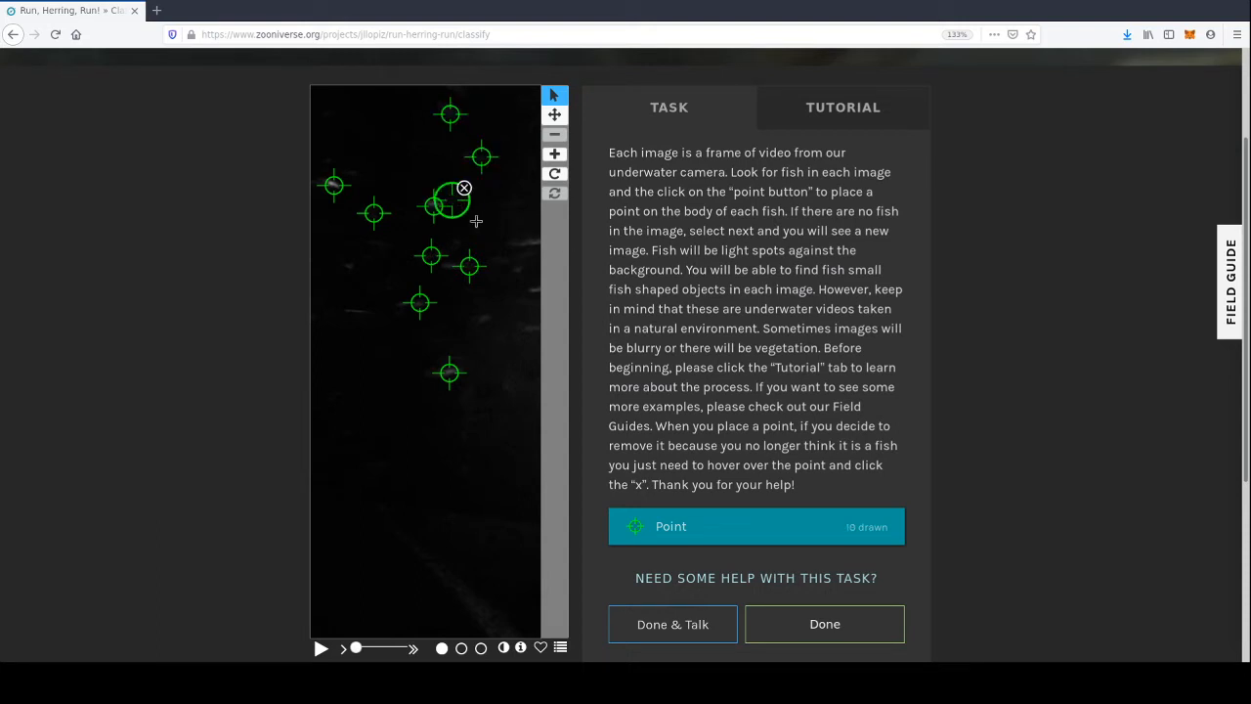
{"action": "left_click", "coordinate": [522, 232]}
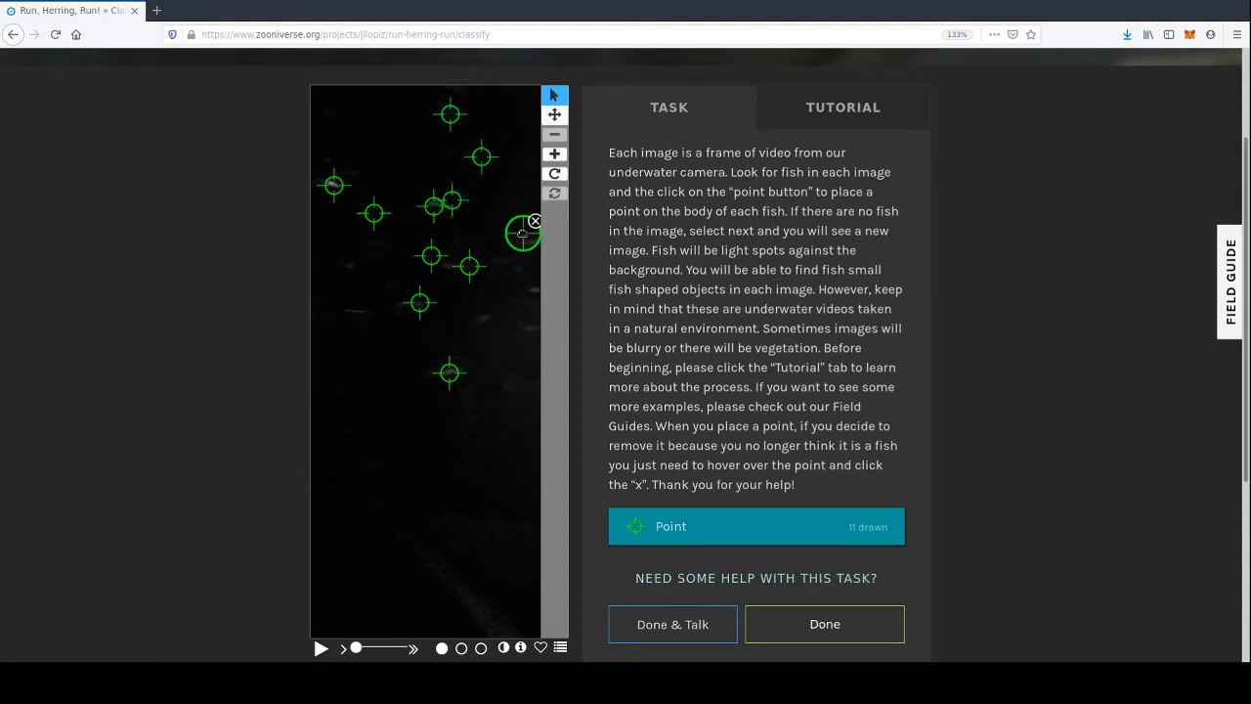
{"action": "left_click", "coordinate": [515, 204]}
{"action": "left_click", "coordinate": [499, 257]}
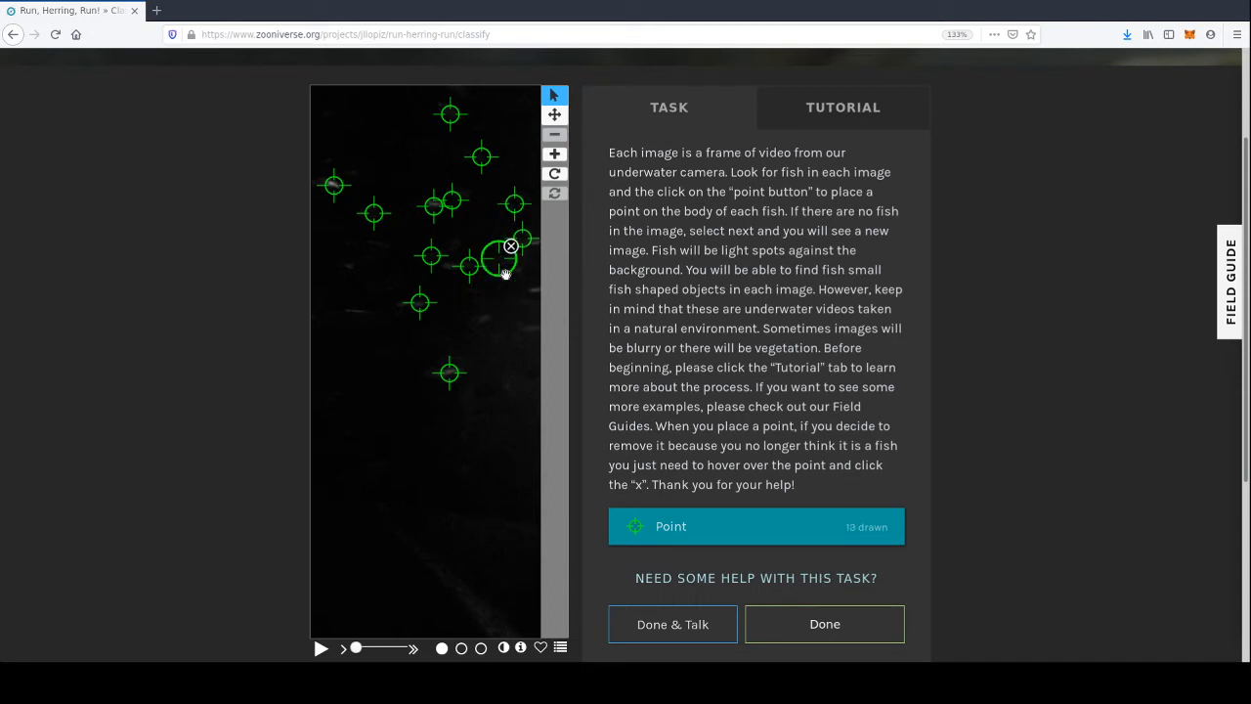
- Mark the three remaining fish at the lower right and the faint one at the left, and submit the frame
{"action": "left_click", "coordinate": [526, 326]}
{"action": "left_click", "coordinate": [482, 319]}
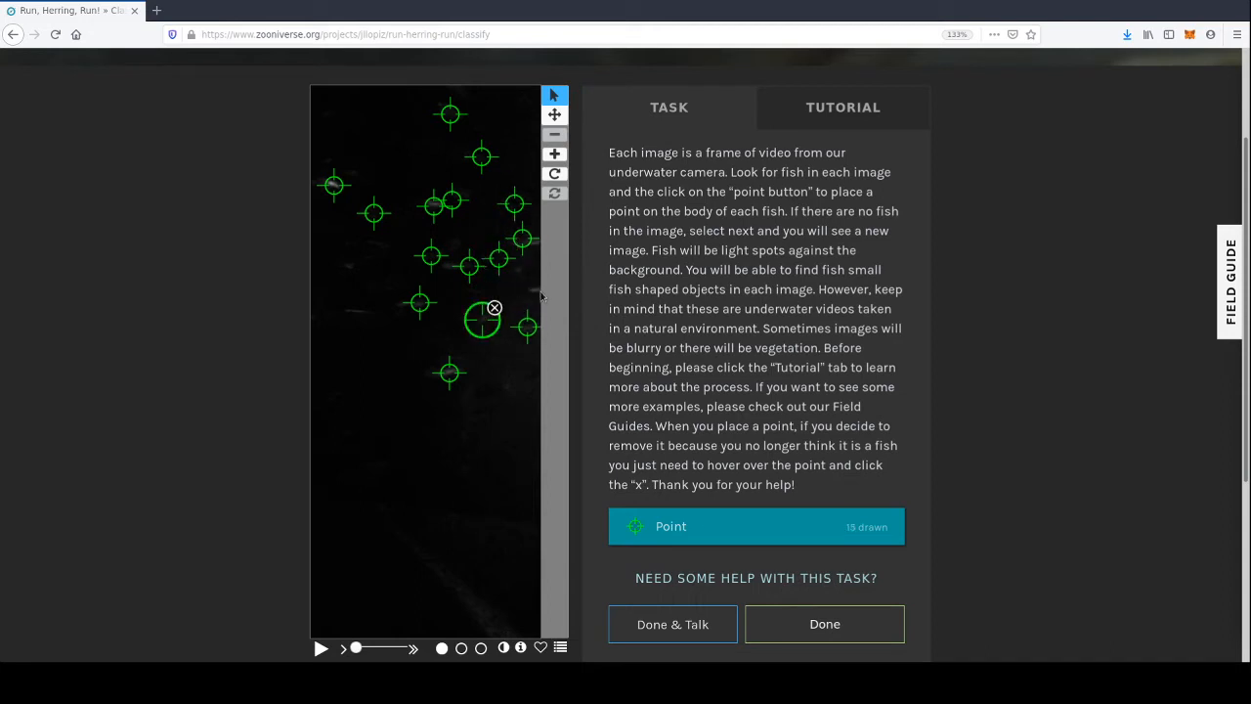
{"action": "left_click", "coordinate": [534, 289]}
{"action": "left_click", "coordinate": [352, 309]}
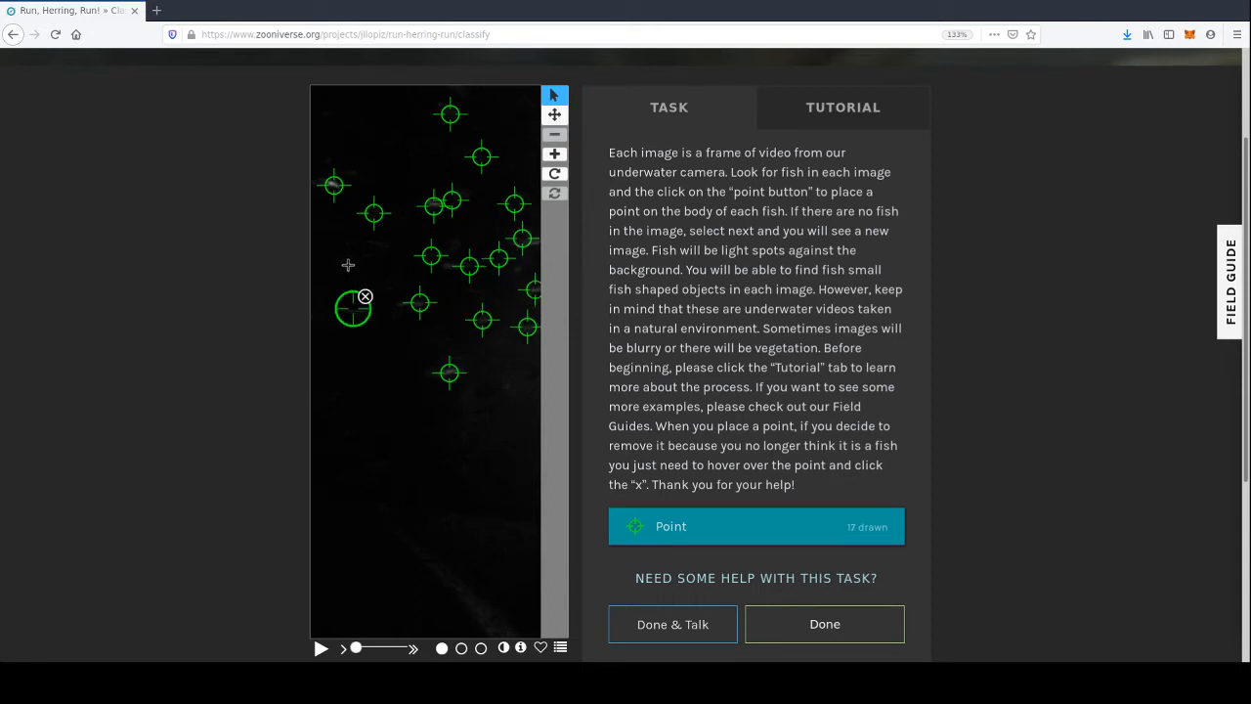
{"action": "left_click", "coordinate": [817, 625]}
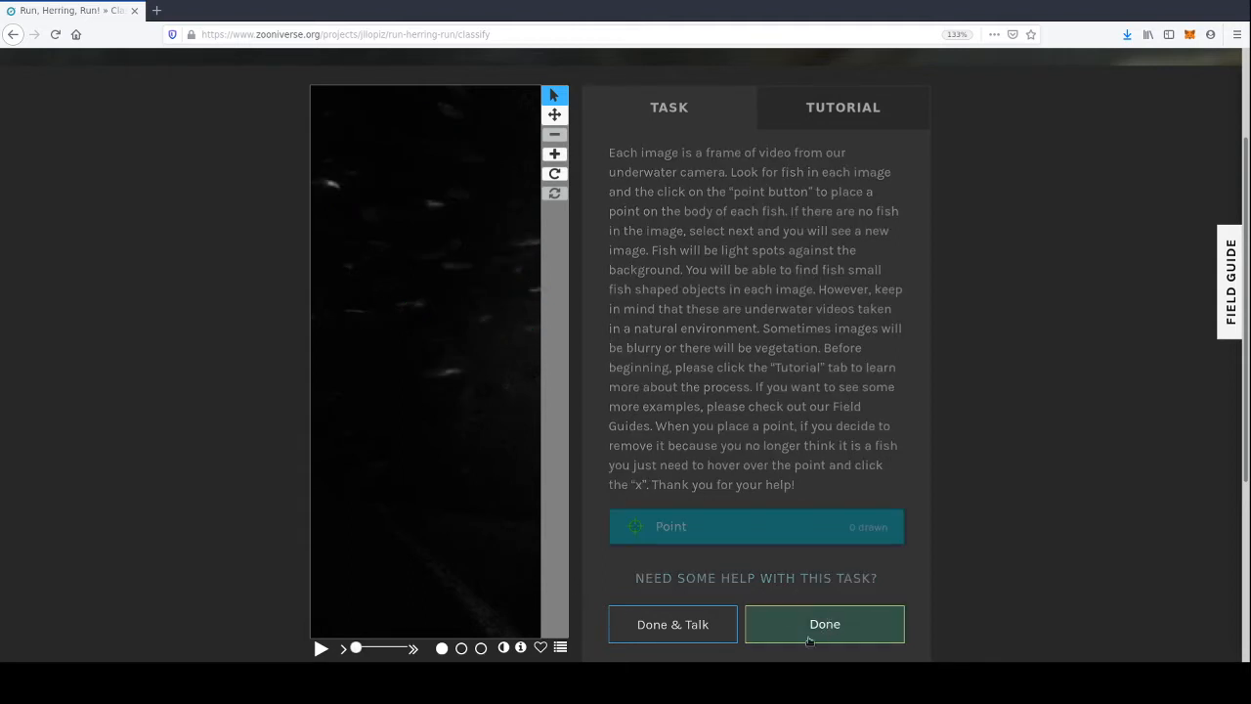
{"action": "left_click", "coordinate": [842, 631]}
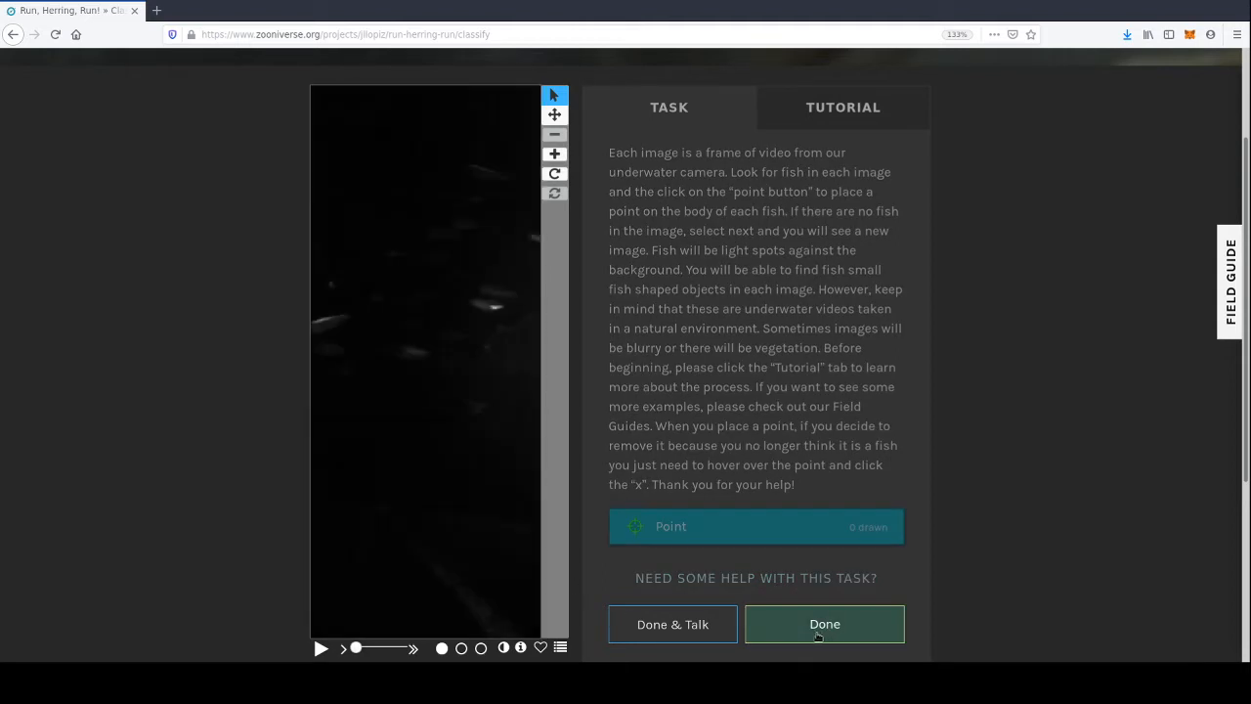
- Place seven points on the right-hand fish of the next dark frame, including the bright pair and the right-edge fish
{"action": "left_click", "coordinate": [500, 287]}
{"action": "left_click", "coordinate": [487, 305]}
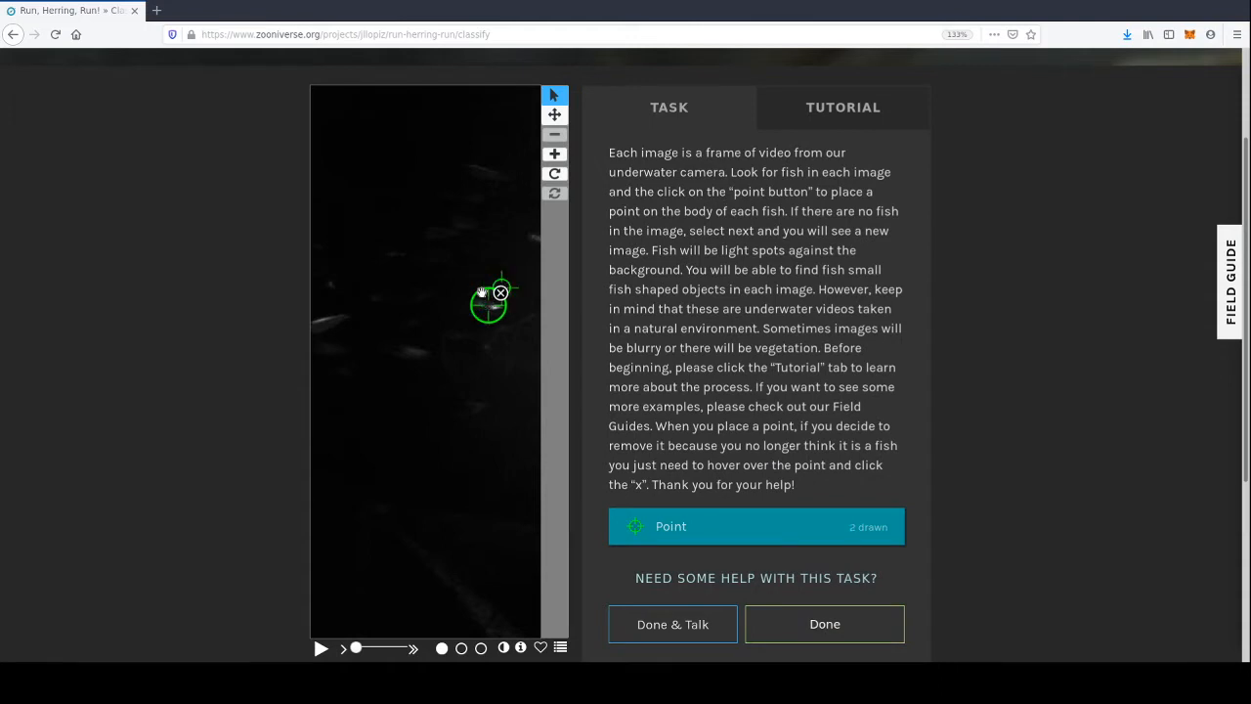
{"action": "left_click", "coordinate": [443, 228]}
{"action": "left_click", "coordinate": [469, 224]}
{"action": "left_click", "coordinate": [488, 170]}
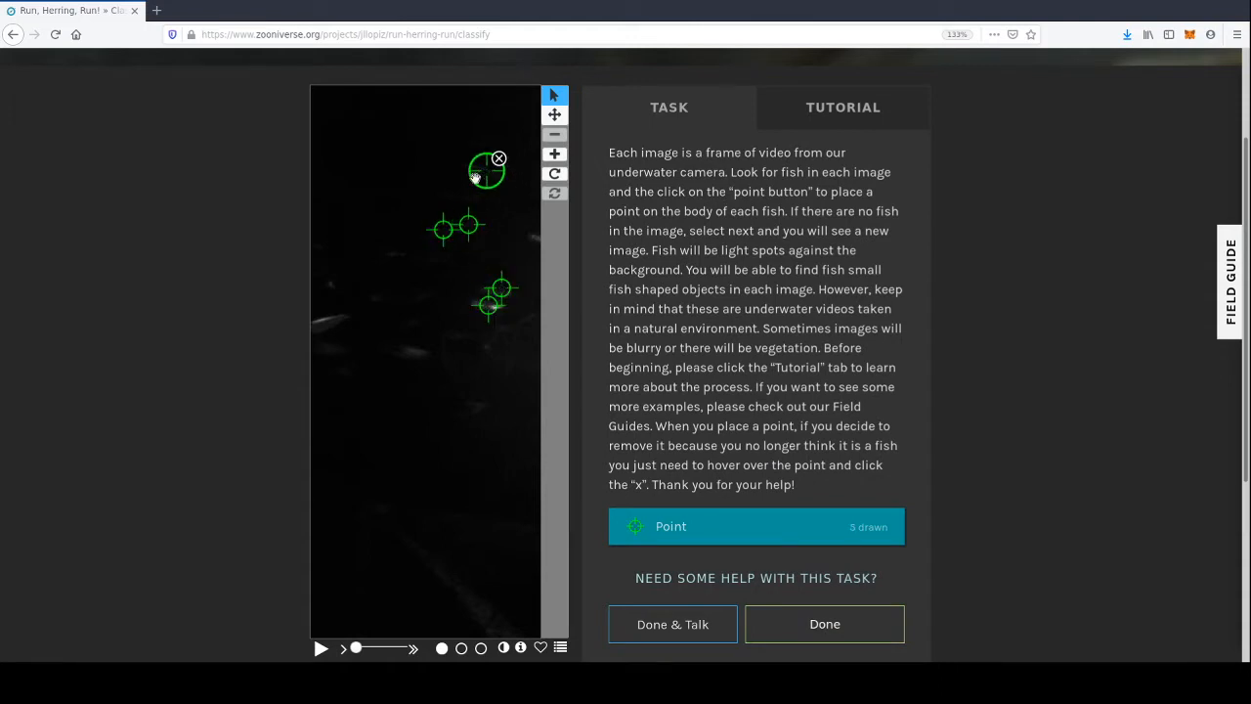
{"action": "left_click", "coordinate": [460, 196]}
{"action": "left_click", "coordinate": [531, 235]}
- Mark the four fish in the left half and the faint one at the lower right, and submit the frame
{"action": "left_click", "coordinate": [401, 291]}
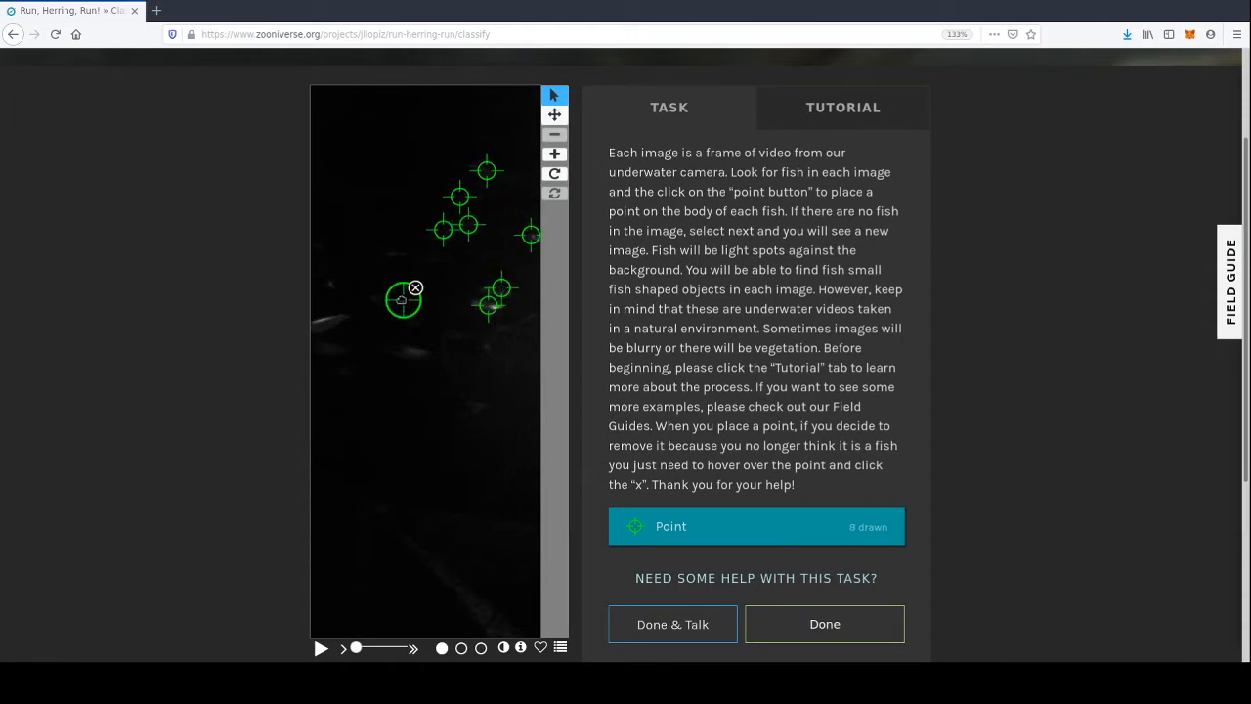
{"action": "left_click", "coordinate": [405, 309]}
{"action": "left_click_drag", "start_coordinate": [403, 308], "coordinate": [328, 314]}
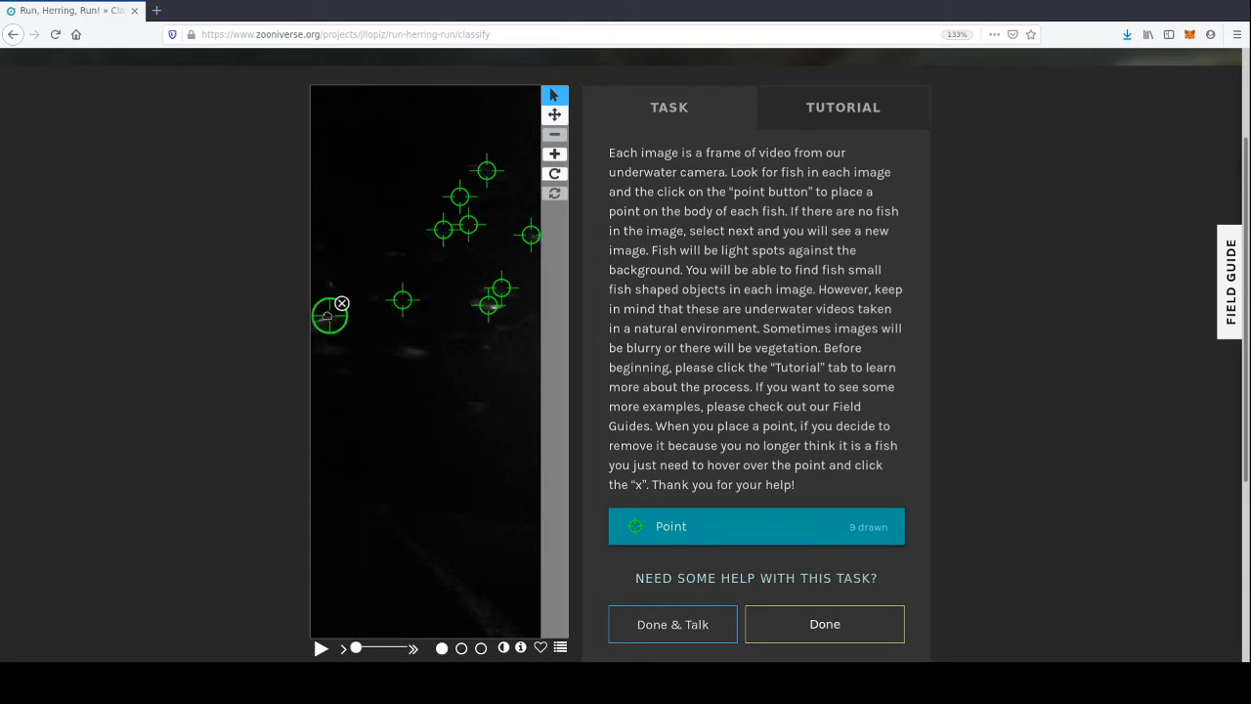
{"action": "left_click", "coordinate": [404, 344]}
{"action": "left_click", "coordinate": [331, 349]}
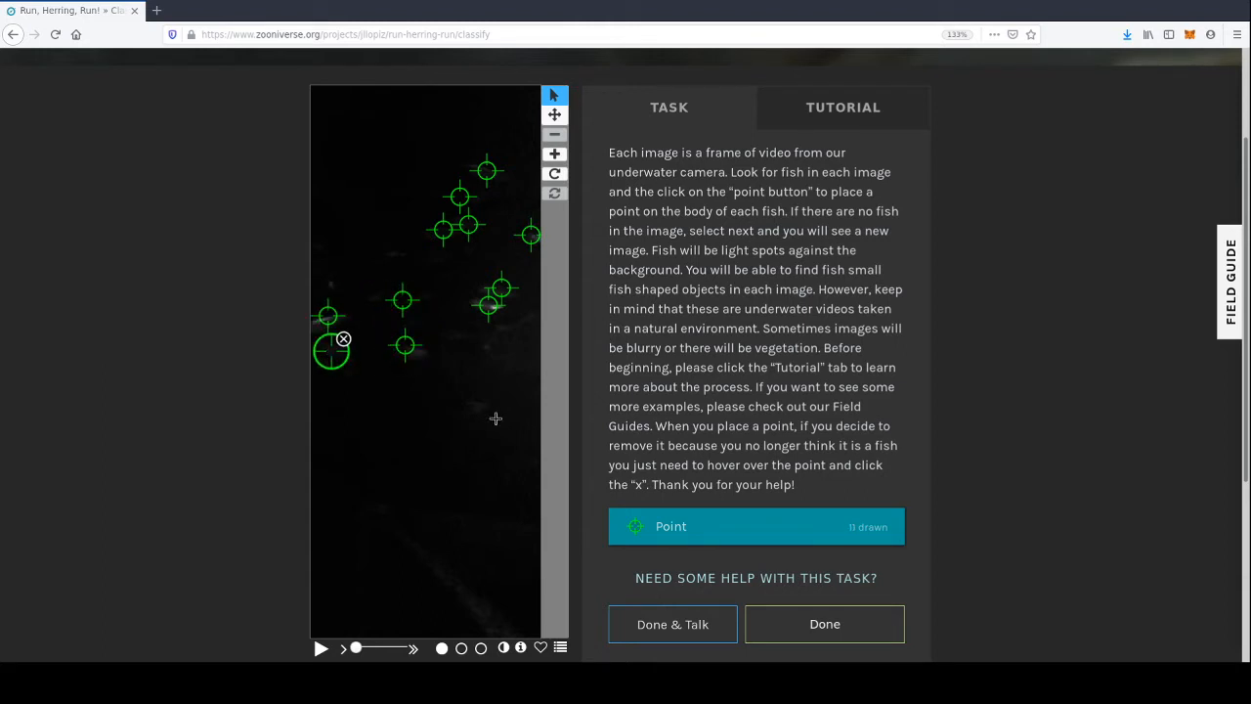
{"action": "left_click", "coordinate": [482, 408]}
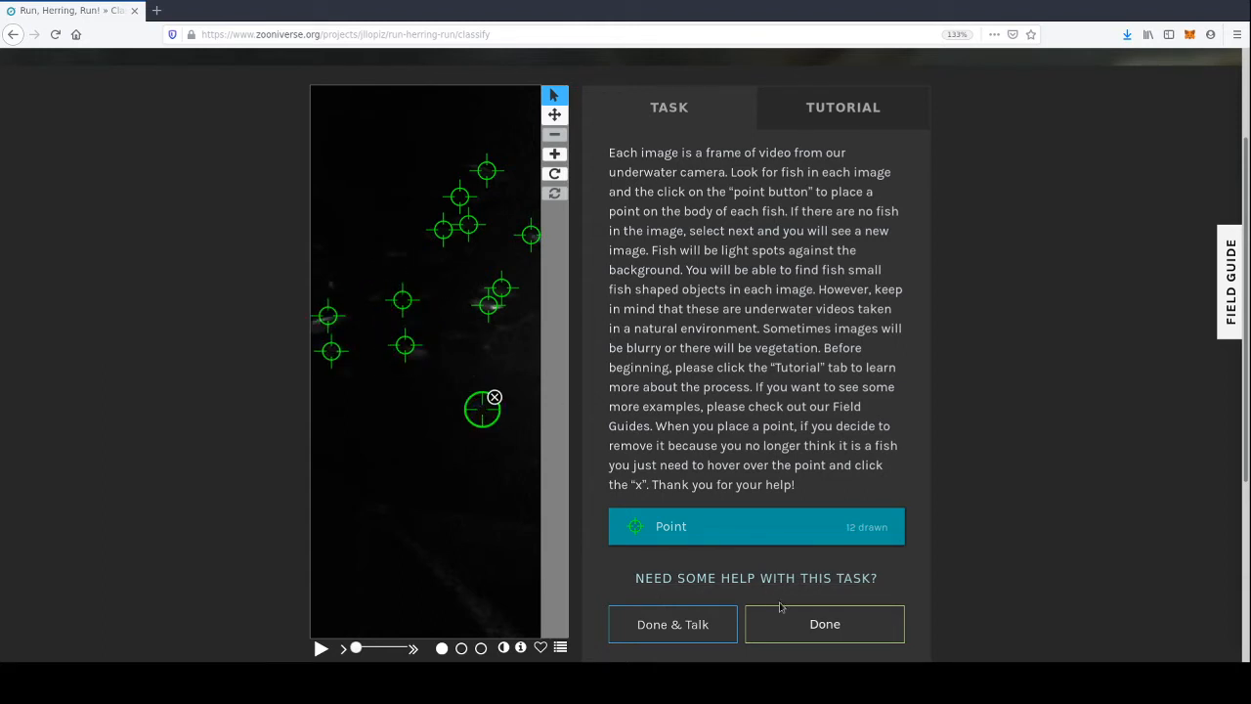
{"action": "left_click", "coordinate": [768, 612]}
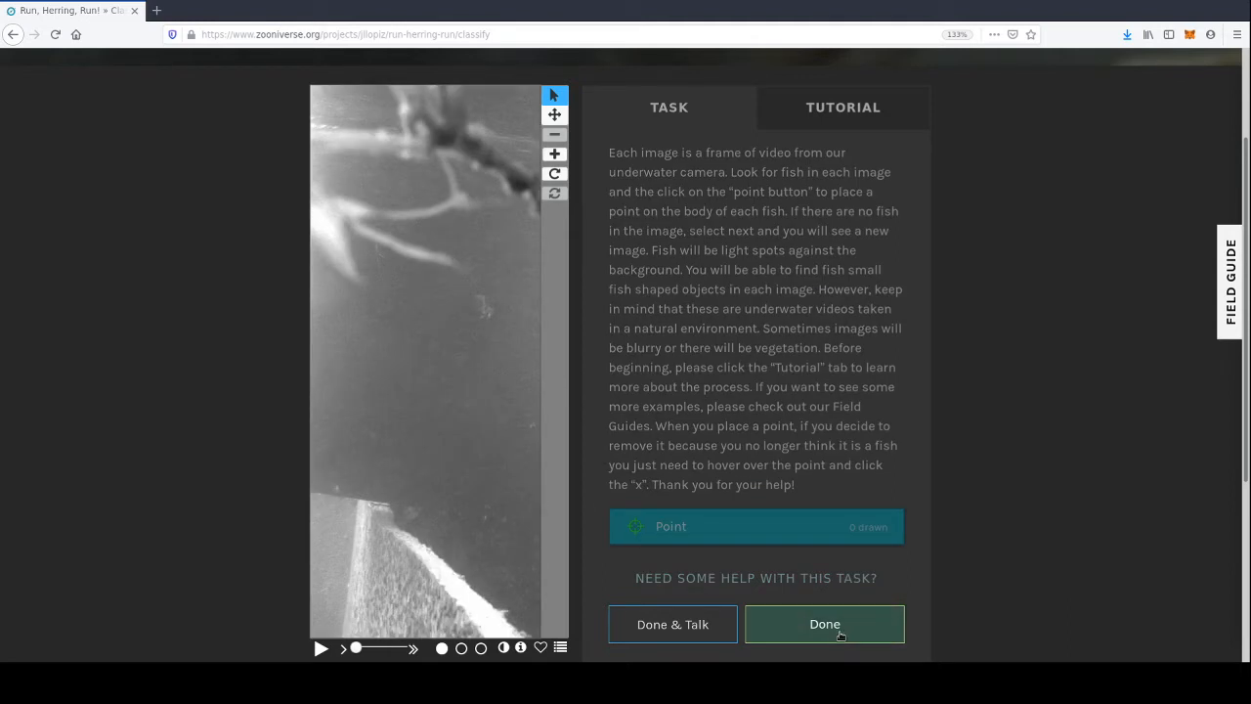
- Submit the bright branch frame without any points and place a point on a left-hand fish in the next dark frame
{"action": "left_click", "coordinate": [829, 628]}
{"action": "left_click", "coordinate": [358, 340]}
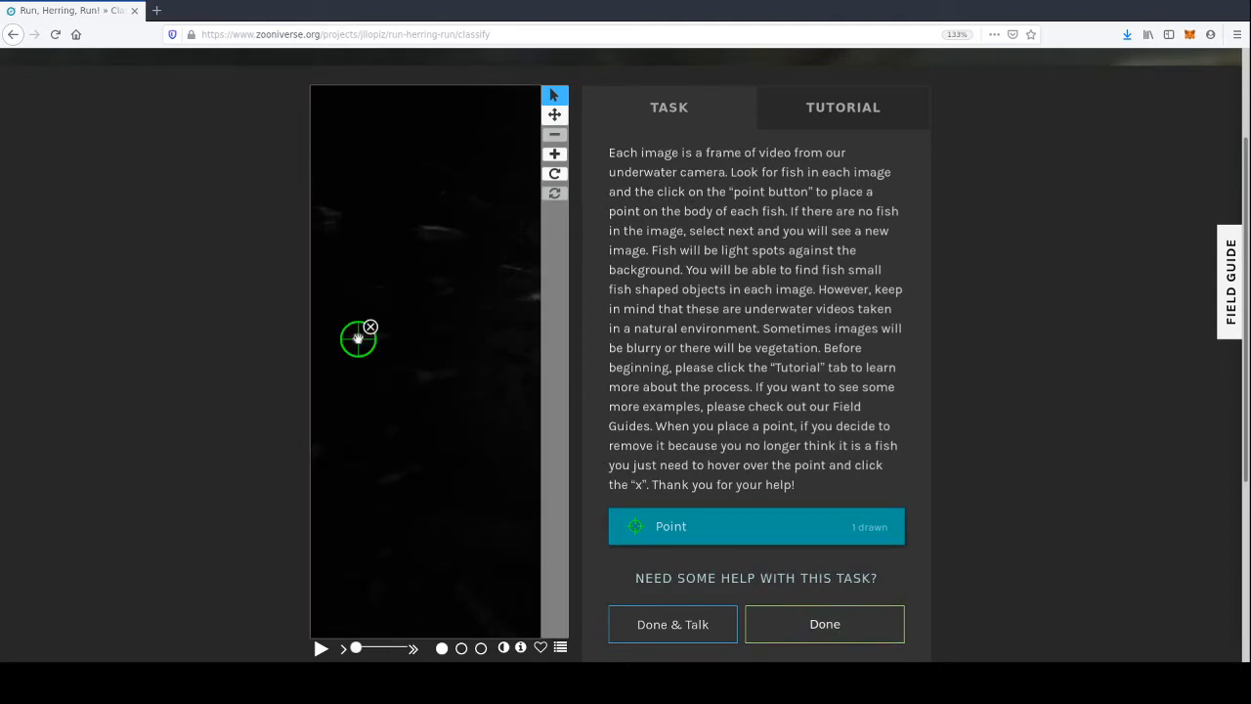
- Place nine more points on the remaining faint fish in the dark frame and submit the classification
{"action": "left_click", "coordinate": [430, 231]}
{"action": "left_click", "coordinate": [418, 368]}
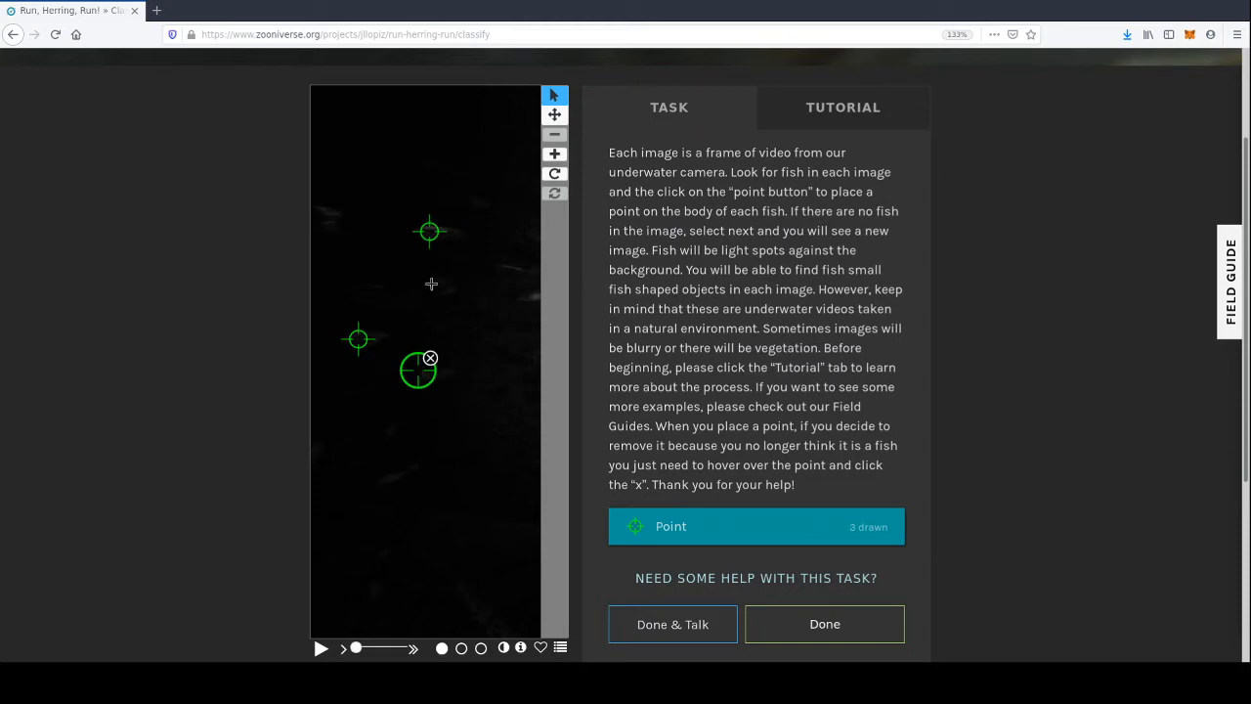
{"action": "left_click", "coordinate": [523, 300]}
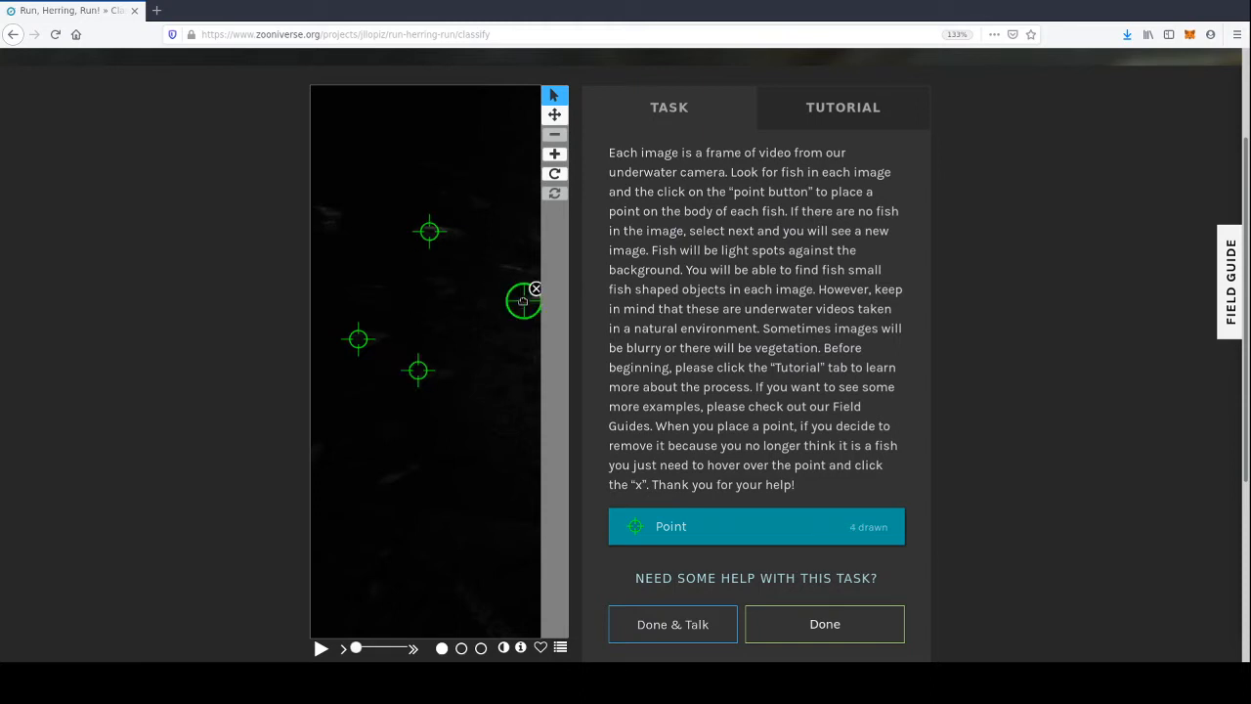
{"action": "left_click", "coordinate": [434, 282]}
{"action": "left_click", "coordinate": [358, 288]}
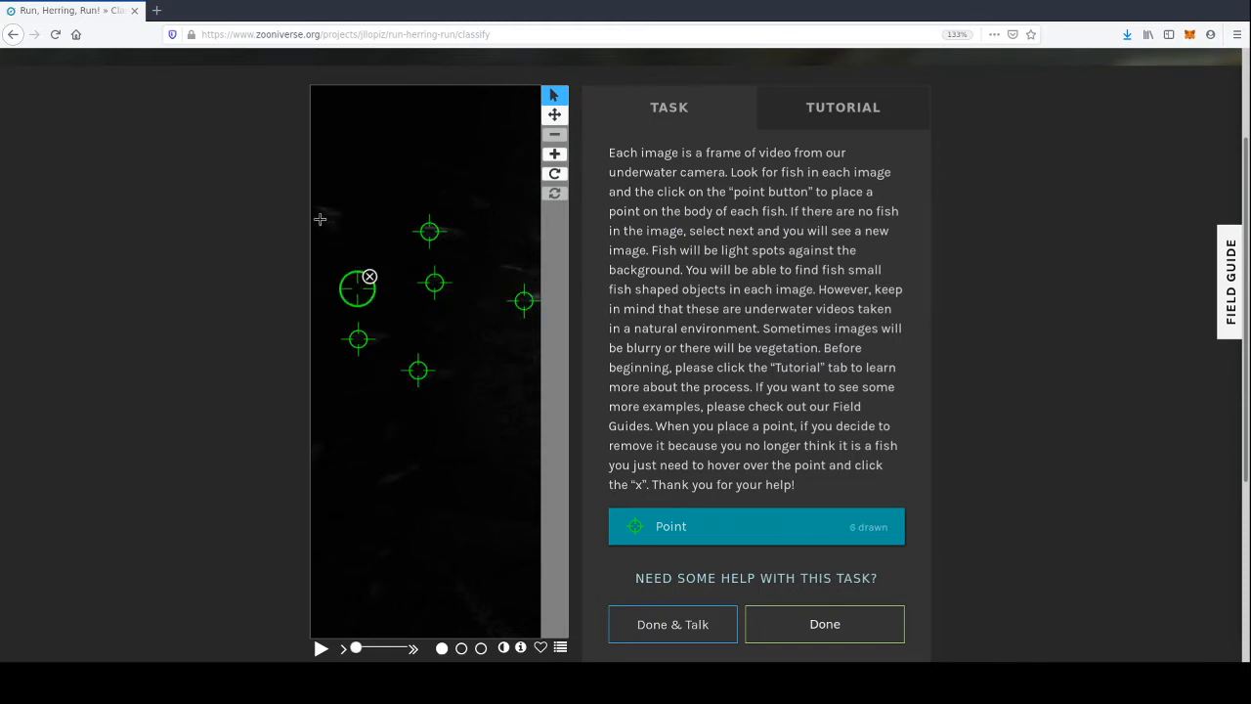
{"action": "left_click", "coordinate": [327, 219]}
{"action": "left_click", "coordinate": [504, 265]}
{"action": "left_click", "coordinate": [387, 478]}
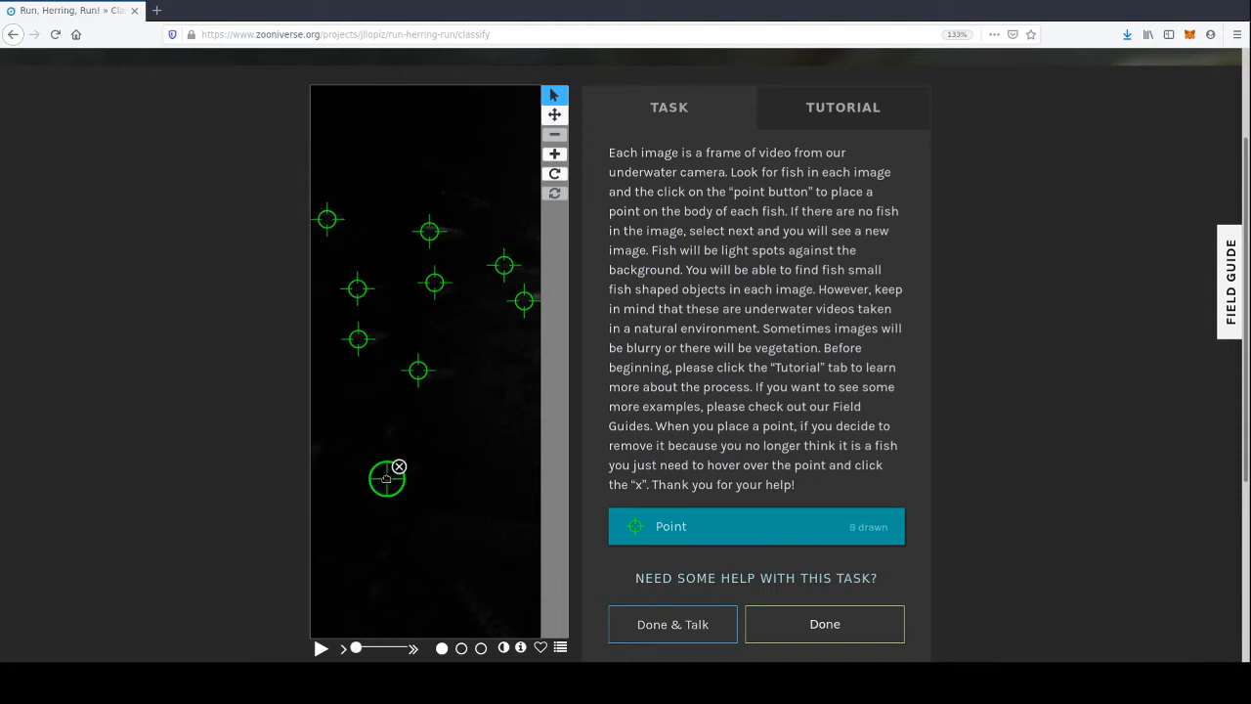
{"action": "left_click", "coordinate": [386, 438]}
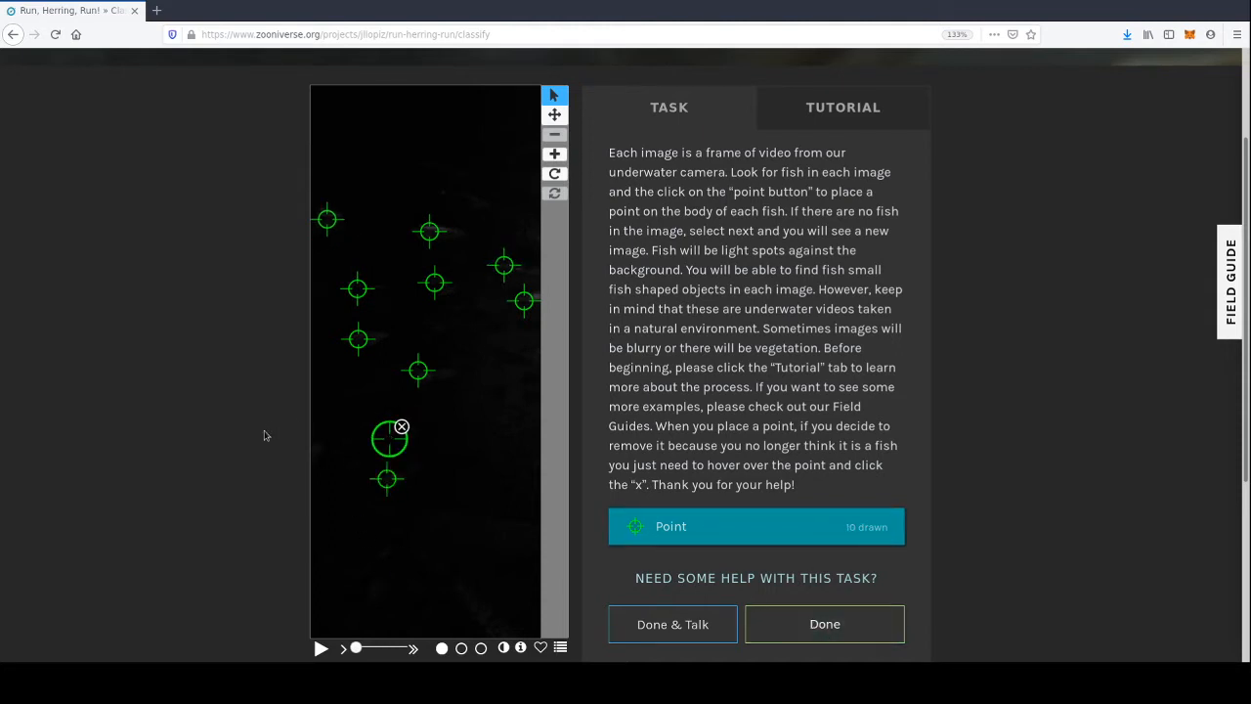
{"action": "left_click", "coordinate": [790, 622]}
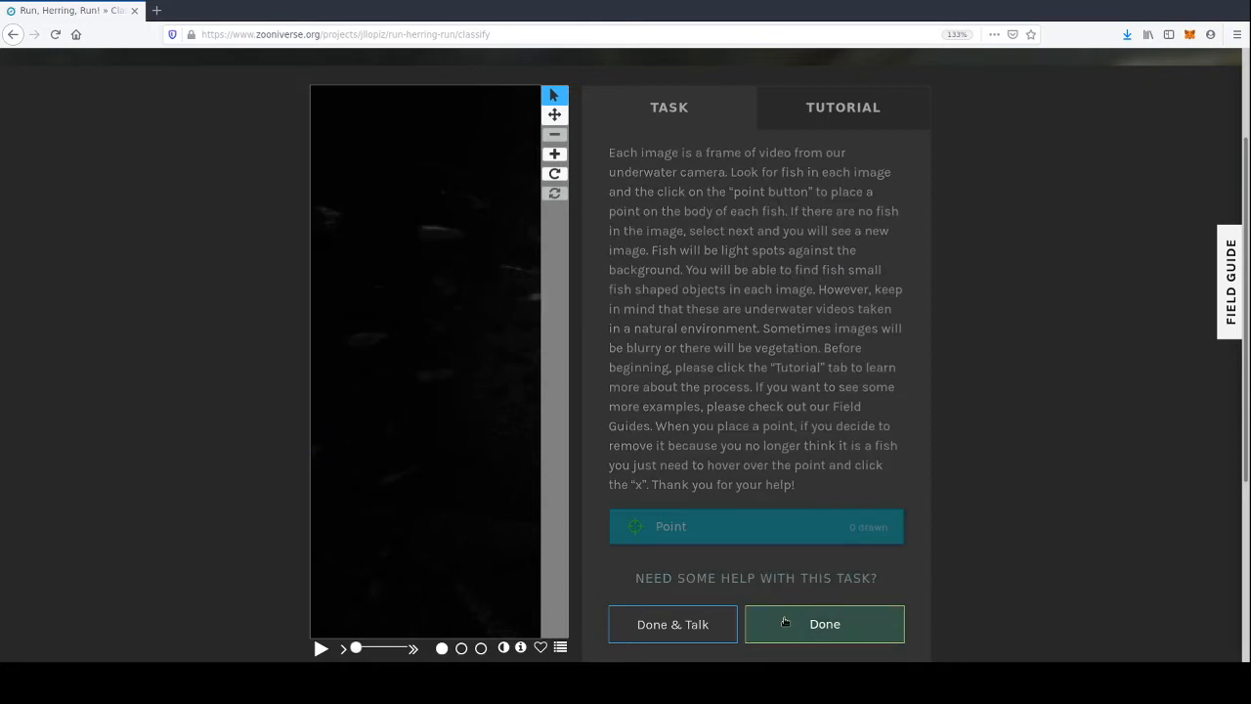
- Mark seven fish with points along the left half of the bright frame, from the large bright one up to the blurry group
{"action": "left_click", "coordinate": [345, 374]}
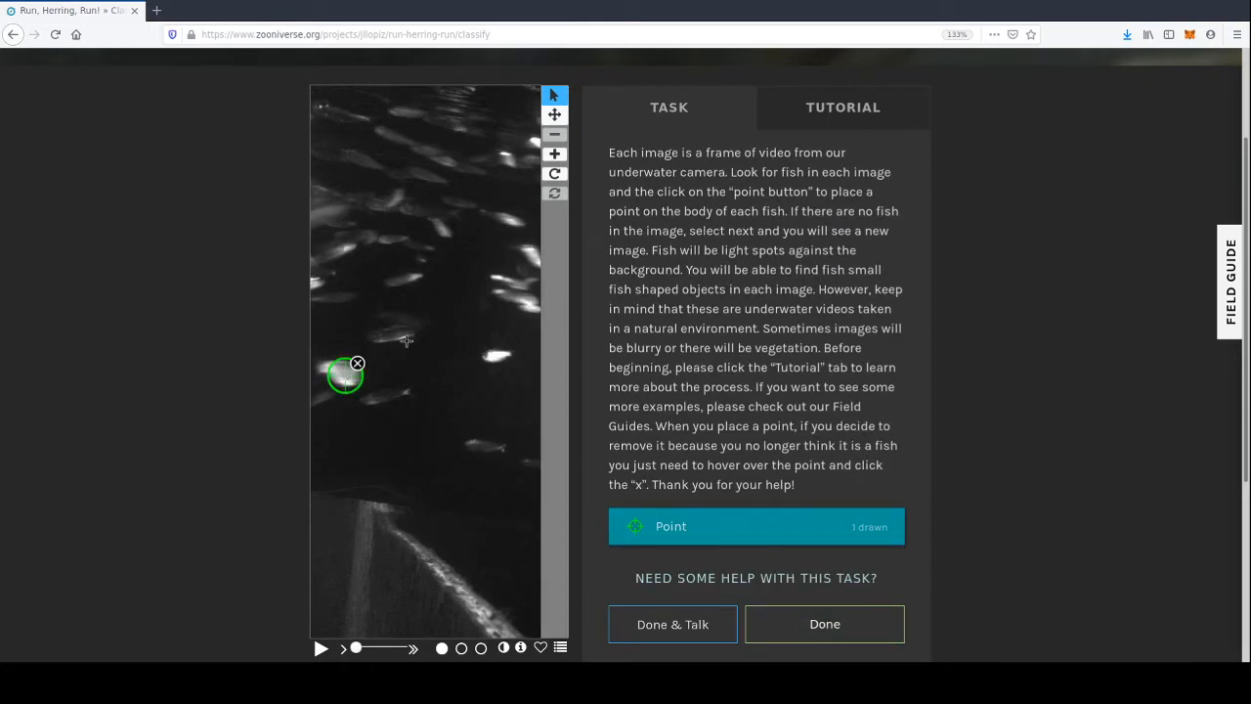
{"action": "left_click", "coordinate": [387, 335]}
{"action": "left_click", "coordinate": [402, 284]}
{"action": "left_click", "coordinate": [339, 297]}
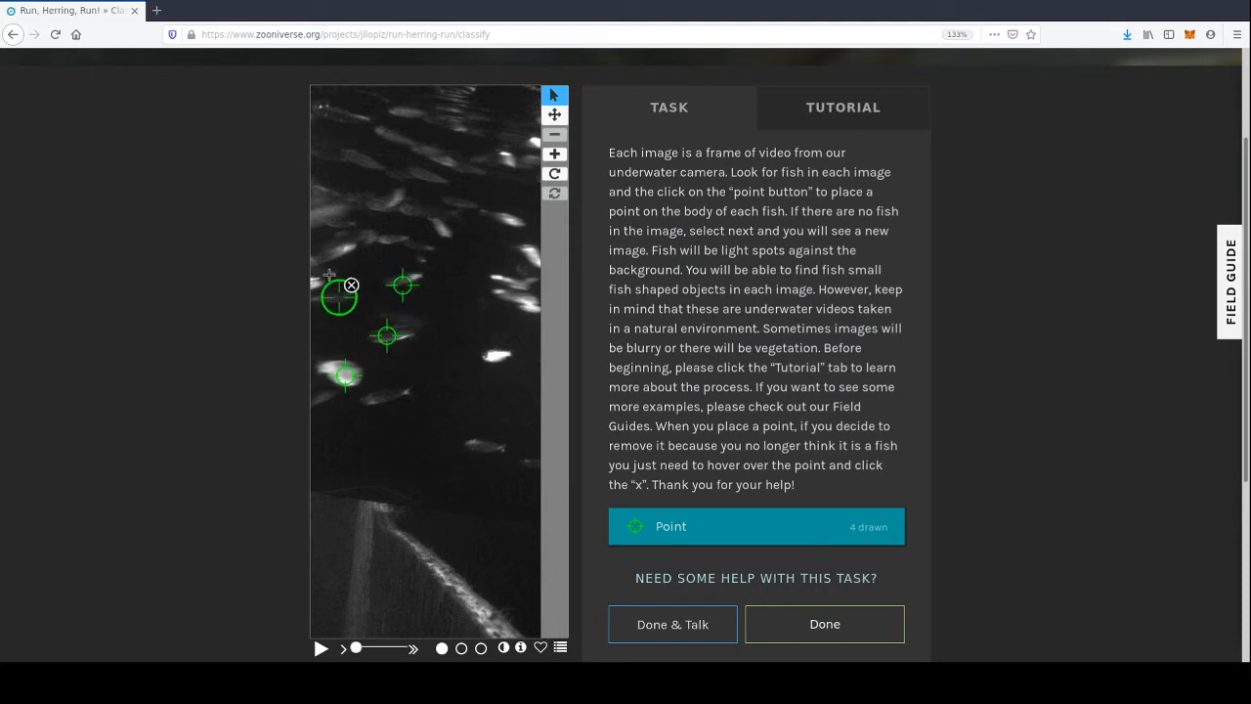
{"action": "left_click", "coordinate": [322, 272]}
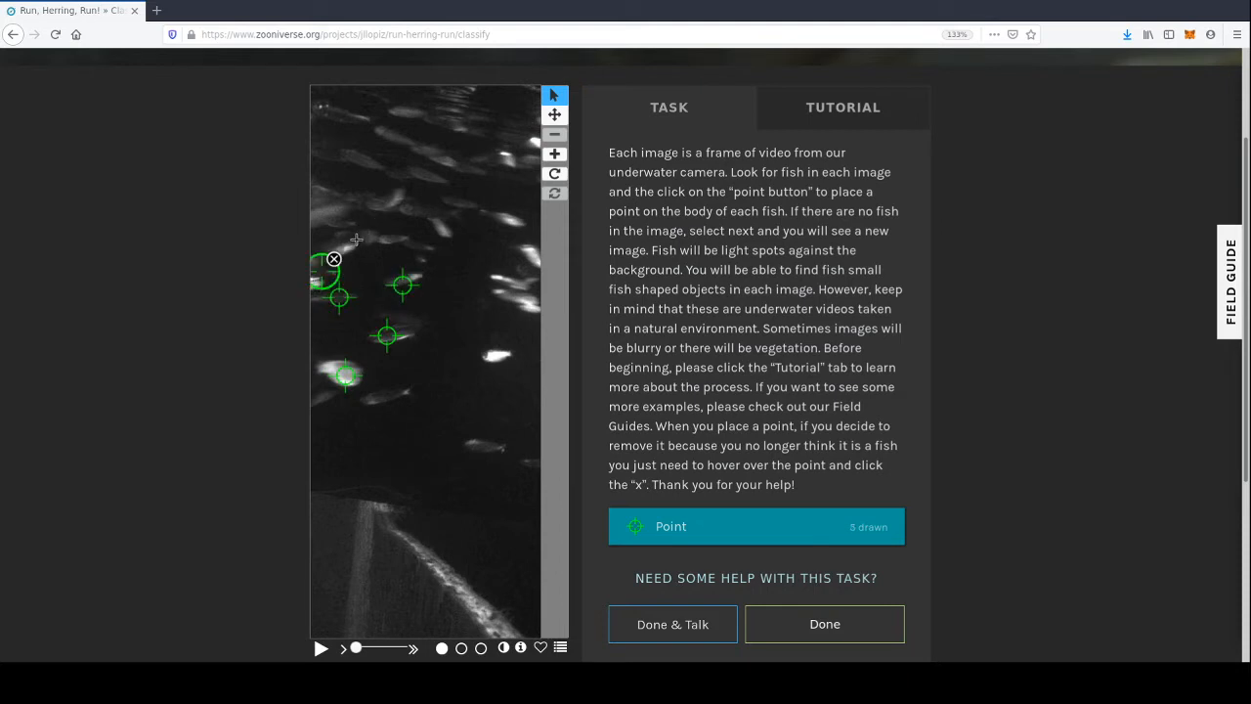
{"action": "left_click", "coordinate": [349, 246]}
{"action": "left_click", "coordinate": [334, 214]}
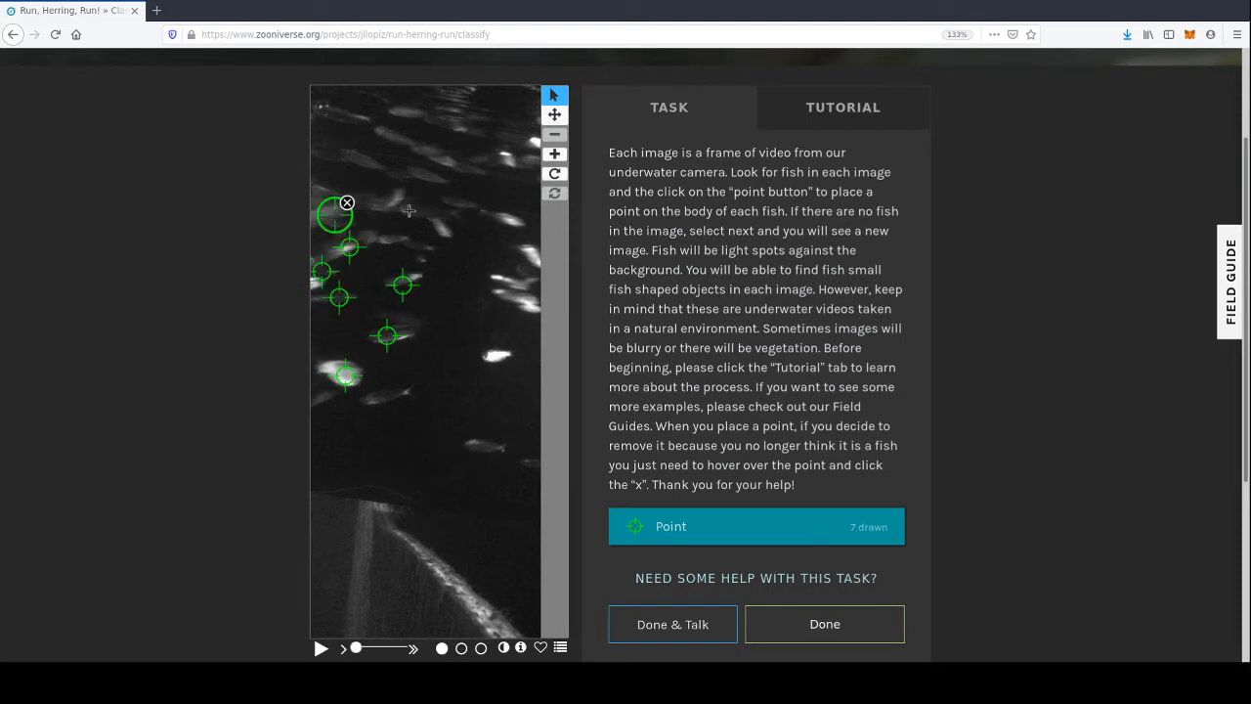
- Add nine points on the dim, crowded fish in the upper-left part of the frame
{"action": "left_click", "coordinate": [409, 211]}
{"action": "left_click", "coordinate": [386, 241]}
{"action": "left_click", "coordinate": [363, 236]}
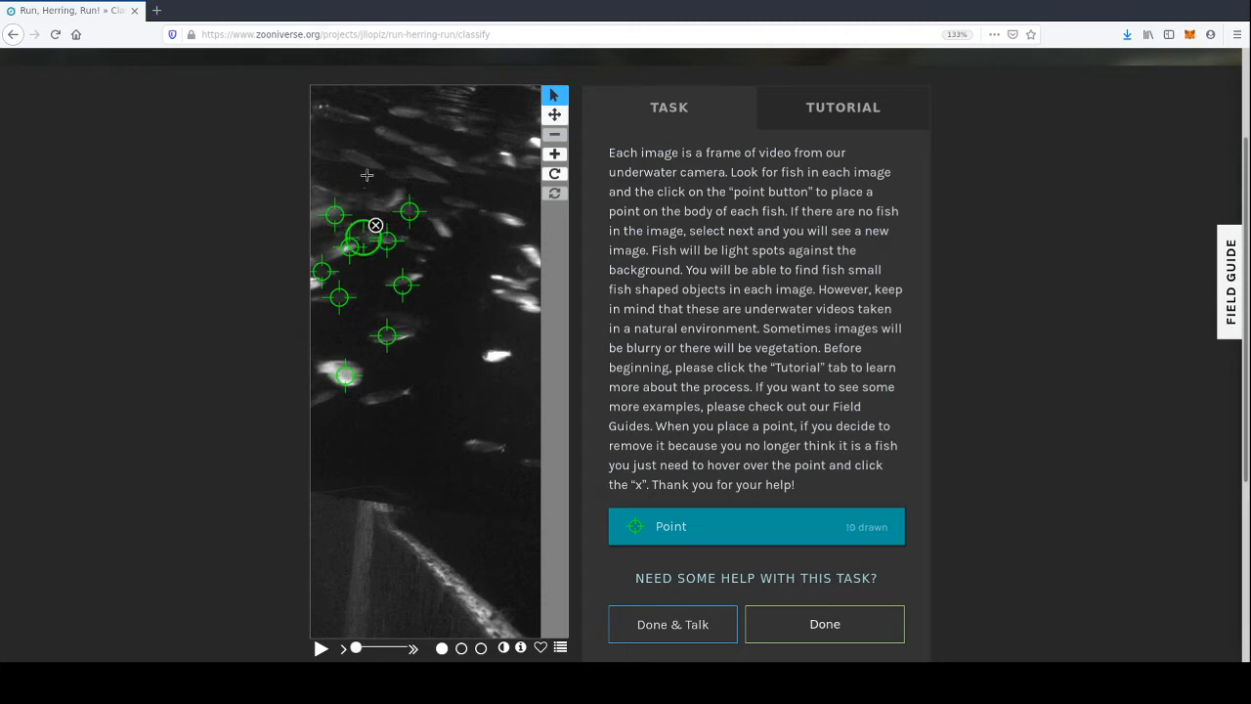
{"action": "left_click", "coordinate": [380, 201]}
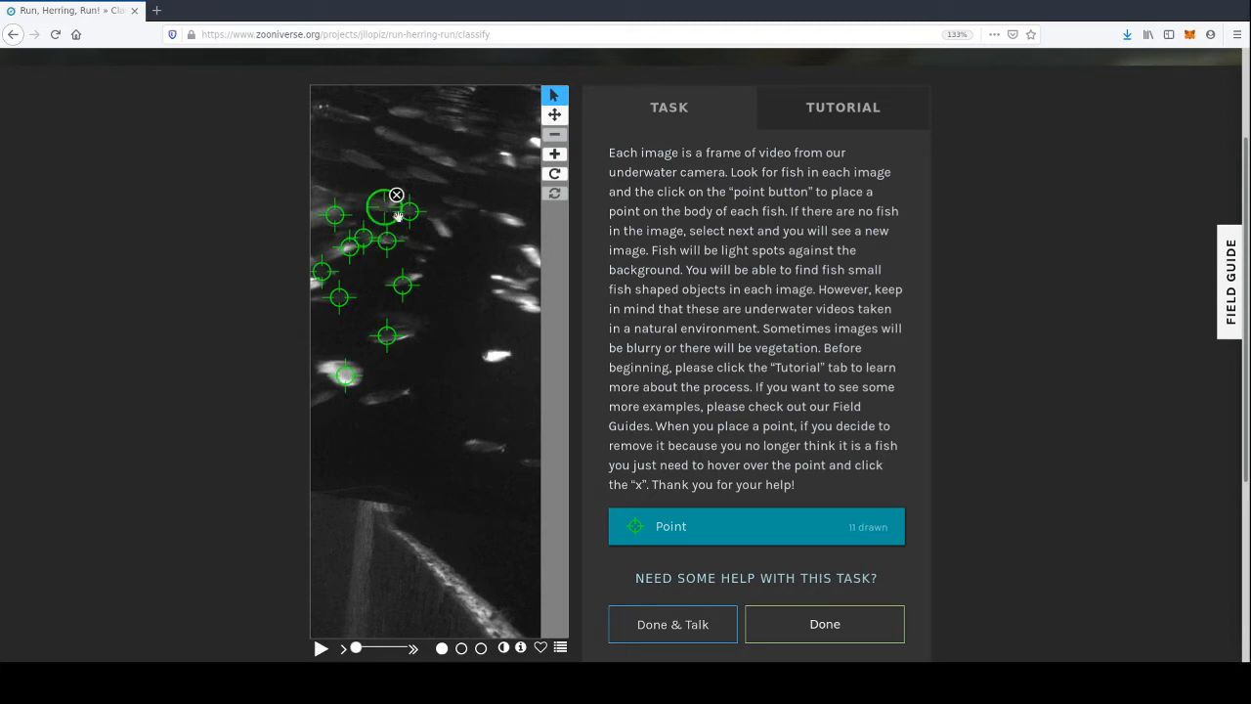
{"action": "left_click", "coordinate": [355, 162]}
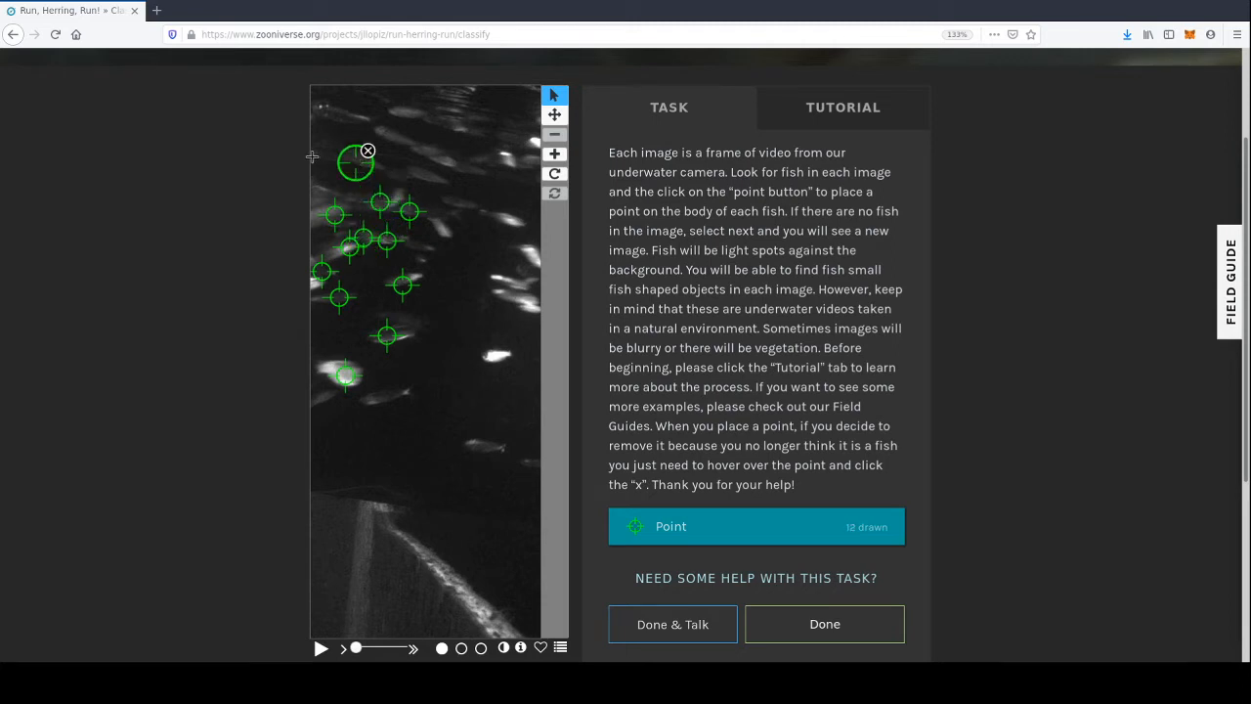
{"action": "left_click", "coordinate": [391, 133]}
{"action": "left_click", "coordinate": [397, 110]}
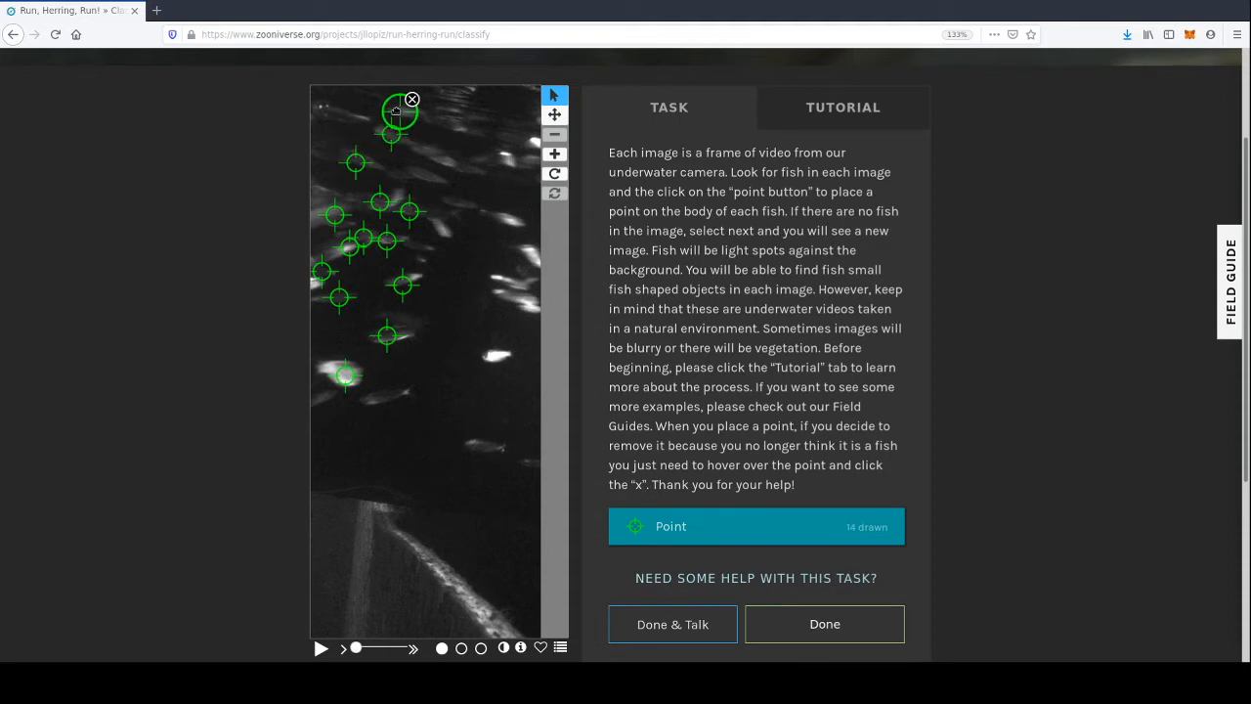
{"action": "left_click", "coordinate": [326, 108]}
{"action": "left_click", "coordinate": [425, 148]}
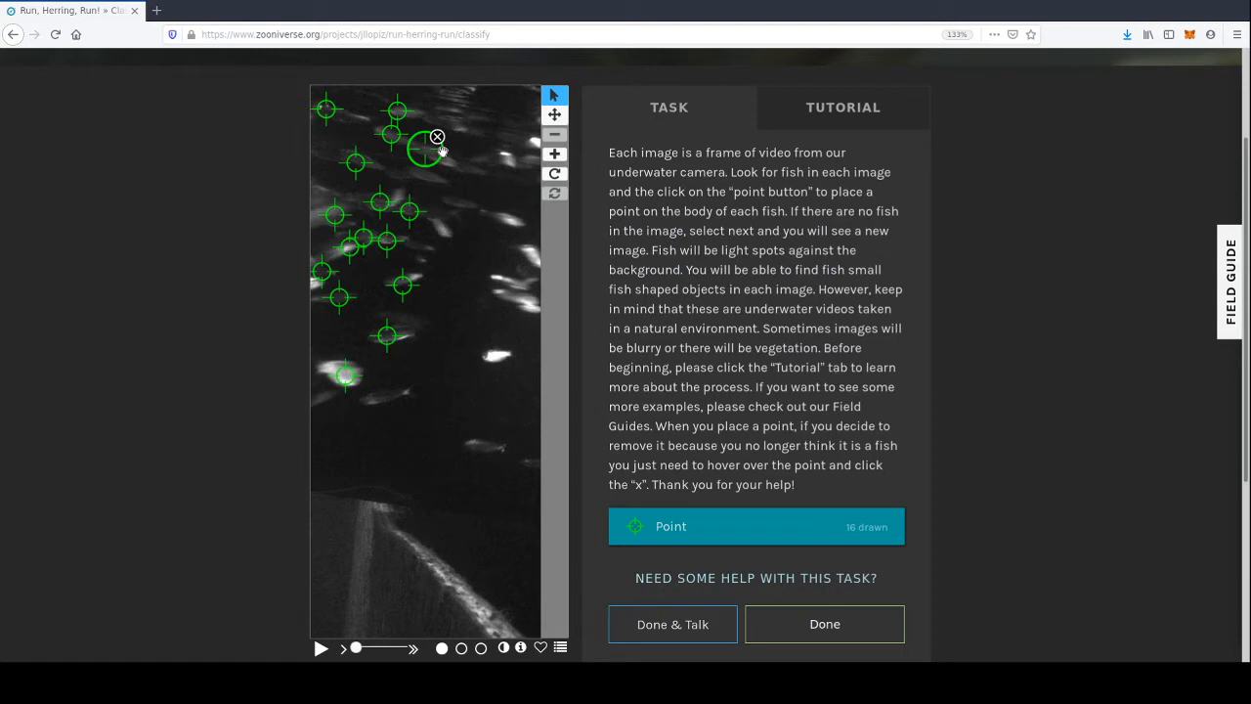
- Mark ten fish across the upper-centre and right side of the frame, shifting one right-side point upward onto its fish
{"action": "left_click", "coordinate": [501, 158]}
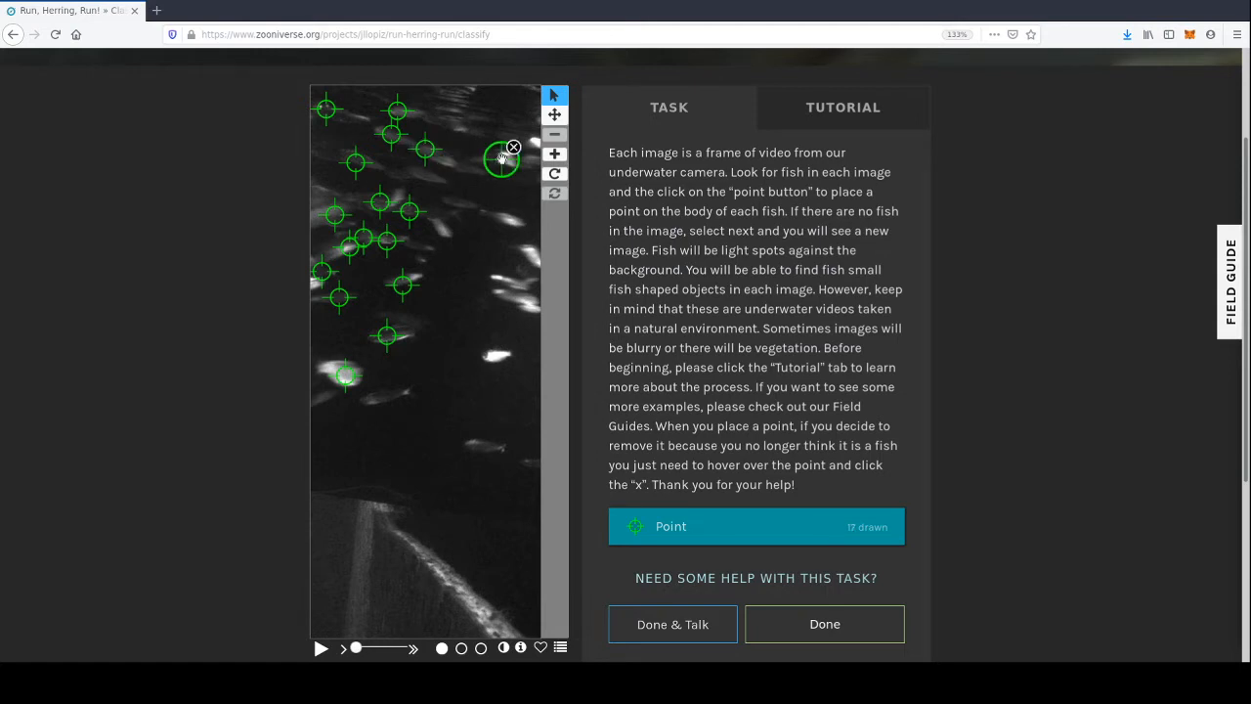
{"action": "left_click", "coordinate": [535, 142]}
{"action": "left_click", "coordinate": [529, 161]}
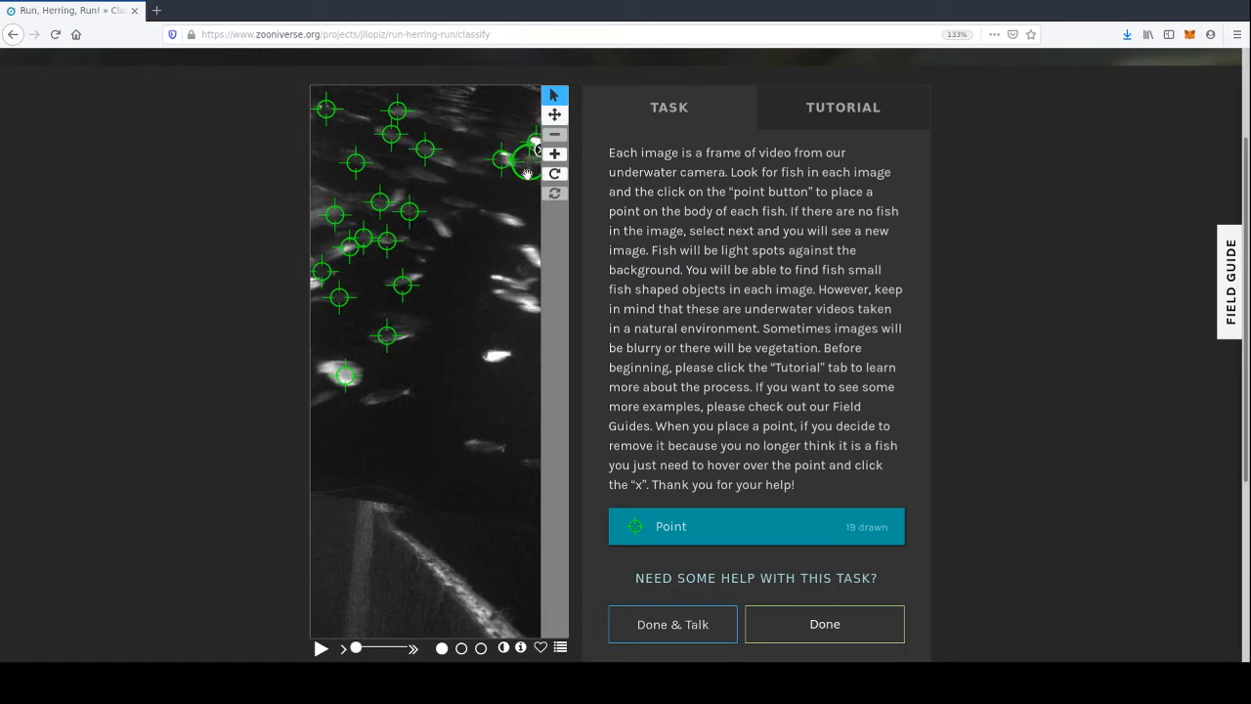
{"action": "left_click", "coordinate": [417, 175]}
{"action": "left_click", "coordinate": [452, 199]}
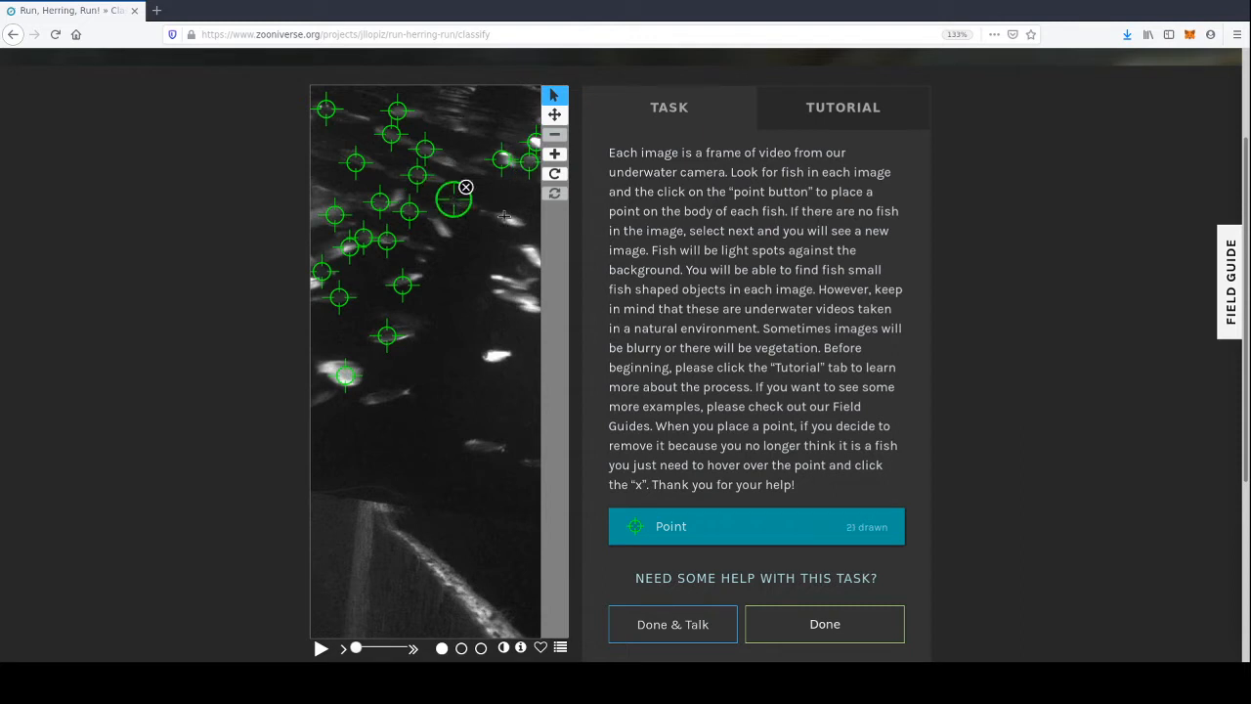
{"action": "left_click", "coordinate": [506, 218]}
{"action": "left_click", "coordinate": [439, 229]}
{"action": "left_click", "coordinate": [529, 252]}
{"action": "left_click", "coordinate": [505, 285]}
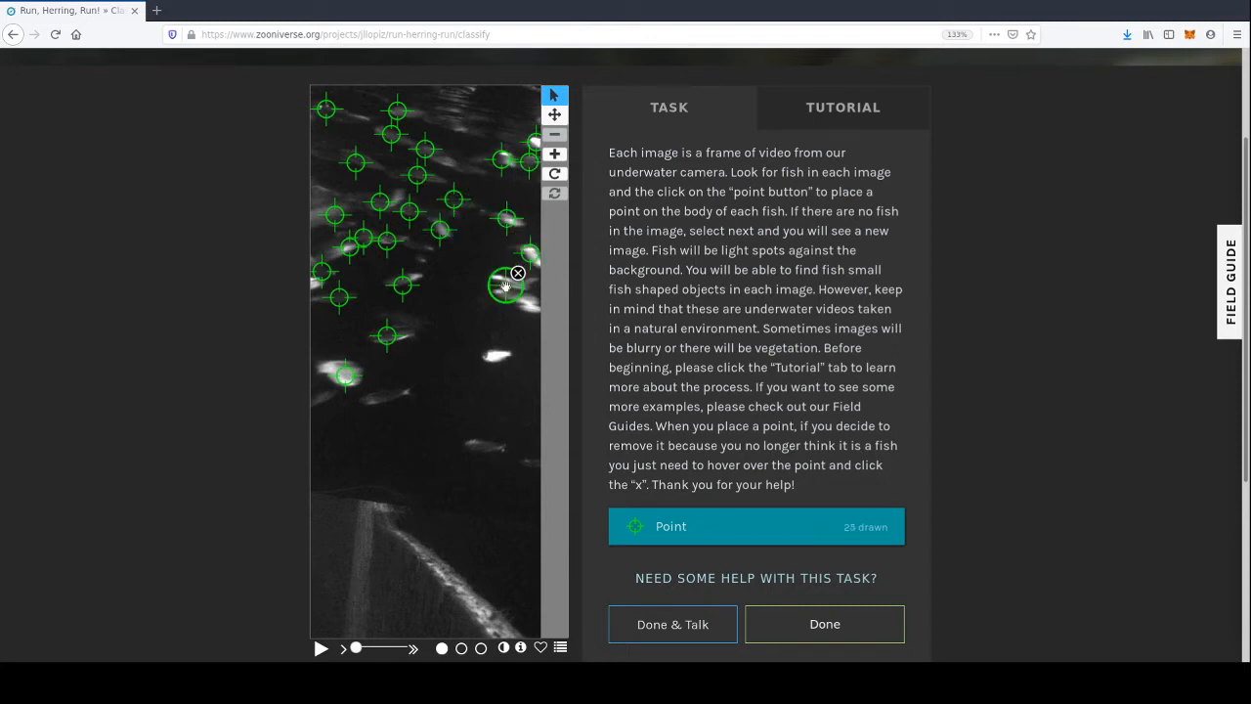
{"action": "left_click_drag", "start_coordinate": [505, 286], "coordinate": [501, 275]}
{"action": "left_click", "coordinate": [524, 297]}
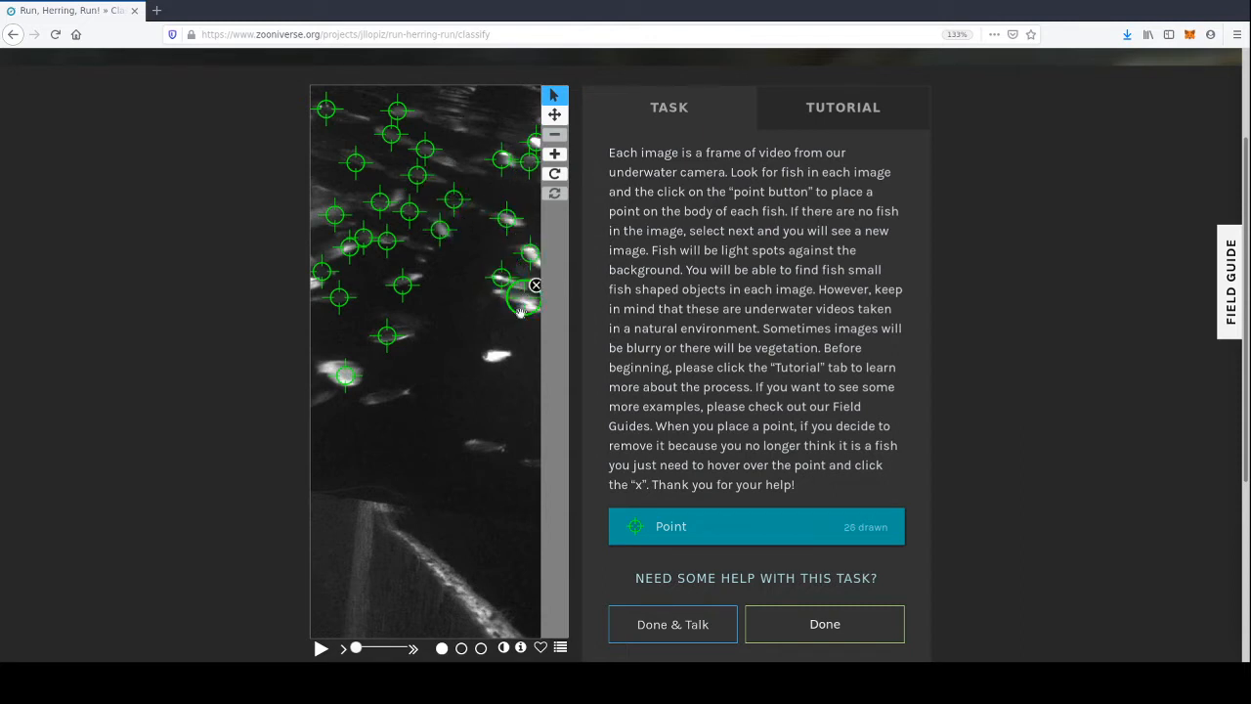
- Mark seven remaining fish in the lower and central parts of the frame and submit the classification
{"action": "left_click", "coordinate": [496, 356]}
{"action": "left_click", "coordinate": [476, 444]}
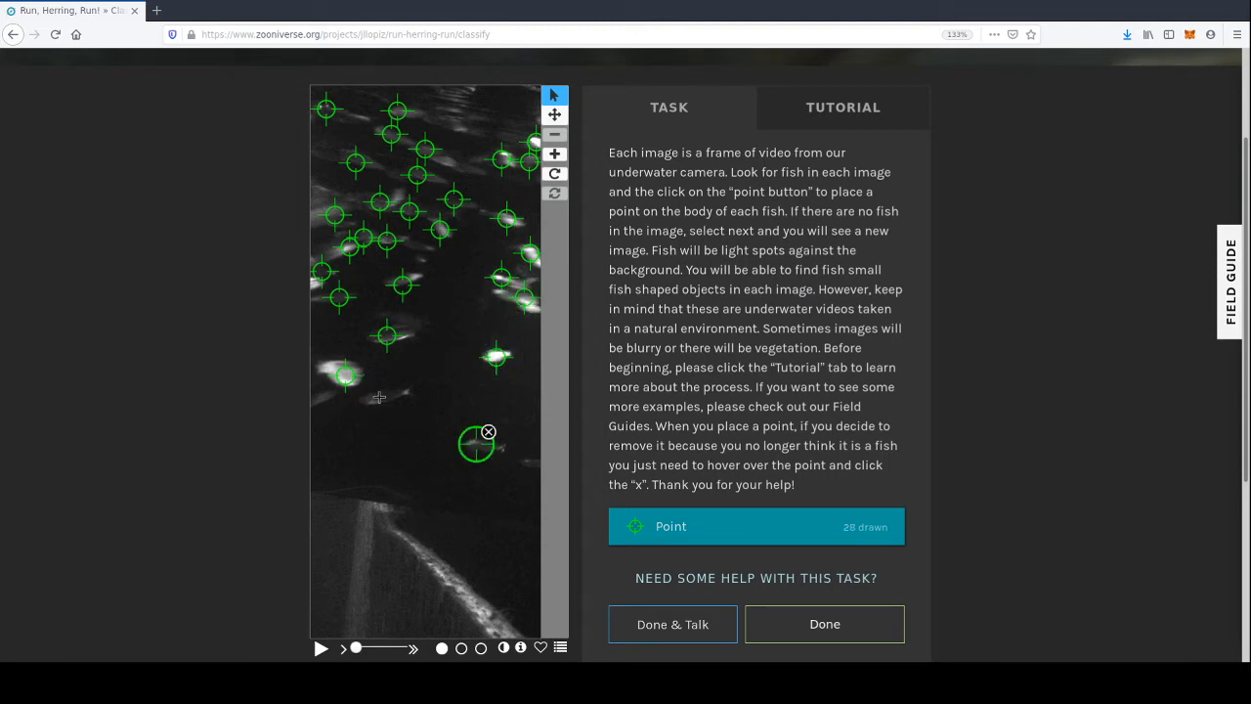
{"action": "left_click", "coordinate": [380, 397]}
{"action": "left_click", "coordinate": [528, 460]}
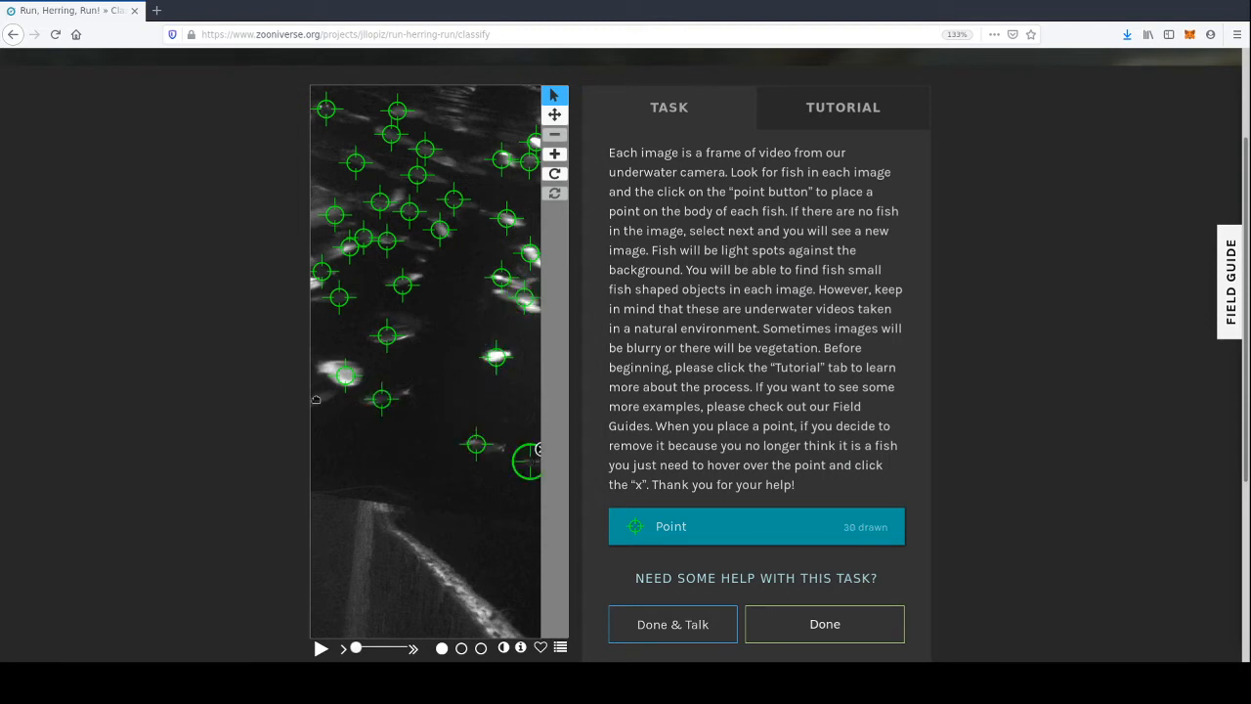
{"action": "left_click", "coordinate": [315, 399]}
{"action": "left_click", "coordinate": [403, 318]}
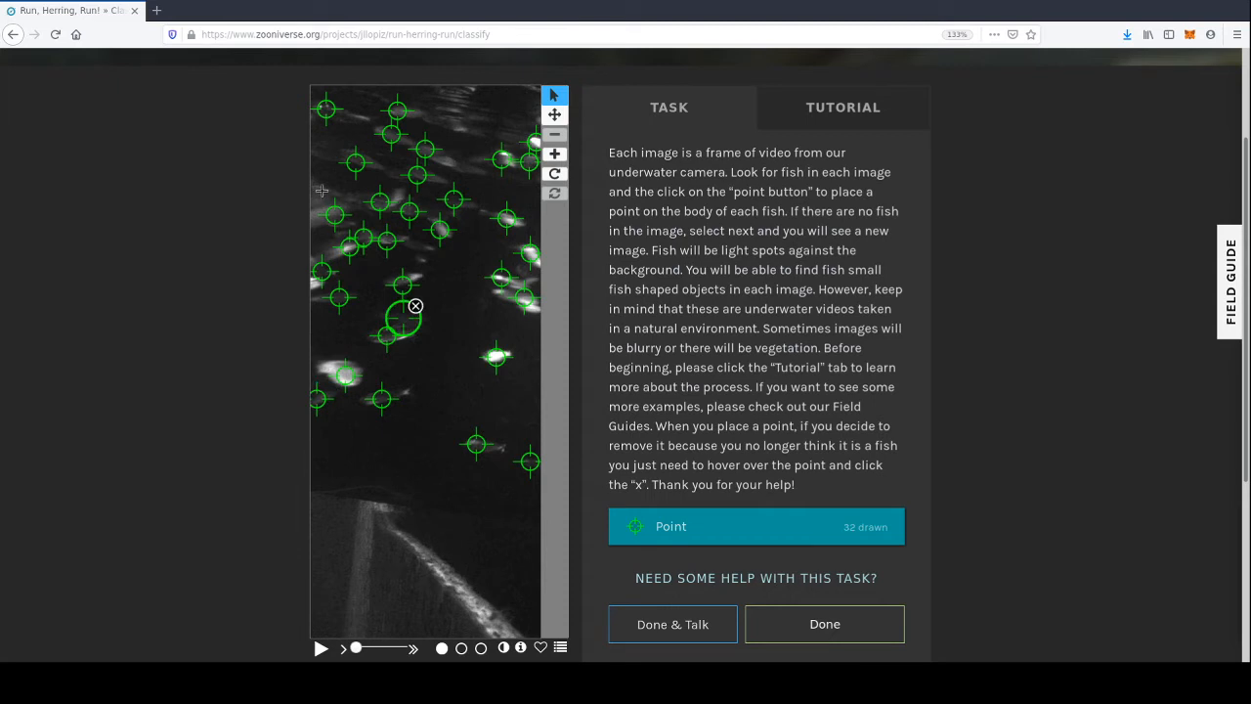
{"action": "left_click", "coordinate": [423, 261]}
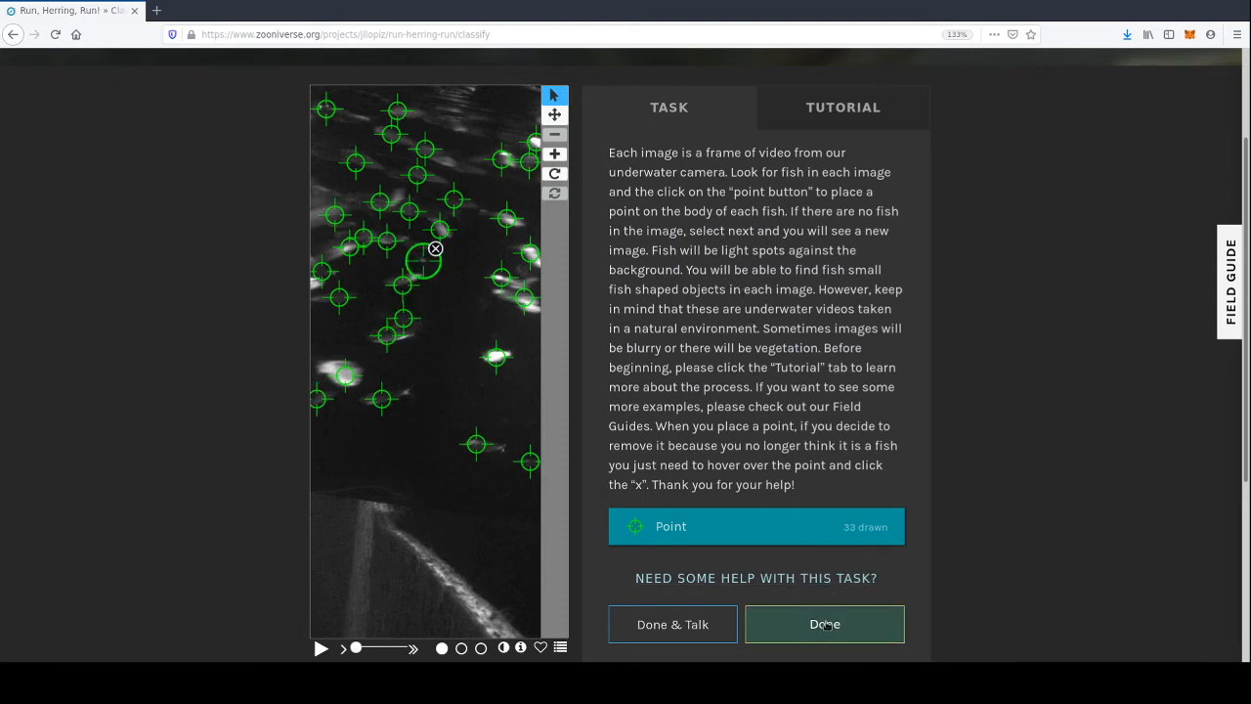
{"action": "left_click", "coordinate": [825, 623]}
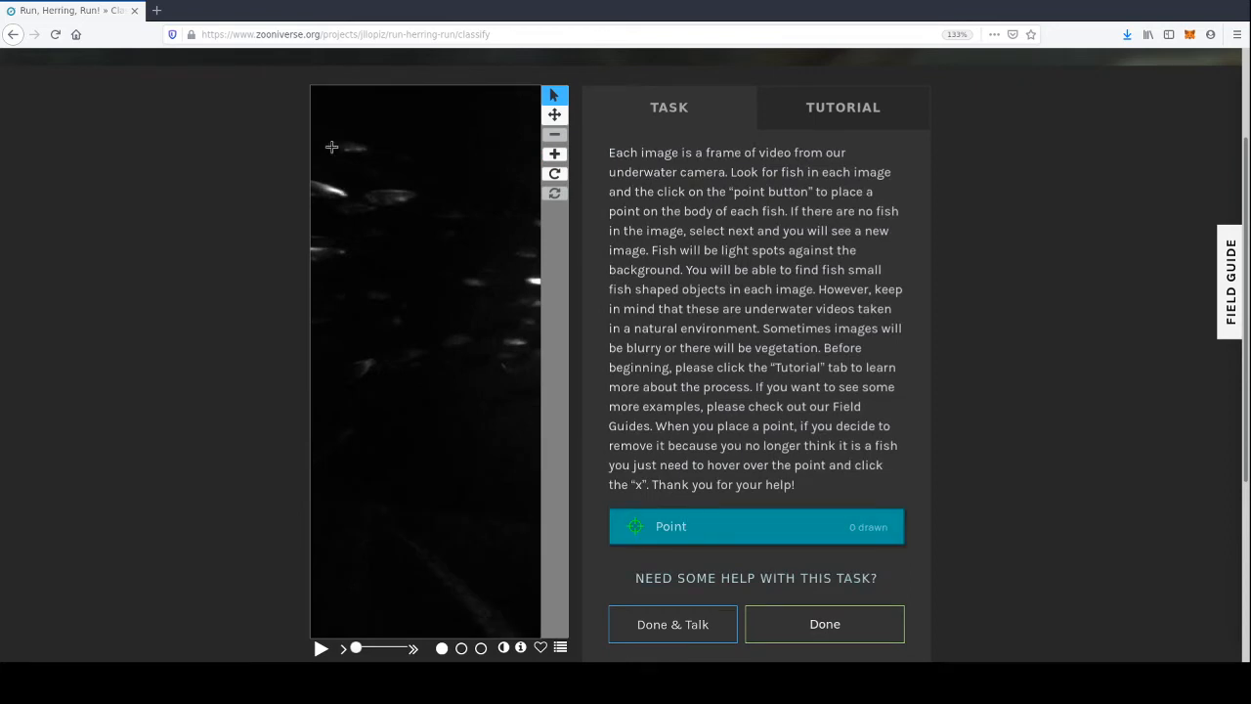
- Place five points on the fish in the upper-left area of the new dark frame
{"action": "left_click", "coordinate": [344, 147]}
{"action": "left_click", "coordinate": [327, 183]}
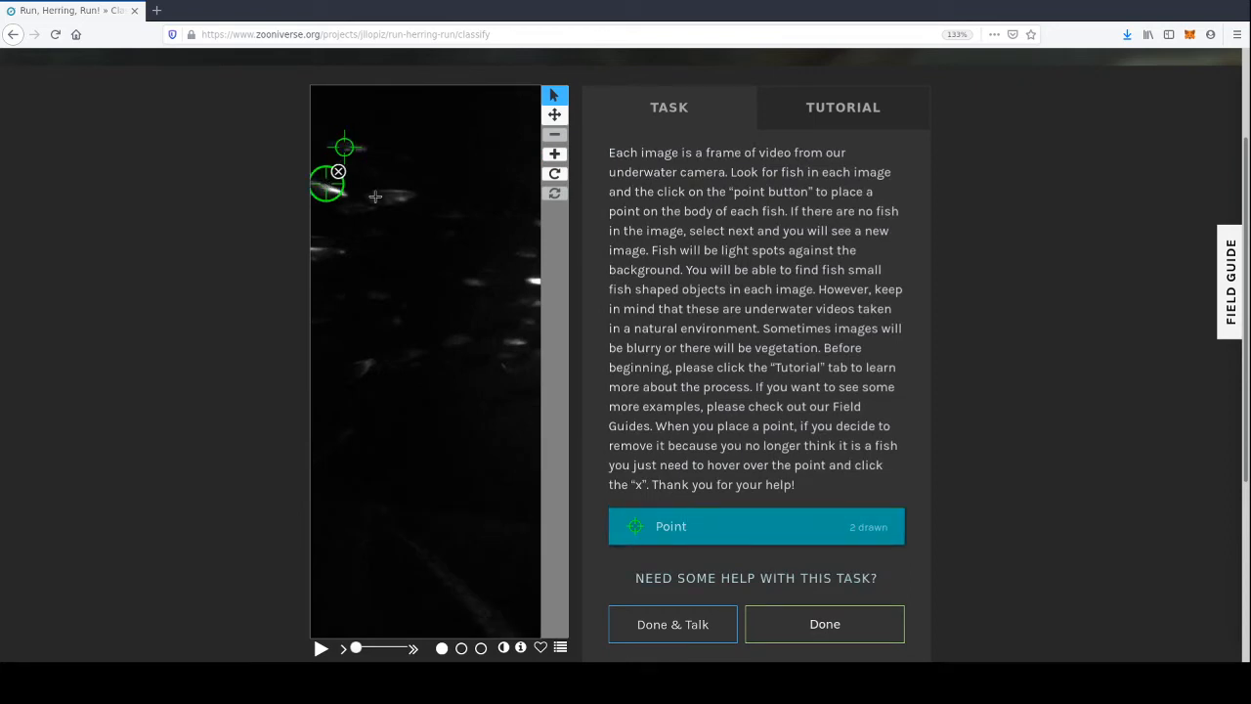
{"action": "left_click", "coordinate": [395, 195]}
{"action": "left_click", "coordinate": [356, 210]}
{"action": "left_click", "coordinate": [329, 254]}
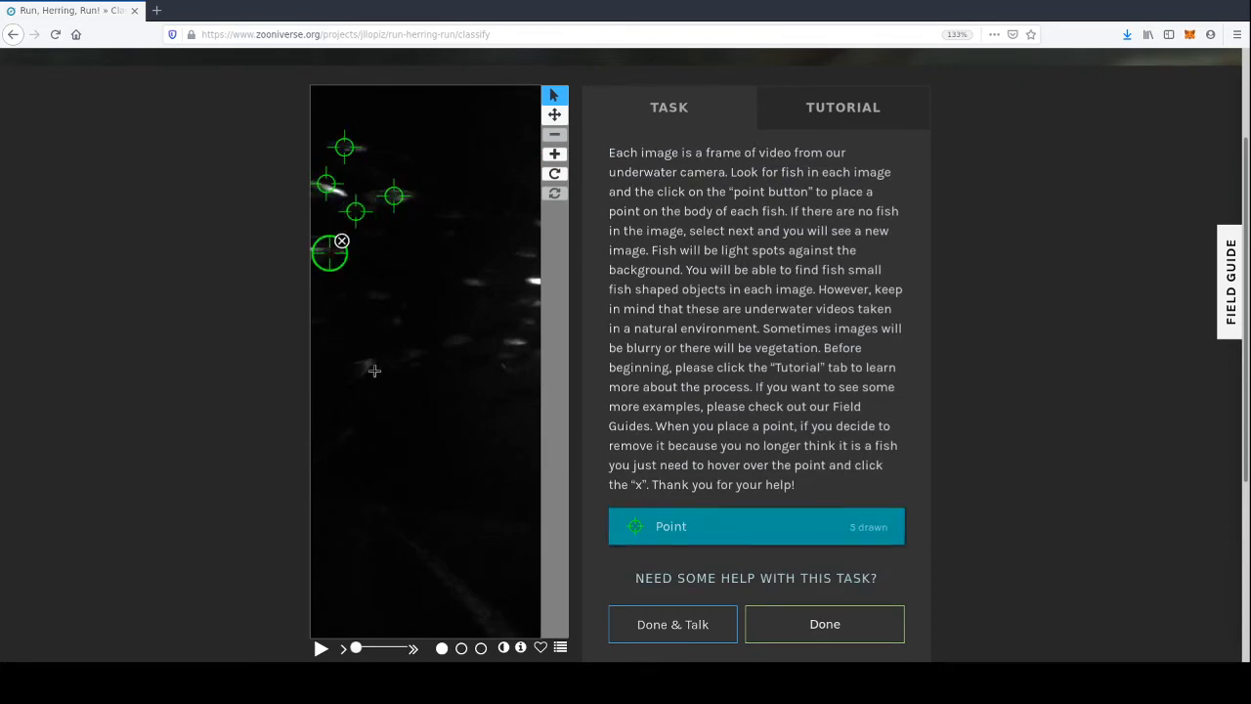
- Mark nine fish with points across the middle of the frame and up its right edge
{"action": "left_click", "coordinate": [360, 367]}
{"action": "left_click", "coordinate": [402, 353]}
{"action": "left_click", "coordinate": [448, 339]}
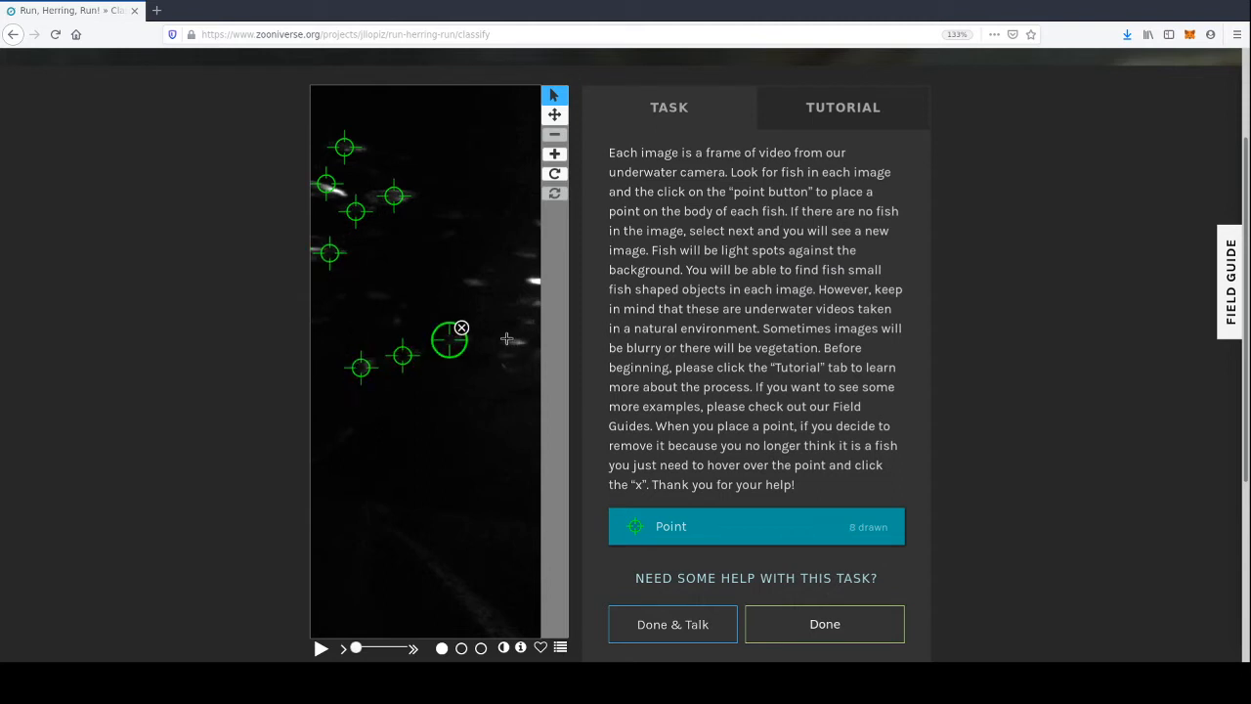
{"action": "left_click", "coordinate": [513, 339]}
{"action": "left_click", "coordinate": [527, 304]}
{"action": "left_click", "coordinate": [533, 281]}
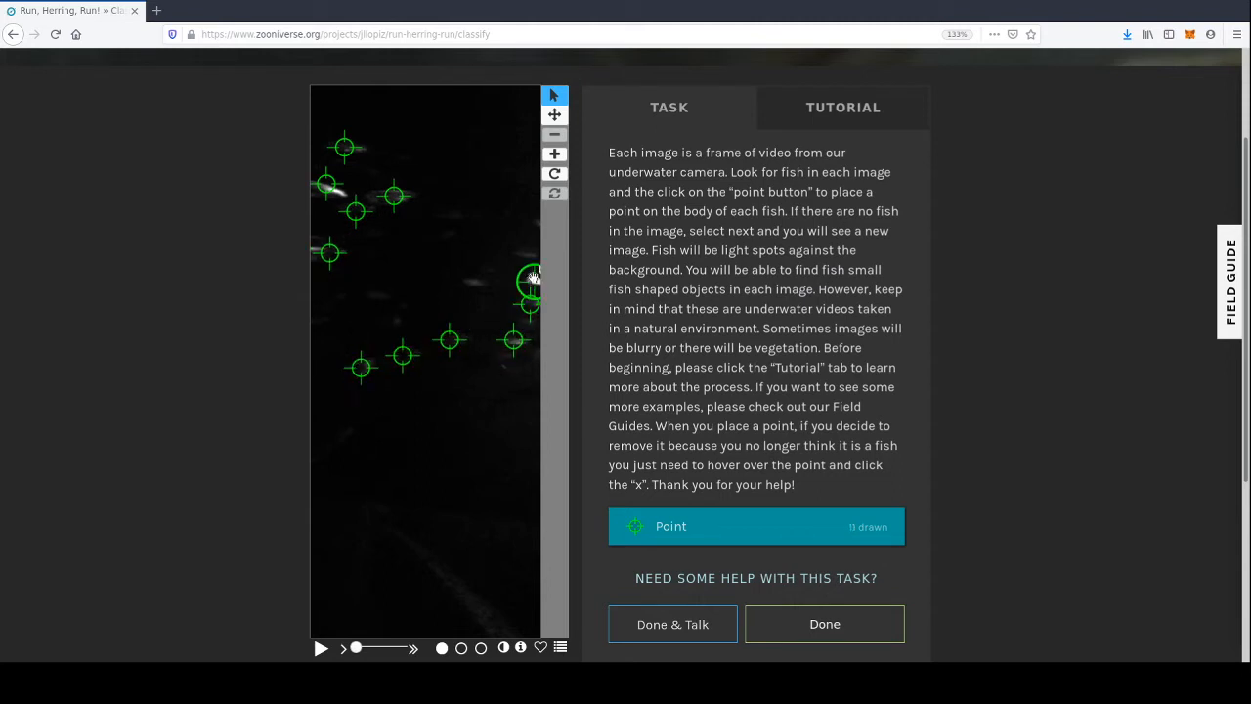
{"action": "left_click", "coordinate": [524, 253]}
{"action": "left_click", "coordinate": [472, 281]}
{"action": "left_click", "coordinate": [535, 224]}
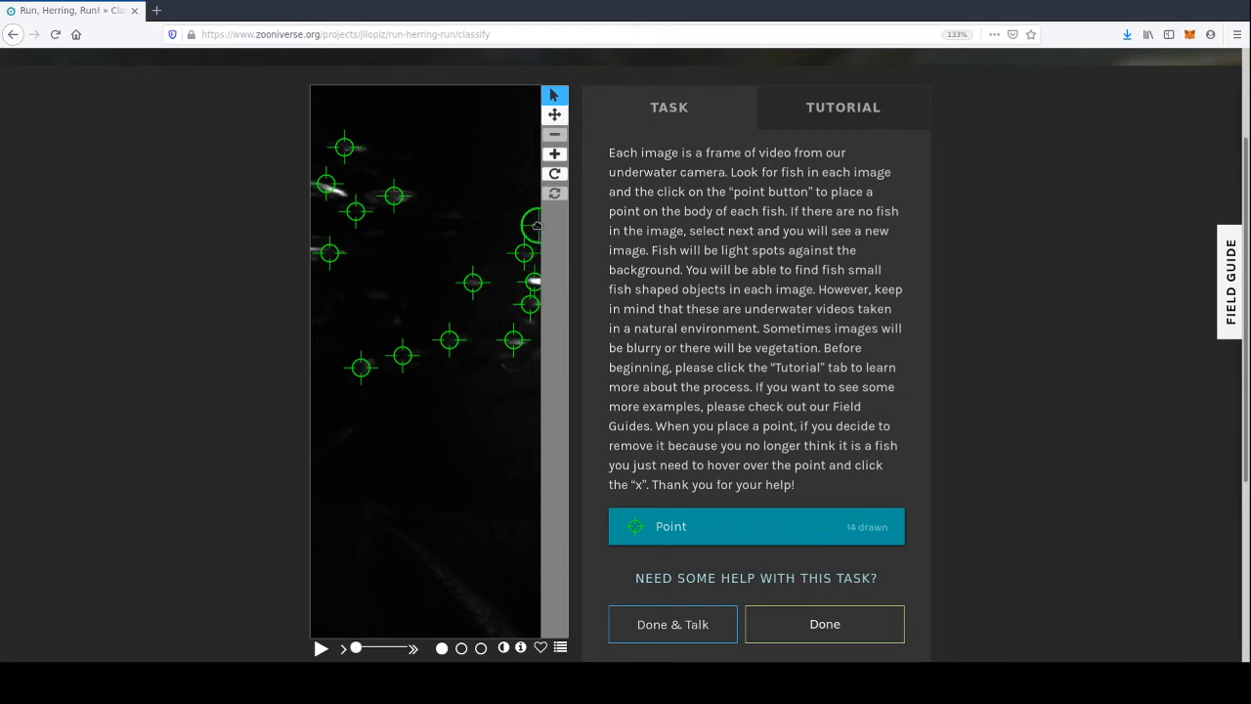
- Mark four remaining faint fish in the left half of the frame and submit the classification
{"action": "left_click", "coordinate": [376, 298]}
{"action": "left_click", "coordinate": [394, 321]}
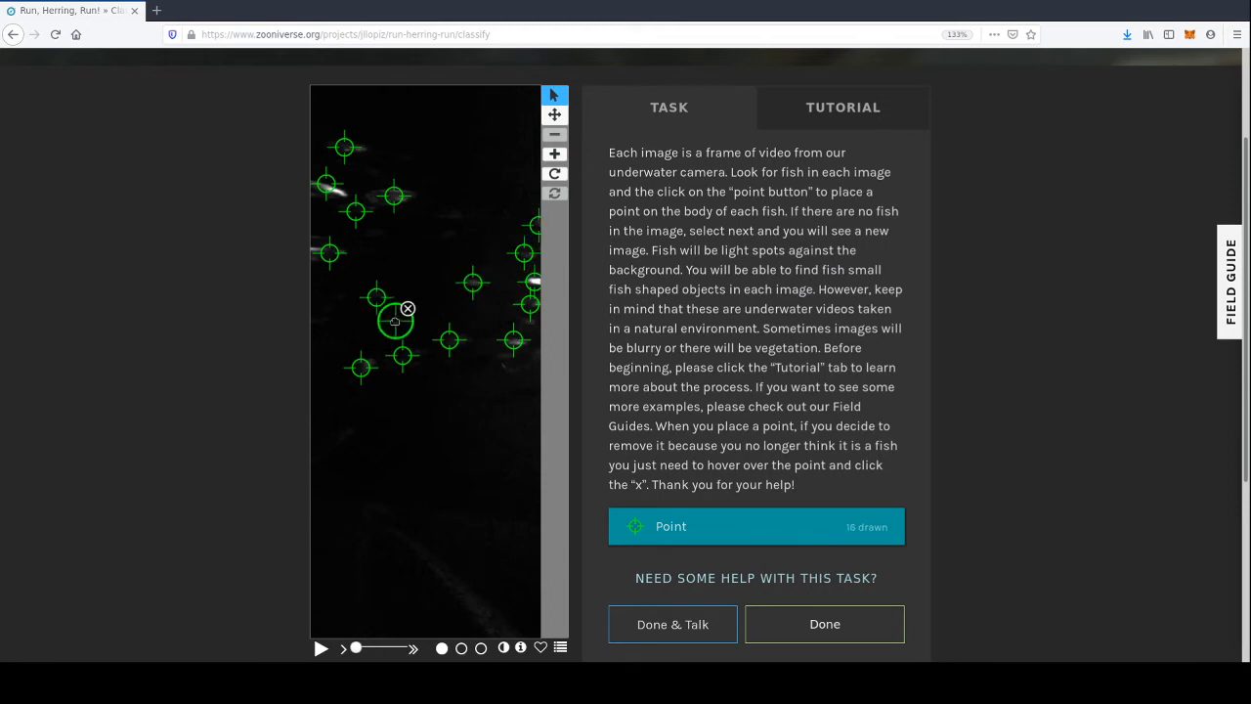
{"action": "left_click", "coordinate": [342, 432]}
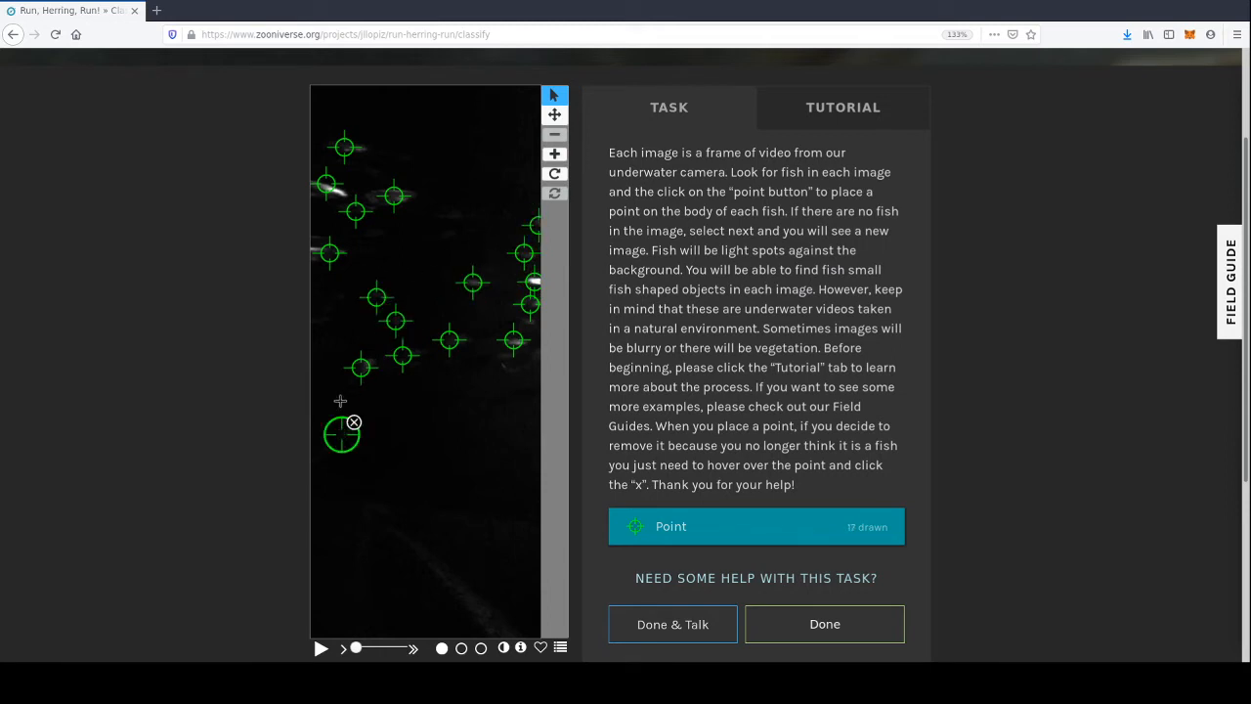
{"action": "left_click", "coordinate": [325, 319]}
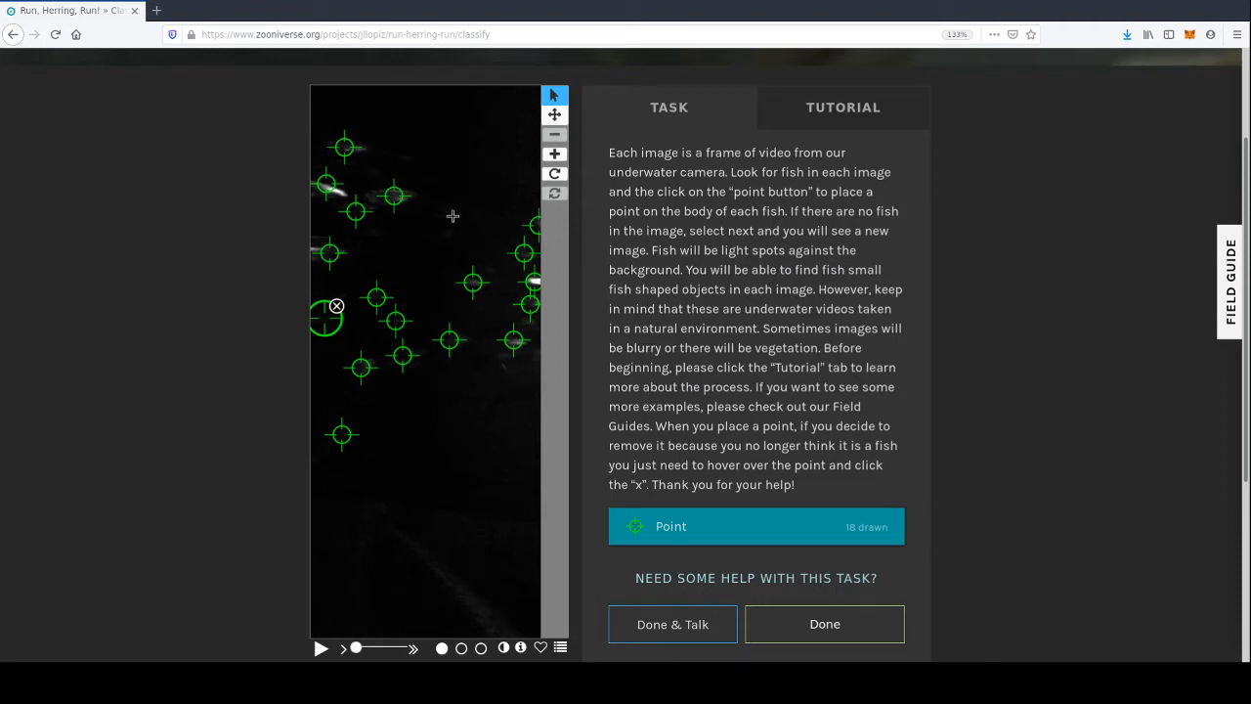
{"action": "left_click", "coordinate": [775, 615]}
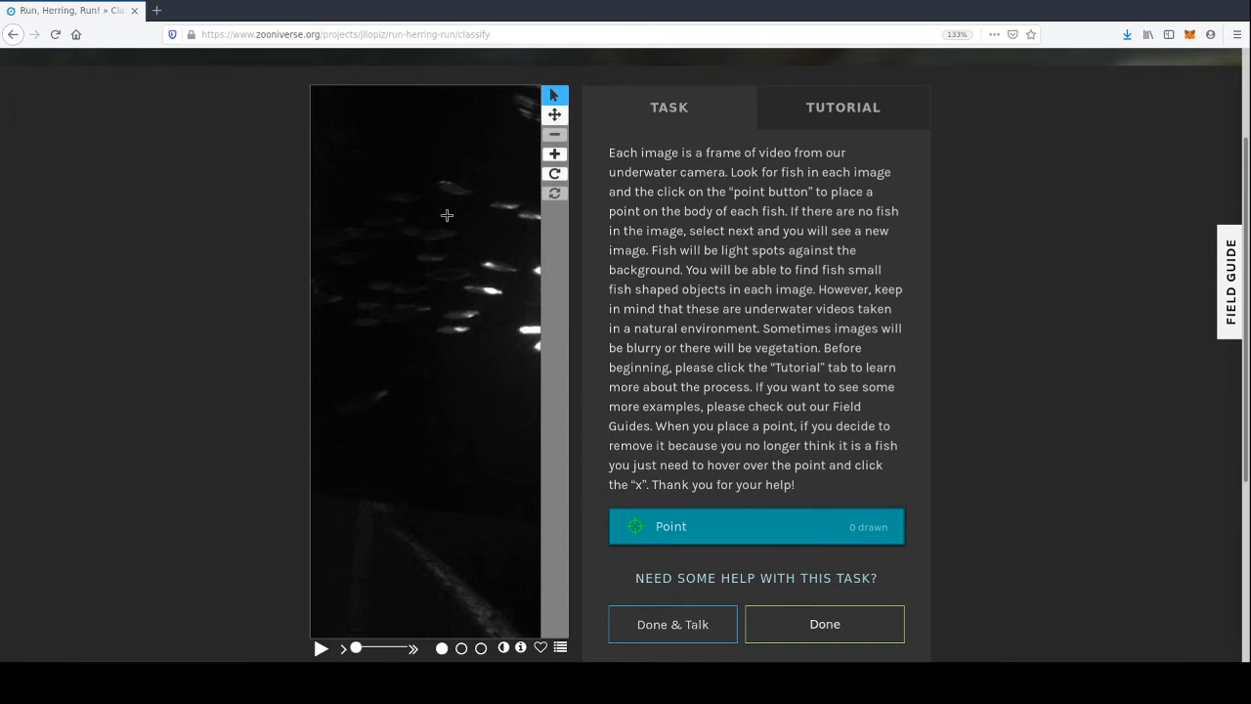
- Mark six fish with points in the upper-right part of the dark frame, adjusting the last point's position on its fish
{"action": "left_click", "coordinate": [451, 187]}
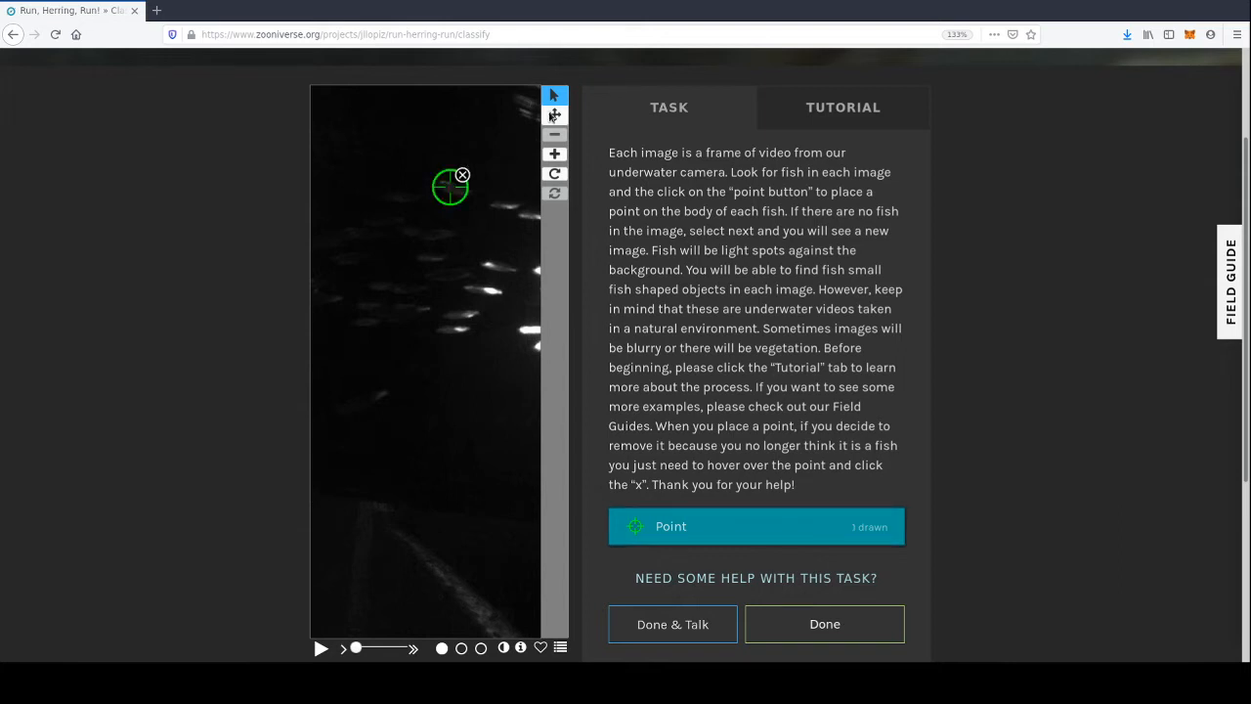
{"action": "left_click", "coordinate": [500, 206]}
{"action": "left_click", "coordinate": [528, 215]}
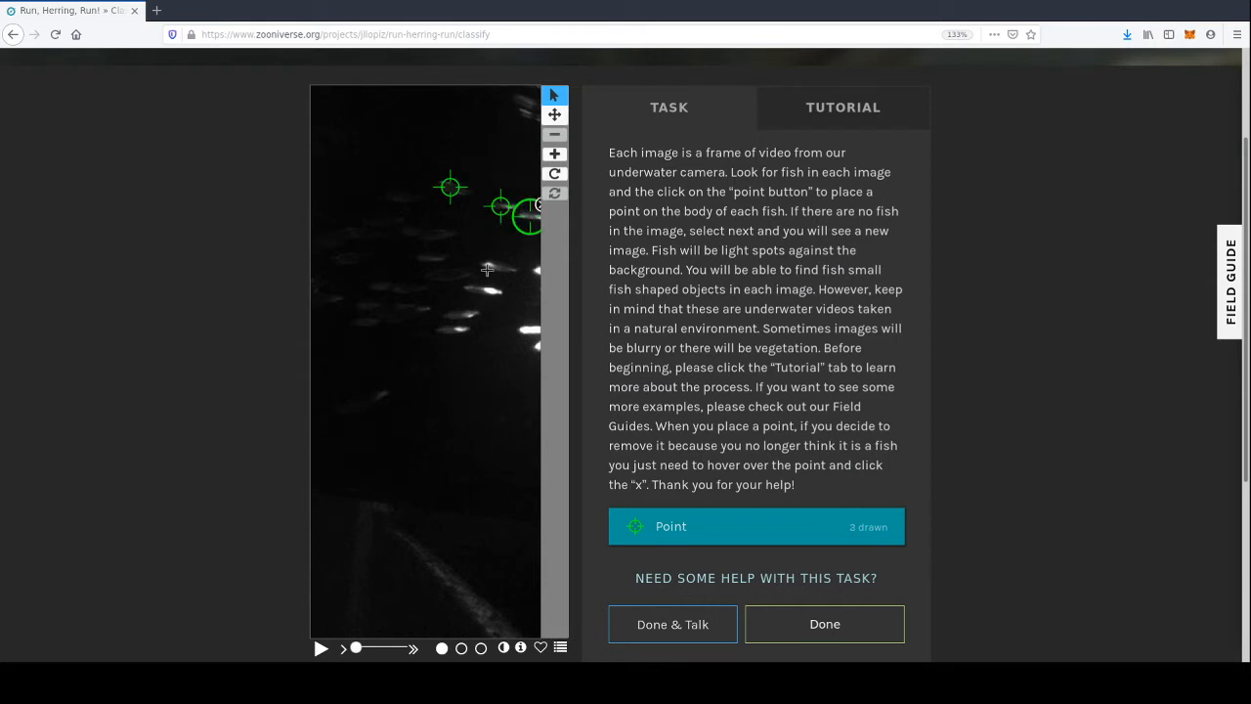
{"action": "left_click", "coordinate": [488, 264]}
{"action": "left_click", "coordinate": [533, 269]}
{"action": "left_click", "coordinate": [477, 285]}
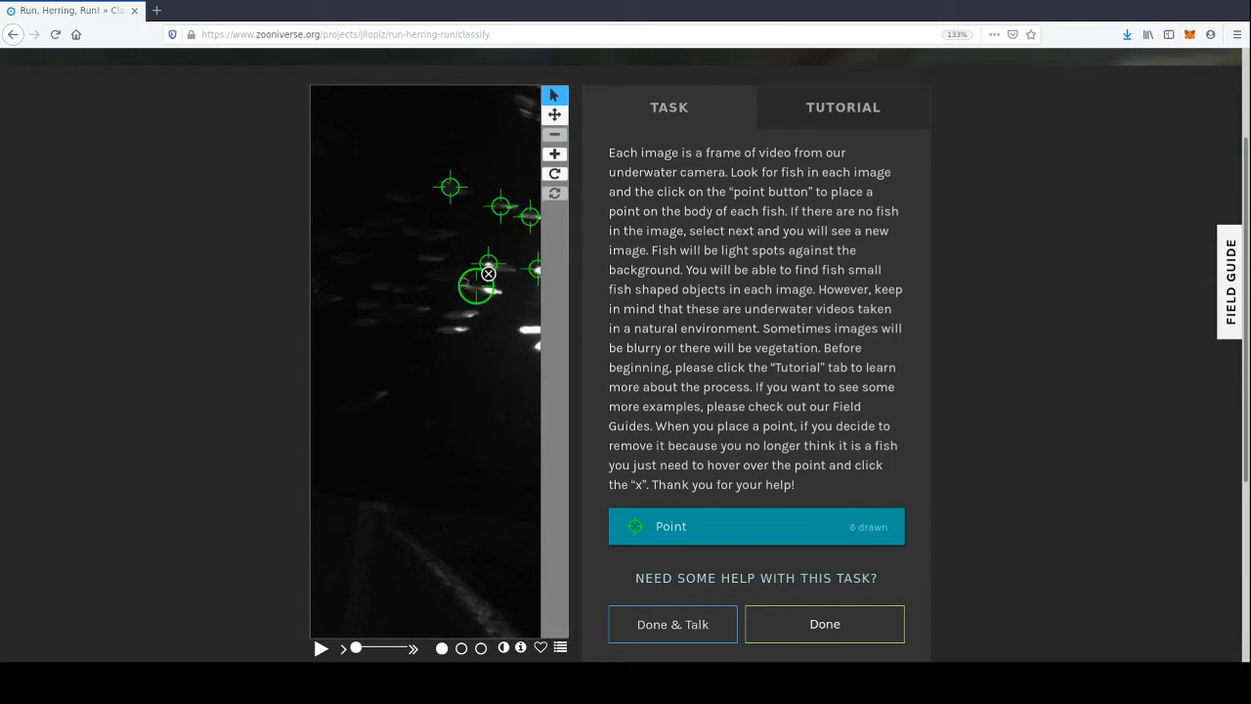
{"action": "left_click_drag", "start_coordinate": [477, 286], "coordinate": [494, 299]}
- Mark eight faint fish with points from the upper centre of the frame across to its left edge
{"action": "left_click", "coordinate": [440, 276]}
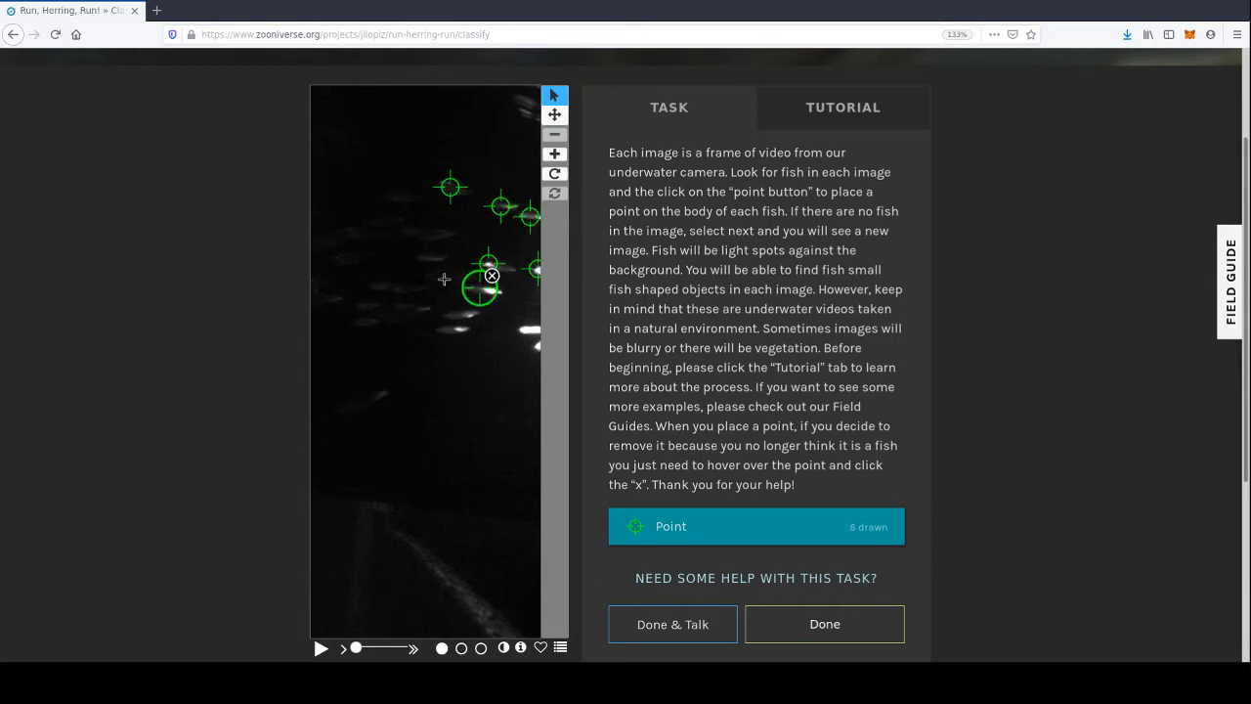
{"action": "left_click", "coordinate": [426, 258]}
{"action": "left_click", "coordinate": [427, 233]}
{"action": "left_click", "coordinate": [407, 231]}
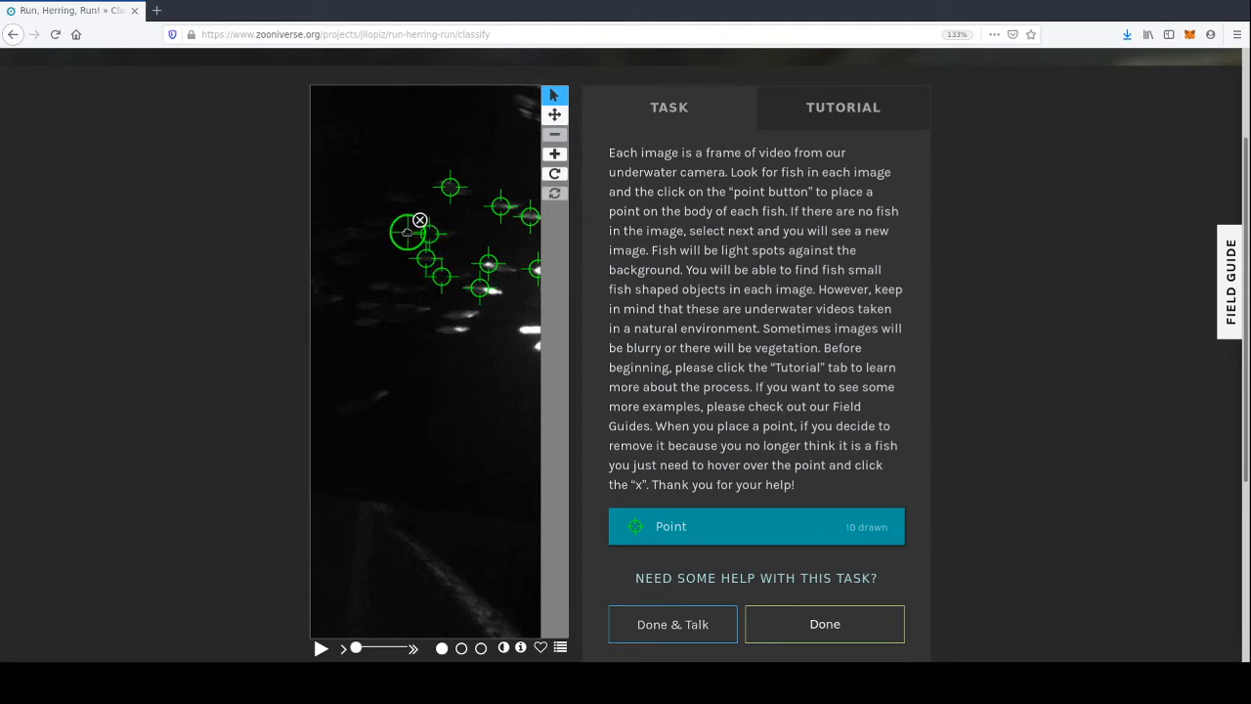
{"action": "left_click", "coordinate": [373, 221]}
{"action": "left_click", "coordinate": [401, 198]}
{"action": "left_click", "coordinate": [345, 234]}
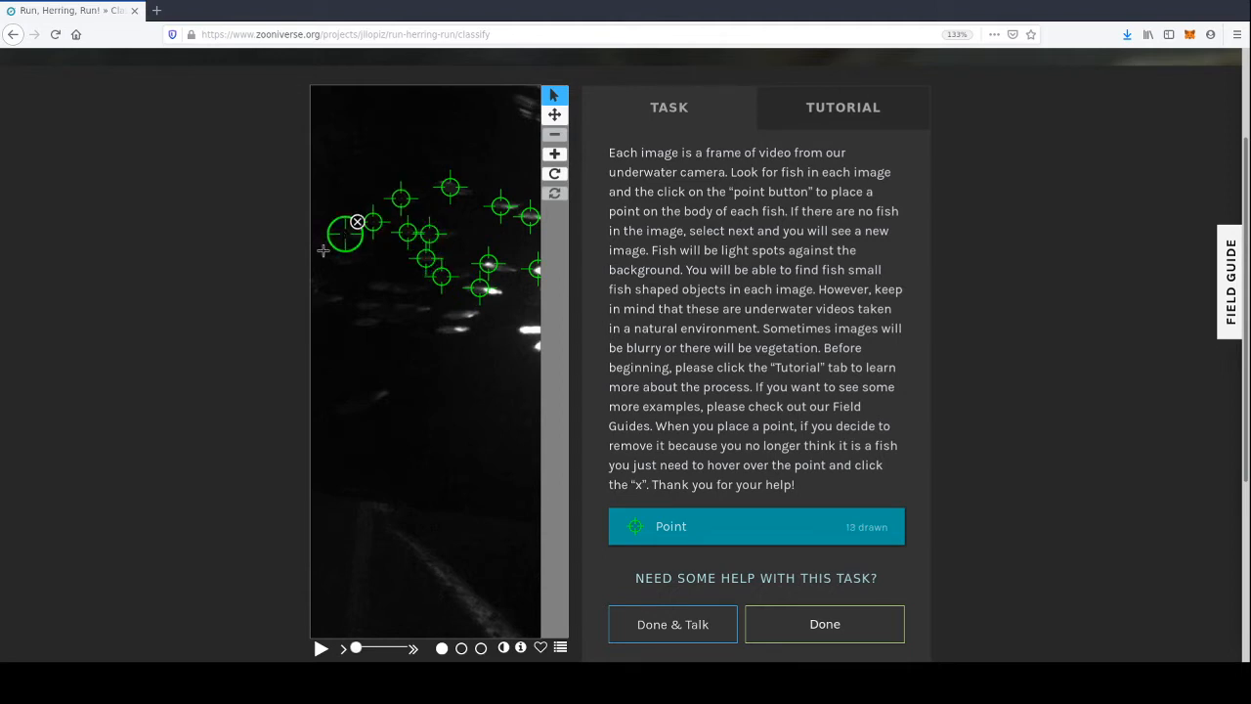
{"action": "left_click", "coordinate": [319, 239]}
- Mark six faint fish with points in the left half of the frame, below the points already placed there
{"action": "left_click", "coordinate": [357, 259]}
{"action": "left_click", "coordinate": [384, 287]}
{"action": "left_click", "coordinate": [408, 288]}
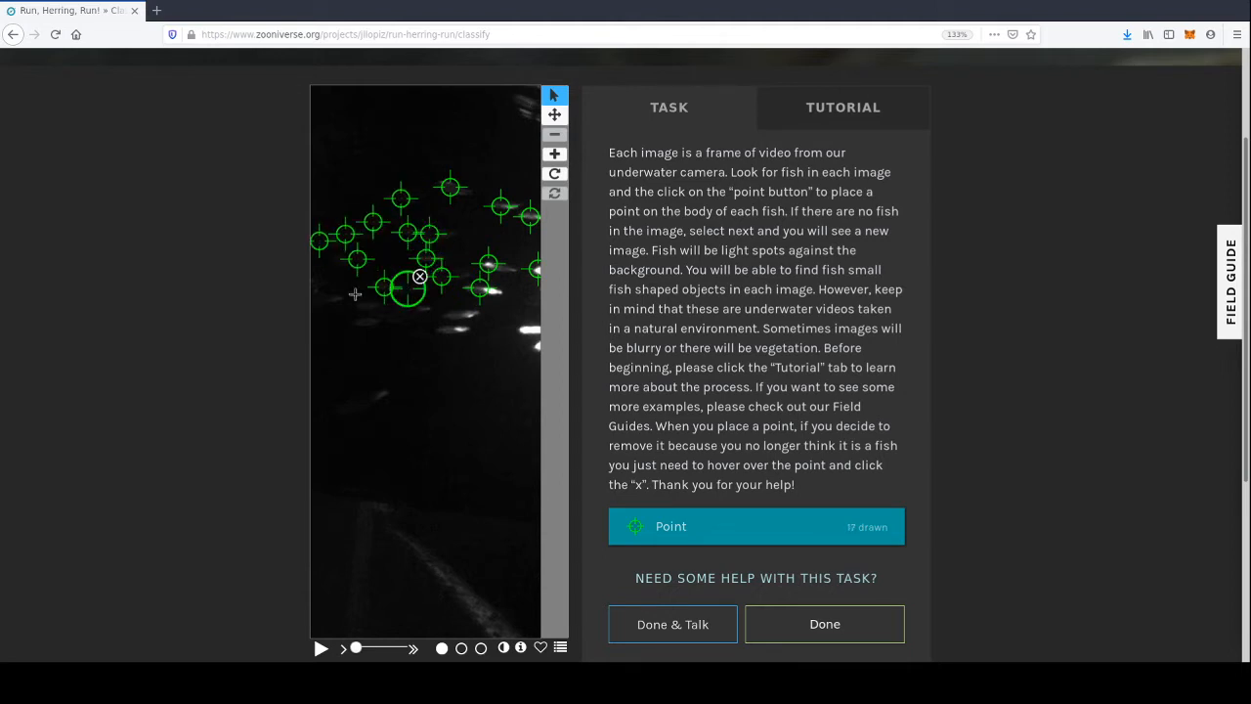
{"action": "left_click", "coordinate": [325, 284]}
{"action": "left_click", "coordinate": [339, 298]}
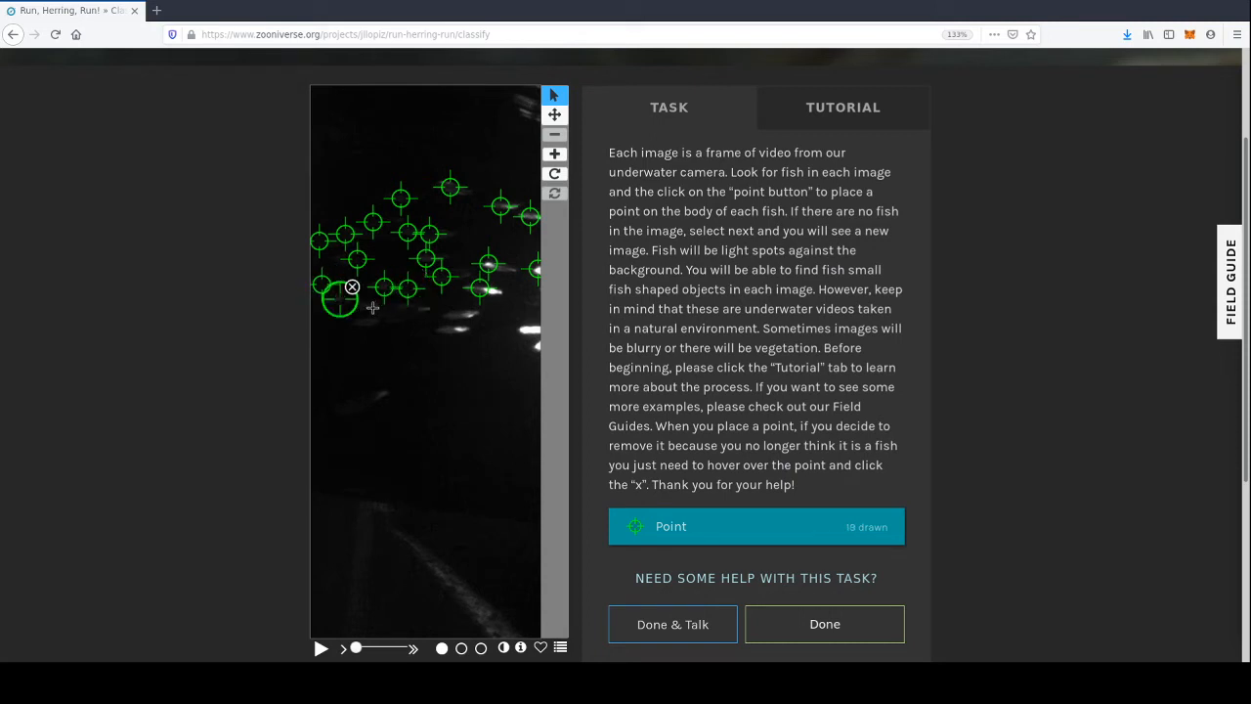
{"action": "left_click", "coordinate": [369, 309]}
- Mark six remaining fish in the middle and lower-left areas of the frame and submit the classification
{"action": "left_click", "coordinate": [460, 313]}
{"action": "left_click", "coordinate": [531, 331]}
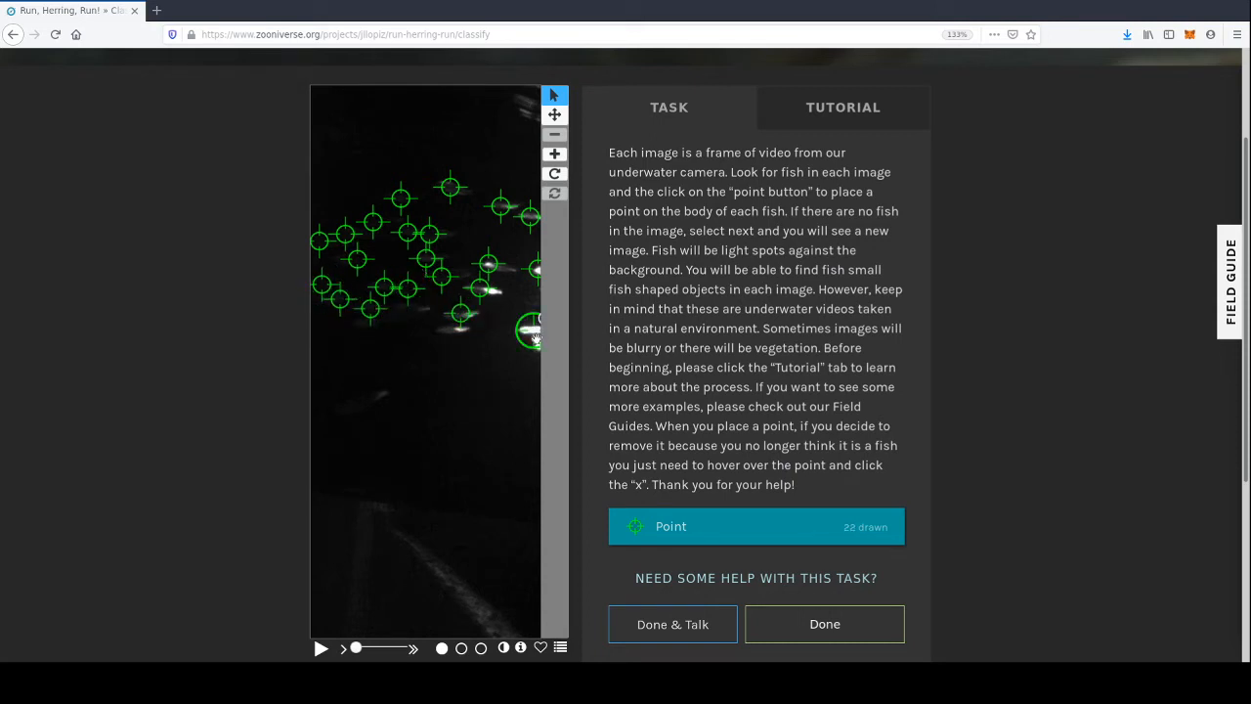
{"action": "left_click", "coordinate": [450, 330]}
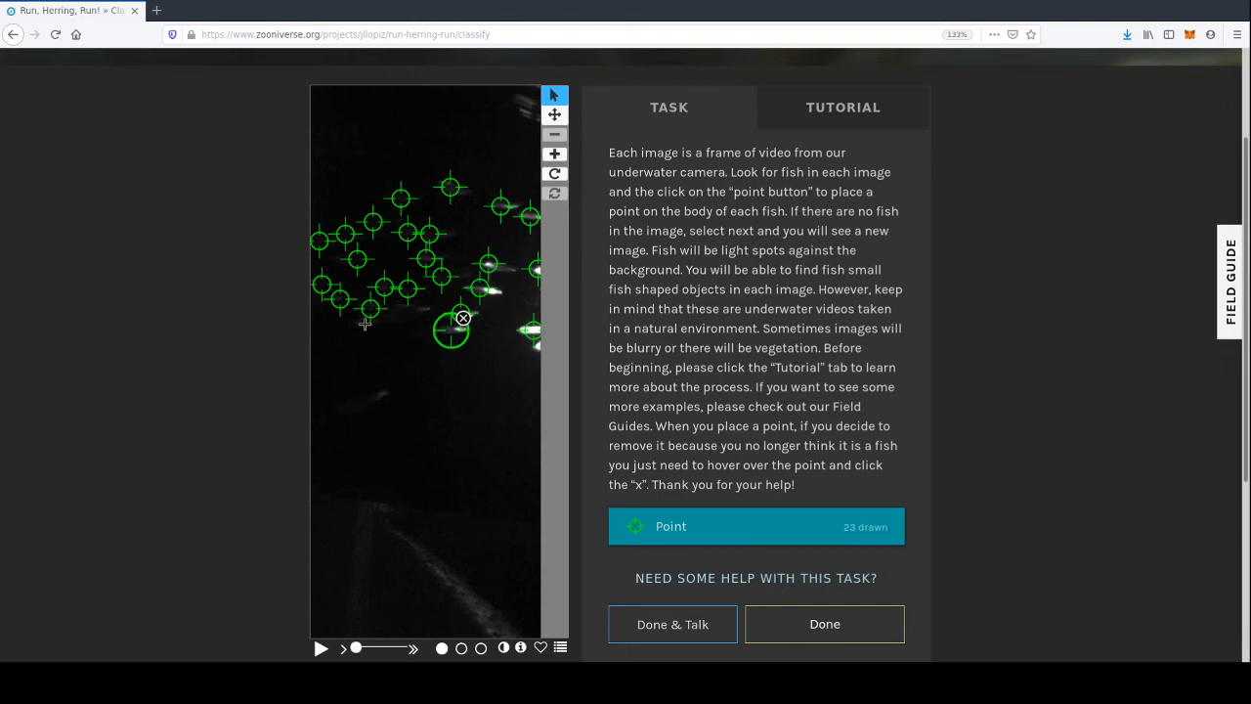
{"action": "left_click", "coordinate": [361, 321]}
{"action": "left_click", "coordinate": [364, 401]}
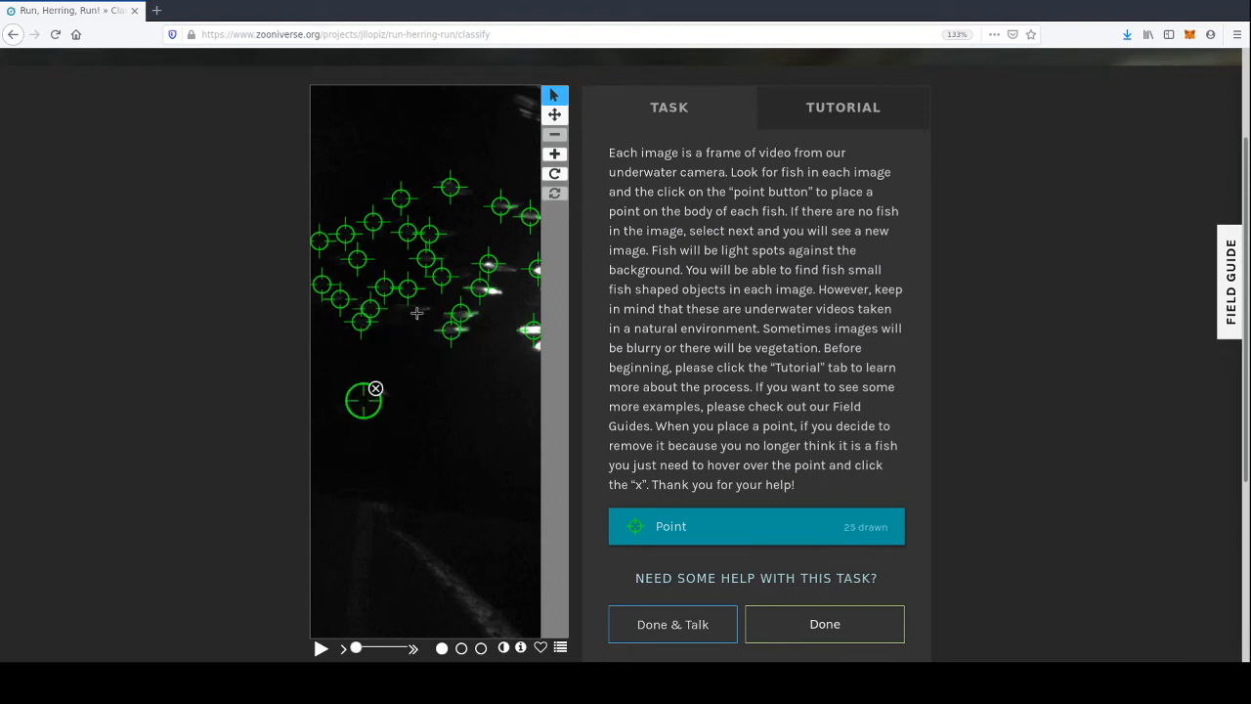
{"action": "left_click", "coordinate": [415, 308]}
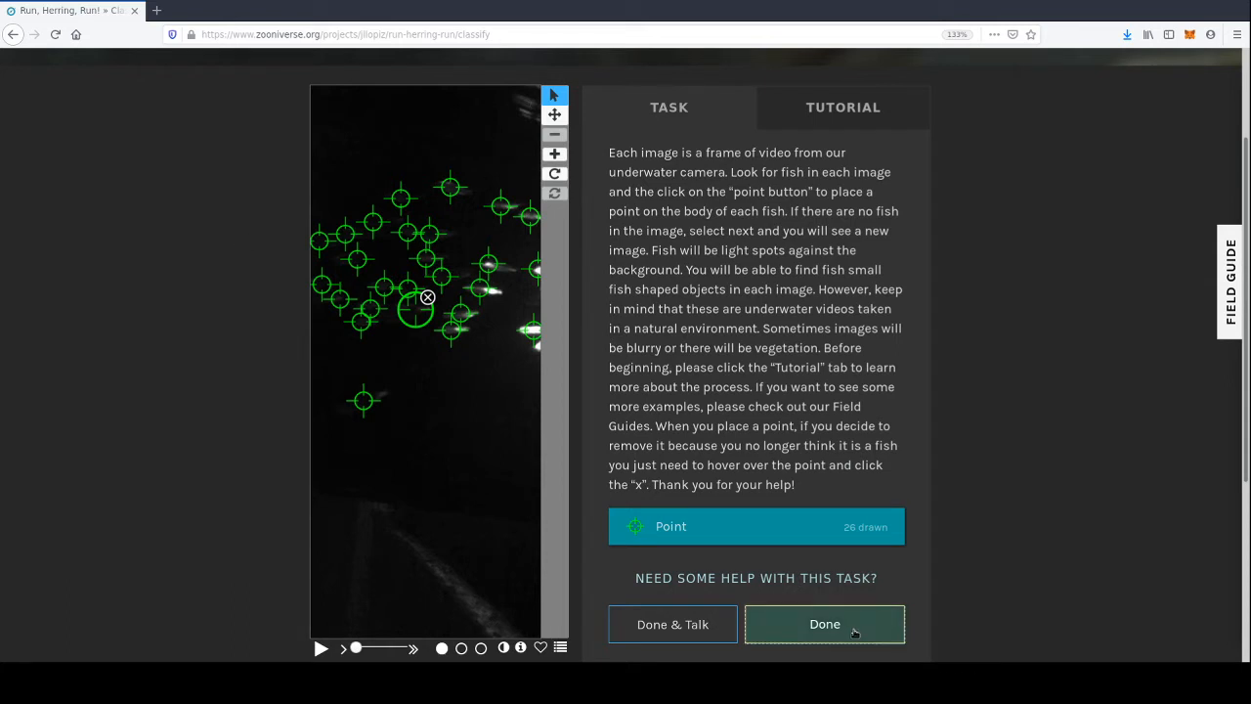
{"action": "left_click", "coordinate": [852, 631]}
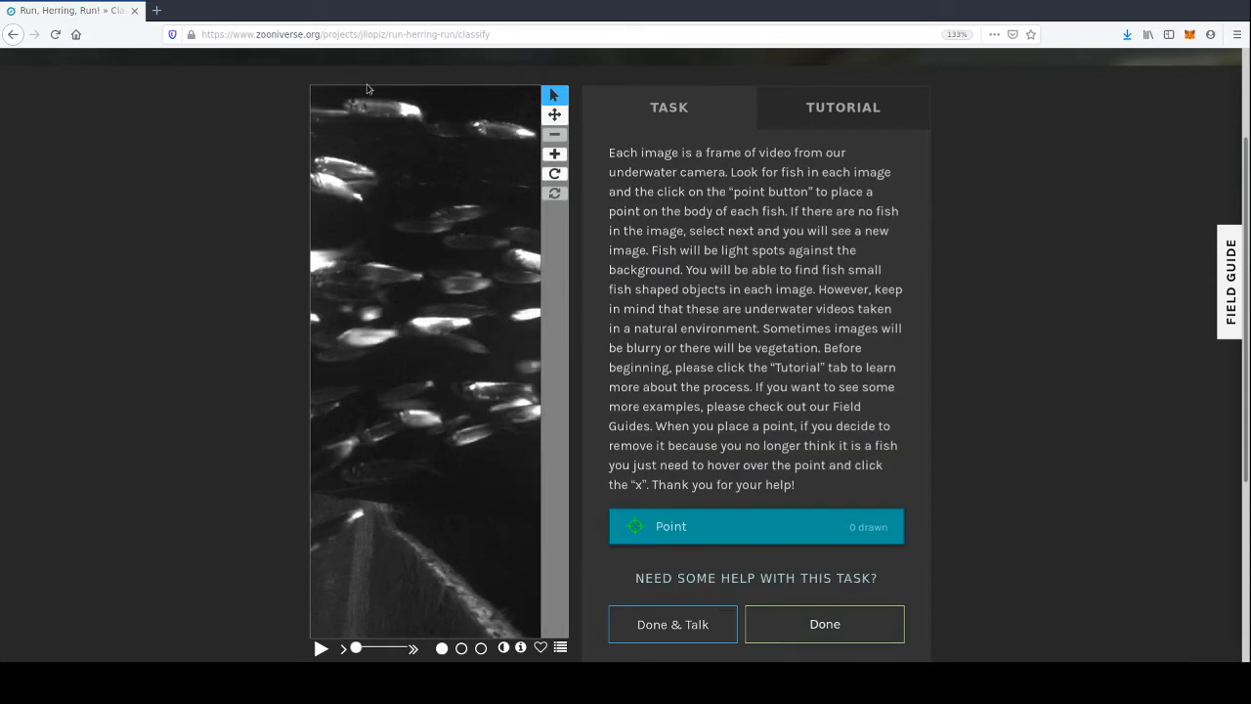
- Place six points on the fish along the top and upper-left edge of the new bright frame
{"action": "left_click", "coordinate": [370, 111]}
{"action": "left_click", "coordinate": [494, 125]}
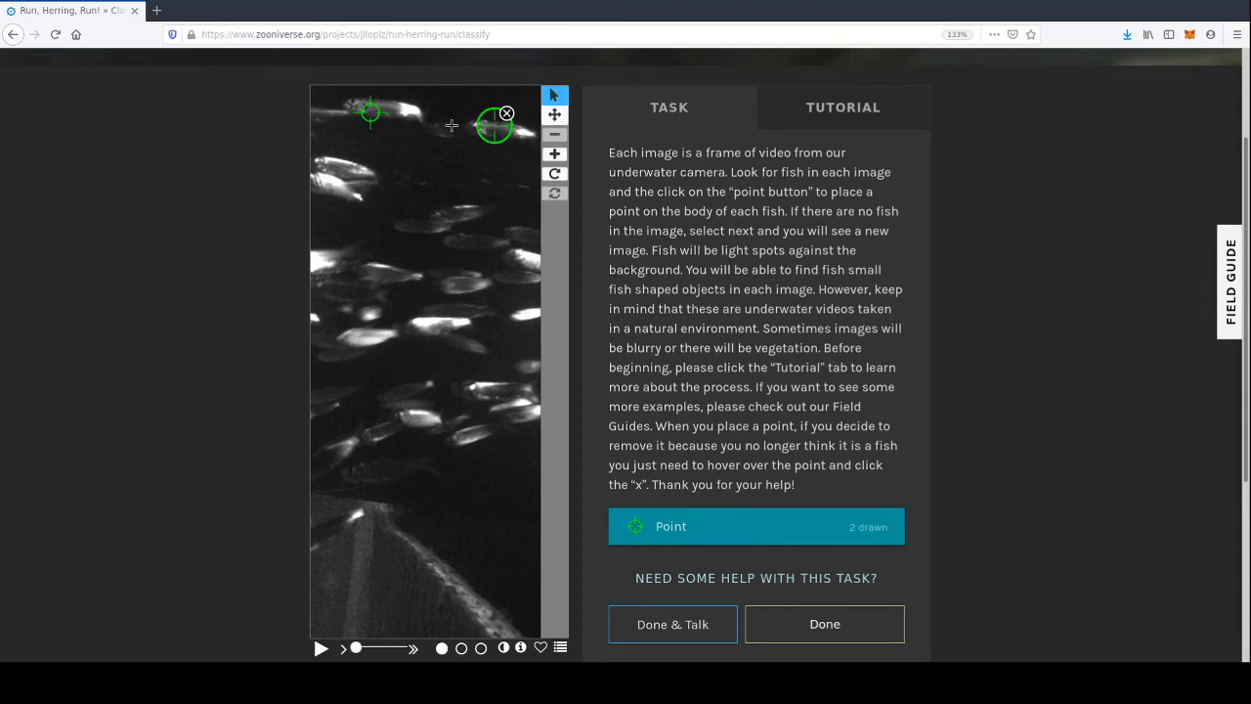
{"action": "left_click", "coordinate": [454, 128]}
{"action": "left_click", "coordinate": [320, 114]}
{"action": "left_click", "coordinate": [329, 161]}
{"action": "left_click", "coordinate": [320, 186]}
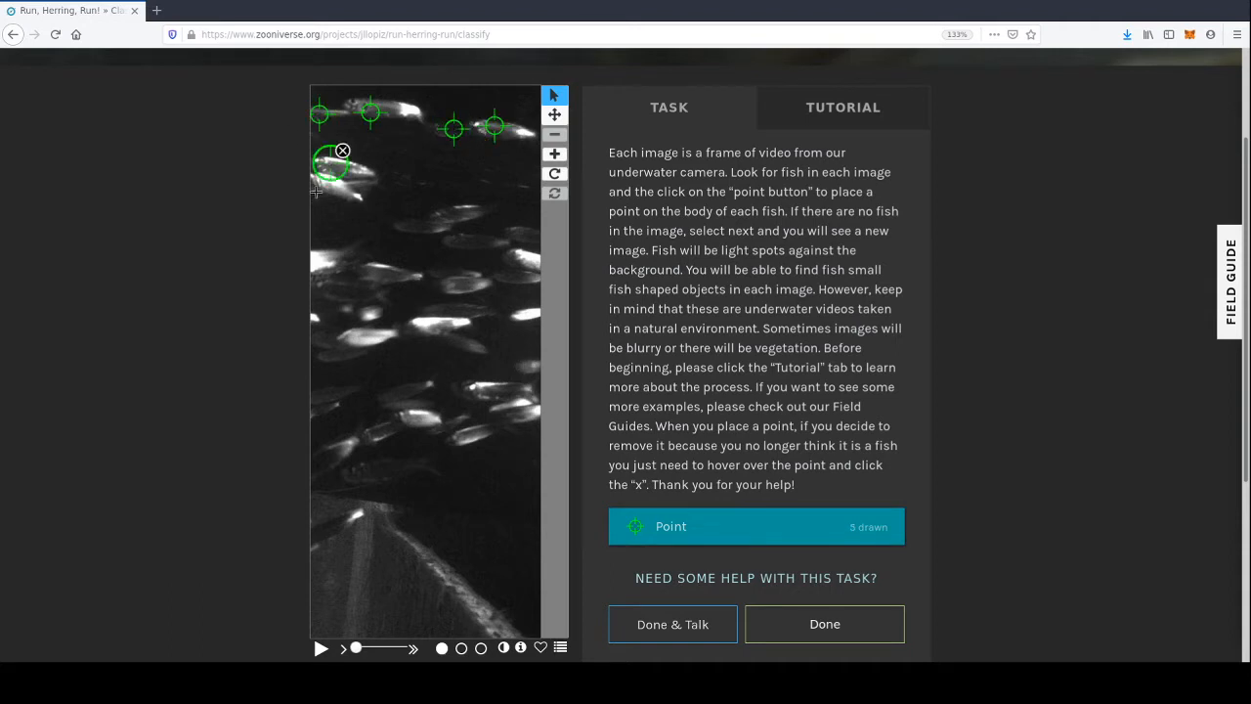
- Mark six fish with points in the group from the upper centre to the frame's right edge
{"action": "left_click", "coordinate": [462, 216]}
{"action": "left_click", "coordinate": [421, 226]}
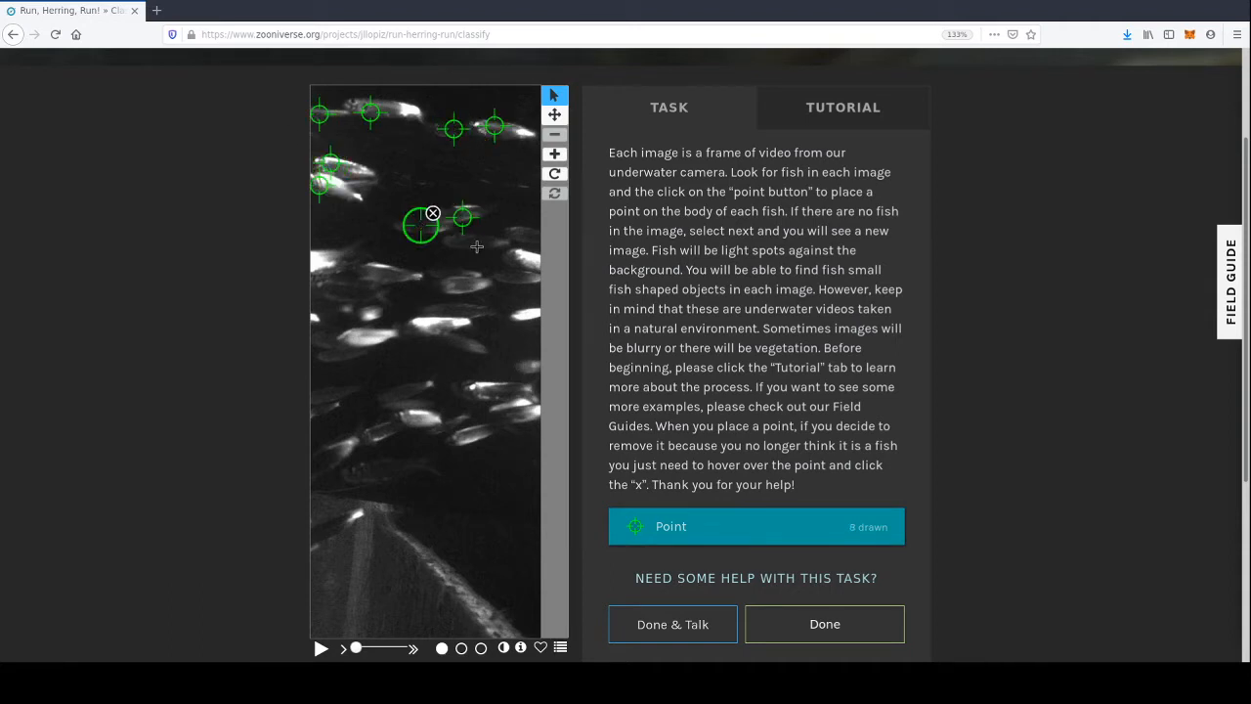
{"action": "left_click", "coordinate": [477, 247]}
{"action": "left_click", "coordinate": [520, 235]}
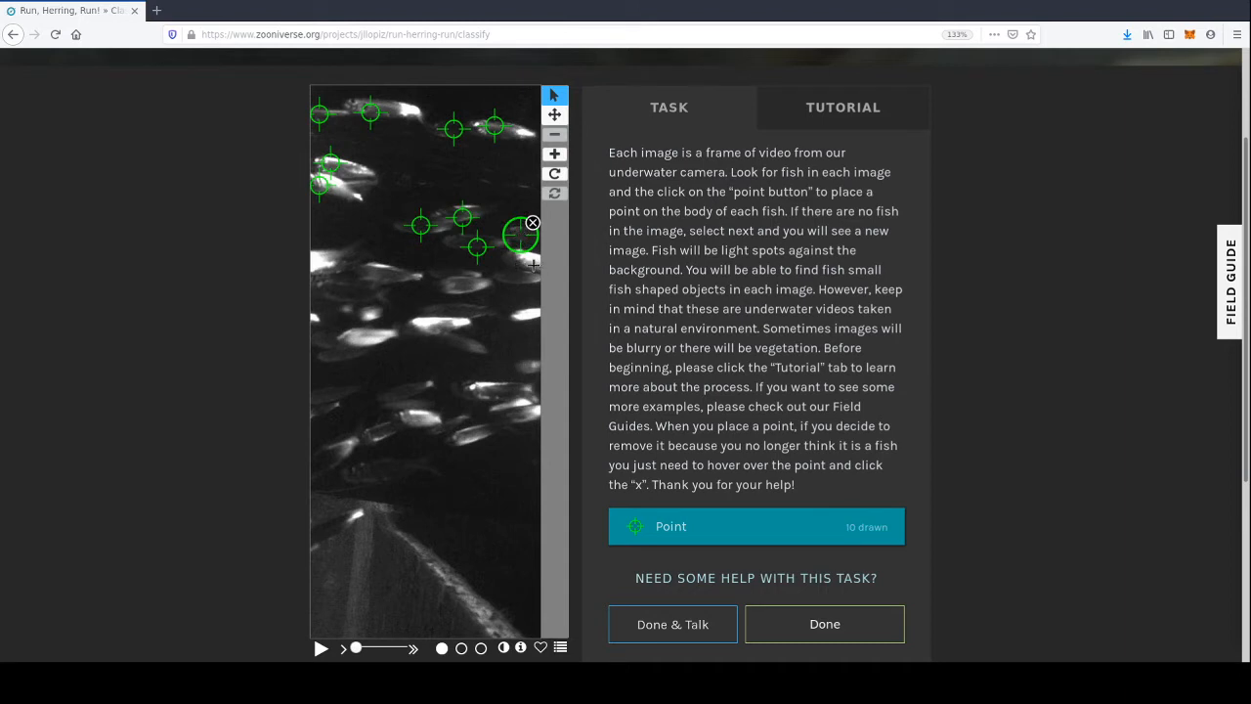
{"action": "left_click", "coordinate": [530, 262]}
{"action": "left_click", "coordinate": [505, 280]}
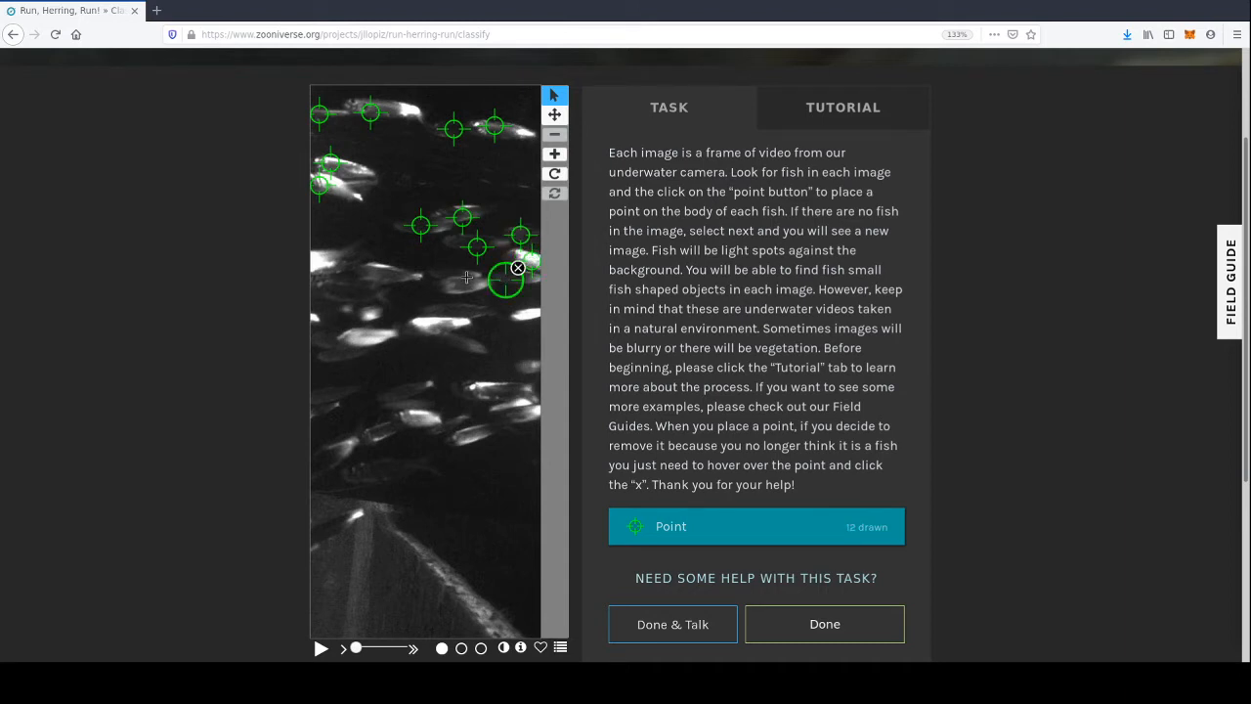
- Mark five fish with points in the row running from the centre of the frame to its left edge
{"action": "left_click", "coordinate": [431, 268]}
{"action": "left_click", "coordinate": [461, 284]}
{"action": "left_click", "coordinate": [386, 274]}
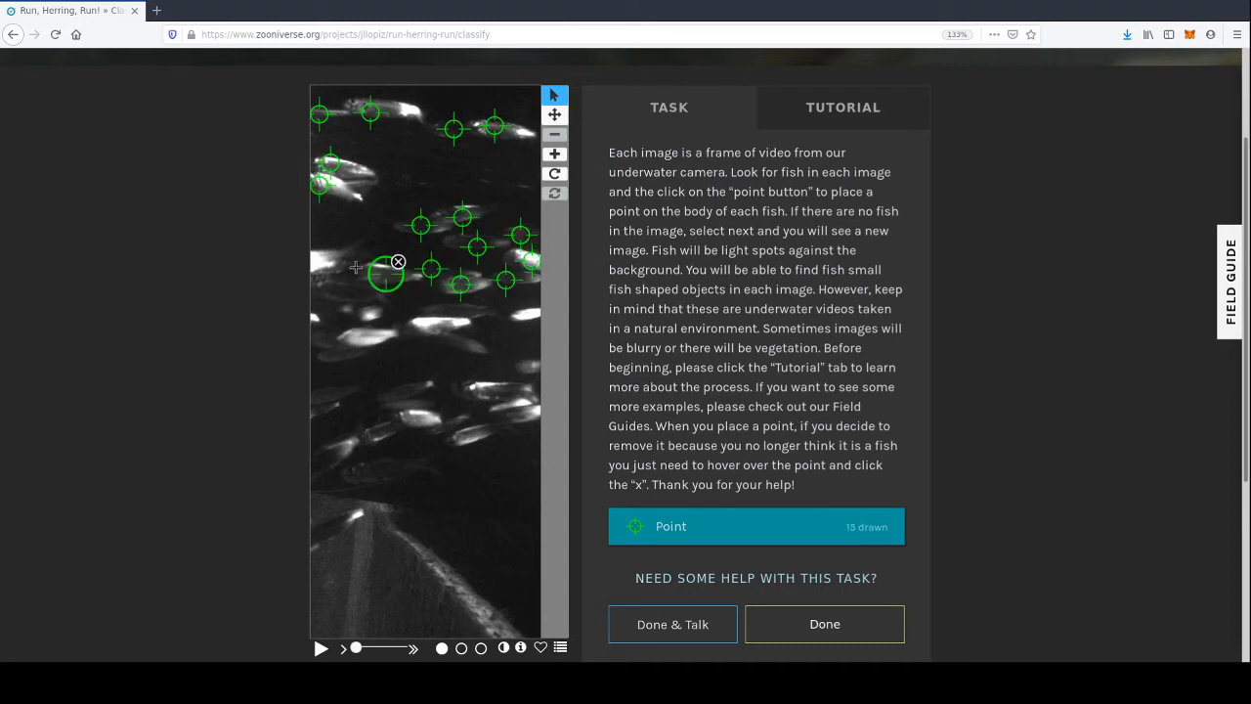
{"action": "left_click", "coordinate": [322, 260]}
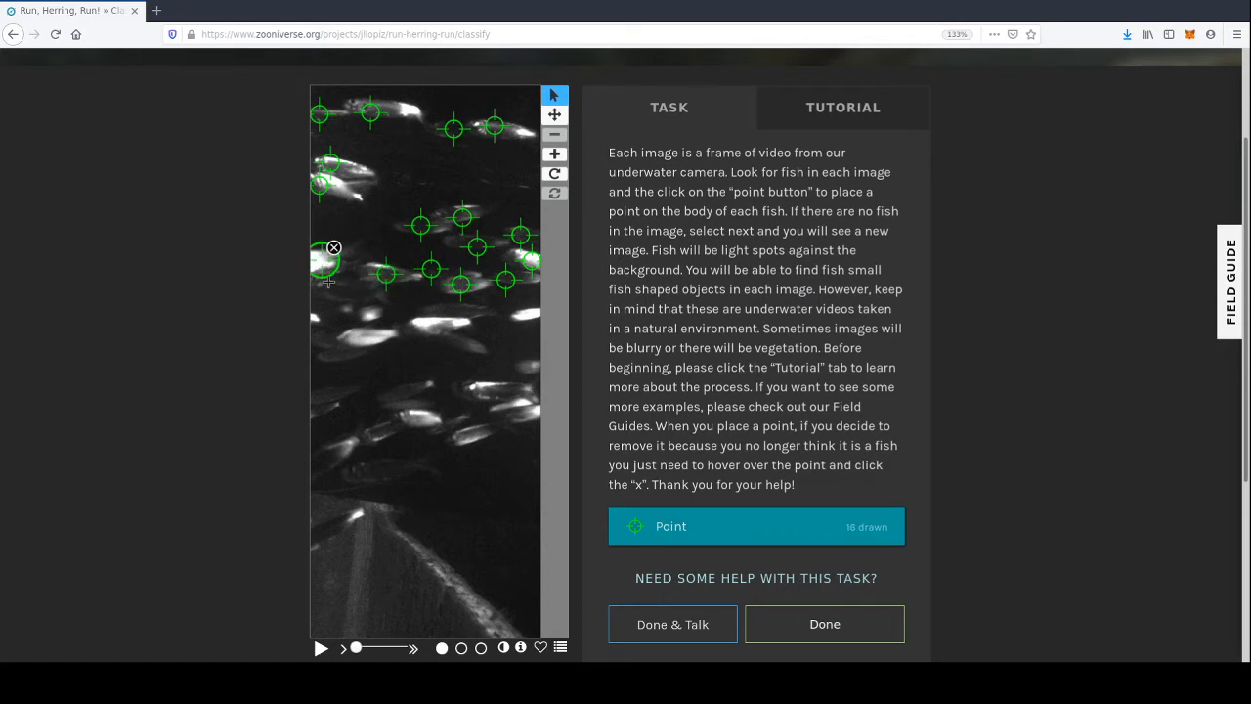
{"action": "left_click", "coordinate": [330, 283]}
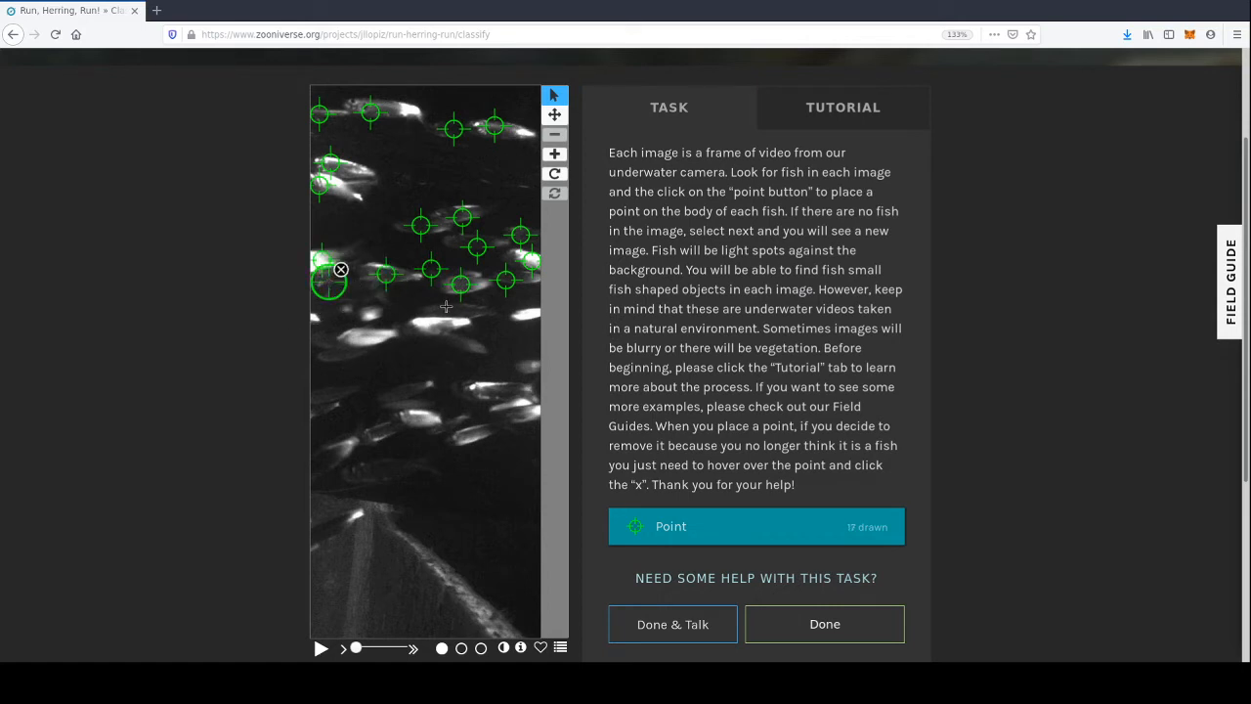
- Mark six fish with points in the next row down, across the middle of the frame
{"action": "left_click", "coordinate": [445, 306]}
{"action": "left_click", "coordinate": [417, 329]}
{"action": "left_click", "coordinate": [524, 311]}
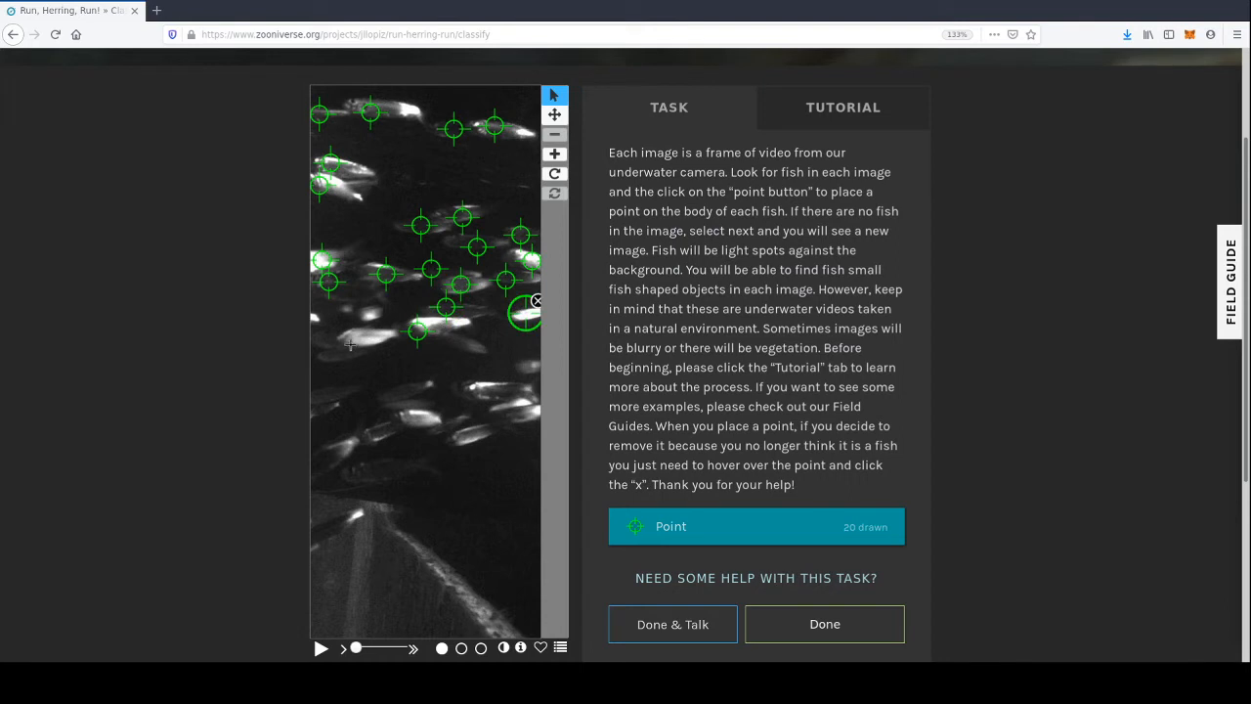
{"action": "left_click", "coordinate": [368, 338]}
{"action": "left_click", "coordinate": [324, 338]}
{"action": "left_click", "coordinate": [343, 355]}
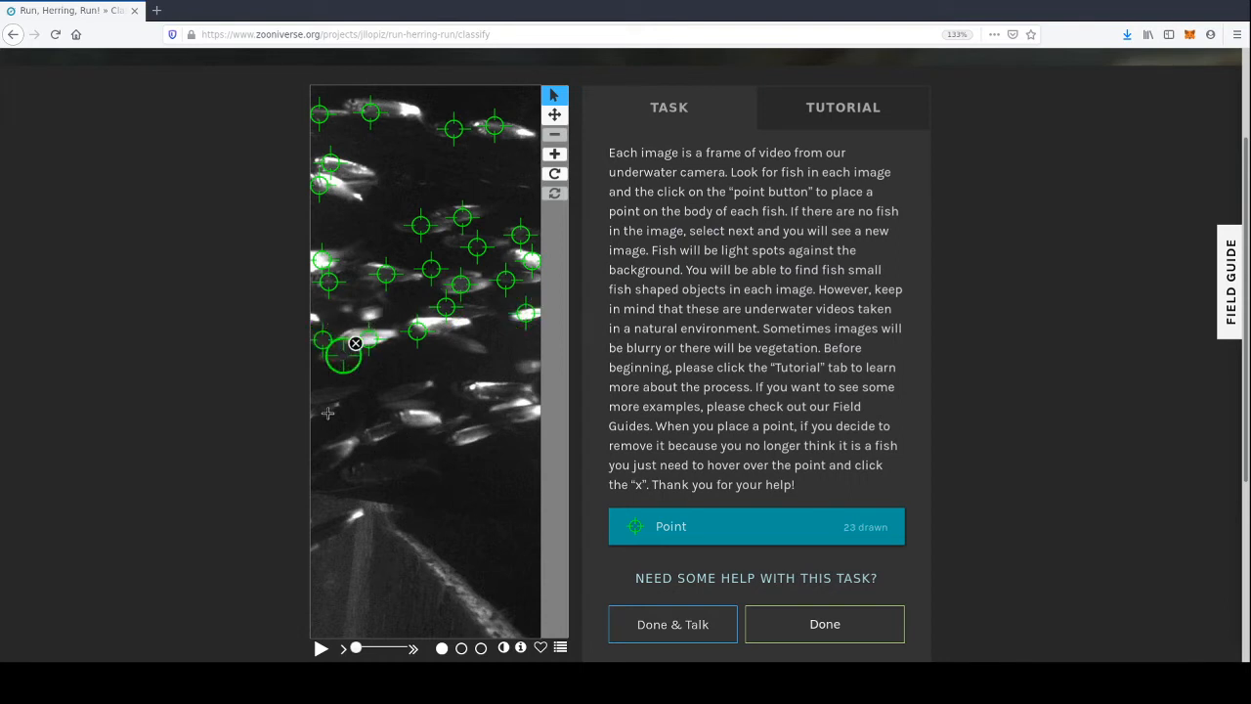
- Mark seven fish with points across the lower-middle band of the frame, out to its right edge
{"action": "left_click", "coordinate": [322, 395]}
{"action": "left_click", "coordinate": [396, 395]}
{"action": "left_click", "coordinate": [482, 388]}
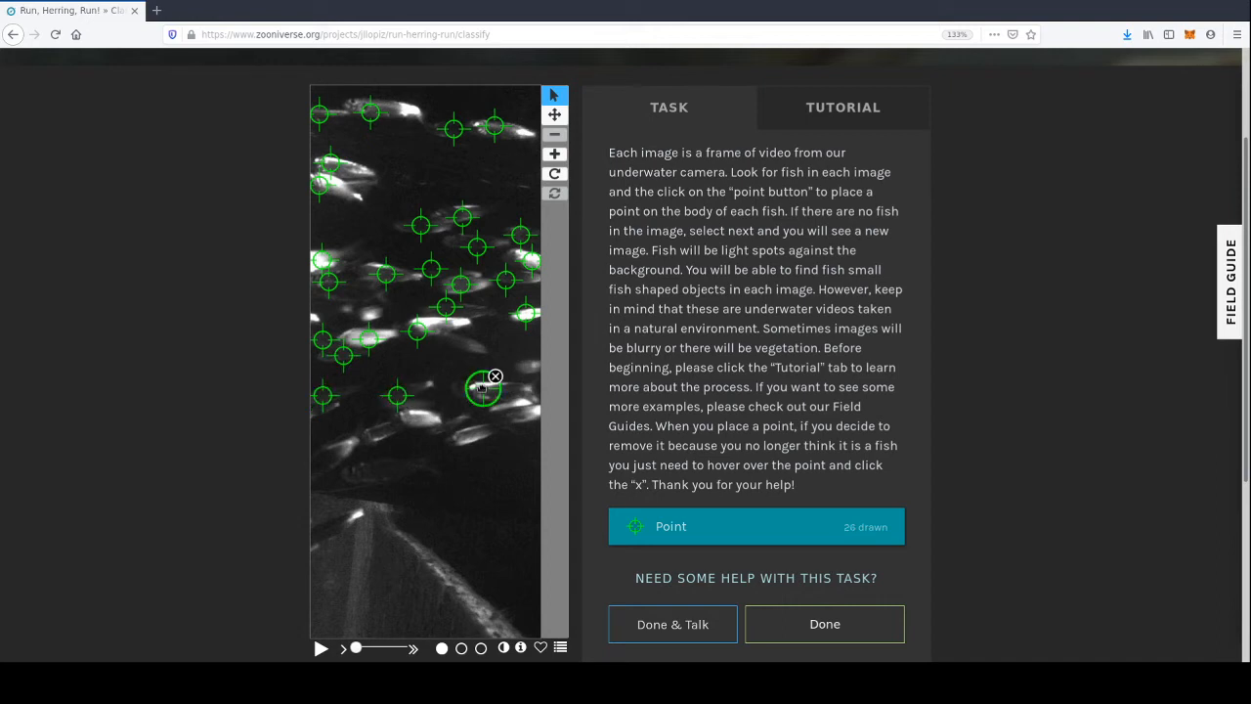
{"action": "left_click", "coordinate": [526, 365]}
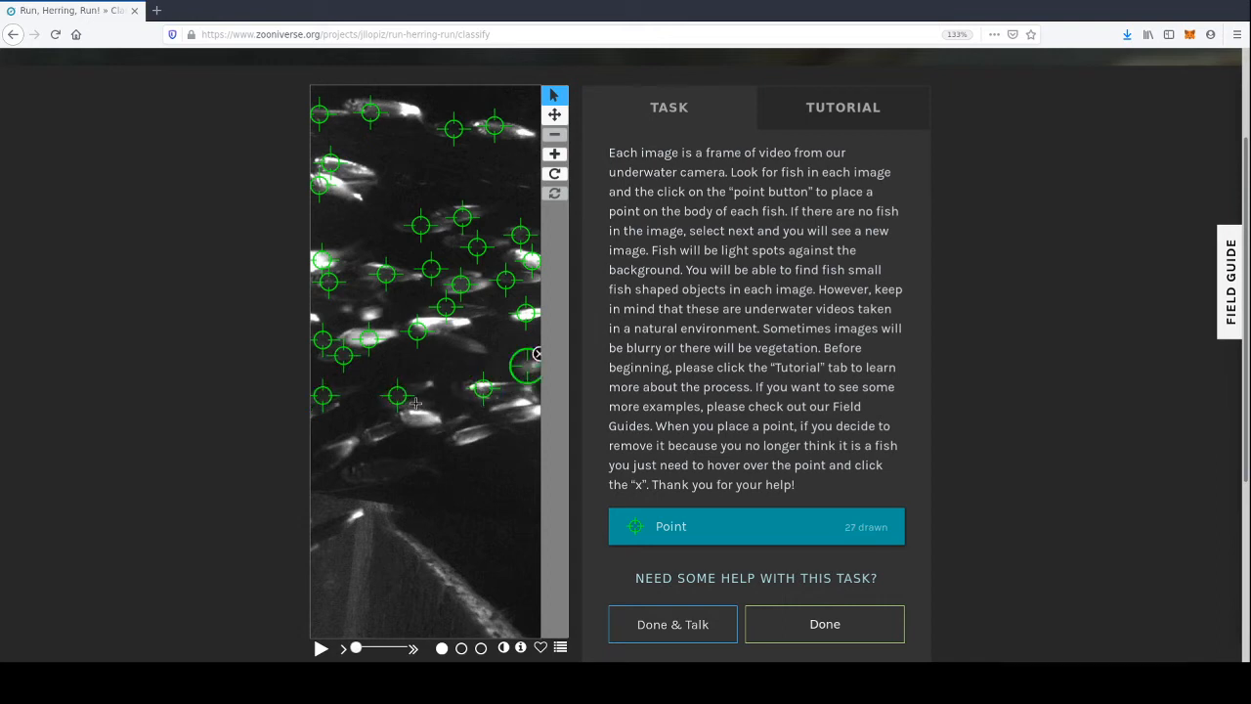
{"action": "left_click", "coordinate": [418, 406]}
{"action": "left_click", "coordinate": [507, 405]}
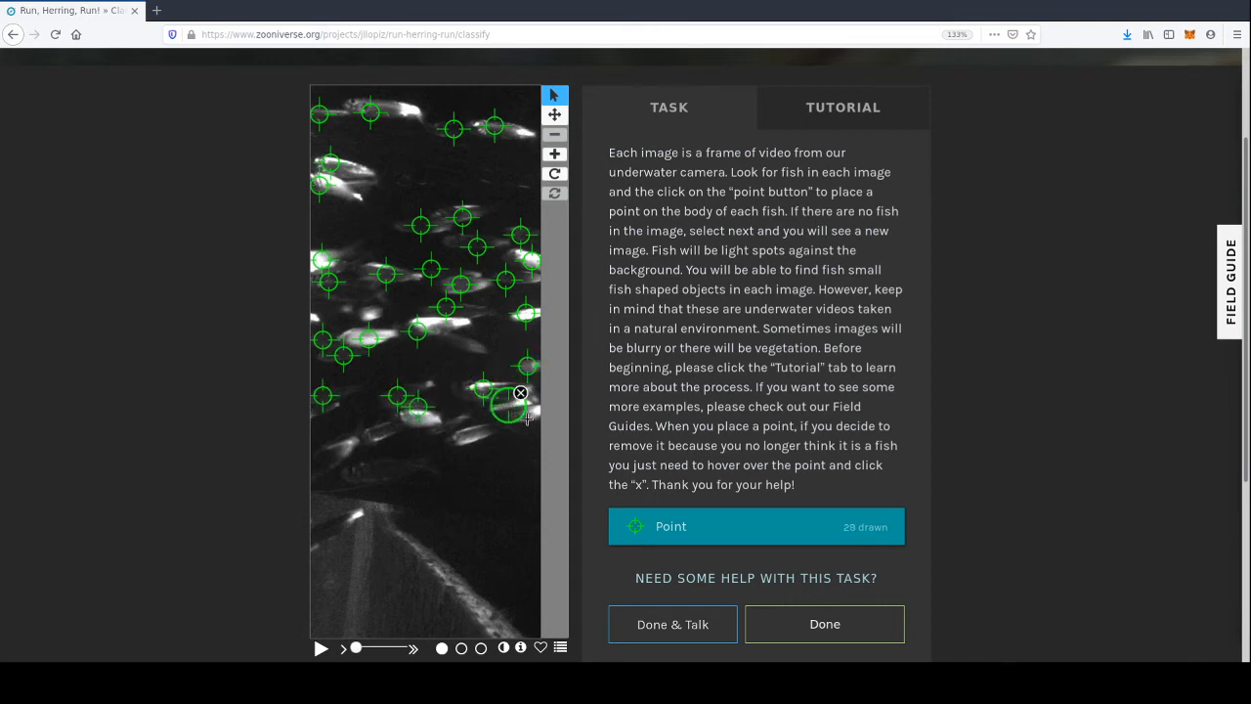
{"action": "left_click", "coordinate": [532, 415]}
- Mark six remaining fish in the lowest group above the structure and submit the classification
{"action": "left_click", "coordinate": [464, 435]}
{"action": "left_click", "coordinate": [435, 432]}
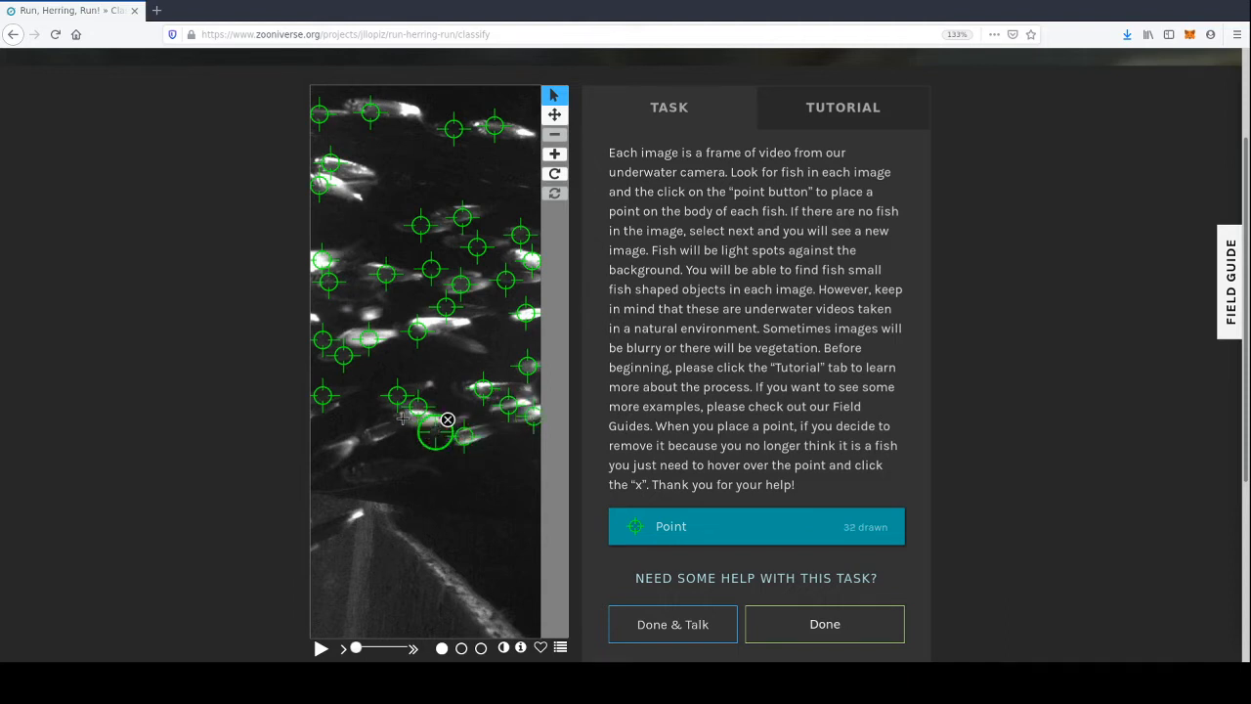
{"action": "left_click", "coordinate": [403, 417]}
{"action": "left_click", "coordinate": [378, 431]}
{"action": "left_click", "coordinate": [327, 461]}
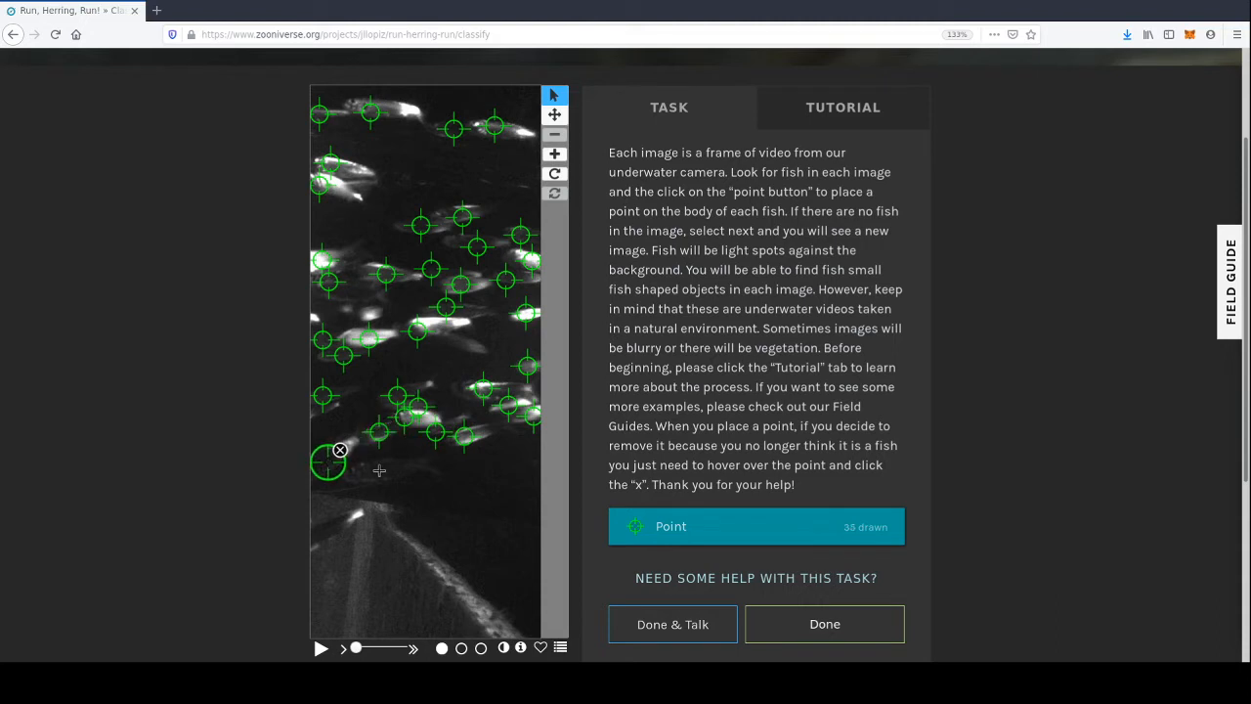
{"action": "left_click", "coordinate": [371, 469]}
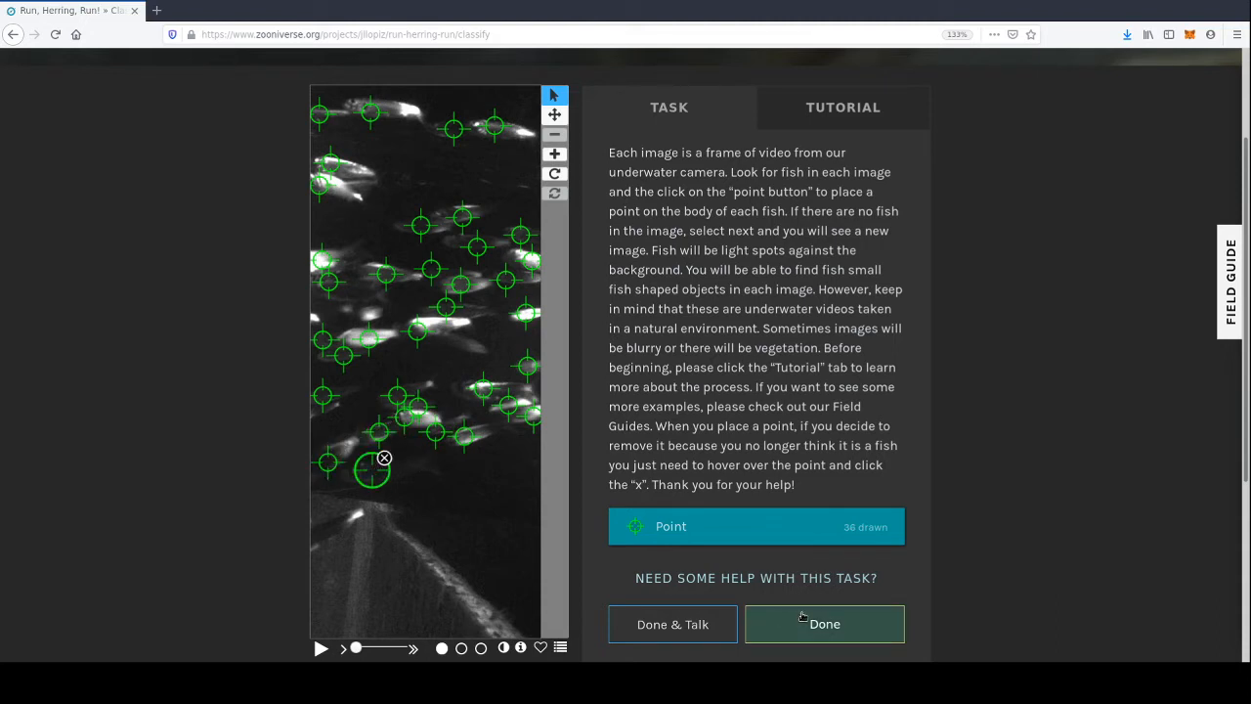
{"action": "left_click", "coordinate": [801, 622]}
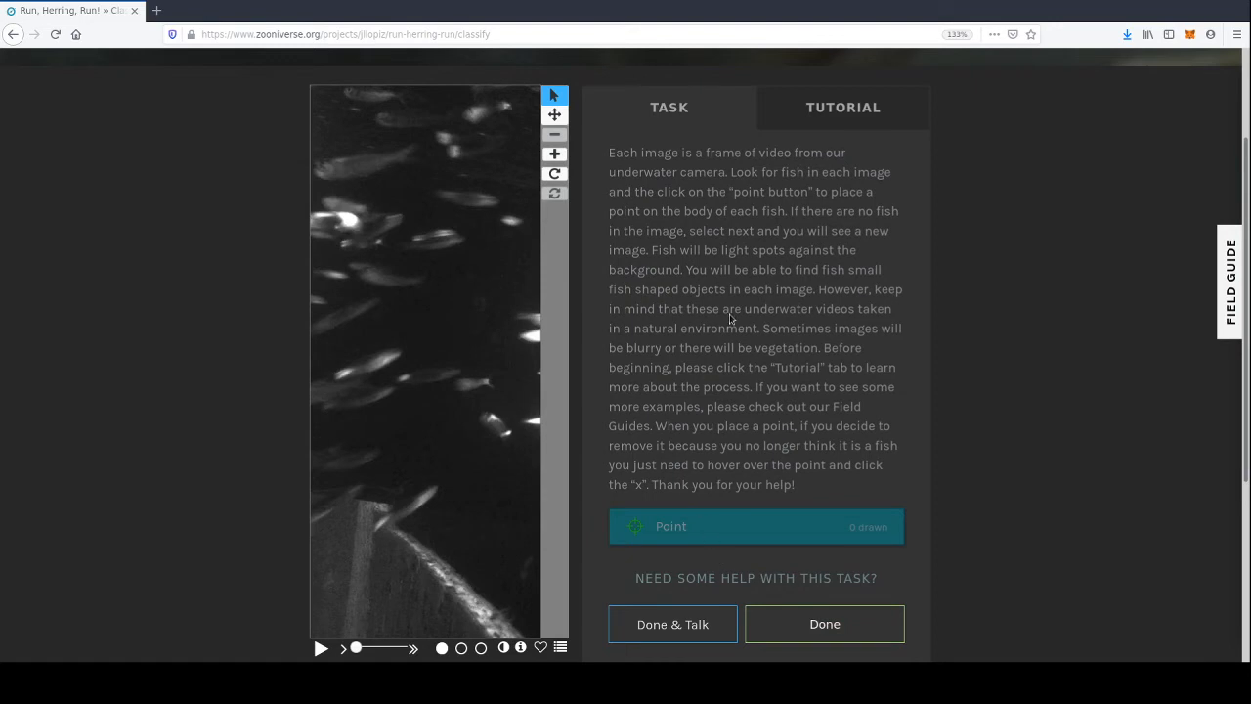
- Browse the list of active Zooniverse projects and open Snapshot Tswalu
{"action": "scroll", "coordinate": [729, 319], "scroll_direction": "up", "scroll_amount": 3}
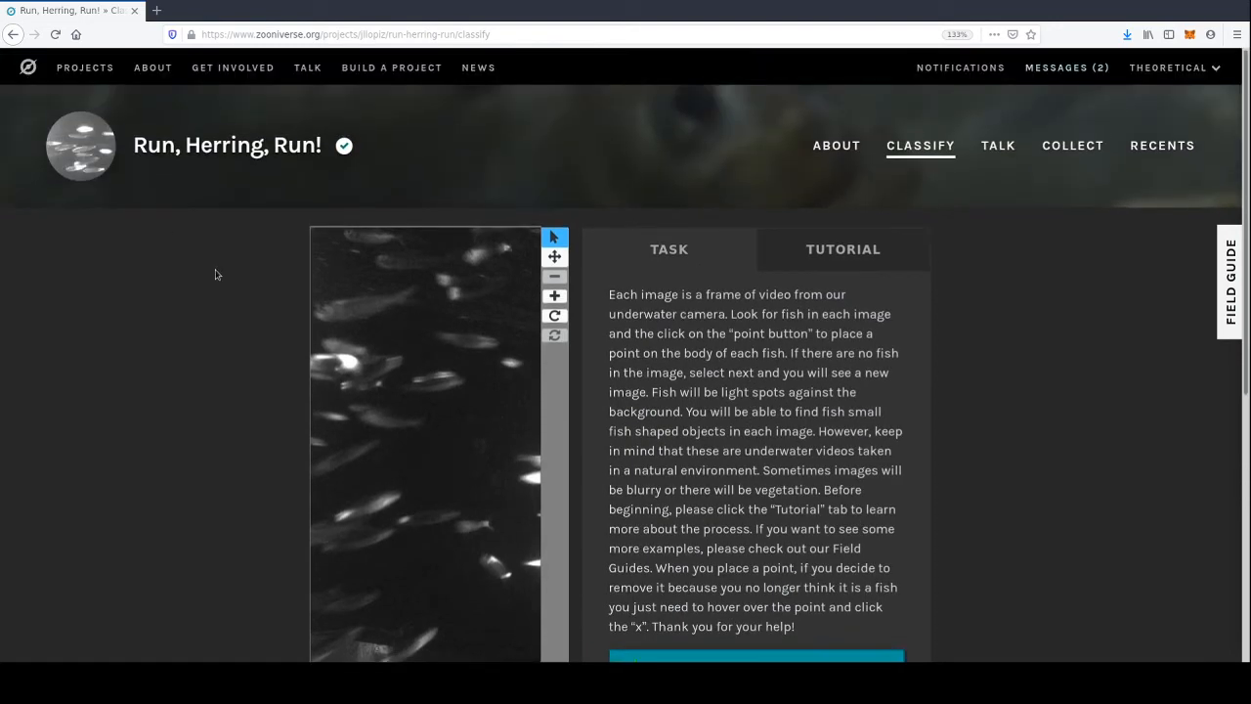
{"action": "left_click", "coordinate": [85, 67]}
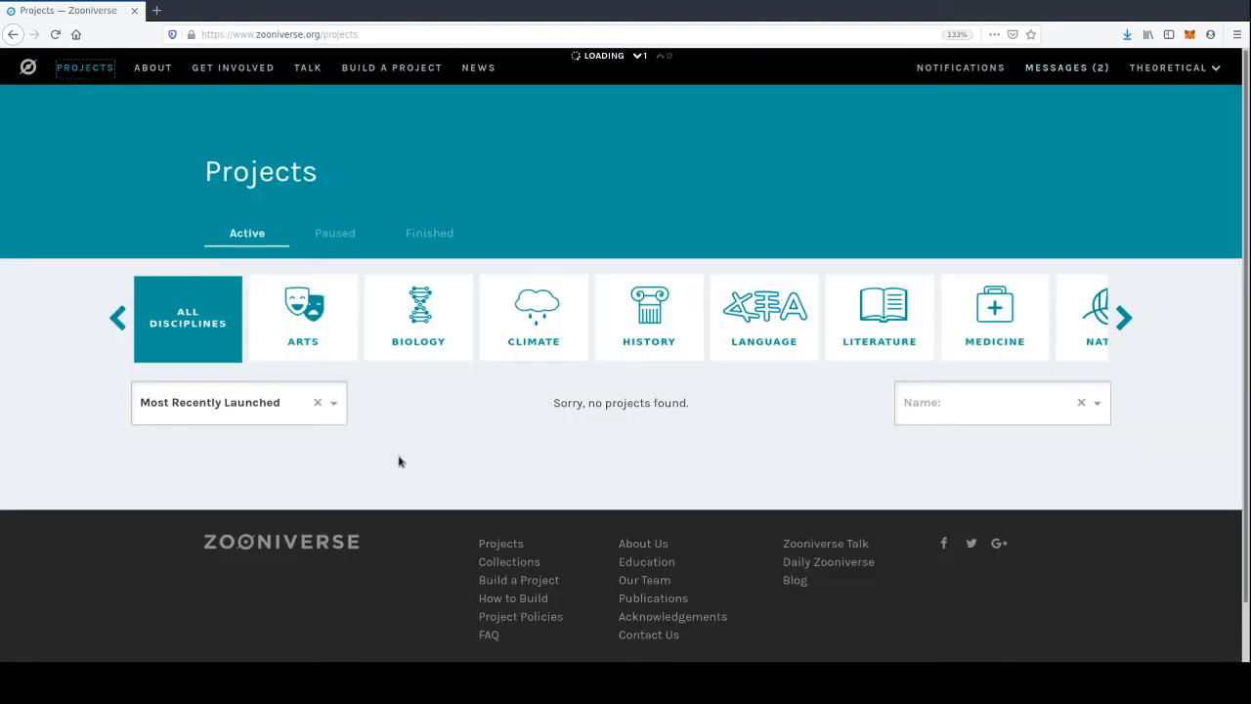
{"action": "scroll", "coordinate": [143, 450], "scroll_direction": "down", "scroll_amount": 5}
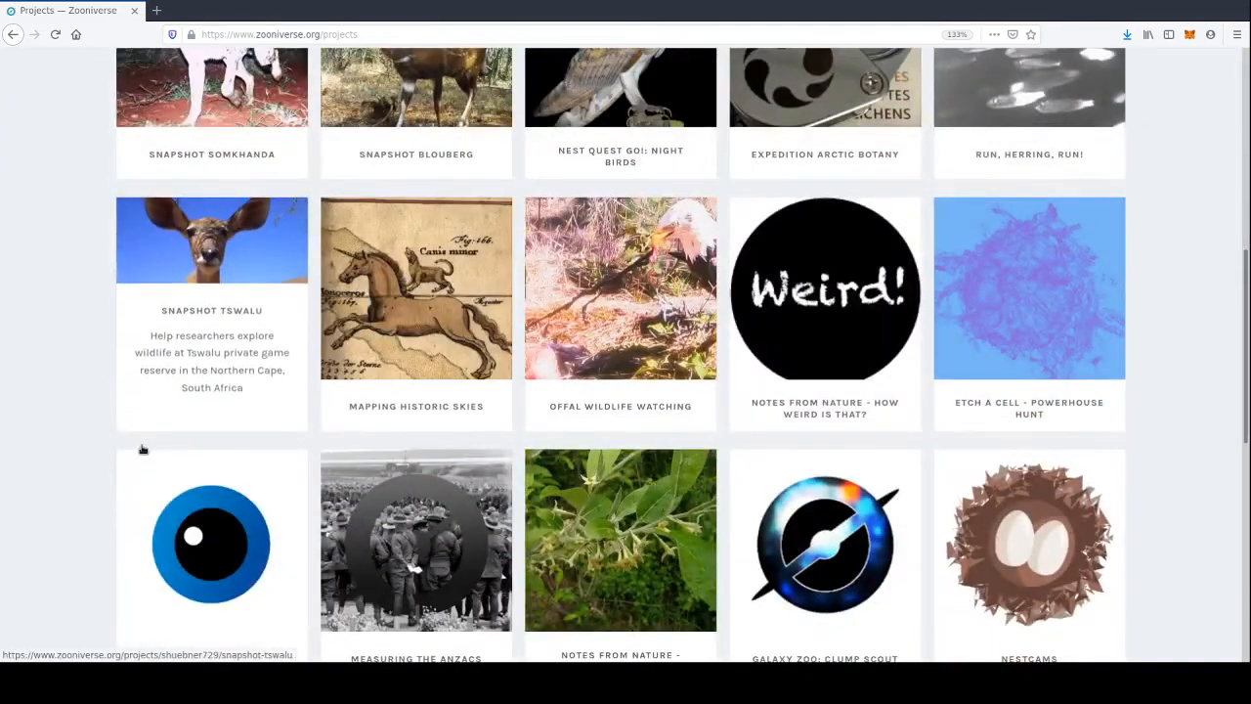
{"action": "scroll", "coordinate": [67, 475], "scroll_direction": "down", "scroll_amount": 2}
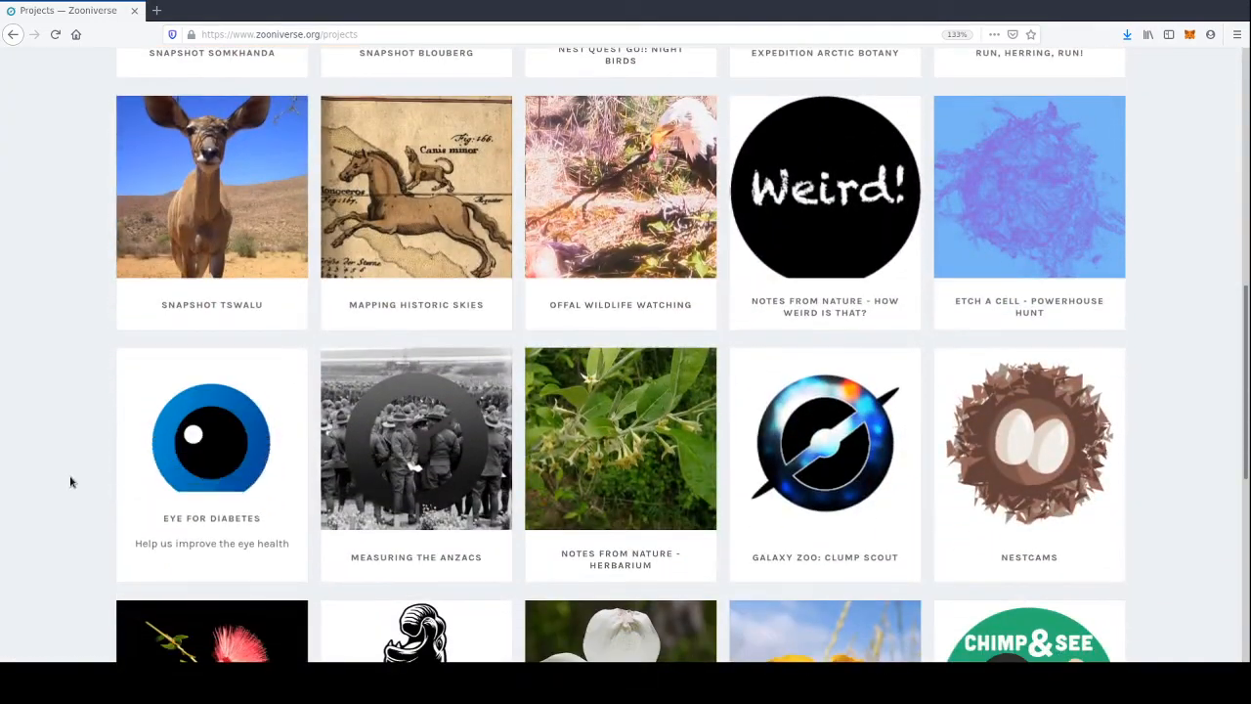
{"action": "scroll", "coordinate": [70, 481], "scroll_direction": "up", "scroll_amount": 1}
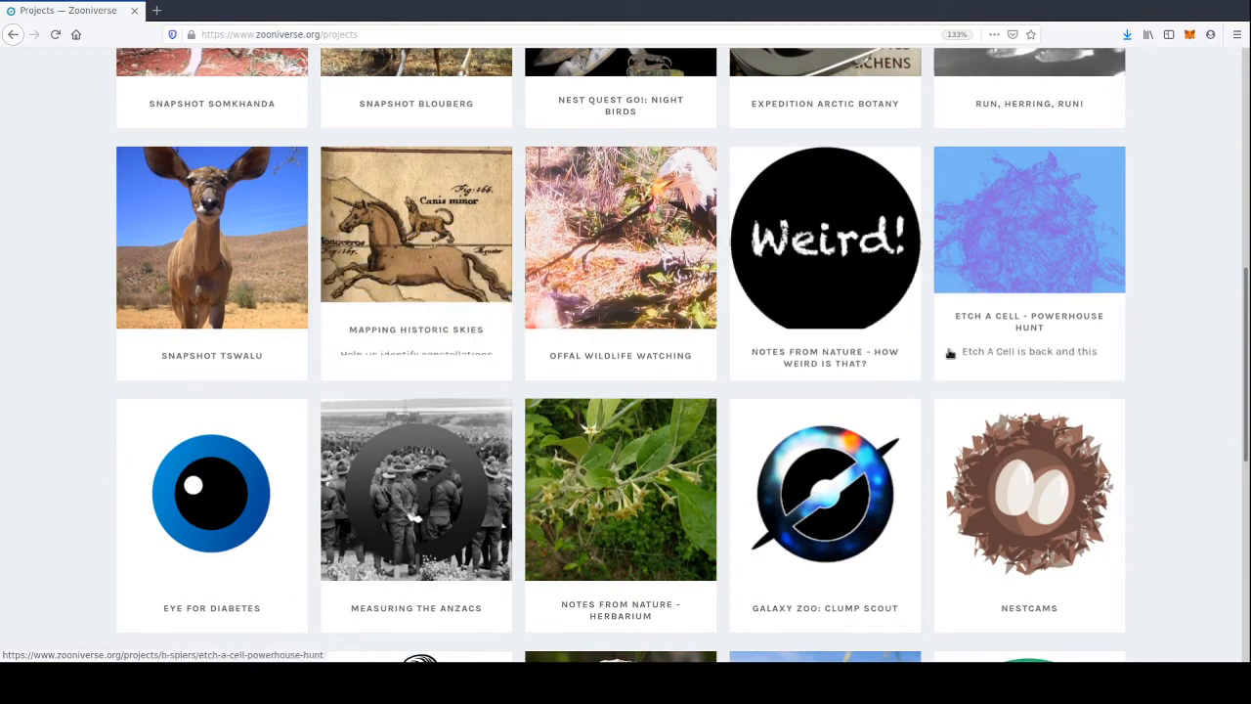
{"action": "scroll", "coordinate": [1150, 581], "scroll_direction": "down", "scroll_amount": 4}
{"action": "scroll", "coordinate": [1225, 576], "scroll_direction": "up", "scroll_amount": 2}
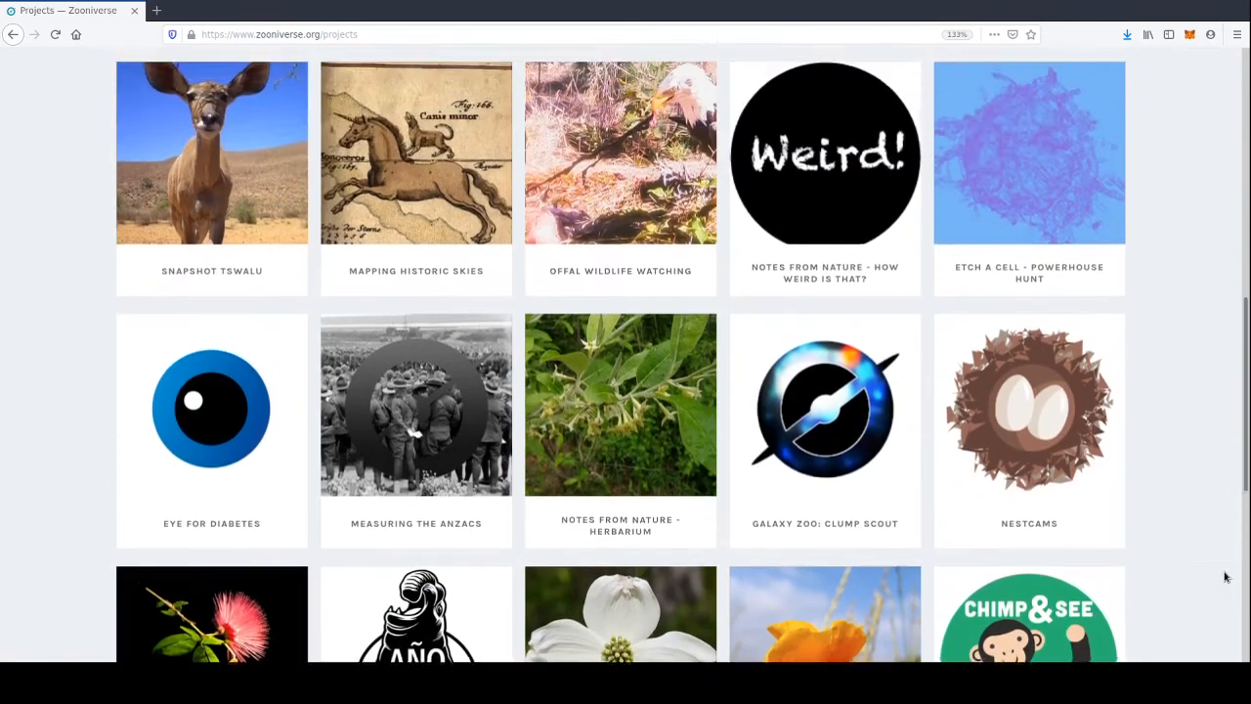
{"action": "scroll", "coordinate": [1225, 576], "scroll_direction": "up", "scroll_amount": 8}
{"action": "scroll", "coordinate": [1221, 578], "scroll_direction": "down", "scroll_amount": 3}
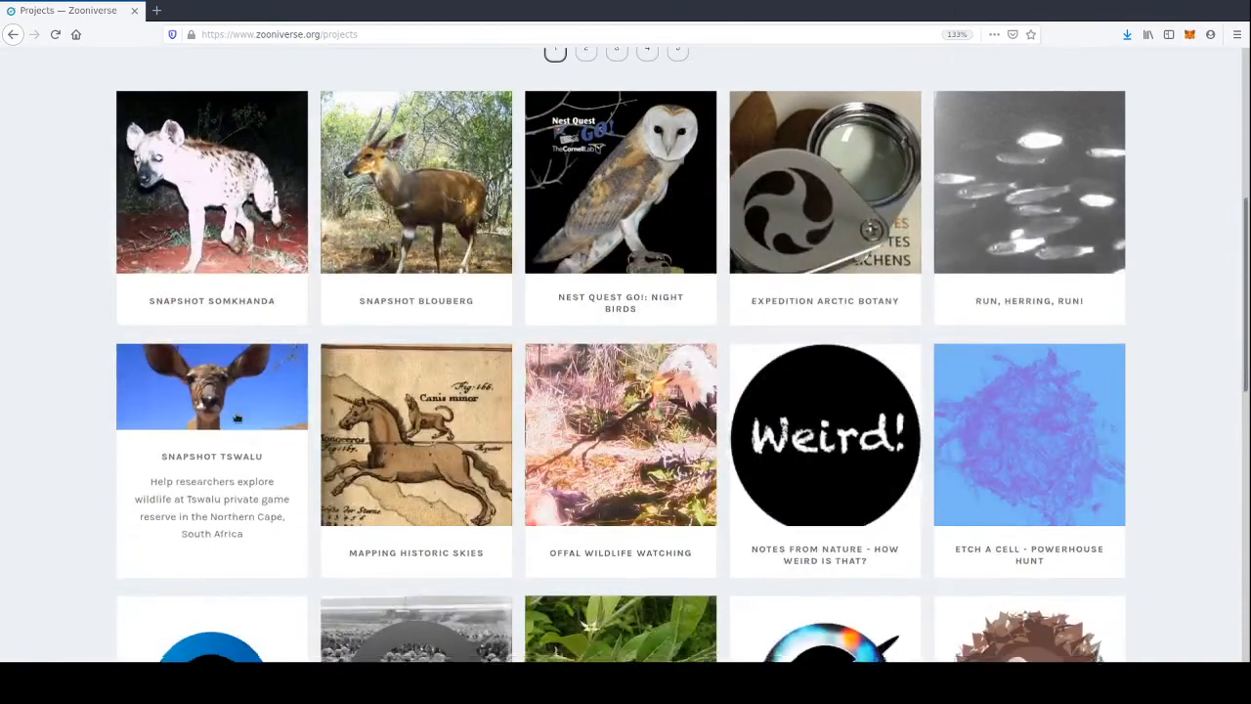
{"action": "scroll", "coordinate": [237, 418], "scroll_direction": "down", "scroll_amount": 3}
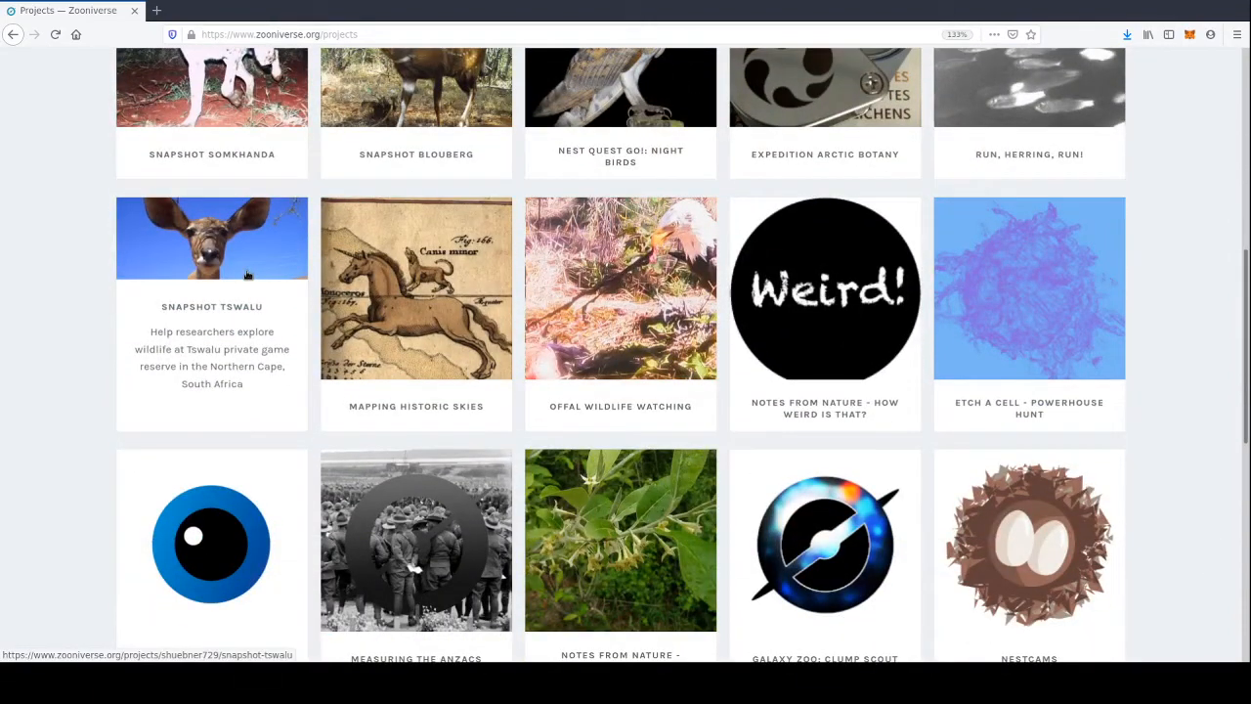
{"action": "left_click", "coordinate": [247, 277]}
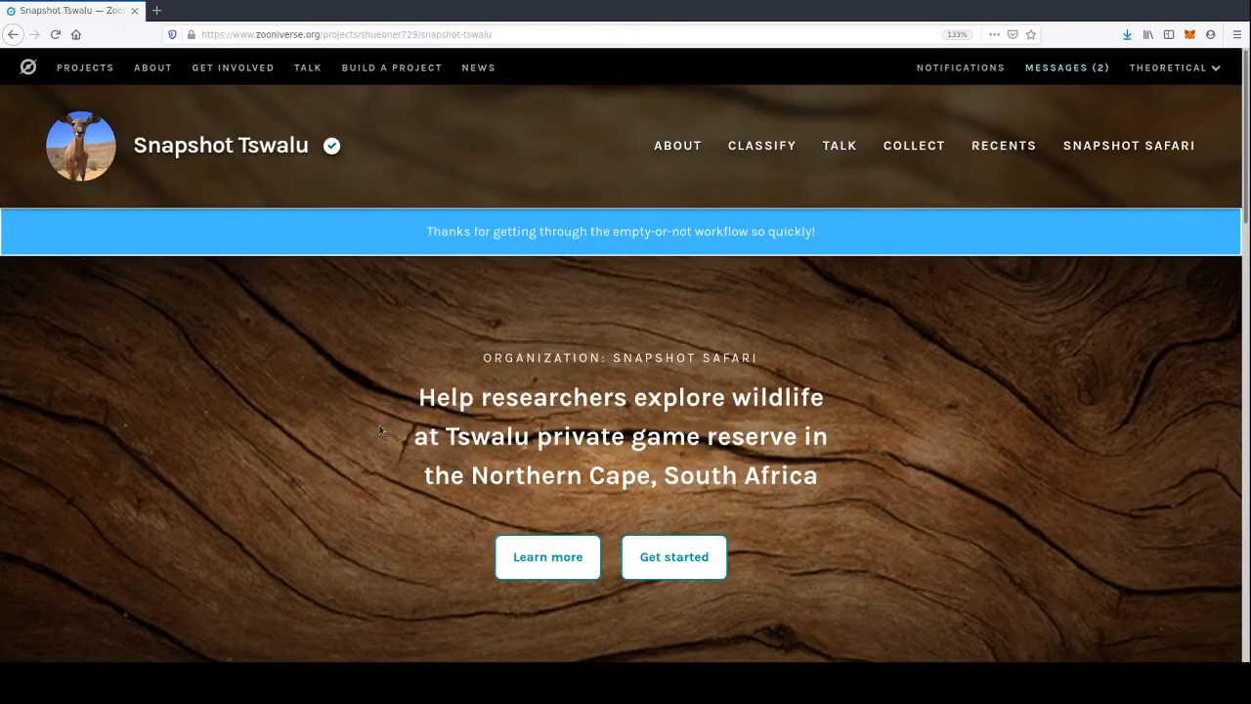
- Start classifying in Snapshot Tswalu and dismiss the welcome tutorial
{"action": "scroll", "coordinate": [380, 429], "scroll_direction": "down", "scroll_amount": 5}
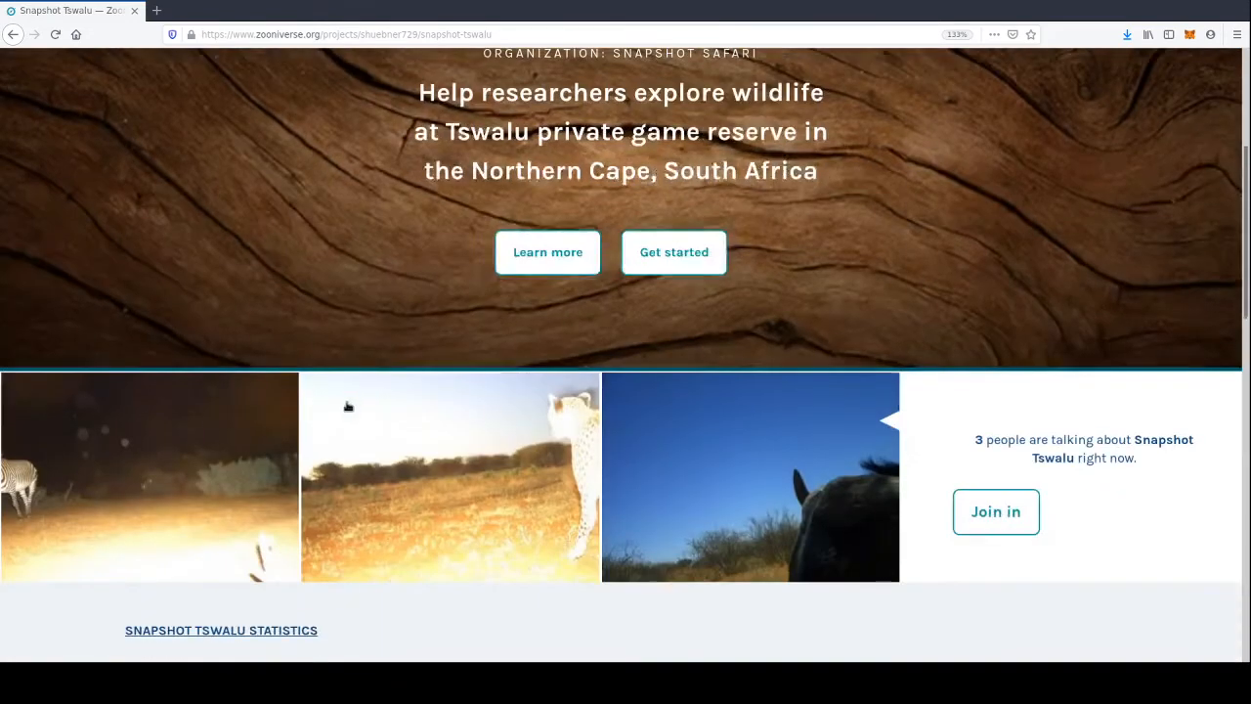
{"action": "left_click", "coordinate": [683, 251]}
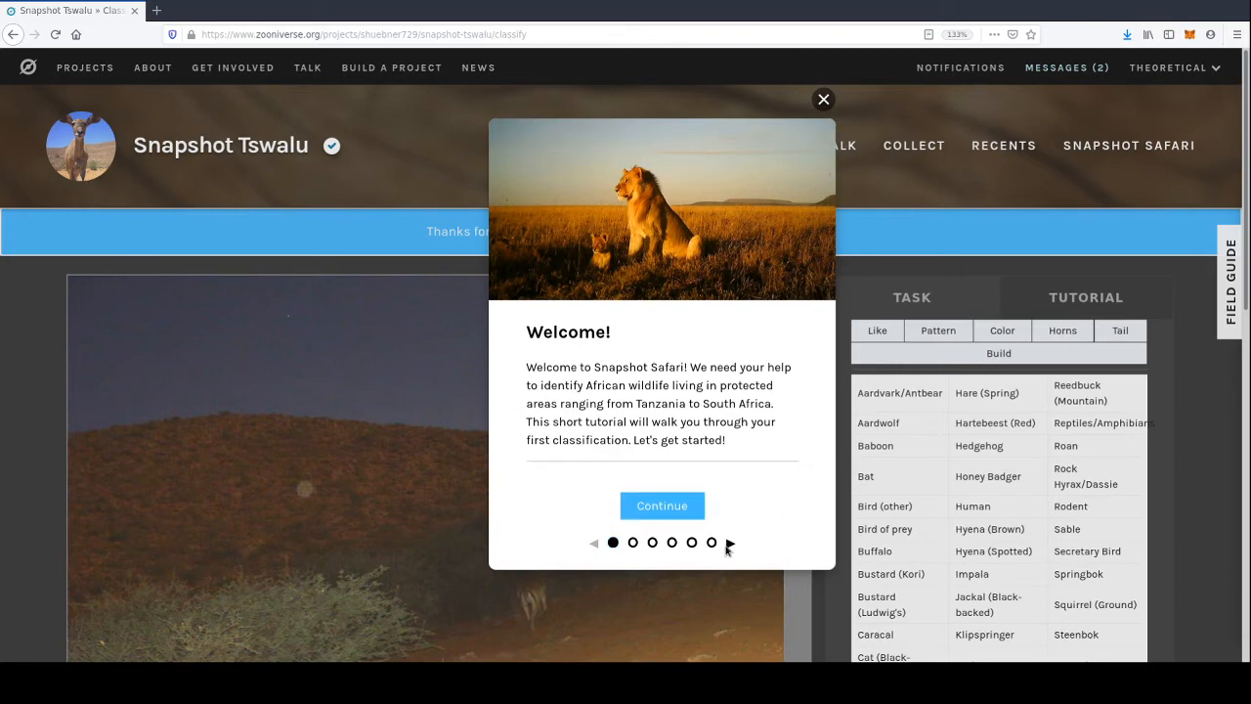
{"action": "left_click", "coordinate": [824, 99]}
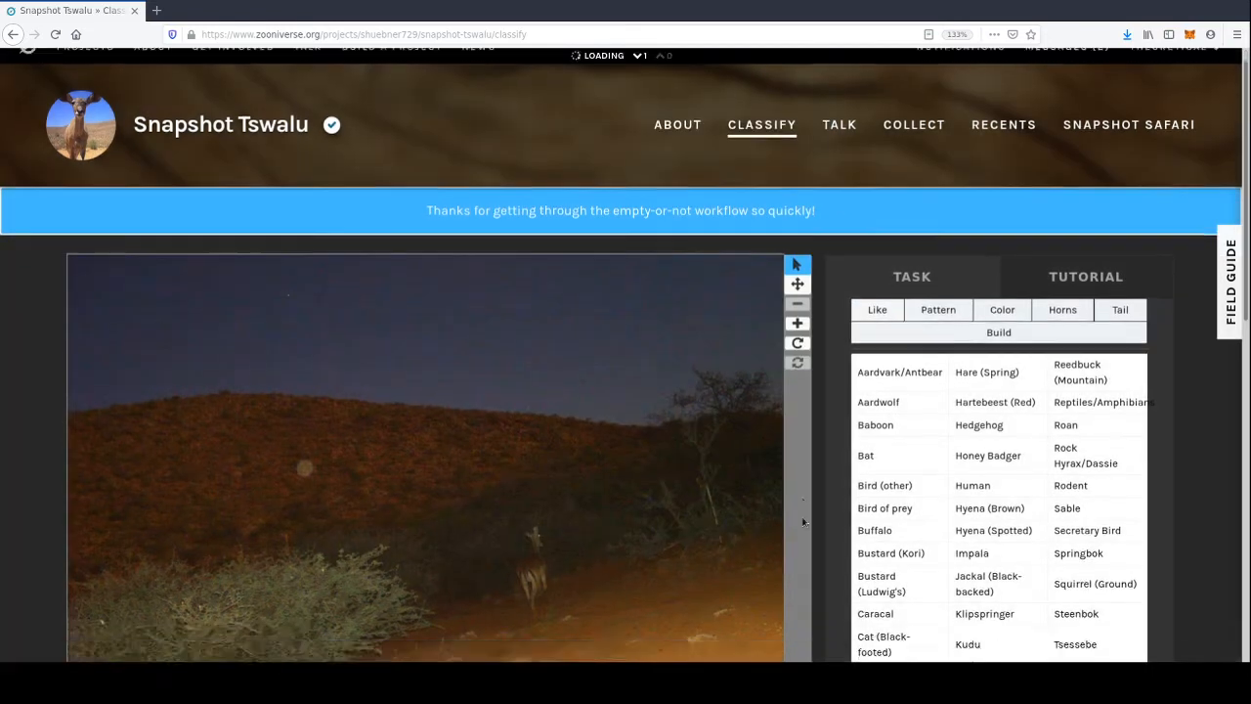
- Filter the species list to antelope/deer with a solid pattern and tan/yellow color
{"action": "scroll", "coordinate": [802, 522], "scroll_direction": "down", "scroll_amount": 3}
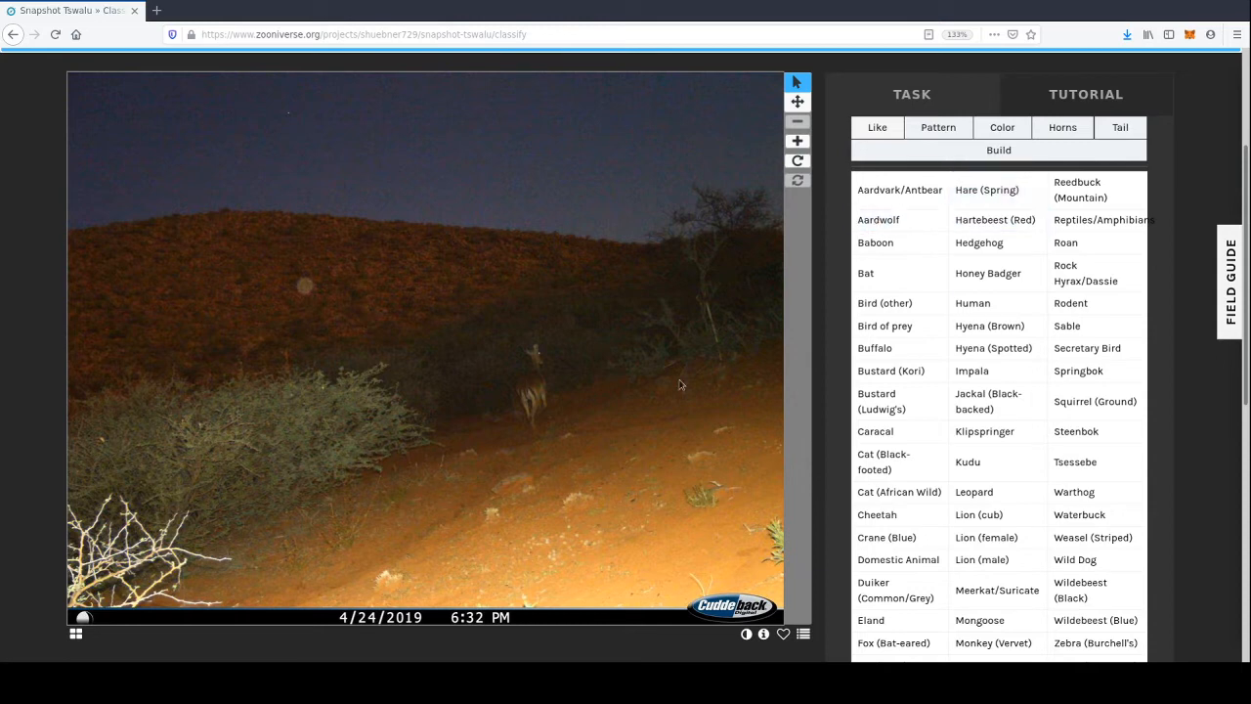
{"action": "left_click", "coordinate": [889, 131]}
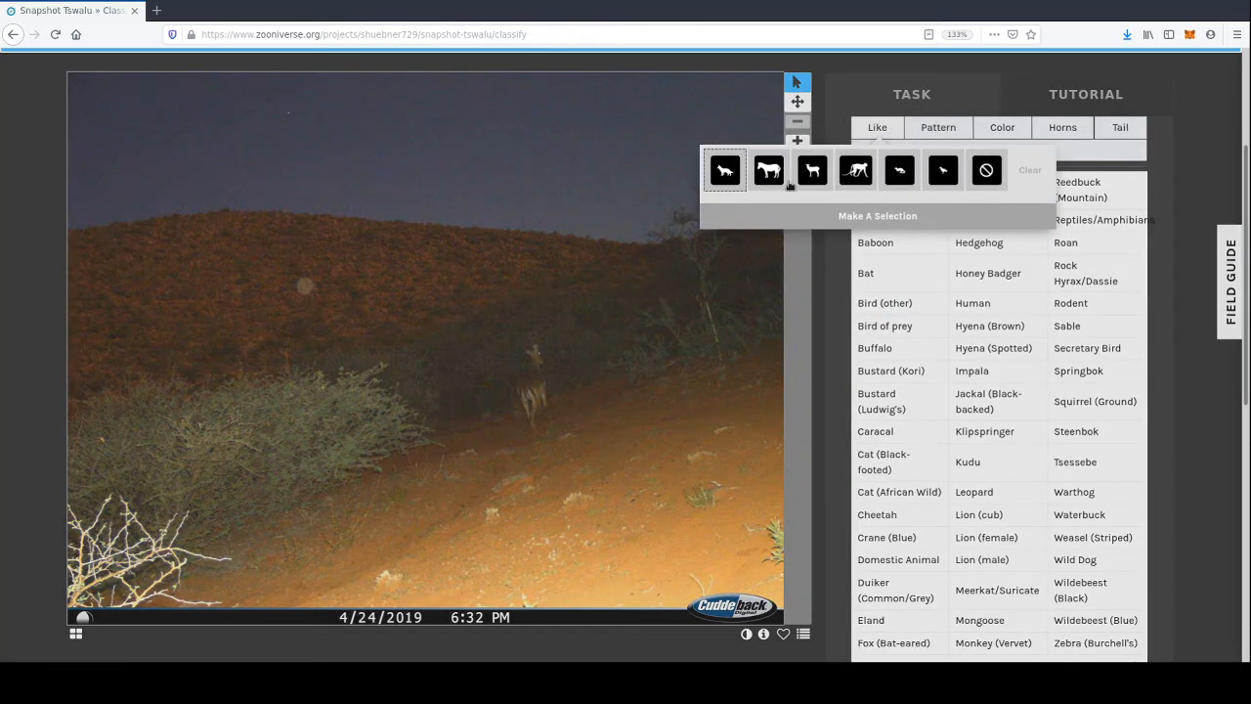
{"action": "left_click", "coordinate": [810, 179]}
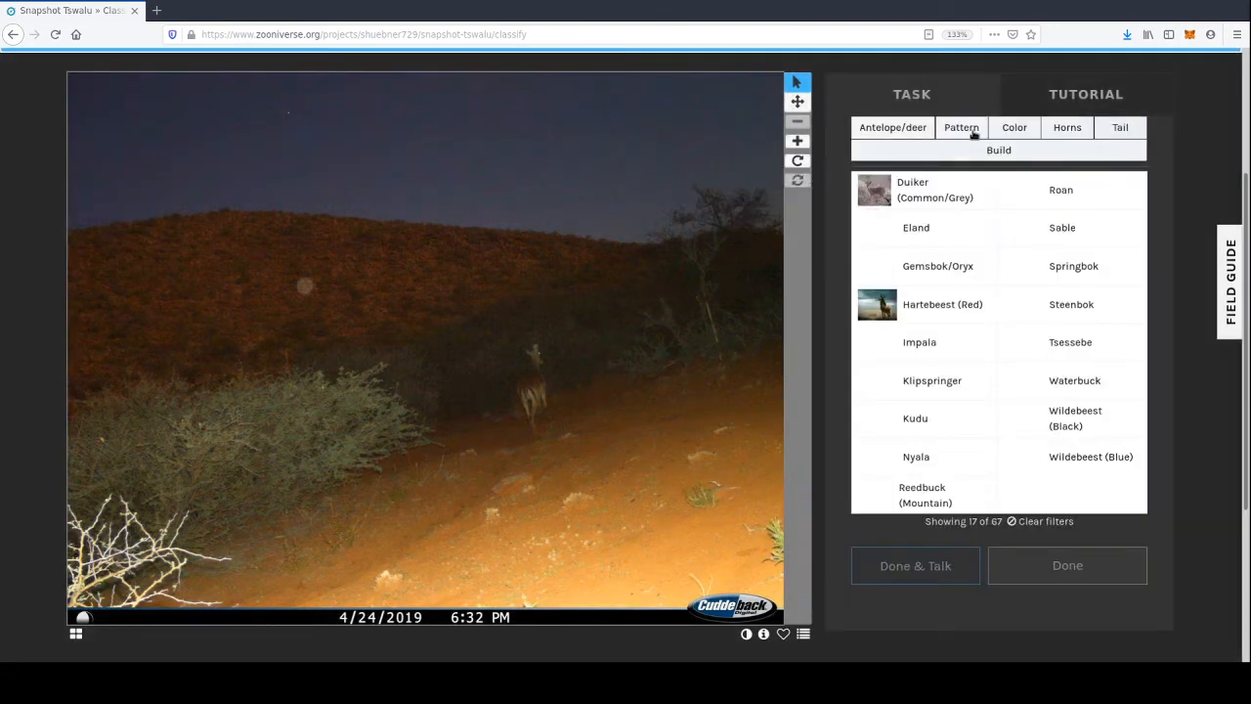
{"action": "left_click", "coordinate": [971, 131]}
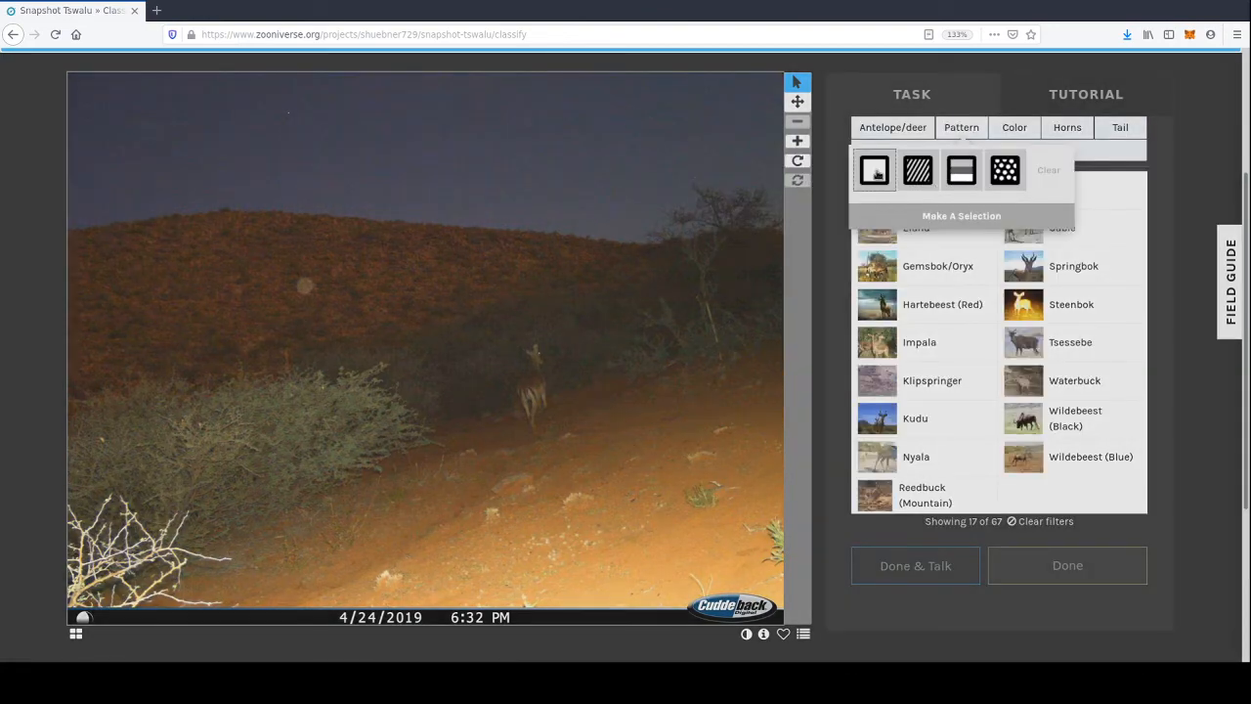
{"action": "left_click", "coordinate": [876, 174]}
{"action": "left_click", "coordinate": [1013, 127]}
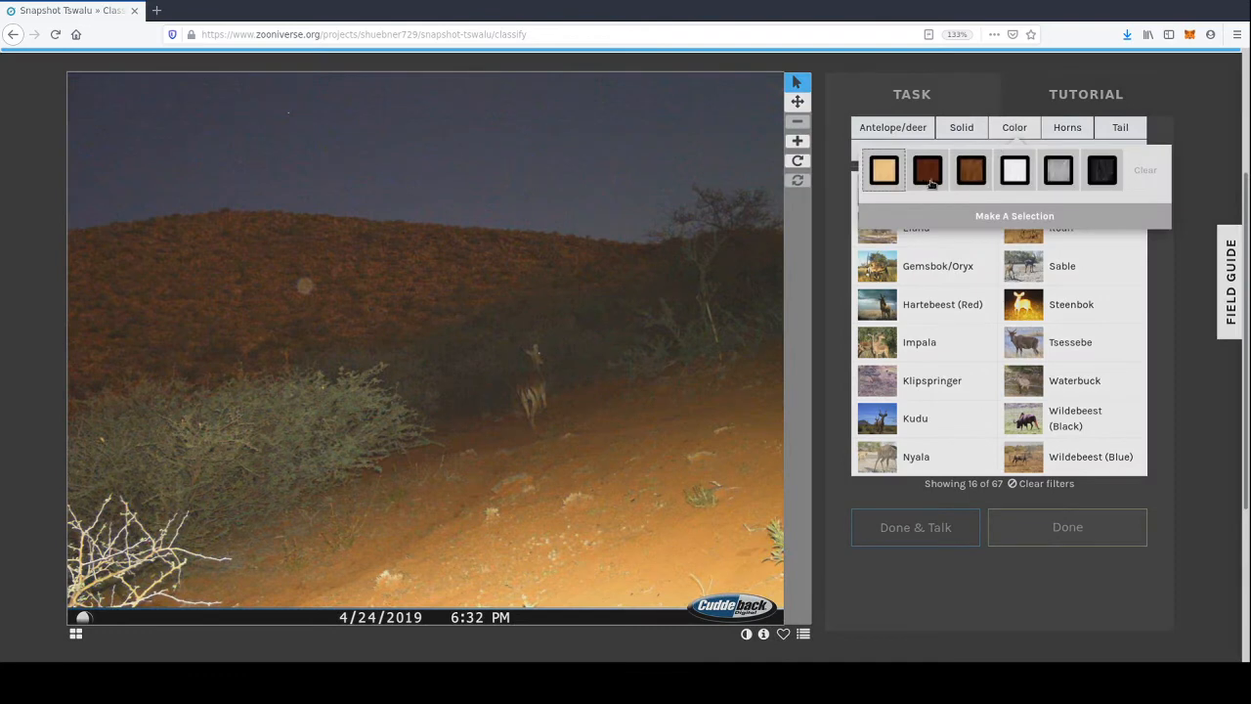
{"action": "left_click", "coordinate": [889, 180]}
- Try the Long, Tufted and Short tail filters in turn on the species list
{"action": "left_click", "coordinate": [1072, 137]}
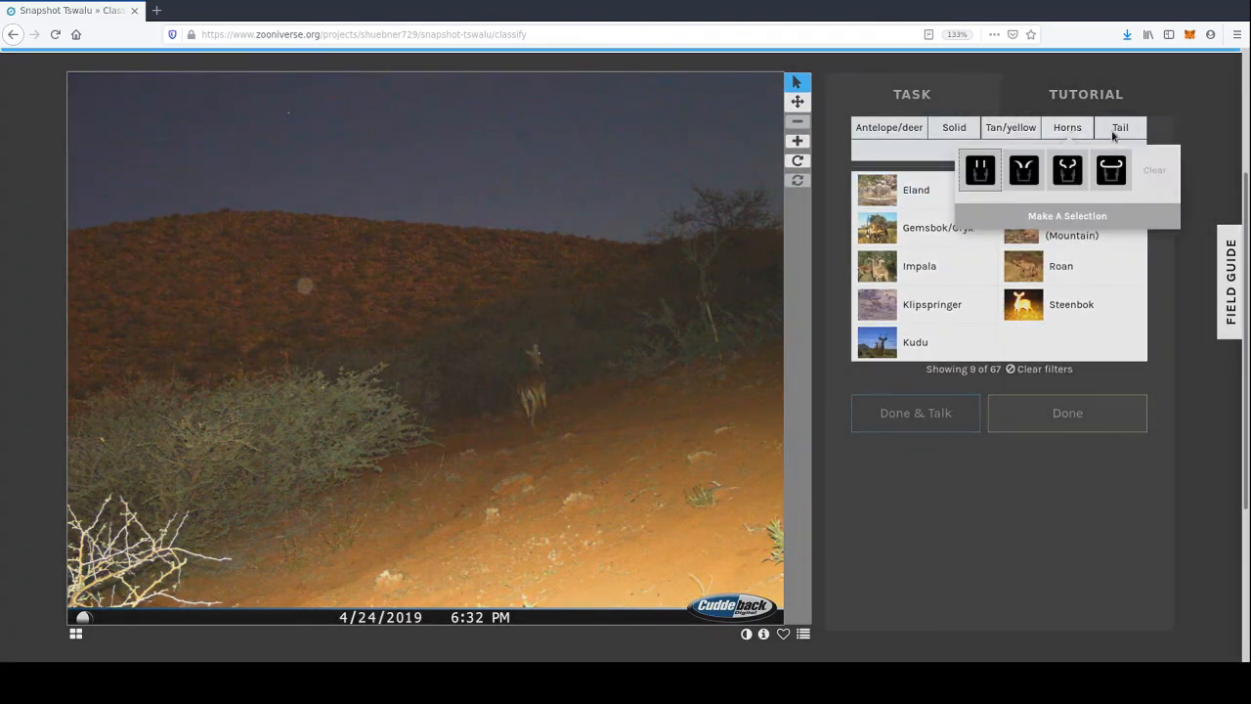
{"action": "left_click", "coordinate": [1115, 133]}
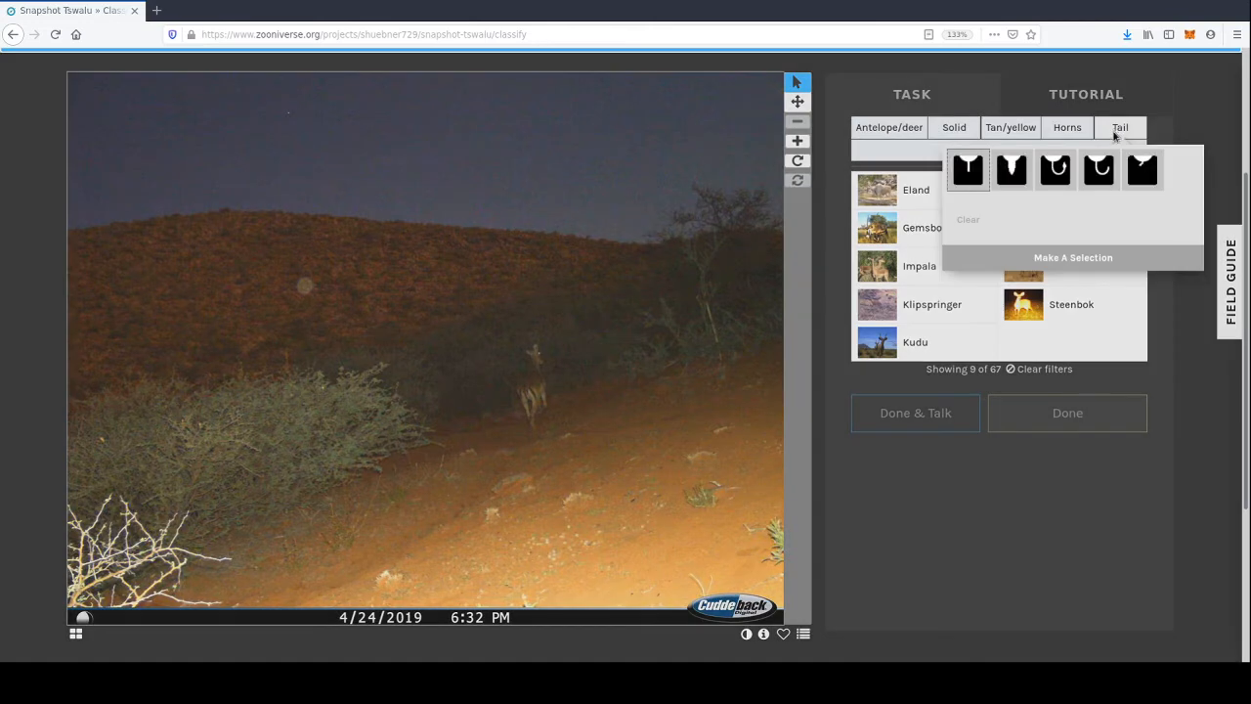
{"action": "left_click", "coordinate": [1100, 174]}
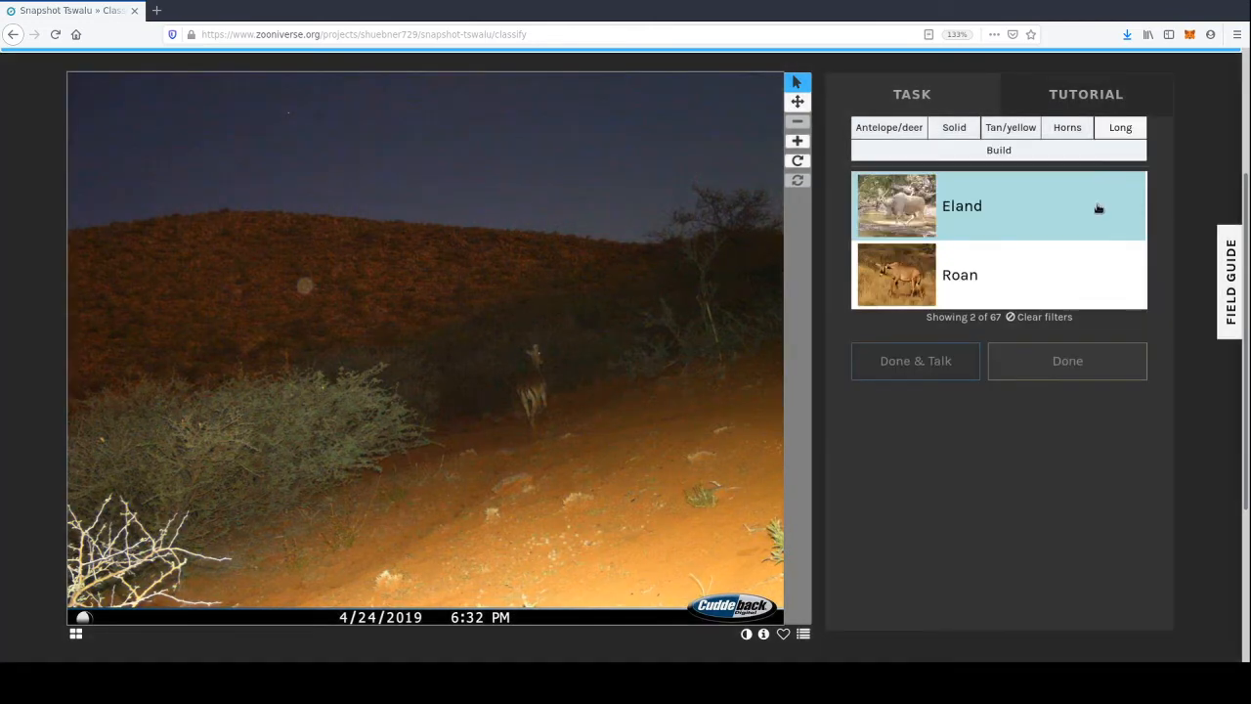
{"action": "left_click", "coordinate": [1120, 128]}
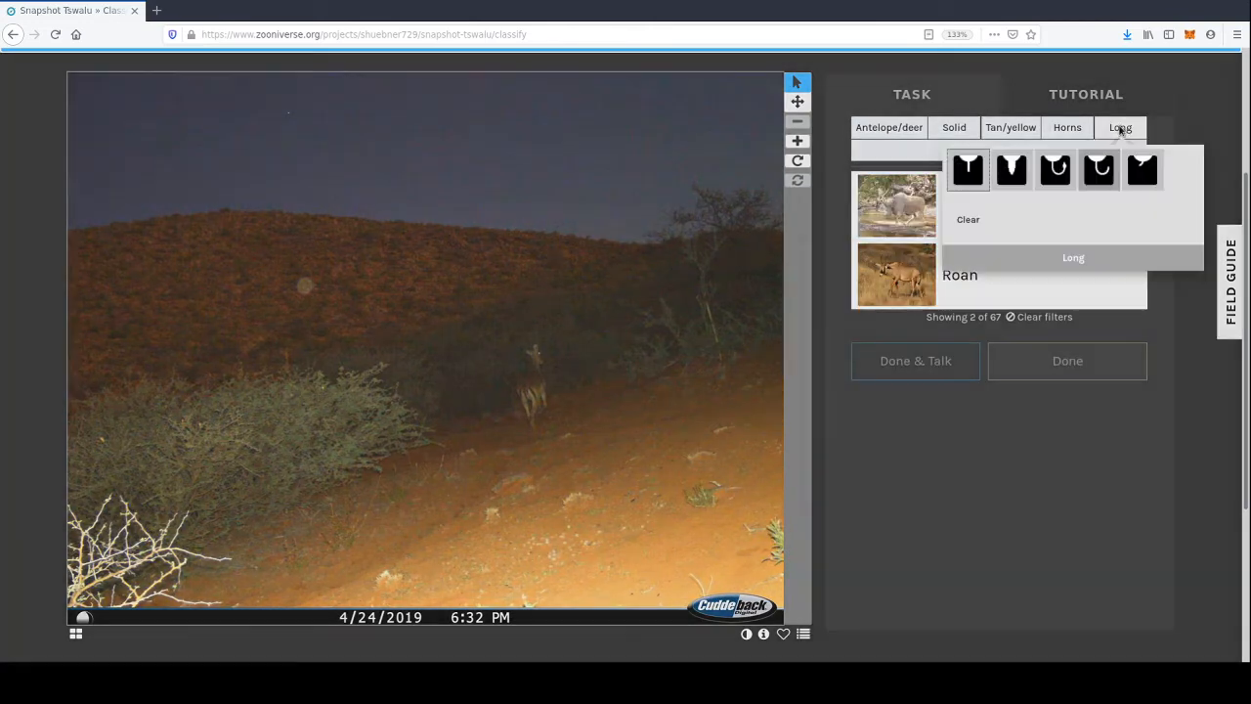
{"action": "left_click", "coordinate": [1056, 177]}
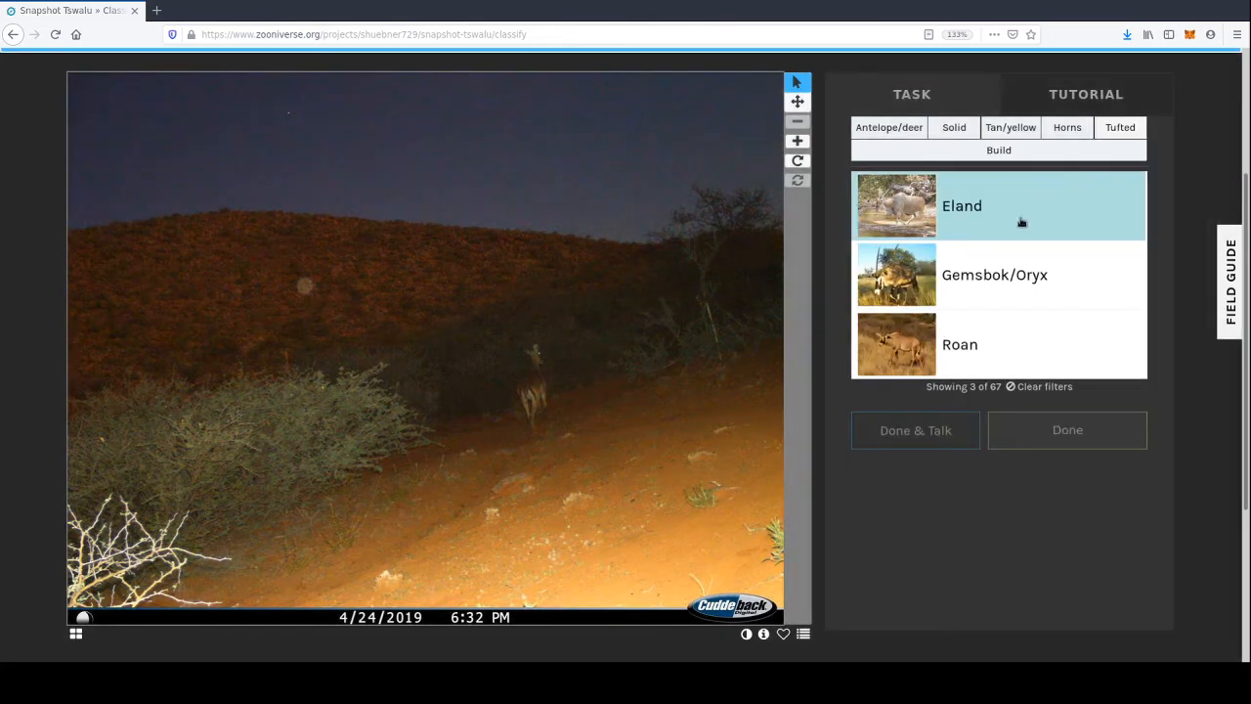
{"action": "left_click", "coordinate": [1126, 129]}
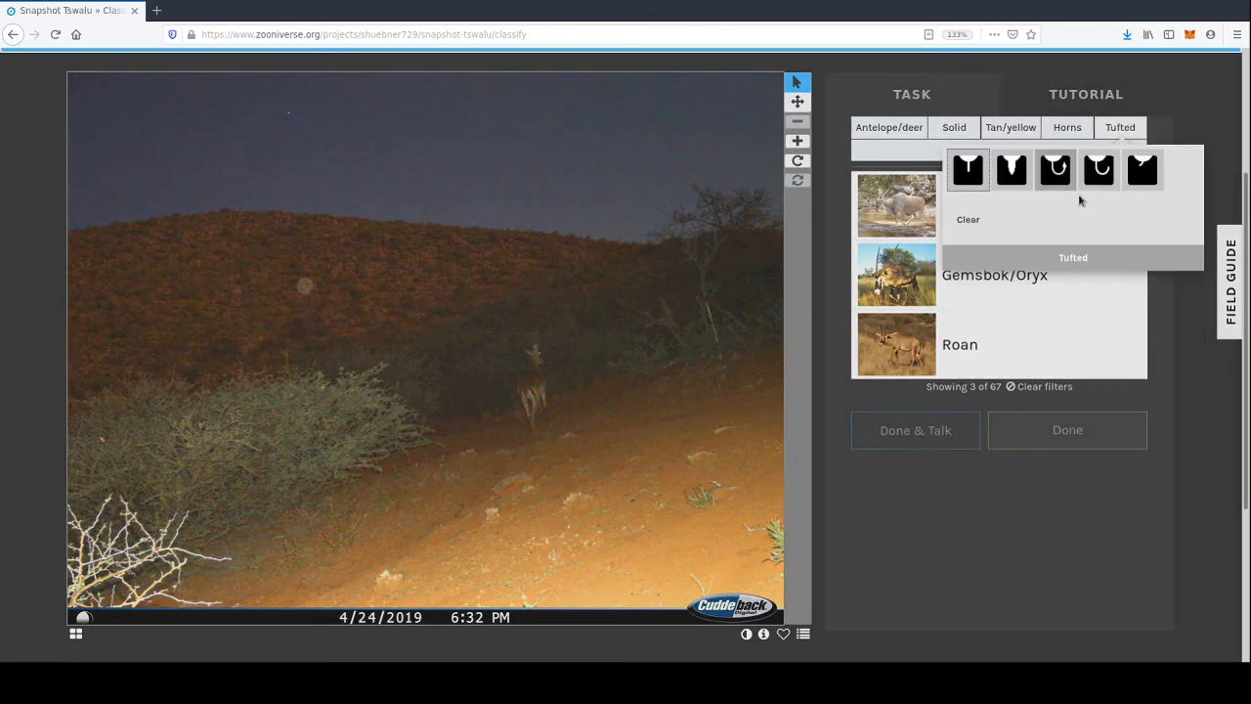
{"action": "left_click", "coordinate": [1156, 176]}
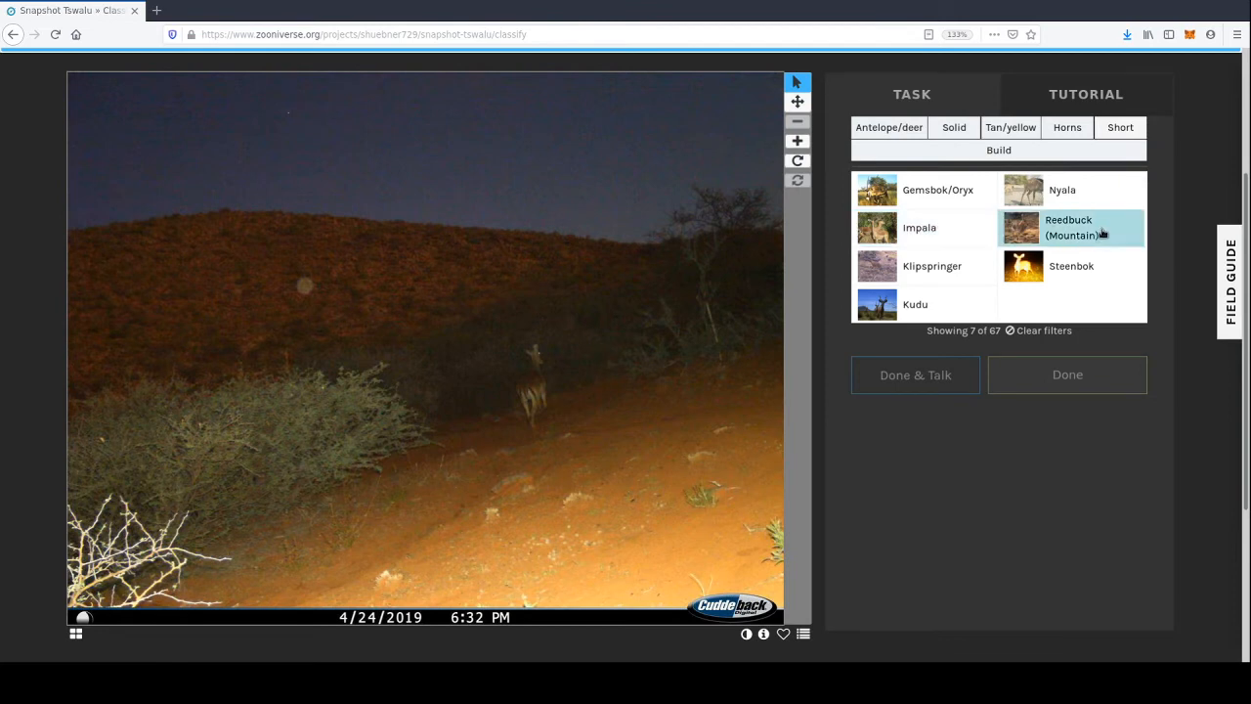
- Read the Nyala description and its classification questions, and cancel without identifying the animal
{"action": "left_click", "coordinate": [1087, 200]}
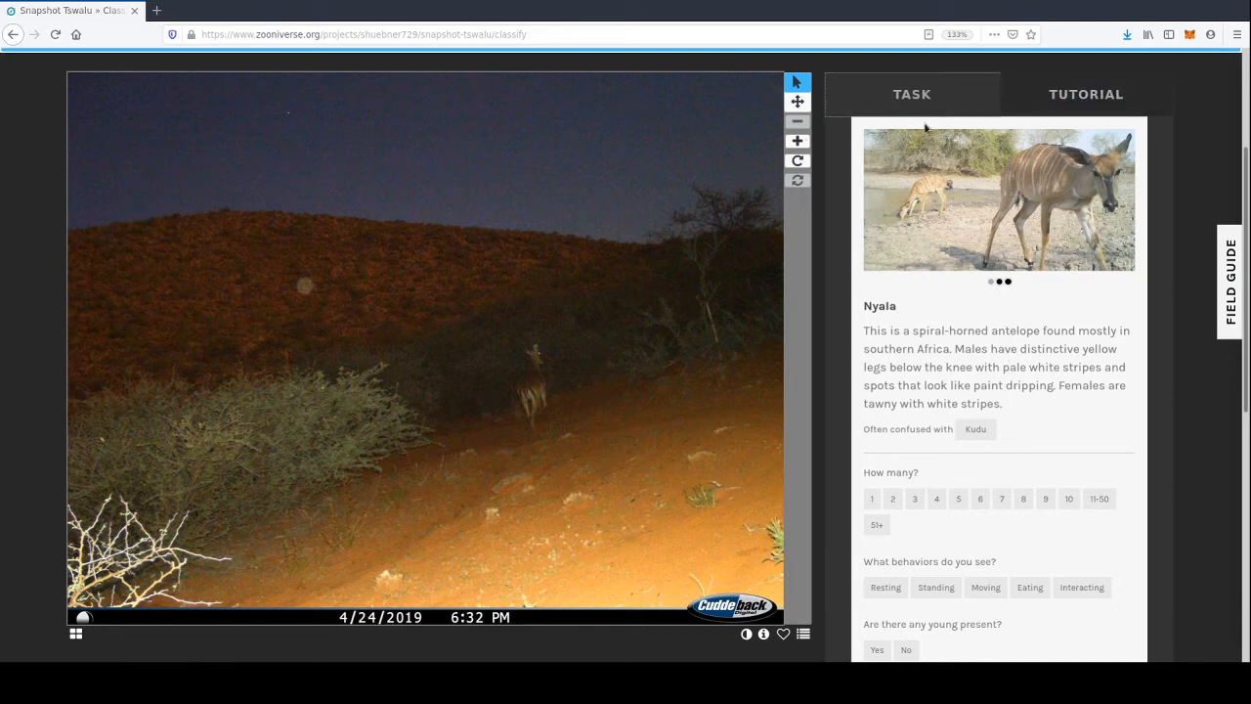
{"action": "scroll", "coordinate": [918, 486], "scroll_direction": "down", "scroll_amount": 5}
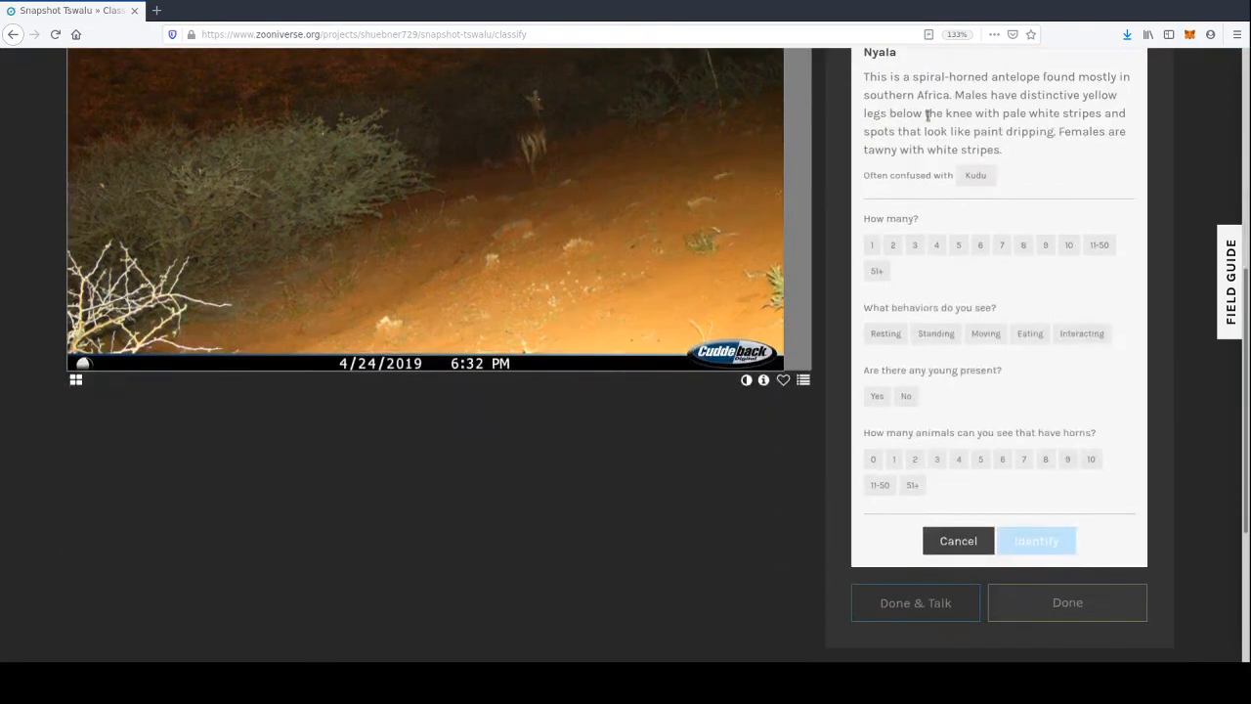
{"action": "left_click", "coordinate": [960, 542]}
{"action": "scroll", "coordinate": [1050, 409], "scroll_direction": "up", "scroll_amount": 3}
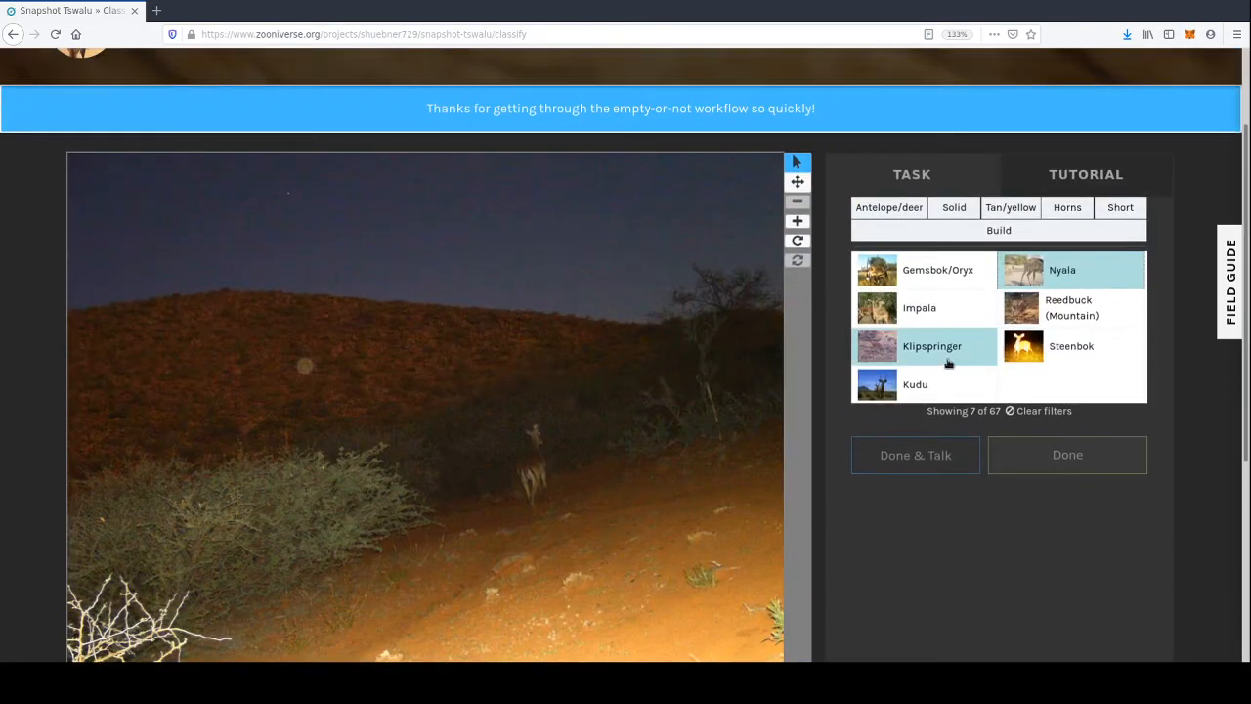
- Examine the Impala description and its comparison with Reedbuck (Mountain), and cancel without identifying the animal
{"action": "left_click", "coordinate": [926, 305]}
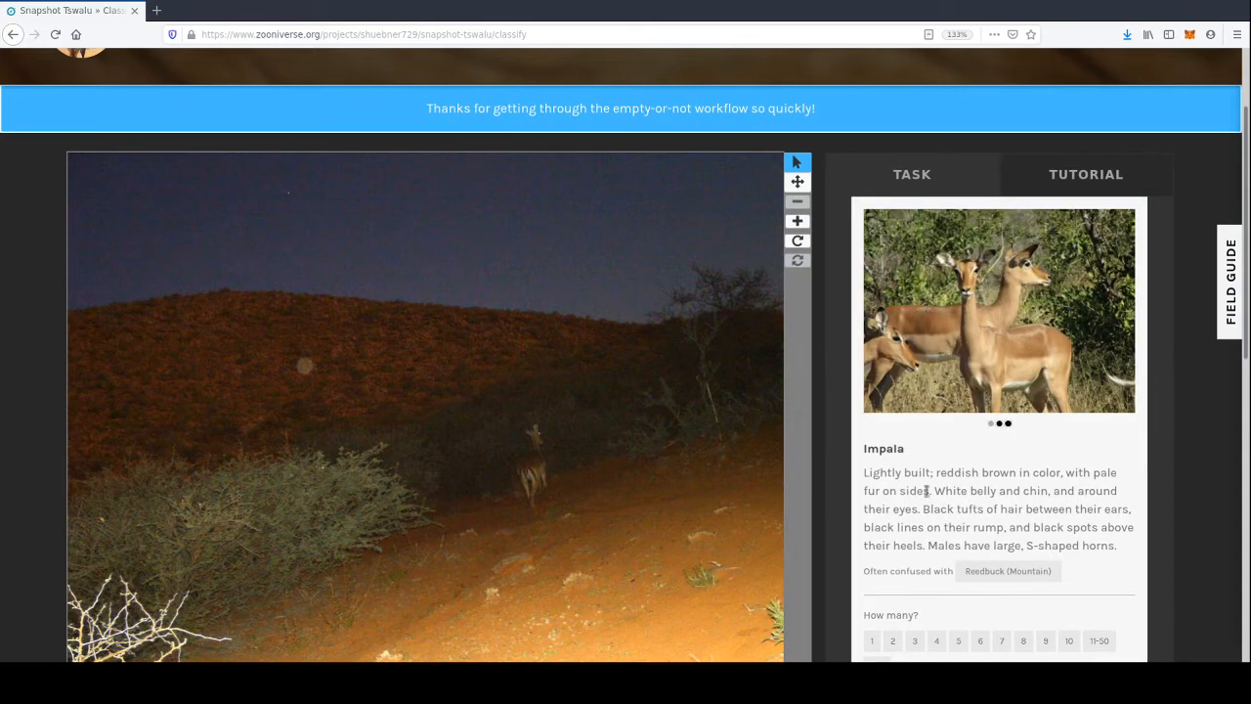
{"action": "scroll", "coordinate": [925, 518], "scroll_direction": "down", "scroll_amount": 1}
{"action": "scroll", "coordinate": [925, 528], "scroll_direction": "down", "scroll_amount": 1}
{"action": "left_click", "coordinate": [1021, 370]}
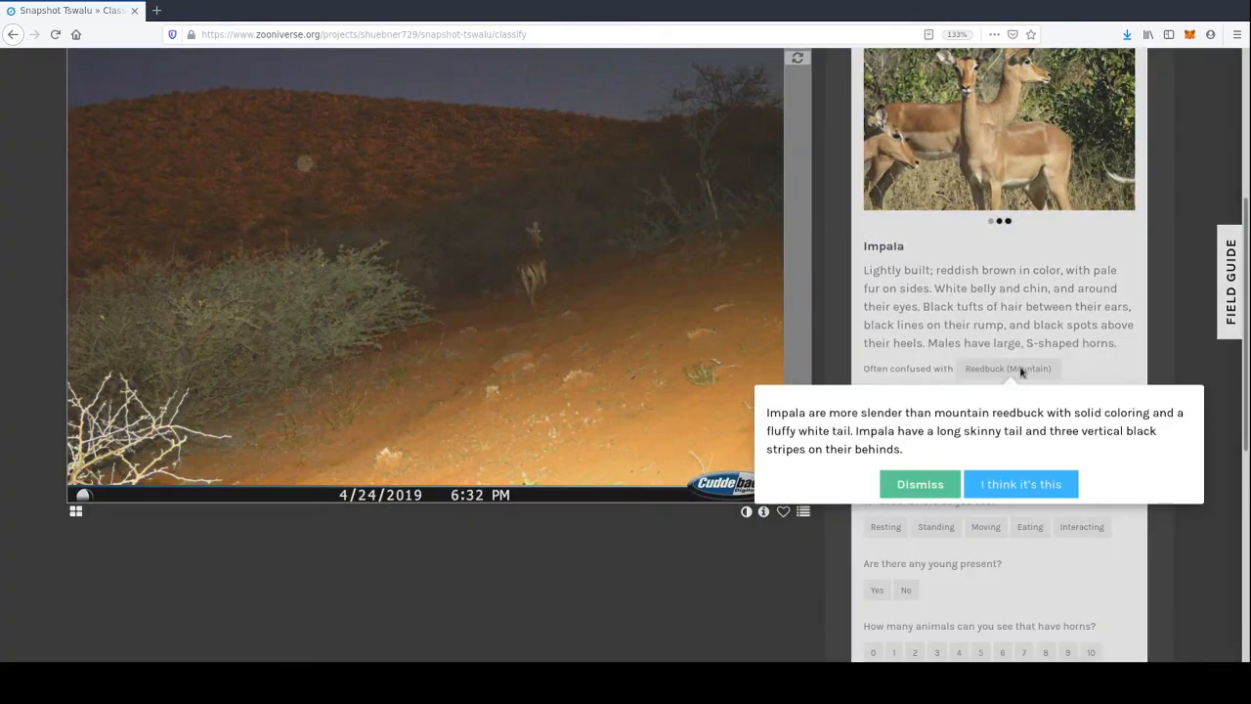
{"action": "scroll", "coordinate": [1021, 370], "scroll_direction": "down", "scroll_amount": 2}
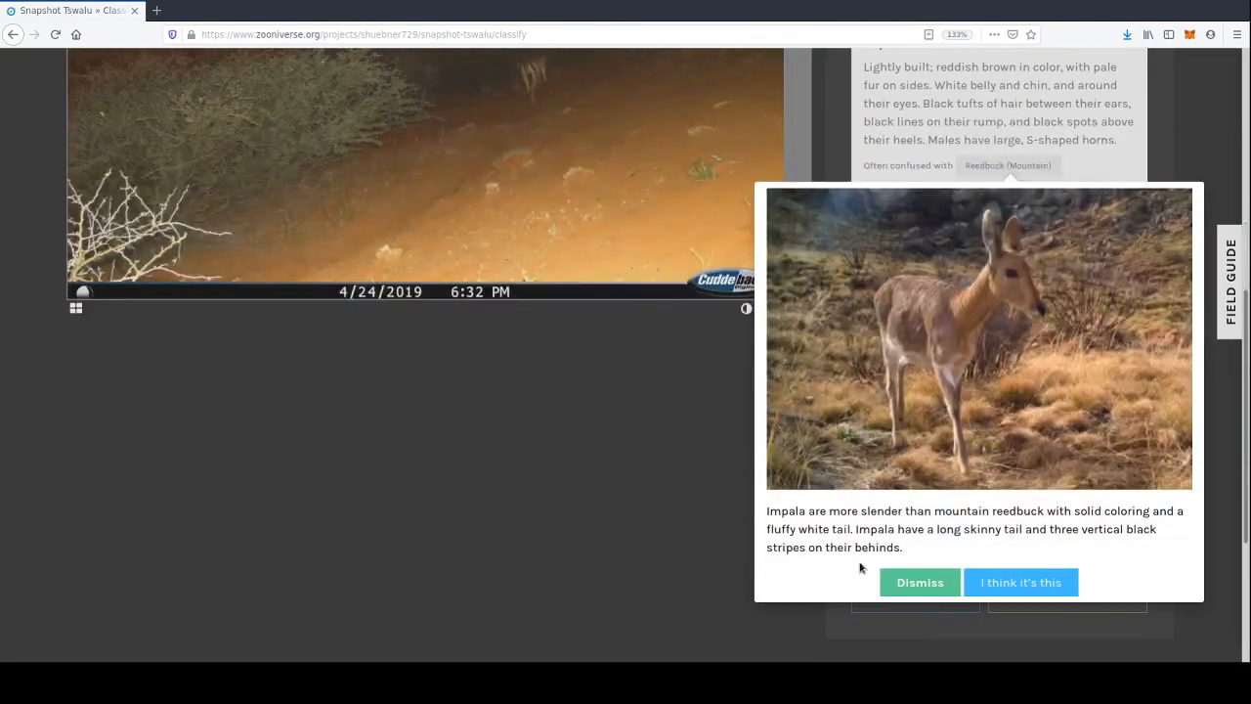
{"action": "left_click", "coordinate": [901, 588]}
{"action": "left_click", "coordinate": [957, 531]}
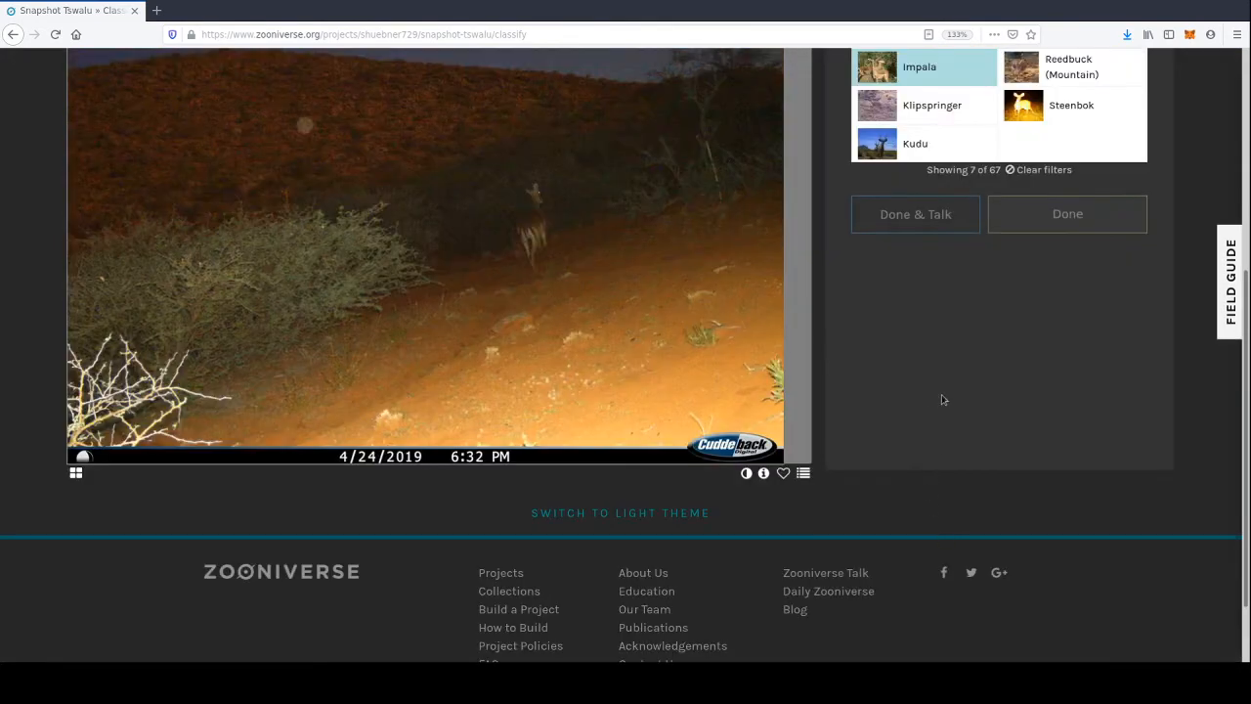
- Clear the tail filter and open the Steenbok entry in the species list
{"action": "scroll", "coordinate": [943, 400], "scroll_direction": "up", "scroll_amount": 2}
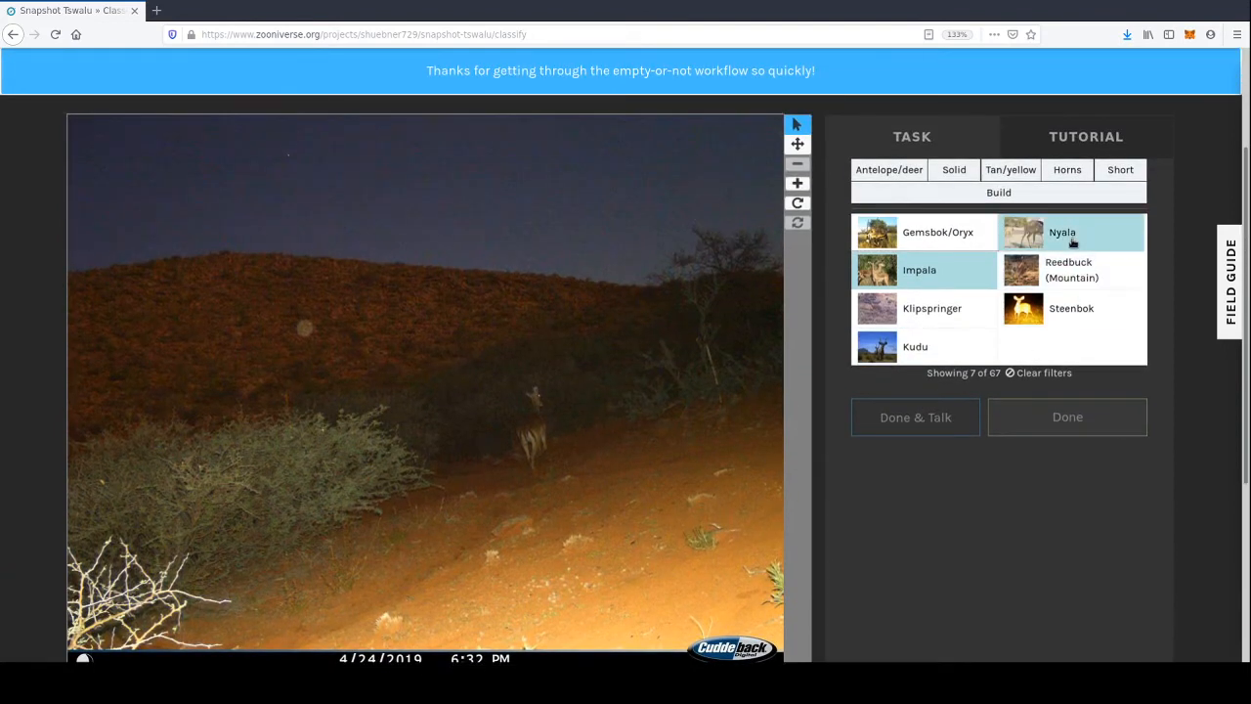
{"action": "left_click", "coordinate": [1115, 176]}
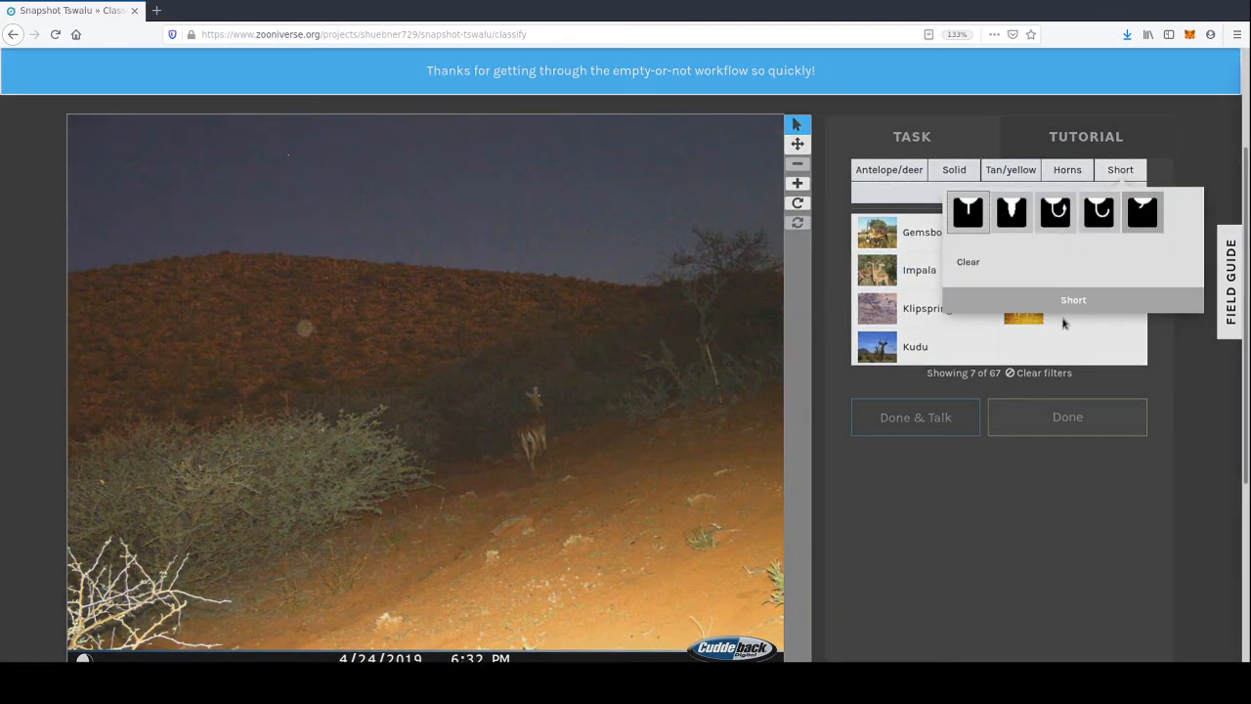
{"action": "left_click", "coordinate": [968, 264]}
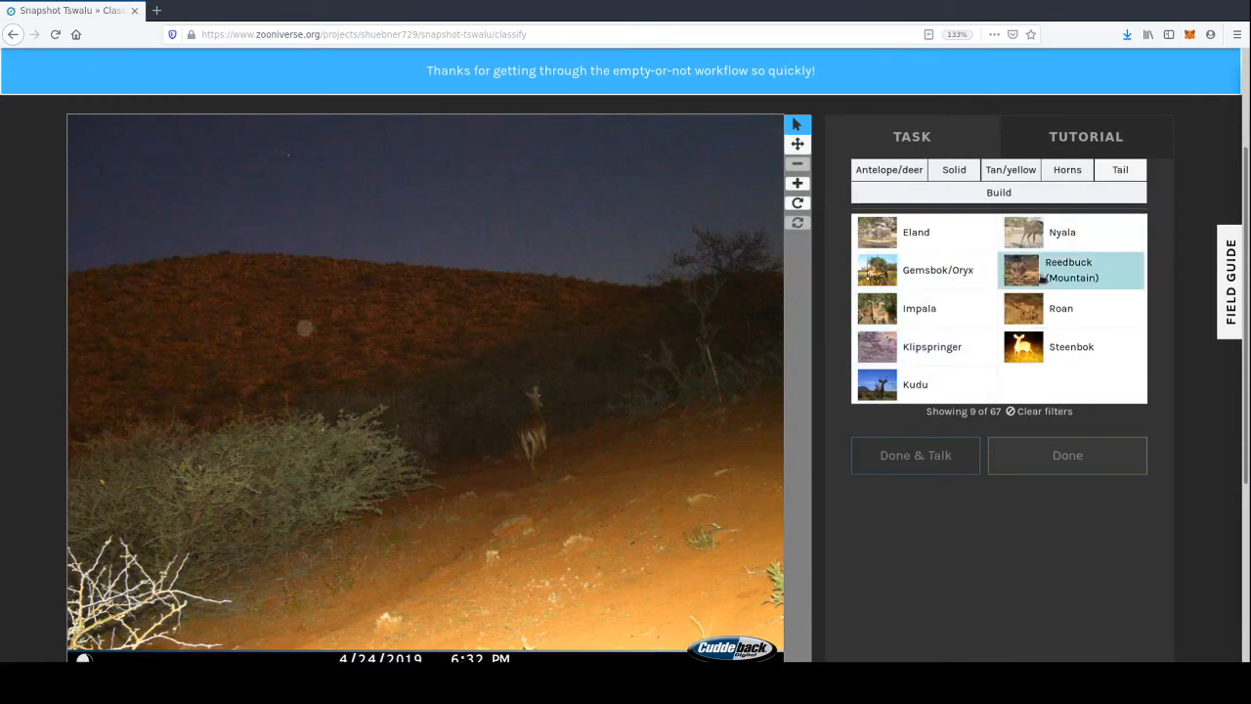
{"action": "left_click", "coordinate": [1030, 351]}
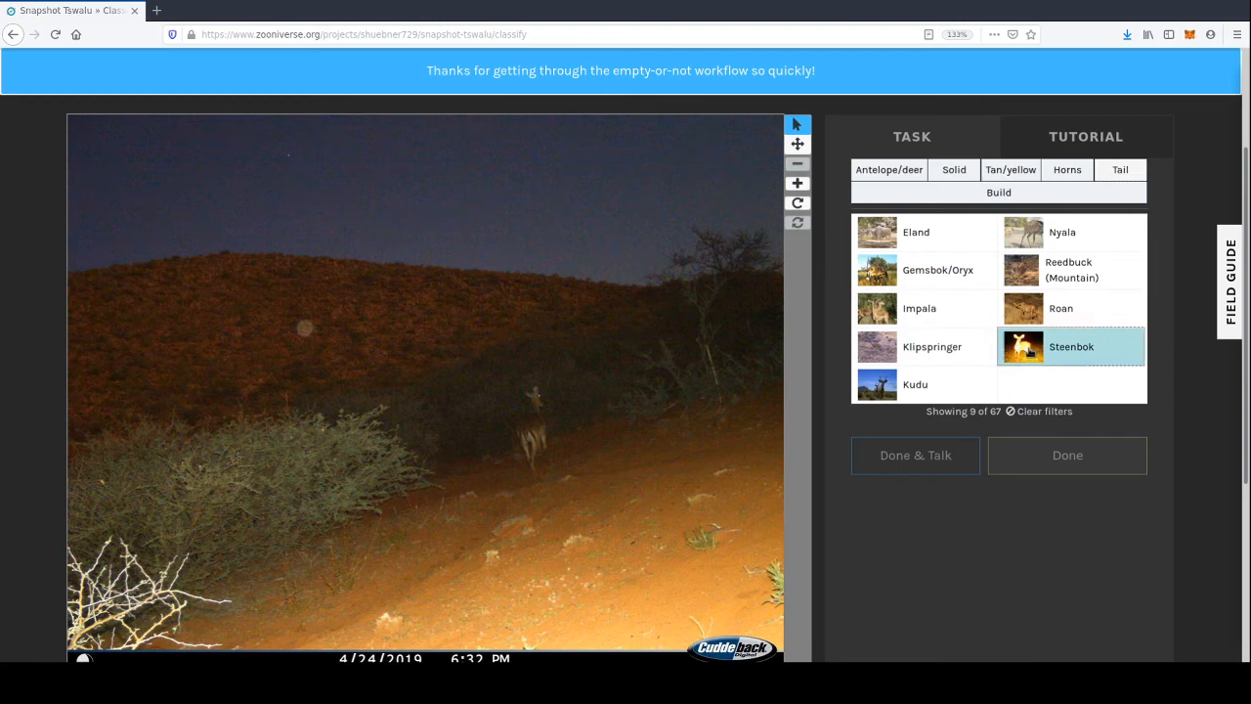
- View the Steenbok entry's other photos, read its description and questions, and cancel without identifying the animal
{"action": "left_click", "coordinate": [1004, 383]}
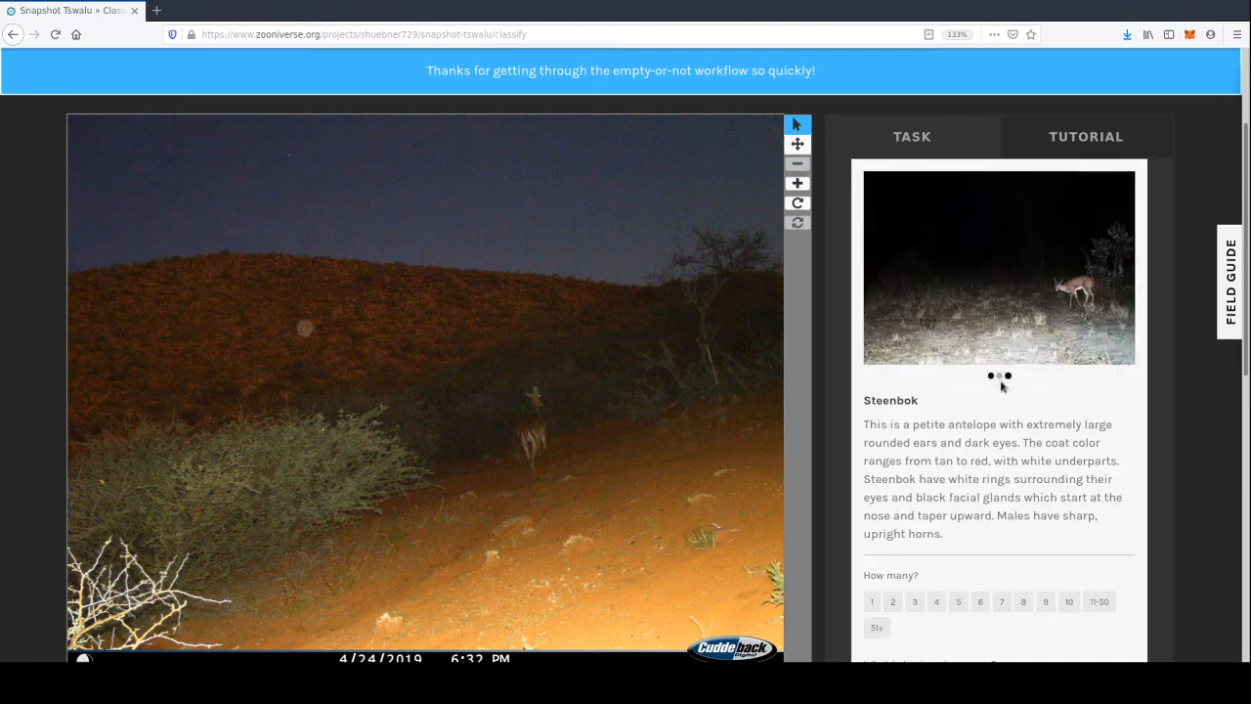
{"action": "left_click", "coordinate": [1008, 375]}
{"action": "scroll", "coordinate": [1010, 374], "scroll_direction": "down", "scroll_amount": 2}
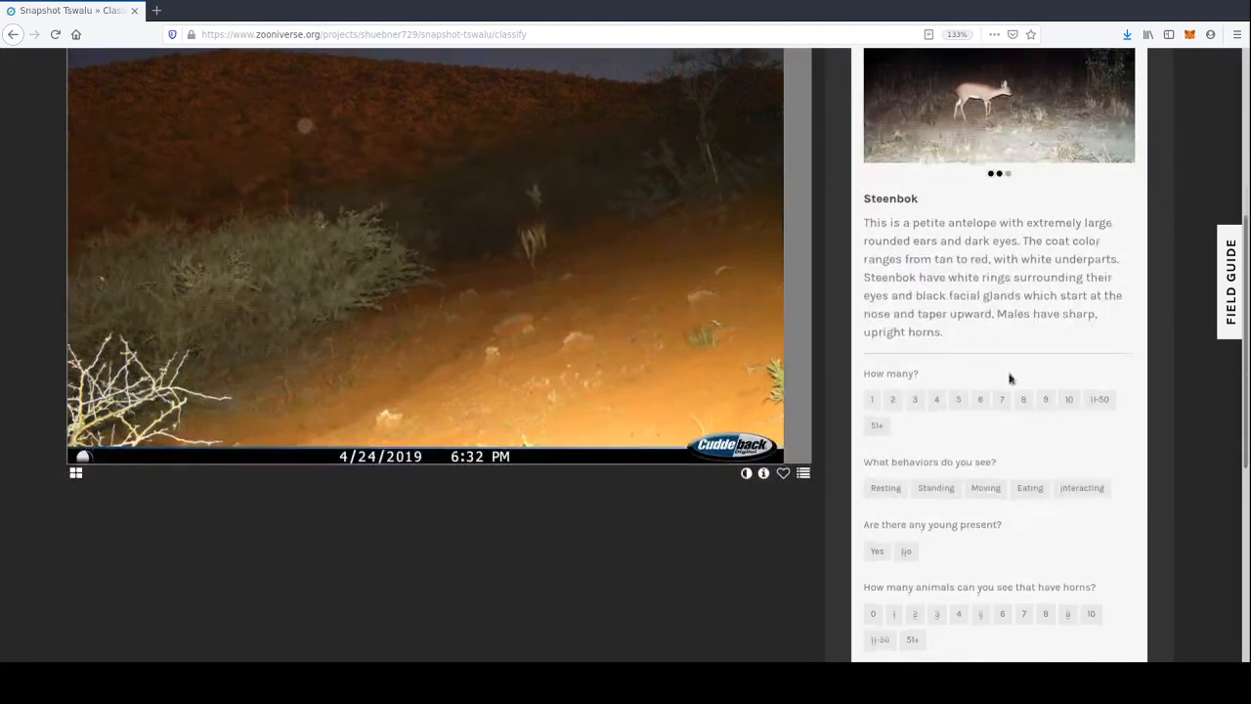
{"action": "scroll", "coordinate": [860, 533], "scroll_direction": "down", "scroll_amount": 5}
{"action": "left_click", "coordinate": [958, 275]}
{"action": "scroll", "coordinate": [938, 293], "scroll_direction": "up", "scroll_amount": 7}
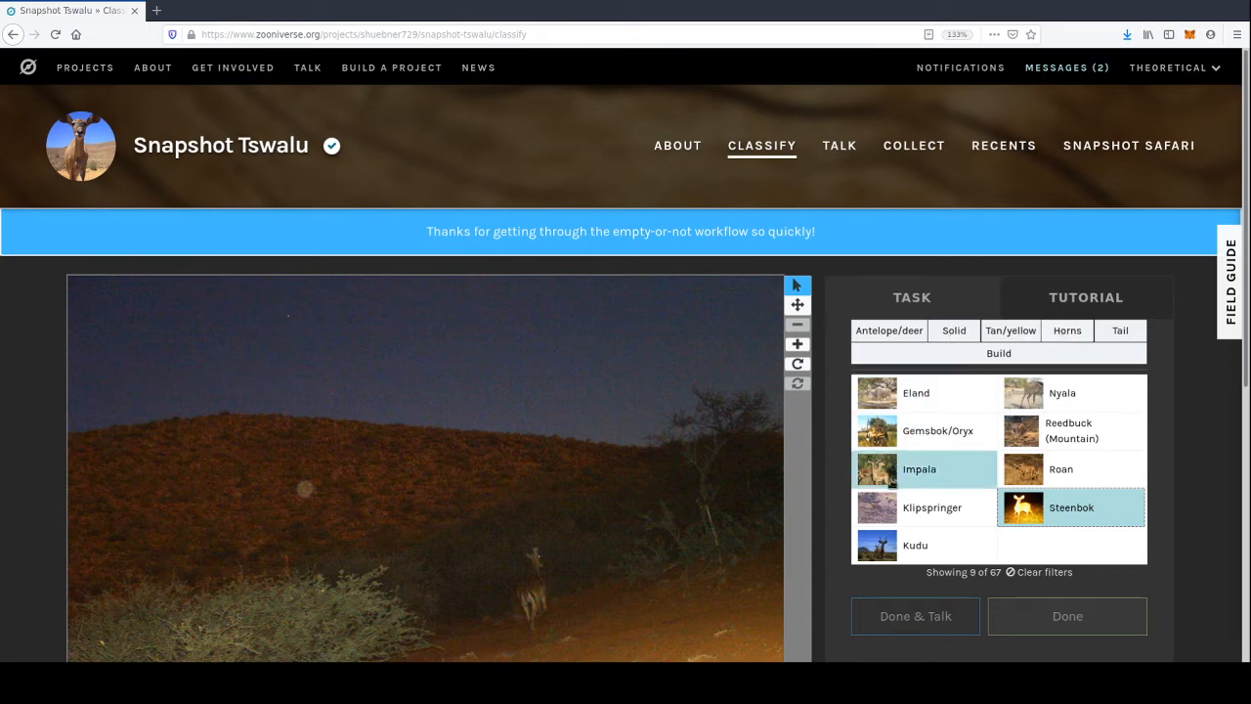
- Open the Impala entry and review its description and second reference photo
{"action": "left_click", "coordinate": [886, 477]}
{"action": "scroll", "coordinate": [886, 477], "scroll_direction": "down", "scroll_amount": 3}
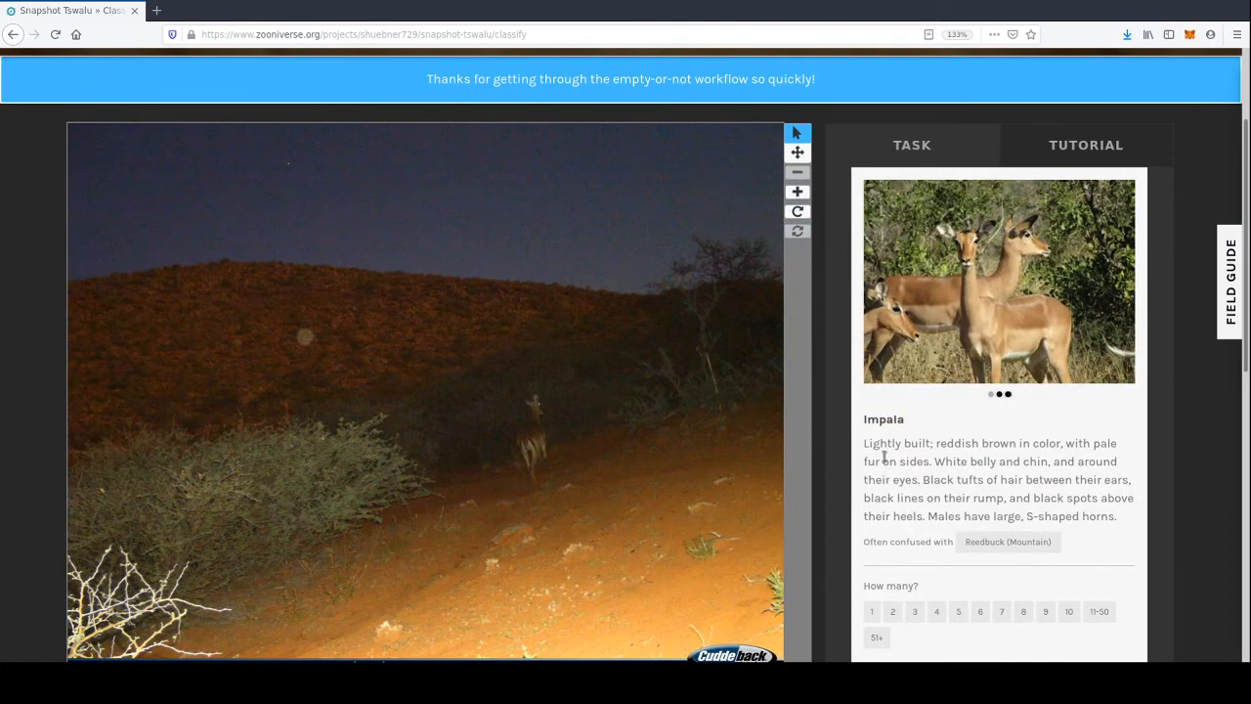
{"action": "left_click", "coordinate": [1006, 392]}
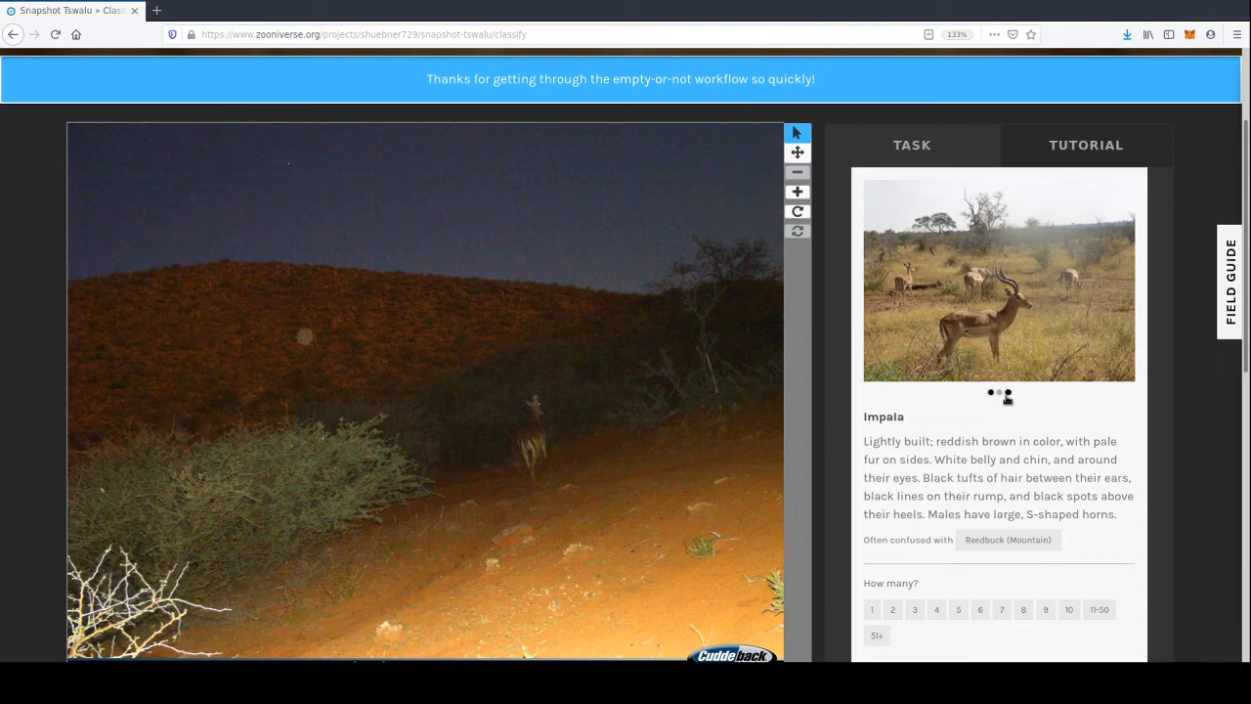
{"action": "scroll", "coordinate": [1008, 408], "scroll_direction": "down", "scroll_amount": 5}
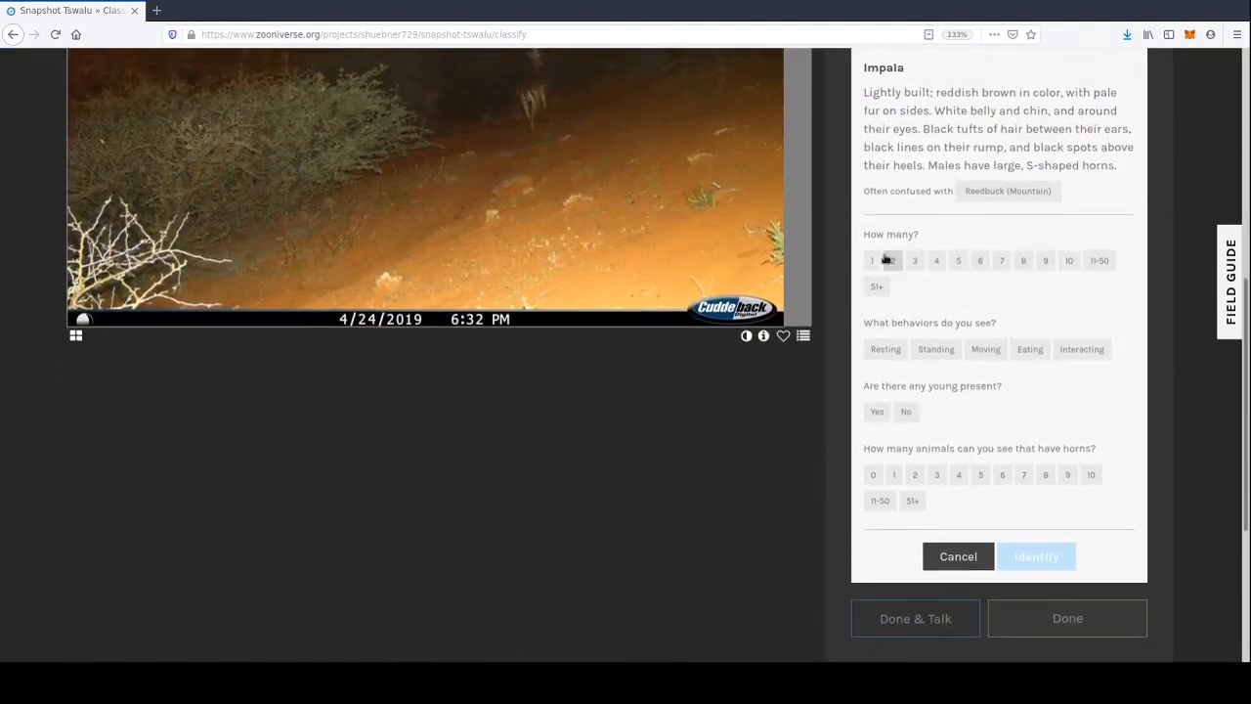
{"action": "scroll", "coordinate": [885, 259], "scroll_direction": "up", "scroll_amount": 3}
- Identify the animal as Impala with a count of 1, behavior Moving, no young present and 0 with horns
{"action": "left_click", "coordinate": [871, 456]}
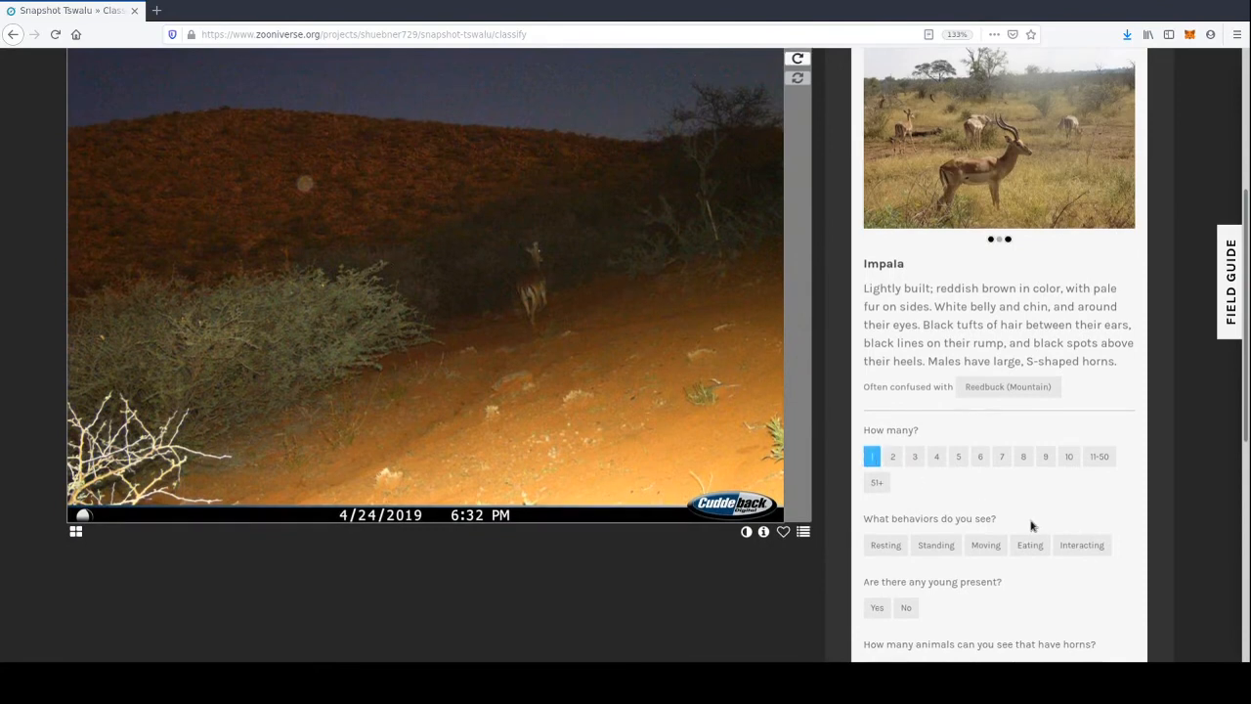
{"action": "scroll", "coordinate": [1030, 522], "scroll_direction": "down", "scroll_amount": 3}
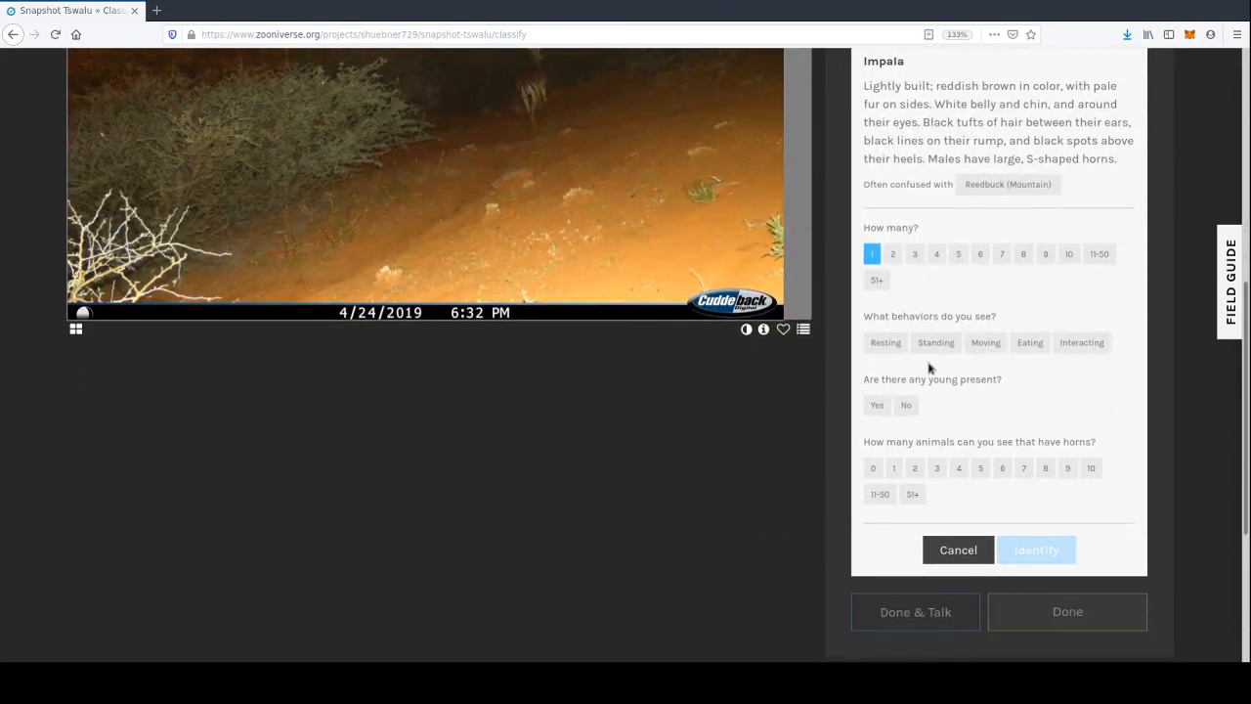
{"action": "left_click", "coordinate": [985, 343]}
{"action": "scroll", "coordinate": [957, 381], "scroll_direction": "down", "scroll_amount": 1}
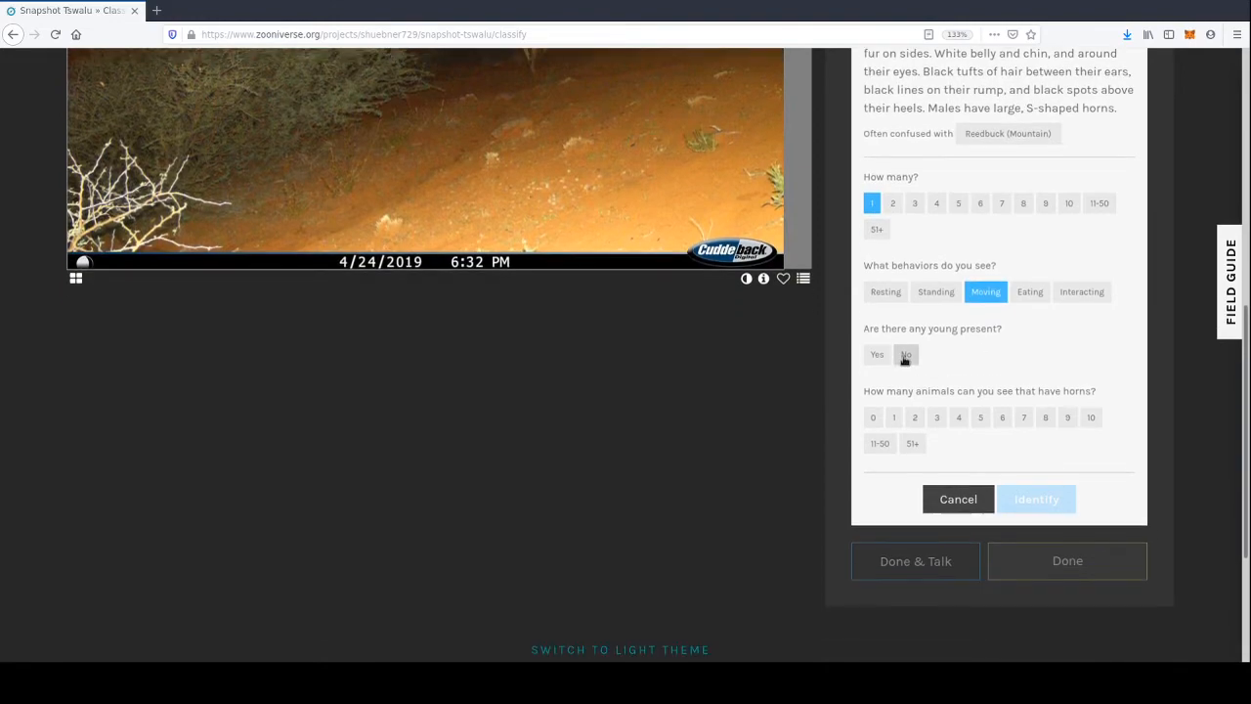
{"action": "left_click", "coordinate": [905, 354]}
{"action": "left_click", "coordinate": [875, 420]}
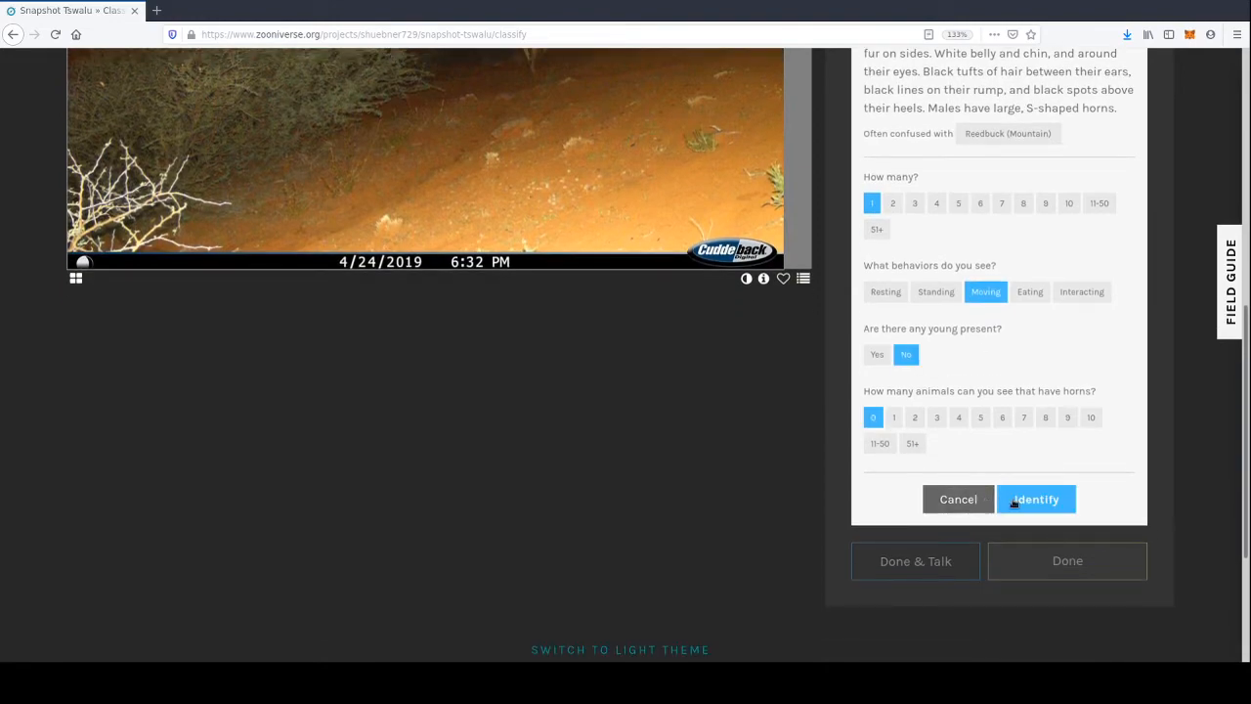
{"action": "left_click", "coordinate": [1034, 499]}
- Submit the finished Impala classification and go on to the next photo
{"action": "scroll", "coordinate": [951, 467], "scroll_direction": "up", "scroll_amount": 3}
{"action": "scroll", "coordinate": [952, 469], "scroll_direction": "down", "scroll_amount": 4}
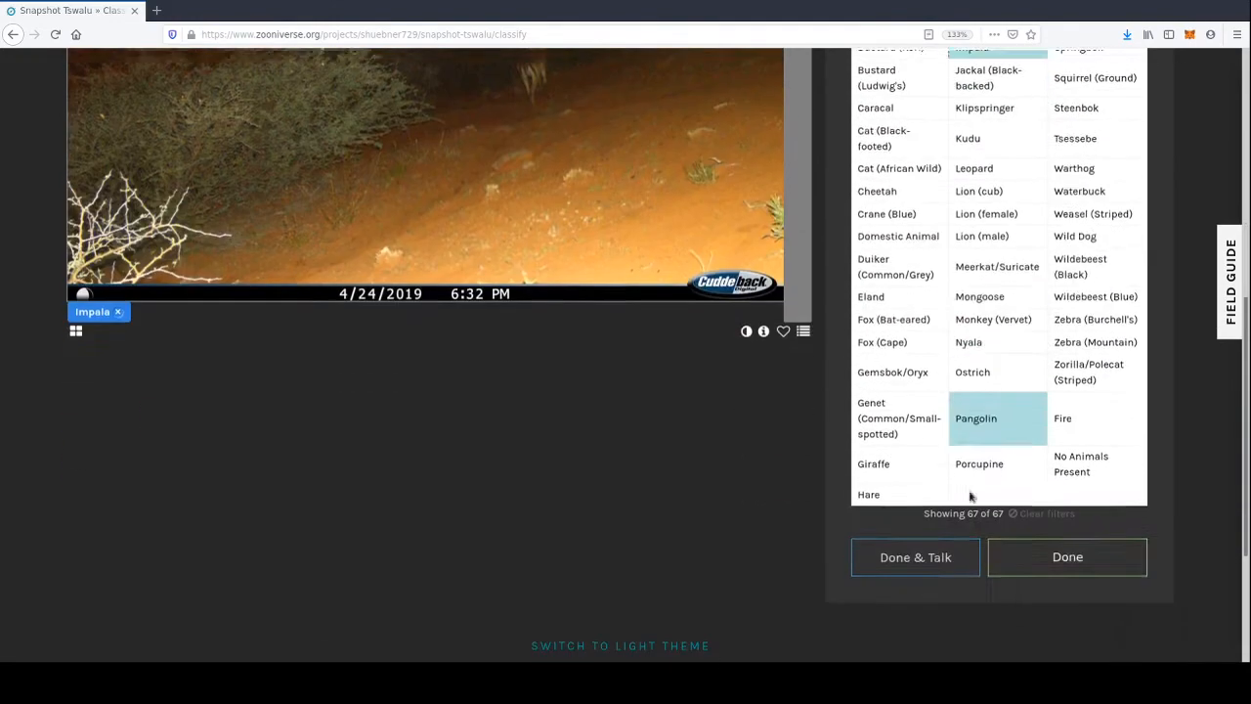
{"action": "left_click", "coordinate": [1032, 519]}
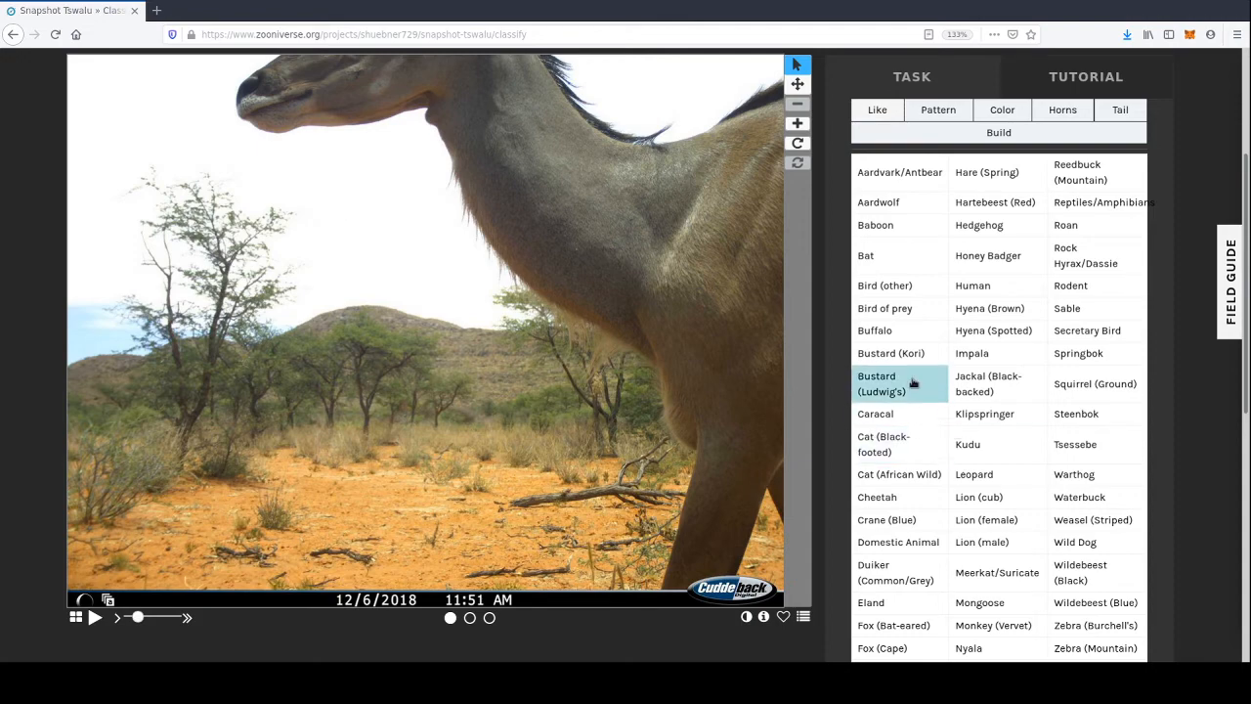
- Look through the species list for the animal in the new photo, and reload the page to get a different image
{"action": "scroll", "coordinate": [894, 381], "scroll_direction": "down", "scroll_amount": 5}
{"action": "scroll", "coordinate": [938, 503], "scroll_direction": "up", "scroll_amount": 4}
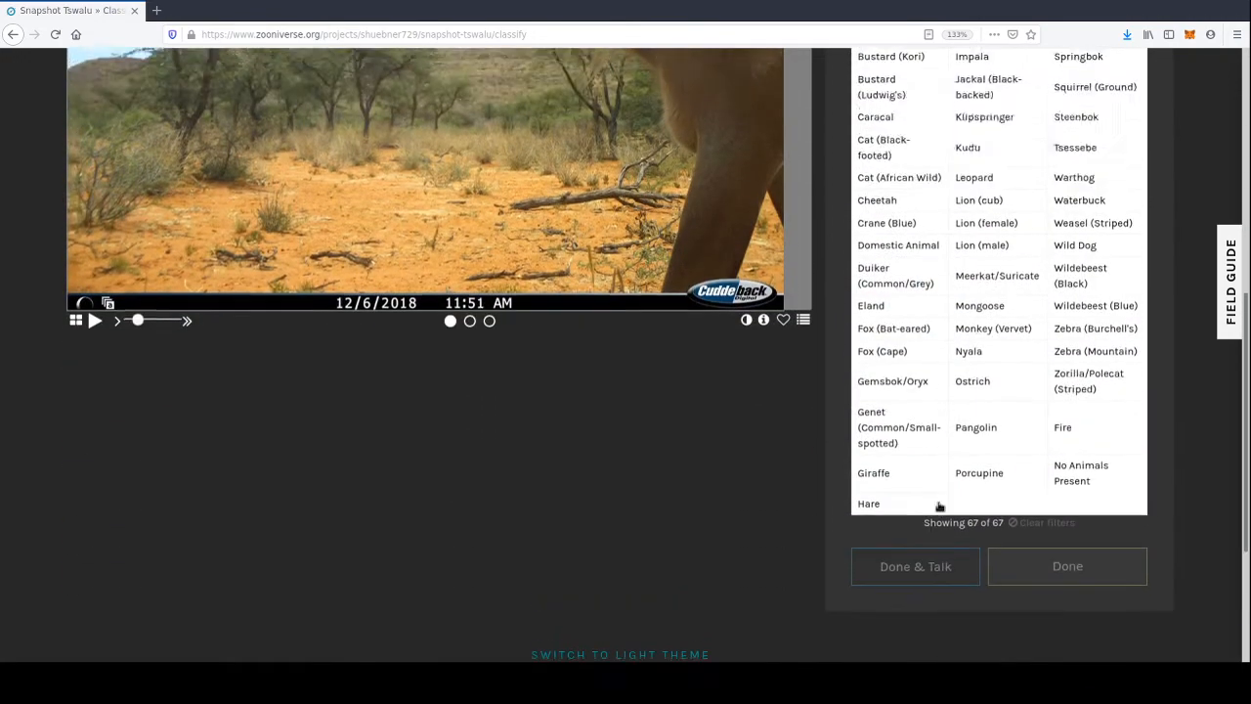
{"action": "scroll", "coordinate": [913, 482], "scroll_direction": "down", "scroll_amount": 2}
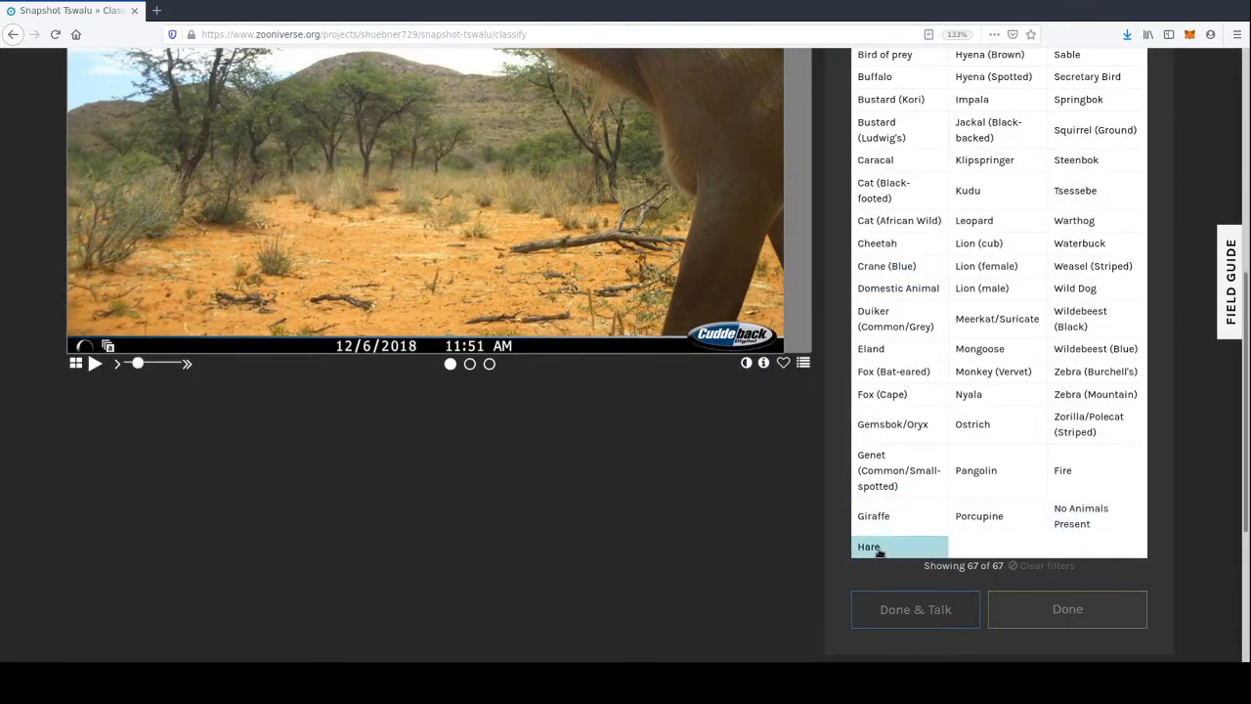
{"action": "scroll", "coordinate": [870, 528], "scroll_direction": "up", "scroll_amount": 4}
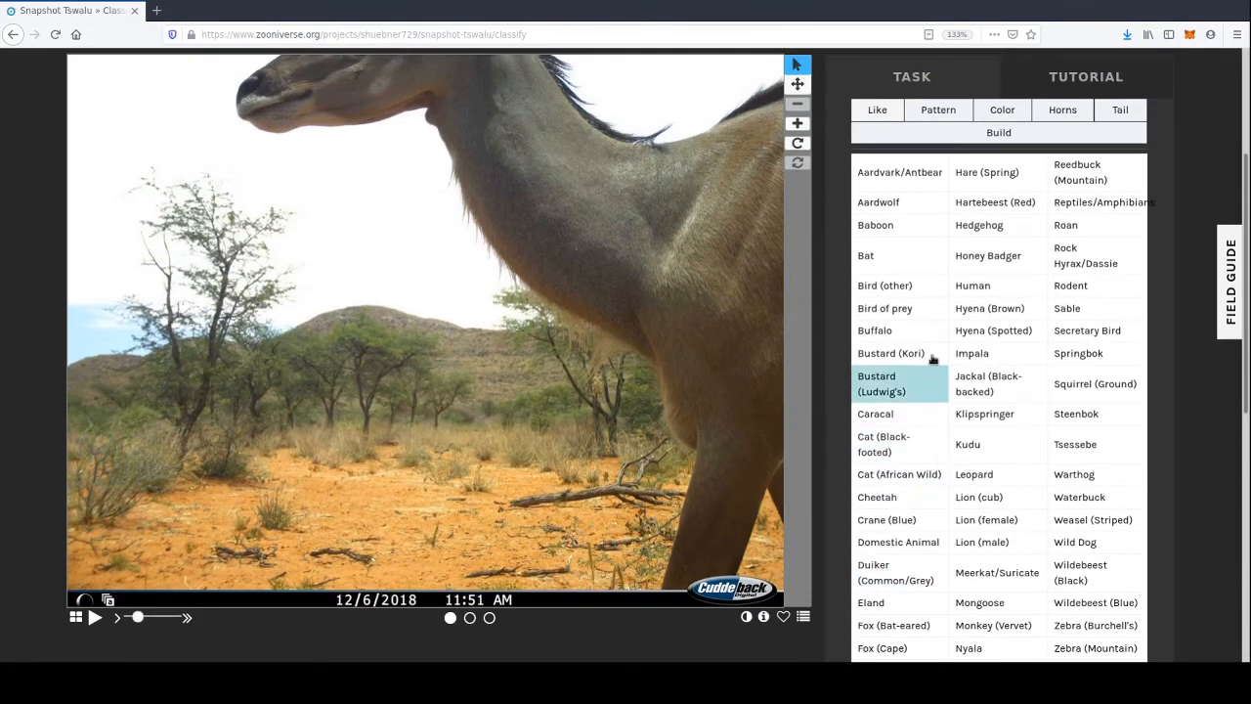
{"action": "scroll", "coordinate": [828, 316], "scroll_direction": "up", "scroll_amount": 3}
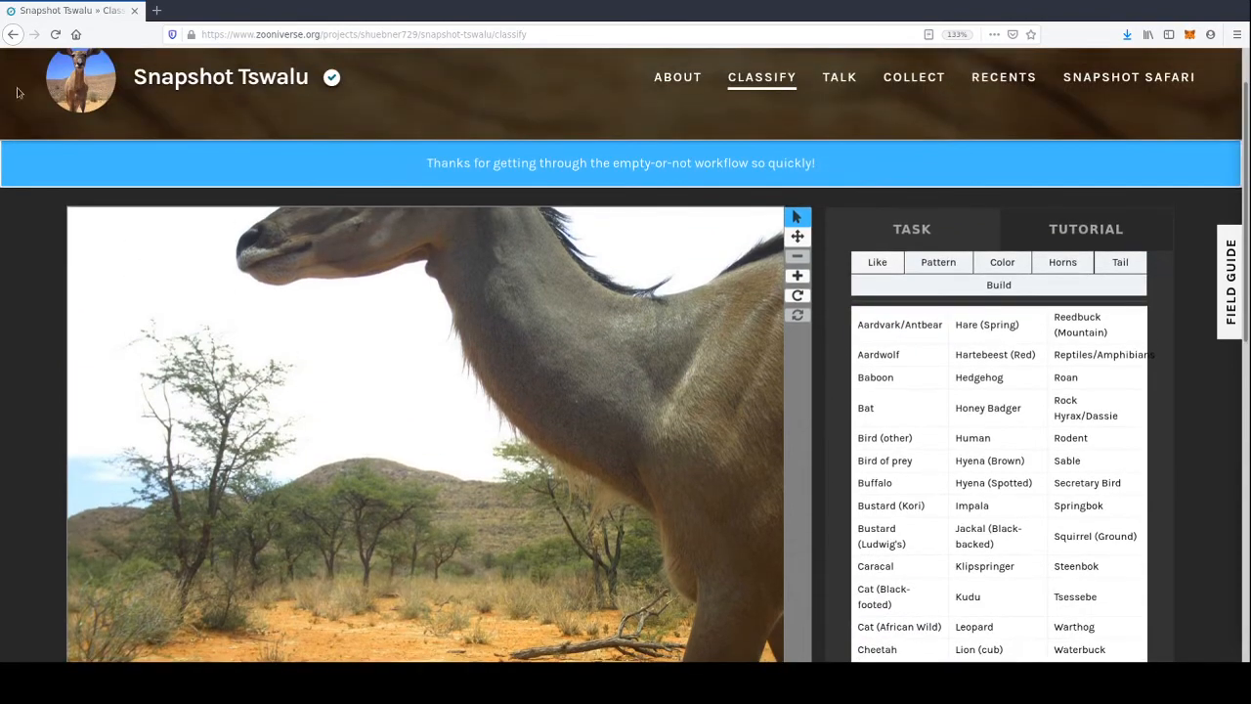
{"action": "left_click", "coordinate": [54, 35]}
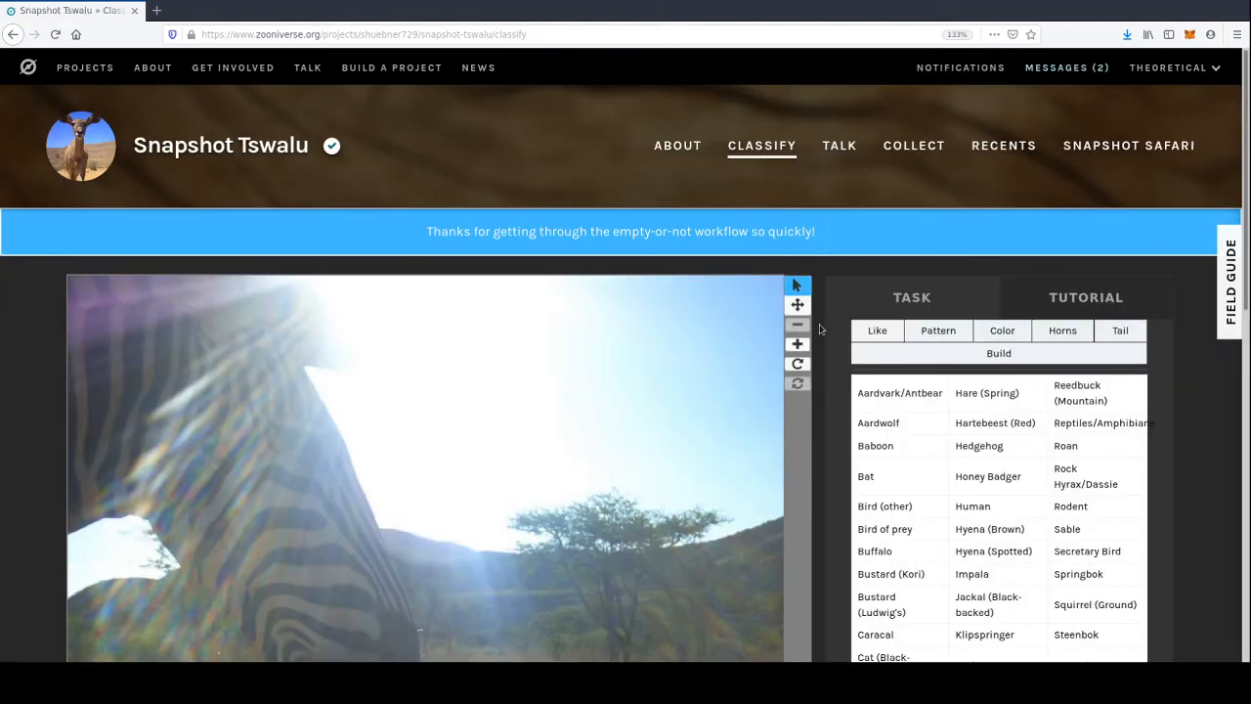
- Examine the striped animal in the new photo and open the Zebra (Burchell's) entry in the species list
{"action": "scroll", "coordinate": [816, 327], "scroll_direction": "down", "scroll_amount": 2}
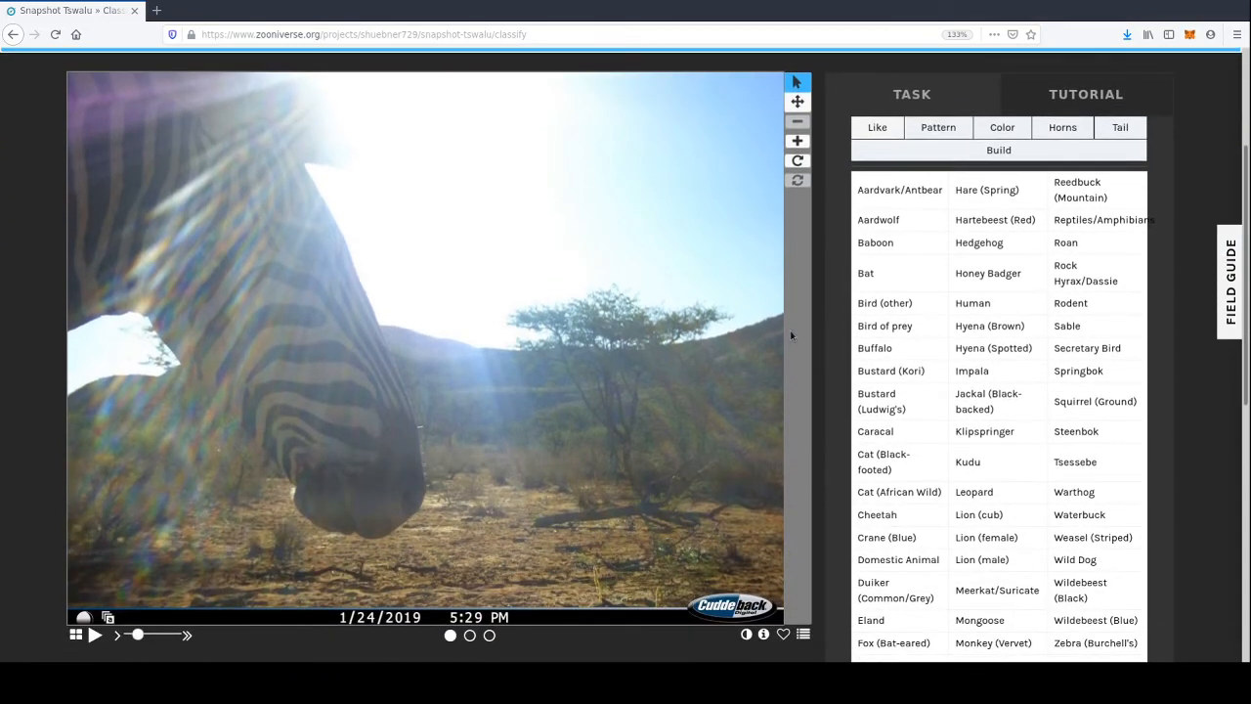
{"action": "scroll", "coordinate": [977, 527], "scroll_direction": "down", "scroll_amount": 3}
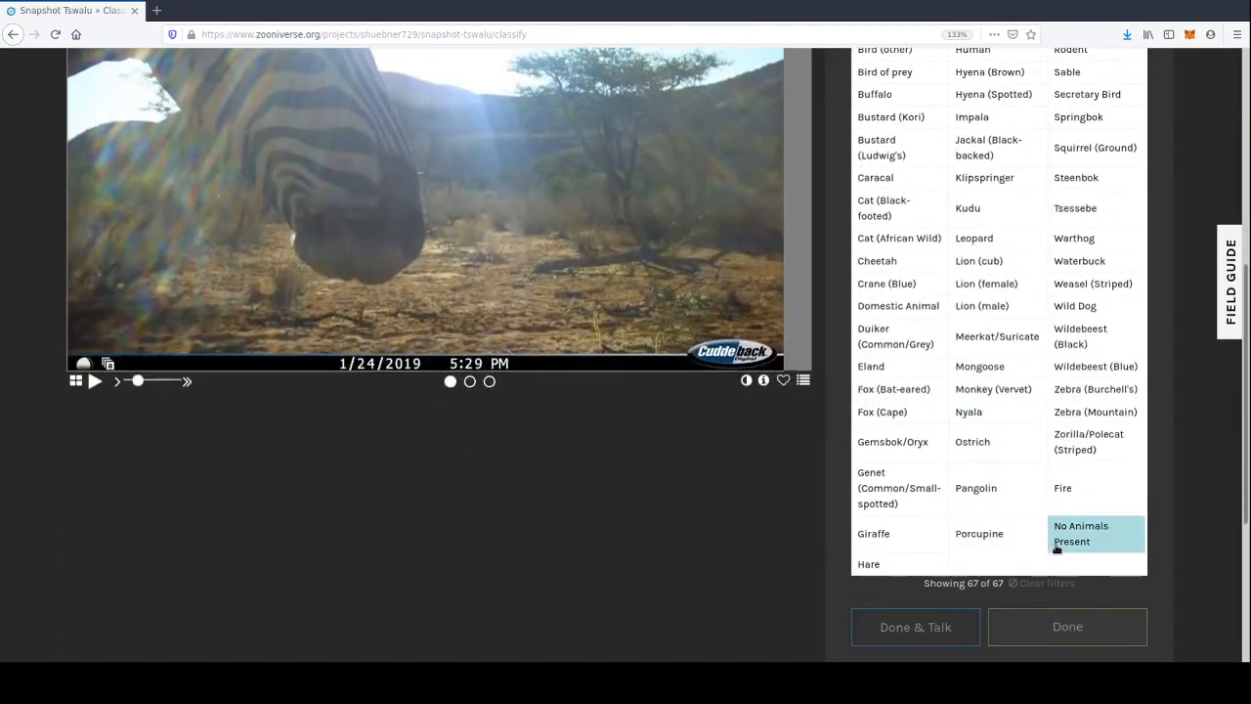
{"action": "left_click", "coordinate": [1083, 390]}
{"action": "scroll", "coordinate": [967, 369], "scroll_direction": "up", "scroll_amount": 1}
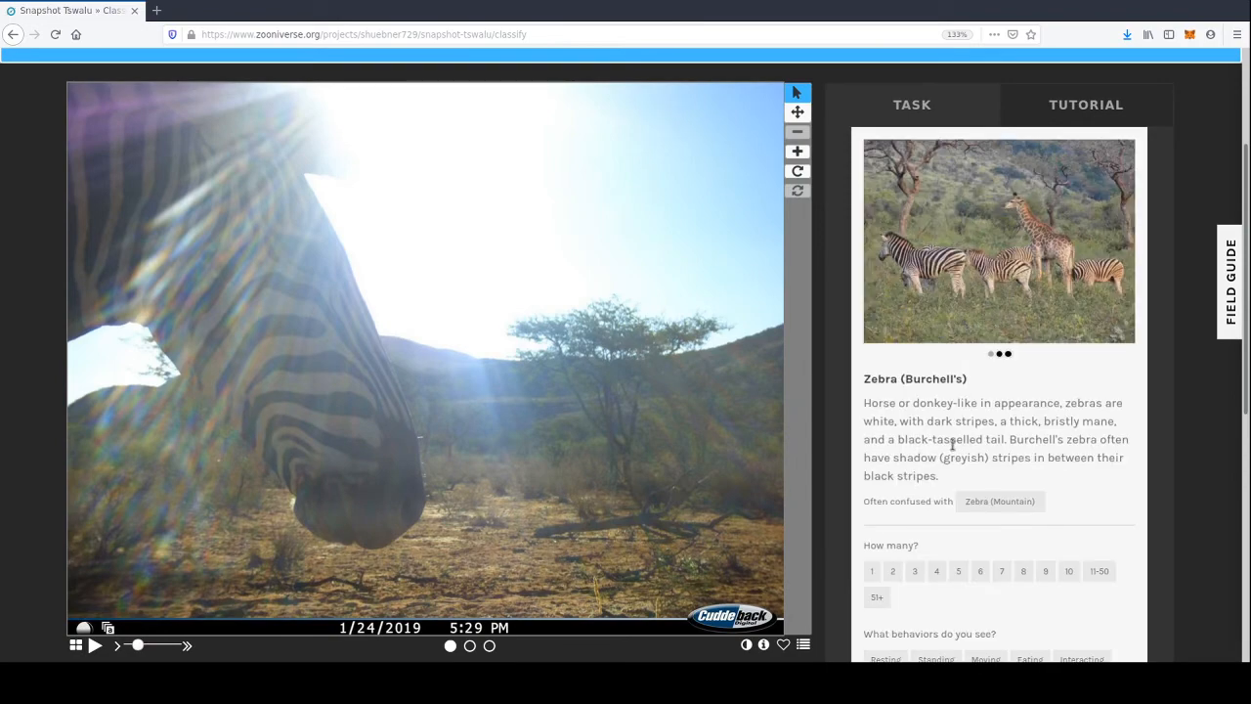
- Read how Zebra (Mountain) differs from Zebra (Burchell's), and dismiss the comparison without switching species
{"action": "left_click", "coordinate": [1006, 503]}
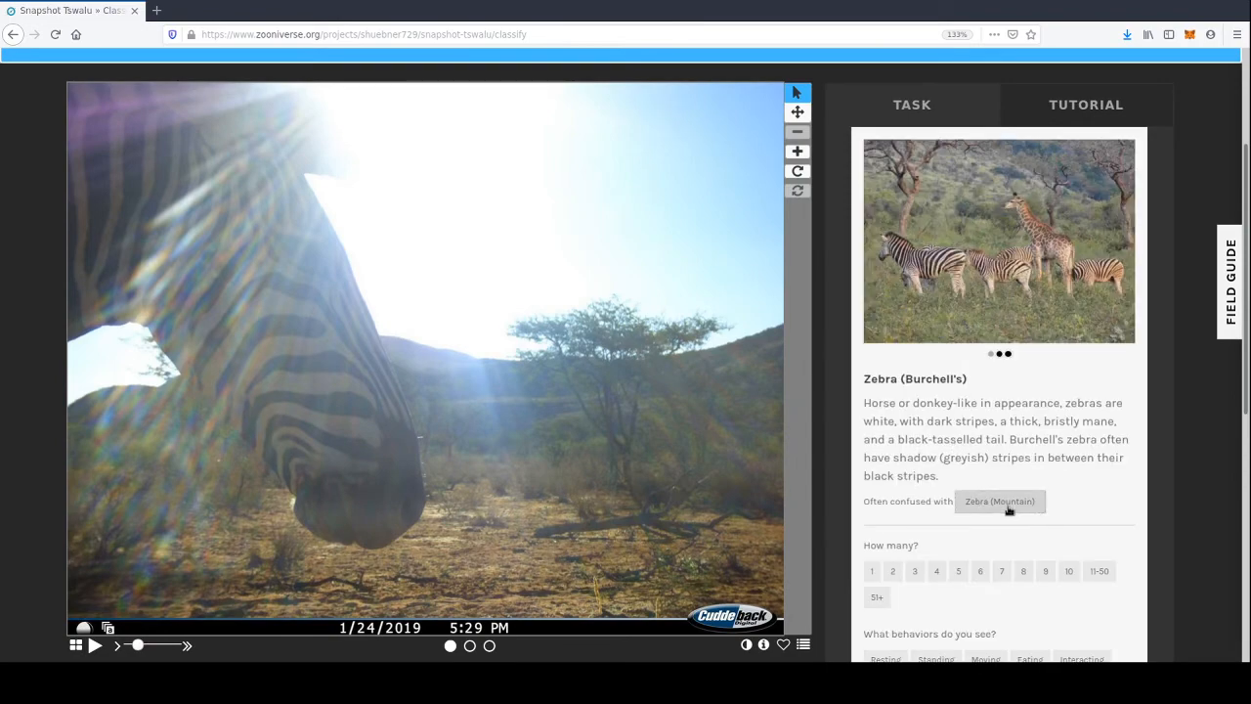
{"action": "scroll", "coordinate": [1009, 510], "scroll_direction": "down", "scroll_amount": 2}
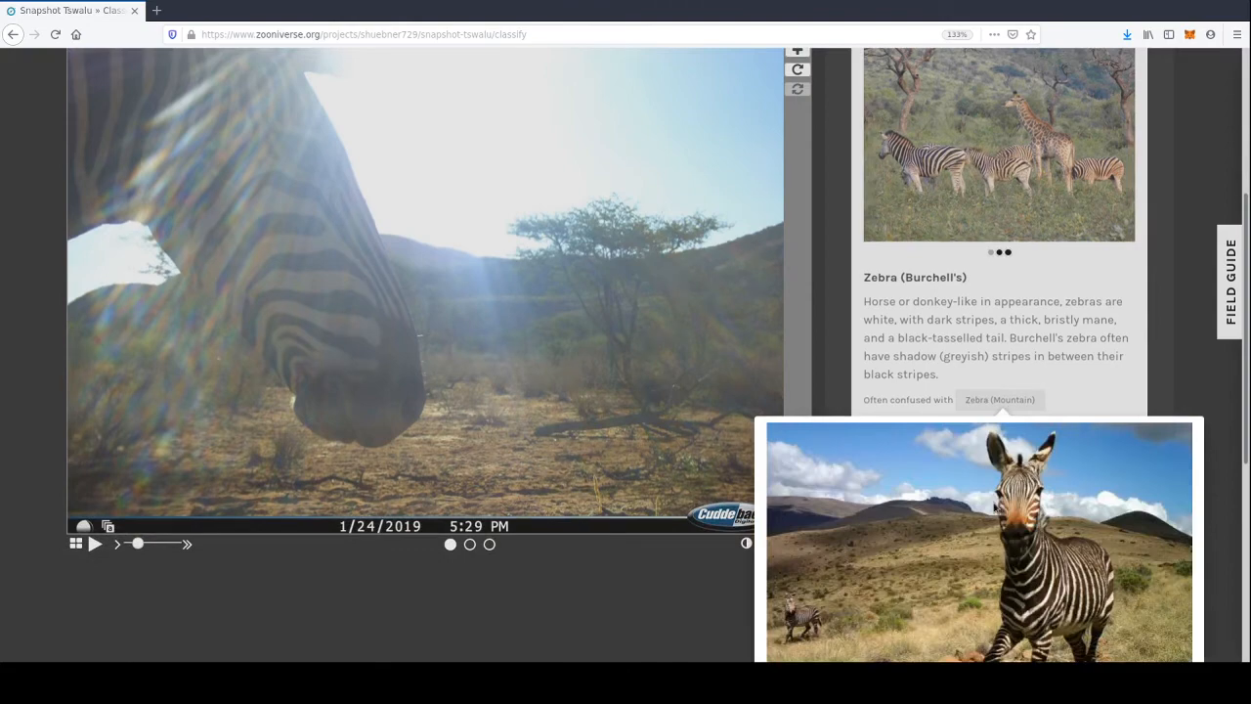
{"action": "scroll", "coordinate": [995, 506], "scroll_direction": "down", "scroll_amount": 3}
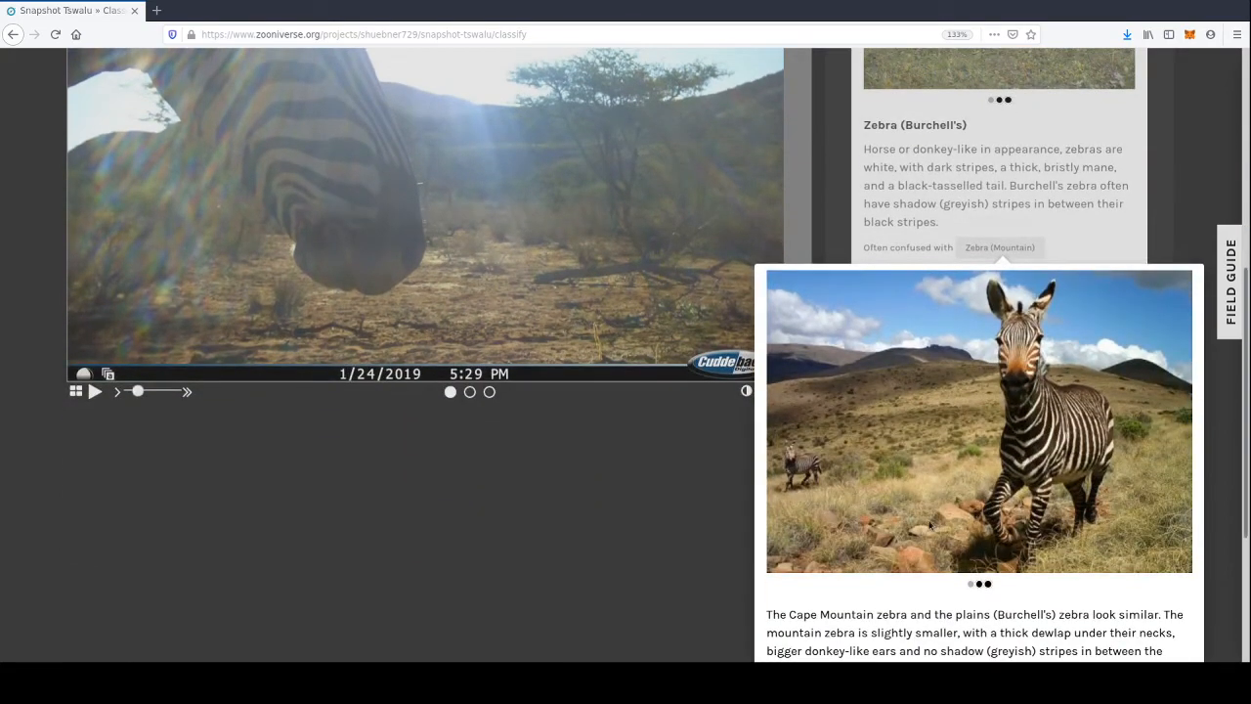
{"action": "scroll", "coordinate": [930, 525], "scroll_direction": "down", "scroll_amount": 1}
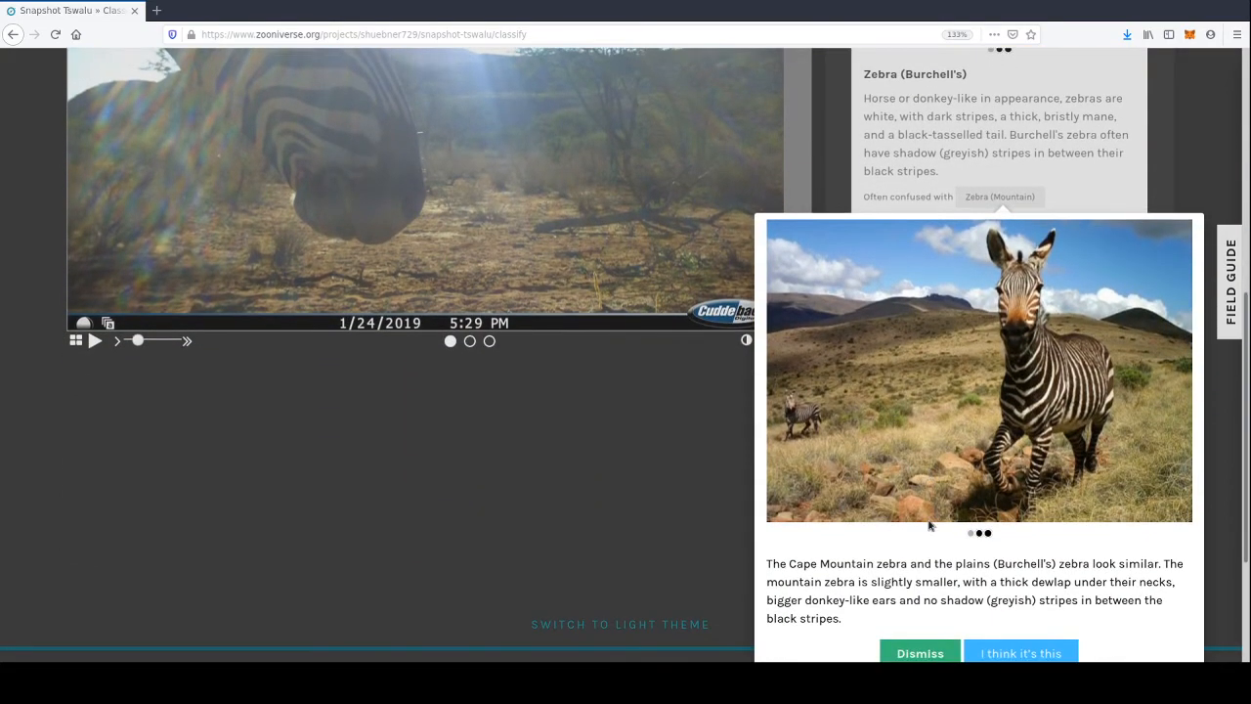
{"action": "scroll", "coordinate": [930, 525], "scroll_direction": "down", "scroll_amount": 2}
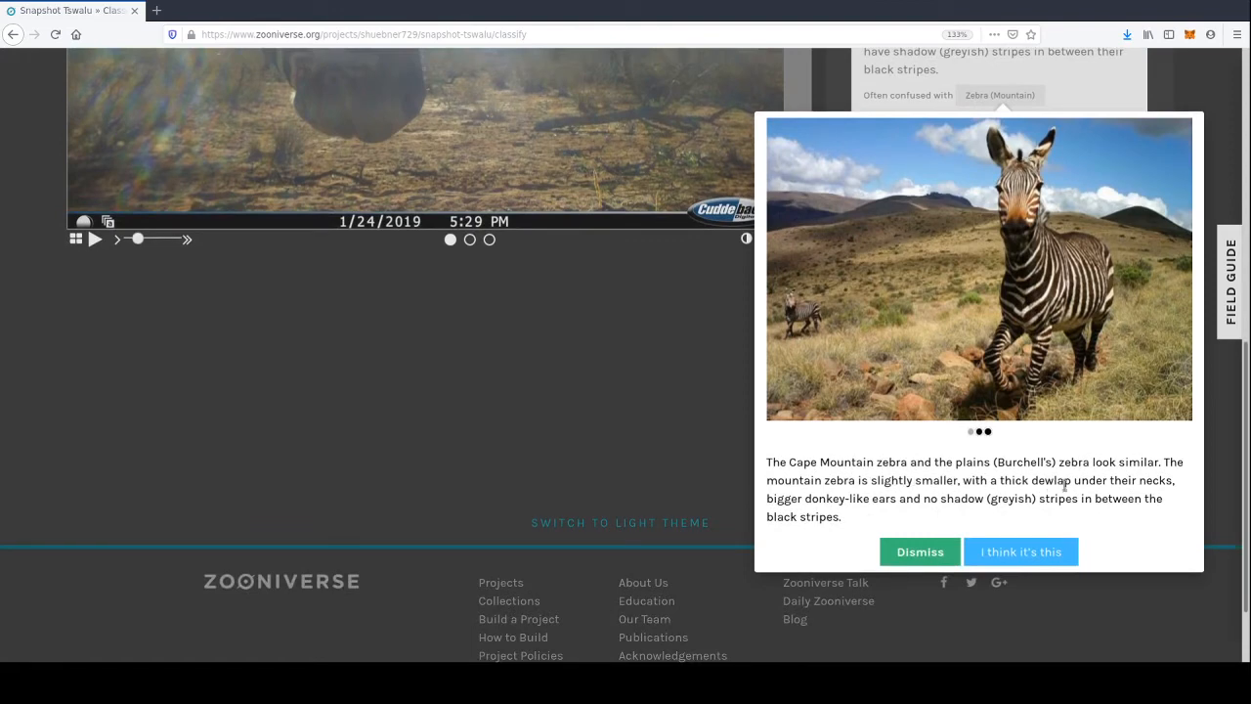
{"action": "left_click", "coordinate": [909, 553]}
{"action": "scroll", "coordinate": [883, 446], "scroll_direction": "up", "scroll_amount": 4}
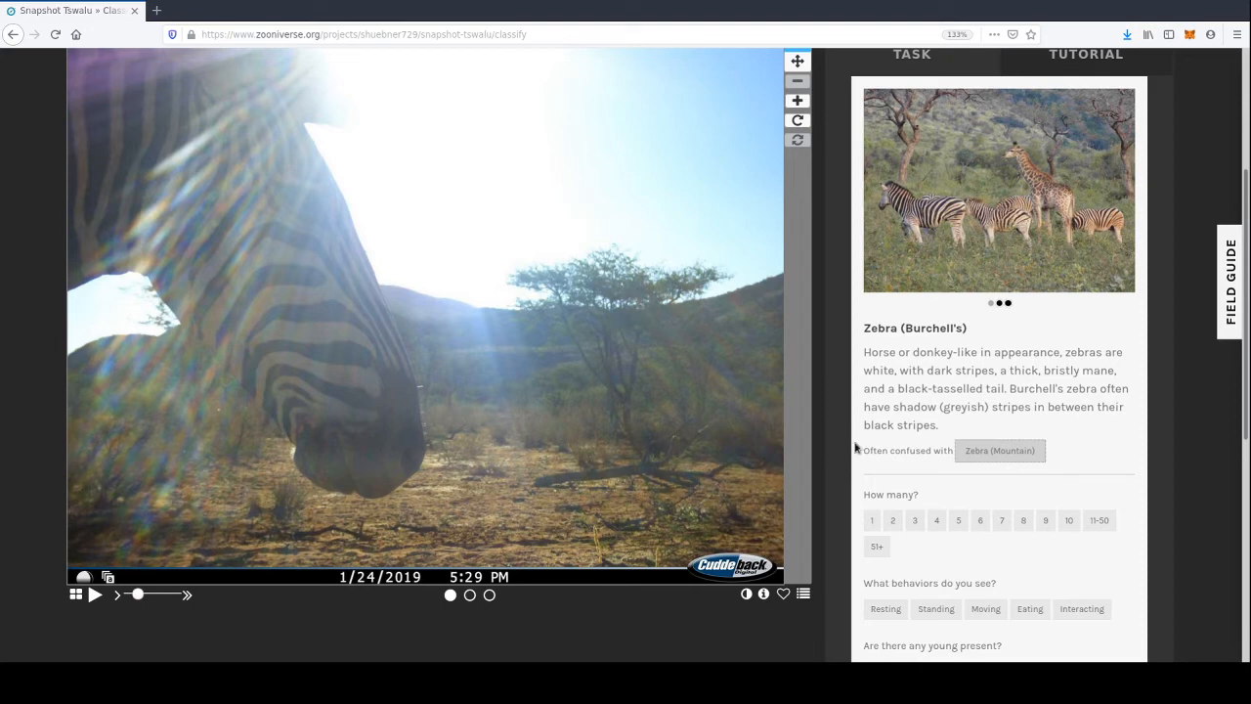
- View the second and third reference photos of Zebra (Burchell's) and compare them with the camera-trap image
{"action": "scroll", "coordinate": [855, 447], "scroll_direction": "down", "scroll_amount": 4}
{"action": "scroll", "coordinate": [938, 293], "scroll_direction": "up", "scroll_amount": 3}
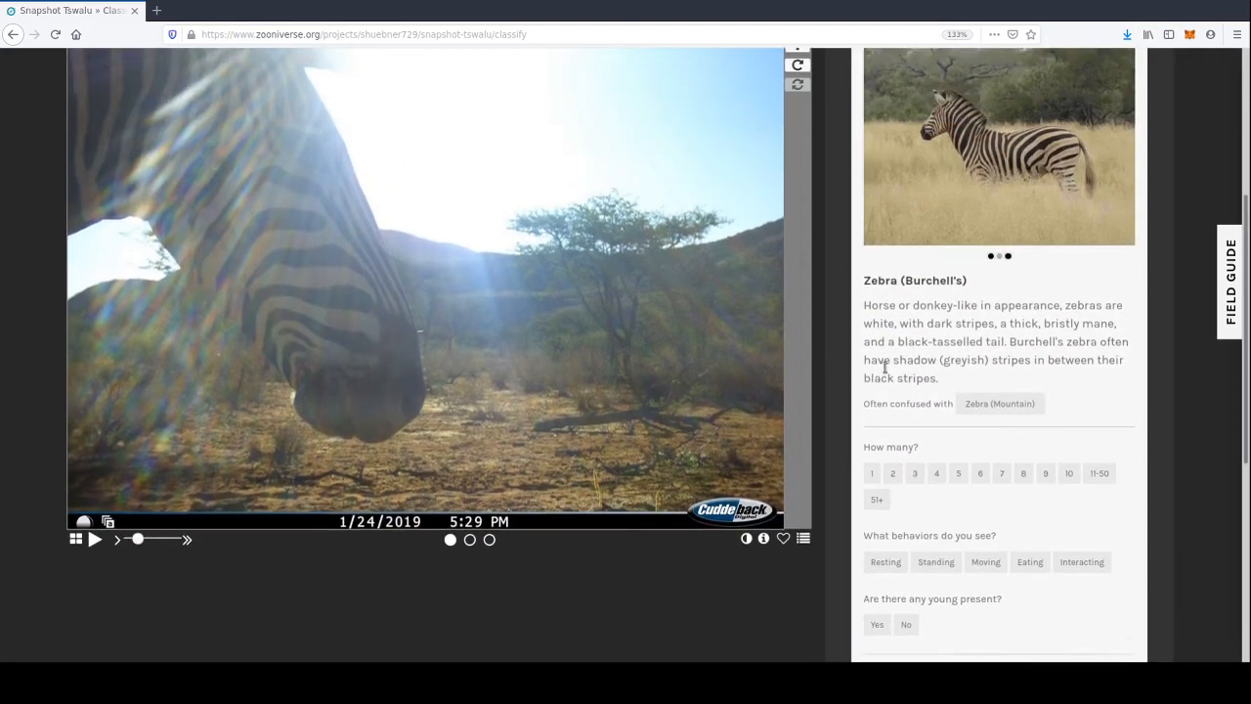
{"action": "left_click", "coordinate": [1009, 261]}
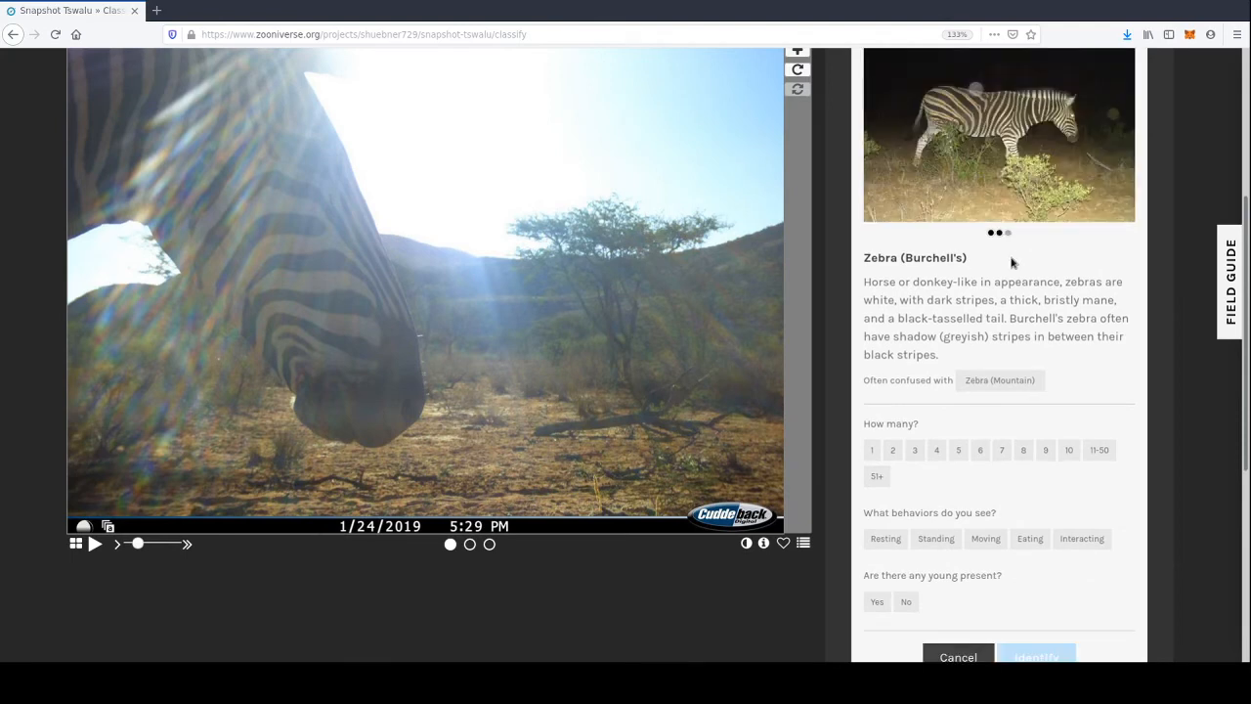
{"action": "scroll", "coordinate": [866, 420], "scroll_direction": "up", "scroll_amount": 1}
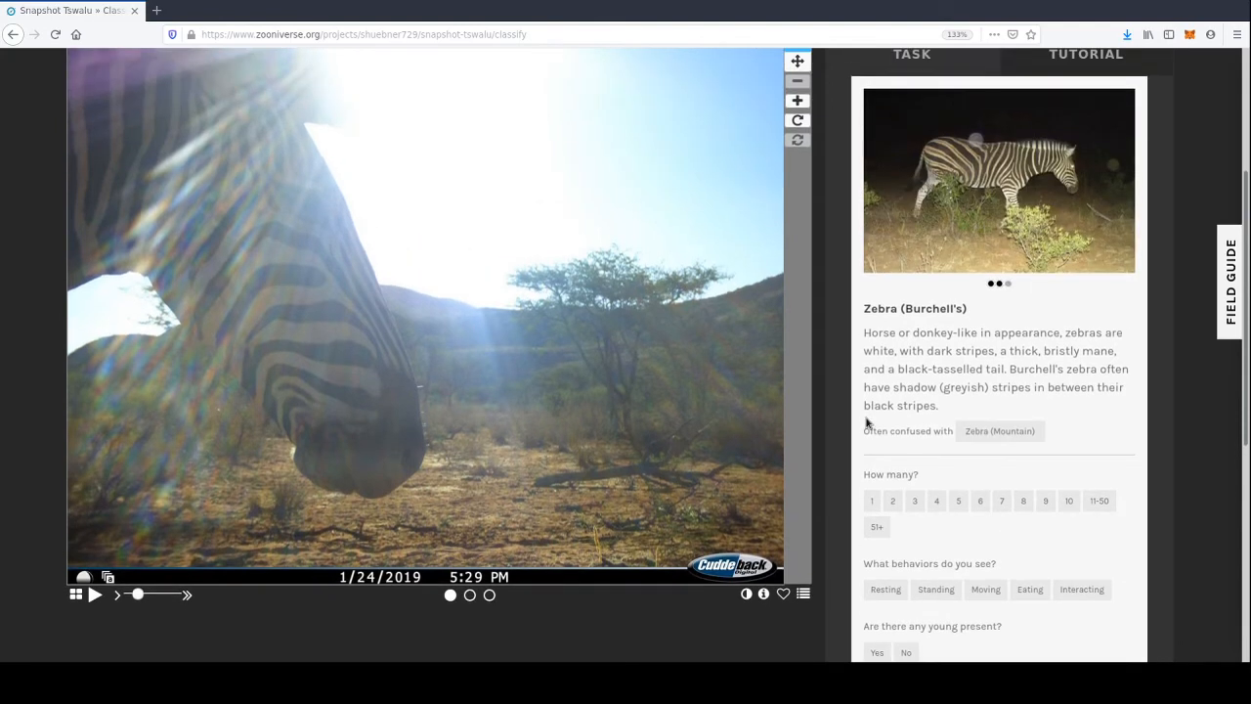
{"action": "scroll", "coordinate": [867, 423], "scroll_direction": "down", "scroll_amount": 3}
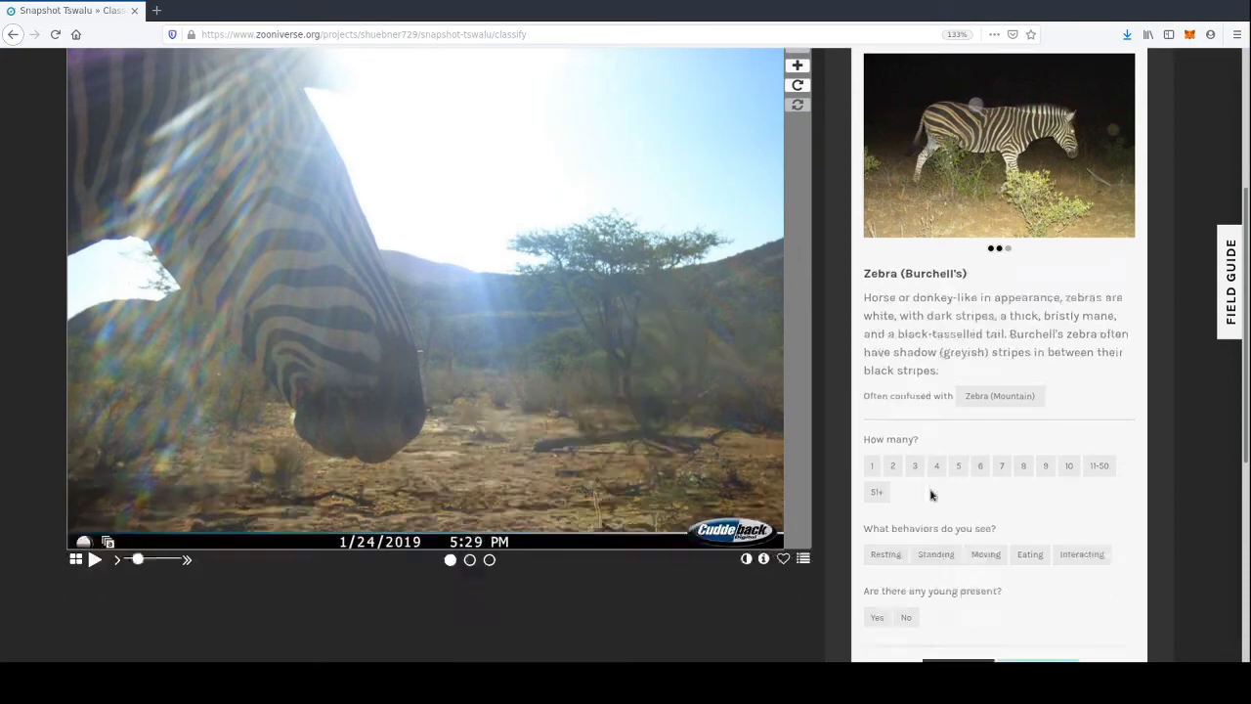
- Reopen the Zebra (Mountain) comparison, view its second photo, and close it to return to the Zebra (Burchell's) questions
{"action": "left_click", "coordinate": [983, 279]}
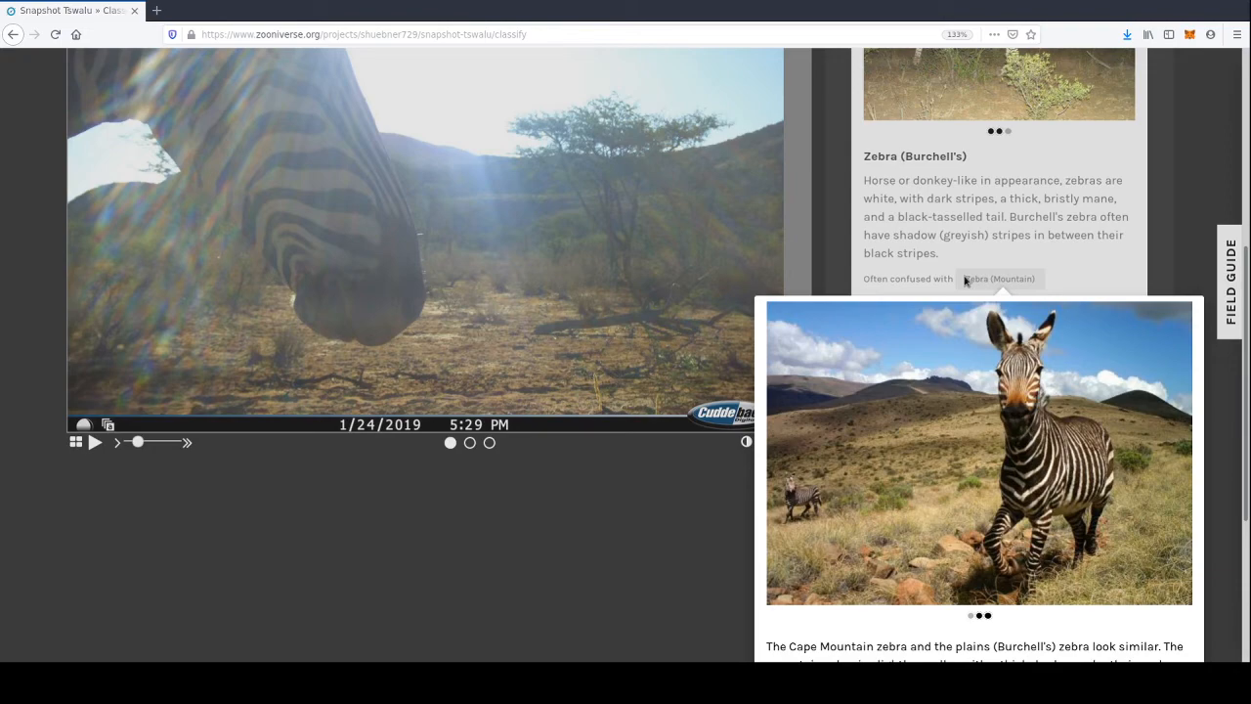
{"action": "scroll", "coordinate": [1020, 553], "scroll_direction": "down", "scroll_amount": 4}
{"action": "scroll", "coordinate": [1019, 530], "scroll_direction": "up", "scroll_amount": 4}
{"action": "left_click", "coordinate": [982, 615]}
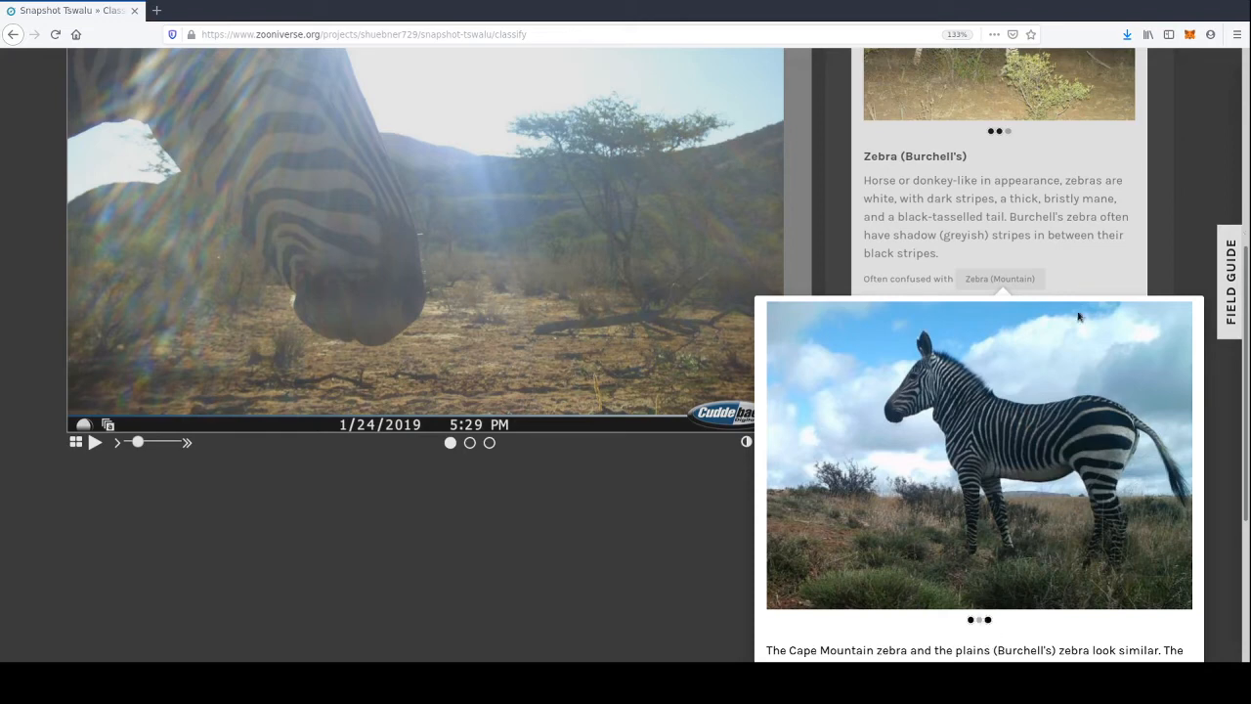
{"action": "left_click", "coordinate": [1104, 282]}
{"action": "scroll", "coordinate": [1032, 287], "scroll_direction": "up", "scroll_amount": 5}
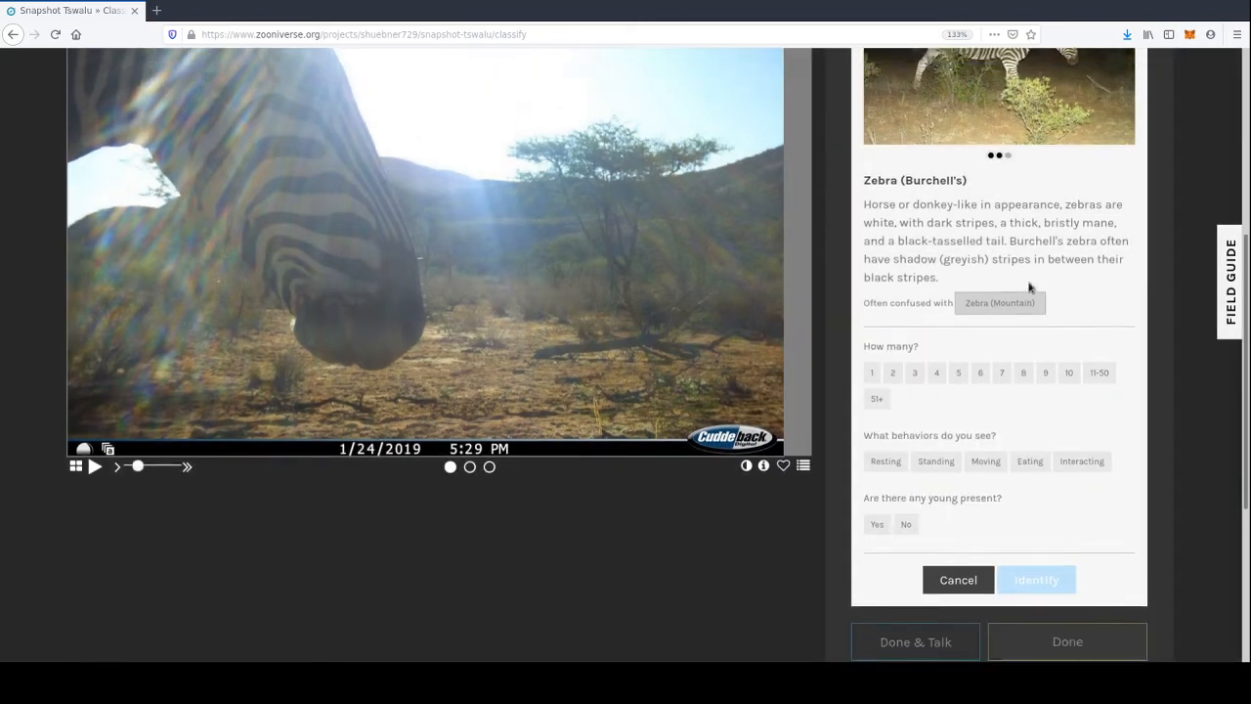
{"action": "scroll", "coordinate": [1032, 280], "scroll_direction": "down", "scroll_amount": 4}
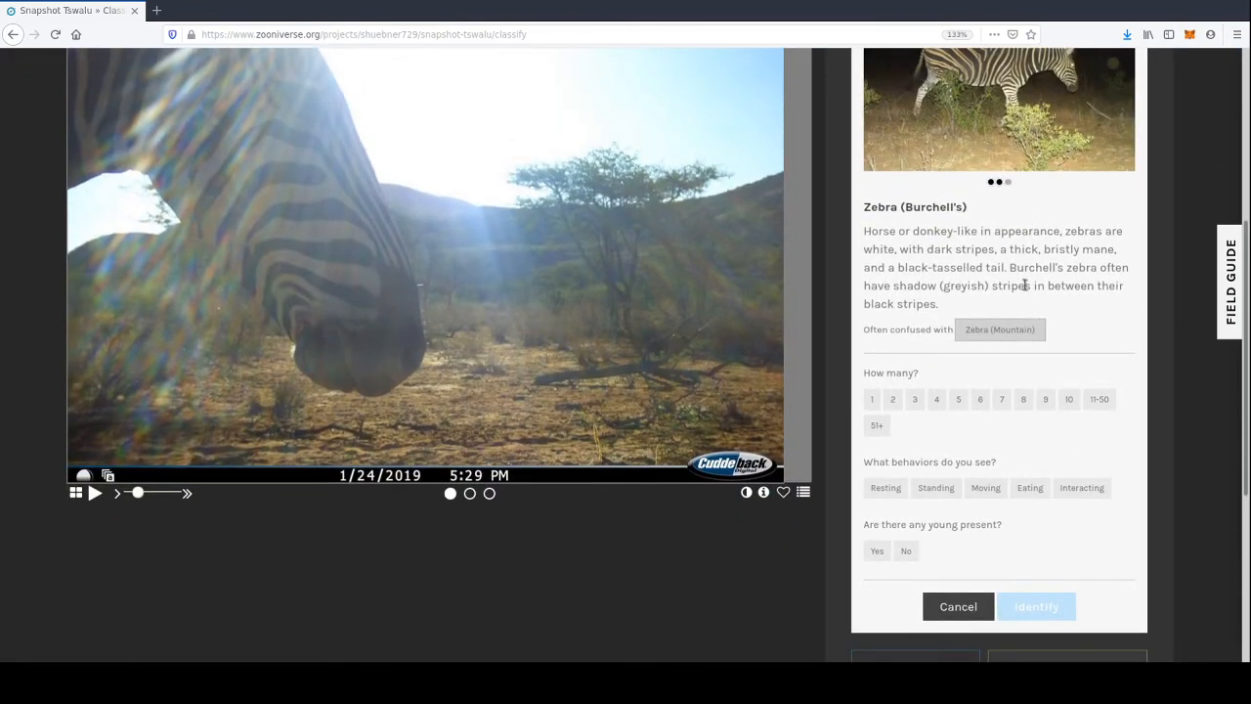
{"action": "scroll", "coordinate": [1024, 283], "scroll_direction": "down", "scroll_amount": 3}
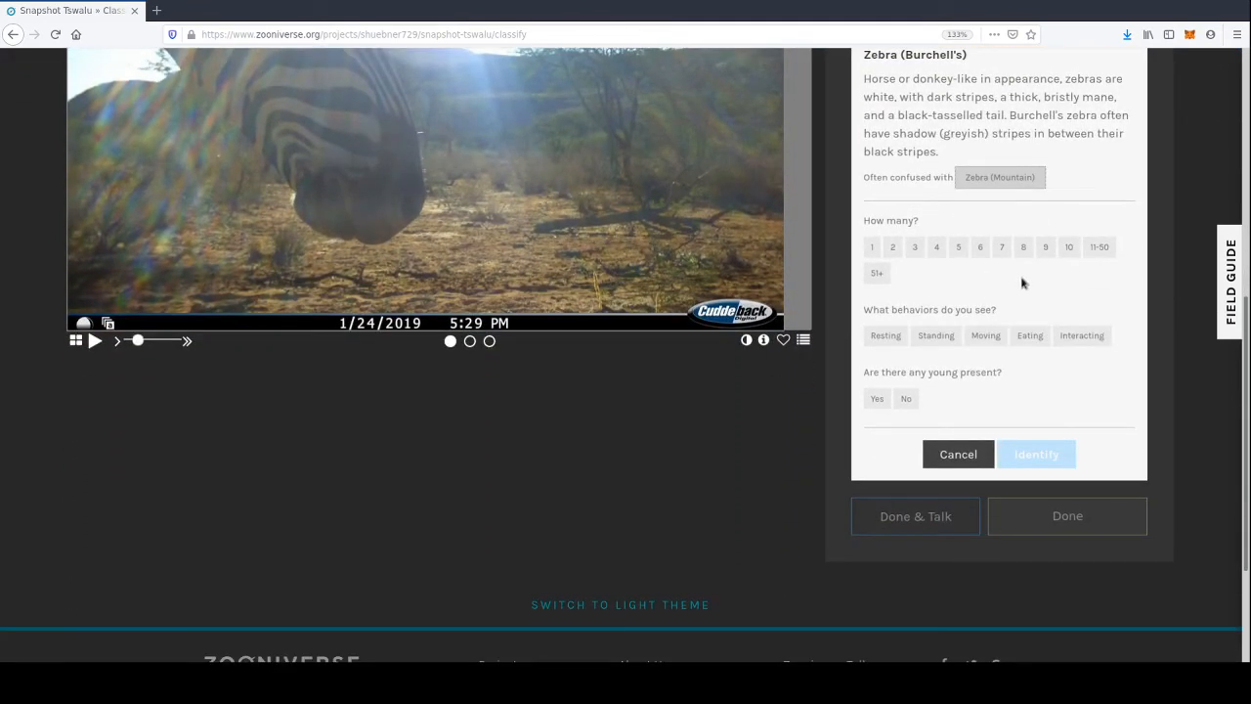
- Identify one standing Zebra (Burchell's) with no young present, and submit the classification
{"action": "left_click", "coordinate": [871, 246]}
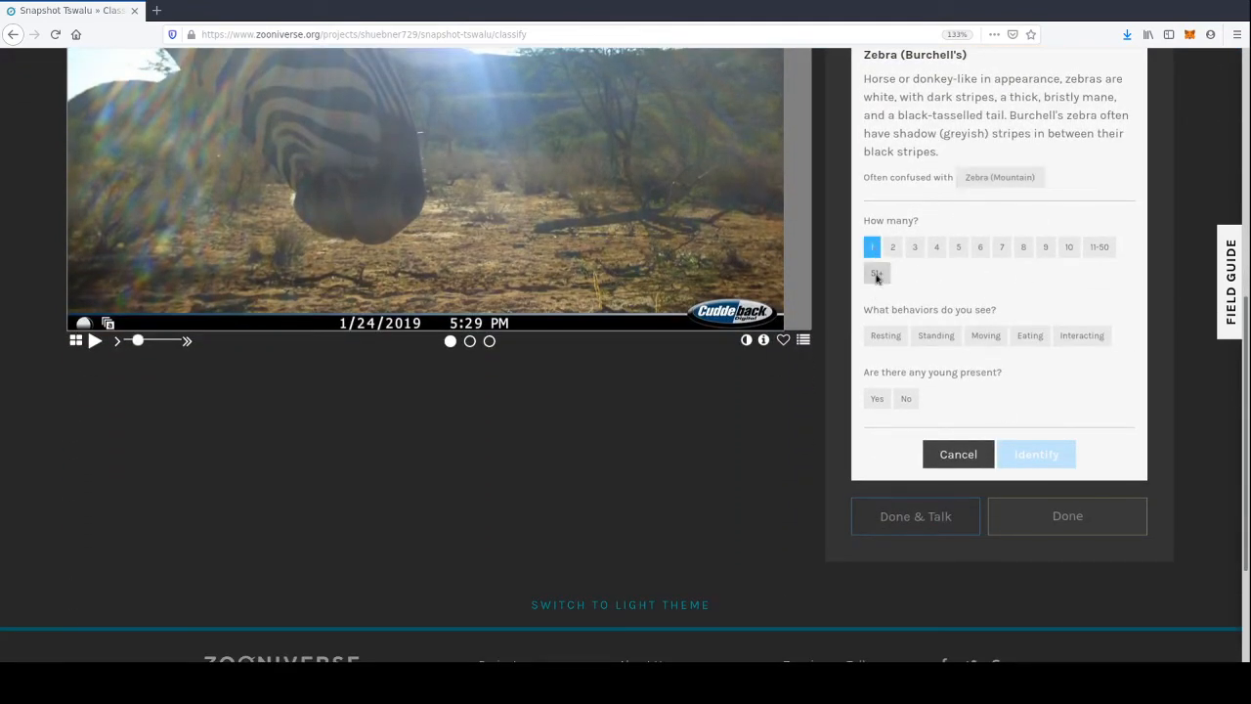
{"action": "left_click", "coordinate": [936, 342]}
{"action": "left_click", "coordinate": [904, 399]}
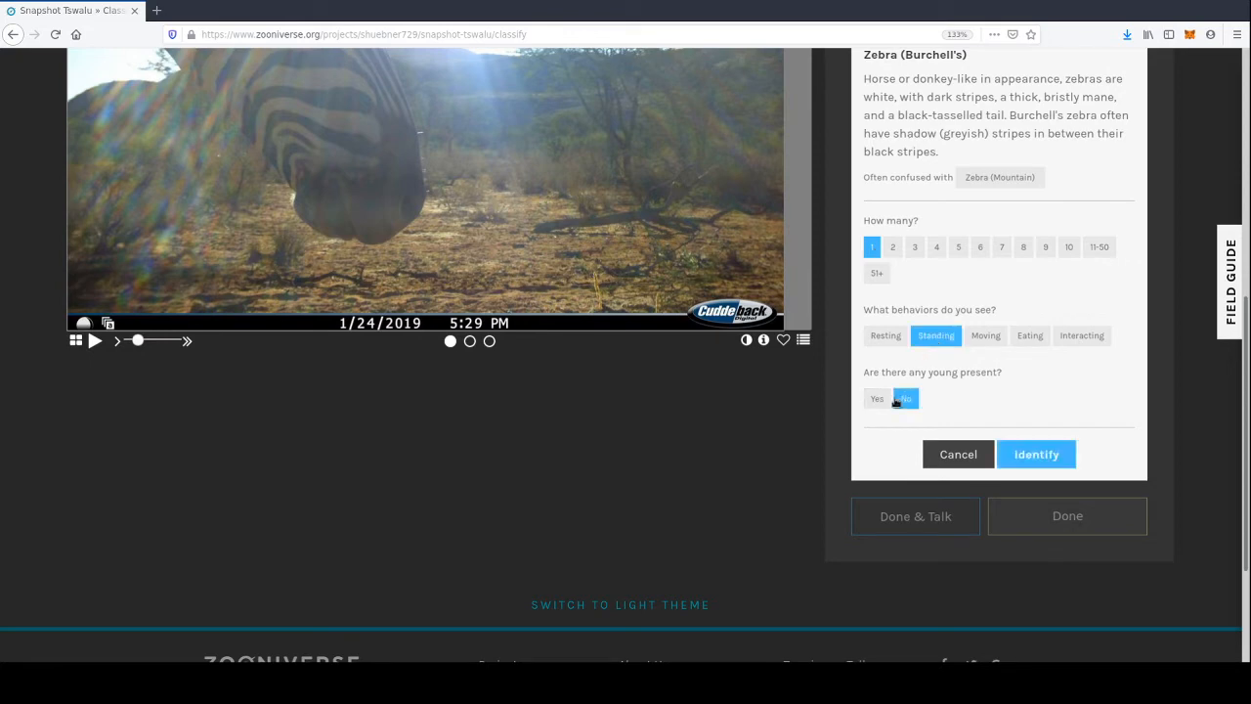
{"action": "scroll", "coordinate": [251, 320], "scroll_direction": "up", "scroll_amount": 3}
{"action": "scroll", "coordinate": [764, 436], "scroll_direction": "down", "scroll_amount": 3}
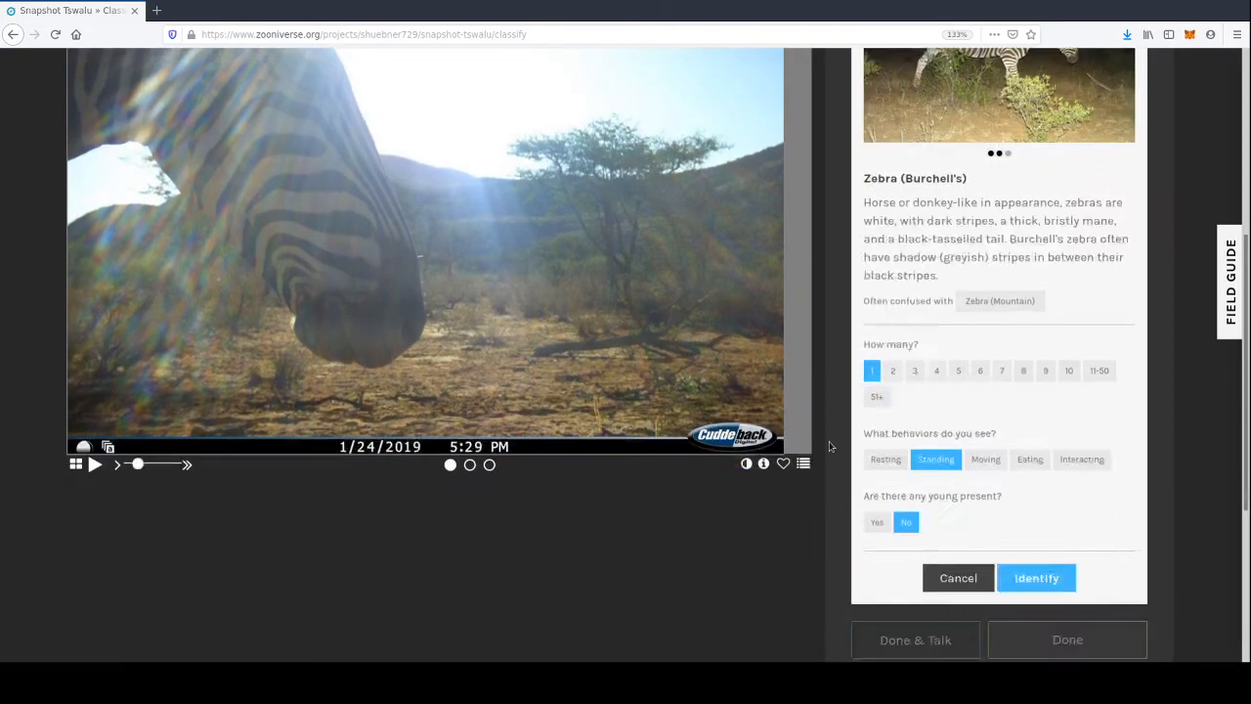
{"action": "left_click", "coordinate": [1065, 465]}
{"action": "left_click", "coordinate": [1031, 586]}
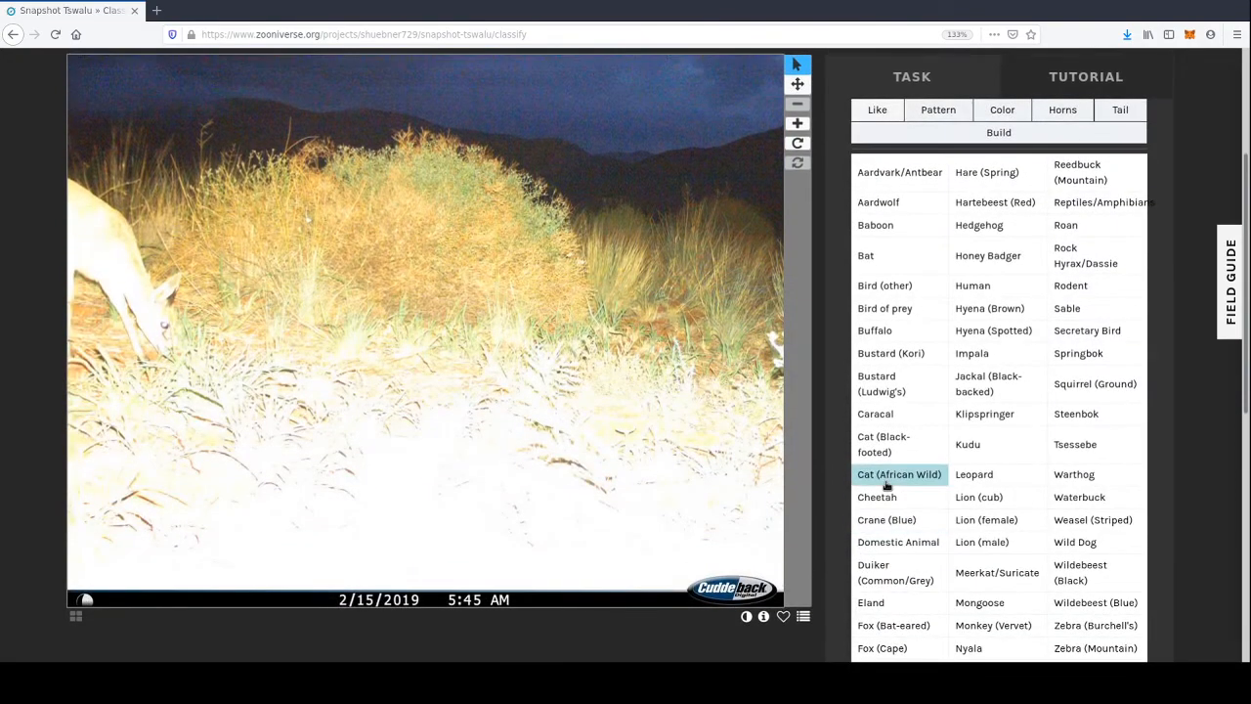
- Check the overexposed night photo in inverted colors, and open and dismiss the Reedbuck (Mountain) entry without identifying it
{"action": "left_click", "coordinate": [747, 617]}
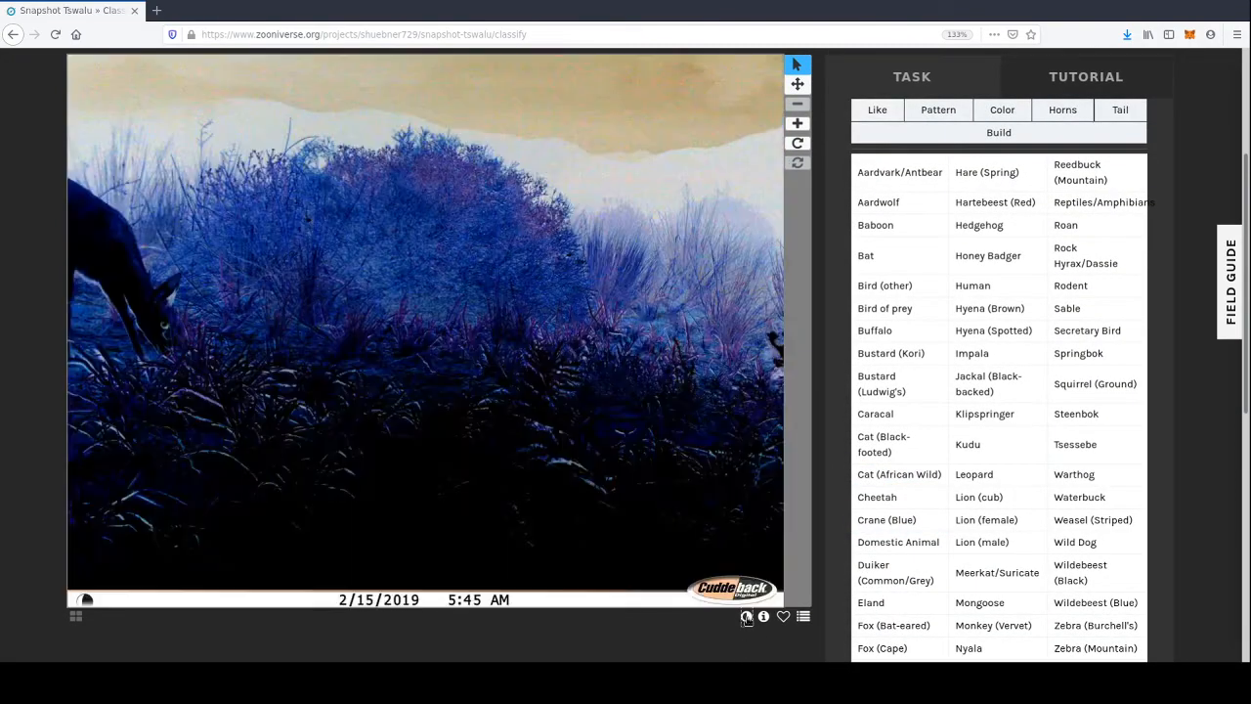
{"action": "left_click", "coordinate": [747, 617]}
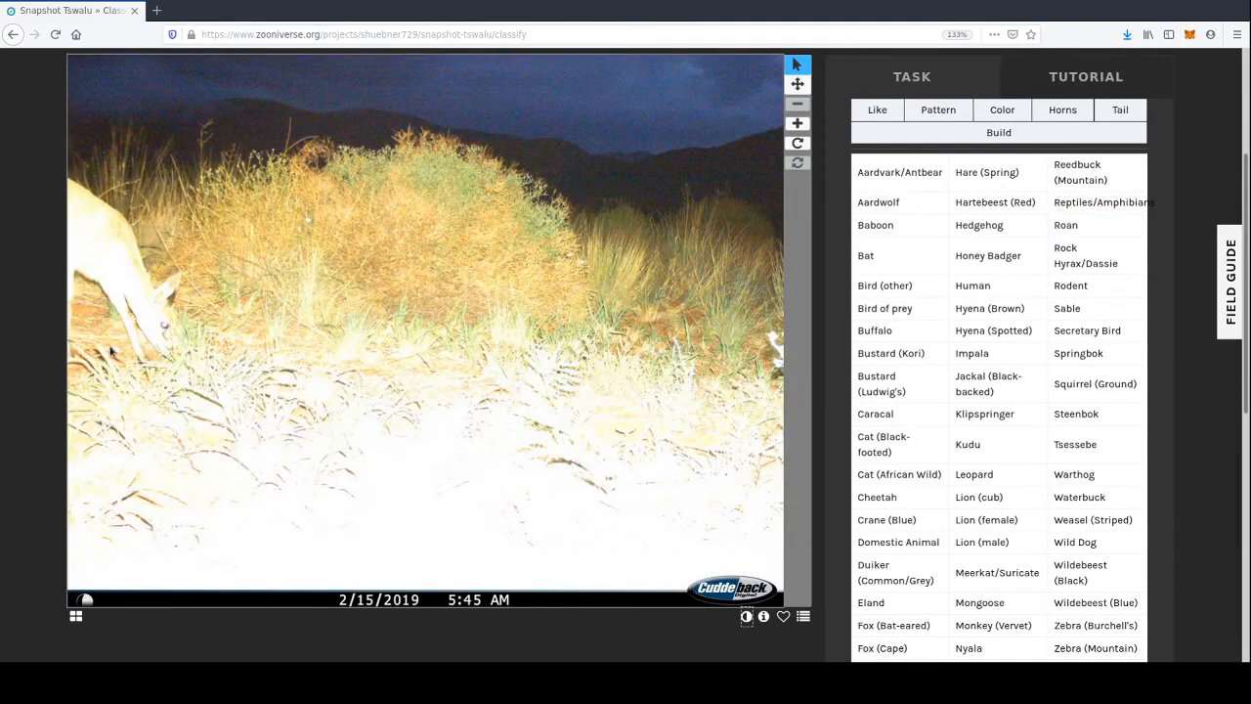
{"action": "scroll", "coordinate": [970, 507], "scroll_direction": "down", "scroll_amount": 2}
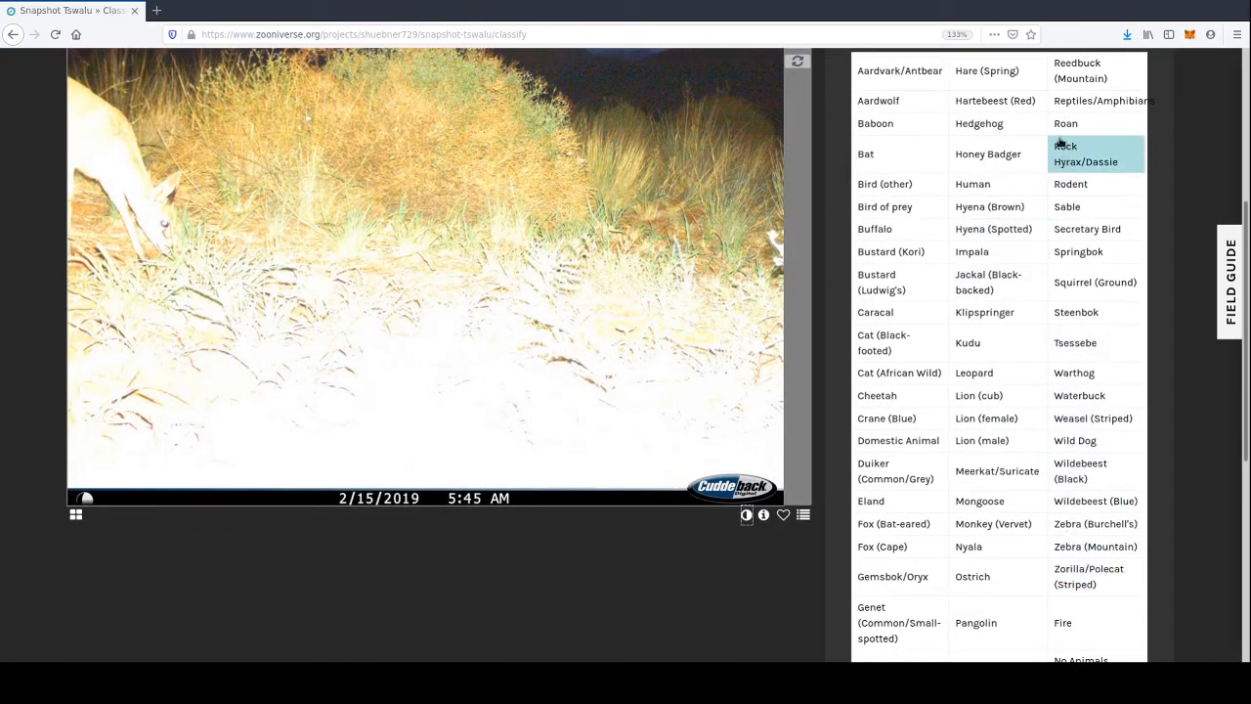
{"action": "scroll", "coordinate": [1083, 159], "scroll_direction": "up", "scroll_amount": 1}
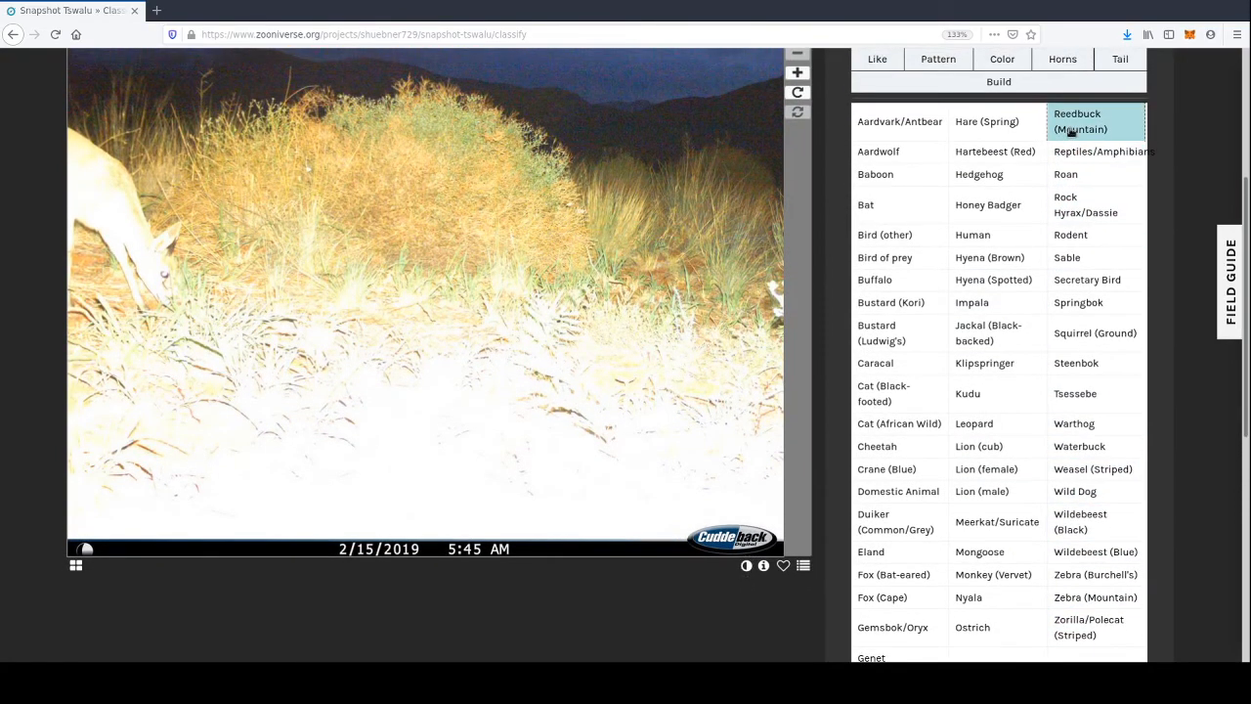
{"action": "left_click", "coordinate": [1078, 120]}
{"action": "scroll", "coordinate": [1062, 164], "scroll_direction": "down", "scroll_amount": 1}
{"action": "scroll", "coordinate": [974, 414], "scroll_direction": "down", "scroll_amount": 6}
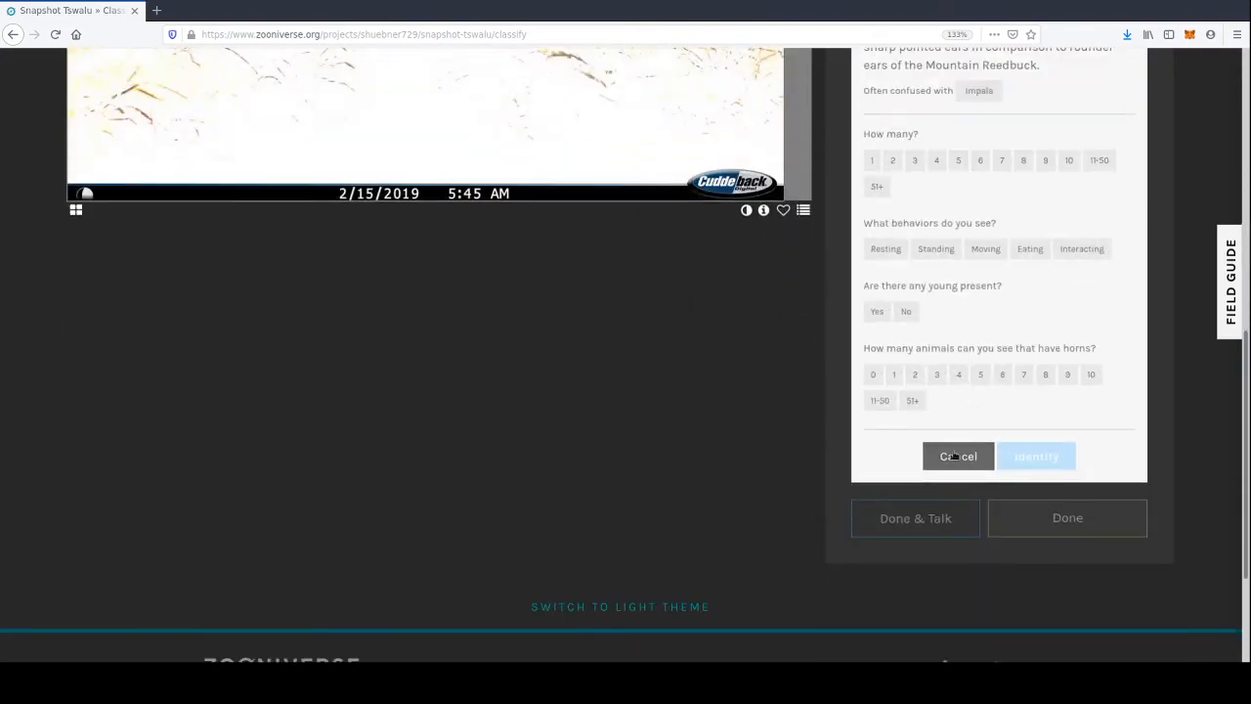
{"action": "left_click", "coordinate": [957, 460]}
{"action": "scroll", "coordinate": [997, 532], "scroll_direction": "down", "scroll_amount": 4}
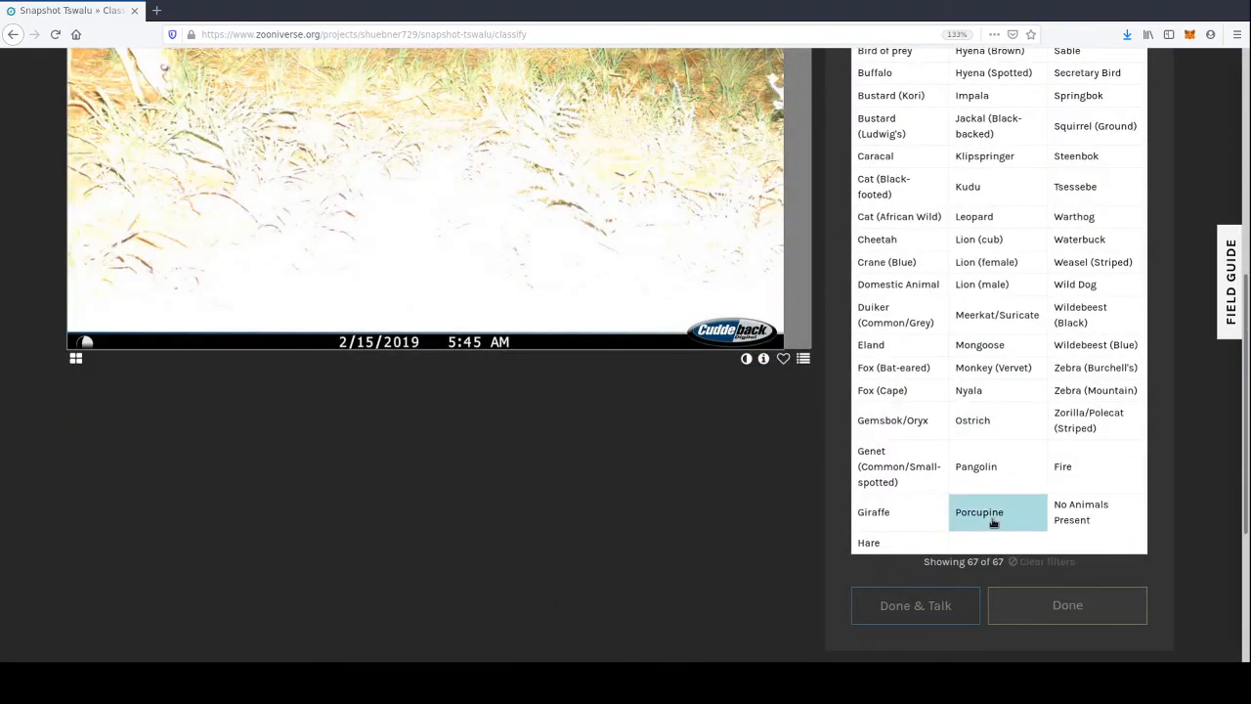
- Read the Springbok entry and compare its reference photo with the grazing animal, and close it without identifying
{"action": "scroll", "coordinate": [993, 523], "scroll_direction": "up", "scroll_amount": 5}
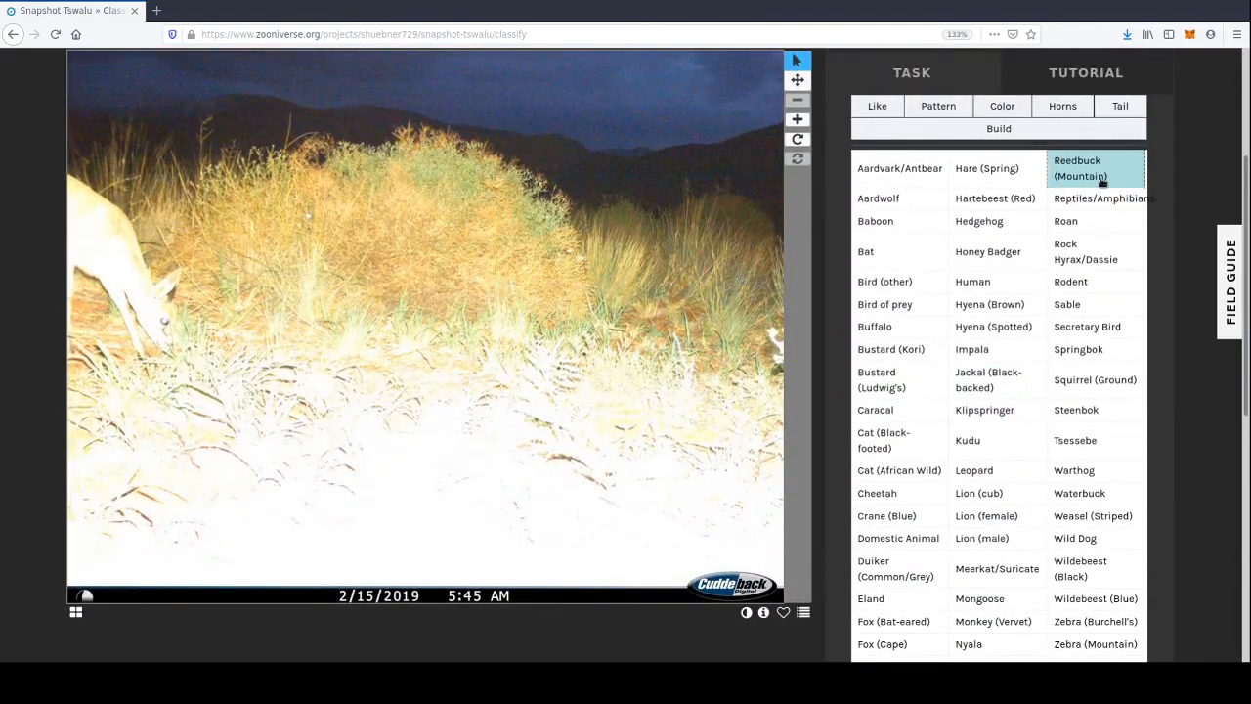
{"action": "scroll", "coordinate": [1096, 185], "scroll_direction": "down", "scroll_amount": 3}
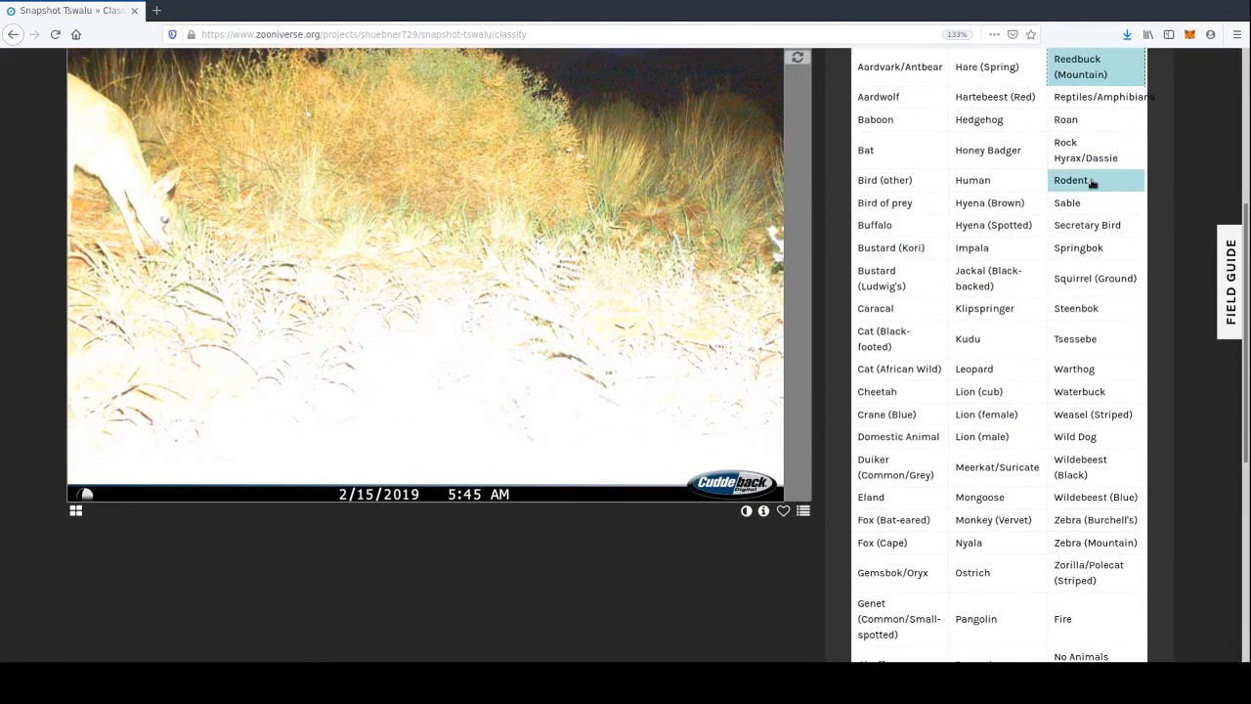
{"action": "scroll", "coordinate": [1092, 181], "scroll_direction": "down", "scroll_amount": 3}
{"action": "left_click", "coordinate": [1094, 199]}
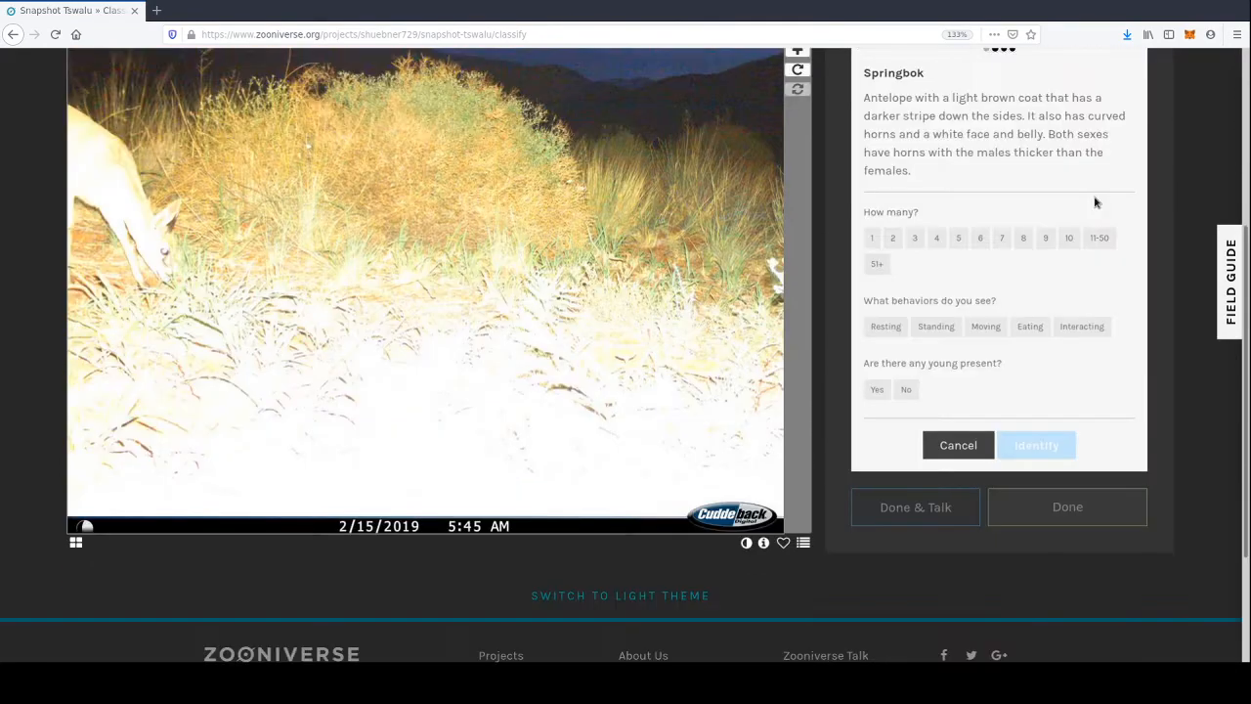
{"action": "scroll", "coordinate": [1065, 207], "scroll_direction": "up", "scroll_amount": 4}
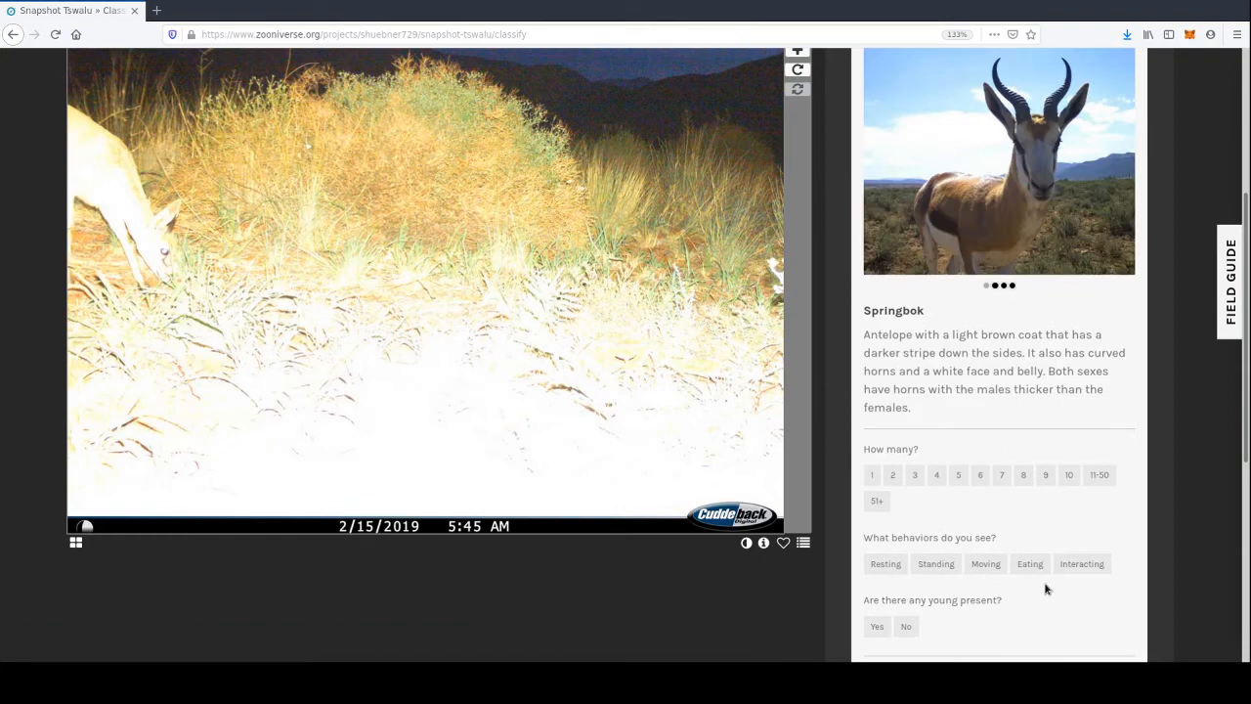
{"action": "scroll", "coordinate": [1045, 588], "scroll_direction": "down", "scroll_amount": 4}
{"action": "left_click", "coordinate": [958, 478]}
{"action": "scroll", "coordinate": [905, 324], "scroll_direction": "up", "scroll_amount": 3}
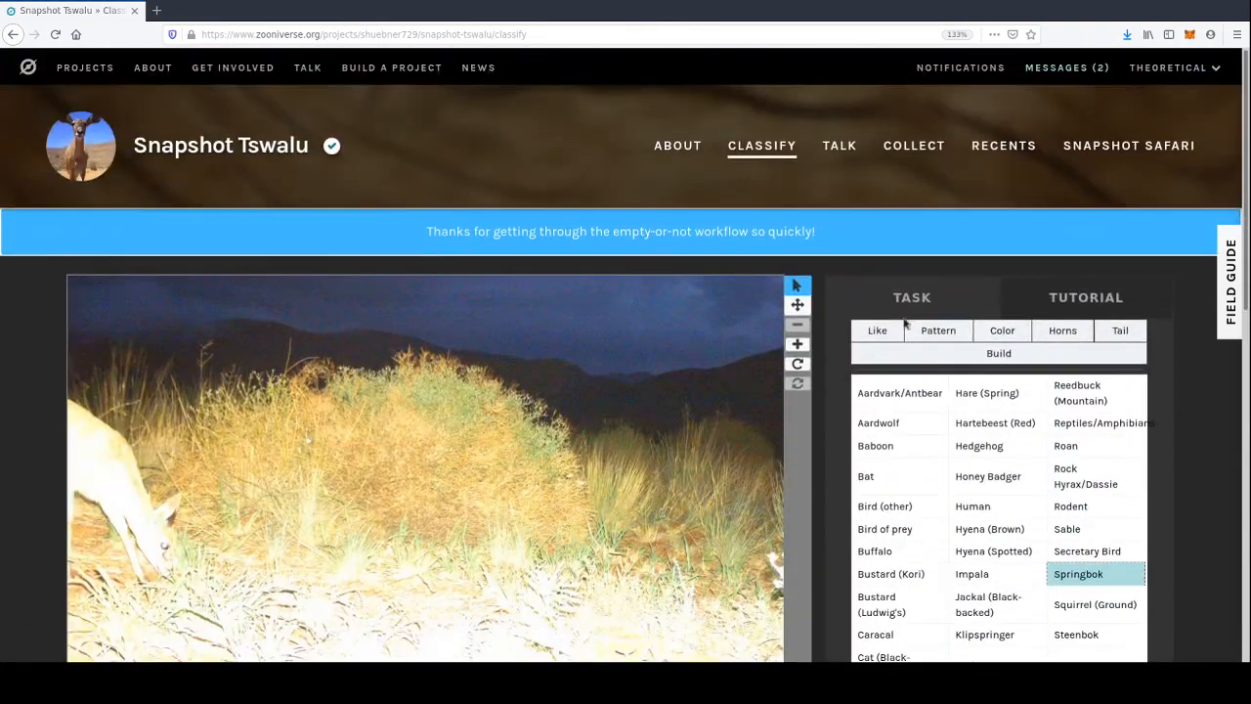
- Filter the species list for the night photo to antelope/deer-like animals with a solid pattern and tan/yellow color
{"action": "left_click", "coordinate": [879, 330]}
{"action": "left_click", "coordinate": [812, 369]}
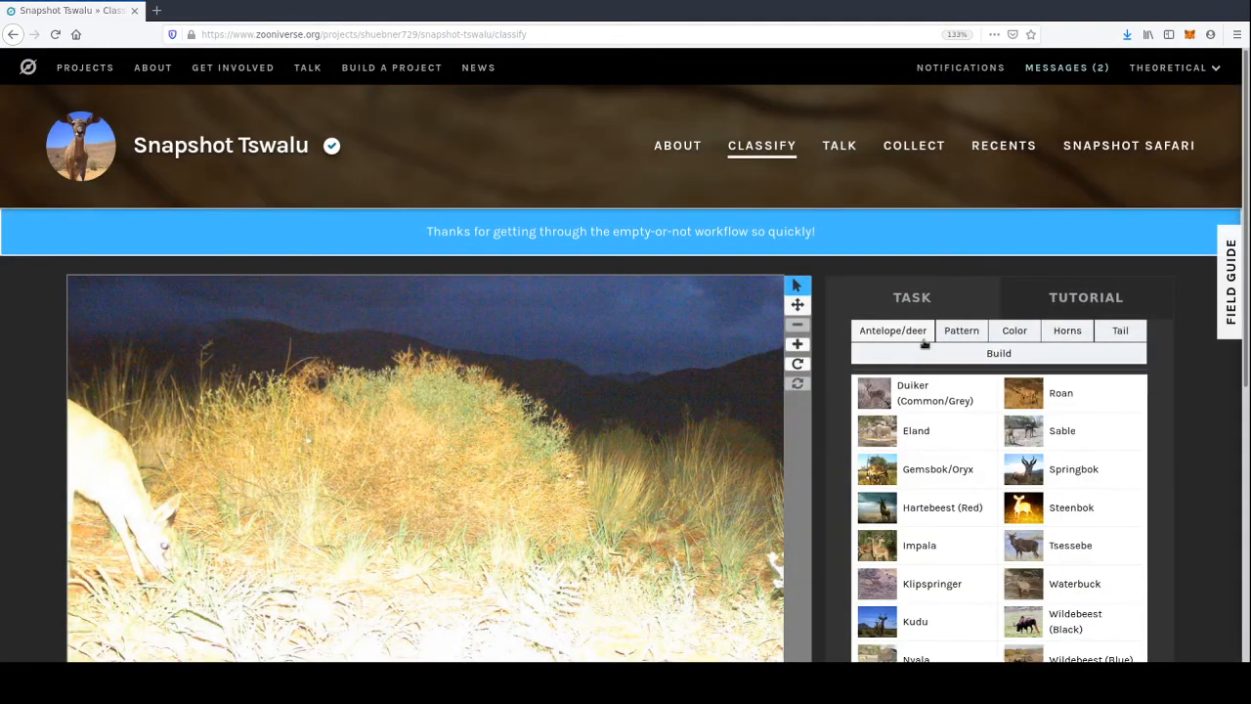
{"action": "left_click", "coordinate": [946, 336]}
{"action": "left_click", "coordinate": [879, 373]}
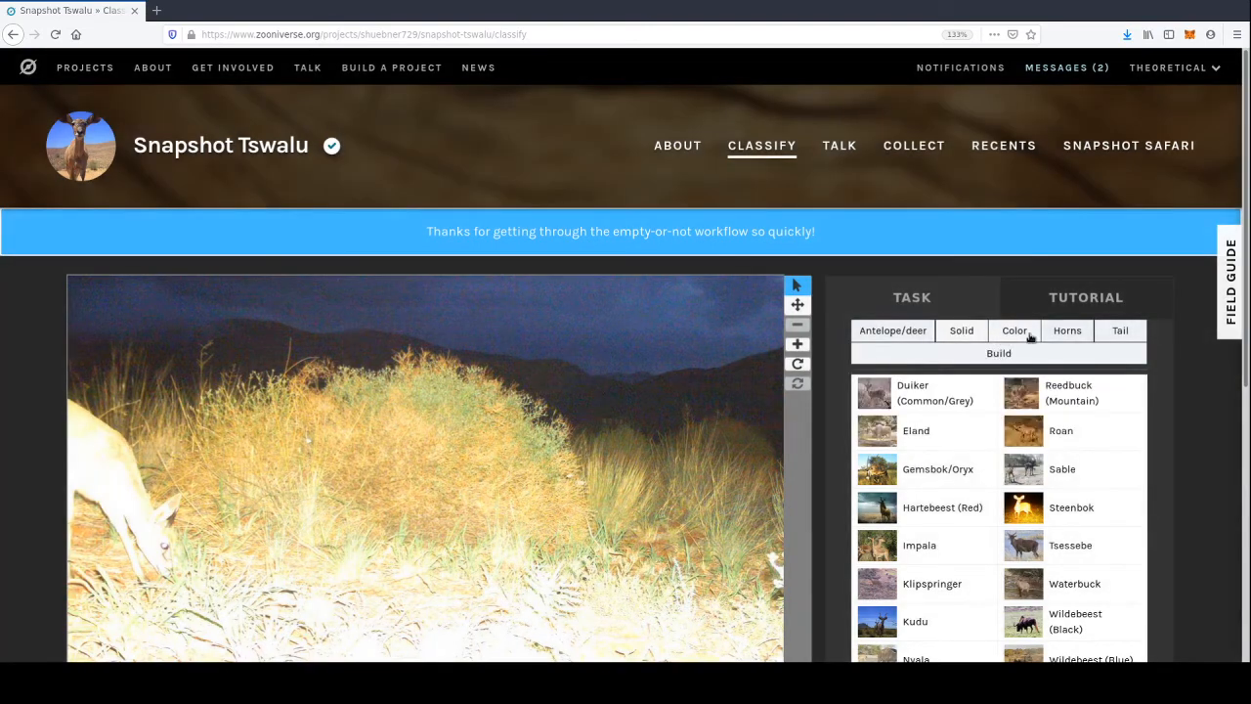
{"action": "left_click", "coordinate": [1017, 335]}
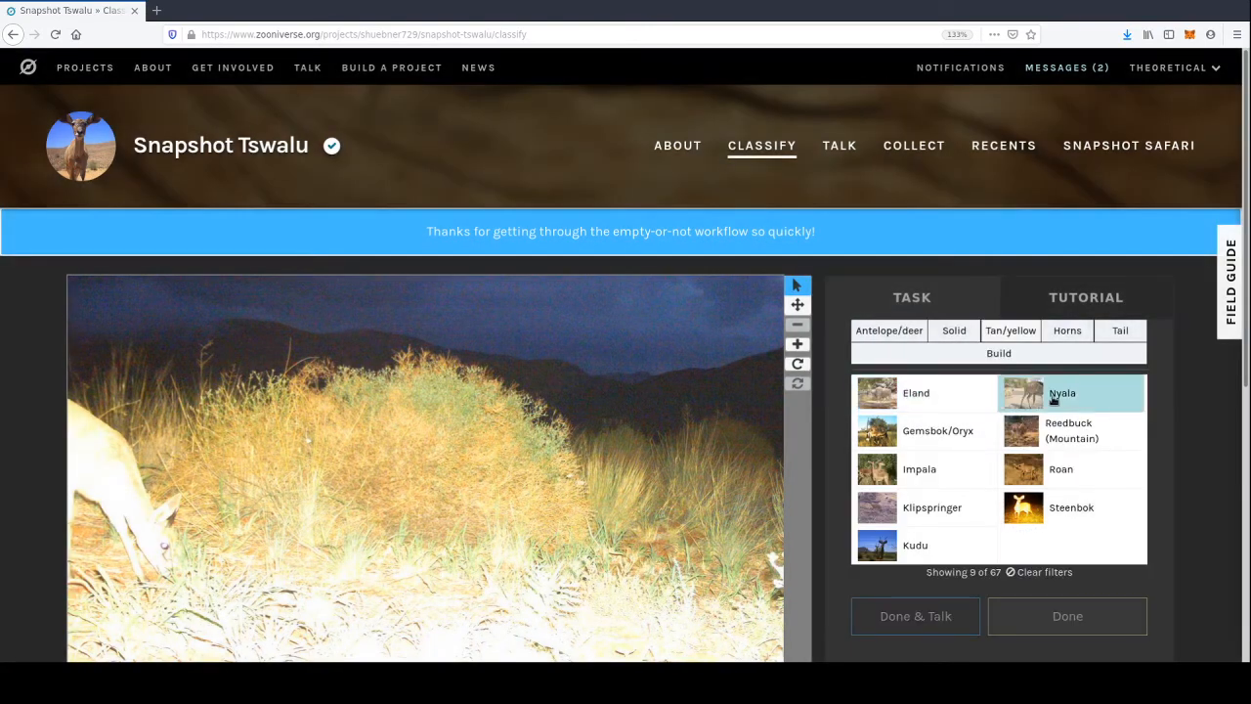
- Compare the Steenbok description and reference photo with the night photo, and cancel the entry
{"action": "scroll", "coordinate": [1016, 406], "scroll_direction": "down", "scroll_amount": 1}
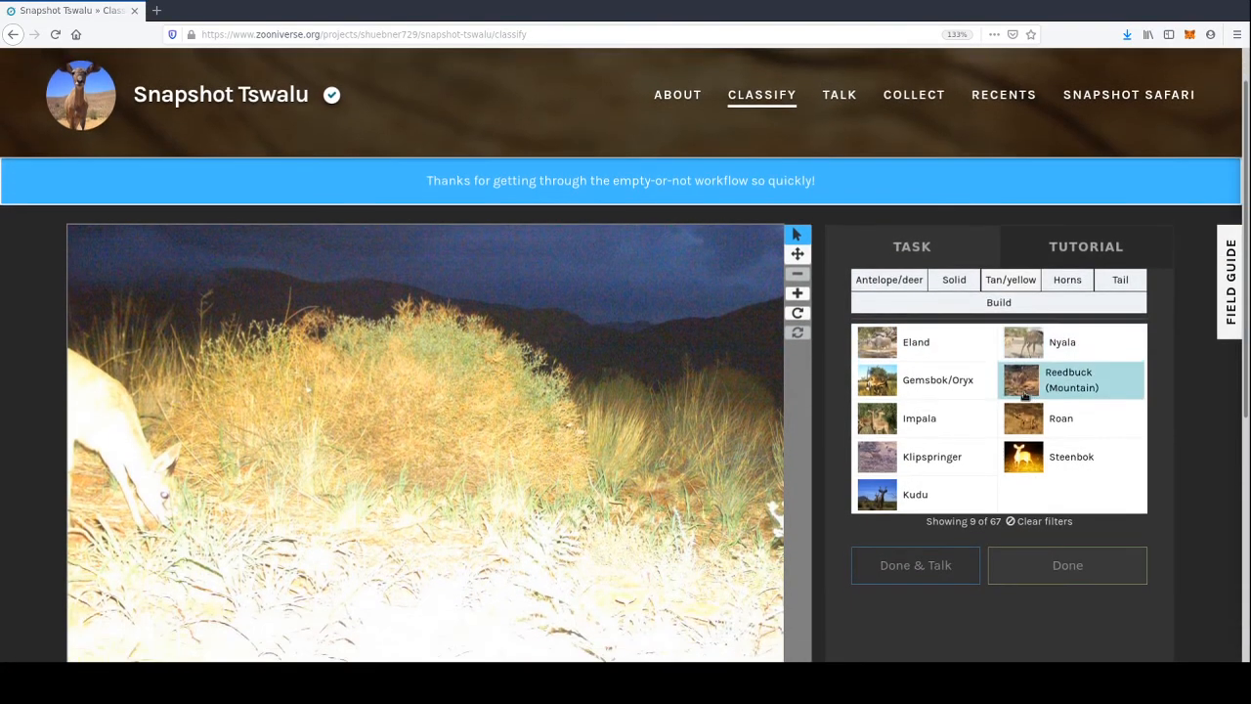
{"action": "left_click", "coordinate": [1016, 463]}
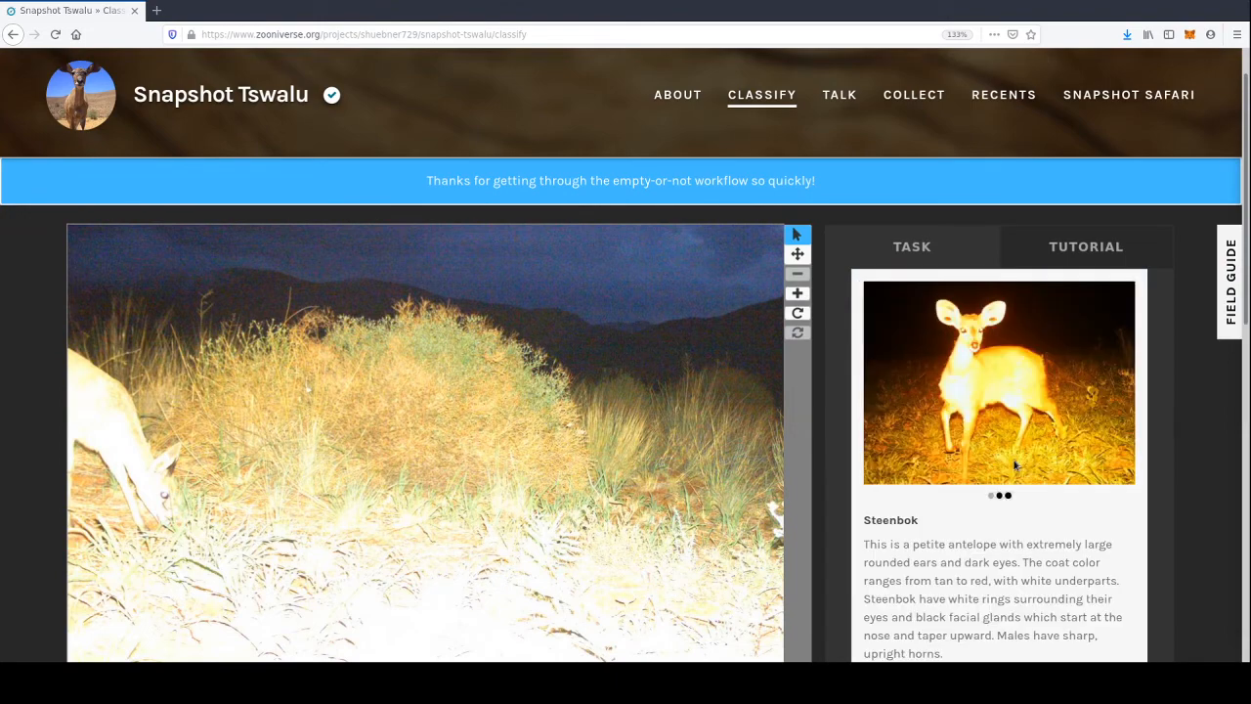
{"action": "scroll", "coordinate": [996, 489], "scroll_direction": "down", "scroll_amount": 1}
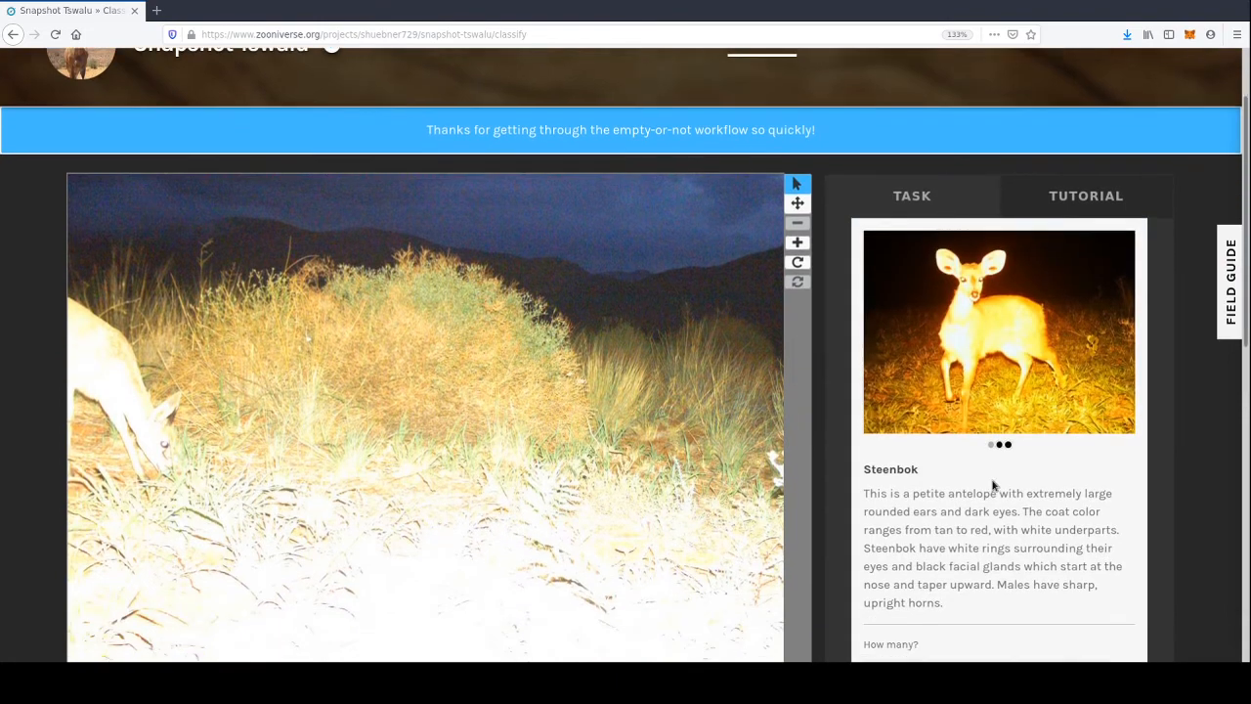
{"action": "scroll", "coordinate": [992, 485], "scroll_direction": "down", "scroll_amount": 8}
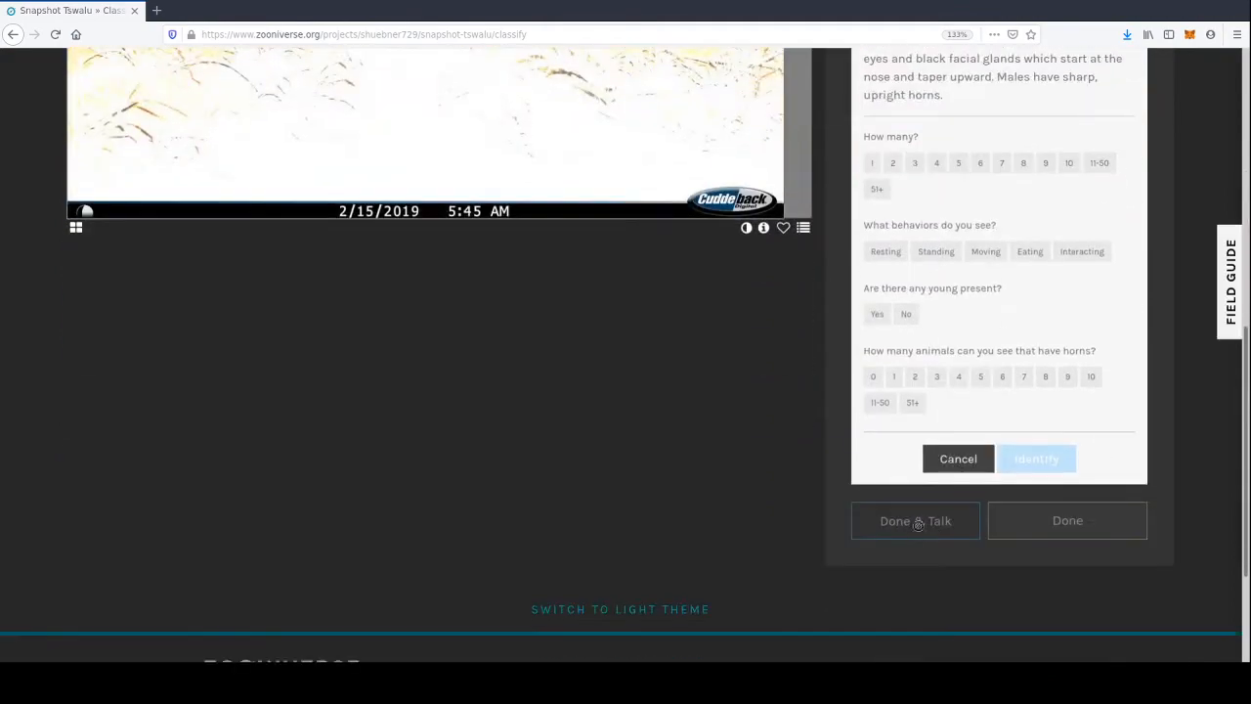
{"action": "left_click", "coordinate": [958, 459]}
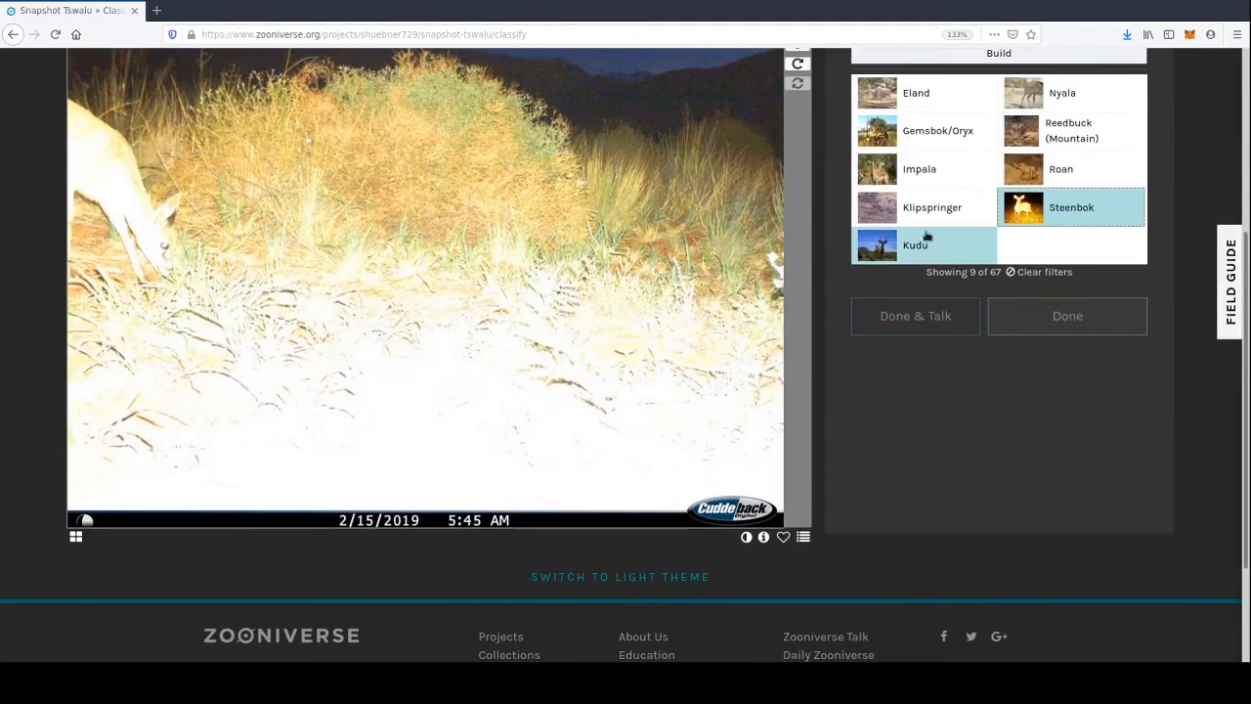
- View the second and third Klipspringer reference photos, compare them with the animal, and cancel the entry
{"action": "left_click", "coordinate": [923, 208]}
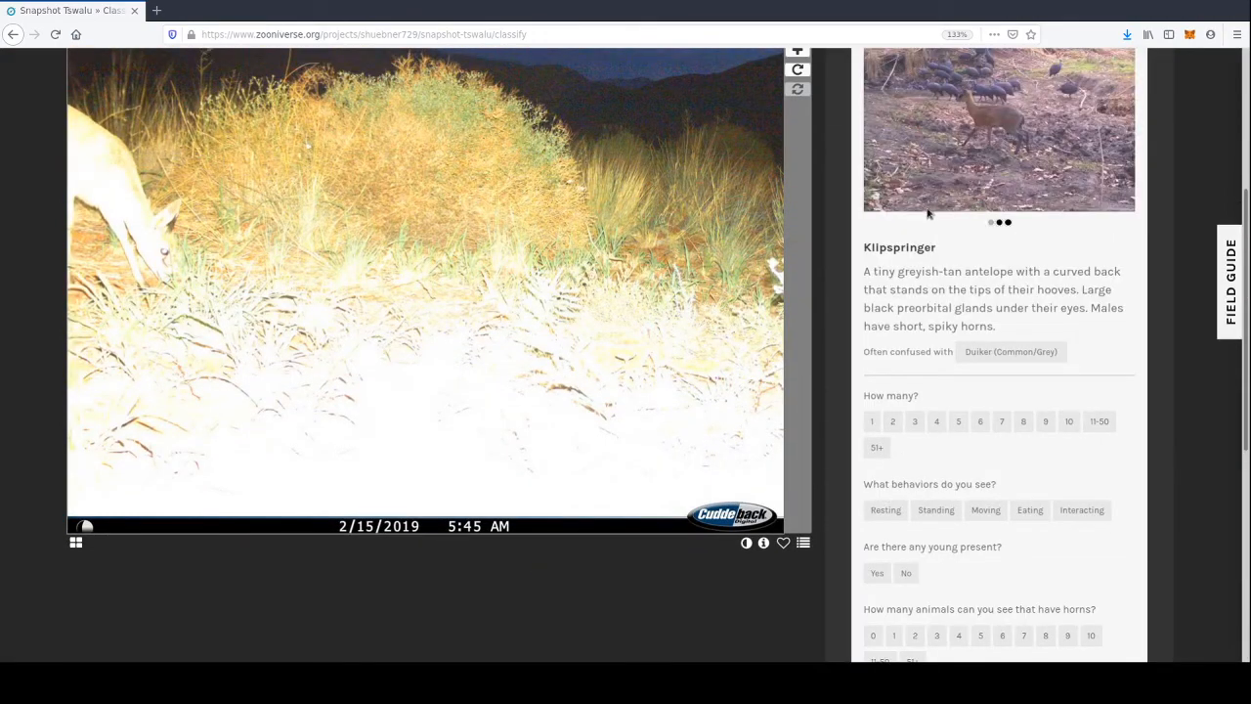
{"action": "left_click", "coordinate": [1000, 222]}
{"action": "scroll", "coordinate": [982, 327], "scroll_direction": "up", "scroll_amount": 3}
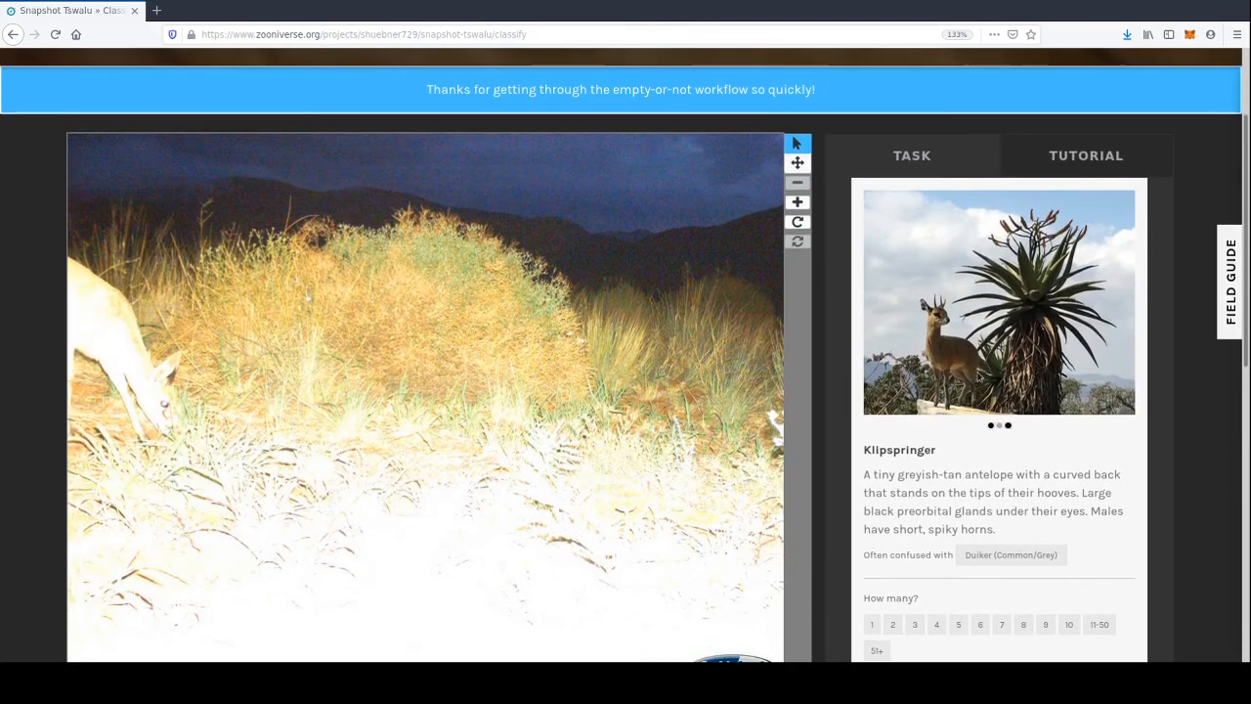
{"action": "left_click", "coordinate": [1002, 426]}
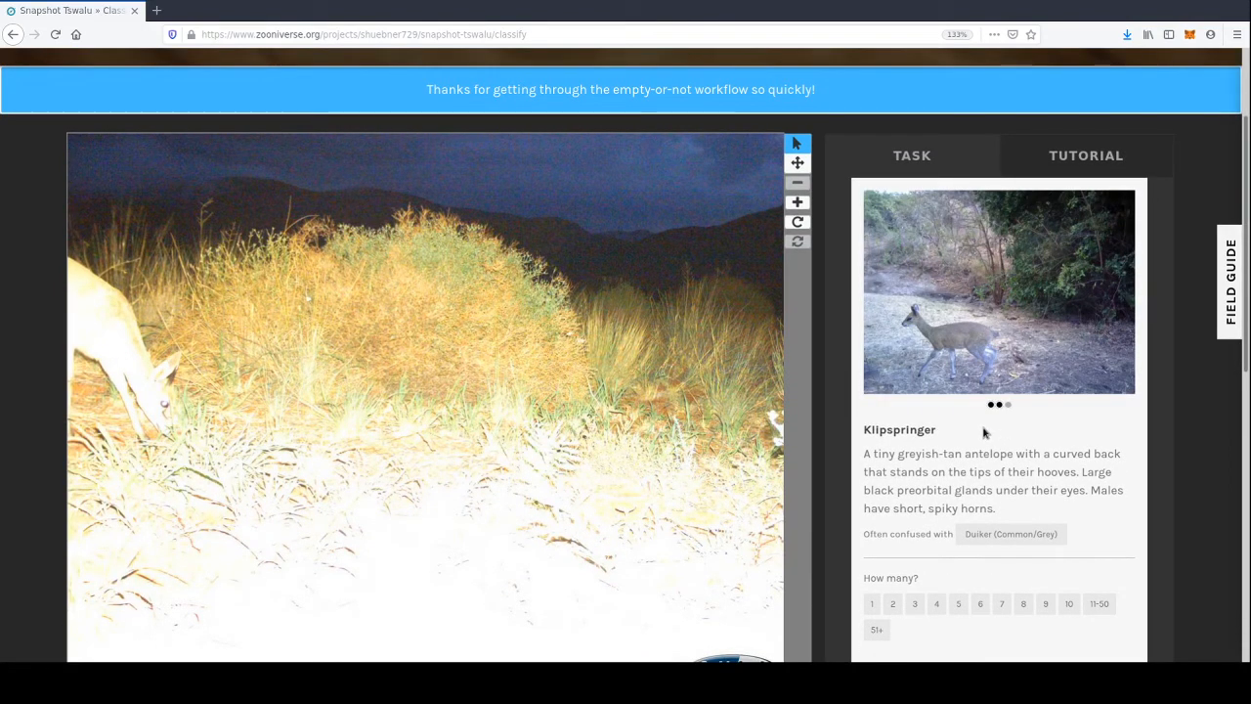
{"action": "scroll", "coordinate": [982, 430], "scroll_direction": "down", "scroll_amount": 5}
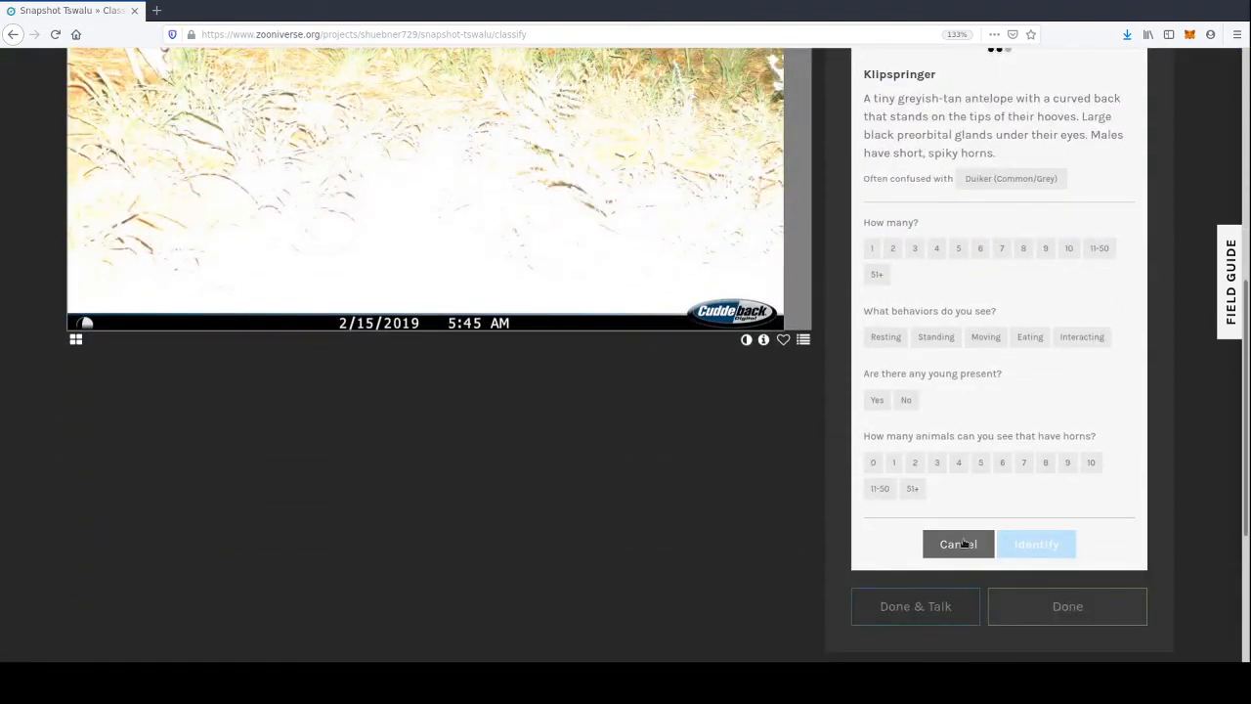
{"action": "left_click", "coordinate": [957, 544]}
{"action": "scroll", "coordinate": [798, 349], "scroll_direction": "up", "scroll_amount": 3}
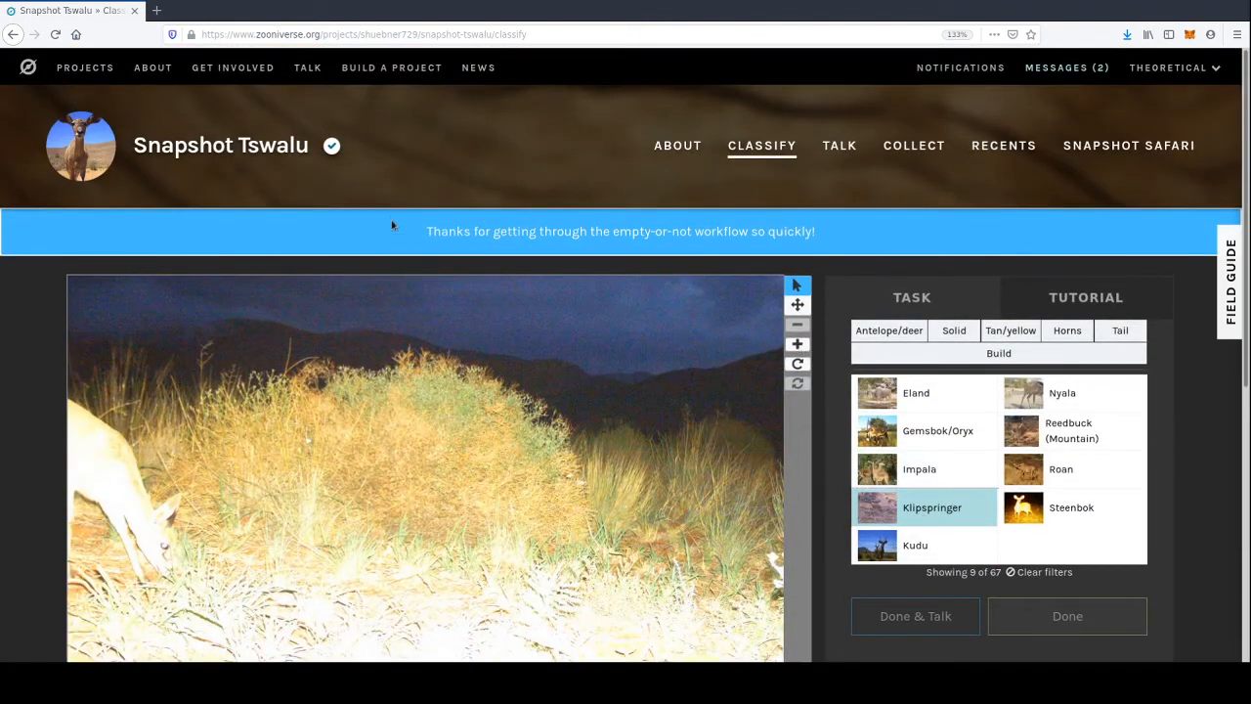
- Reload the classify page to skip the overexposed image, and examine the new photo and the species list
{"action": "left_click", "coordinate": [56, 34]}
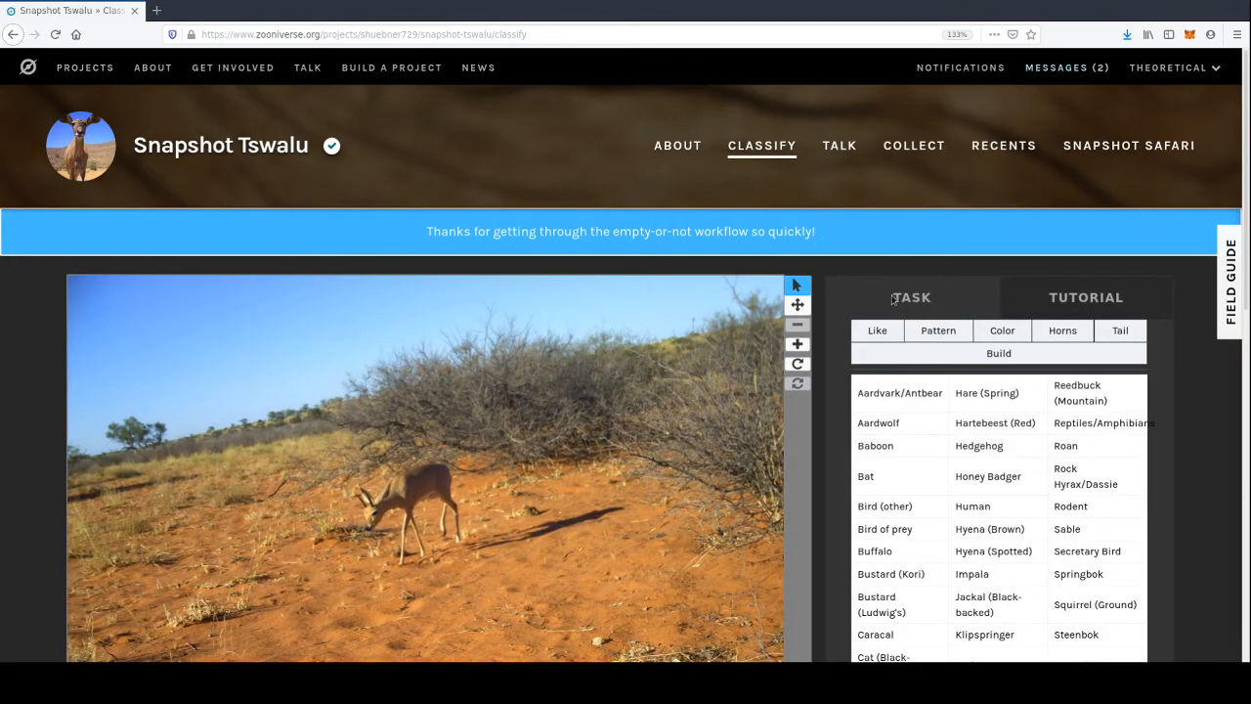
{"action": "scroll", "coordinate": [899, 273], "scroll_direction": "down", "scroll_amount": 2}
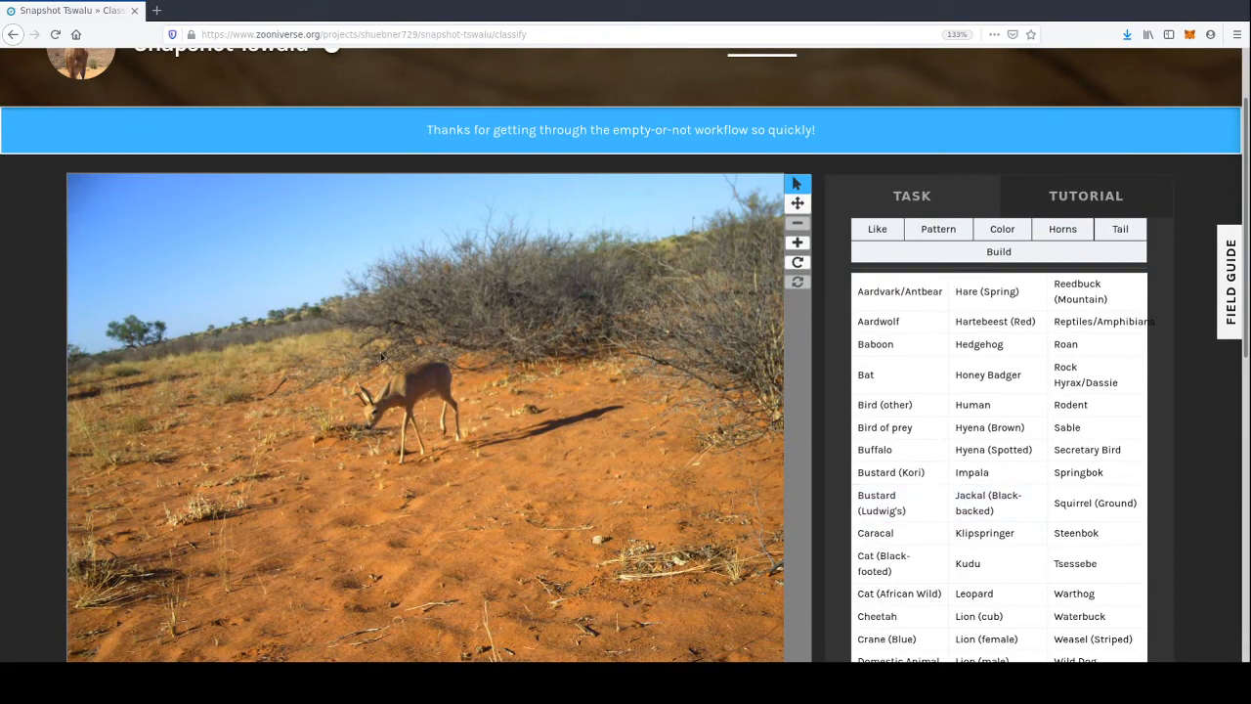
{"action": "scroll", "coordinate": [950, 376], "scroll_direction": "down", "scroll_amount": 2}
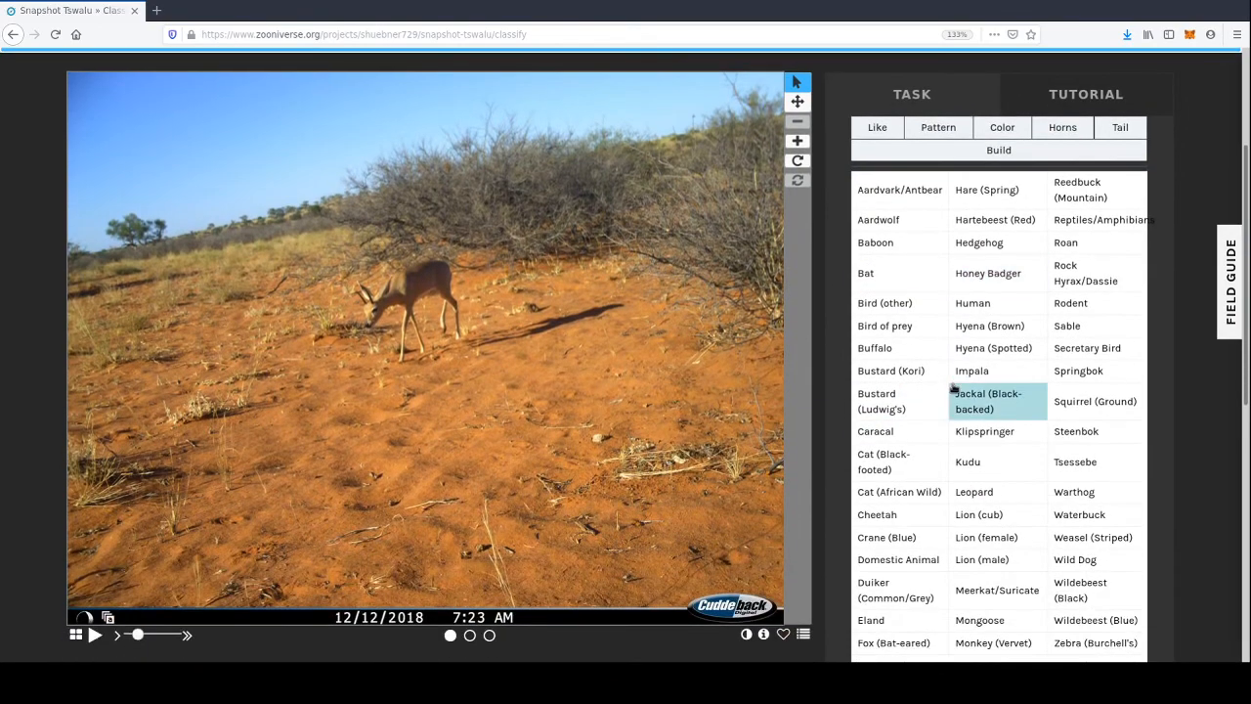
{"action": "scroll", "coordinate": [977, 283], "scroll_direction": "down", "scroll_amount": 2}
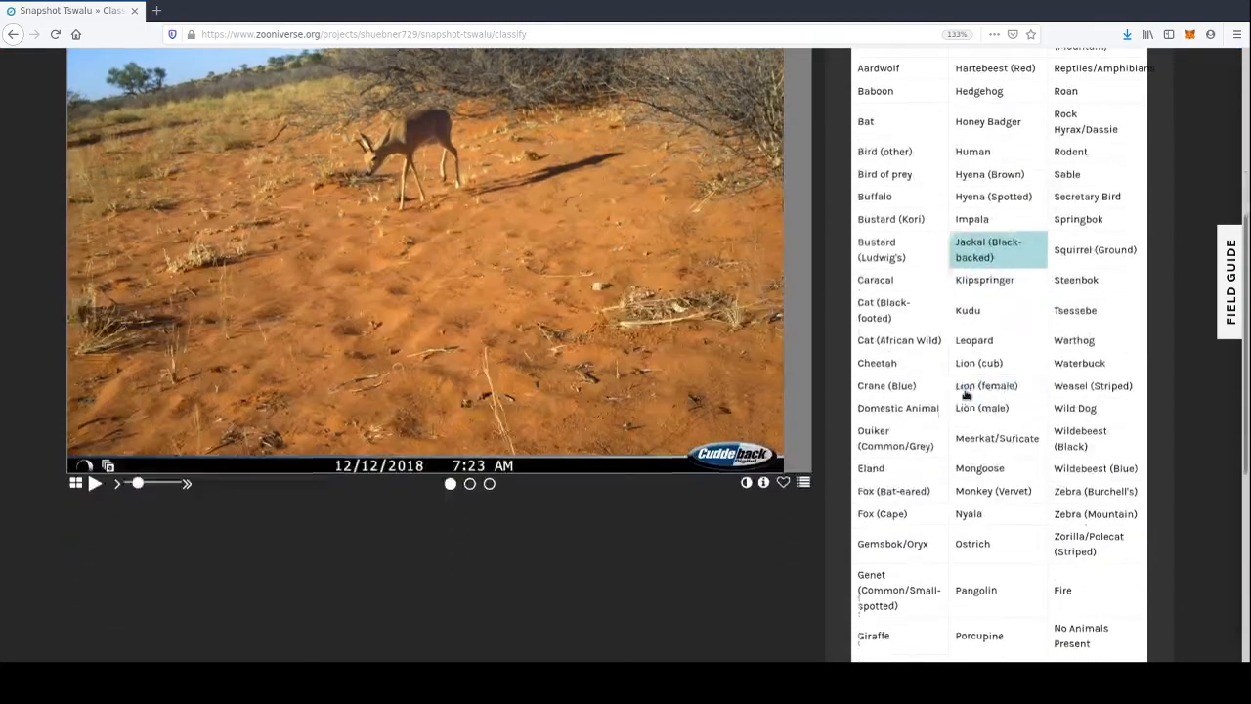
{"action": "scroll", "coordinate": [933, 389], "scroll_direction": "up", "scroll_amount": 2}
- Narrow the new photo's species choices to Antelope/deer, Solid and Tan/yellow
{"action": "left_click", "coordinate": [885, 127]}
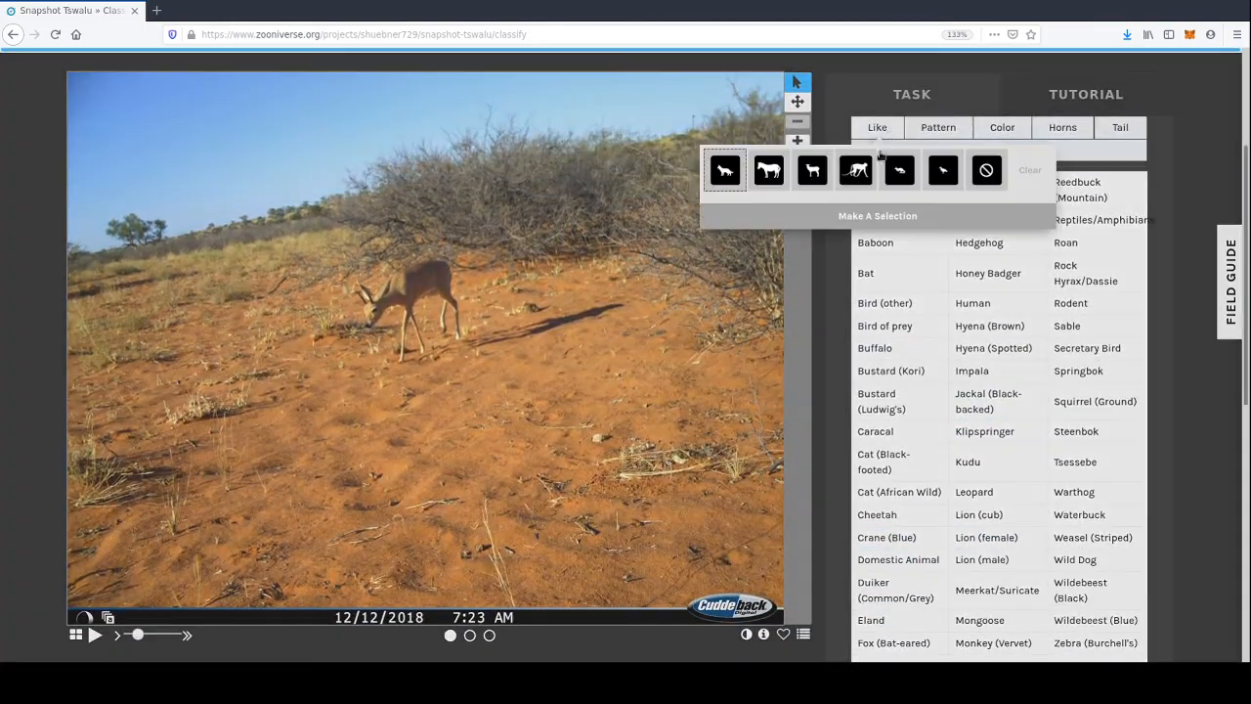
{"action": "left_click", "coordinate": [823, 174]}
{"action": "left_click", "coordinate": [971, 135]}
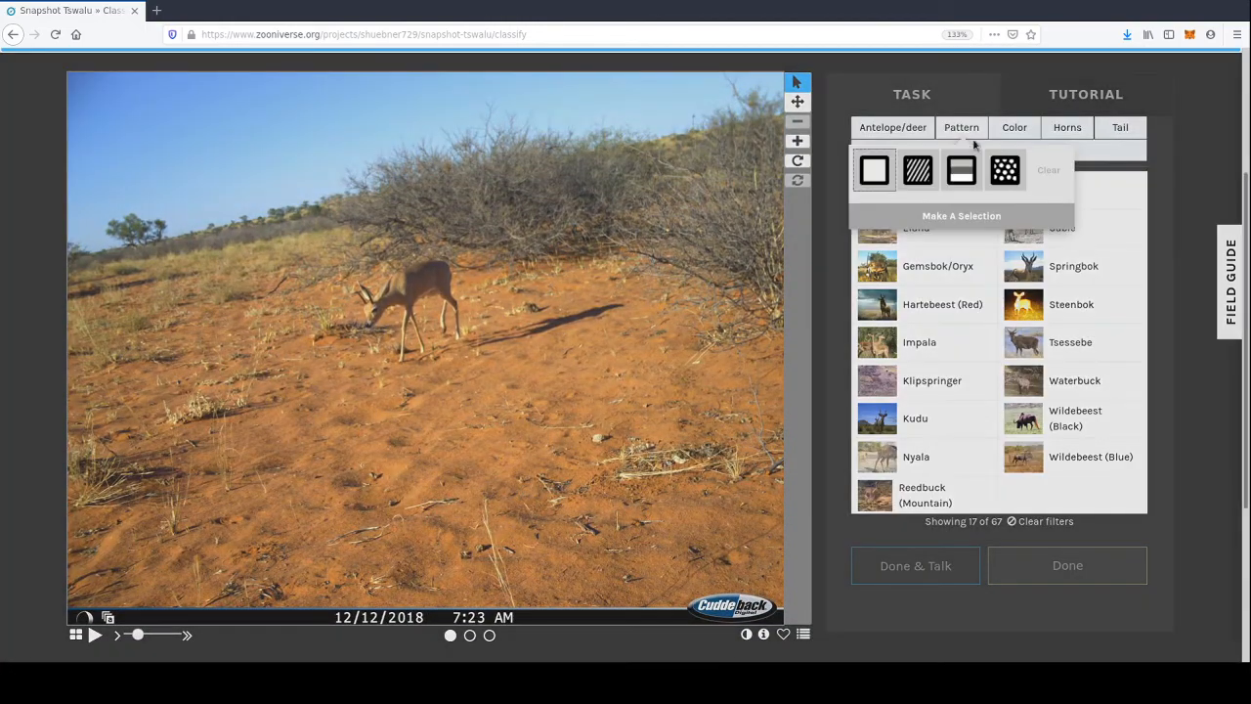
{"action": "left_click", "coordinate": [875, 171]}
{"action": "left_click", "coordinate": [1014, 128]}
{"action": "left_click", "coordinate": [888, 172]}
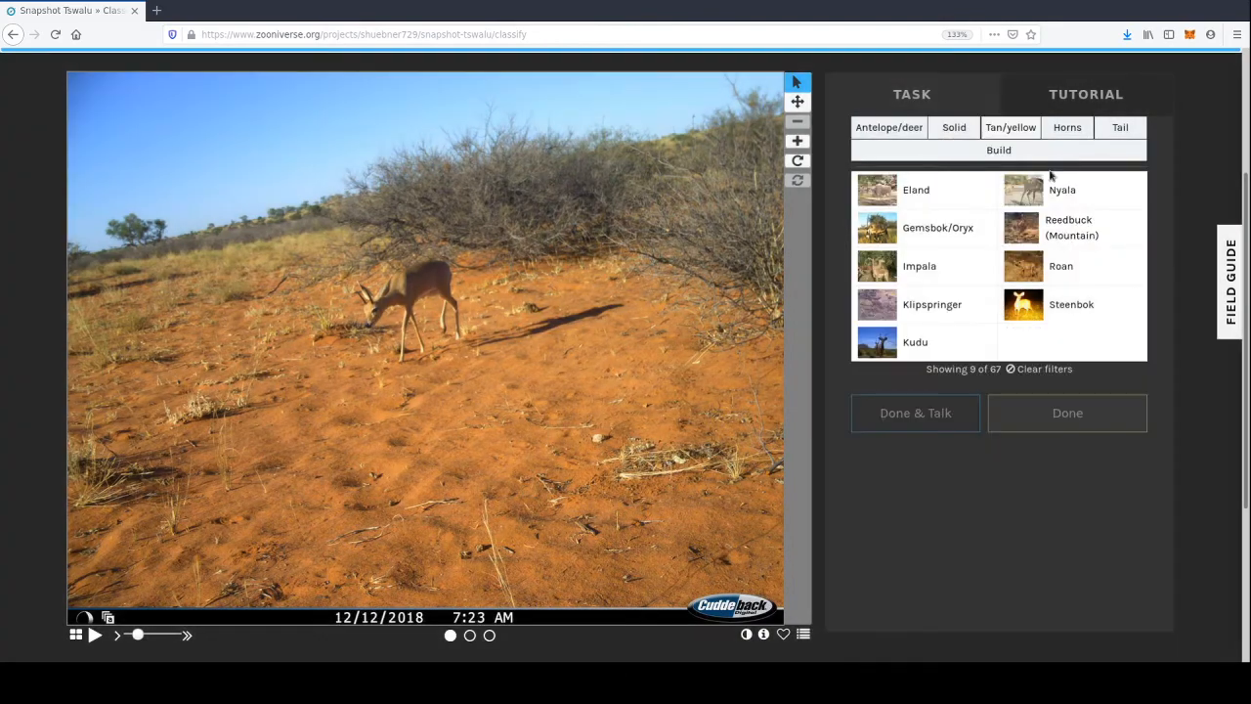
- Compare the Roan description and reference photo with the antelope in the daytime photo, and cancel the entry
{"action": "left_click", "coordinate": [1053, 275]}
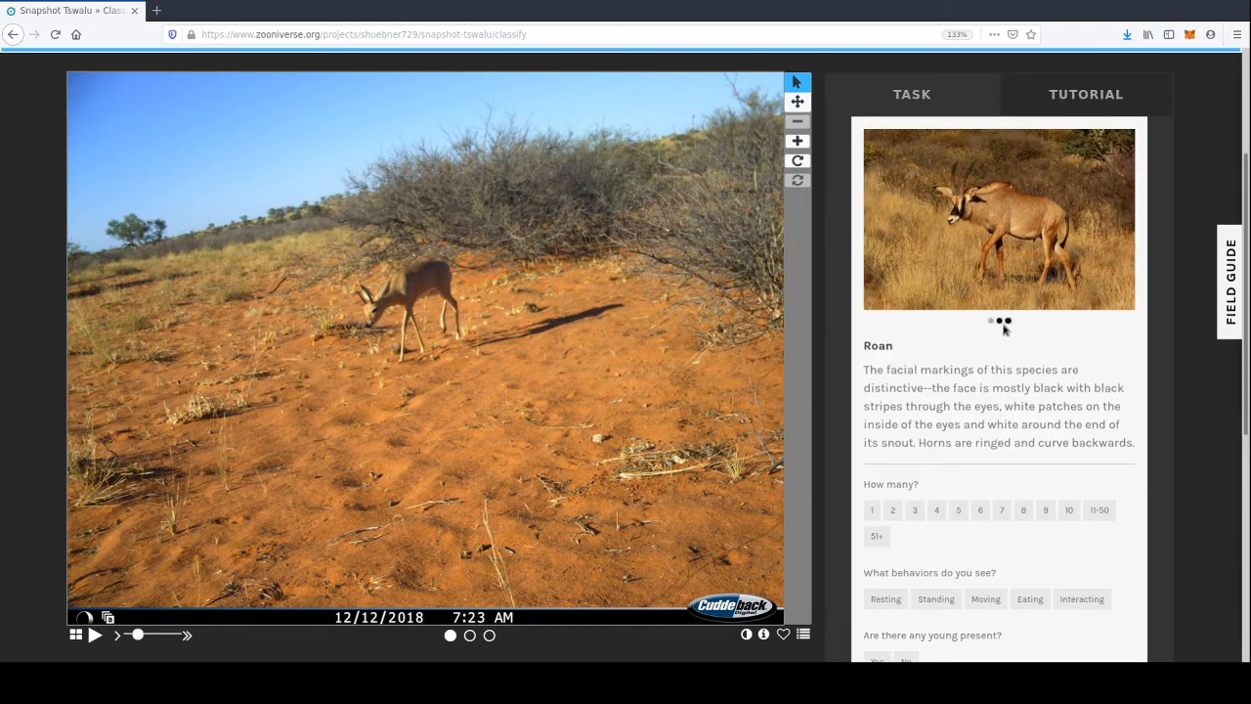
{"action": "scroll", "coordinate": [1004, 330], "scroll_direction": "down", "scroll_amount": 5}
{"action": "left_click", "coordinate": [958, 411]}
{"action": "scroll", "coordinate": [964, 414], "scroll_direction": "up", "scroll_amount": 5}
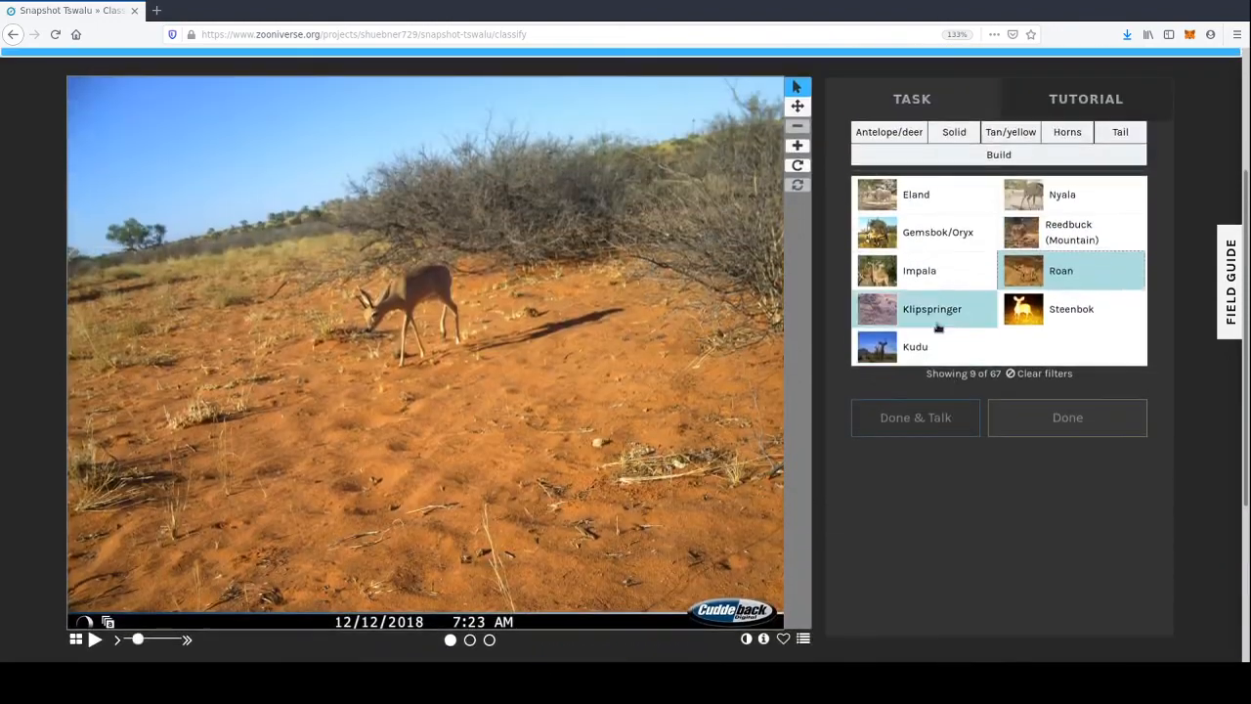
- Choose Klipspringer for the animal, and check its second reference photo and the Duiker (Common/Grey) comparison against the photo
{"action": "left_click", "coordinate": [910, 316]}
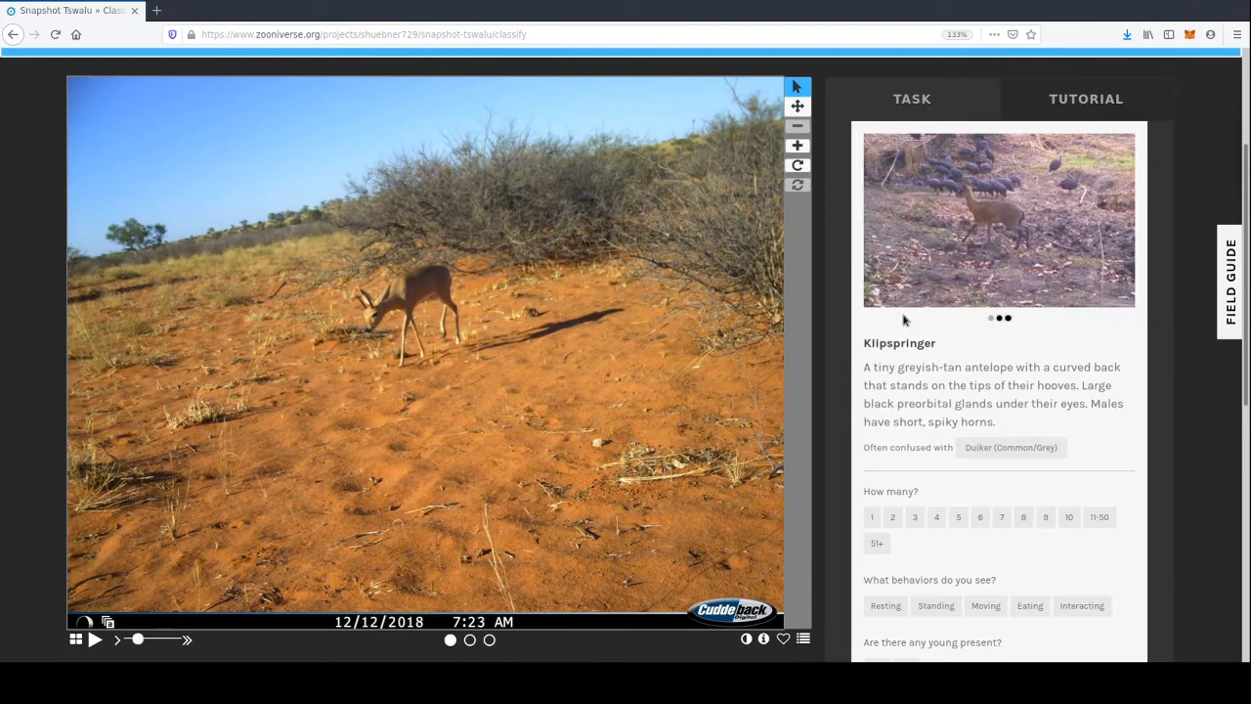
{"action": "left_click", "coordinate": [998, 318]}
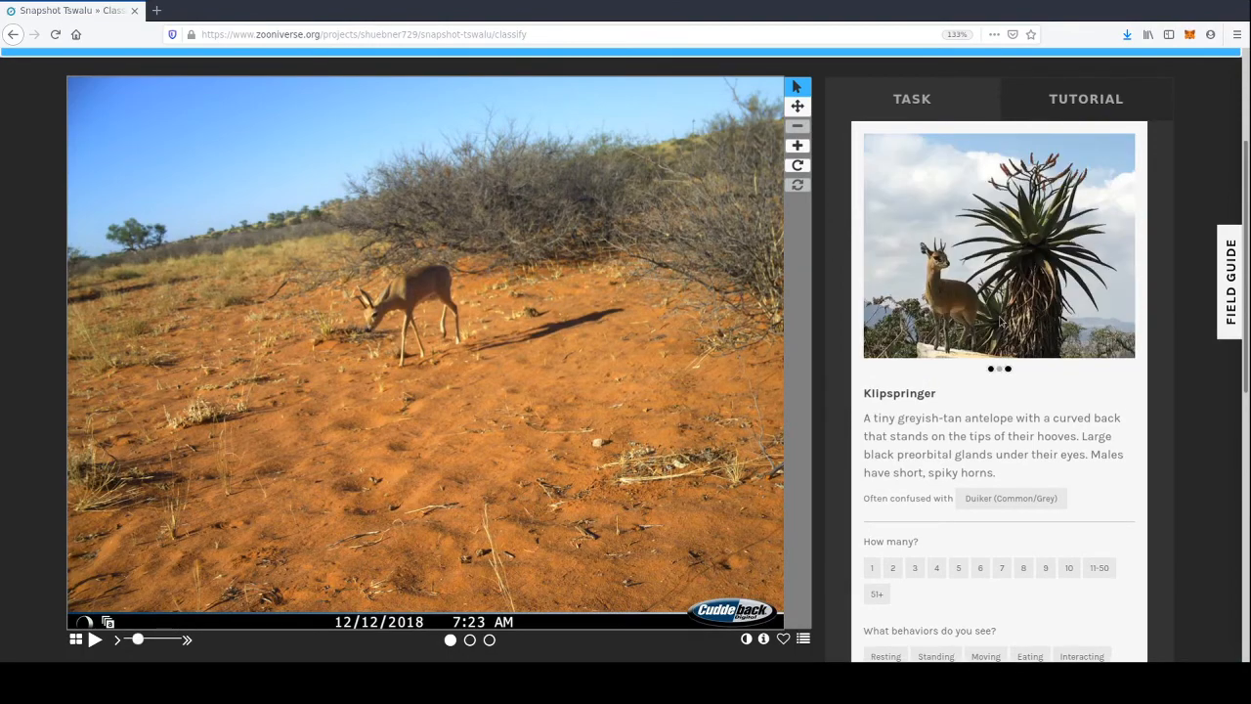
{"action": "scroll", "coordinate": [1019, 469], "scroll_direction": "down", "scroll_amount": 4}
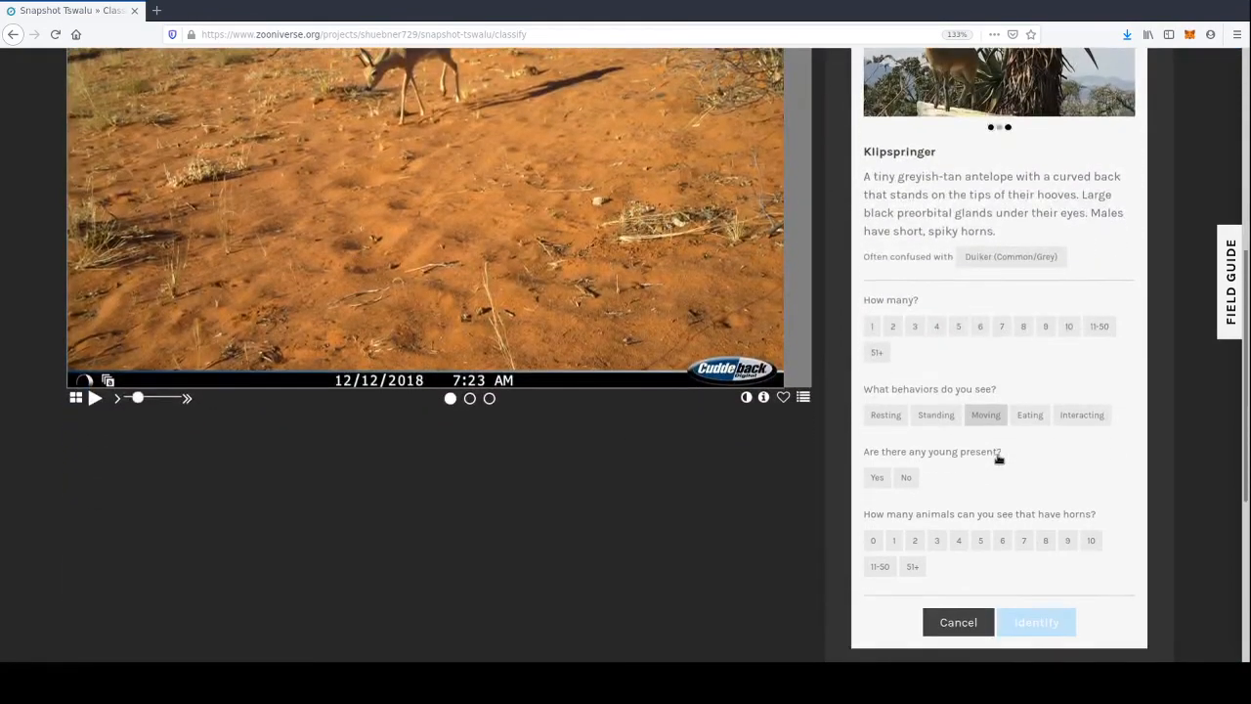
{"action": "left_click", "coordinate": [1002, 244]}
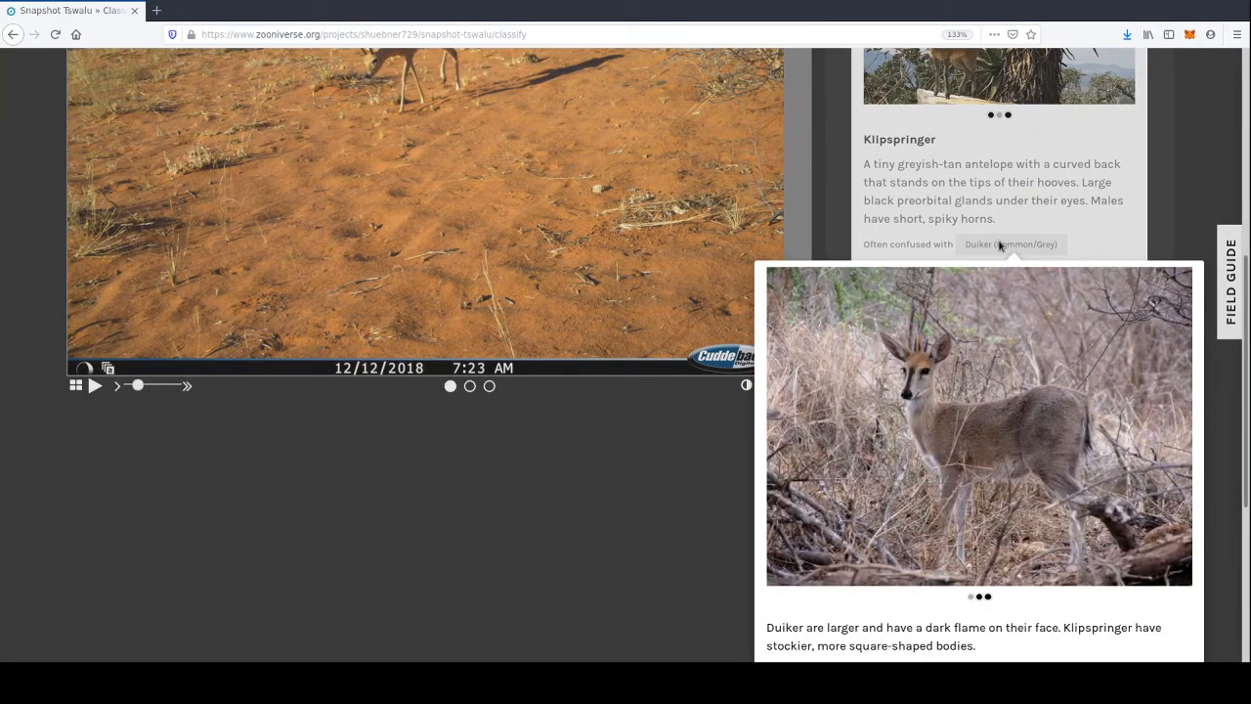
{"action": "scroll", "coordinate": [993, 246], "scroll_direction": "up", "scroll_amount": 3}
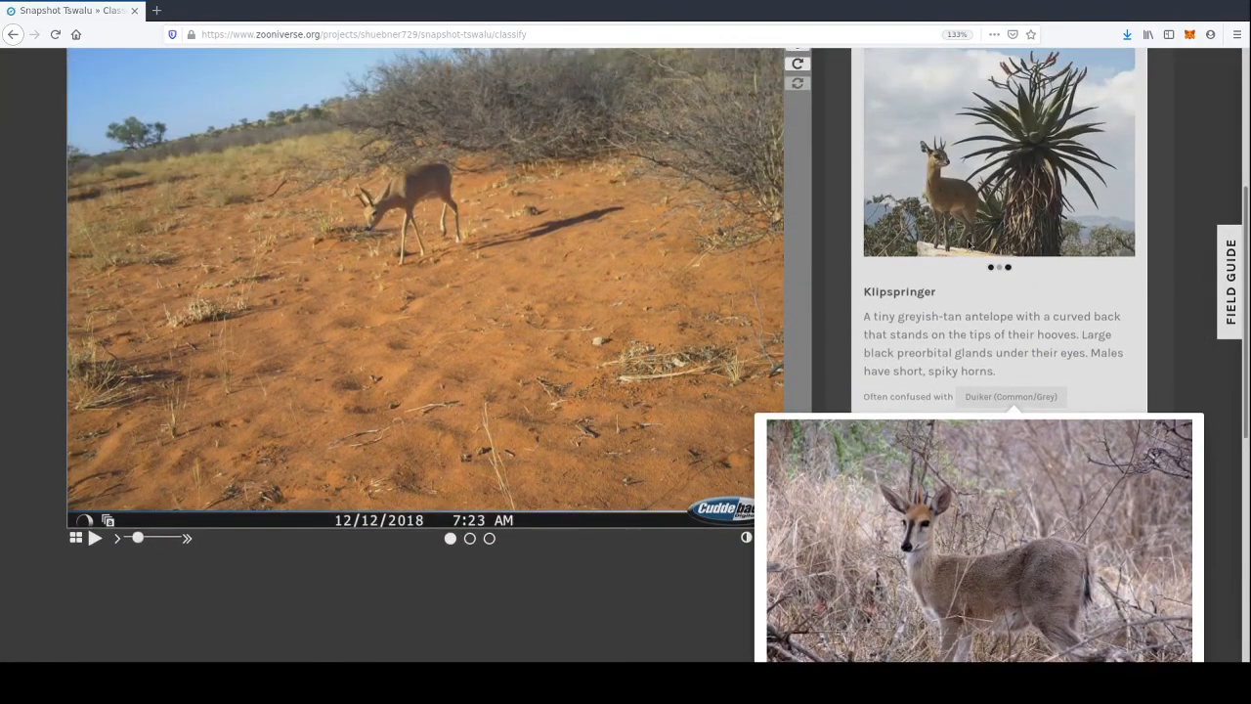
{"action": "scroll", "coordinate": [964, 244], "scroll_direction": "down", "scroll_amount": 3}
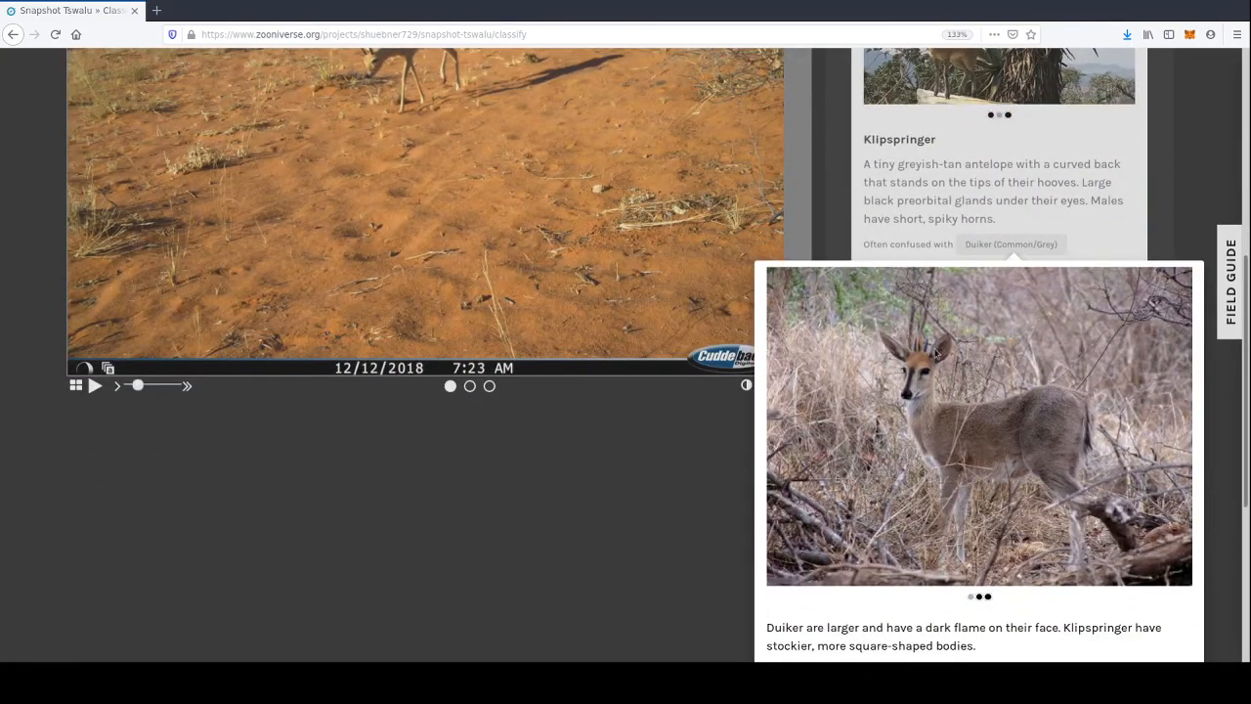
{"action": "scroll", "coordinate": [935, 353], "scroll_direction": "down", "scroll_amount": 3}
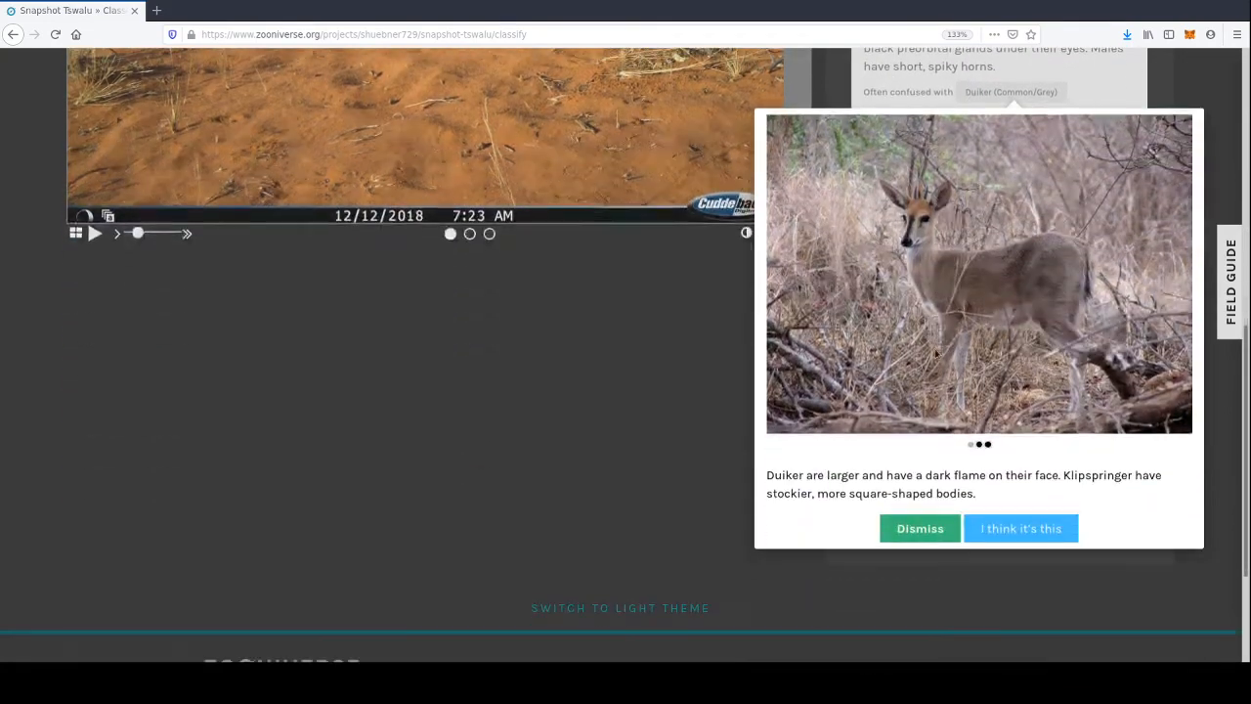
{"action": "left_click", "coordinate": [920, 528]}
{"action": "scroll", "coordinate": [920, 525], "scroll_direction": "up", "scroll_amount": 5}
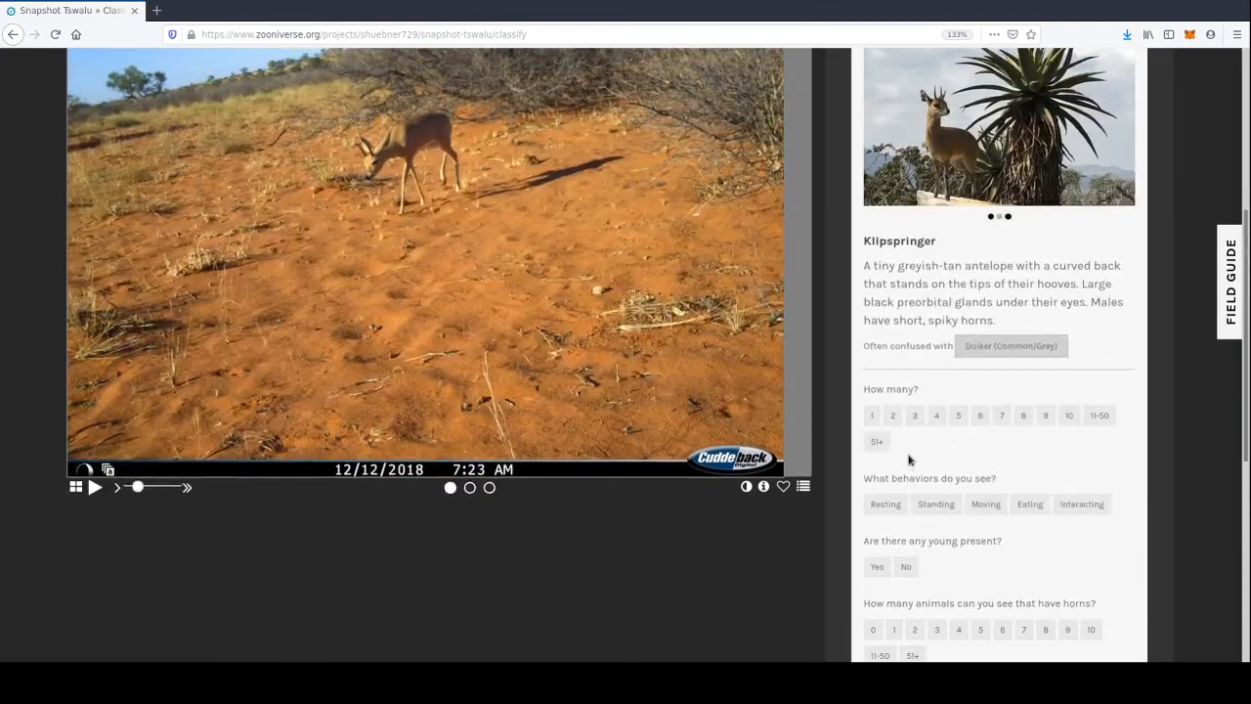
- Identify one Klipspringer that is moving, with no young present and one animal with horns, and submit the classification
{"action": "left_click", "coordinate": [872, 415]}
{"action": "scroll", "coordinate": [872, 415], "scroll_direction": "down", "scroll_amount": 1}
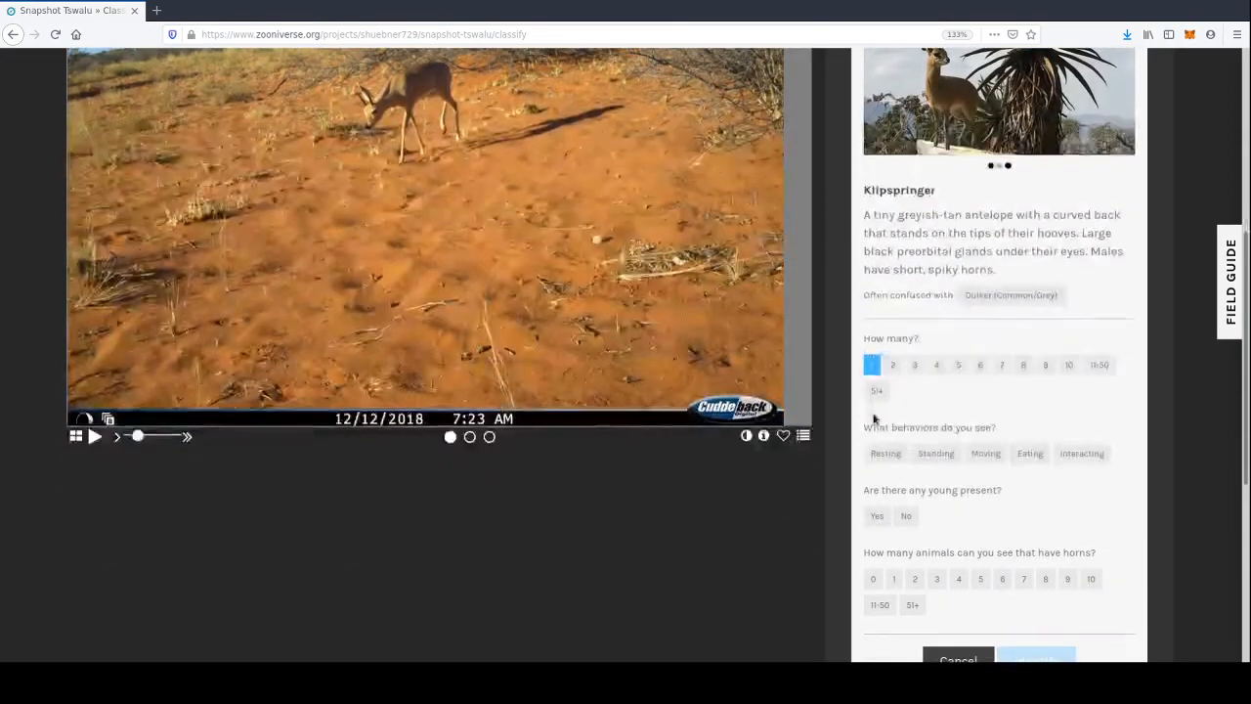
{"action": "scroll", "coordinate": [872, 415], "scroll_direction": "up", "scroll_amount": 4}
{"action": "scroll", "coordinate": [874, 419], "scroll_direction": "down", "scroll_amount": 5}
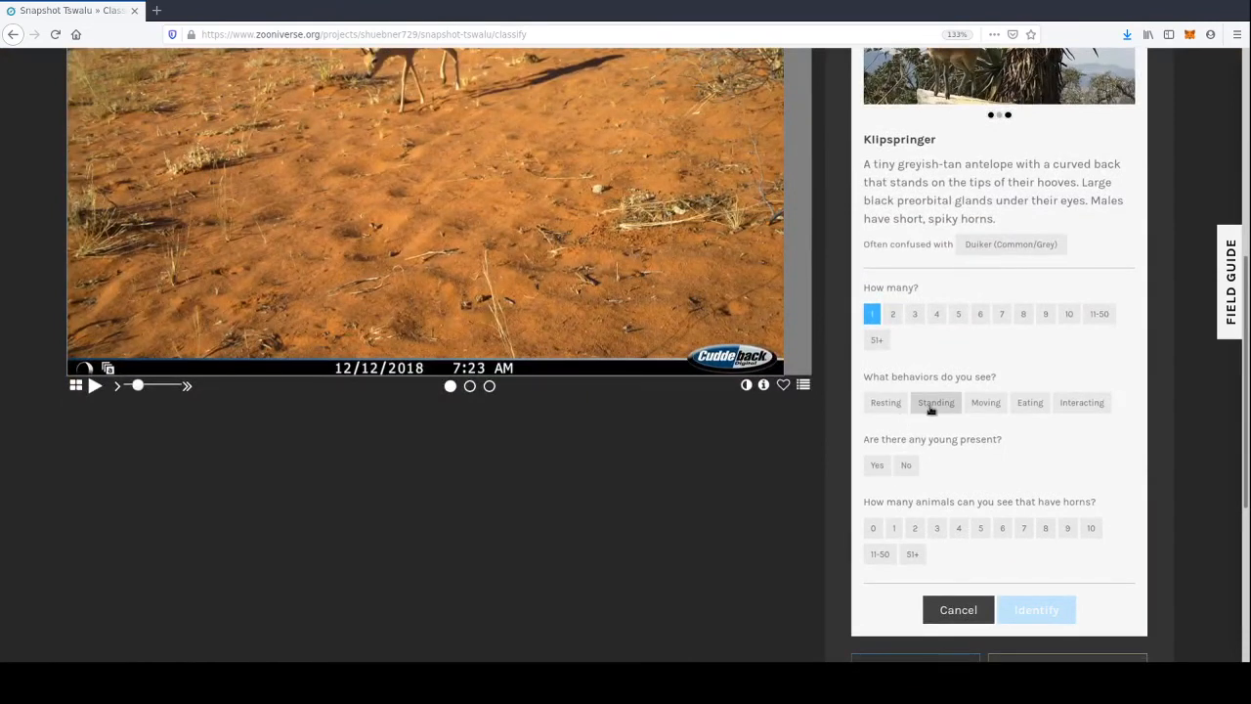
{"action": "left_click", "coordinate": [983, 404]}
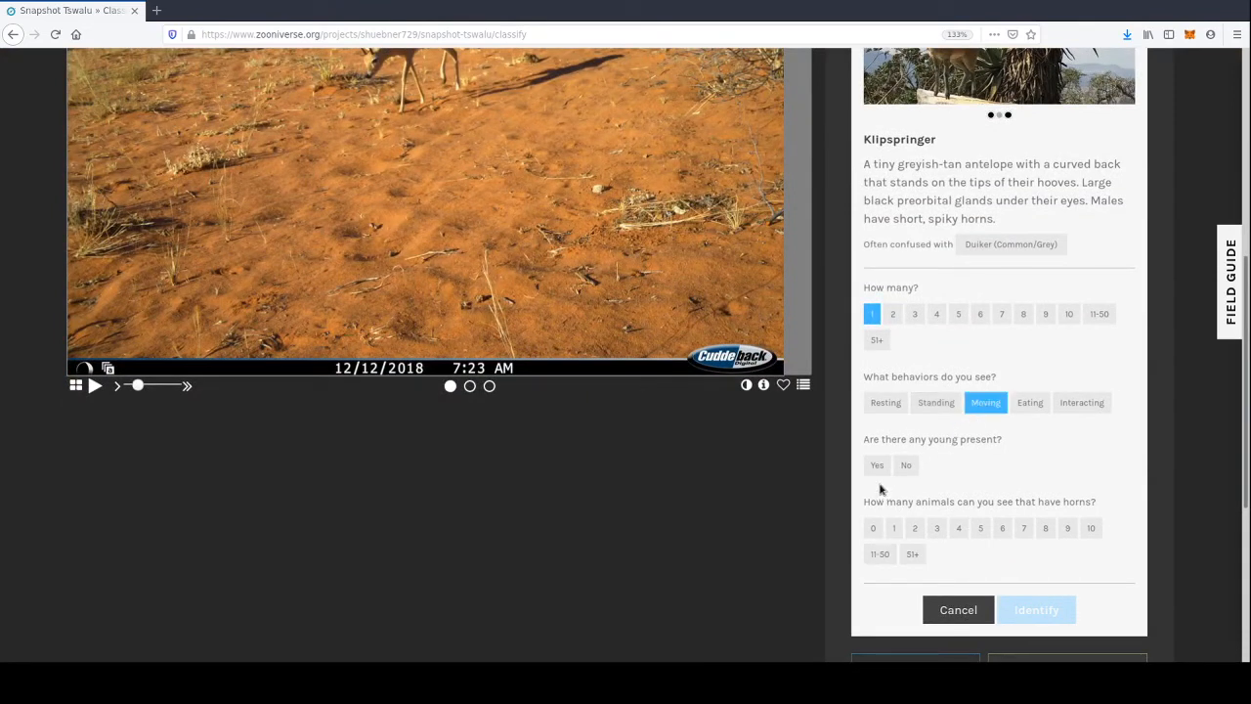
{"action": "left_click", "coordinate": [905, 465]}
{"action": "left_click", "coordinate": [893, 528]}
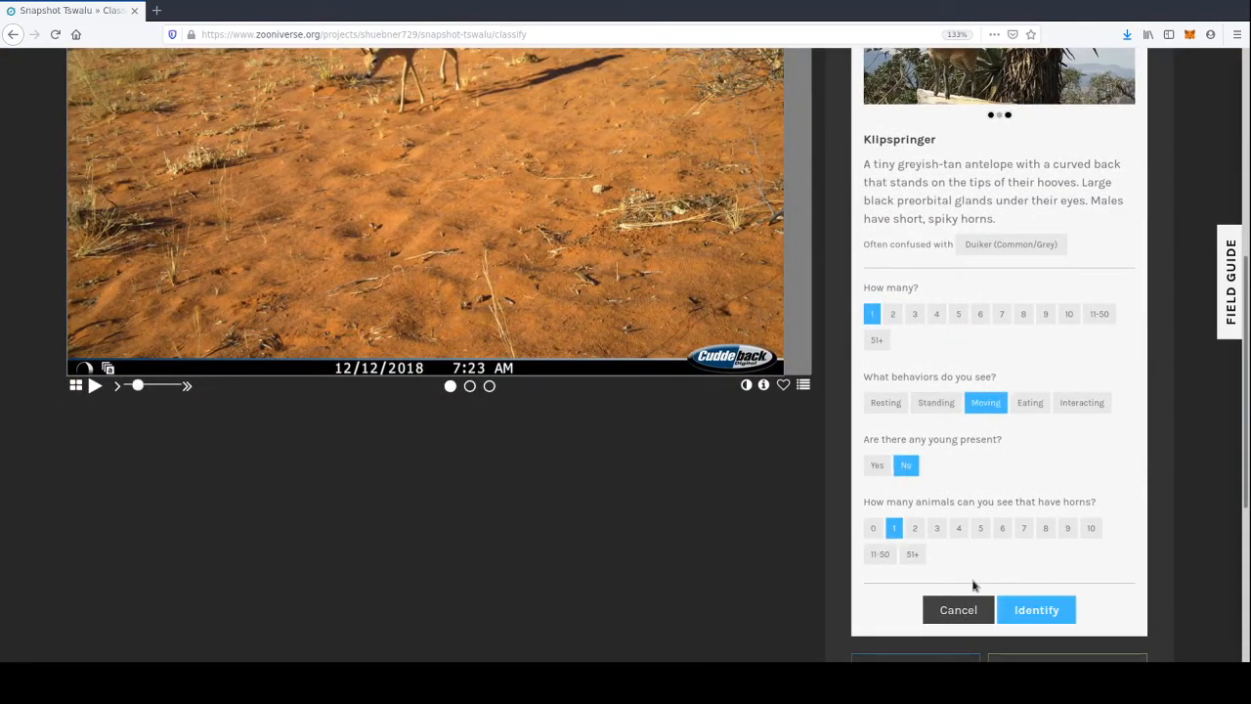
{"action": "left_click", "coordinate": [1036, 610]}
{"action": "scroll", "coordinate": [977, 508], "scroll_direction": "down", "scroll_amount": 1}
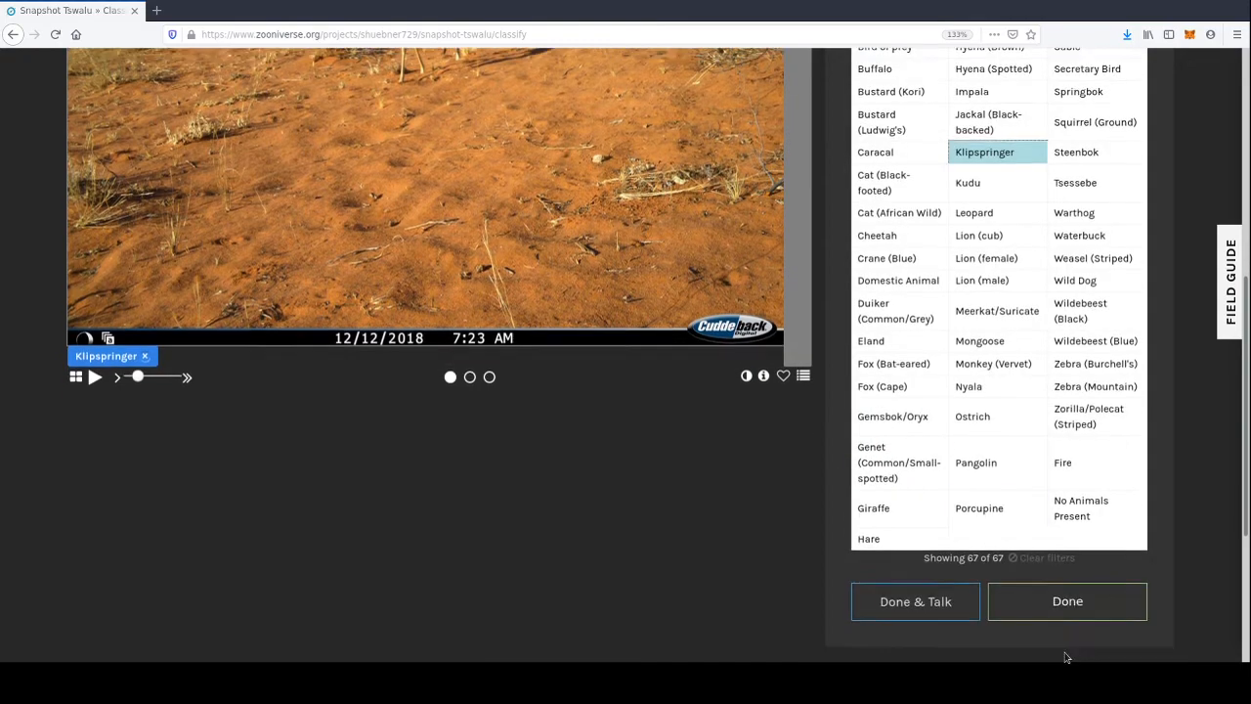
{"action": "left_click", "coordinate": [1060, 580]}
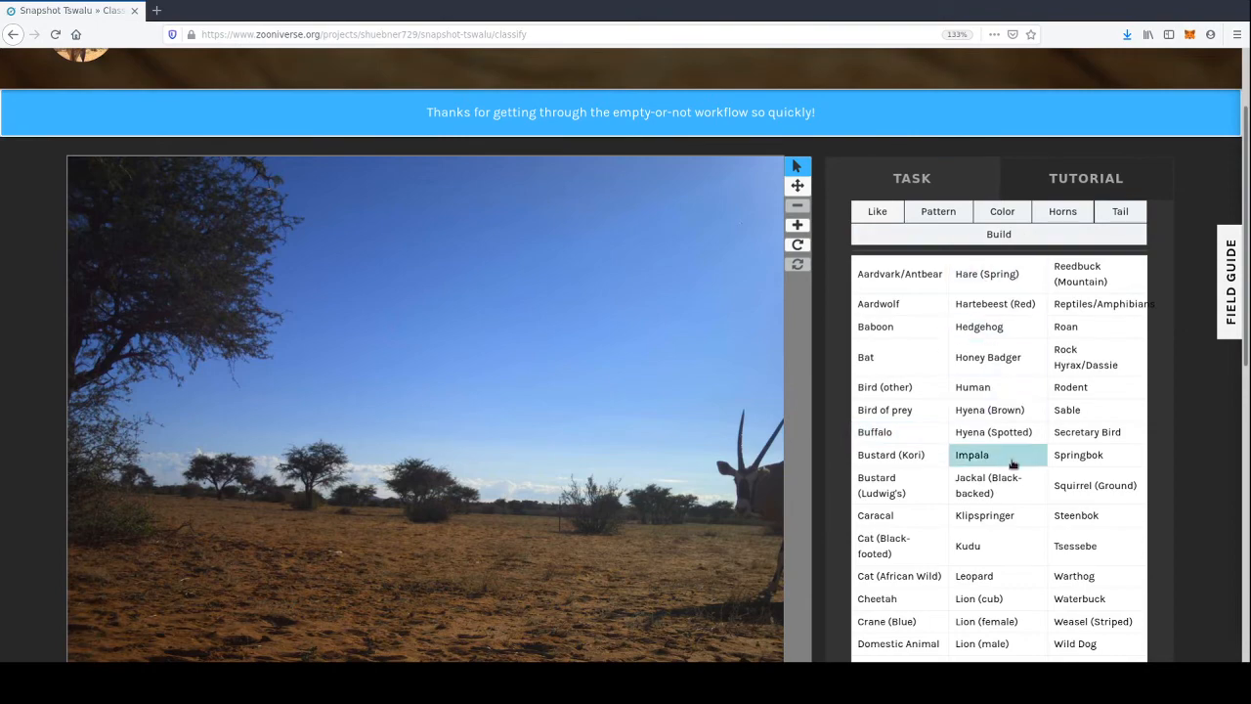
- Identify the horned animal at the edge of the new photo as one moving Roan with no young, and submit the classification
{"action": "scroll", "coordinate": [1016, 450], "scroll_direction": "down", "scroll_amount": 3}
{"action": "left_click", "coordinate": [1076, 177]}
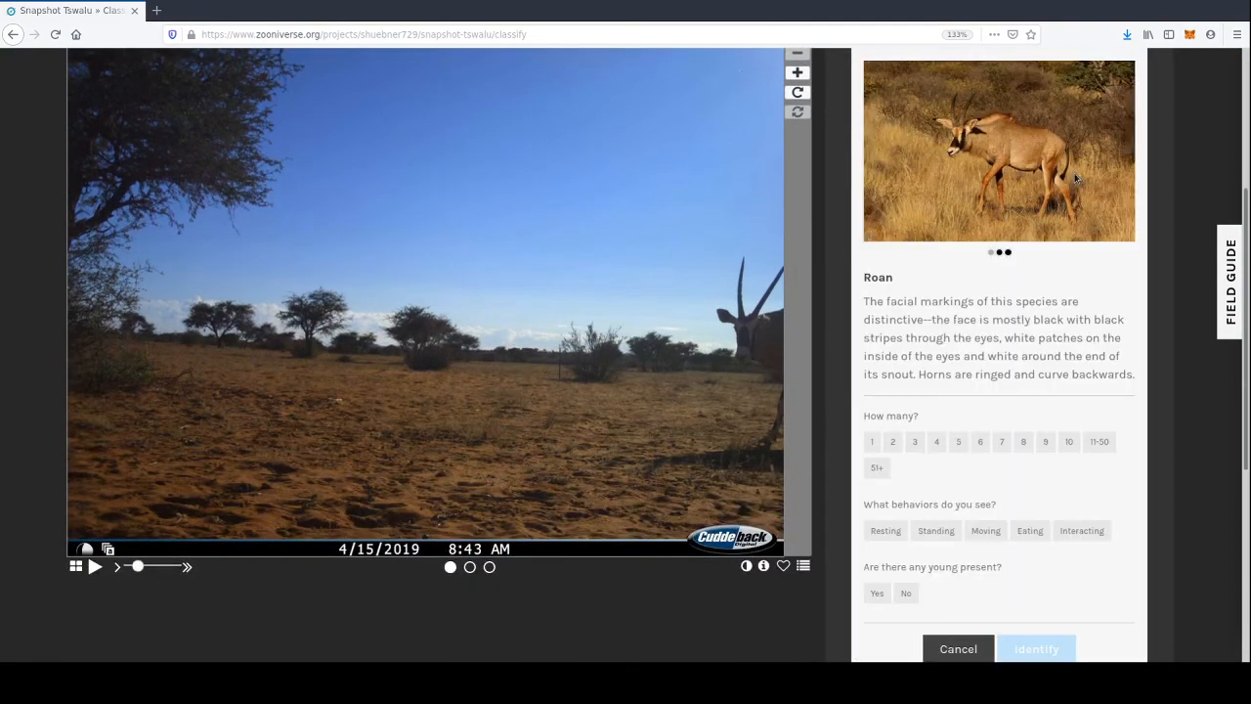
{"action": "left_click", "coordinate": [872, 441]}
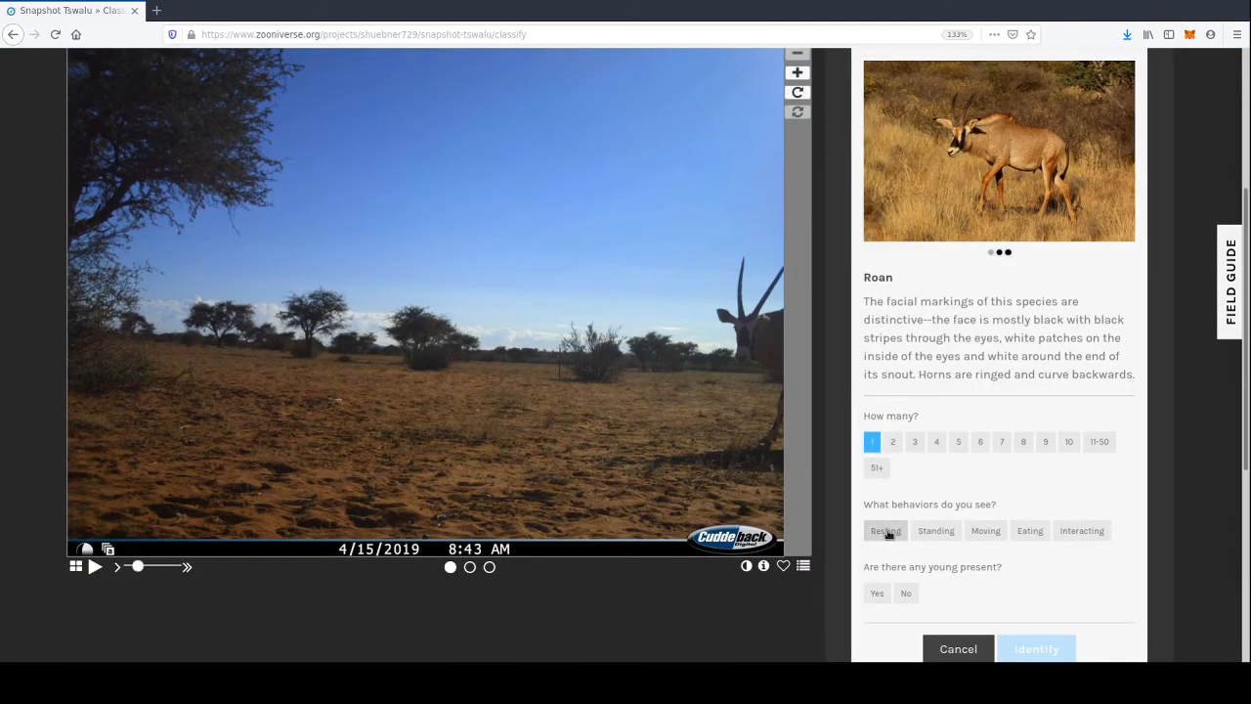
{"action": "left_click", "coordinate": [975, 533]}
{"action": "left_click", "coordinate": [906, 593]}
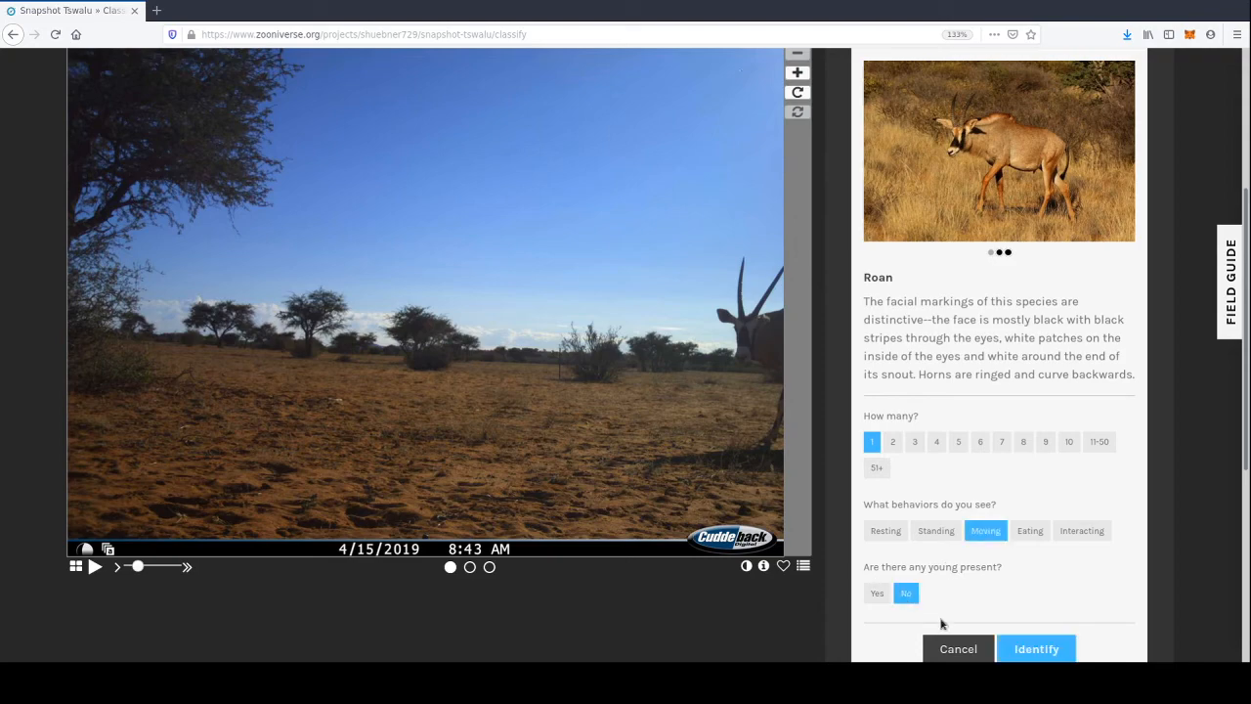
{"action": "left_click", "coordinate": [1038, 650]}
{"action": "scroll", "coordinate": [1050, 656], "scroll_direction": "down", "scroll_amount": 5}
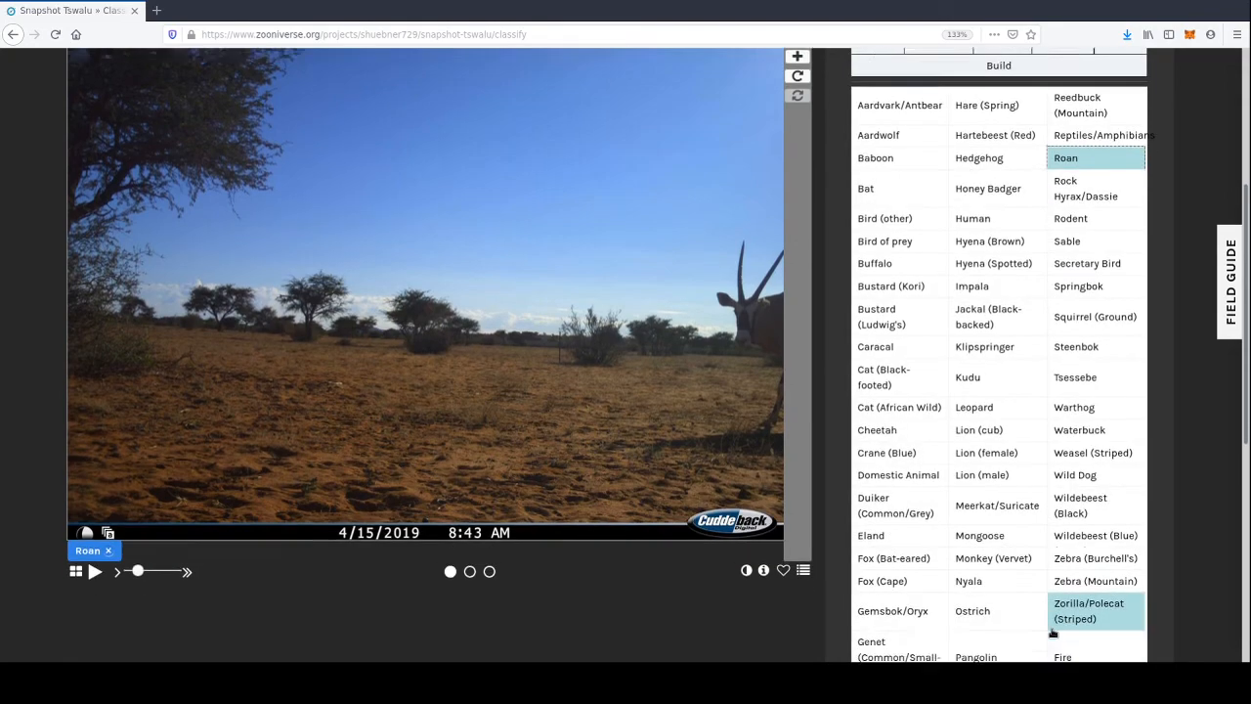
{"action": "left_click", "coordinate": [1055, 606]}
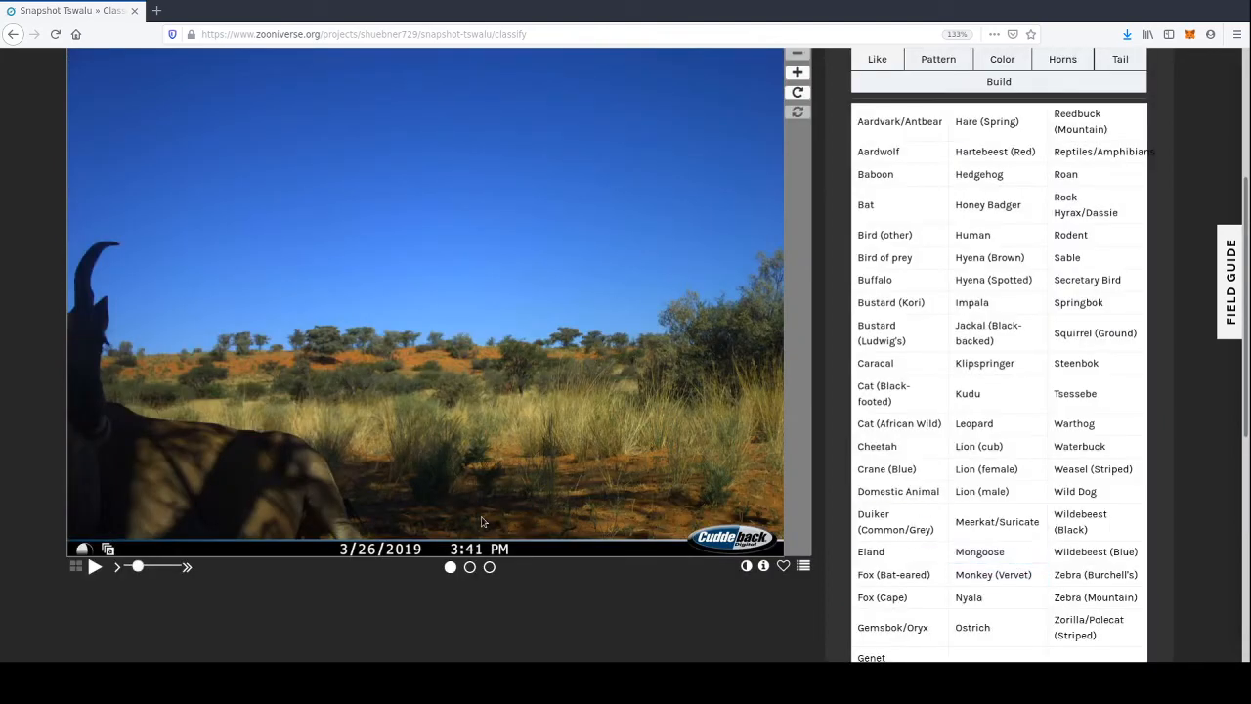
- Invert the new photo's colours to examine the shaded animal, and restore the normal colours
{"action": "left_click", "coordinate": [747, 566]}
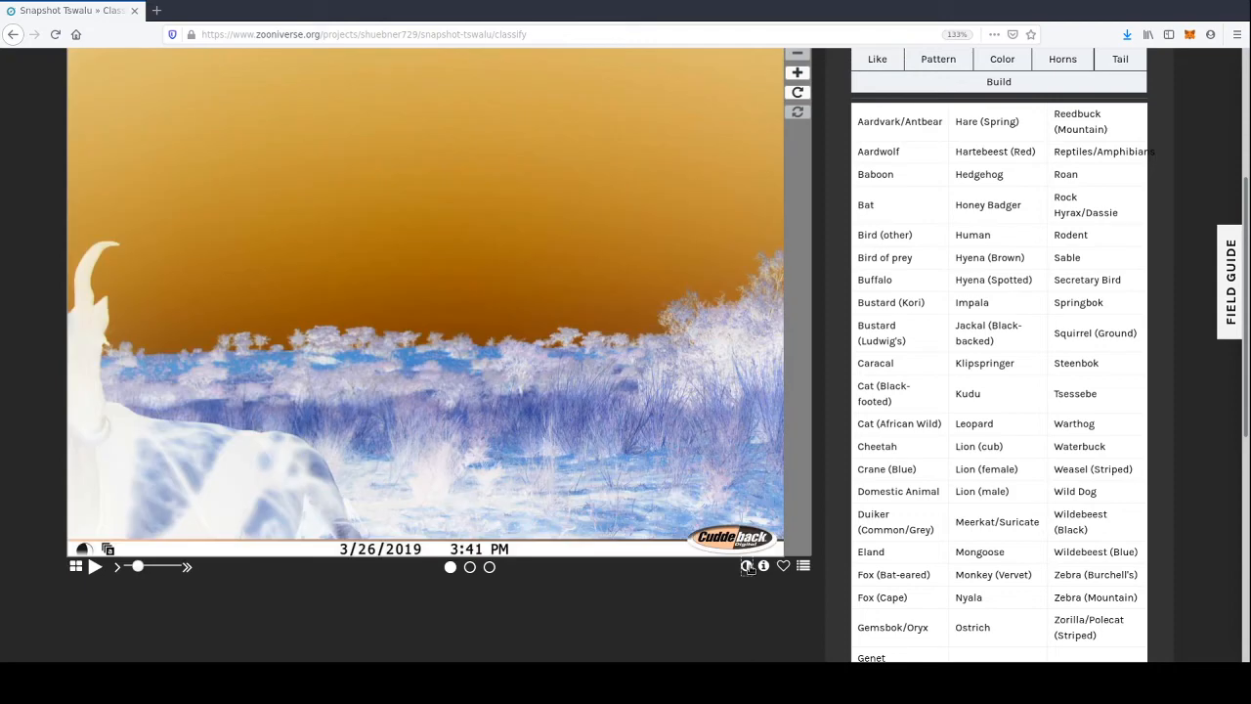
{"action": "left_click", "coordinate": [747, 566]}
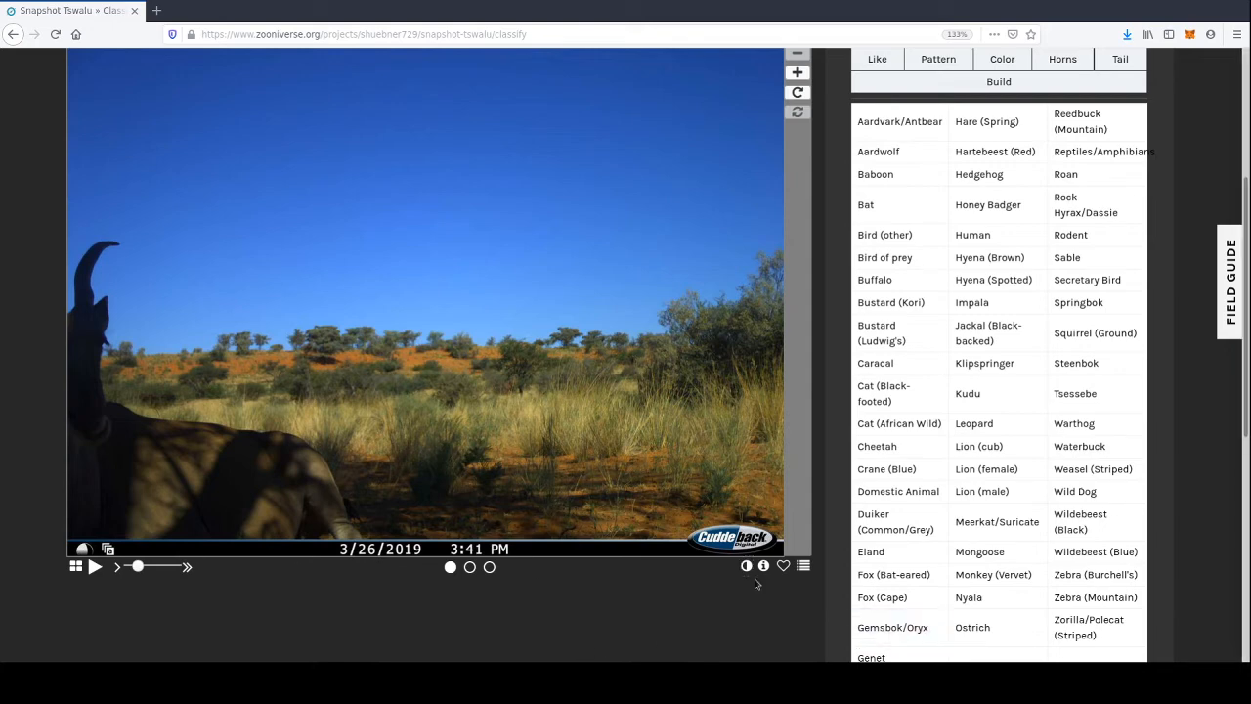
- Leave the classification for the Zooniverse projects list, and look through the active projects
{"action": "scroll", "coordinate": [740, 626], "scroll_direction": "up", "scroll_amount": 5}
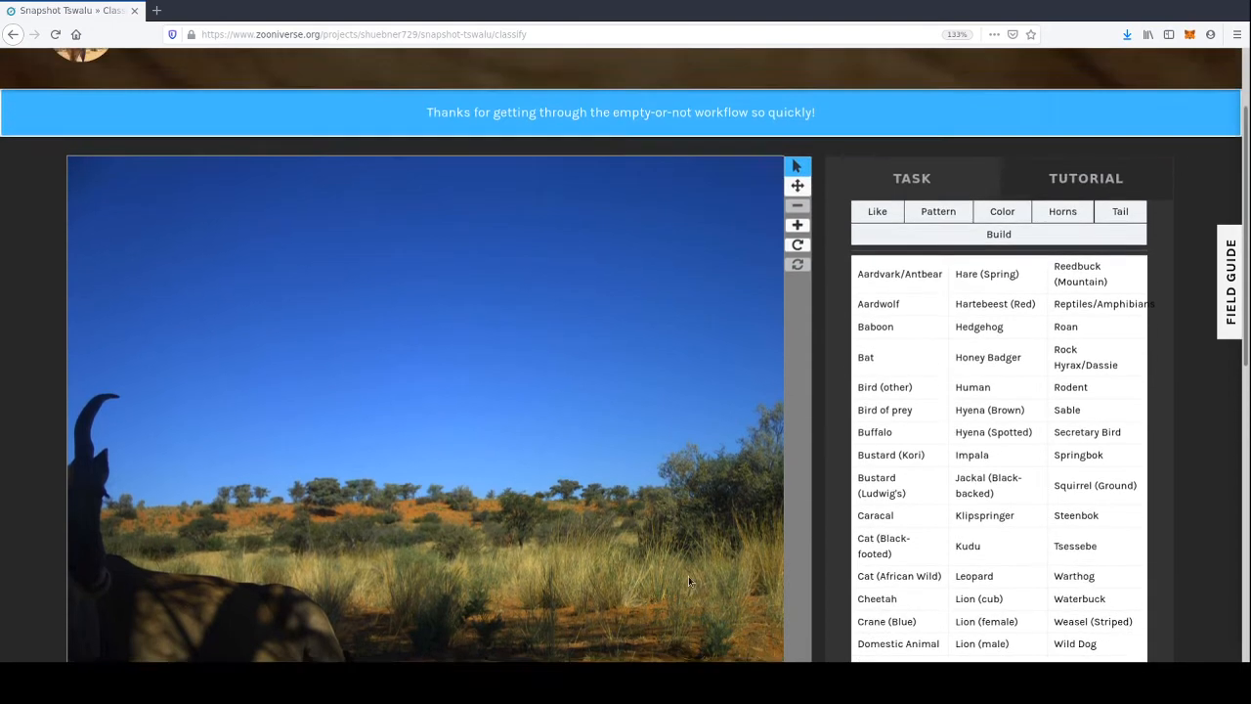
{"action": "left_click", "coordinate": [80, 72]}
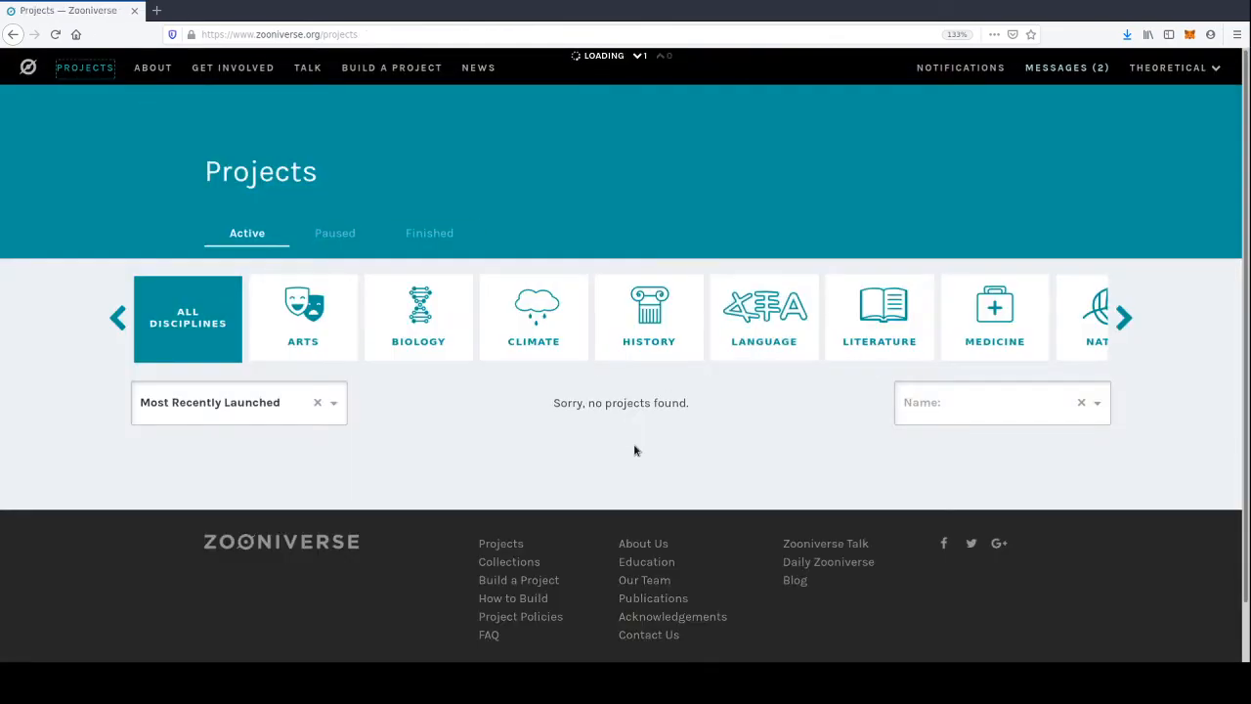
{"action": "scroll", "coordinate": [562, 656], "scroll_direction": "down", "scroll_amount": 3}
{"action": "scroll", "coordinate": [469, 398], "scroll_direction": "down", "scroll_amount": 5}
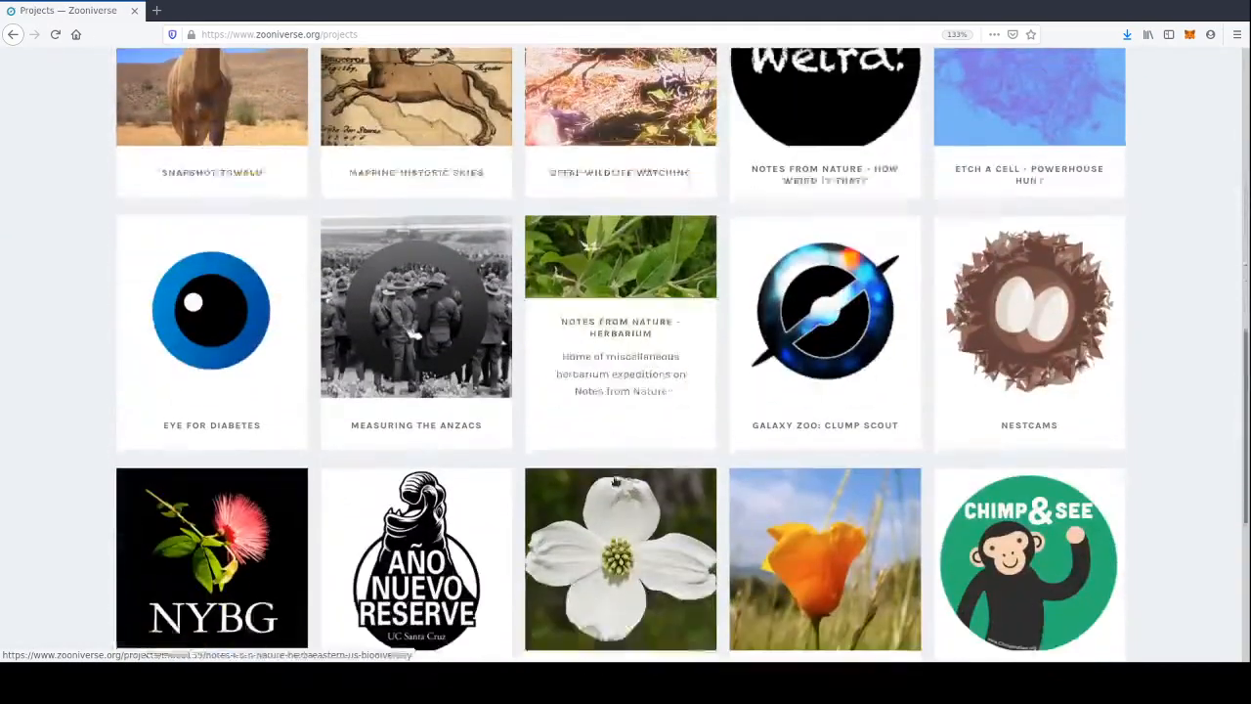
{"action": "scroll", "coordinate": [451, 392], "scroll_direction": "up", "scroll_amount": 2}
{"action": "scroll", "coordinate": [450, 392], "scroll_direction": "up", "scroll_amount": 10}
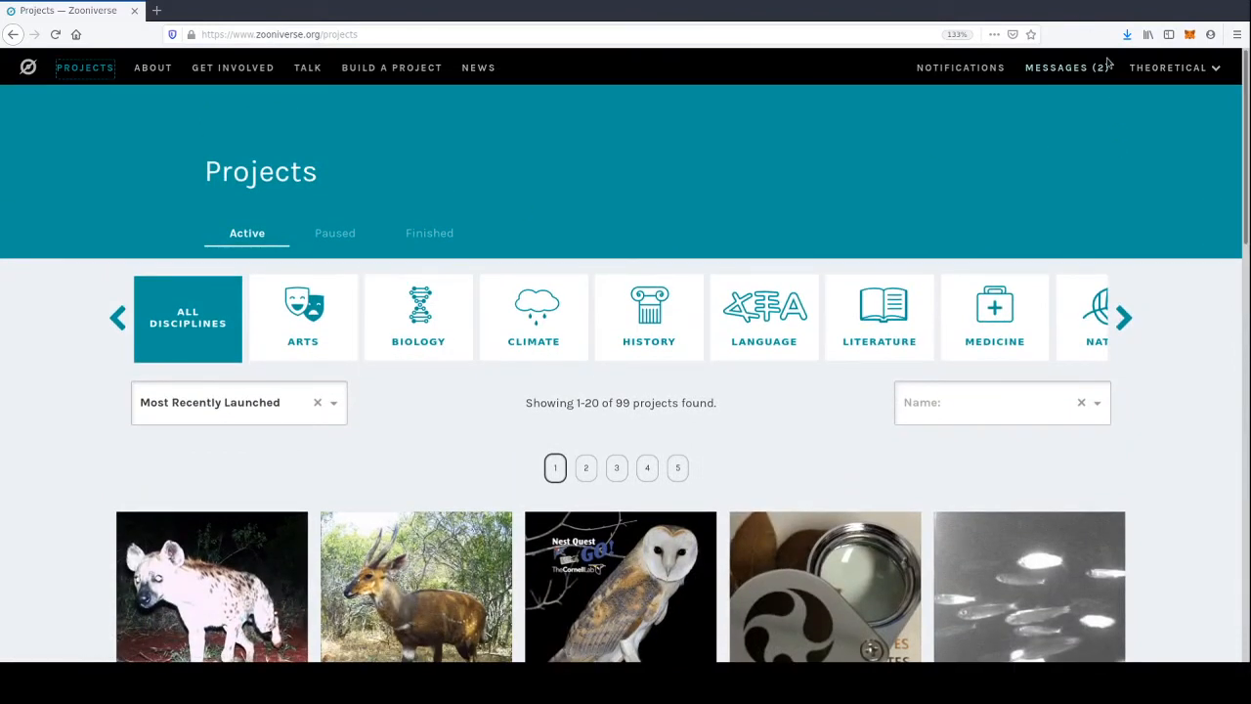
- Open the account's profile page and the personal home page, and examine the per-project classification breakdown around the avatar
{"action": "left_click", "coordinate": [1151, 67]}
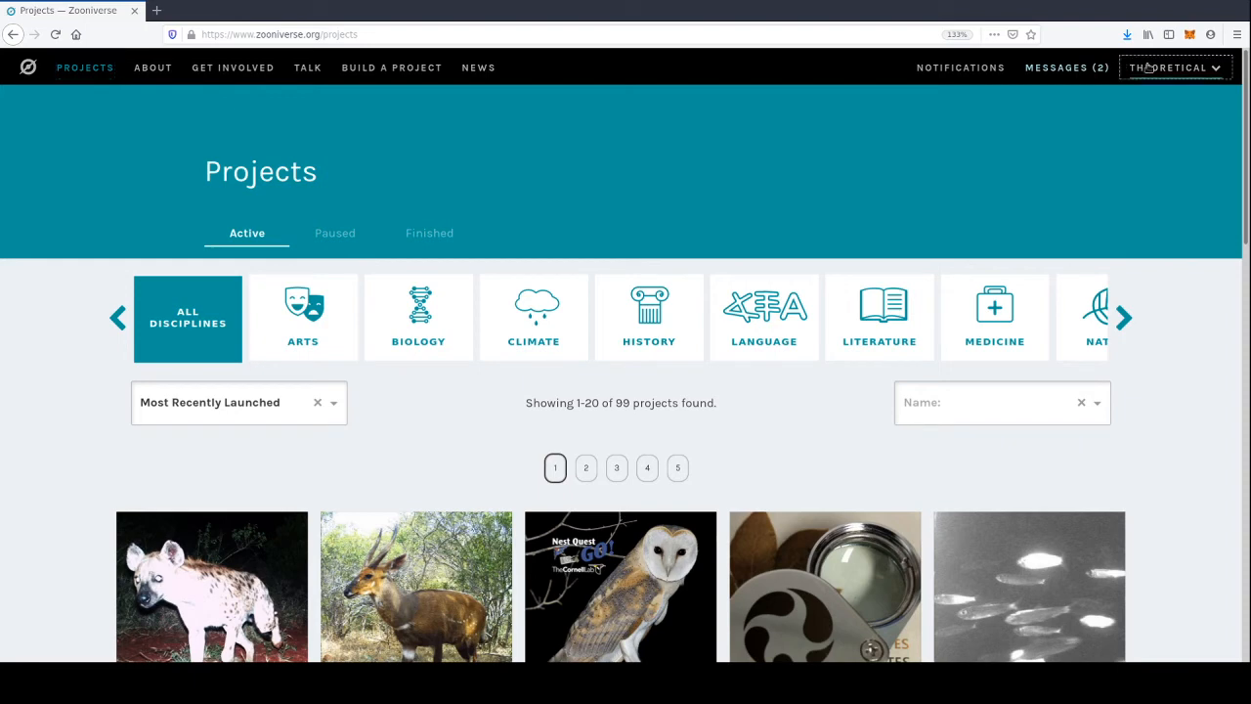
{"action": "left_click", "coordinate": [1188, 113]}
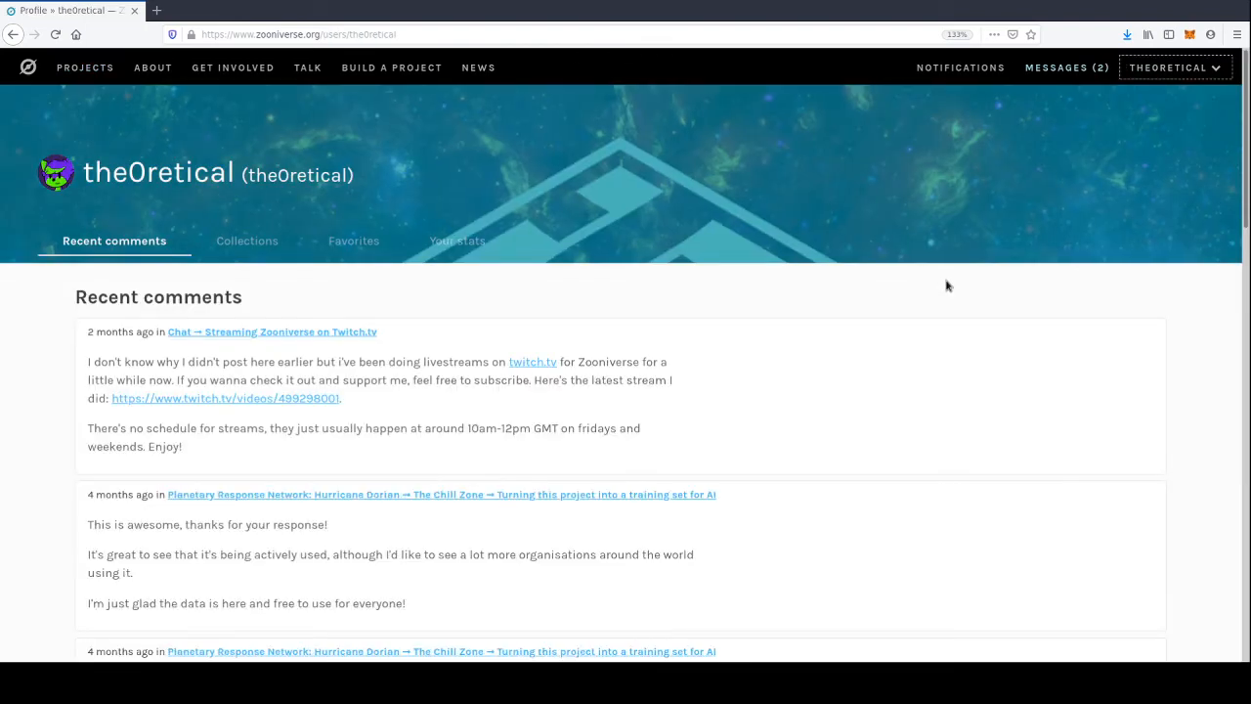
{"action": "left_click", "coordinate": [1173, 68]}
{"action": "left_click", "coordinate": [1188, 130]}
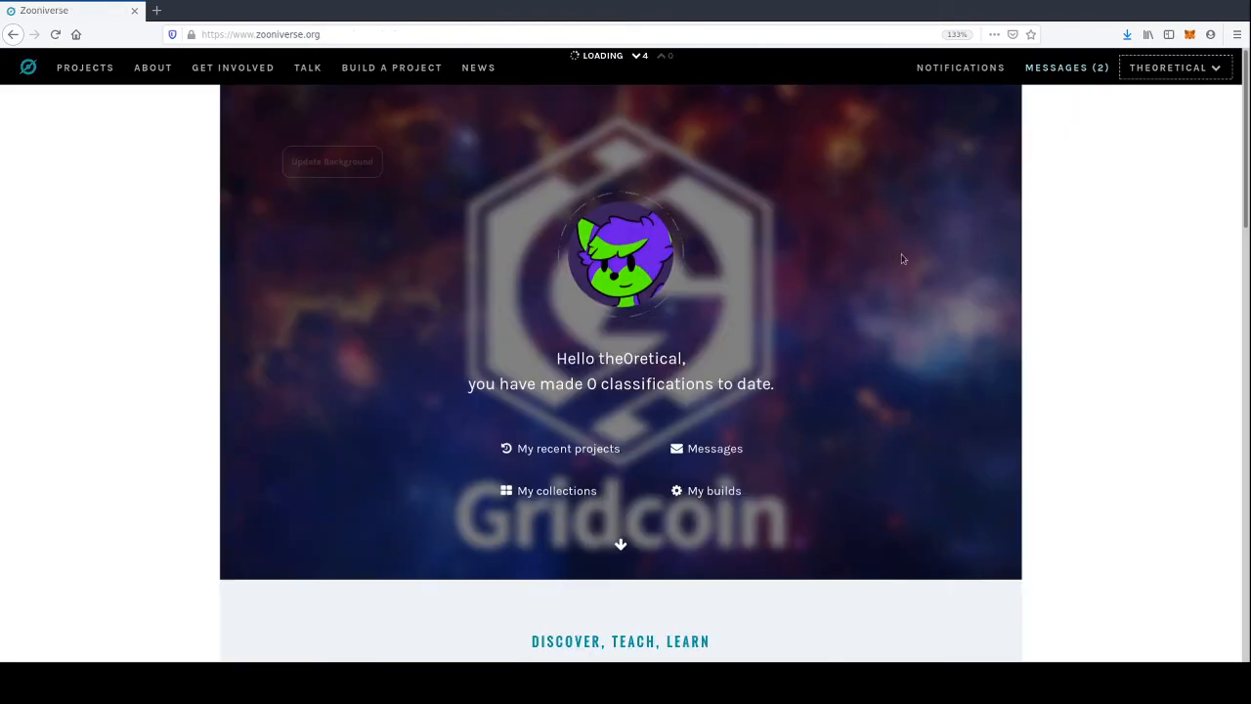
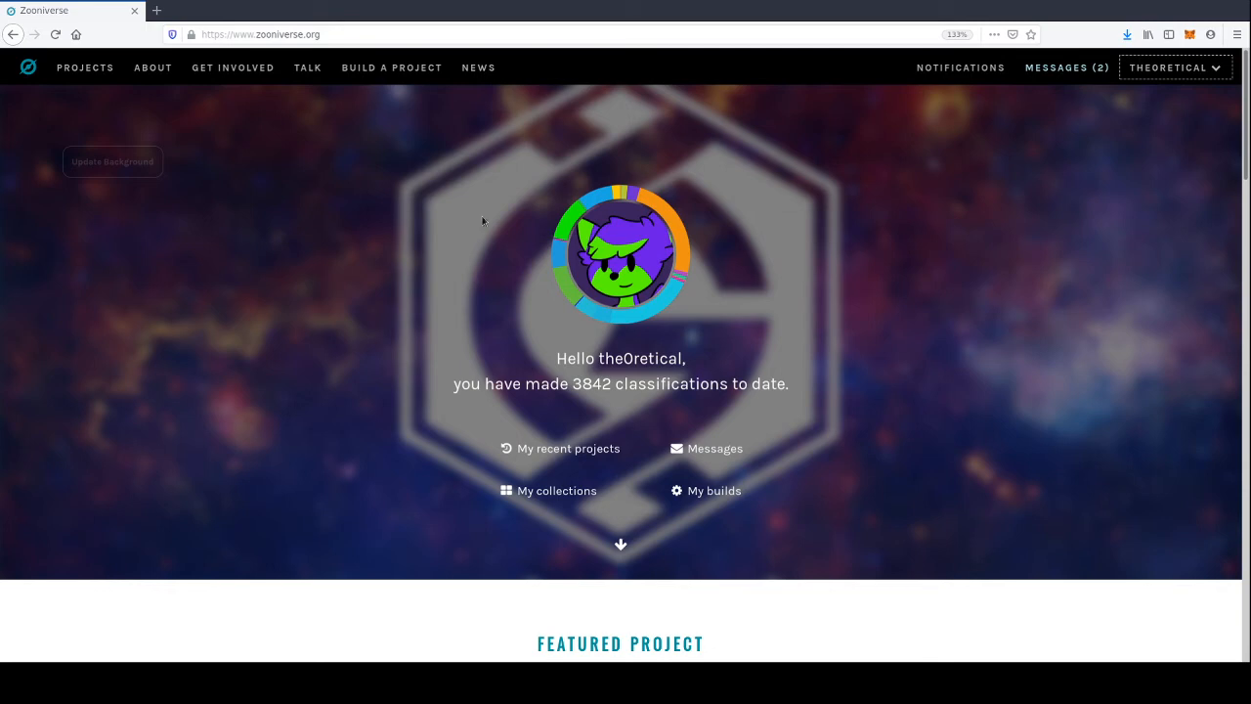
{"action": "mouse_move", "coordinate": [634, 193]}
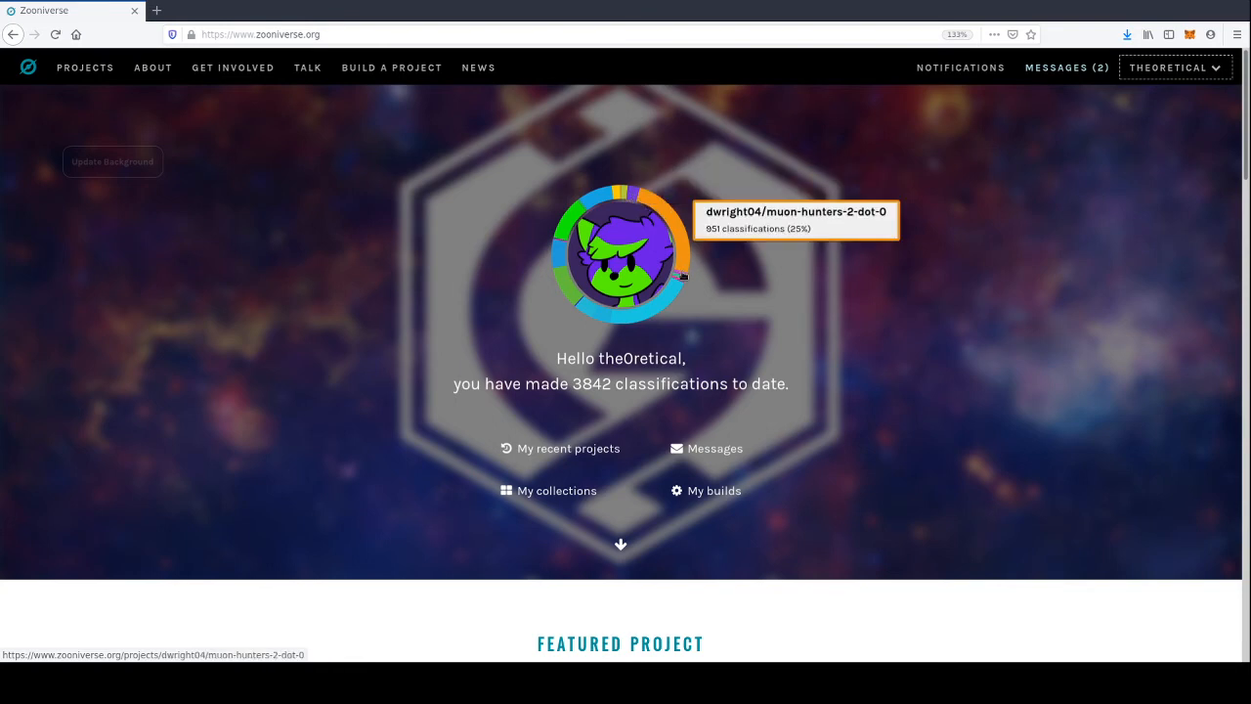
{"action": "mouse_move", "coordinate": [682, 278]}
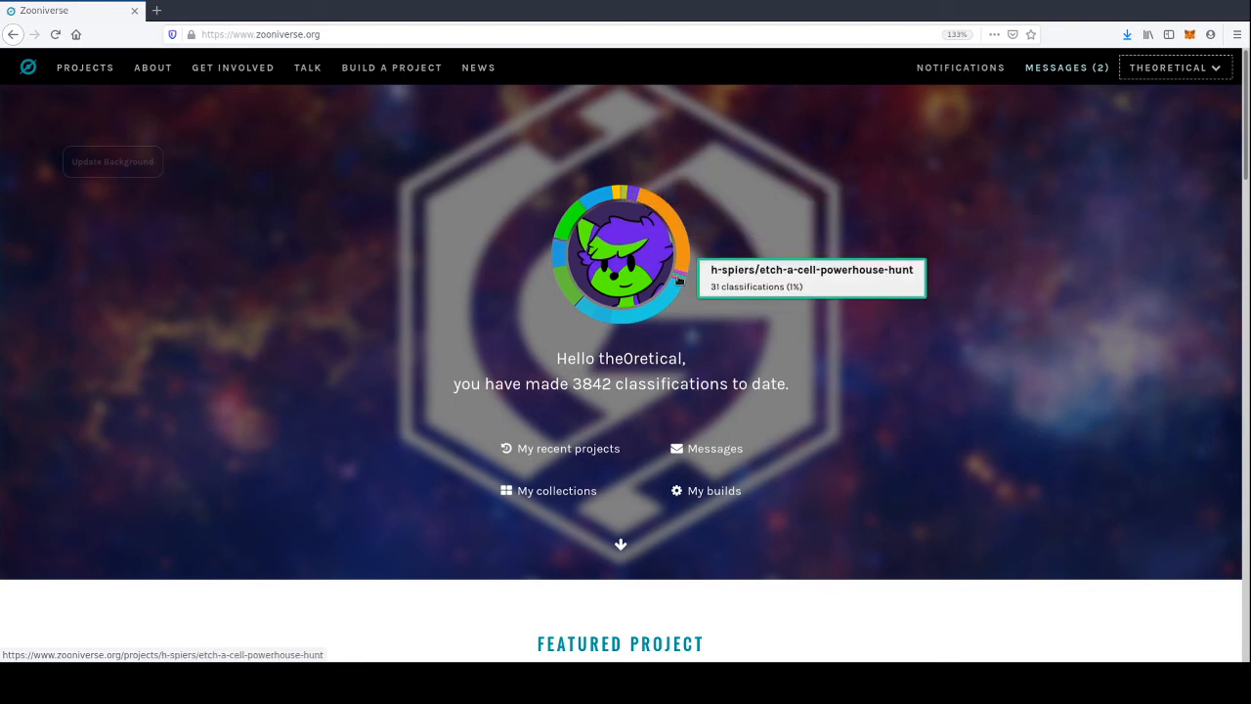
- Open the Etch A Cell - Powerhouse Hunt project from the classification breakdown, and view its project statistics
{"action": "left_click", "coordinate": [678, 279]}
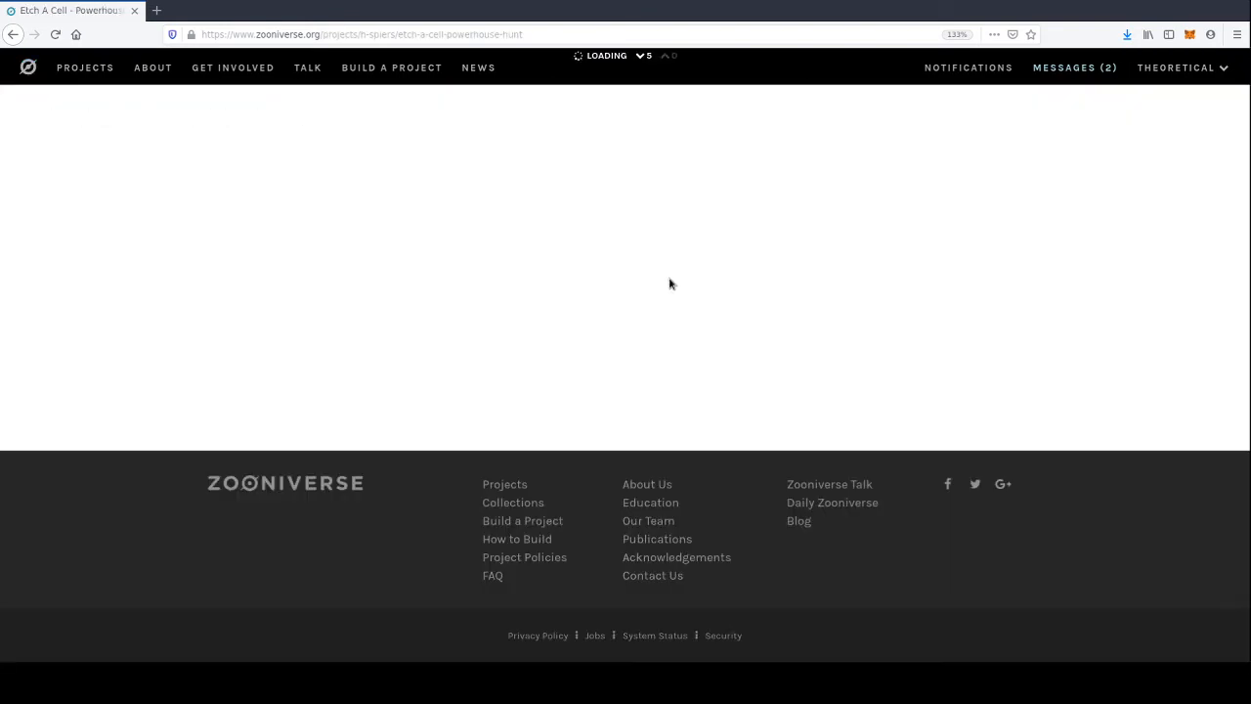
{"action": "scroll", "coordinate": [380, 418], "scroll_direction": "down", "scroll_amount": 3}
{"action": "scroll", "coordinate": [381, 418], "scroll_direction": "down", "scroll_amount": 3}
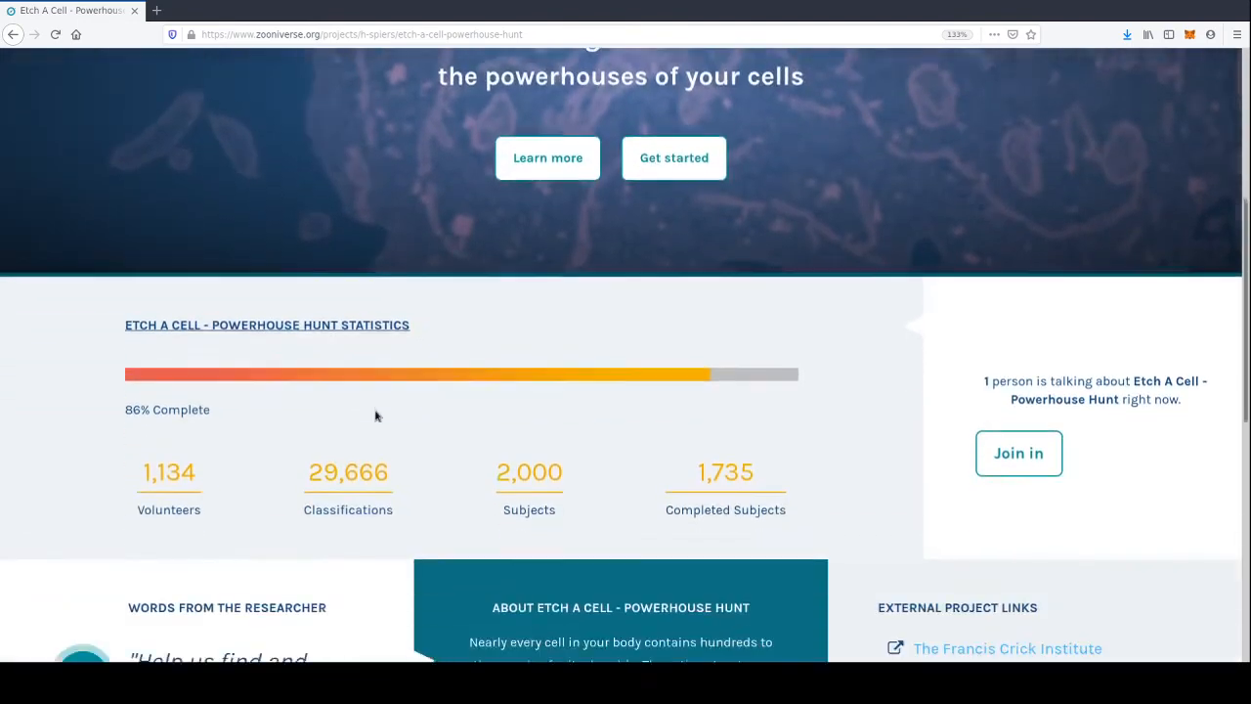
- Look over the Powerhouse Hunt sample images and project statistics, and start classifying to bring up the first cell image
{"action": "scroll", "coordinate": [375, 415], "scroll_direction": "down", "scroll_amount": 2}
{"action": "scroll", "coordinate": [531, 489], "scroll_direction": "up", "scroll_amount": 1}
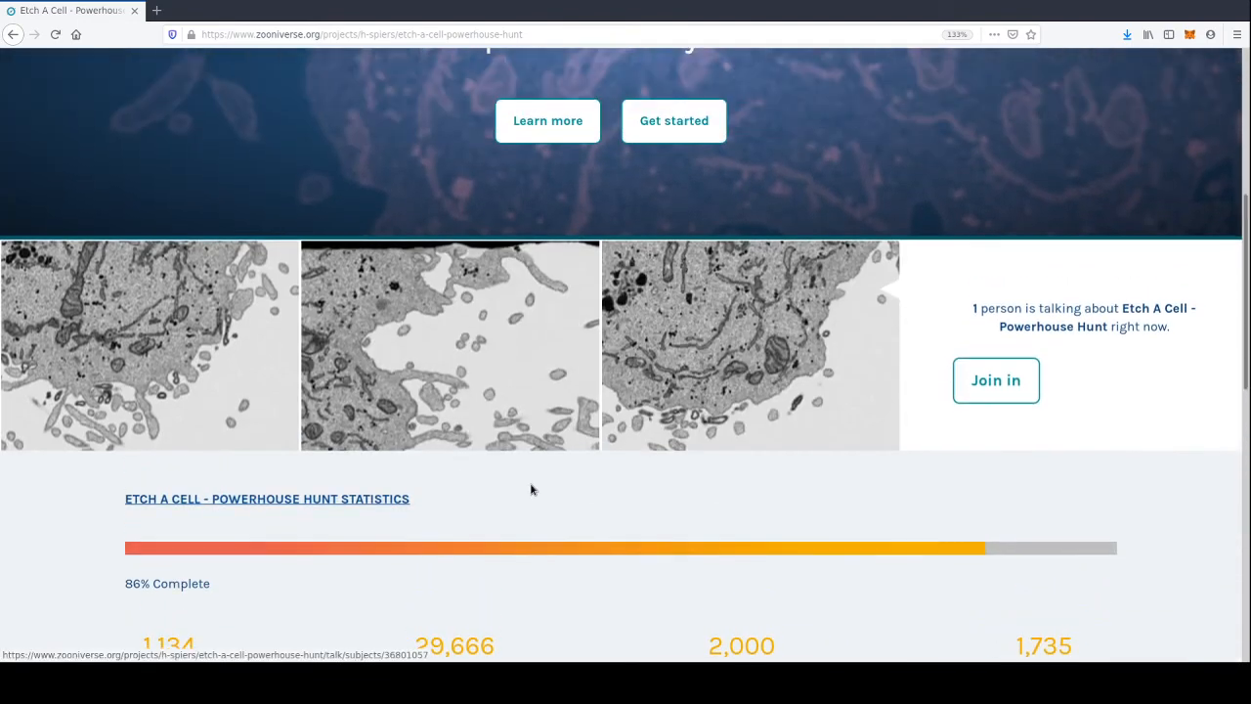
{"action": "scroll", "coordinate": [601, 514], "scroll_direction": "up", "scroll_amount": 1}
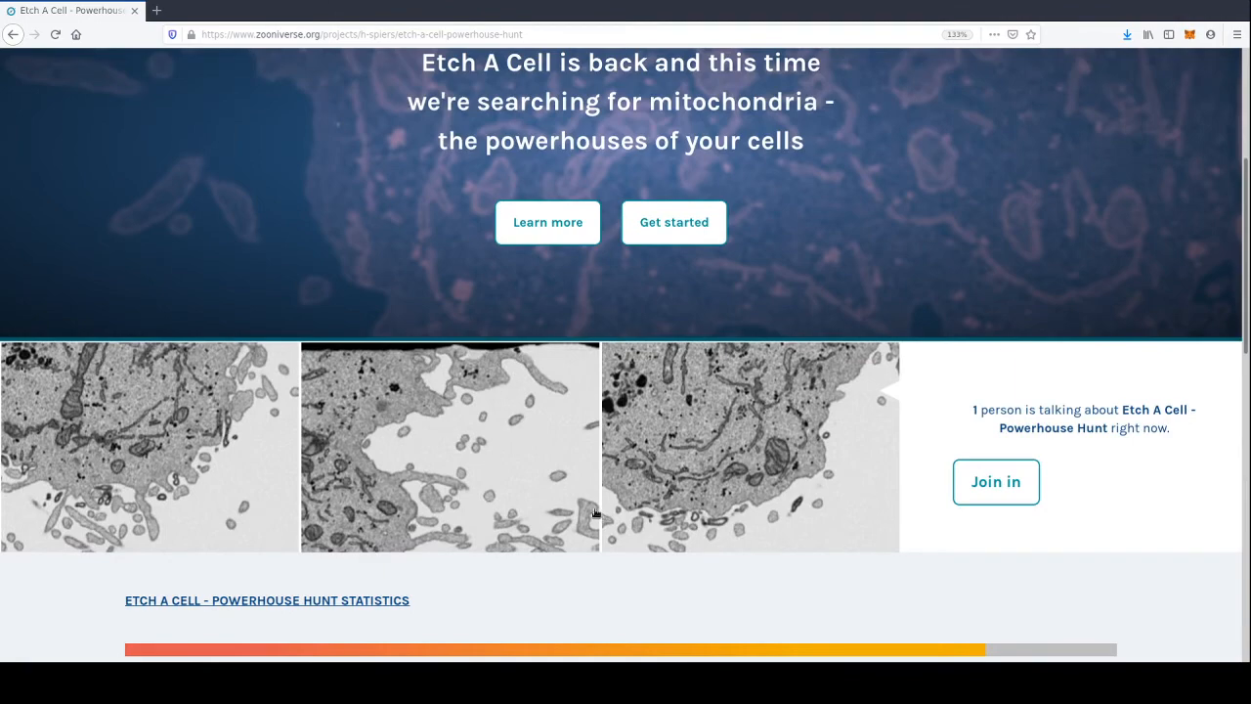
{"action": "scroll", "coordinate": [589, 513], "scroll_direction": "down", "scroll_amount": 3}
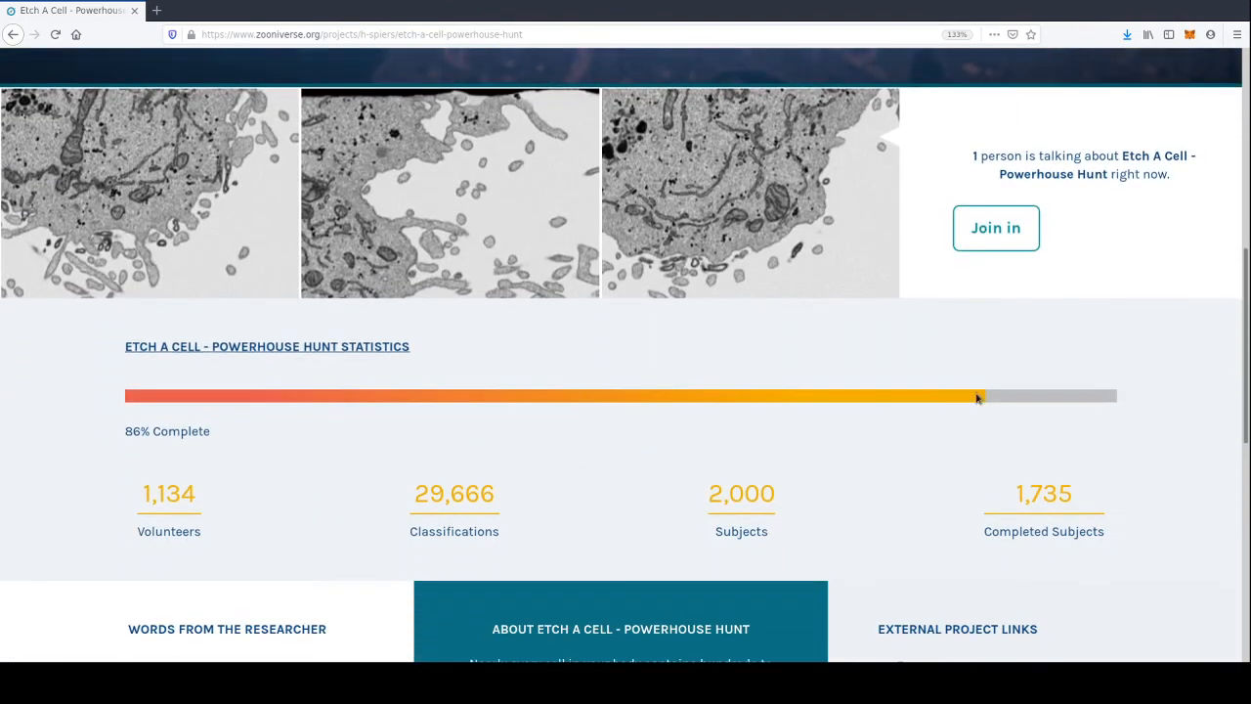
{"action": "scroll", "coordinate": [910, 469], "scroll_direction": "down", "scroll_amount": 2}
{"action": "scroll", "coordinate": [910, 469], "scroll_direction": "up", "scroll_amount": 4}
{"action": "left_click", "coordinate": [700, 230]}
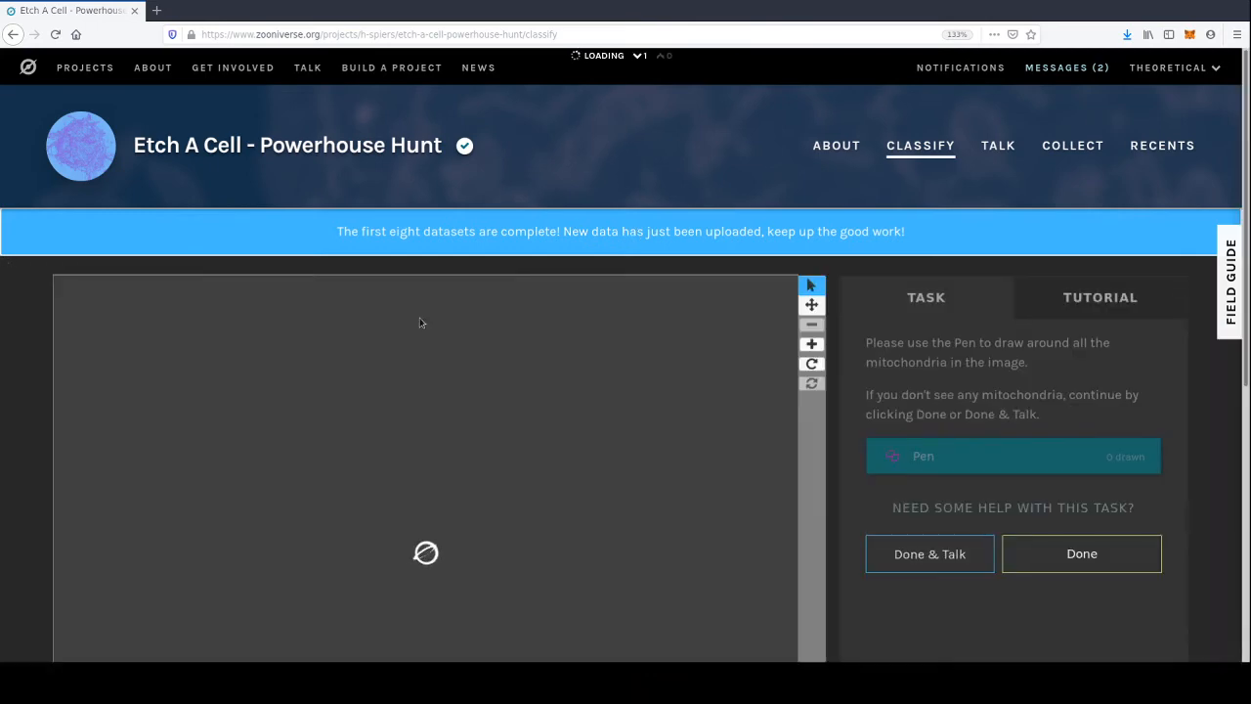
{"action": "scroll", "coordinate": [125, 185], "scroll_direction": "down", "scroll_amount": 2}
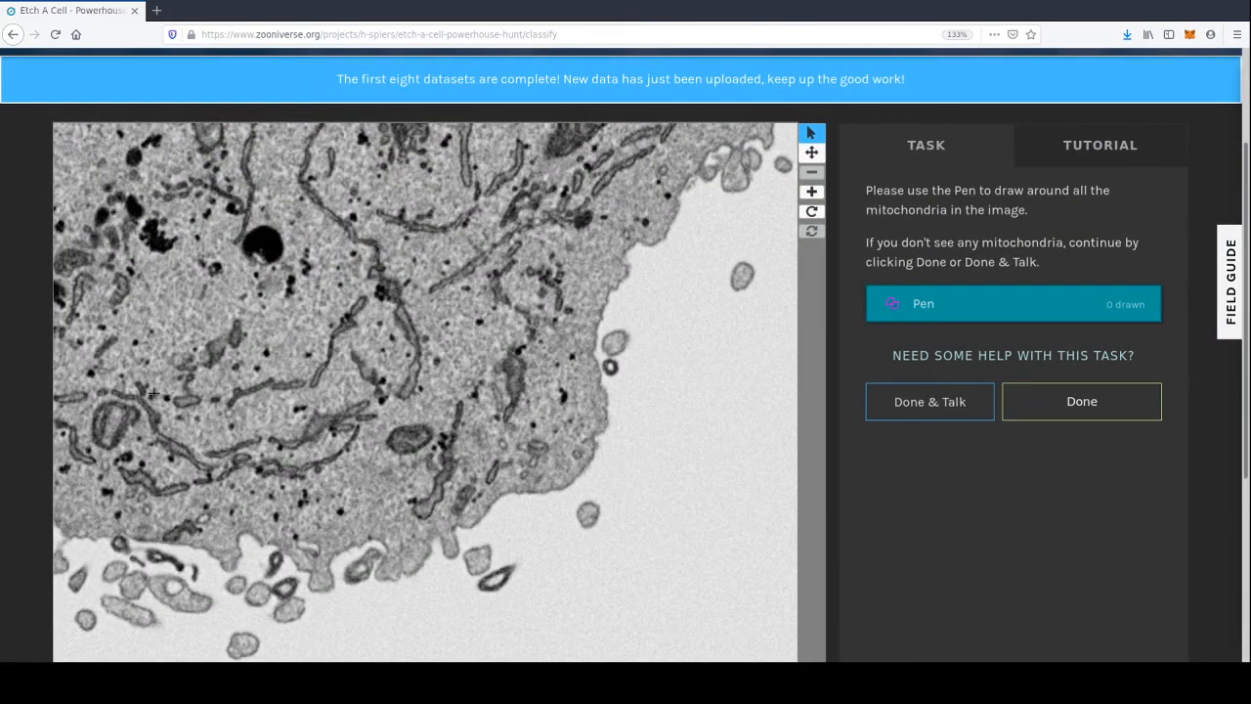
{"action": "scroll", "coordinate": [139, 393], "scroll_direction": "down", "scroll_amount": 1}
{"action": "scroll", "coordinate": [140, 392], "scroll_direction": "down", "scroll_amount": 1}
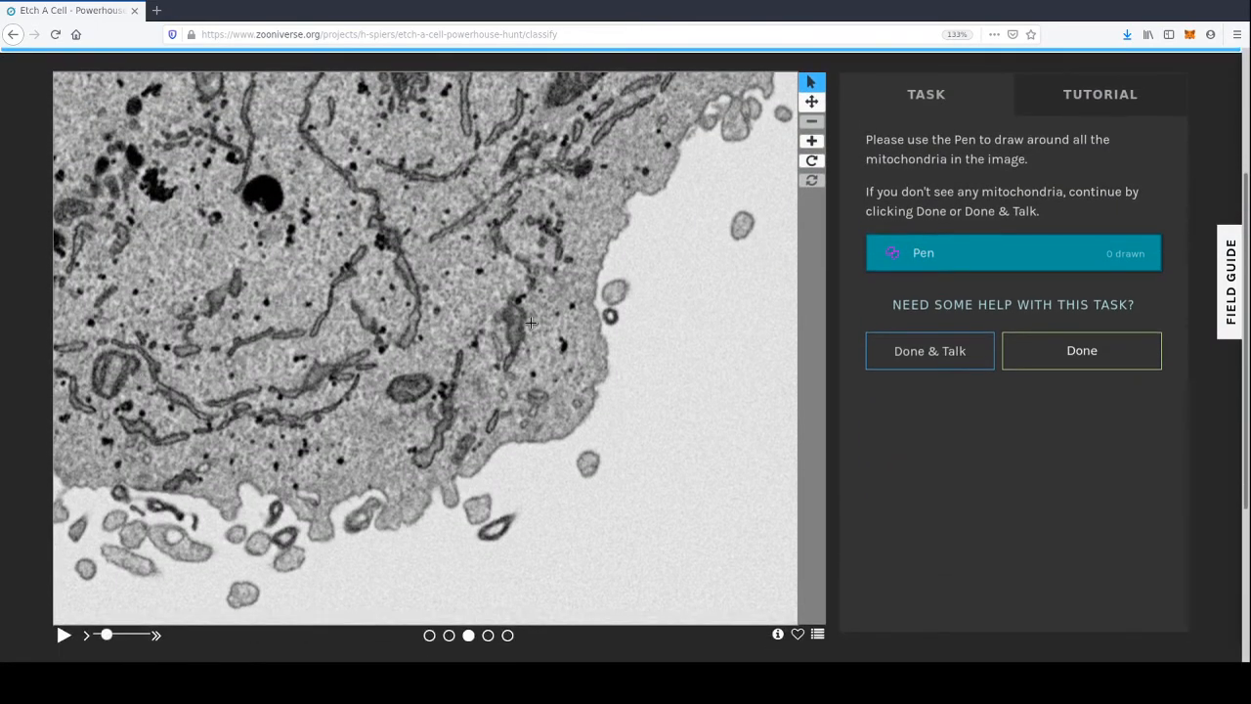
- Compare the five slices of the first cell image to identify mitochondria, ending on the middle slice
{"action": "left_click", "coordinate": [449, 636]}
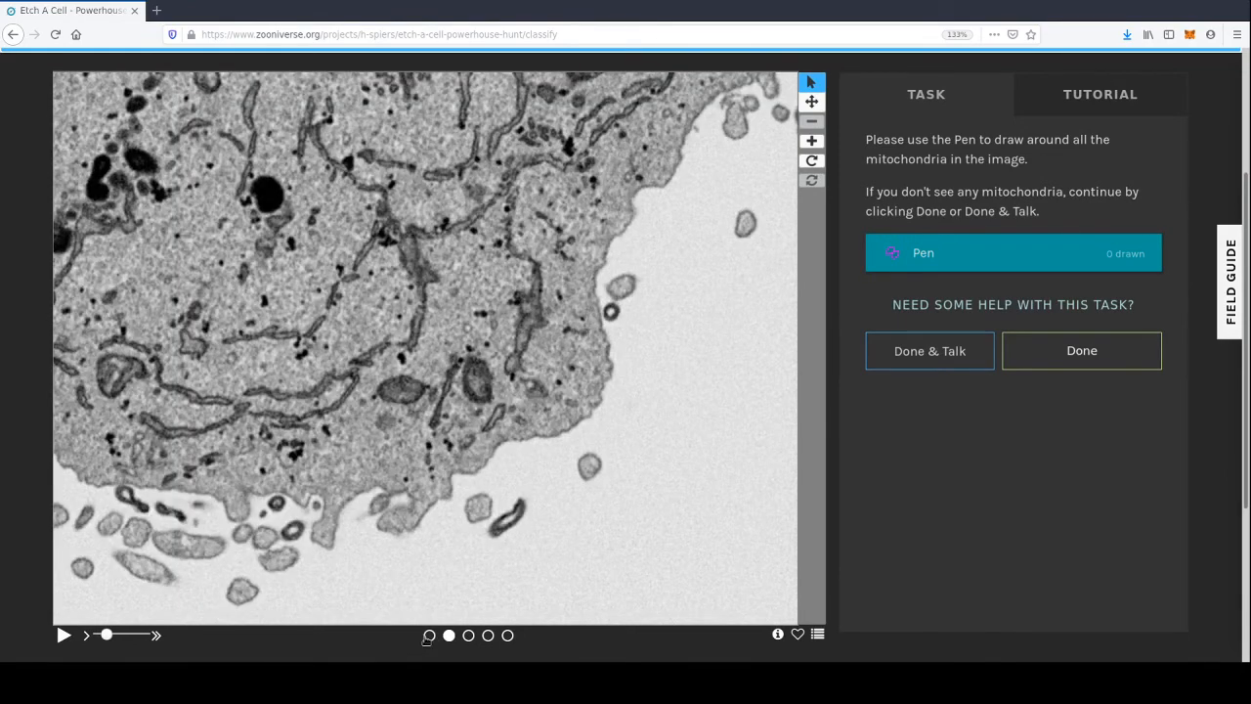
{"action": "left_click", "coordinate": [429, 635]}
{"action": "left_click", "coordinate": [470, 637]}
{"action": "left_click", "coordinate": [488, 637]}
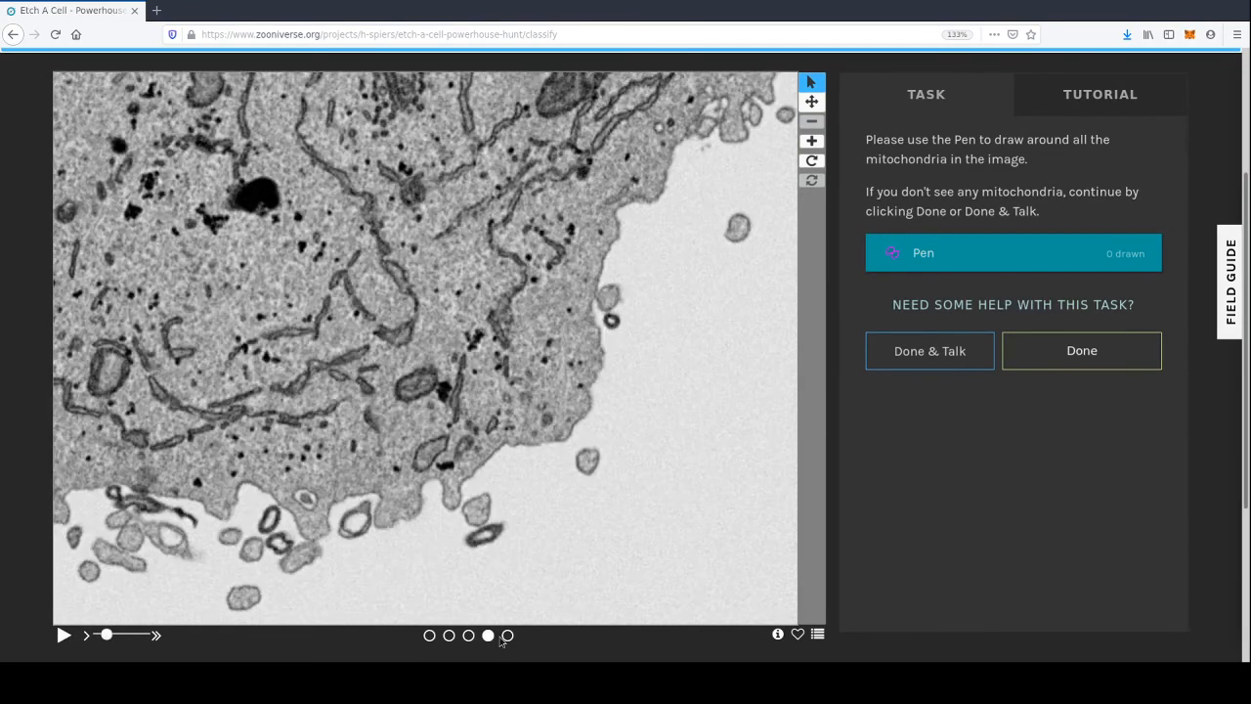
{"action": "left_click", "coordinate": [507, 637]}
{"action": "left_click", "coordinate": [487, 637]}
{"action": "left_click", "coordinate": [469, 637]}
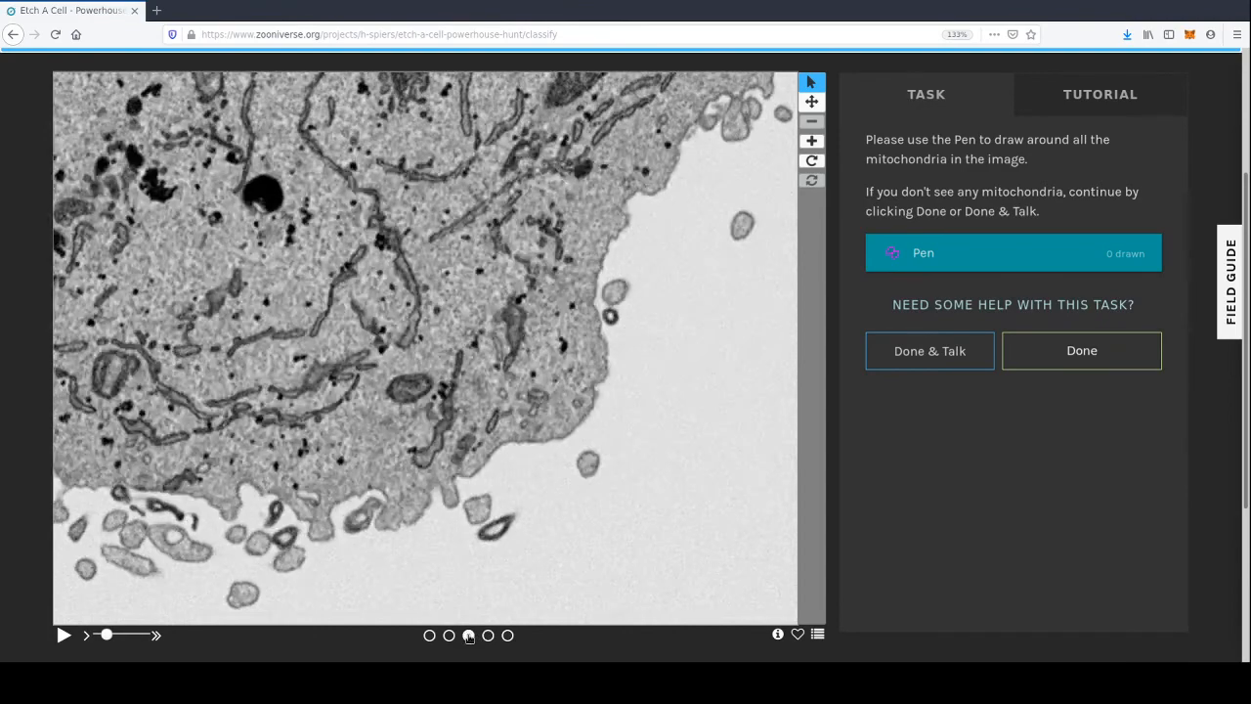
{"action": "left_click", "coordinate": [487, 635]}
{"action": "left_click", "coordinate": [507, 636]}
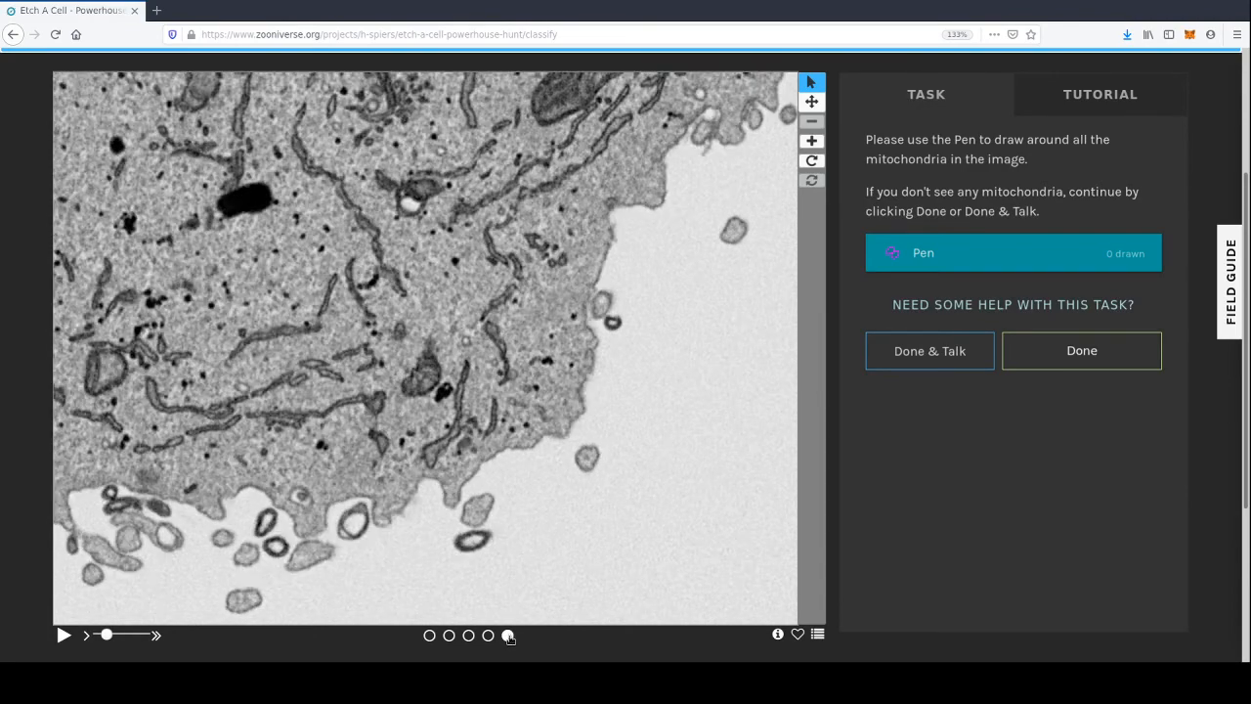
{"action": "left_click", "coordinate": [487, 636]}
{"action": "left_click", "coordinate": [468, 635]}
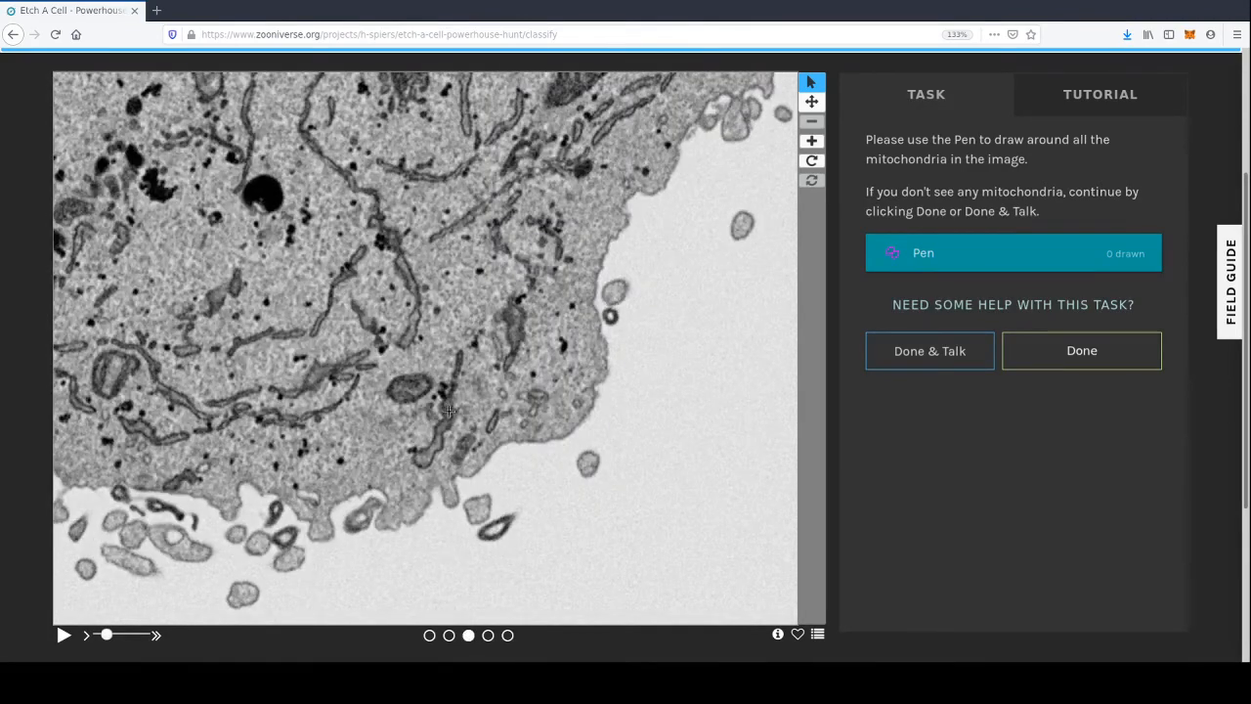
- Outline the two oval mitochondria in the cell's lower part and the one cut off by the image's upper edge, and submit the classification
{"action": "mouse_move", "coordinate": [135, 358]}
{"action": "left_mouse_down"}
{"action": "mouse_move", "coordinate": [115, 352]}
{"action": "mouse_move", "coordinate": [102, 399]}
{"action": "mouse_move", "coordinate": [138, 373]}
{"action": "mouse_move", "coordinate": [137, 360]}
{"action": "left_mouse_up"}
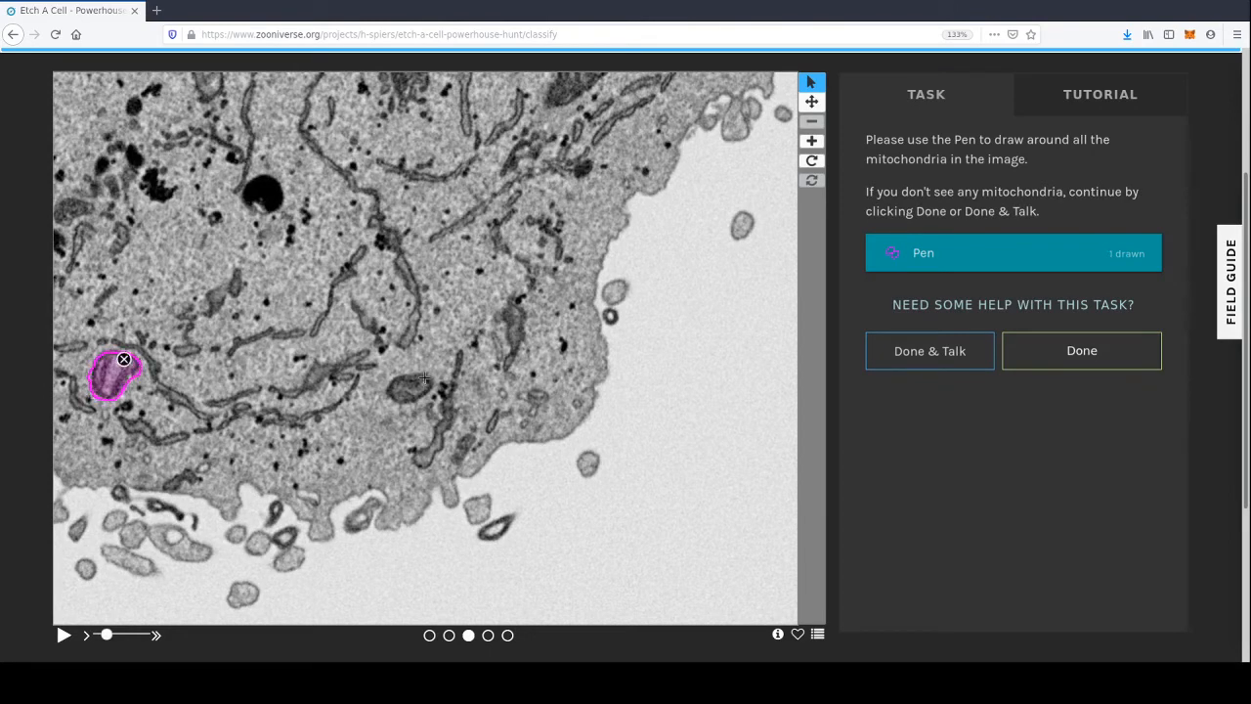
{"action": "mouse_move", "coordinate": [423, 379]}
{"action": "left_mouse_down"}
{"action": "mouse_move", "coordinate": [413, 377]}
{"action": "mouse_move", "coordinate": [417, 401]}
{"action": "mouse_move", "coordinate": [422, 377]}
{"action": "left_mouse_up"}
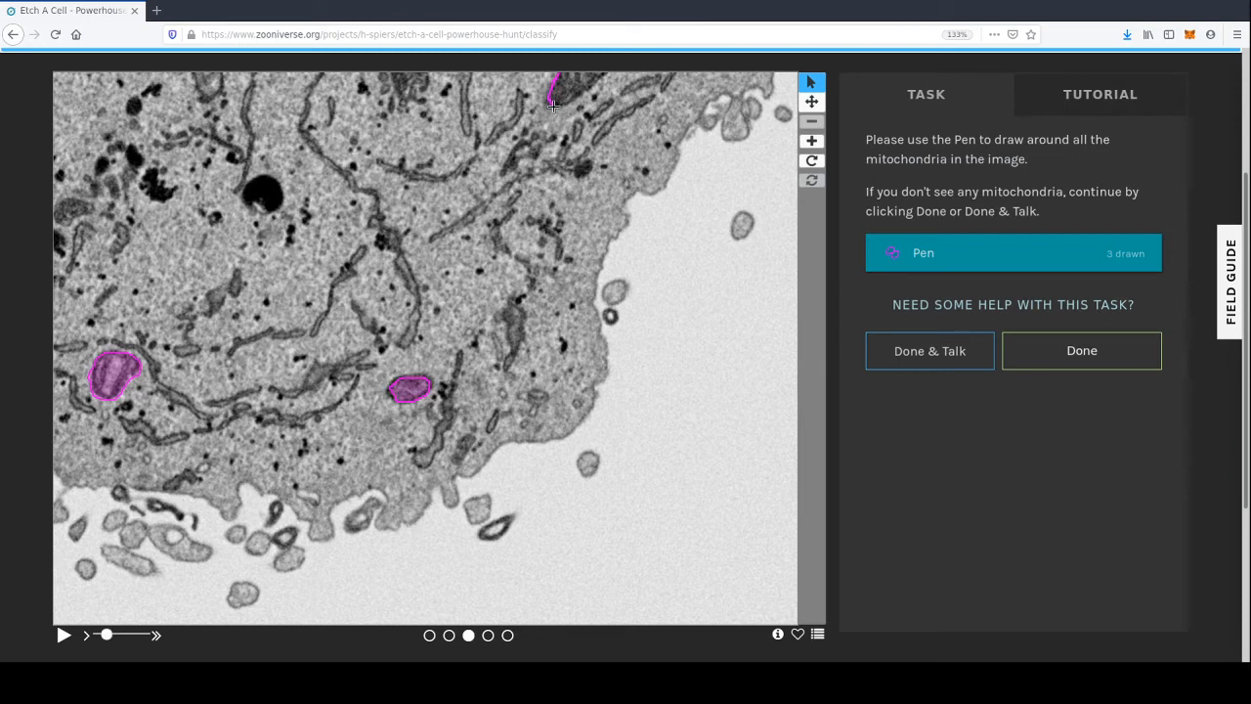
{"action": "left_click_drag", "start_coordinate": [553, 105], "coordinate": [606, 73]}
{"action": "left_click", "coordinate": [1111, 366]}
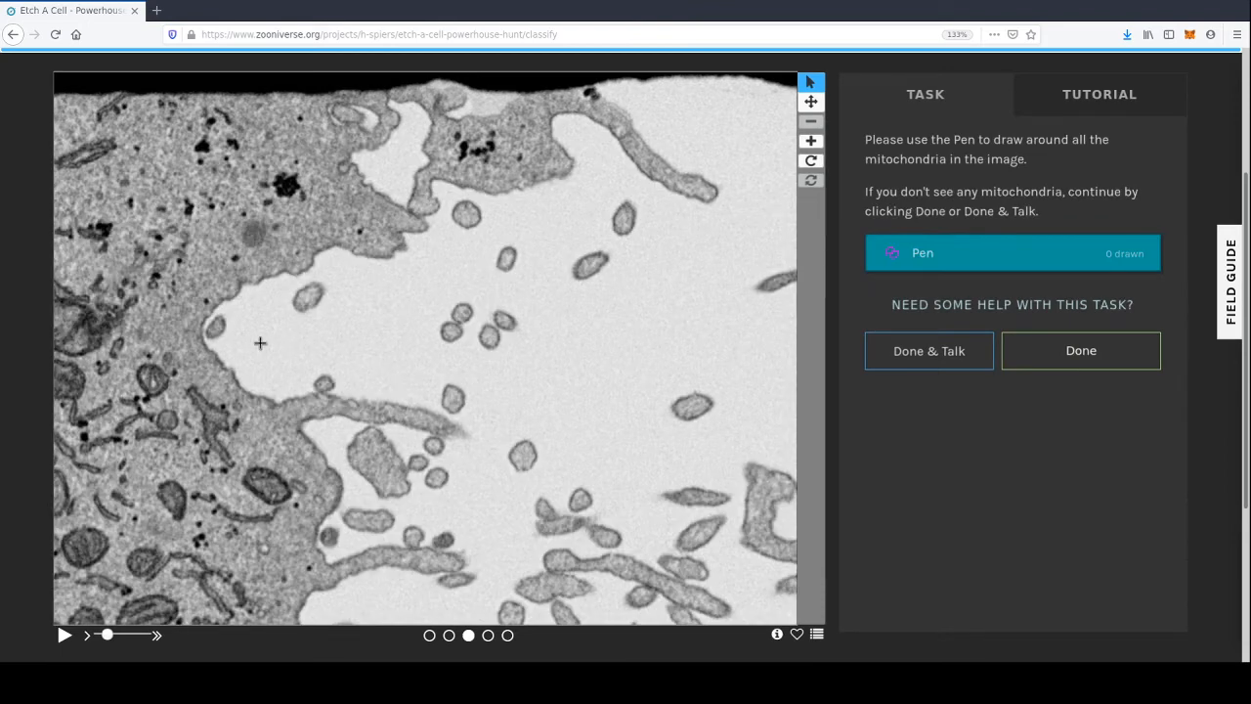
- Compare the five slices of the new cell image to see which structures are mitochondria, ending on the middle slice
{"action": "left_click", "coordinate": [489, 636]}
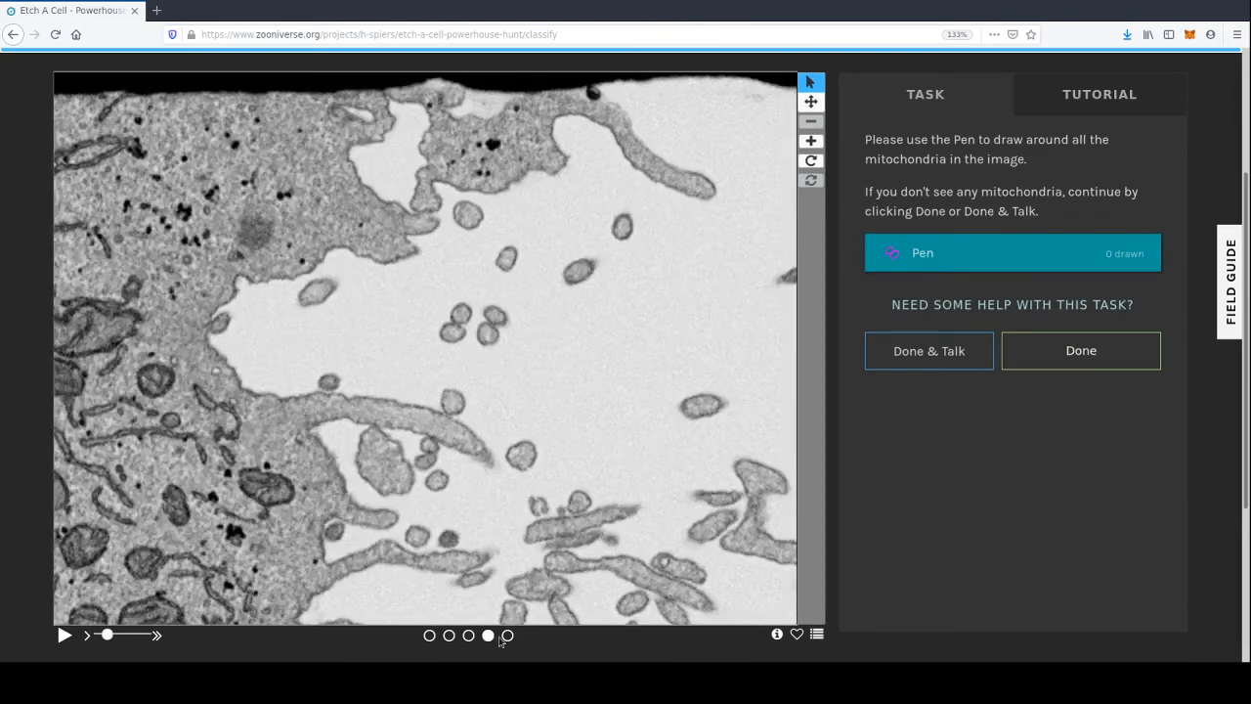
{"action": "left_click", "coordinate": [469, 637]}
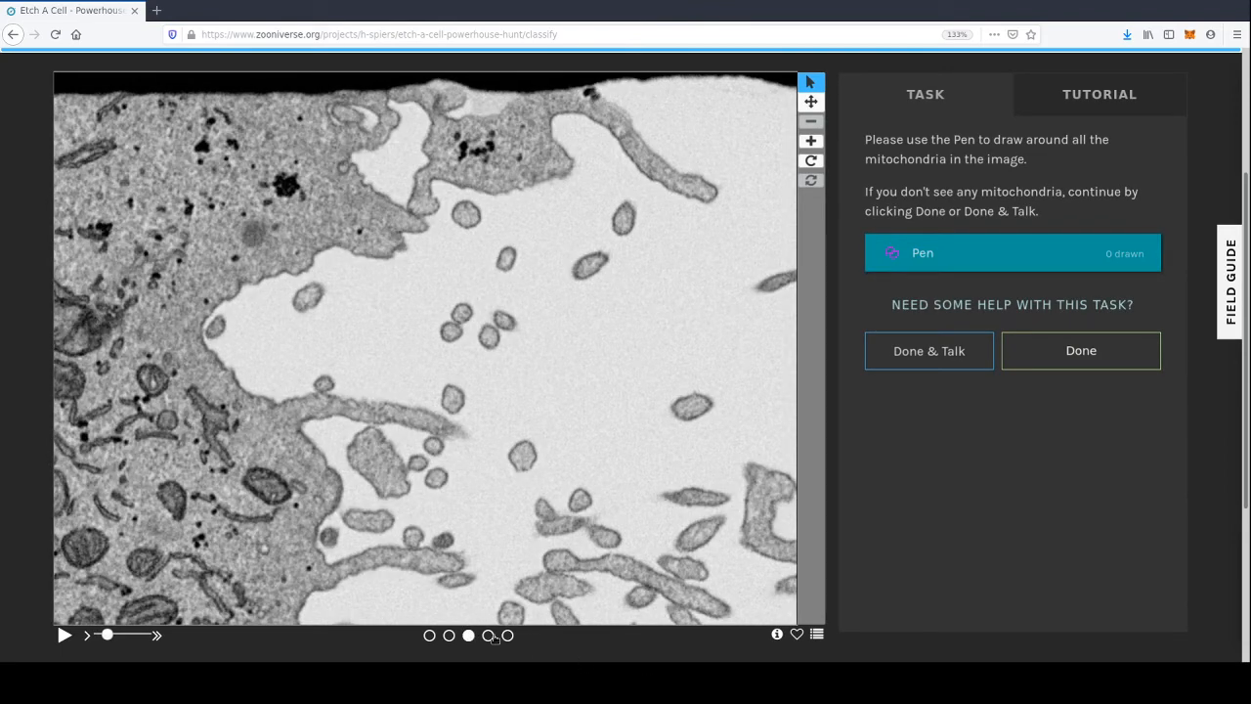
{"action": "left_click", "coordinate": [488, 636]}
{"action": "left_click", "coordinate": [507, 636]}
{"action": "left_click", "coordinate": [488, 636]}
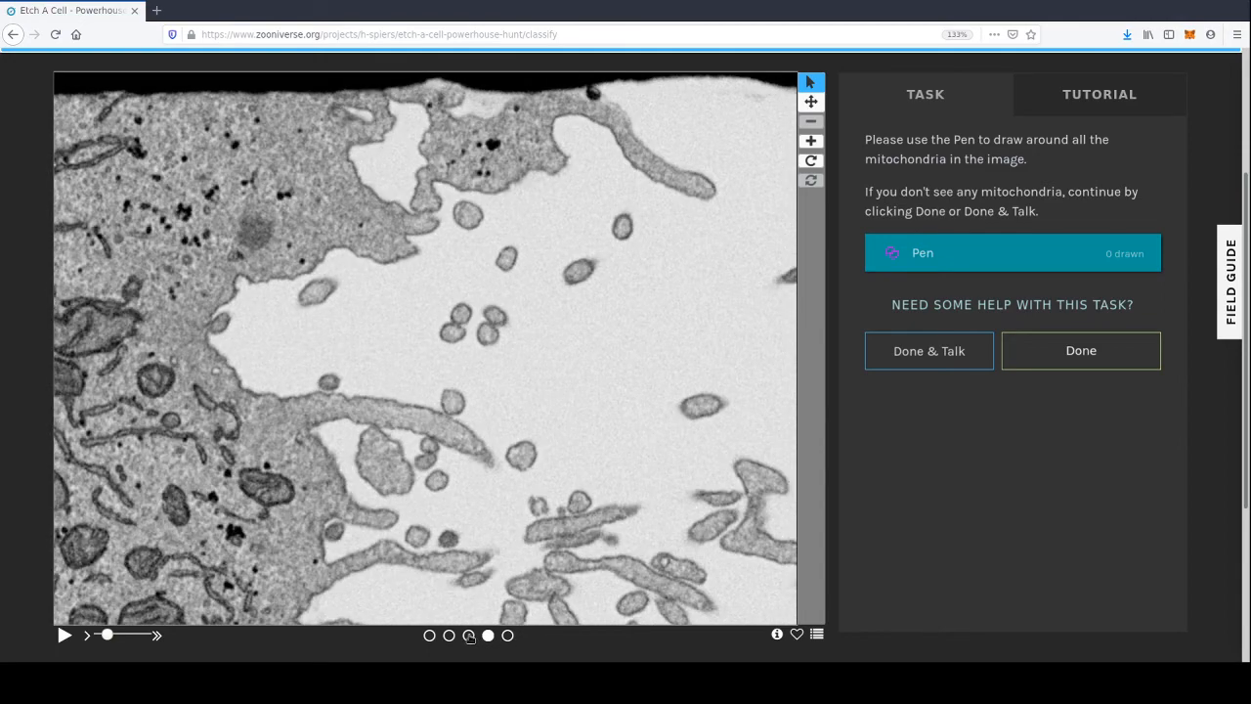
{"action": "left_click", "coordinate": [469, 636]}
{"action": "left_click", "coordinate": [448, 636]}
{"action": "left_click", "coordinate": [429, 636]}
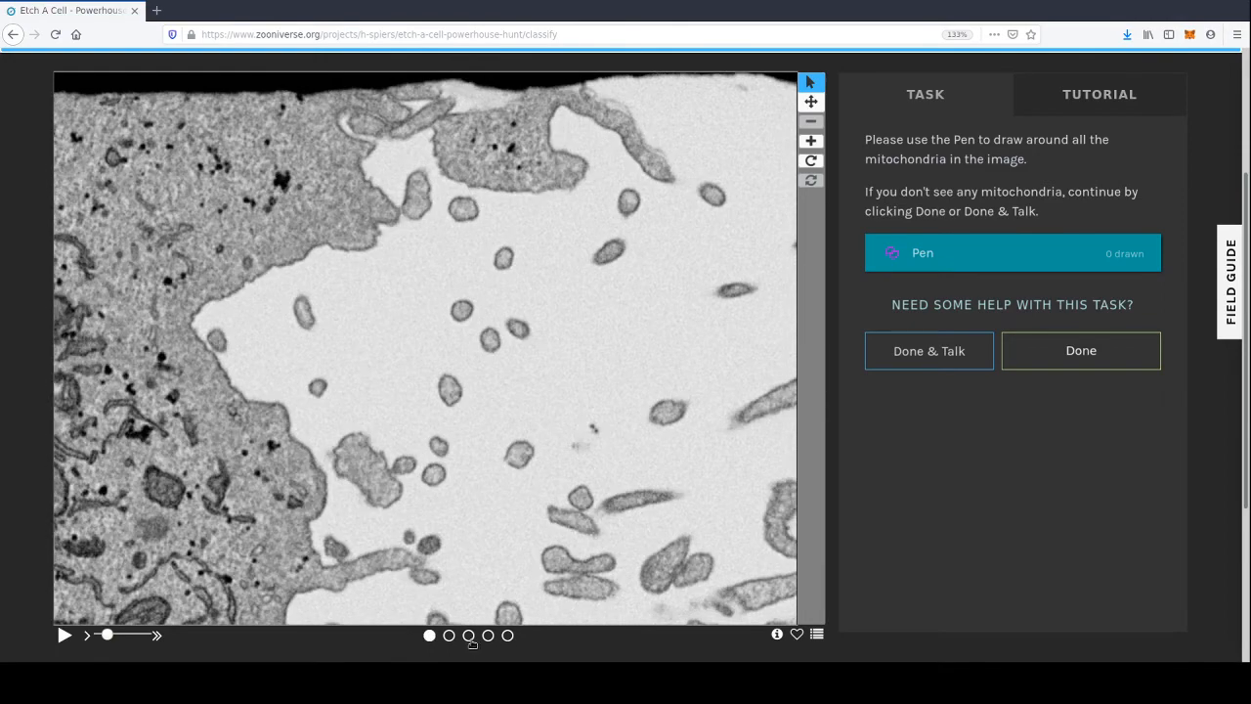
{"action": "left_click", "coordinate": [469, 636]}
{"action": "left_click", "coordinate": [488, 636]}
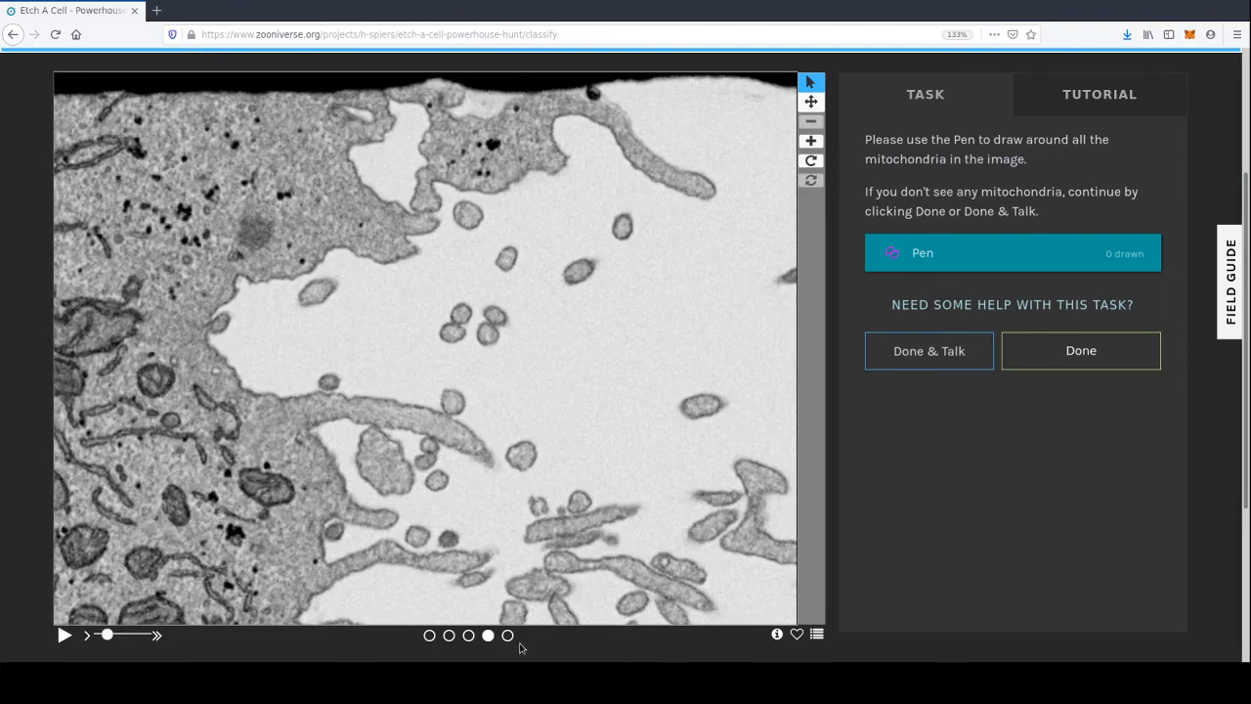
{"action": "left_click", "coordinate": [507, 636]}
{"action": "left_click", "coordinate": [469, 636]}
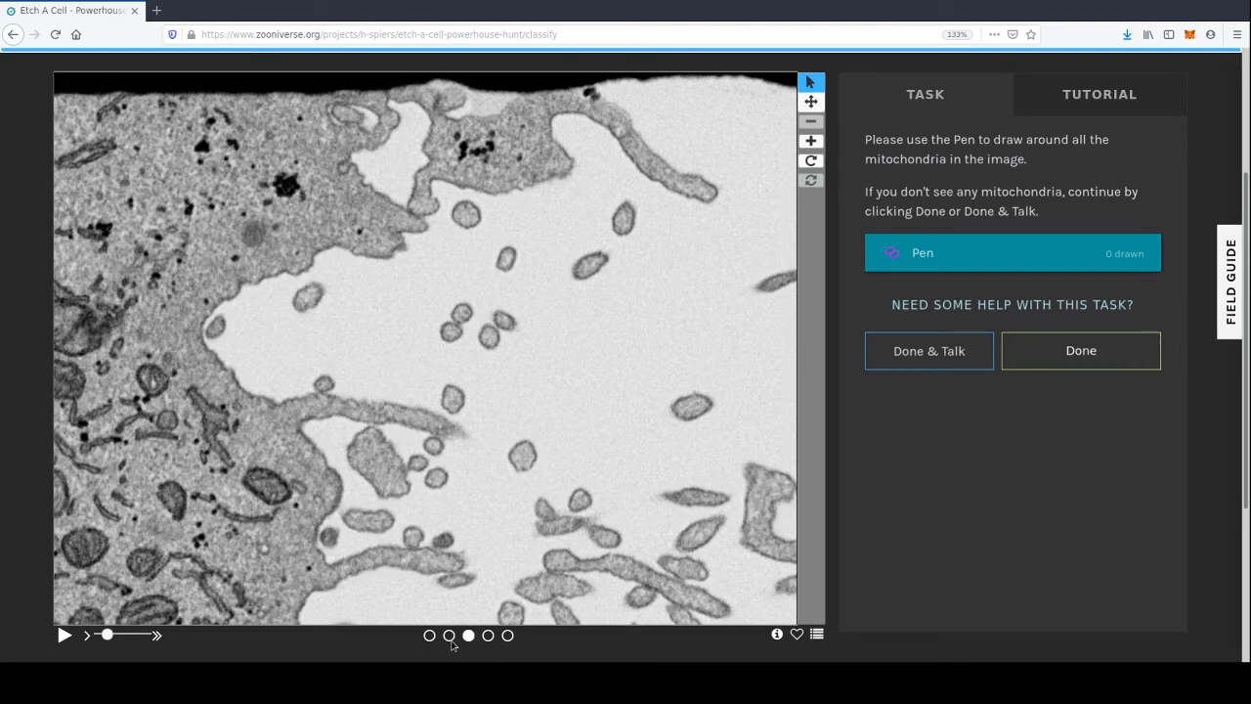
{"action": "left_click", "coordinate": [508, 636]}
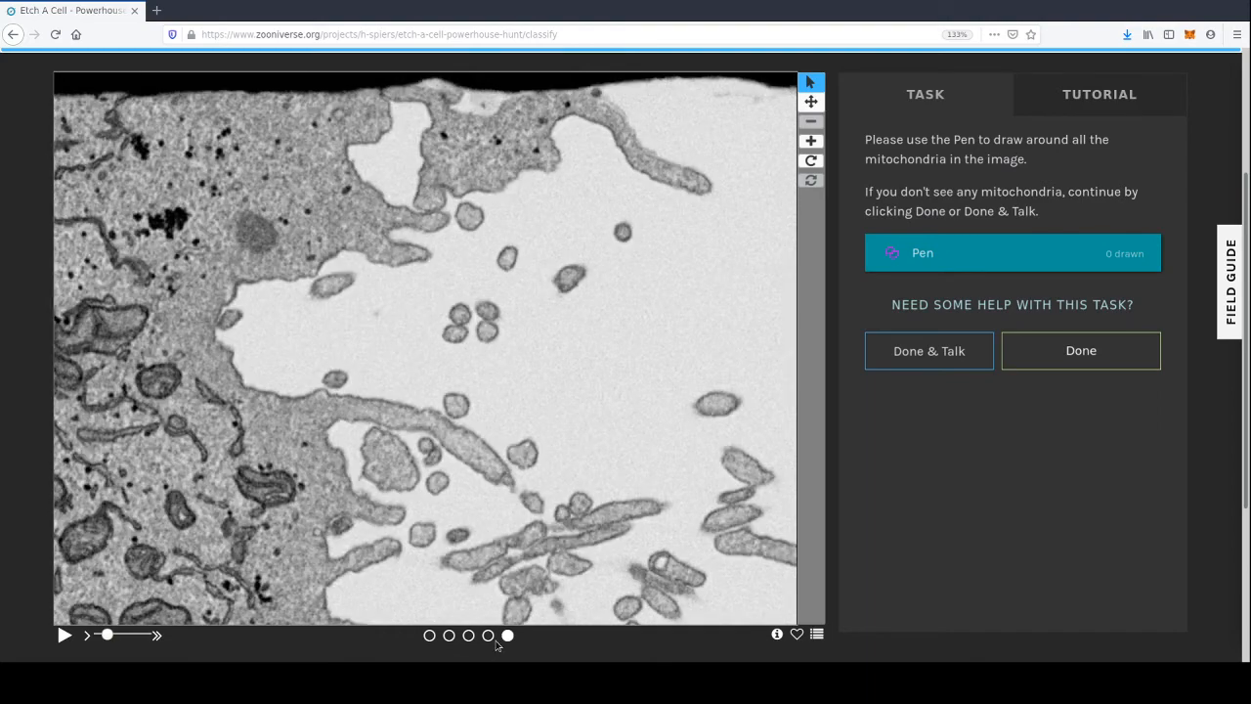
{"action": "left_click", "coordinate": [488, 636]}
{"action": "left_click", "coordinate": [468, 635]}
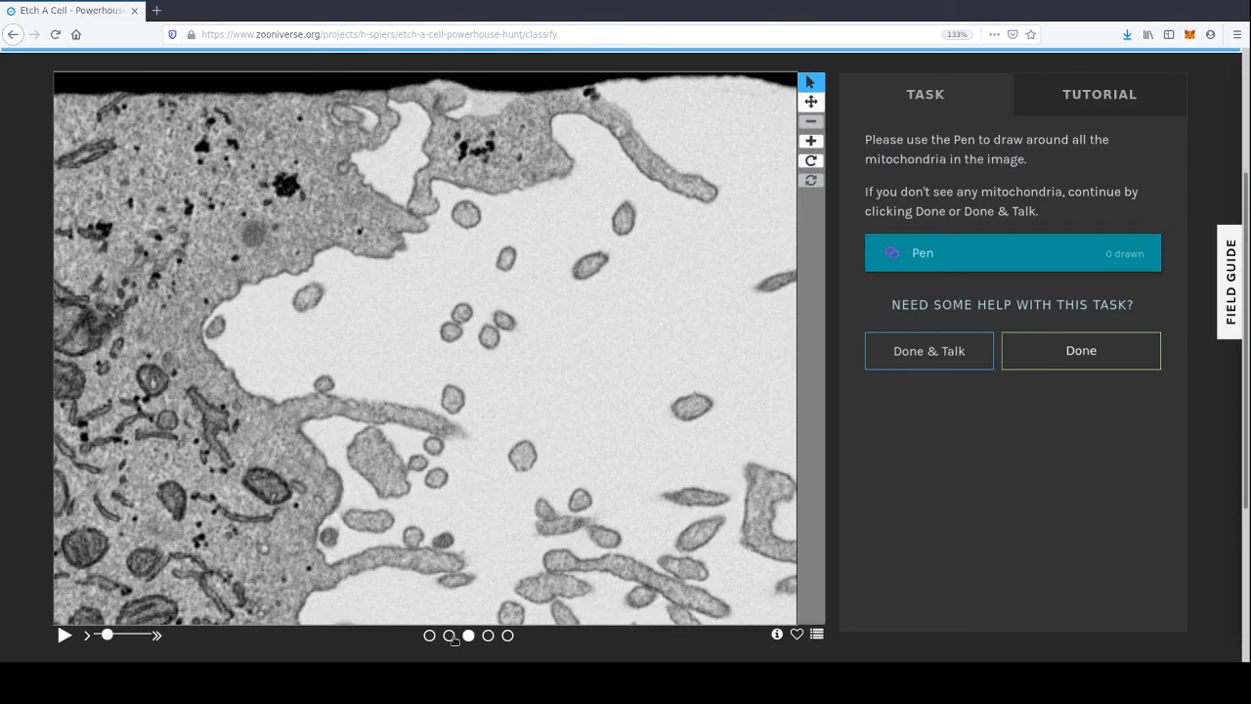
{"action": "left_click", "coordinate": [448, 635]}
{"action": "left_click", "coordinate": [429, 635]}
{"action": "left_click", "coordinate": [468, 635]}
{"action": "left_click", "coordinate": [488, 635]}
{"action": "left_click", "coordinate": [507, 635]}
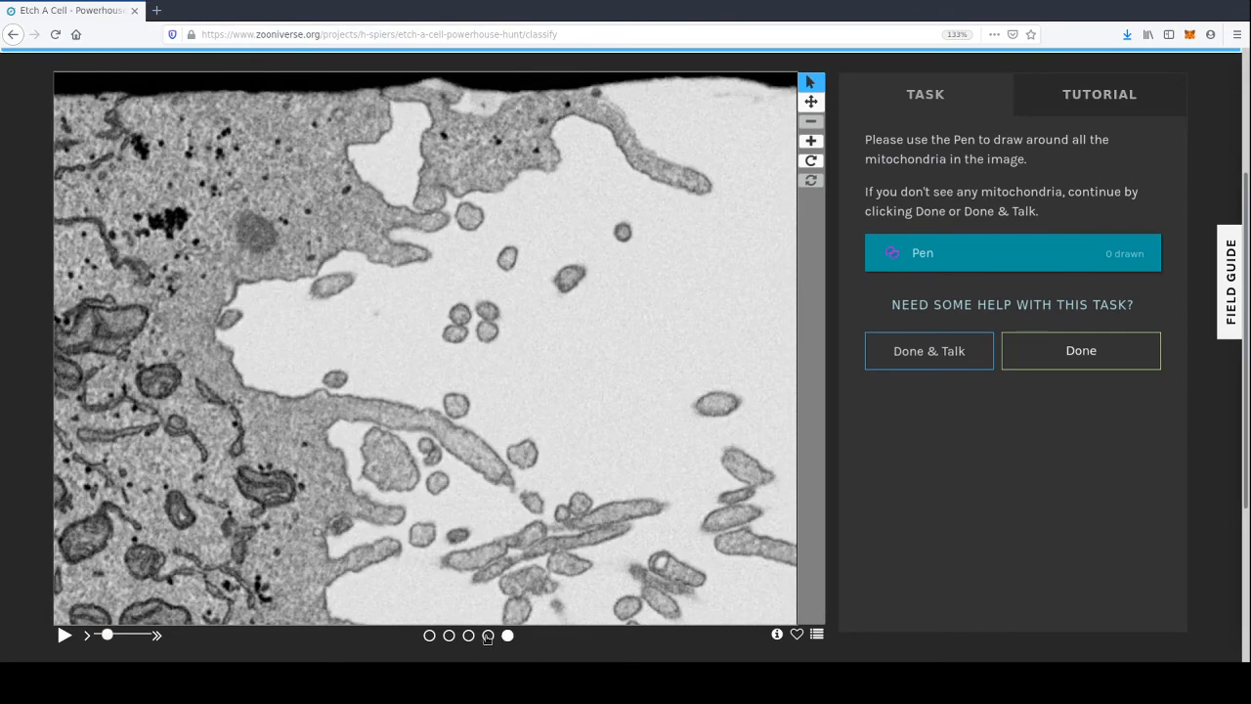
{"action": "left_click", "coordinate": [488, 635]}
{"action": "left_click", "coordinate": [468, 635]}
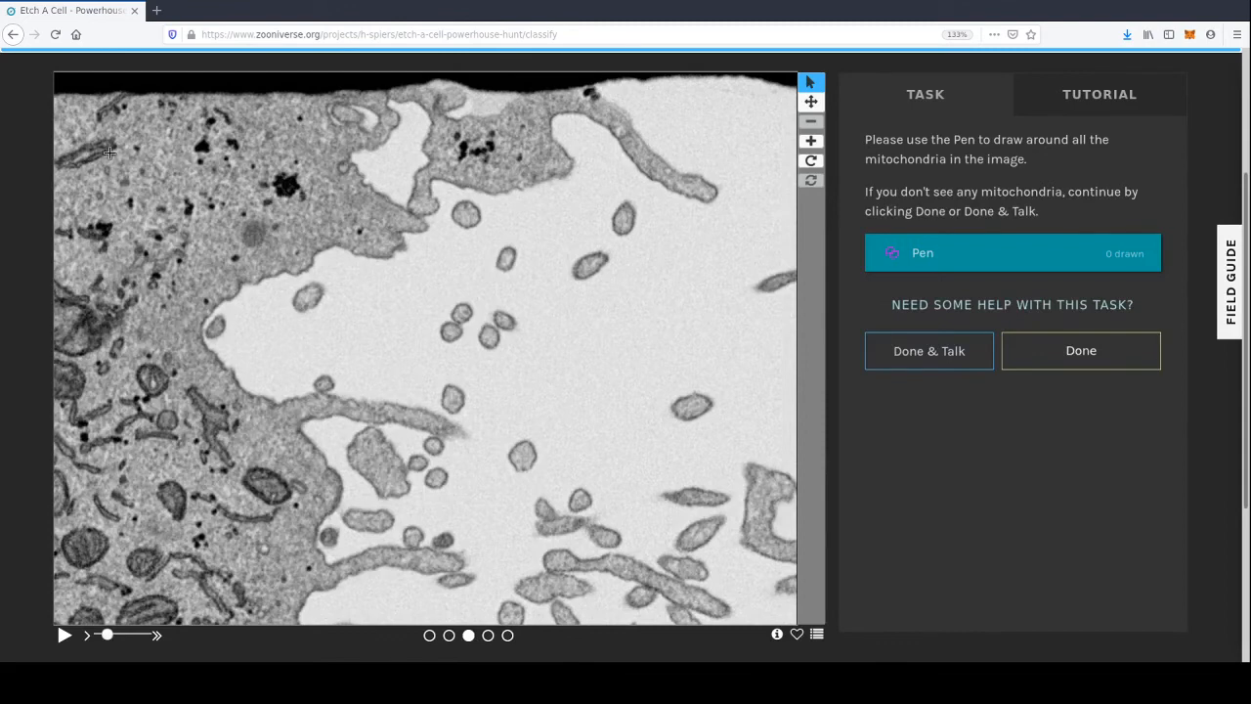
- Outline the elongated structure in the image's upper-left corner, remove that outline, and check the following slices before returning to the middle one
{"action": "mouse_move", "coordinate": [116, 141]}
{"action": "left_mouse_down"}
{"action": "mouse_move", "coordinate": [40, 131]}
{"action": "mouse_move", "coordinate": [117, 174]}
{"action": "mouse_move", "coordinate": [121, 149]}
{"action": "left_mouse_up"}
{"action": "left_click", "coordinate": [103, 138]}
{"action": "left_click", "coordinate": [488, 635]}
{"action": "left_click", "coordinate": [507, 635]}
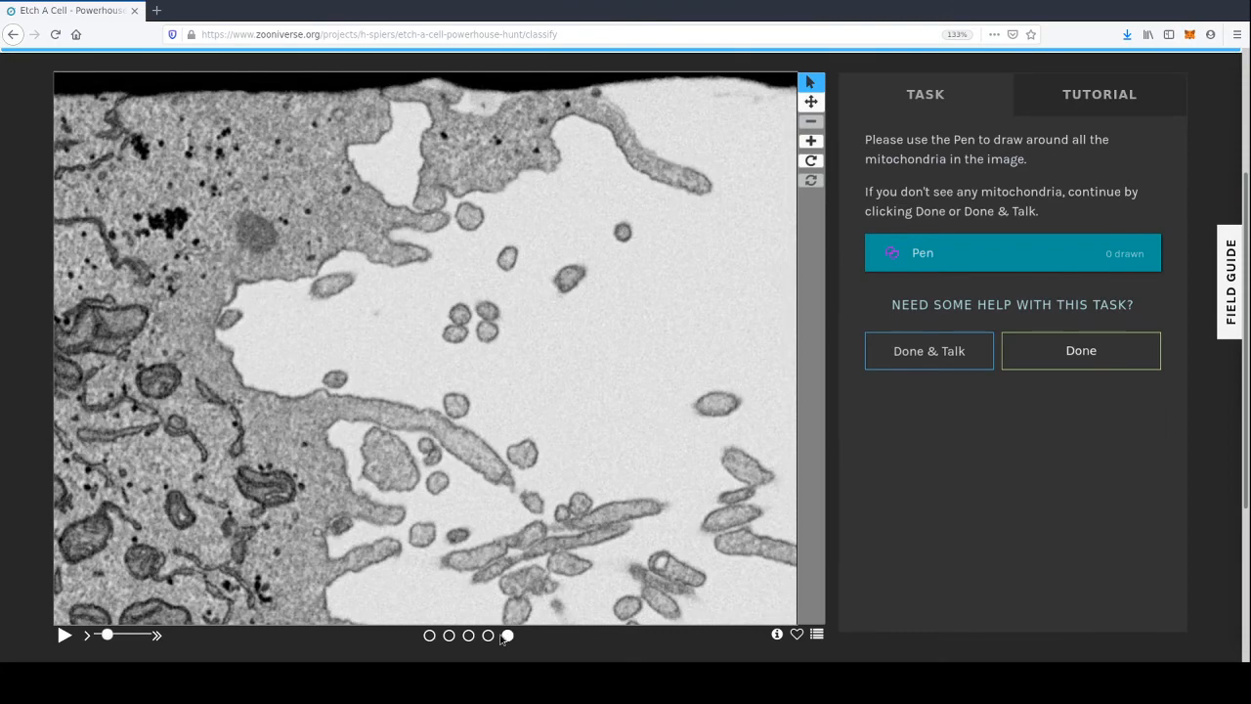
{"action": "left_click", "coordinate": [487, 635]}
{"action": "left_click", "coordinate": [468, 635]}
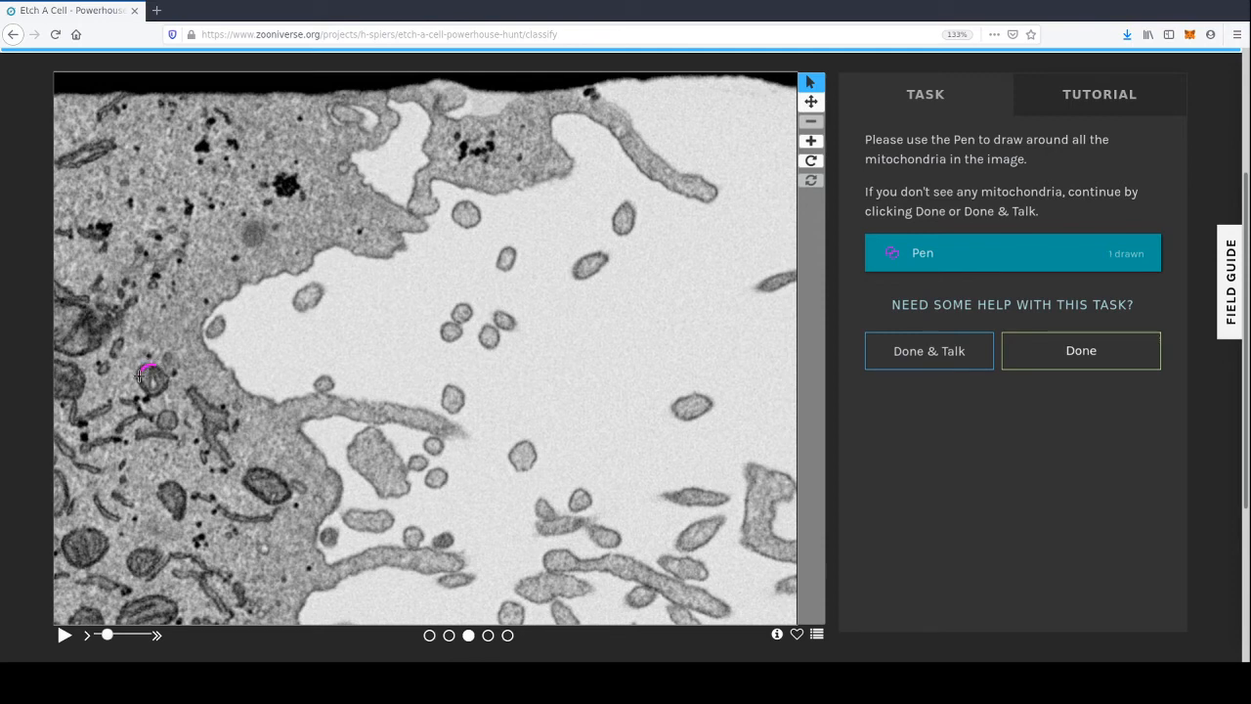
- Outline the small round mitochondrion in the cell and the two larger ones cut off by the image's left edge
{"action": "mouse_move", "coordinate": [140, 374]}
{"action": "left_mouse_down"}
{"action": "mouse_move", "coordinate": [141, 393]}
{"action": "mouse_move", "coordinate": [166, 401]}
{"action": "mouse_move", "coordinate": [174, 378]}
{"action": "mouse_move", "coordinate": [155, 366]}
{"action": "left_mouse_up"}
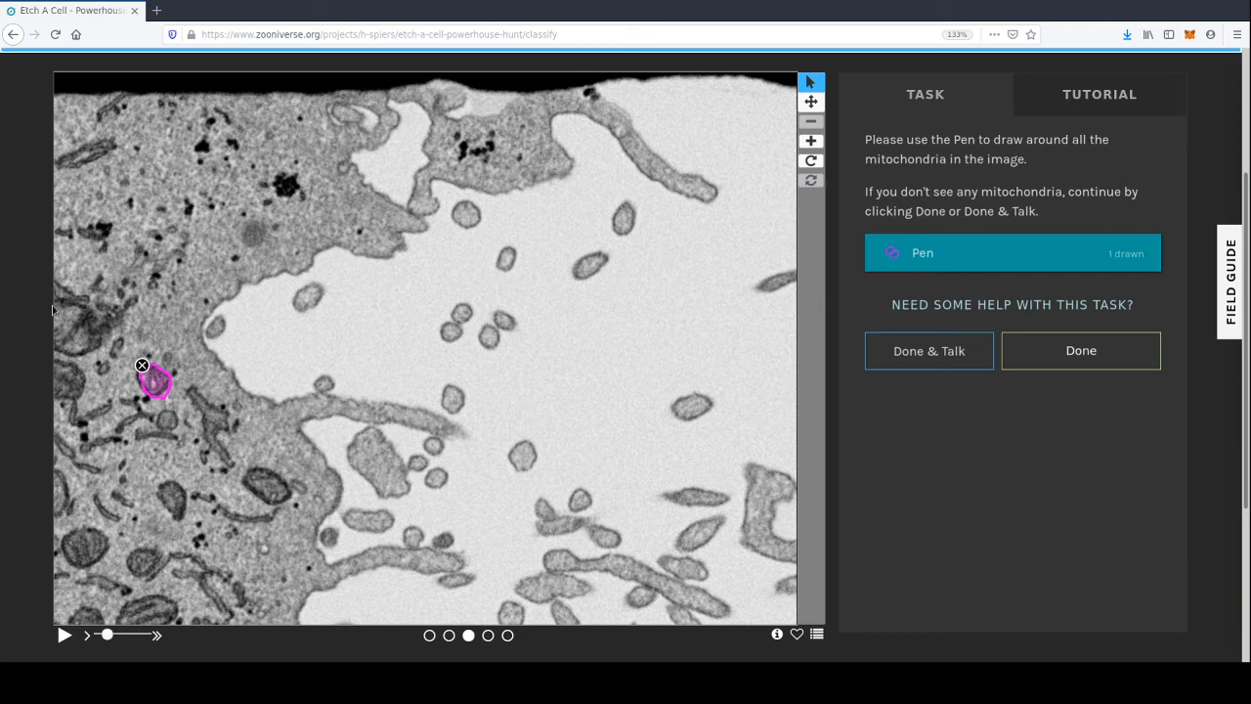
{"action": "mouse_move", "coordinate": [55, 303]}
{"action": "left_mouse_down"}
{"action": "mouse_move", "coordinate": [99, 326]}
{"action": "mouse_move", "coordinate": [100, 344]}
{"action": "mouse_move", "coordinate": [56, 349]}
{"action": "mouse_move", "coordinate": [92, 377]}
{"action": "mouse_move", "coordinate": [89, 393]}
{"action": "mouse_move", "coordinate": [53, 401]}
{"action": "left_mouse_up"}
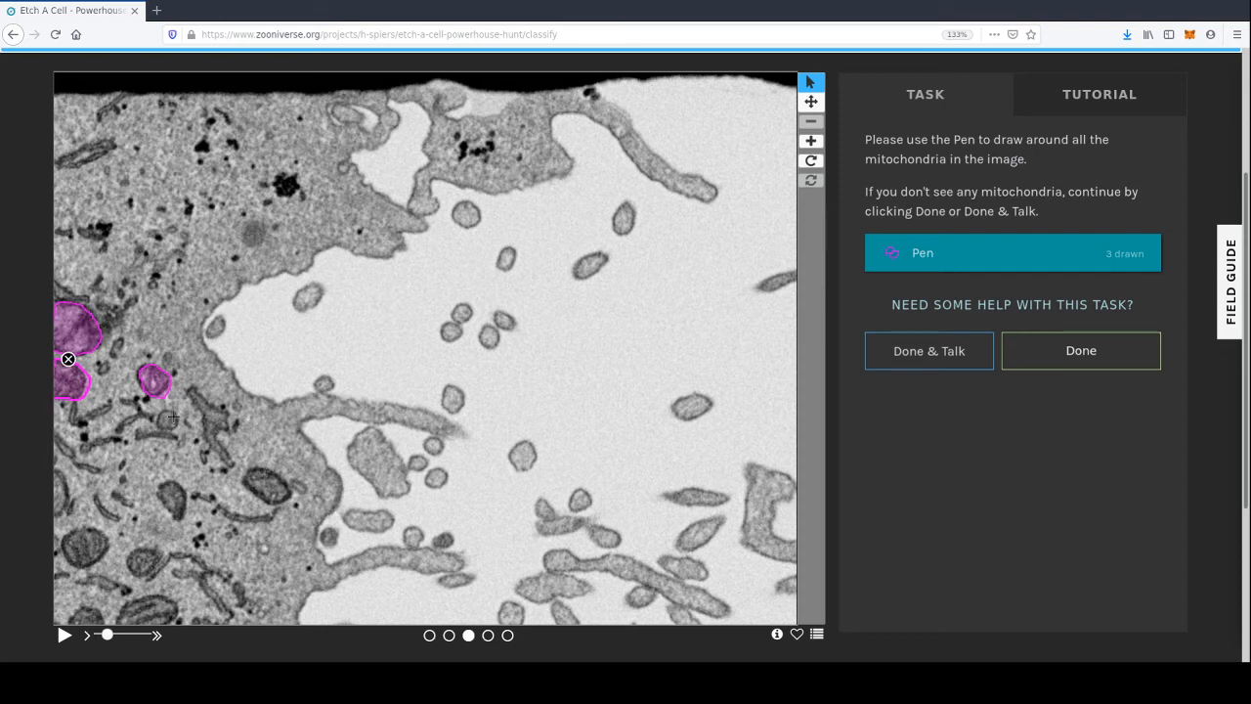
- Outline the small round structure just below the first outlined mitochondrion, check it across the neighbouring slices, and delete its outline
{"action": "mouse_move", "coordinate": [175, 412]}
{"action": "left_mouse_down"}
{"action": "mouse_move", "coordinate": [158, 415]}
{"action": "mouse_move", "coordinate": [178, 423]}
{"action": "mouse_move", "coordinate": [174, 412]}
{"action": "left_mouse_up"}
{"action": "left_click", "coordinate": [489, 636]}
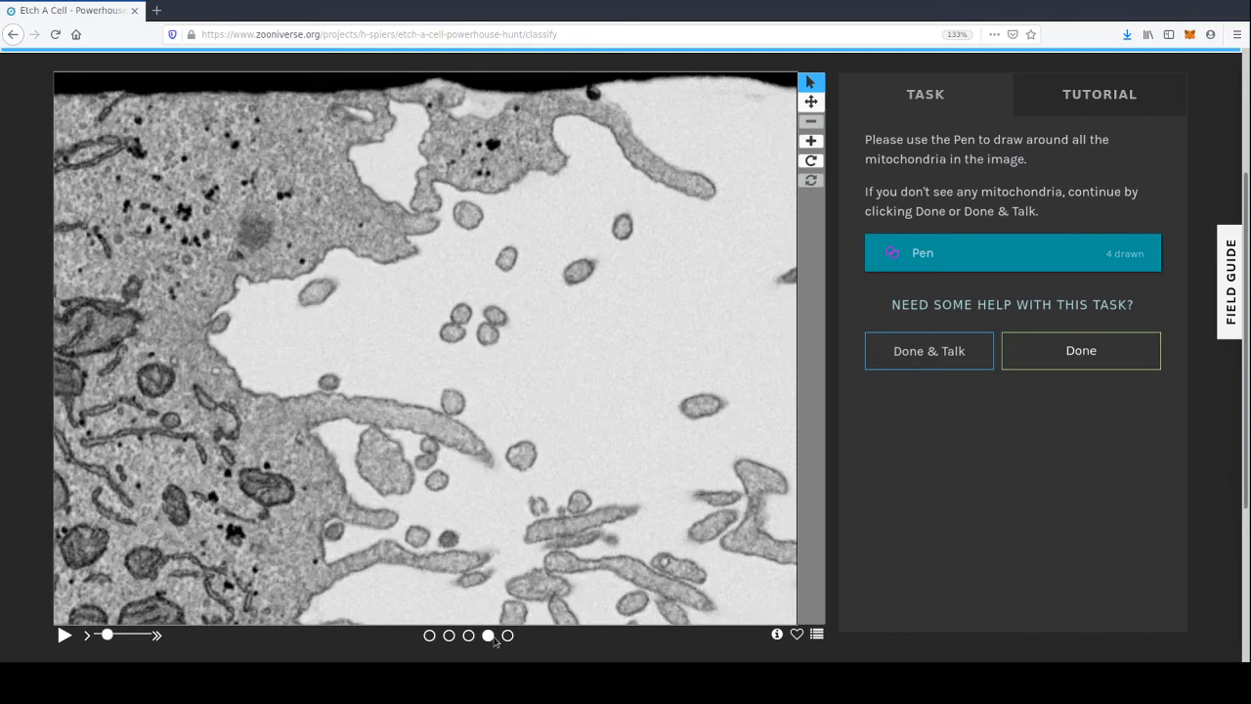
{"action": "left_click", "coordinate": [506, 636]}
{"action": "left_click", "coordinate": [487, 636]}
{"action": "left_click", "coordinate": [468, 636]}
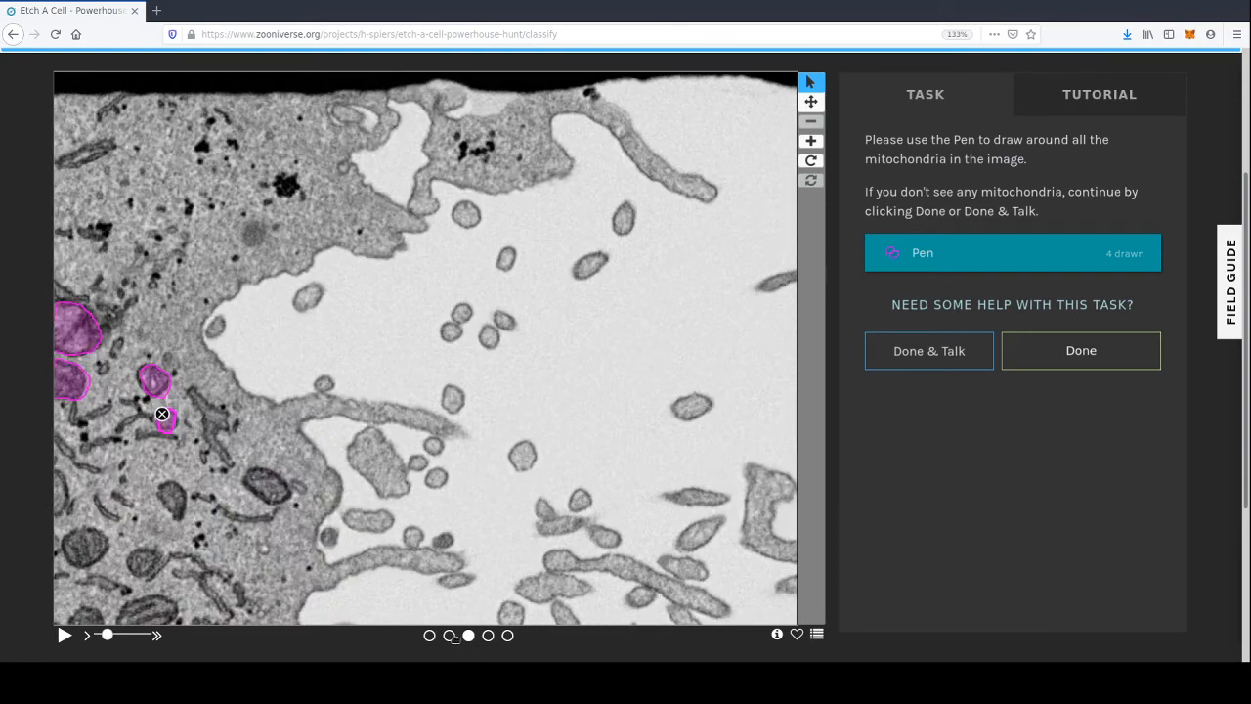
{"action": "left_click", "coordinate": [449, 636]}
{"action": "left_click", "coordinate": [429, 636]}
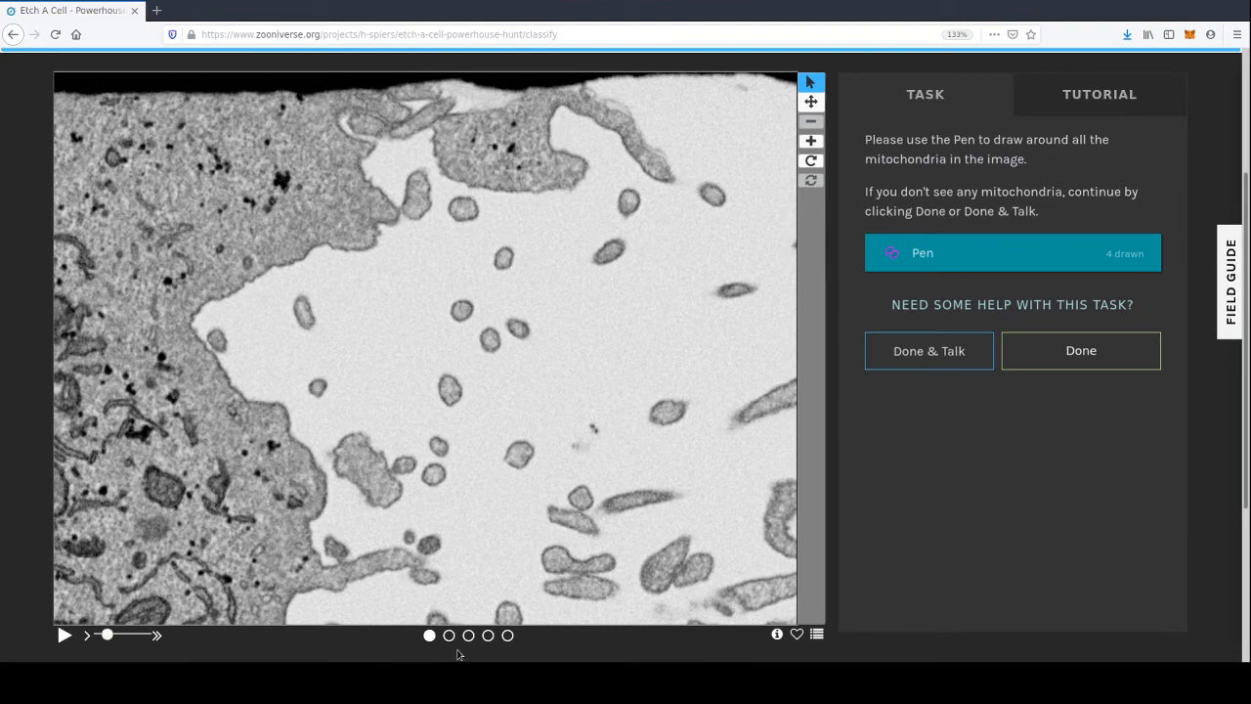
{"action": "left_click", "coordinate": [468, 636]}
{"action": "left_click", "coordinate": [162, 415]}
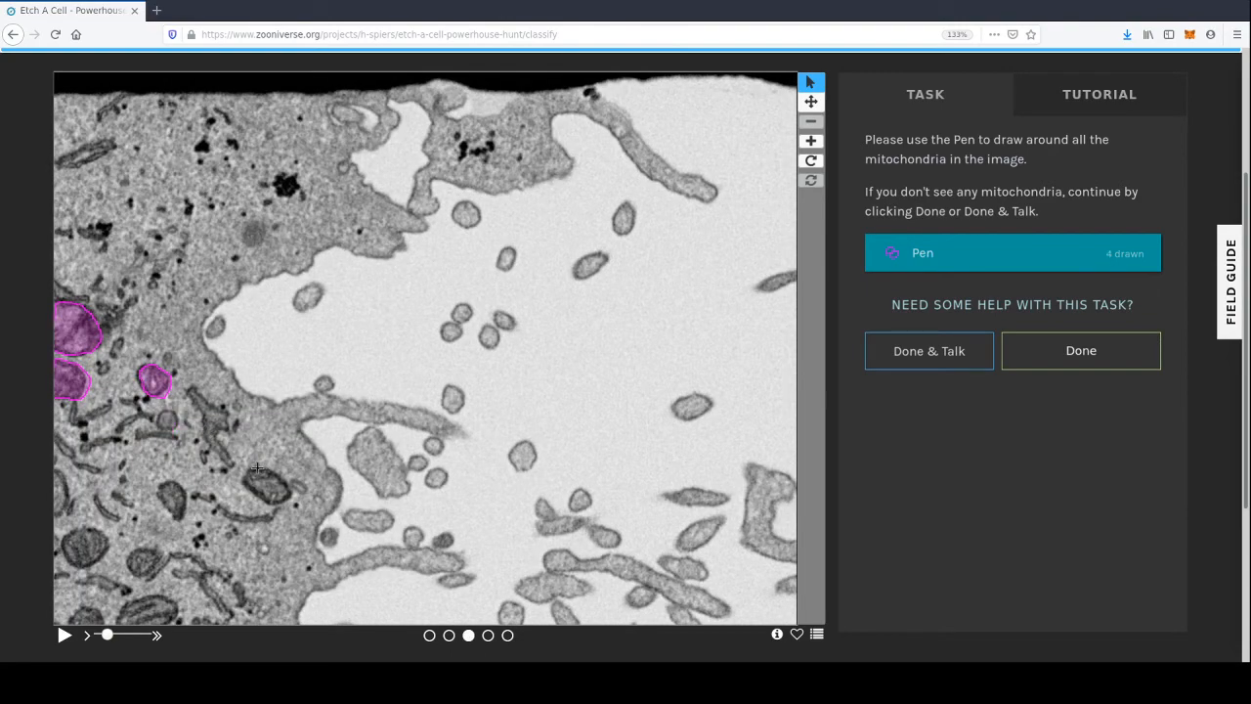
- Outline four more mitochondria: the dark oval near the cell membrane, the narrow one beside it, and the two round ones in the lower-left area
{"action": "mouse_move", "coordinate": [261, 469]}
{"action": "left_mouse_down"}
{"action": "mouse_move", "coordinate": [245, 477]}
{"action": "mouse_move", "coordinate": [256, 499]}
{"action": "mouse_move", "coordinate": [292, 493]}
{"action": "left_mouse_up"}
{"action": "left_click", "coordinate": [262, 469]}
{"action": "left_click", "coordinate": [172, 479]}
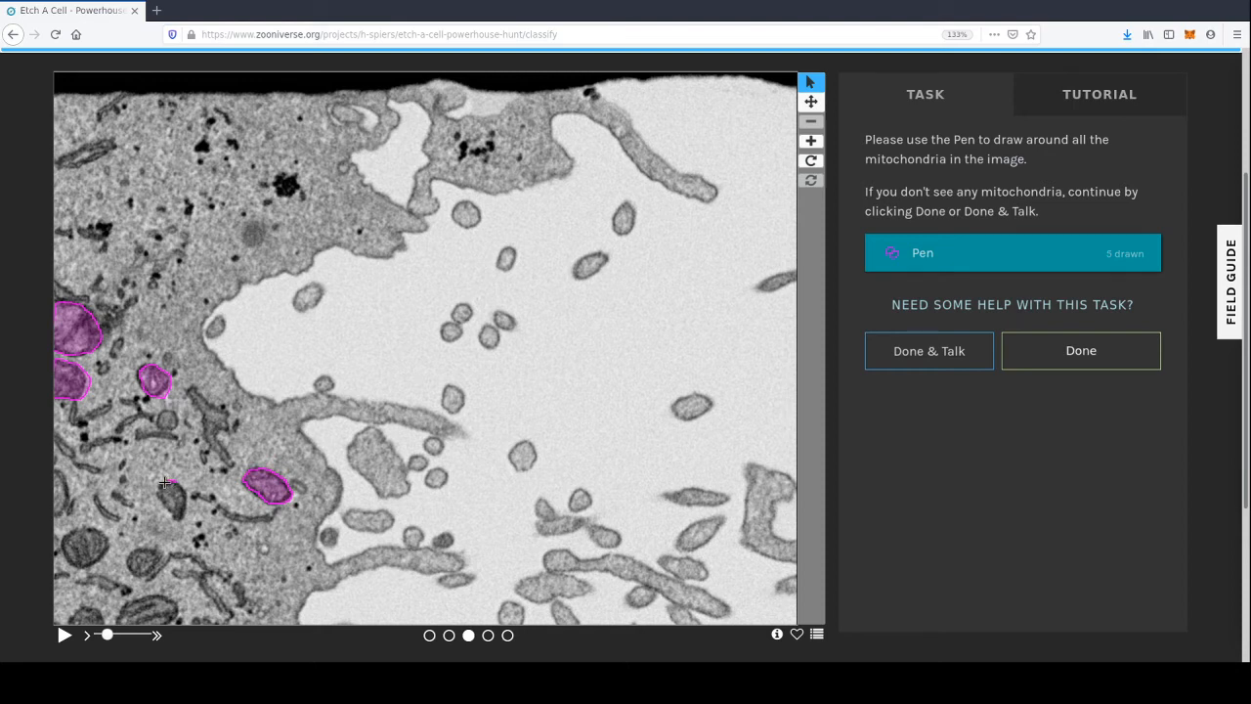
{"action": "mouse_move", "coordinate": [164, 501]}
{"action": "left_mouse_down"}
{"action": "mouse_move", "coordinate": [173, 518]}
{"action": "mouse_move", "coordinate": [186, 494]}
{"action": "mouse_move", "coordinate": [166, 477]}
{"action": "left_mouse_up"}
{"action": "left_click", "coordinate": [106, 536]}
{"action": "mouse_move", "coordinate": [94, 529]}
{"action": "left_mouse_down"}
{"action": "mouse_move", "coordinate": [70, 525]}
{"action": "mouse_move", "coordinate": [59, 539]}
{"action": "mouse_move", "coordinate": [74, 565]}
{"action": "mouse_move", "coordinate": [98, 567]}
{"action": "mouse_move", "coordinate": [110, 542]}
{"action": "mouse_move", "coordinate": [95, 530]}
{"action": "left_mouse_up"}
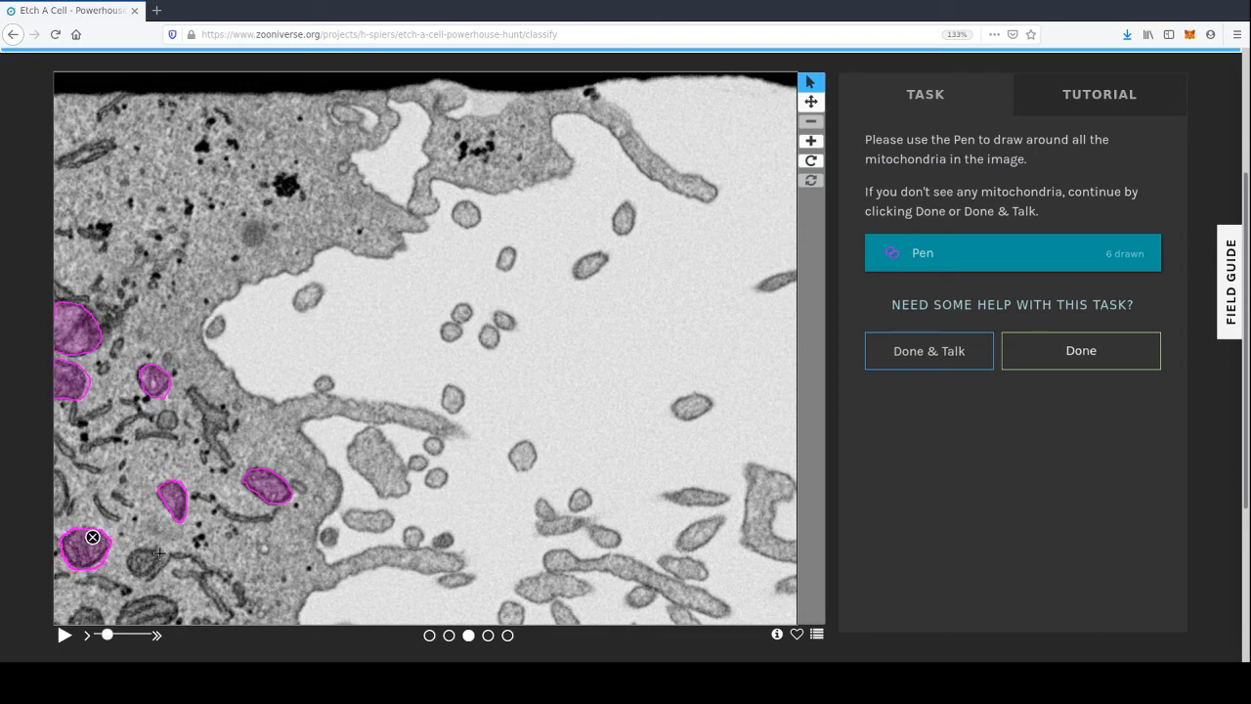
{"action": "mouse_move", "coordinate": [159, 553]}
{"action": "left_mouse_down"}
{"action": "mouse_move", "coordinate": [137, 550]}
{"action": "mouse_move", "coordinate": [128, 577]}
{"action": "mouse_move", "coordinate": [154, 576]}
{"action": "mouse_move", "coordinate": [162, 553]}
{"action": "mouse_move", "coordinate": [148, 547]}
{"action": "left_mouse_up"}
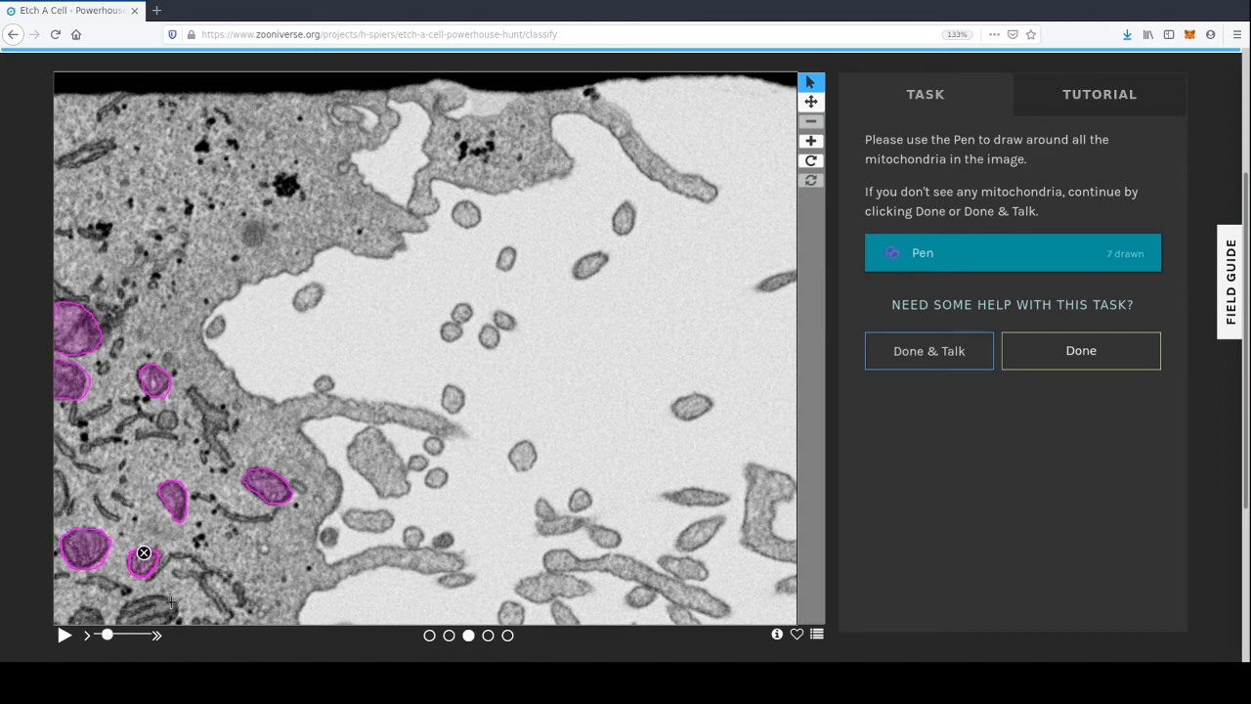
- Outline the two mitochondria cut off by the image's lower edge, redraw the smaller one's outline, and submit the classification
{"action": "left_click_drag", "start_coordinate": [168, 600], "coordinate": [161, 597]}
{"action": "mouse_move", "coordinate": [116, 613]}
{"action": "left_mouse_down"}
{"action": "mouse_move", "coordinate": [176, 609]}
{"action": "mouse_move", "coordinate": [90, 608]}
{"action": "mouse_move", "coordinate": [70, 625]}
{"action": "left_mouse_up"}
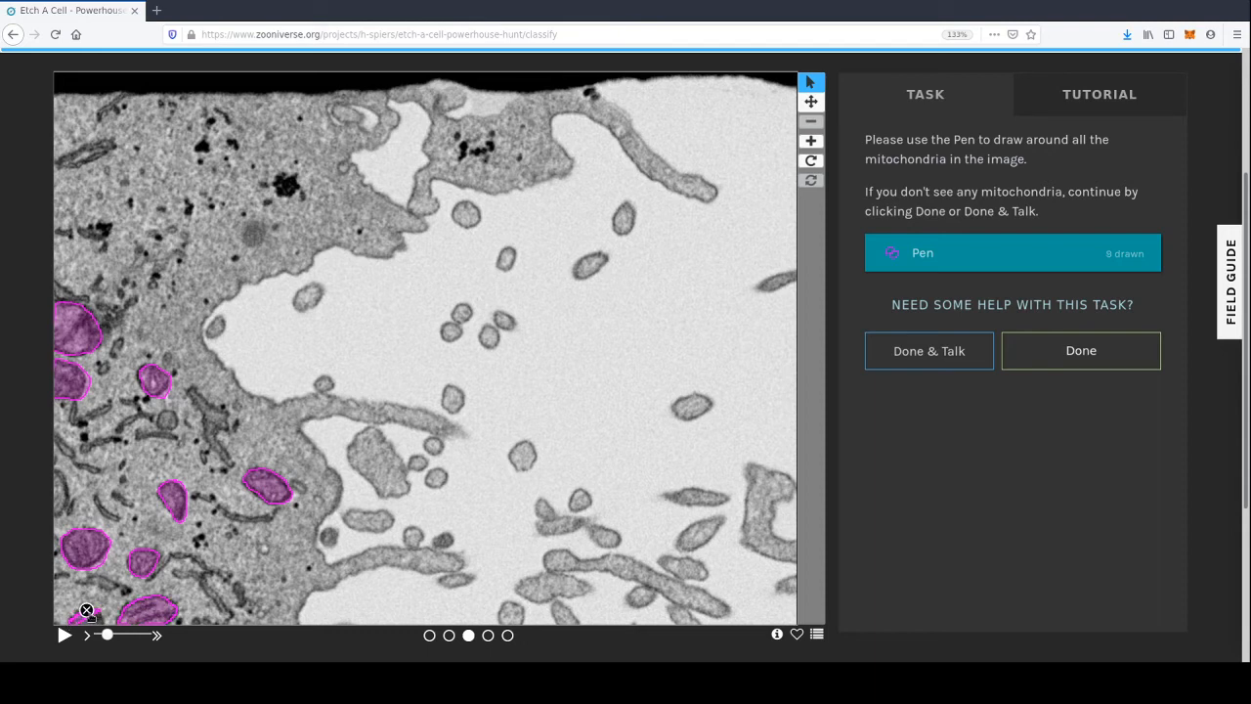
{"action": "left_click", "coordinate": [87, 611]}
{"action": "left_click_drag", "start_coordinate": [91, 608], "coordinate": [68, 624]}
{"action": "left_click", "coordinate": [1051, 353]}
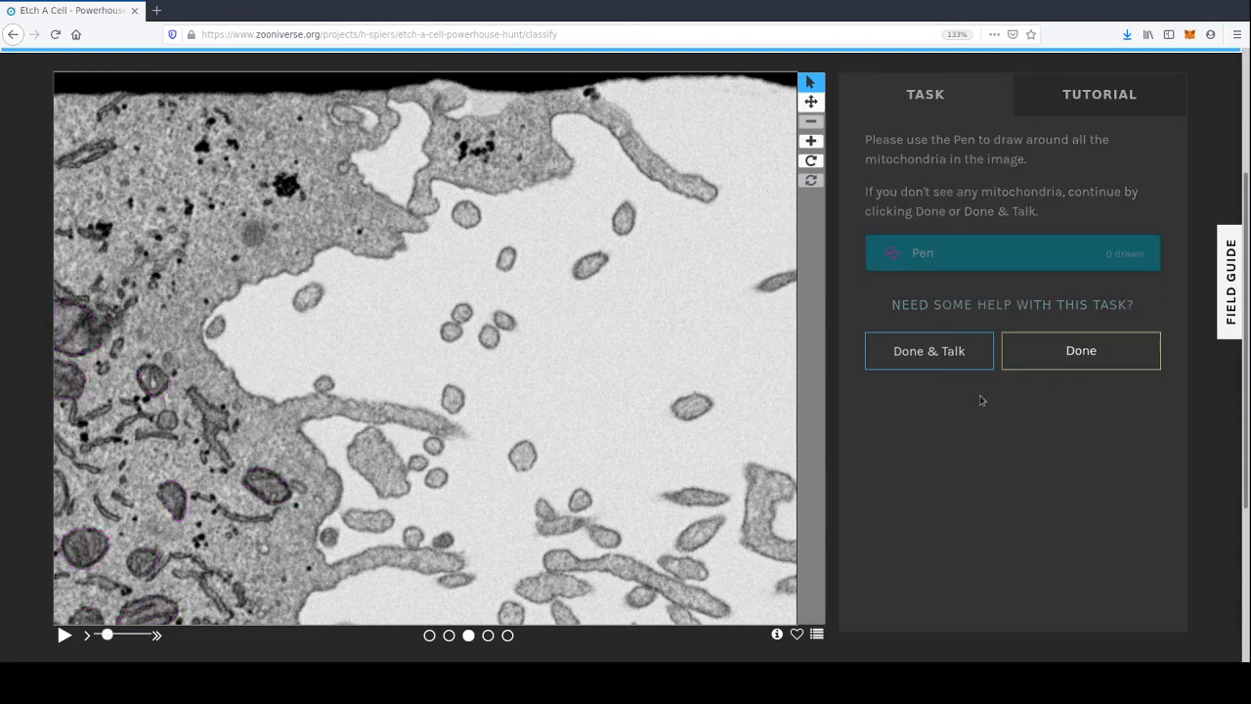
- Compare the new image's slices and outline the narrow mitochondrion and the two large round ones nearby in the middle slice
{"action": "left_click", "coordinate": [487, 634]}
{"action": "left_click", "coordinate": [507, 634]}
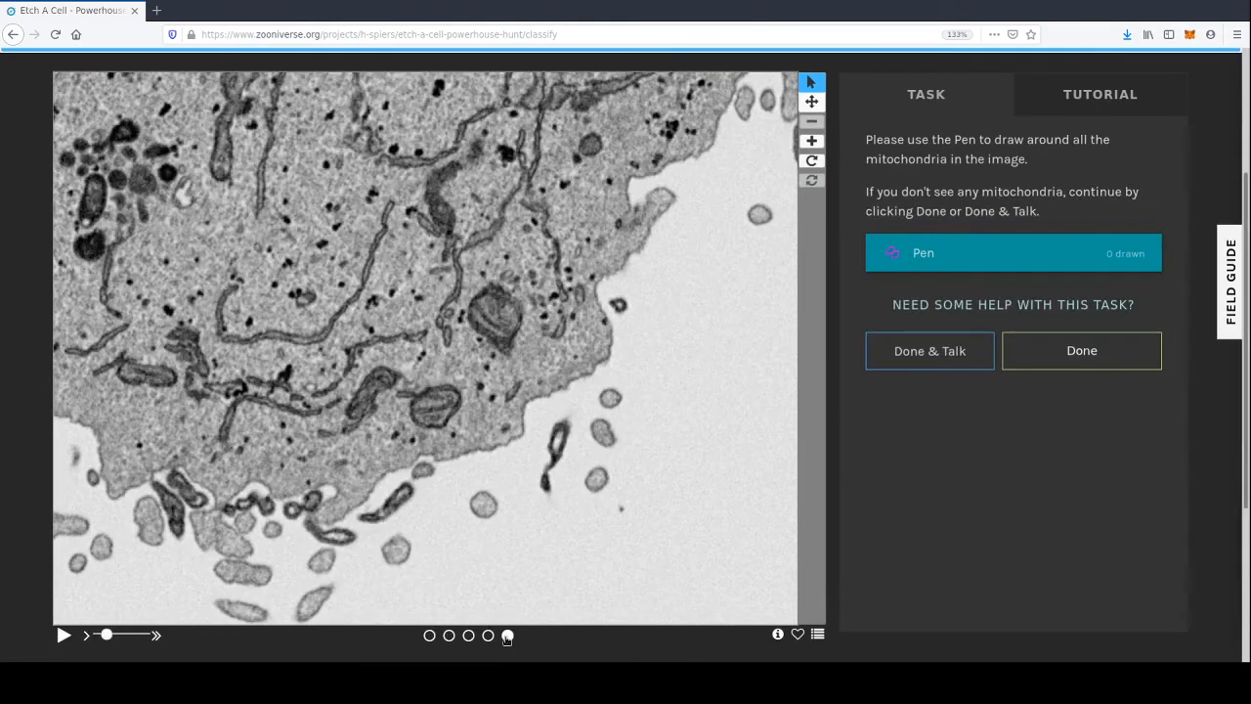
{"action": "left_click", "coordinate": [487, 634]}
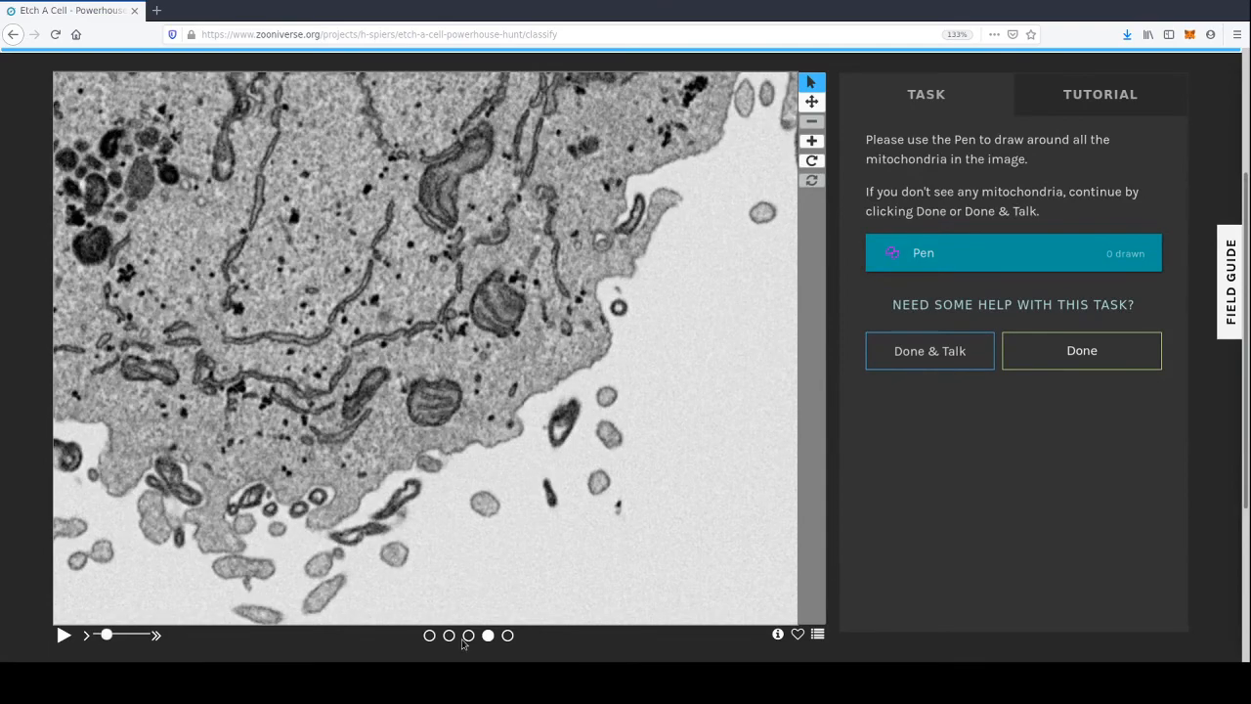
{"action": "left_click", "coordinate": [467, 636]}
{"action": "left_click", "coordinate": [448, 636]}
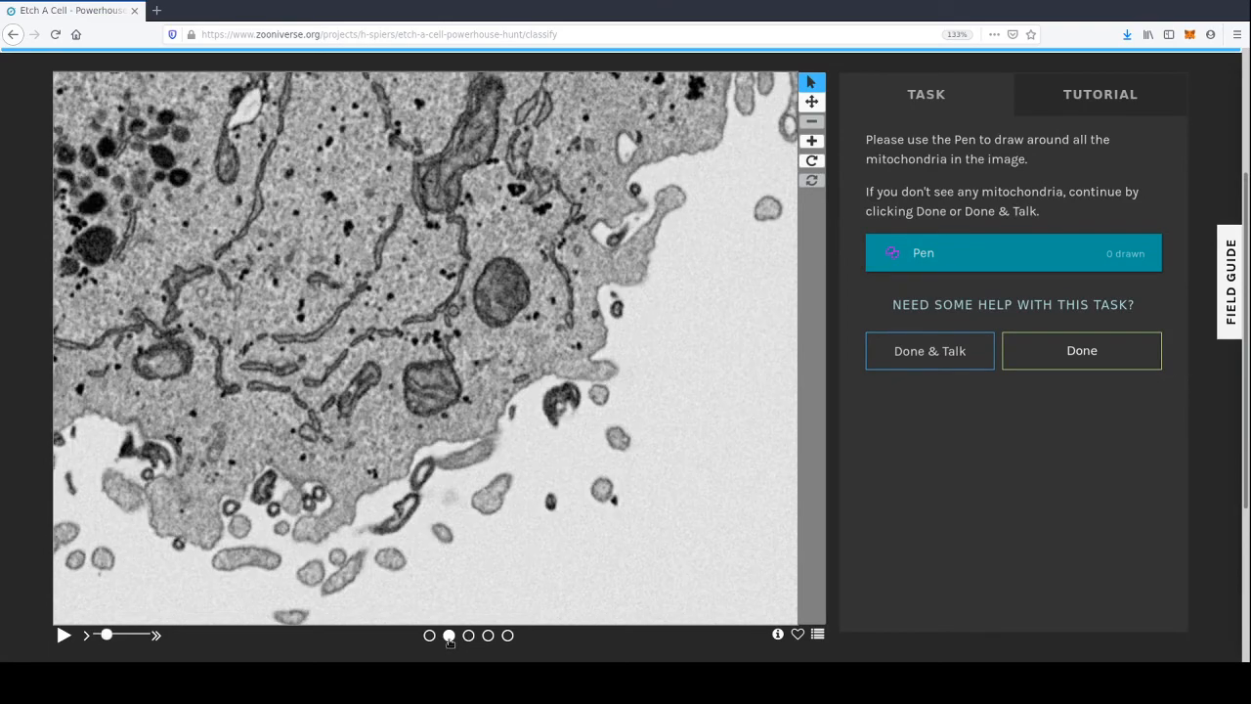
{"action": "left_click", "coordinate": [468, 636]}
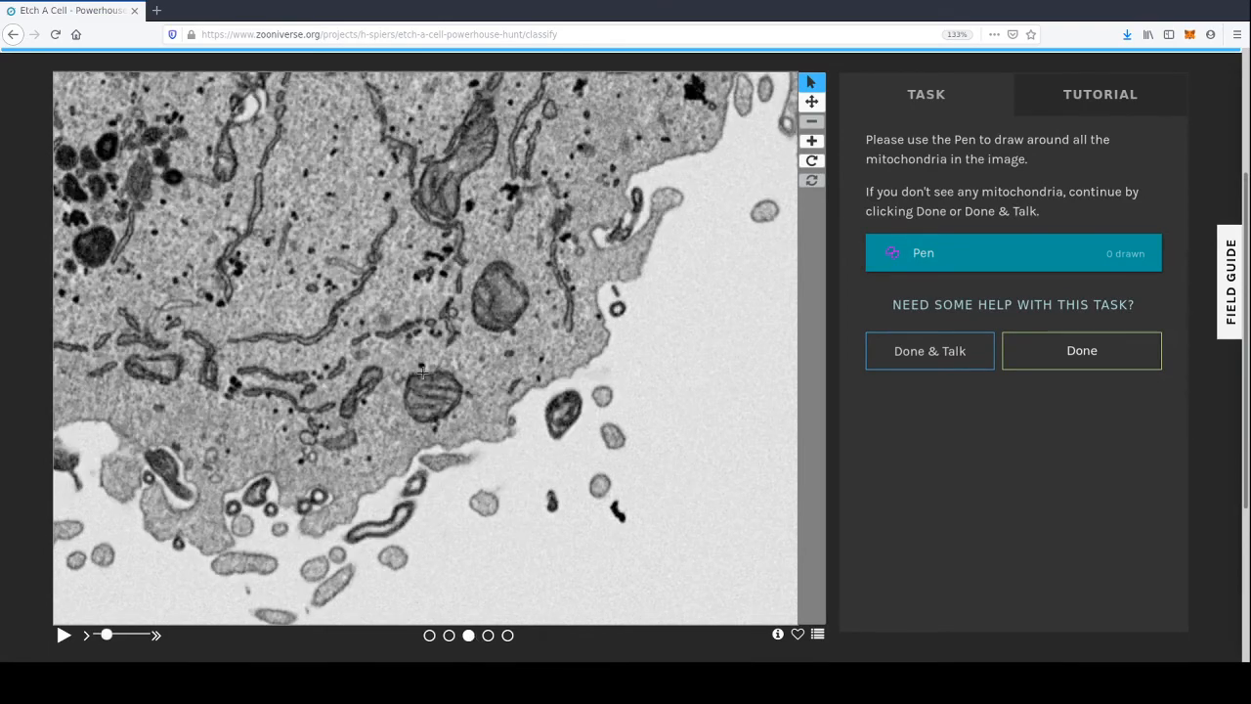
{"action": "mouse_move", "coordinate": [357, 376]}
{"action": "left_mouse_down"}
{"action": "mouse_move", "coordinate": [336, 397]}
{"action": "mouse_move", "coordinate": [339, 418]}
{"action": "mouse_move", "coordinate": [361, 408]}
{"action": "mouse_move", "coordinate": [373, 371]}
{"action": "mouse_move", "coordinate": [424, 375]}
{"action": "mouse_move", "coordinate": [408, 416]}
{"action": "mouse_move", "coordinate": [439, 421]}
{"action": "mouse_move", "coordinate": [462, 396]}
{"action": "mouse_move", "coordinate": [452, 375]}
{"action": "mouse_move", "coordinate": [426, 374]}
{"action": "left_mouse_up"}
{"action": "mouse_move", "coordinate": [515, 263]}
{"action": "left_mouse_down"}
{"action": "mouse_move", "coordinate": [497, 259]}
{"action": "mouse_move", "coordinate": [468, 292]}
{"action": "mouse_move", "coordinate": [475, 326]}
{"action": "mouse_move", "coordinate": [506, 332]}
{"action": "mouse_move", "coordinate": [530, 308]}
{"action": "mouse_move", "coordinate": [526, 283]}
{"action": "mouse_move", "coordinate": [498, 262]}
{"action": "left_mouse_up"}
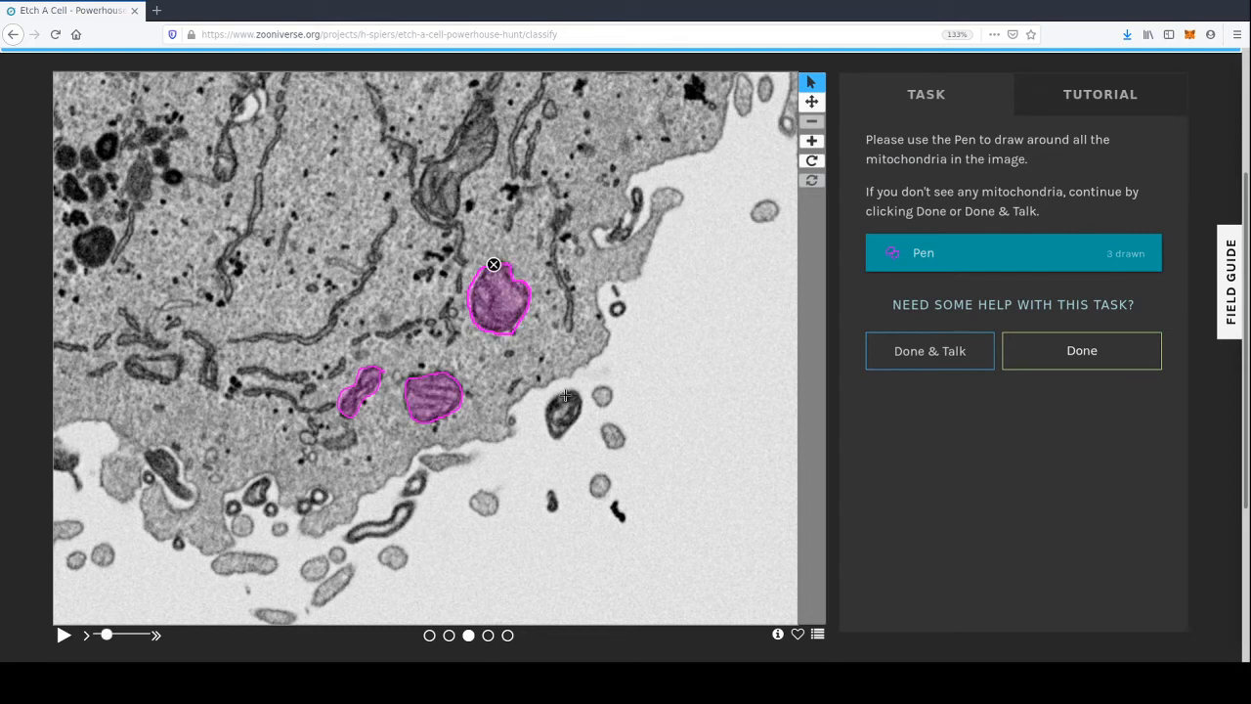
- Outline the long curved mitochondrion near the image's upper edge after checking the following slices, and submit the classification
{"action": "left_click", "coordinate": [489, 636]}
{"action": "left_click", "coordinate": [507, 635]}
{"action": "left_click", "coordinate": [468, 635]}
{"action": "mouse_move", "coordinate": [483, 107]}
{"action": "left_mouse_down"}
{"action": "mouse_move", "coordinate": [425, 168]}
{"action": "mouse_move", "coordinate": [435, 217]}
{"action": "mouse_move", "coordinate": [455, 215]}
{"action": "mouse_move", "coordinate": [494, 141]}
{"action": "mouse_move", "coordinate": [488, 104]}
{"action": "left_mouse_up"}
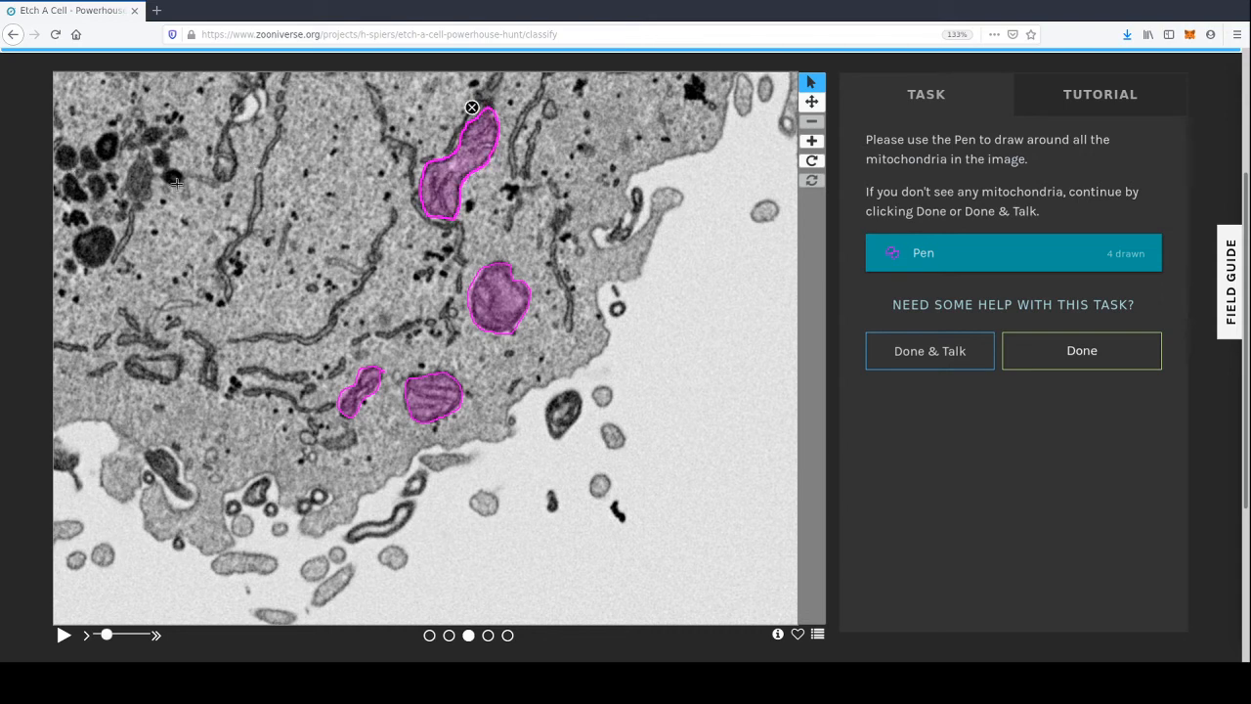
{"action": "left_click", "coordinate": [1097, 358]}
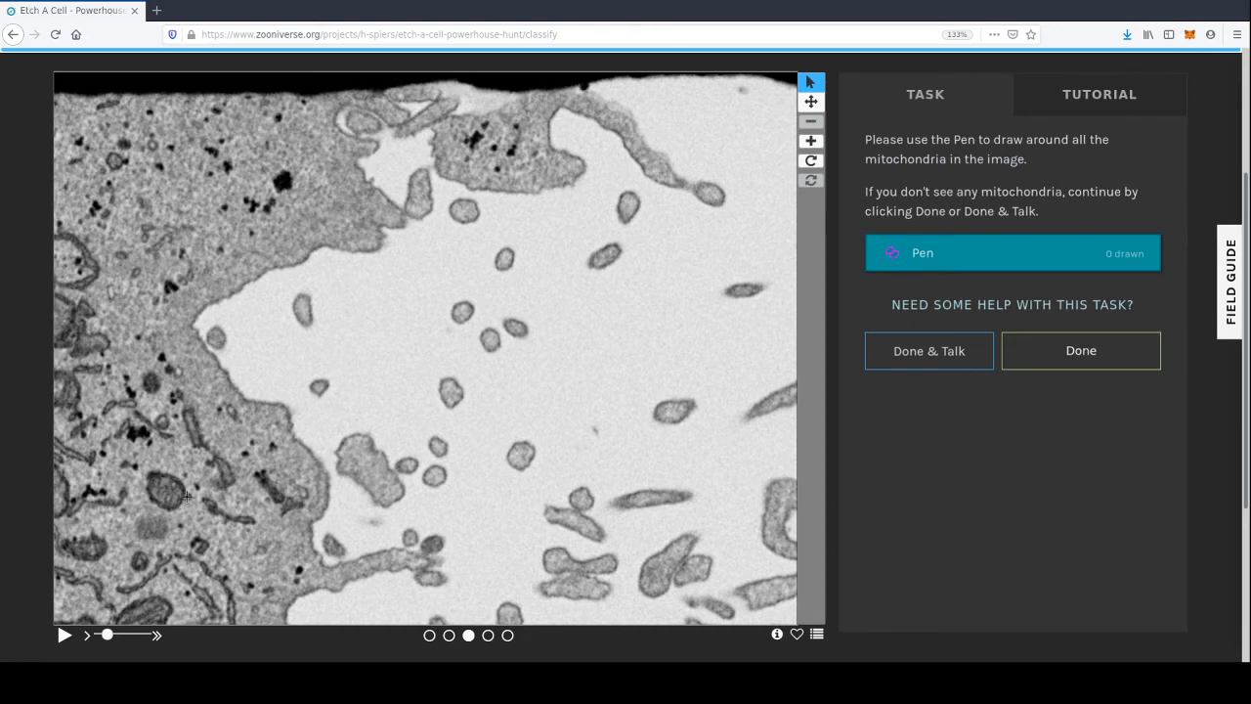
- Outline the narrow dark mitochondrion near the cell membrane in the middle slice, comparing it with the two following slices
{"action": "left_click", "coordinate": [487, 636]}
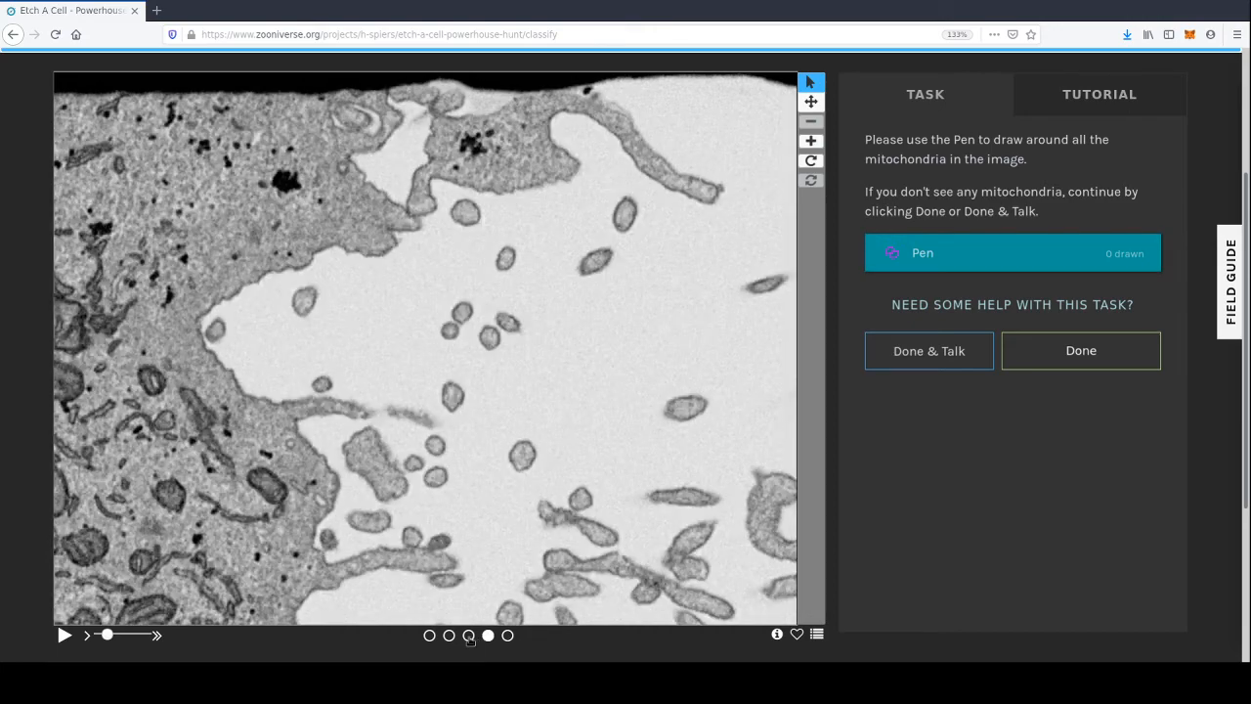
{"action": "left_click", "coordinate": [468, 636]}
{"action": "left_click", "coordinate": [487, 637]}
{"action": "left_click", "coordinate": [507, 636]}
{"action": "left_click", "coordinate": [488, 636]}
{"action": "left_click", "coordinate": [468, 635]}
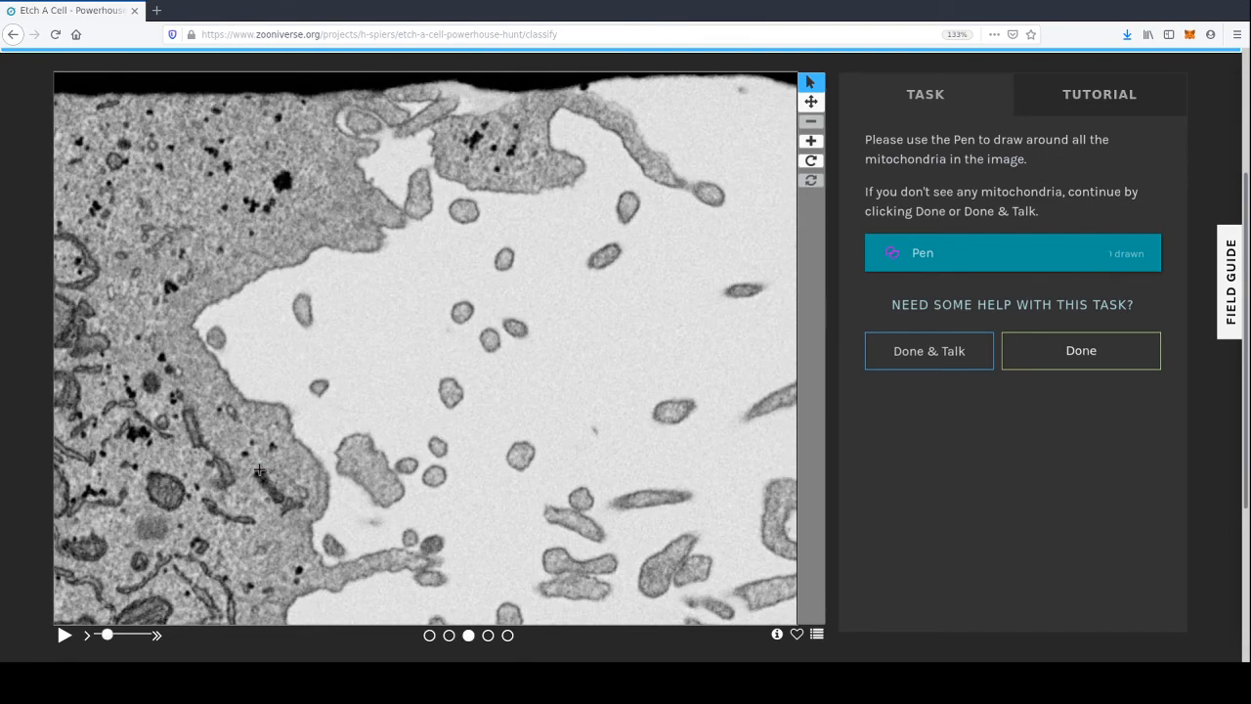
{"action": "left_click_drag", "start_coordinate": [256, 472], "coordinate": [290, 510]}
{"action": "left_click", "coordinate": [507, 635]}
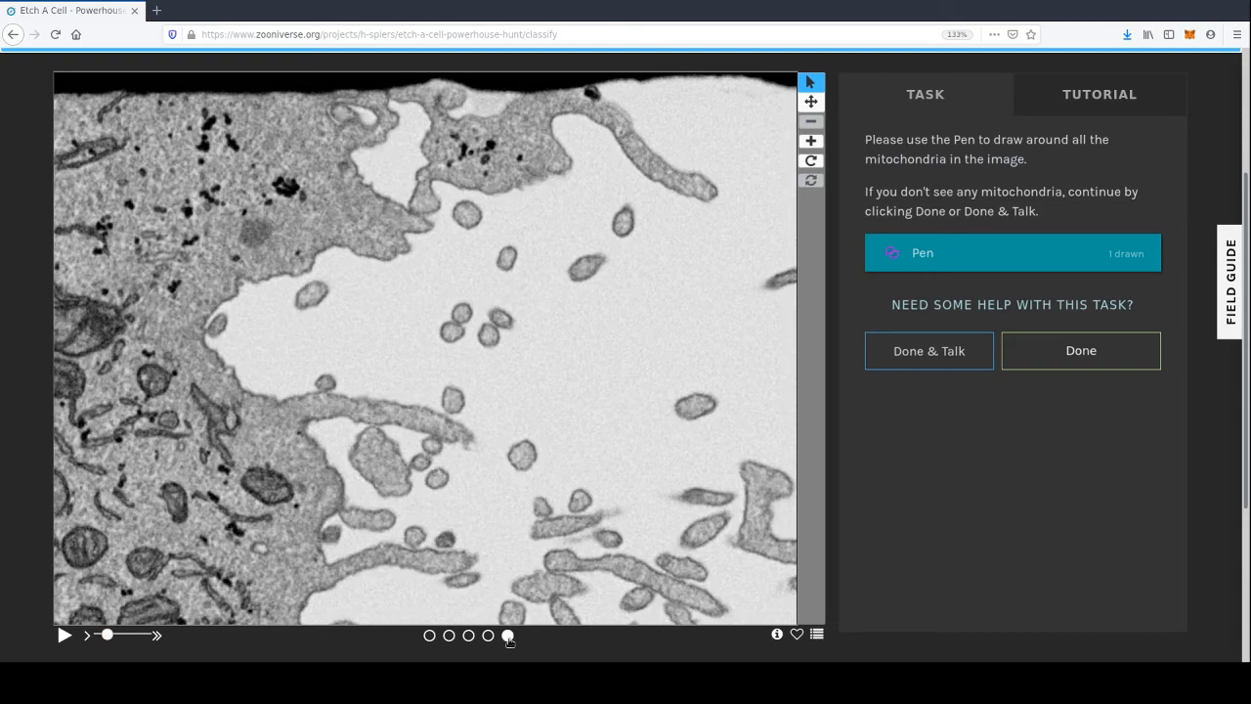
{"action": "left_click", "coordinate": [488, 635]}
{"action": "left_click", "coordinate": [468, 635]}
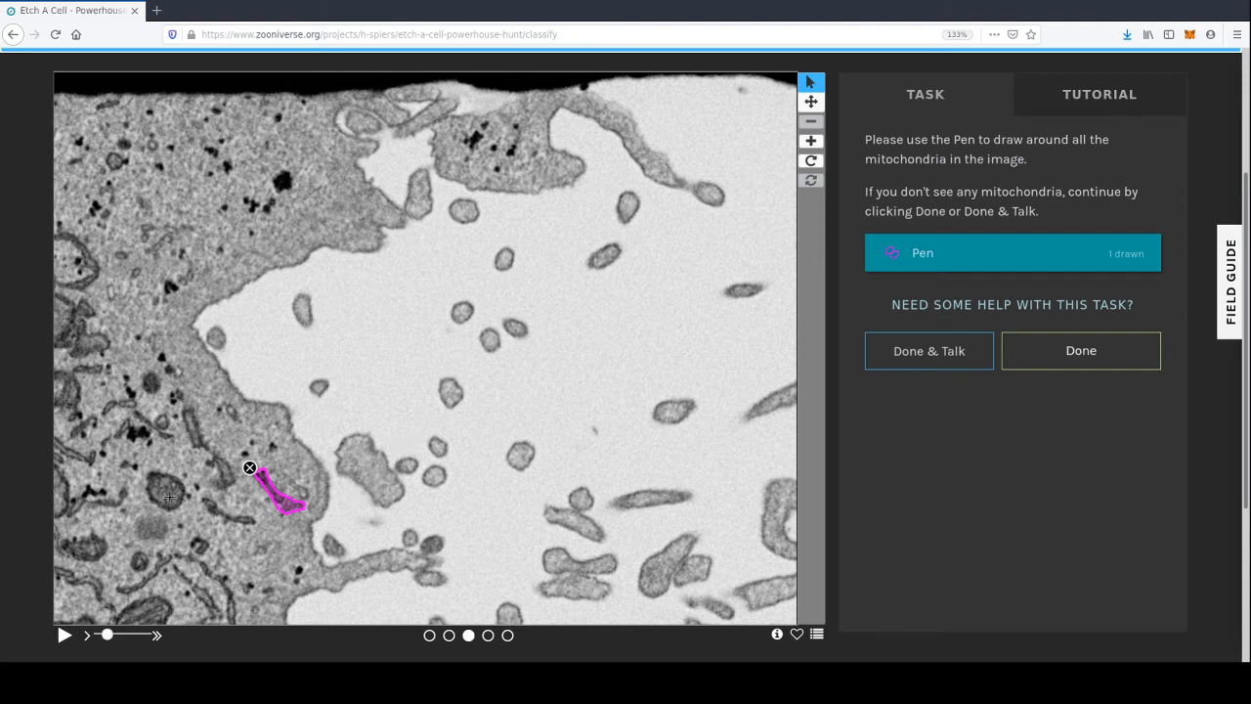
- Outline the dark oval mitochondrion deeper in the cell, beside the narrow outlined one
{"action": "left_click", "coordinate": [152, 472]}
{"action": "left_click_drag", "start_coordinate": [180, 501], "coordinate": [171, 508]}
{"action": "left_click_drag", "start_coordinate": [160, 503], "coordinate": [150, 475]}
- Draw two large freehand outlines across the empty area outside the cell and delete both
{"action": "mouse_move", "coordinate": [418, 93]}
{"action": "left_mouse_down"}
{"action": "mouse_move", "coordinate": [396, 98]}
{"action": "mouse_move", "coordinate": [409, 201]}
{"action": "mouse_move", "coordinate": [236, 317]}
{"action": "mouse_move", "coordinate": [332, 486]}
{"action": "mouse_move", "coordinate": [332, 544]}
{"action": "left_mouse_up"}
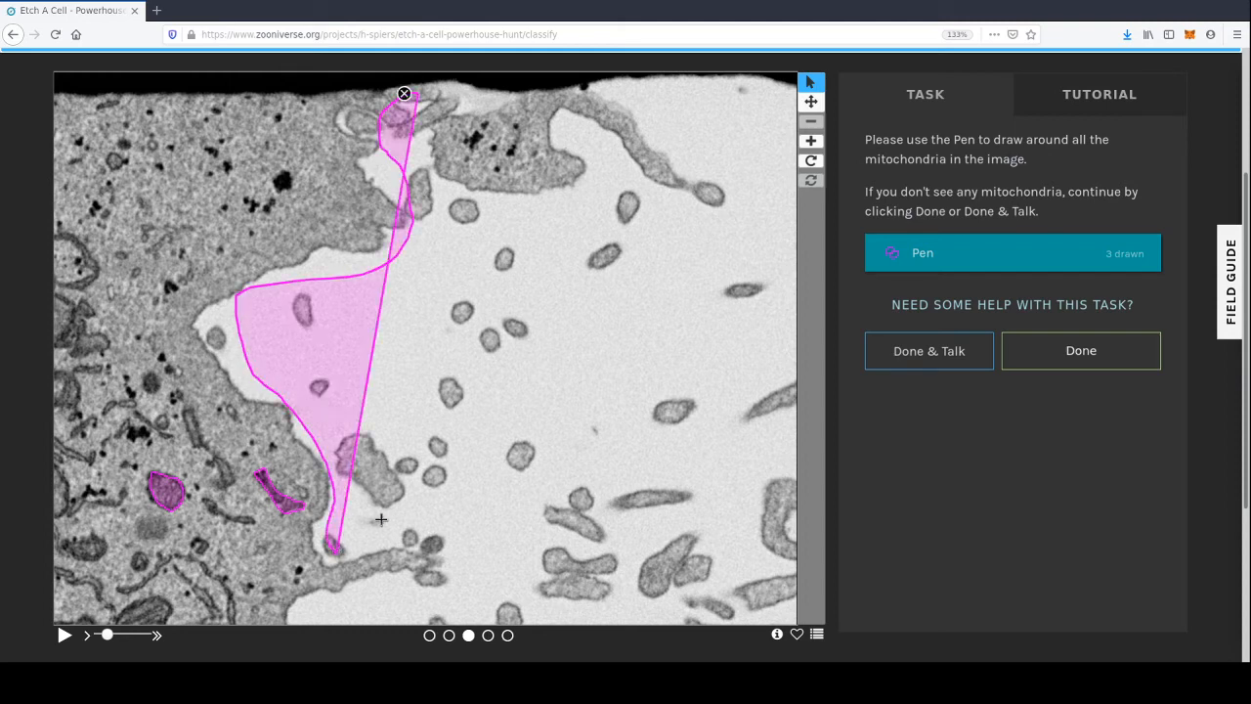
{"action": "mouse_move", "coordinate": [402, 439]}
{"action": "left_mouse_down"}
{"action": "mouse_move", "coordinate": [481, 488]}
{"action": "mouse_move", "coordinate": [410, 436]}
{"action": "left_mouse_up"}
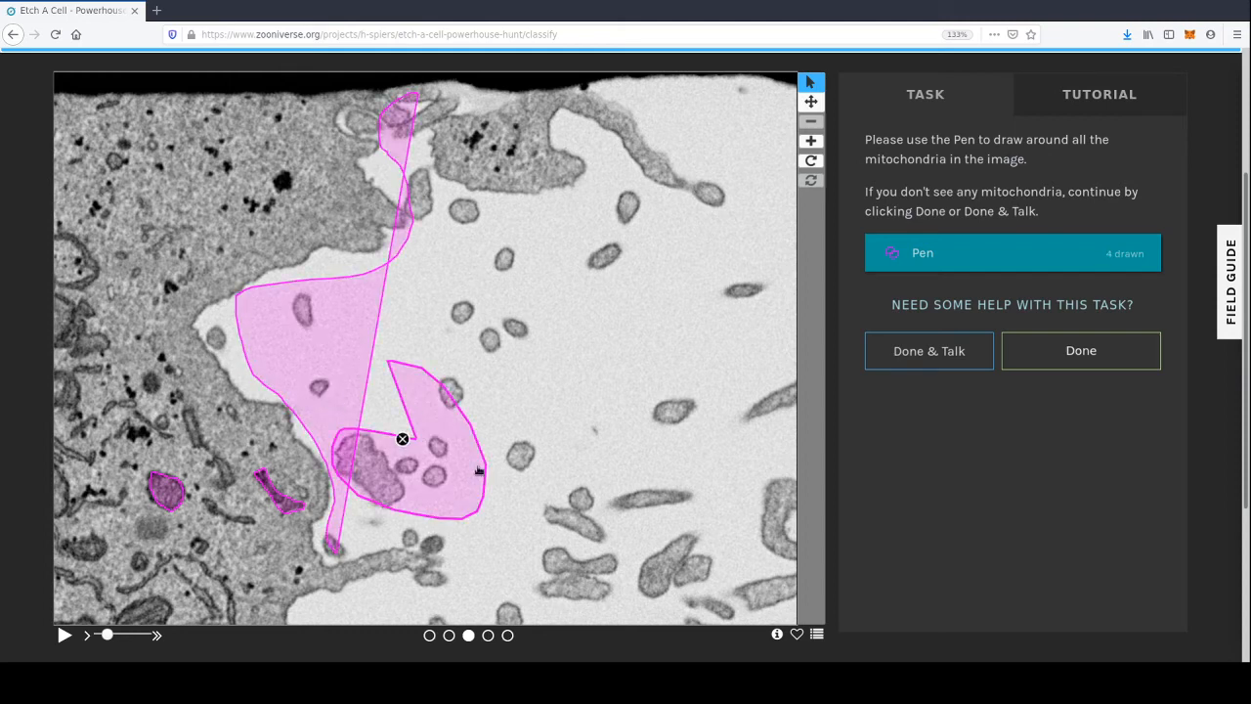
{"action": "left_click", "coordinate": [402, 439]}
{"action": "left_click", "coordinate": [339, 542]}
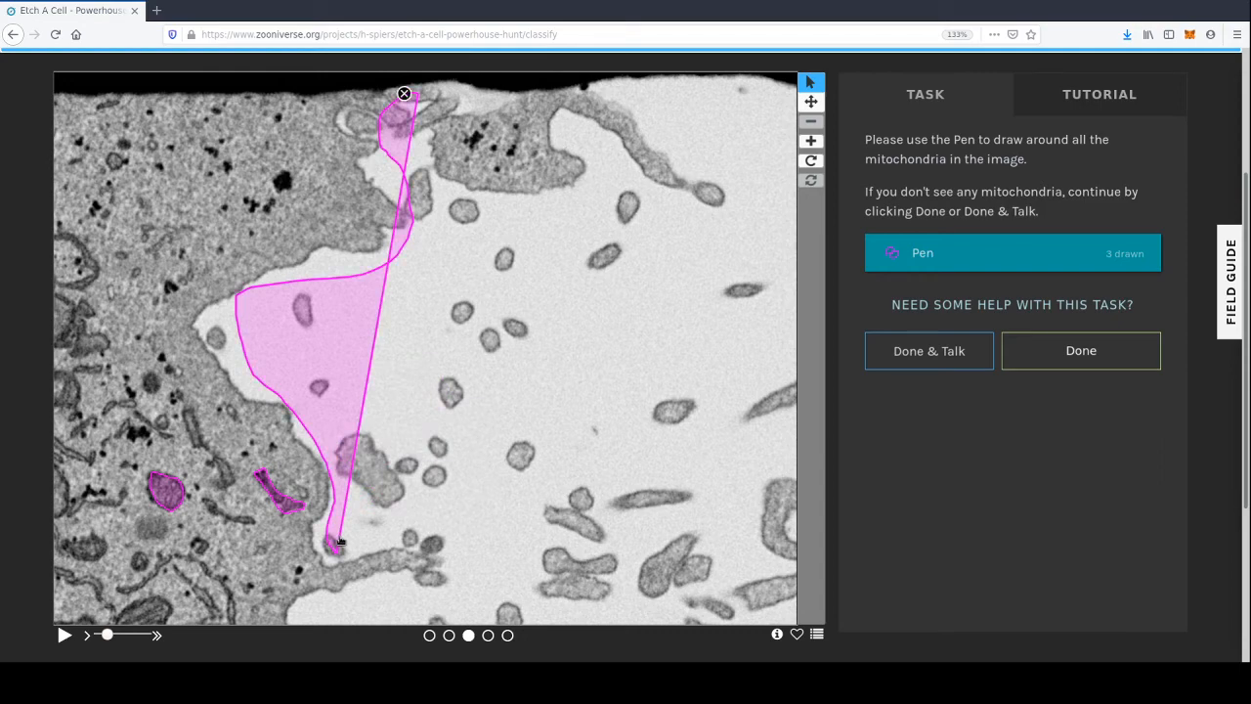
{"action": "left_click", "coordinate": [401, 95]}
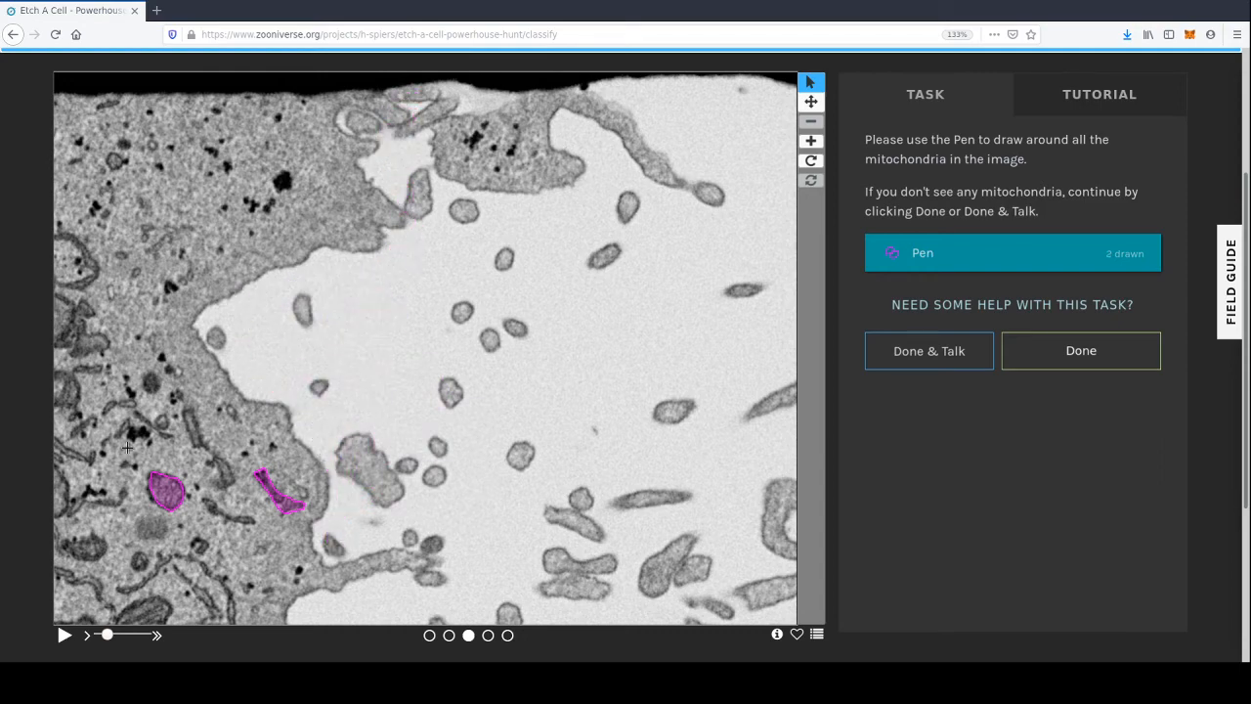
- Outline the small round mitochondrion, the flat oval one beside it, and the one cut off by the image's lower edge
{"action": "left_click", "coordinate": [488, 635]}
{"action": "left_click", "coordinate": [469, 635]}
{"action": "left_click_drag", "start_coordinate": [137, 554], "coordinate": [133, 562]}
{"action": "mouse_move", "coordinate": [106, 537]}
{"action": "left_mouse_down"}
{"action": "mouse_move", "coordinate": [65, 540]}
{"action": "mouse_move", "coordinate": [92, 560]}
{"action": "mouse_move", "coordinate": [105, 538]}
{"action": "left_mouse_up"}
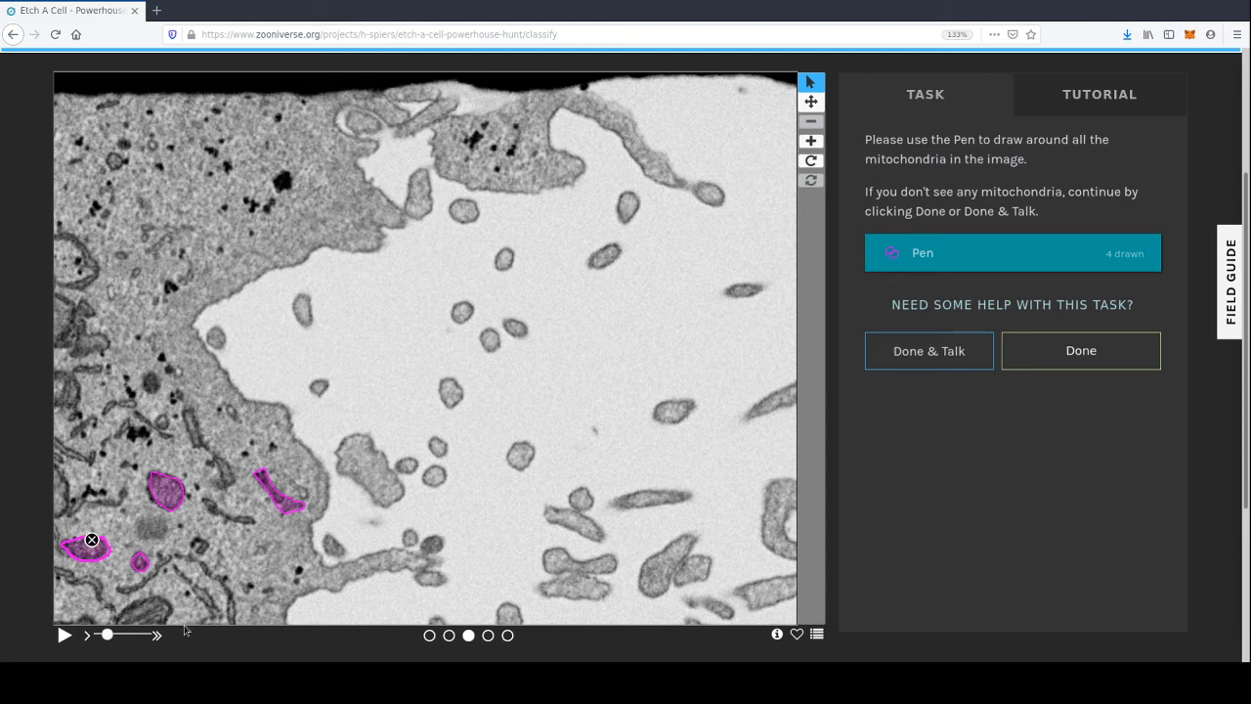
{"action": "mouse_move", "coordinate": [170, 603]}
{"action": "left_mouse_down"}
{"action": "mouse_move", "coordinate": [135, 592]}
{"action": "mouse_move", "coordinate": [117, 609]}
{"action": "mouse_move", "coordinate": [149, 625]}
{"action": "mouse_move", "coordinate": [171, 607]}
{"action": "left_mouse_up"}
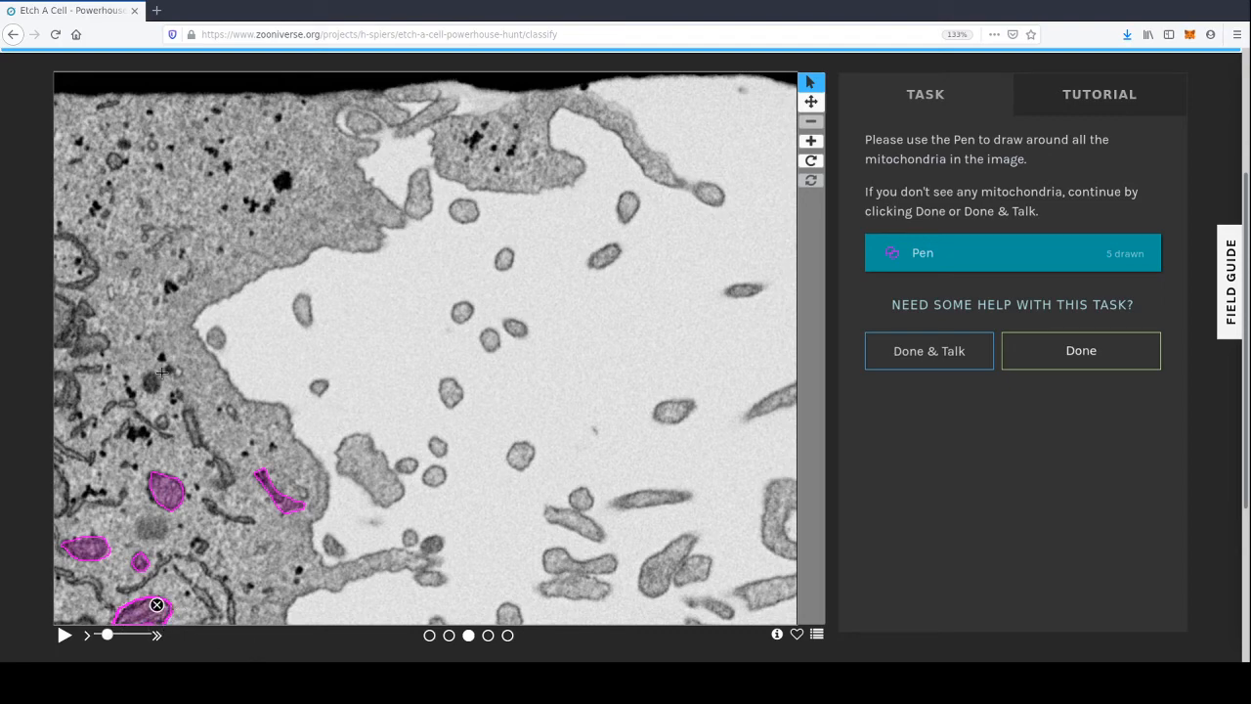
- Compare the following slices and outline the small dark round mitochondrion above the other outlines in the middle slice
{"action": "left_click", "coordinate": [488, 635]}
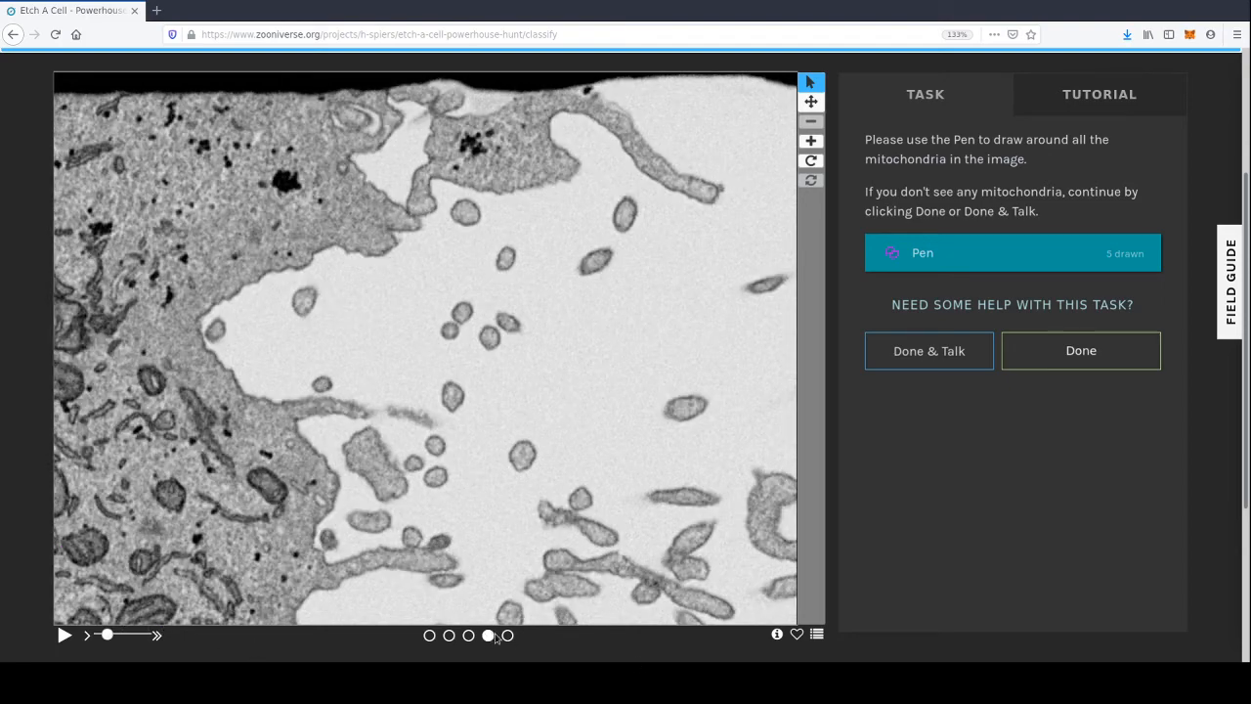
{"action": "left_click", "coordinate": [507, 635]}
{"action": "left_click", "coordinate": [487, 635]}
{"action": "left_click", "coordinate": [468, 635]}
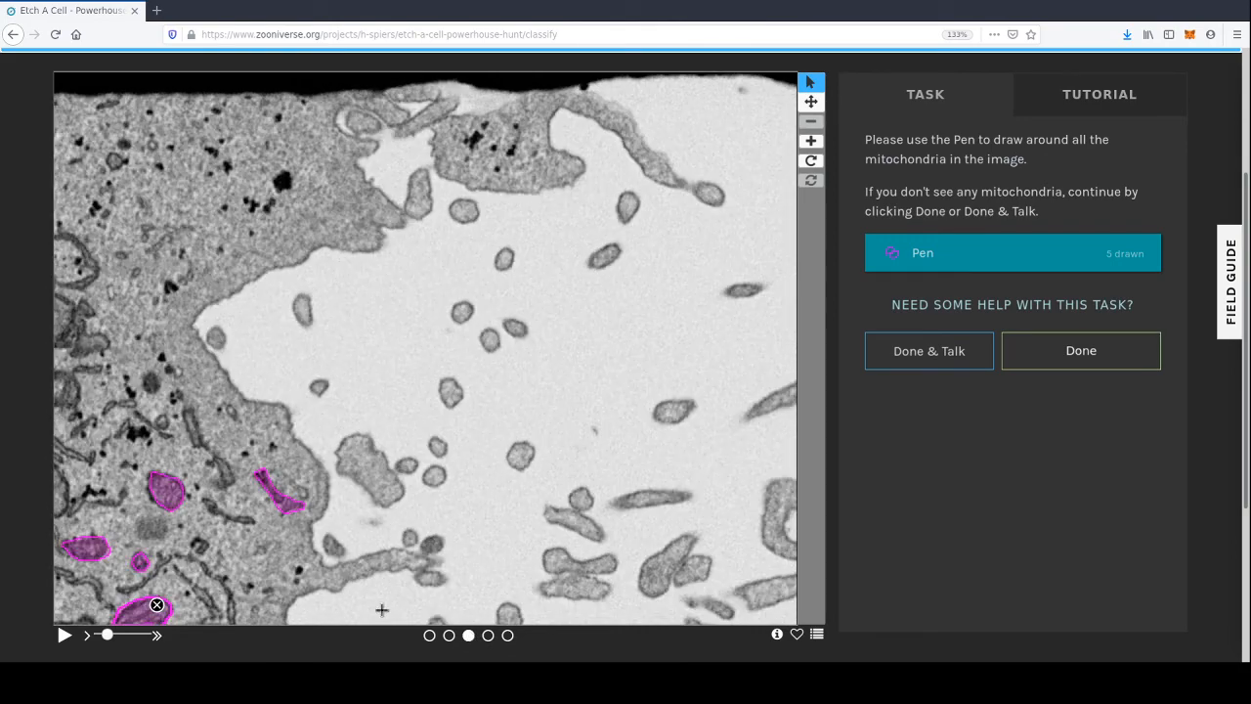
{"action": "left_click", "coordinate": [150, 372]}
{"action": "mouse_move", "coordinate": [145, 376]}
{"action": "left_mouse_down"}
{"action": "mouse_move", "coordinate": [154, 397]}
{"action": "mouse_move", "coordinate": [157, 376]}
{"action": "left_mouse_up"}
- Check the small round structure across the preceding and following slices, and submit the classification
{"action": "left_click", "coordinate": [487, 635]}
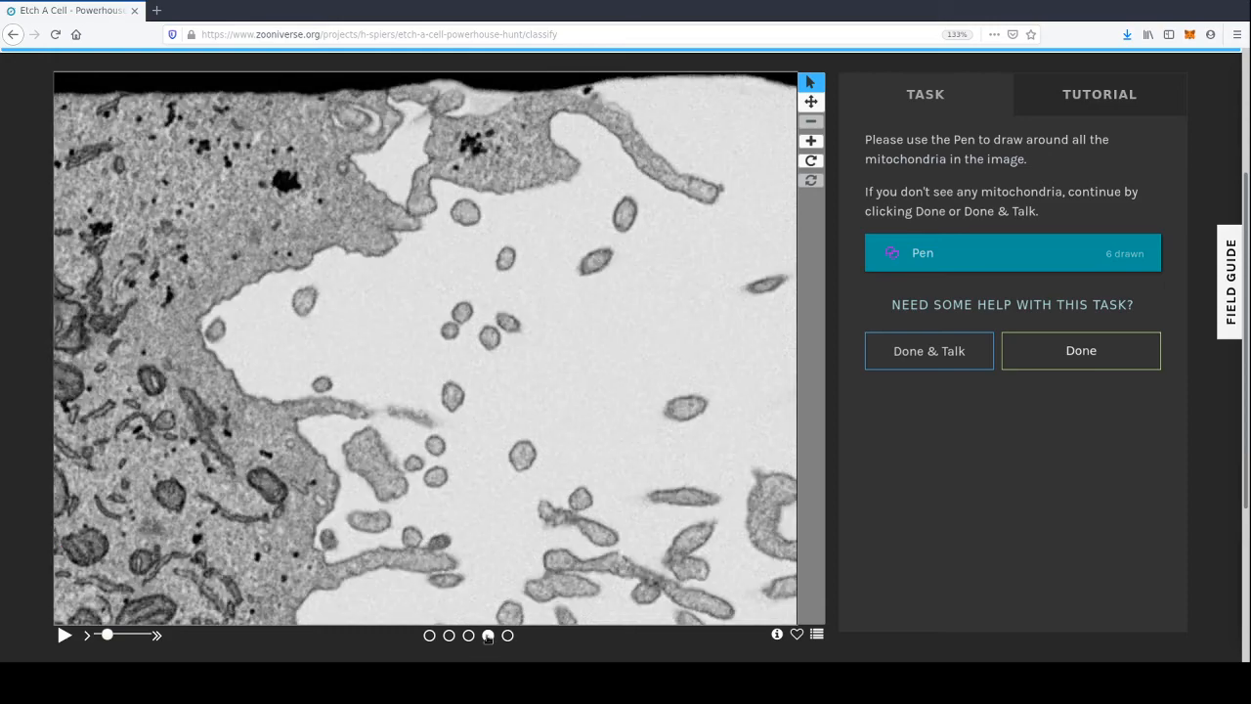
{"action": "left_click", "coordinate": [449, 636]}
{"action": "left_click", "coordinate": [429, 635]}
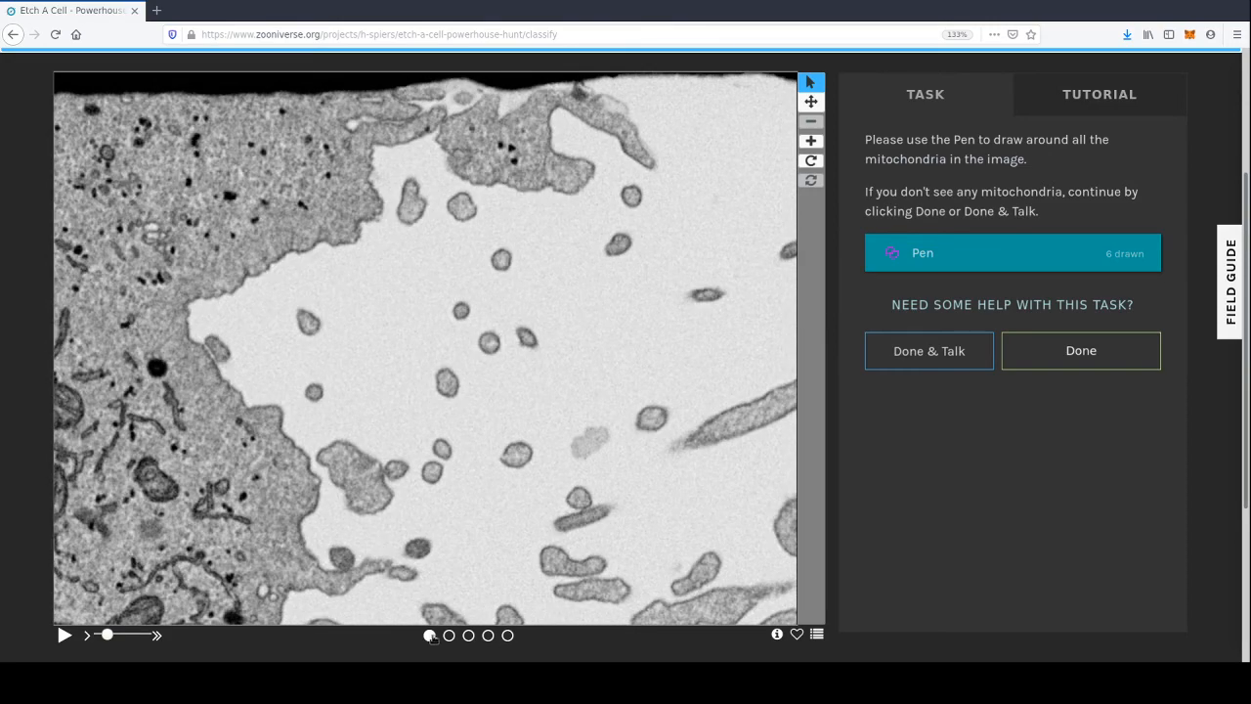
{"action": "left_click", "coordinate": [449, 636]}
{"action": "left_click", "coordinate": [468, 635]}
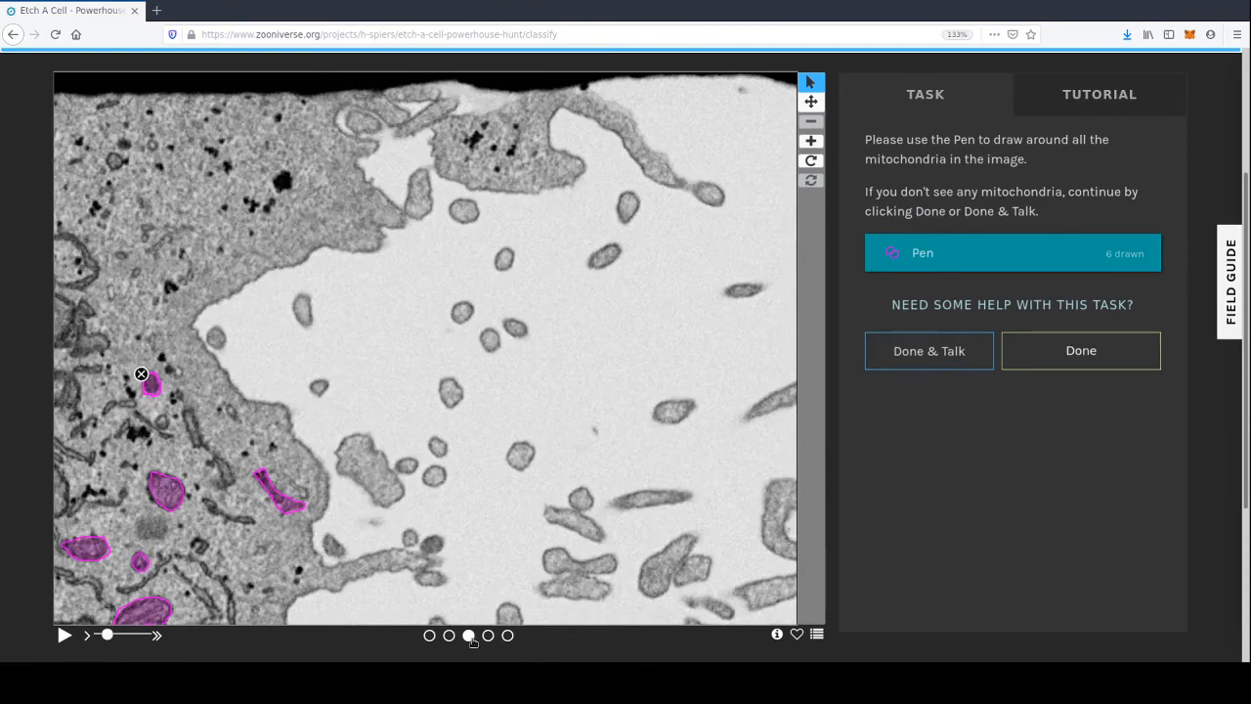
{"action": "left_click", "coordinate": [1084, 358]}
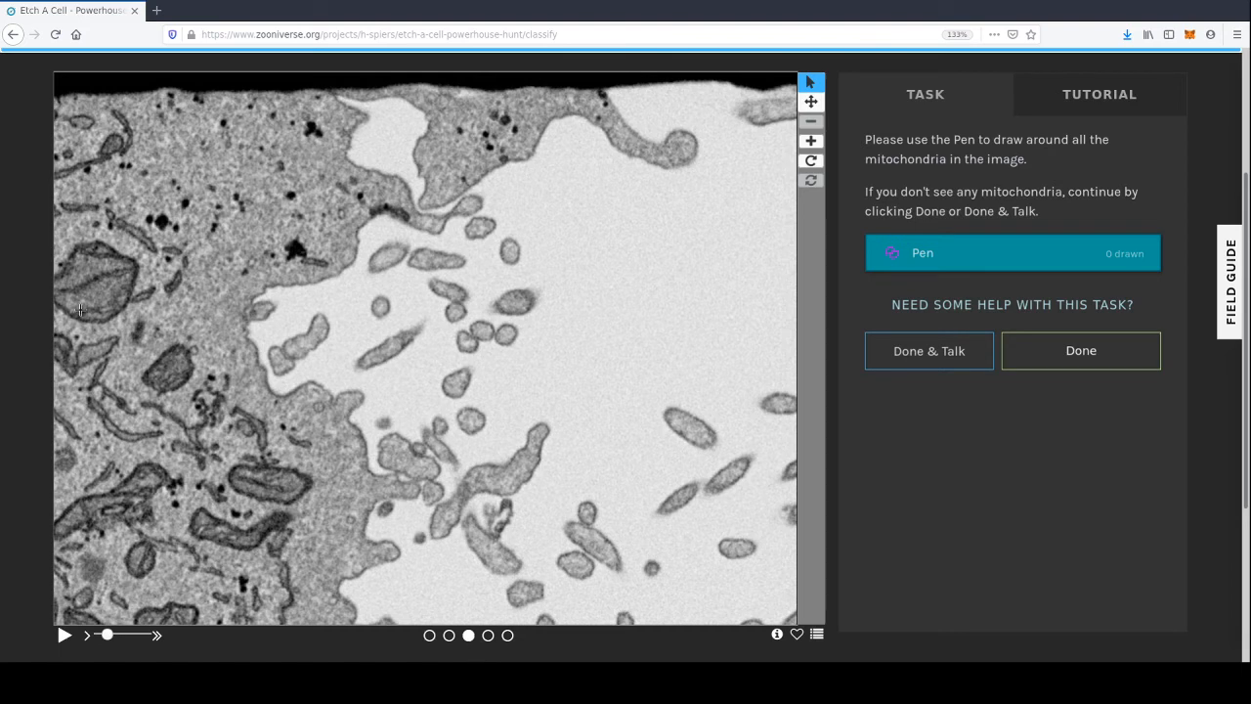
- Outline the large mitochondrion at the new image's left edge, the small oval below it, and the two elongated ones near the membrane
{"action": "mouse_move", "coordinate": [84, 241]}
{"action": "left_mouse_down"}
{"action": "mouse_move", "coordinate": [123, 255]}
{"action": "mouse_move", "coordinate": [137, 285]}
{"action": "mouse_move", "coordinate": [104, 330]}
{"action": "mouse_move", "coordinate": [56, 306]}
{"action": "mouse_move", "coordinate": [72, 244]}
{"action": "left_mouse_up"}
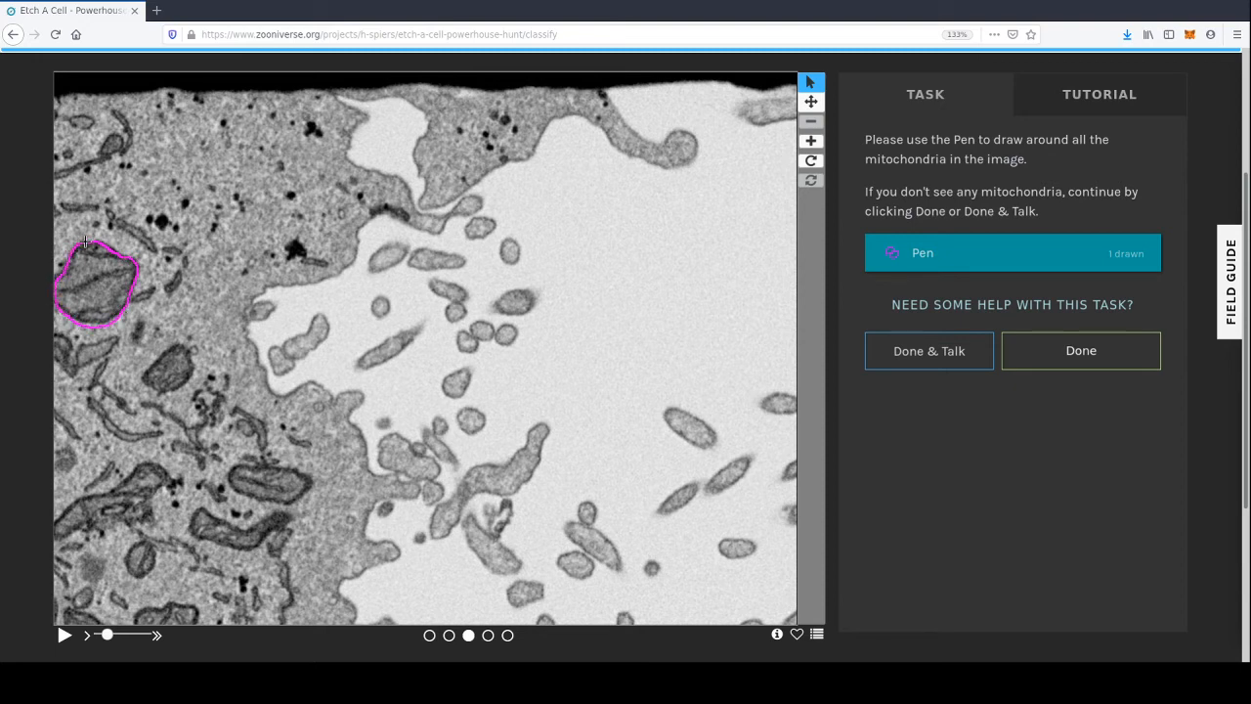
{"action": "mouse_move", "coordinate": [174, 345]}
{"action": "left_mouse_down"}
{"action": "mouse_move", "coordinate": [146, 377]}
{"action": "mouse_move", "coordinate": [190, 381]}
{"action": "mouse_move", "coordinate": [199, 363]}
{"action": "mouse_move", "coordinate": [181, 350]}
{"action": "left_mouse_up"}
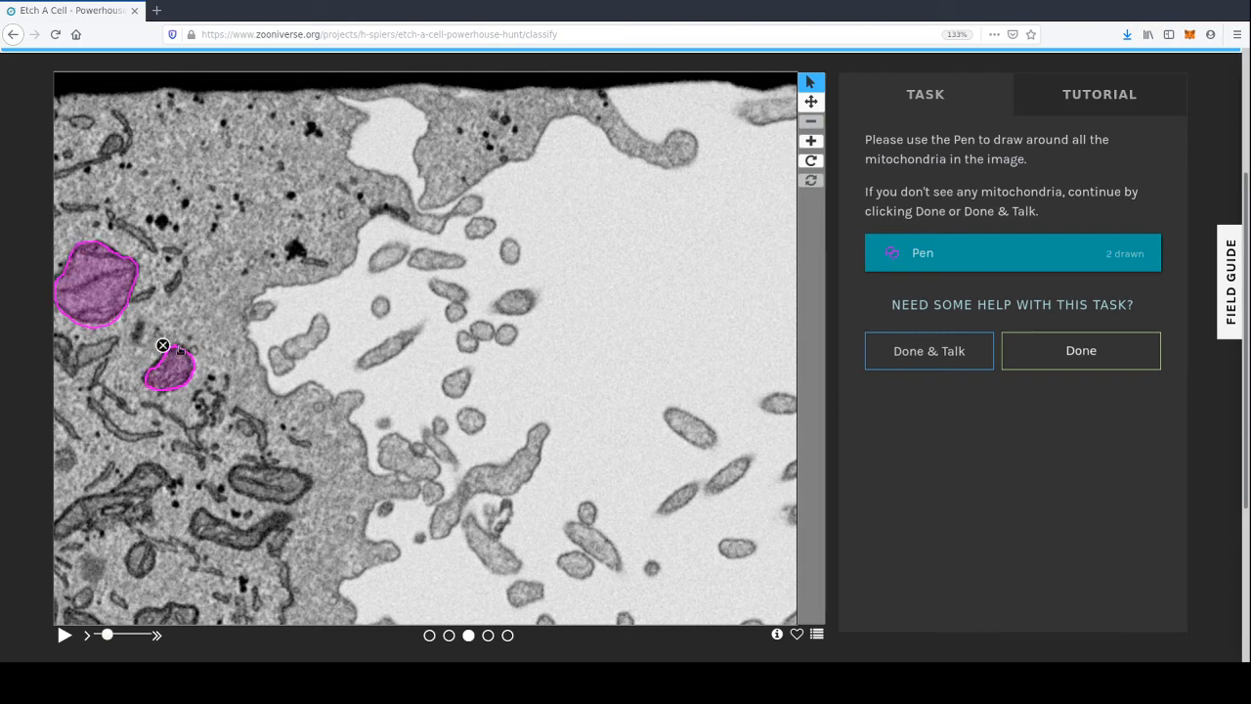
{"action": "mouse_move", "coordinate": [233, 466]}
{"action": "left_mouse_down"}
{"action": "mouse_move", "coordinate": [290, 470]}
{"action": "mouse_move", "coordinate": [299, 500]}
{"action": "mouse_move", "coordinate": [239, 494]}
{"action": "mouse_move", "coordinate": [232, 467]}
{"action": "left_mouse_up"}
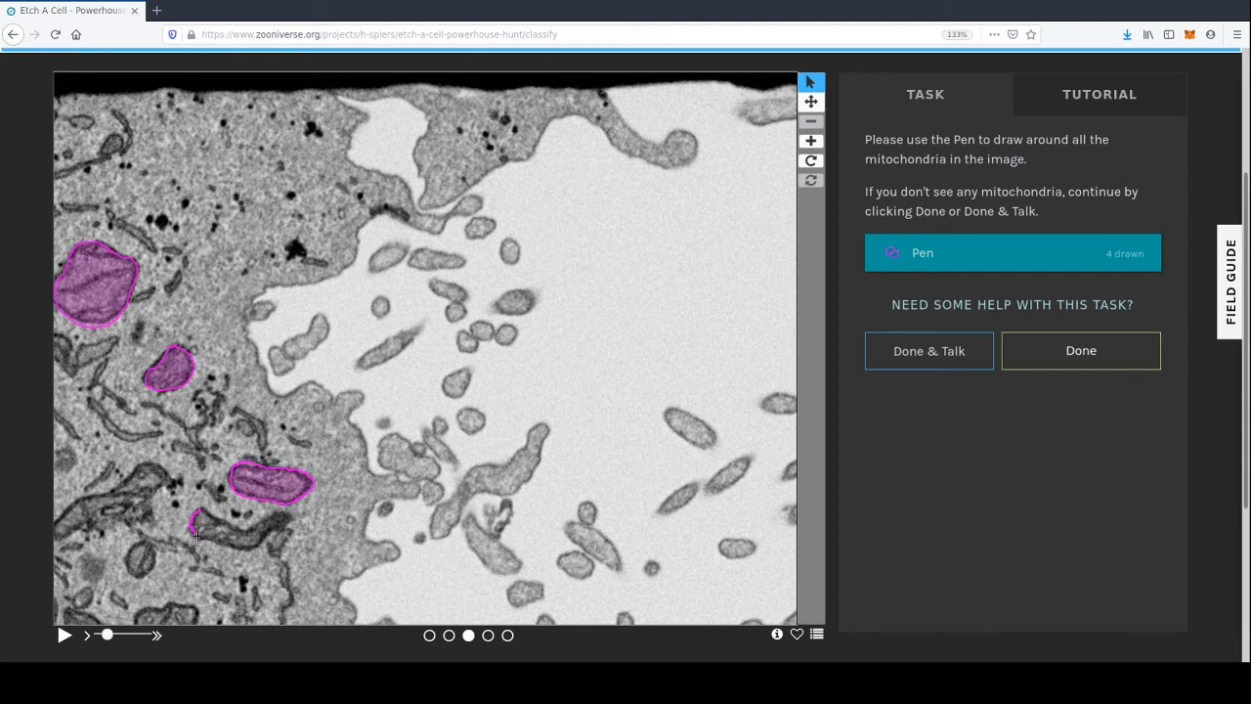
{"action": "mouse_move", "coordinate": [196, 533]}
{"action": "left_mouse_down"}
{"action": "mouse_move", "coordinate": [256, 551]}
{"action": "mouse_move", "coordinate": [289, 509]}
{"action": "mouse_move", "coordinate": [242, 520]}
{"action": "mouse_move", "coordinate": [194, 510]}
{"action": "left_mouse_up"}
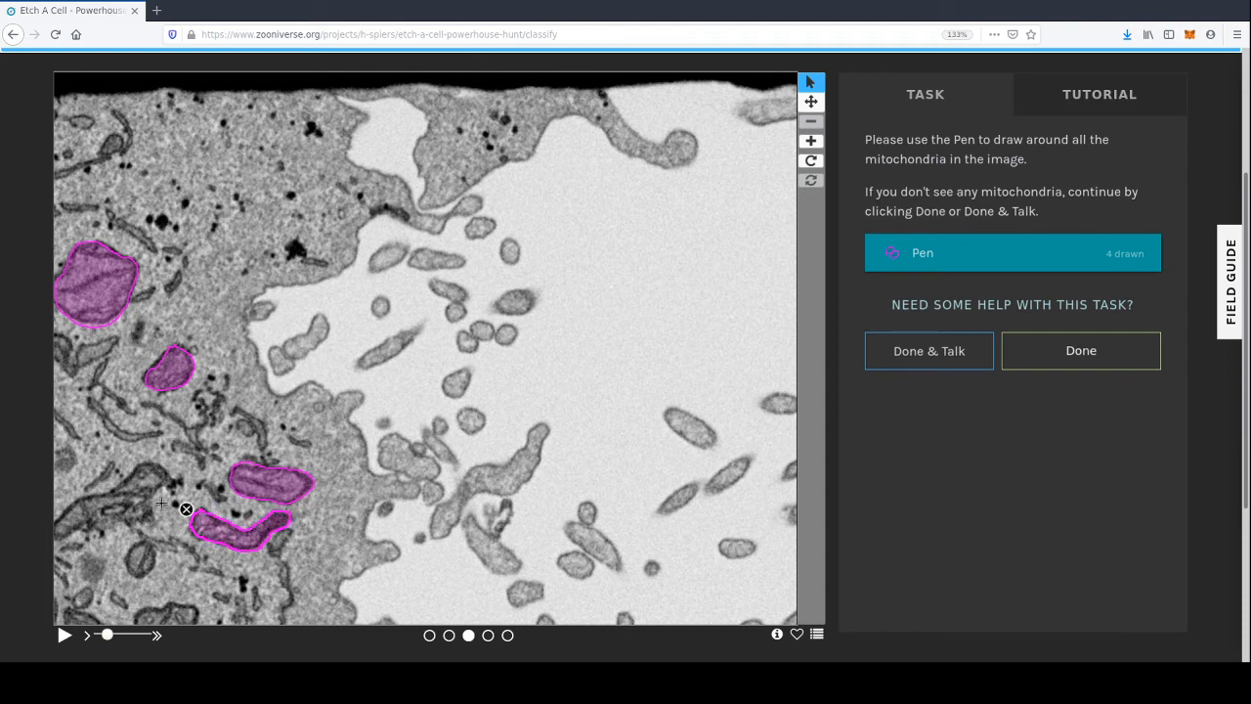
- Check the following slices and outline the long mitochondrion extending to the image's left edge in the middle slice
{"action": "left_click", "coordinate": [488, 636]}
{"action": "left_click", "coordinate": [507, 635]}
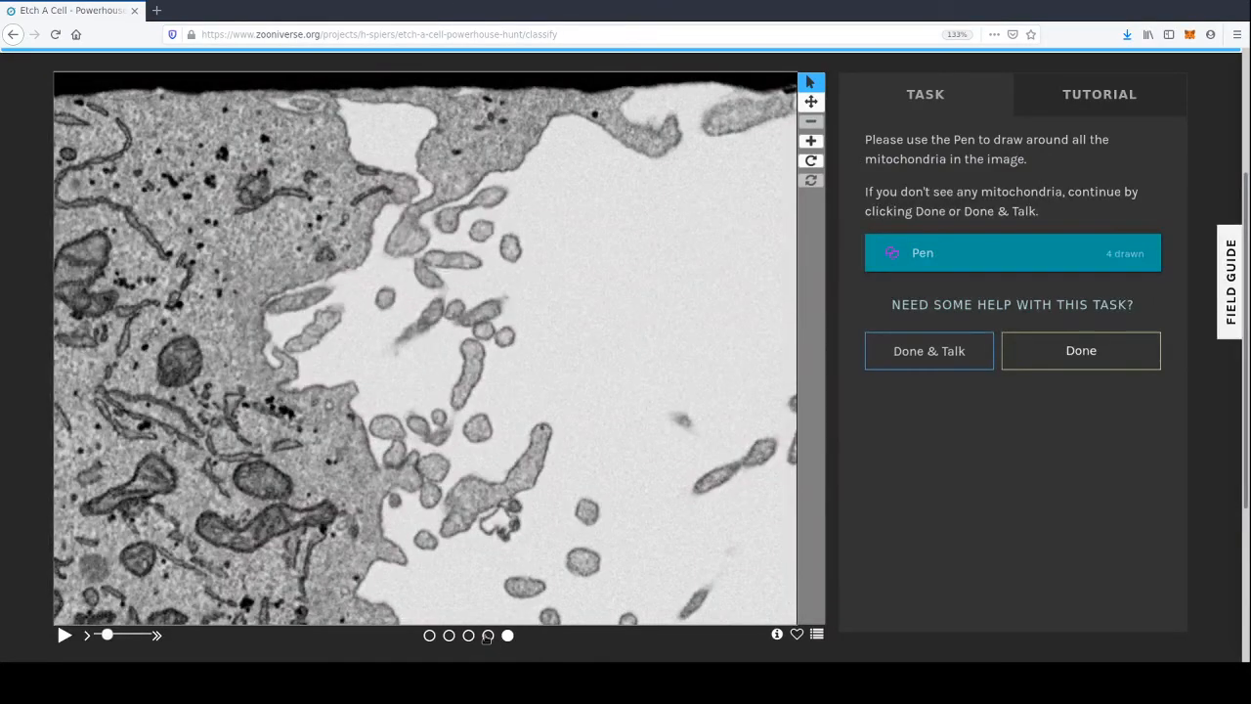
{"action": "left_click", "coordinate": [488, 636]}
{"action": "left_click", "coordinate": [468, 636]}
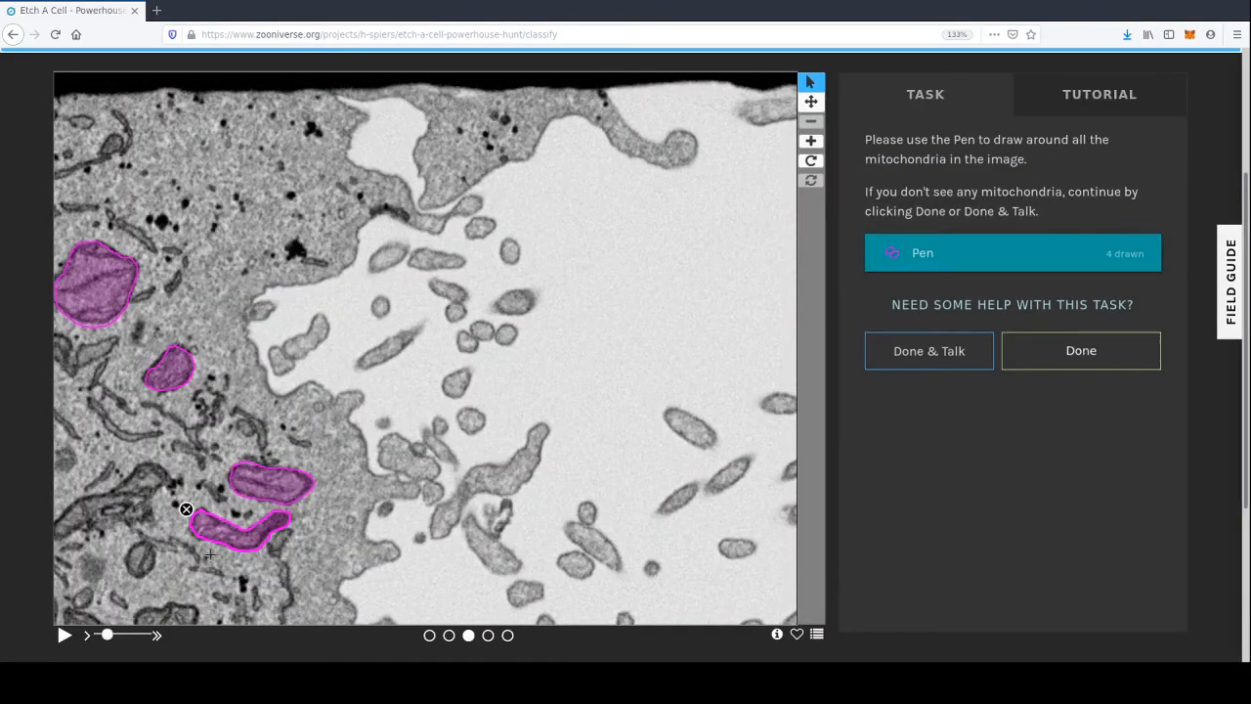
{"action": "left_click", "coordinate": [154, 467]}
{"action": "mouse_move", "coordinate": [135, 467]}
{"action": "left_mouse_down"}
{"action": "mouse_move", "coordinate": [54, 531]}
{"action": "mouse_move", "coordinate": [156, 493]}
{"action": "mouse_move", "coordinate": [156, 469]}
{"action": "left_mouse_up"}
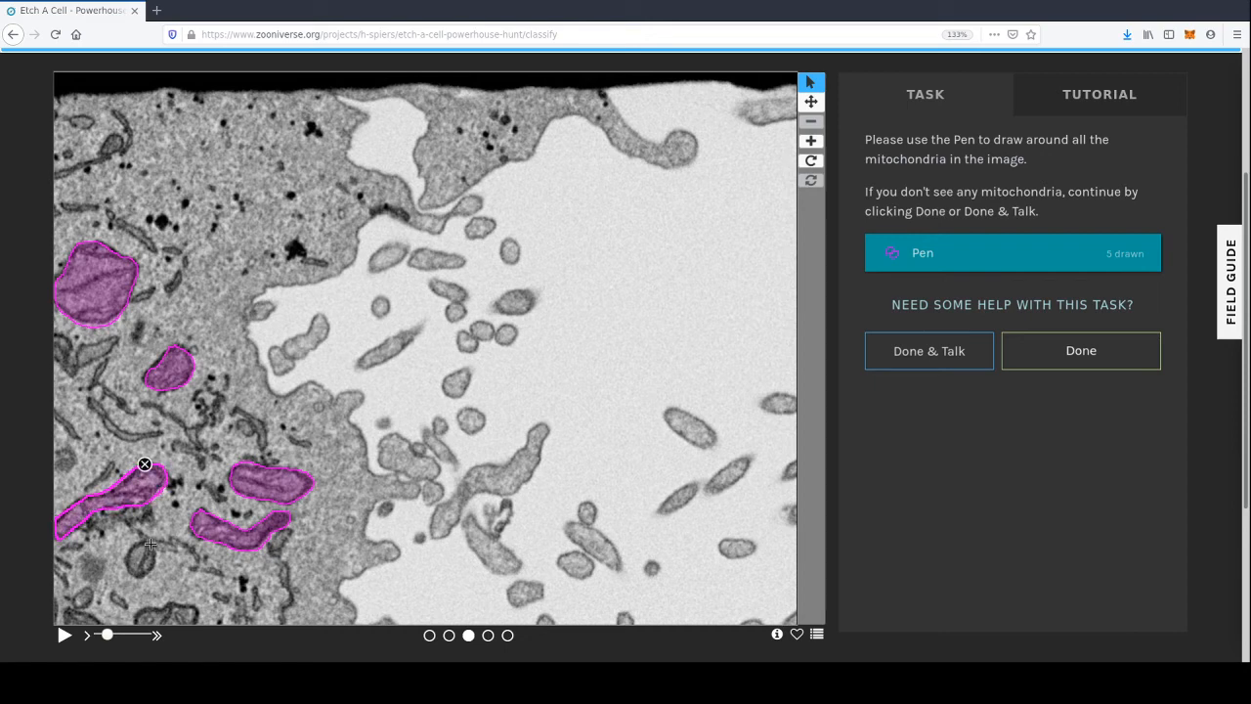
- Outline the small round mitochondrion below the elongated ones and the one cut off by the image's lower edge
{"action": "mouse_move", "coordinate": [130, 559]}
{"action": "left_mouse_down"}
{"action": "mouse_move", "coordinate": [132, 569]}
{"action": "mouse_move", "coordinate": [156, 555]}
{"action": "mouse_move", "coordinate": [147, 541]}
{"action": "left_mouse_up"}
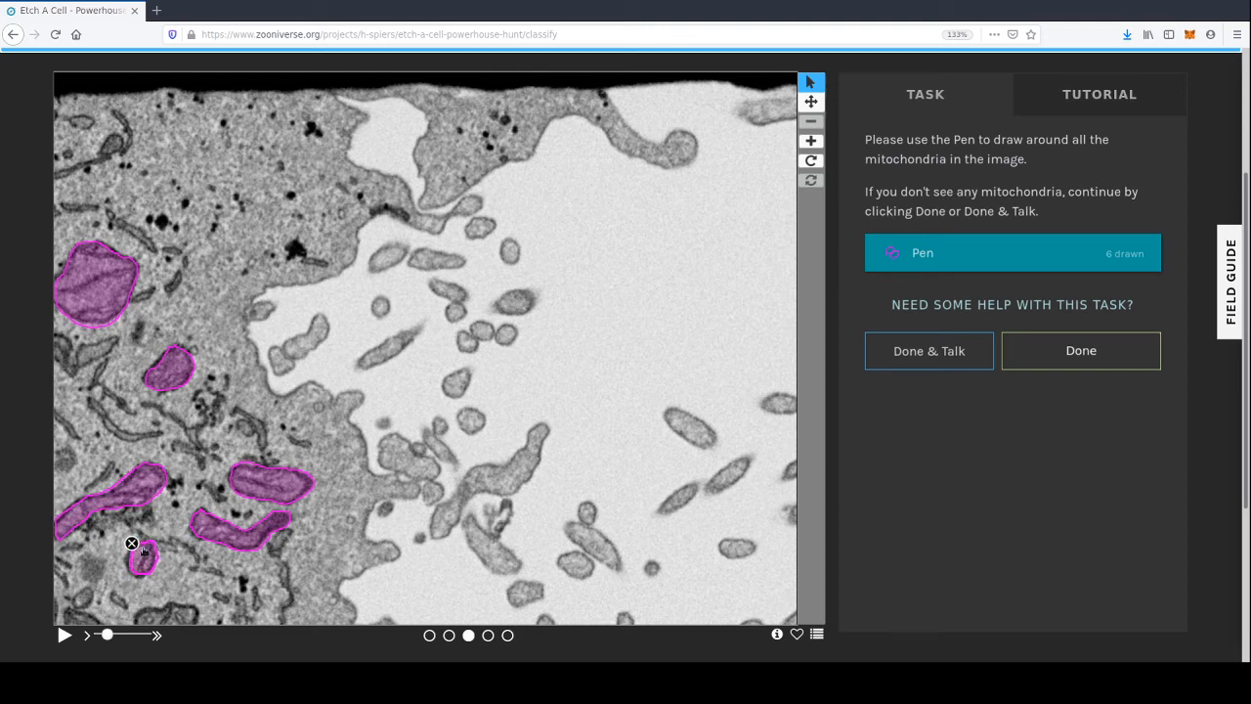
{"action": "mouse_move", "coordinate": [175, 606]}
{"action": "left_mouse_down"}
{"action": "mouse_move", "coordinate": [135, 611]}
{"action": "mouse_move", "coordinate": [195, 624]}
{"action": "mouse_move", "coordinate": [199, 614]}
{"action": "left_mouse_up"}
- Compare the neighbouring slices, outline the structure at the image's lower-left corner in the middle slice, and submit the classification
{"action": "left_click", "coordinate": [487, 636]}
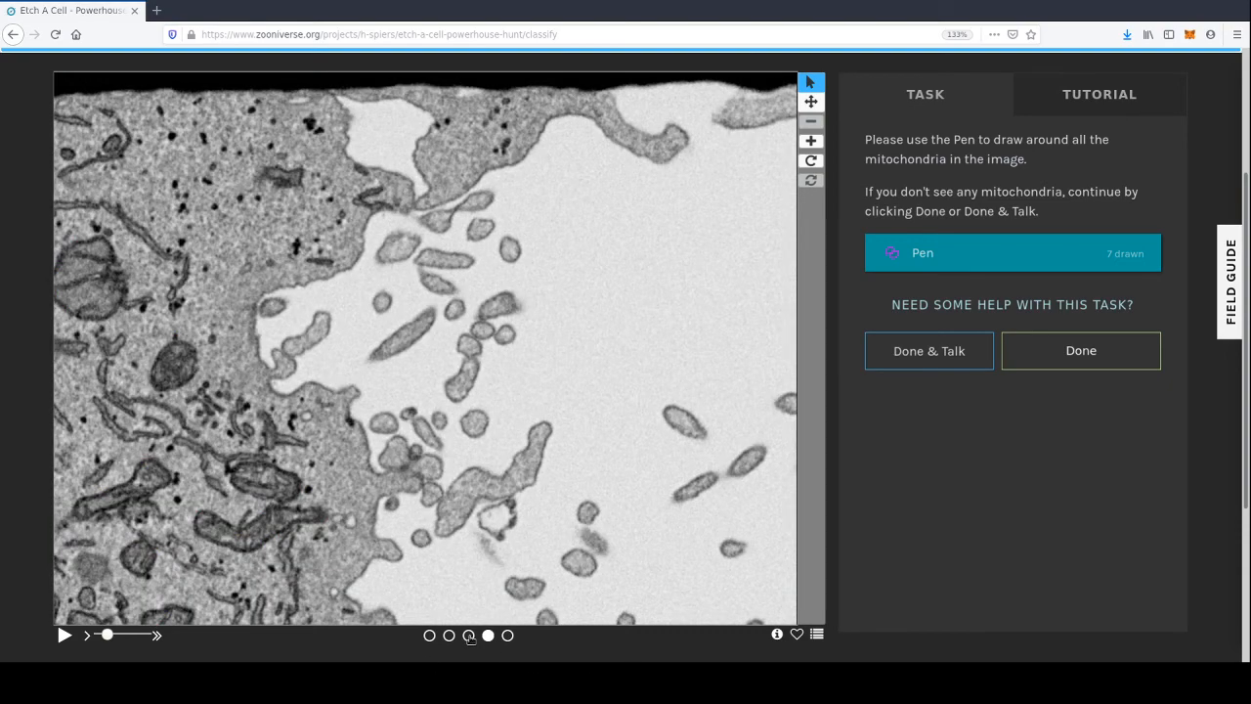
{"action": "left_click", "coordinate": [468, 635]}
{"action": "left_click", "coordinate": [507, 636]}
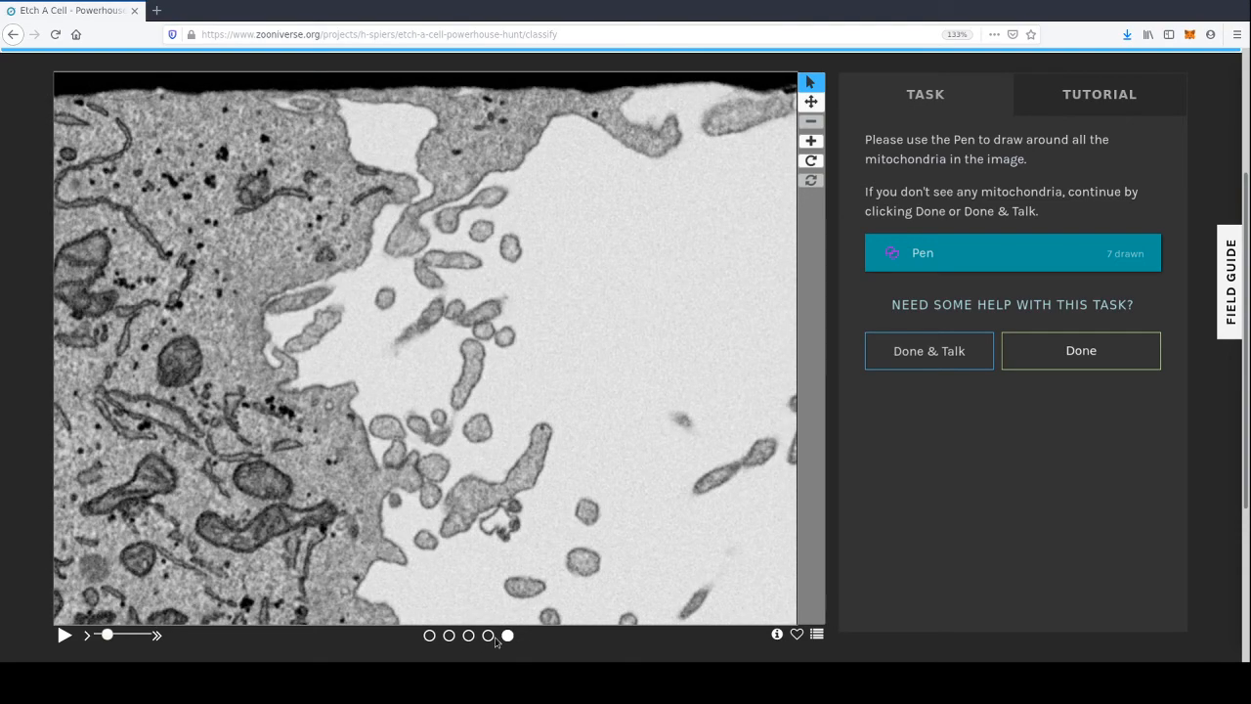
{"action": "left_click", "coordinate": [488, 635]}
{"action": "left_click", "coordinate": [468, 635]}
{"action": "left_click", "coordinate": [450, 636]}
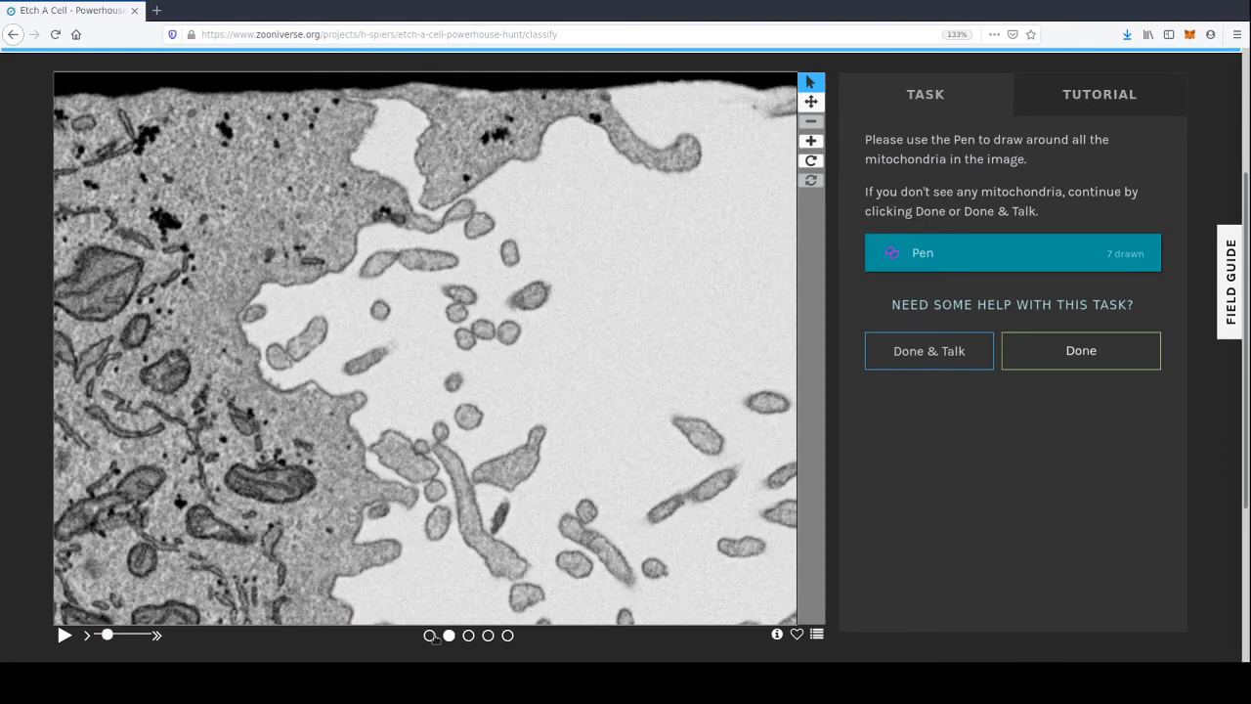
{"action": "left_click", "coordinate": [430, 635]}
{"action": "left_click", "coordinate": [450, 636]}
{"action": "left_click", "coordinate": [468, 636]}
{"action": "left_click", "coordinate": [450, 636]}
{"action": "left_click", "coordinate": [468, 635]}
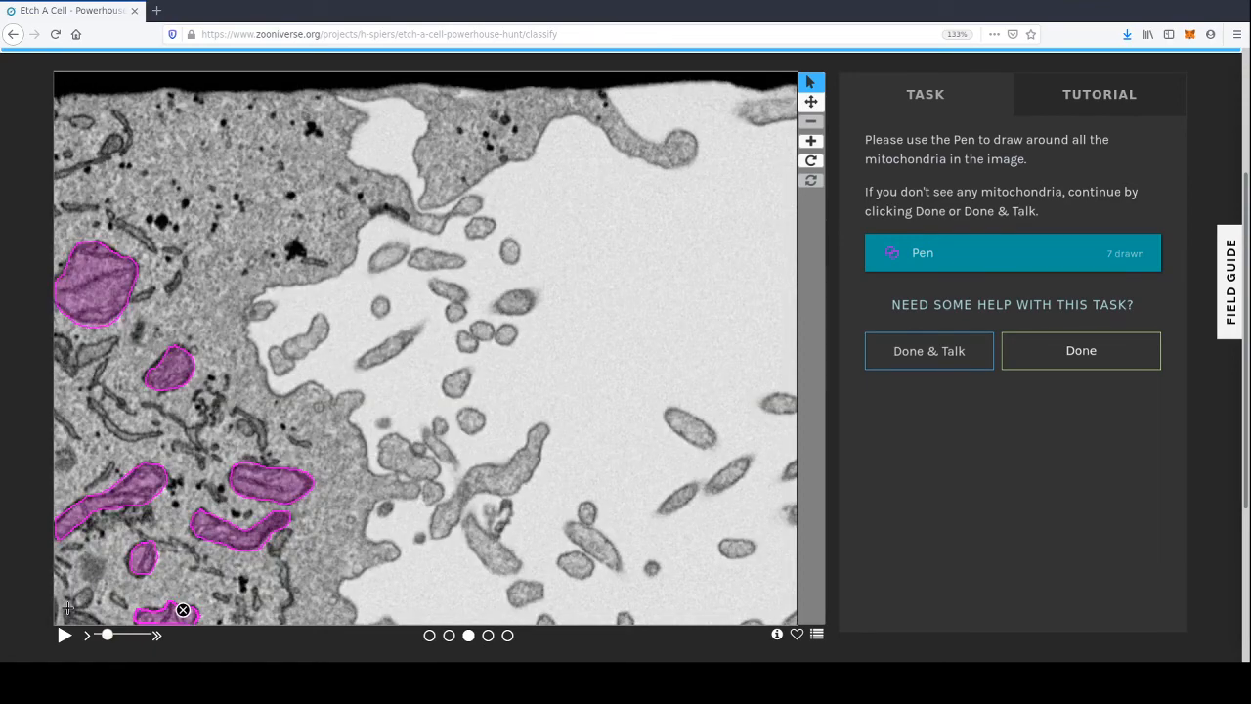
{"action": "mouse_move", "coordinate": [64, 622]}
{"action": "left_mouse_down"}
{"action": "mouse_move", "coordinate": [70, 606]}
{"action": "mouse_move", "coordinate": [106, 630]}
{"action": "left_mouse_up"}
{"action": "left_click", "coordinate": [1112, 360]}
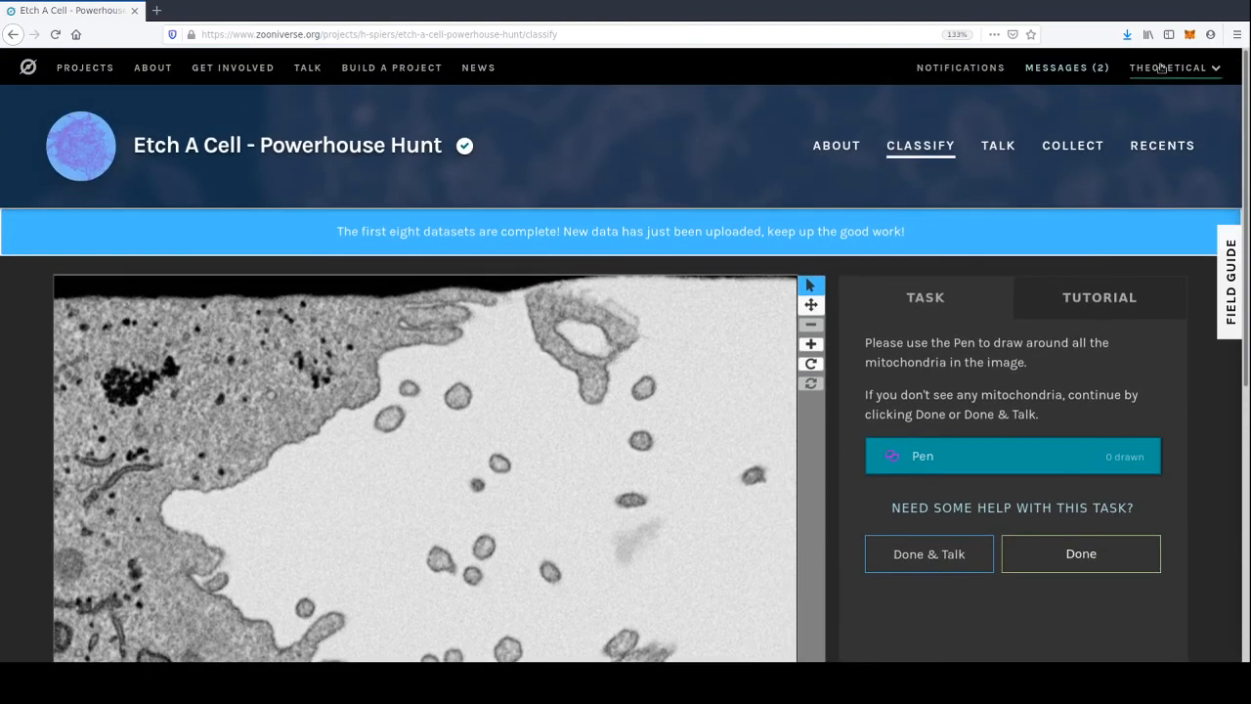
- Return to the account's home page and open the Muon Hunters 2.0 project from the classification ring around the avatar
{"action": "left_click", "coordinate": [1162, 68]}
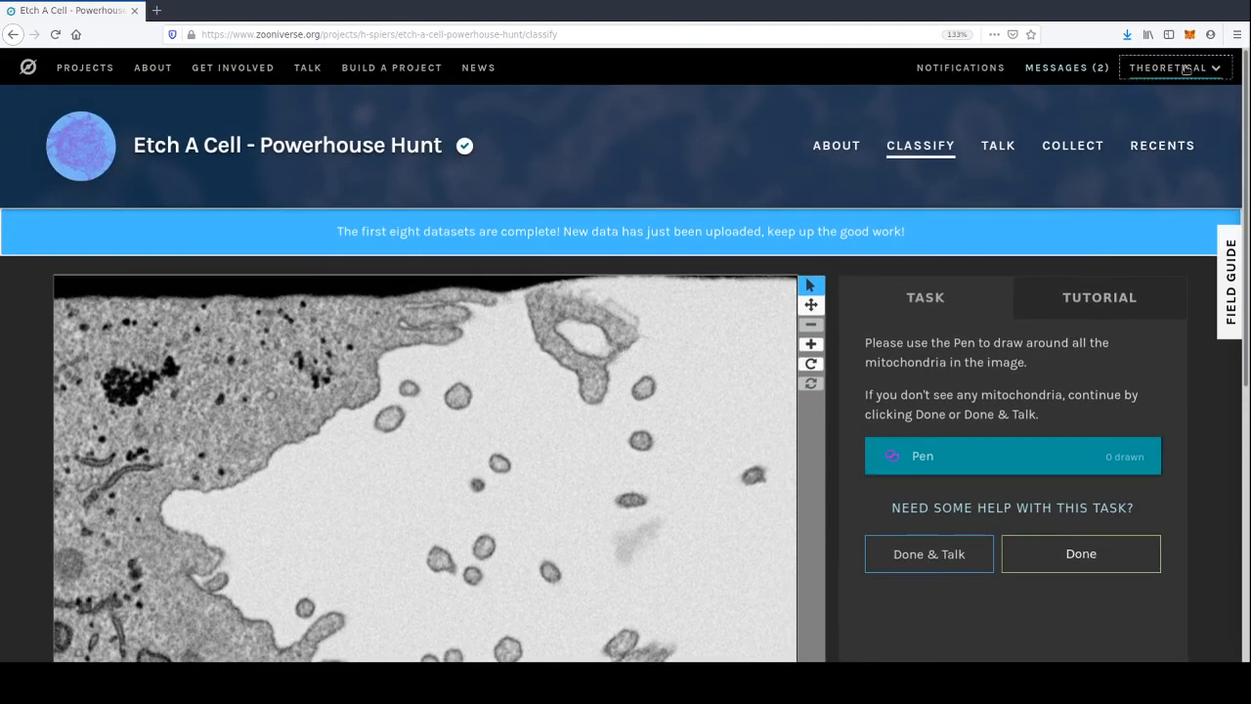
{"action": "left_click", "coordinate": [1202, 131]}
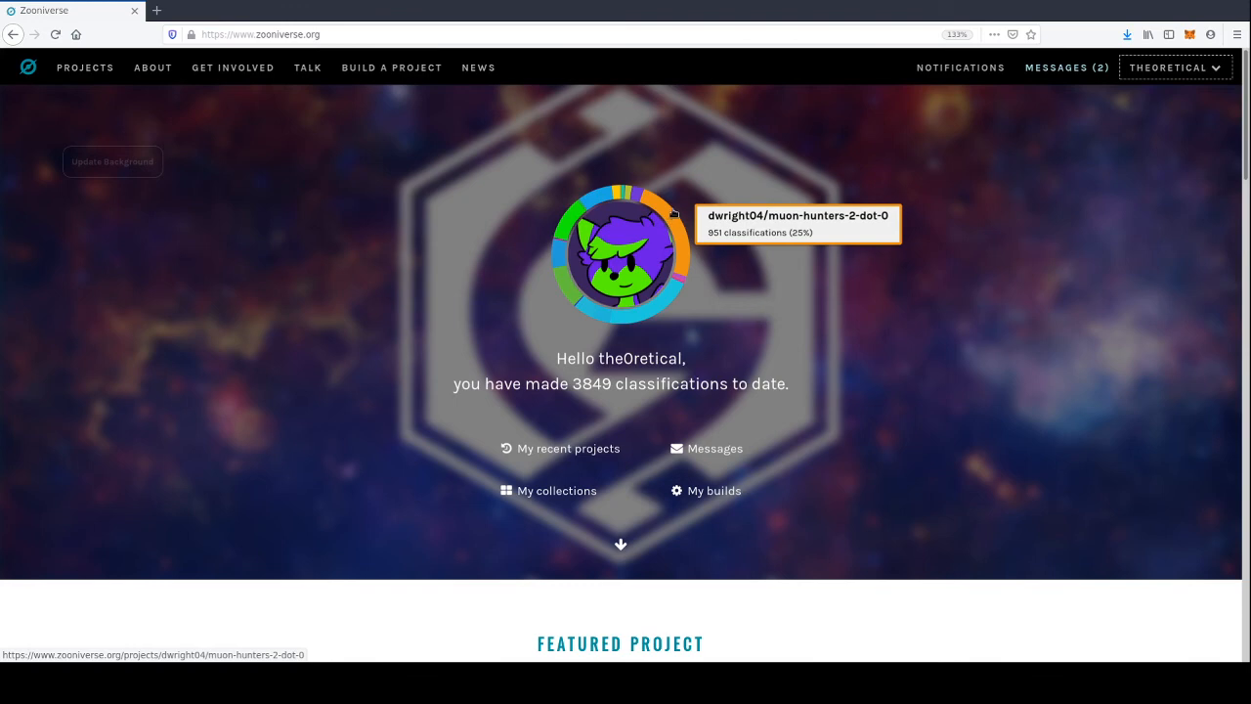
{"action": "left_click", "coordinate": [672, 214]}
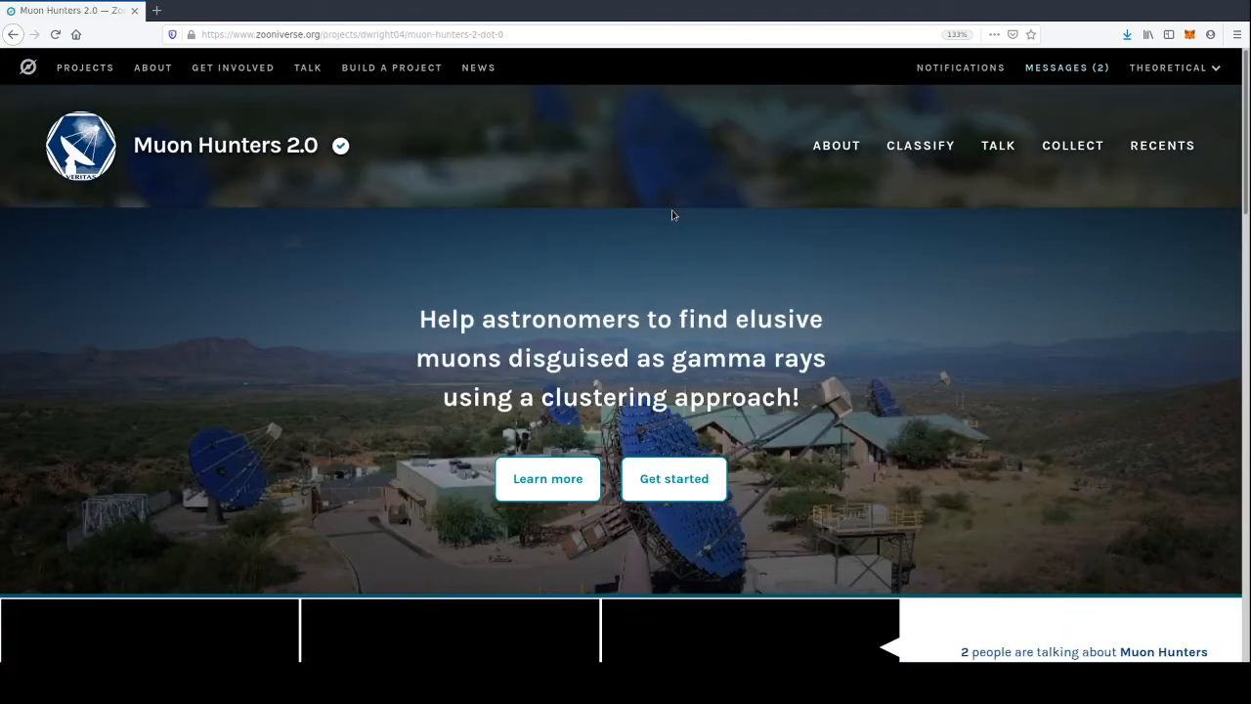
- Examine the Muon Hunters 2.0 statistics for the completion percentage and the number of subjects
{"action": "scroll", "coordinate": [511, 280], "scroll_direction": "down", "scroll_amount": 6}
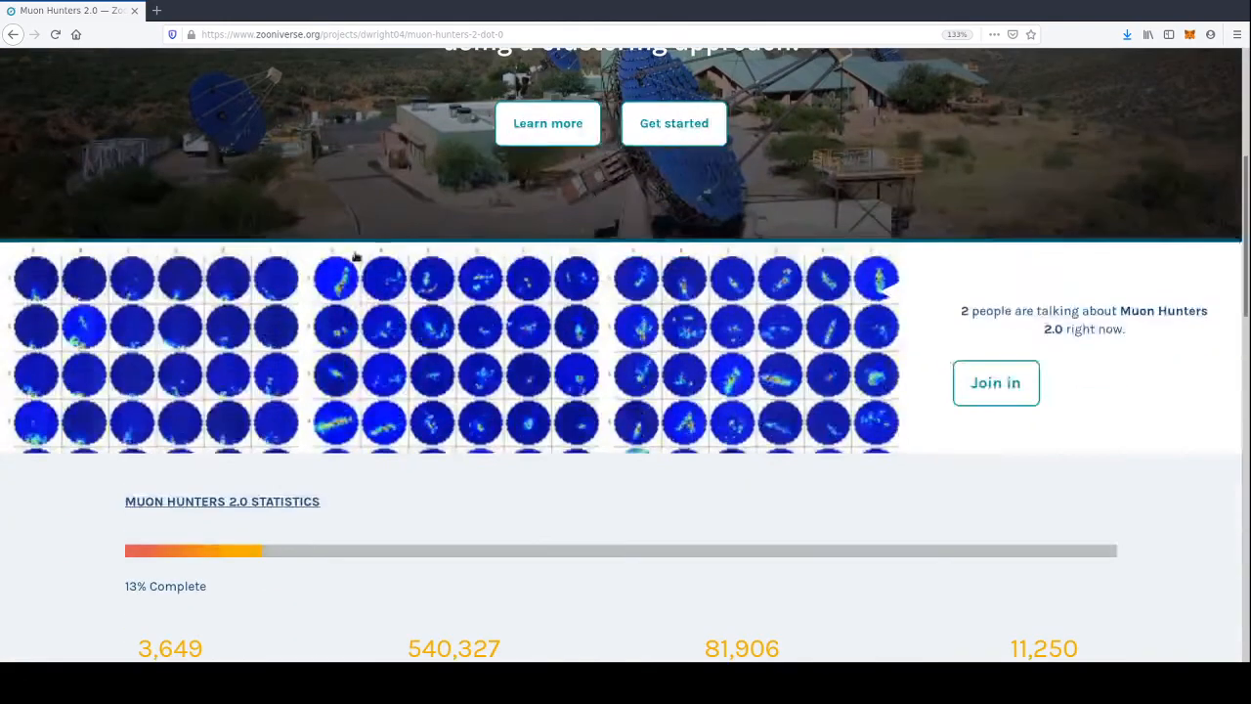
{"action": "left_click_drag", "start_coordinate": [124, 388], "coordinate": [268, 397]}
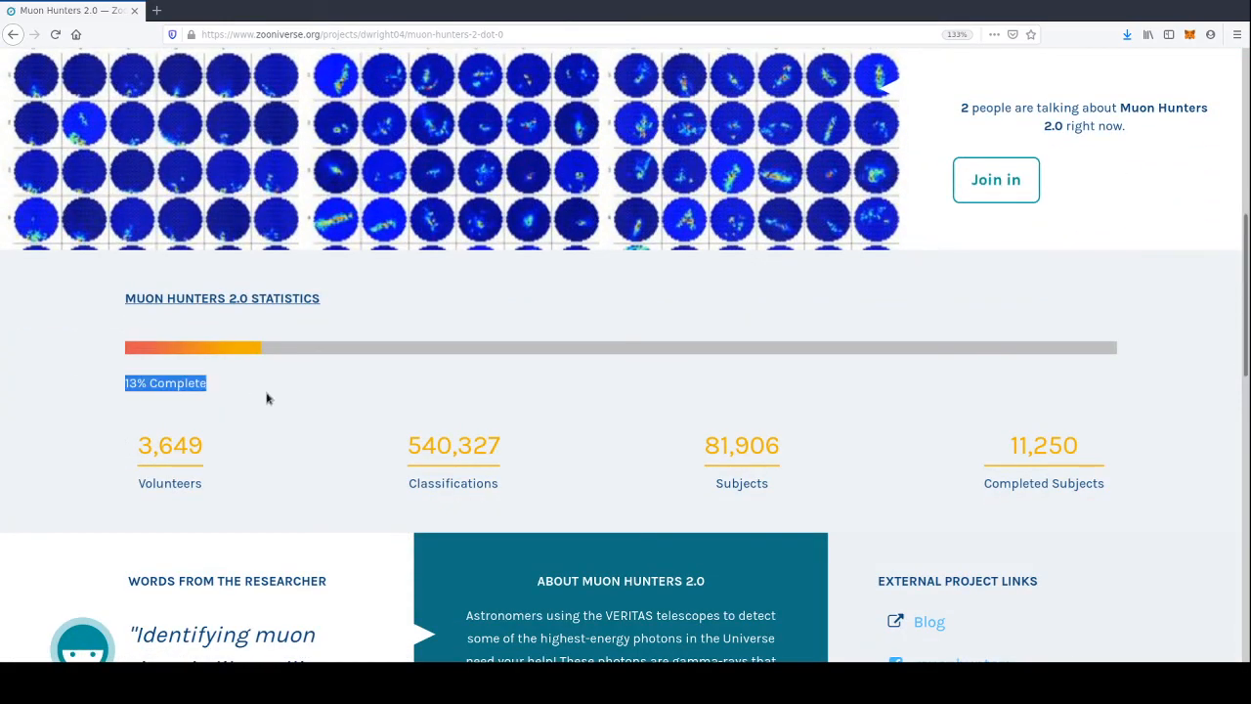
{"action": "left_click", "coordinate": [298, 396]}
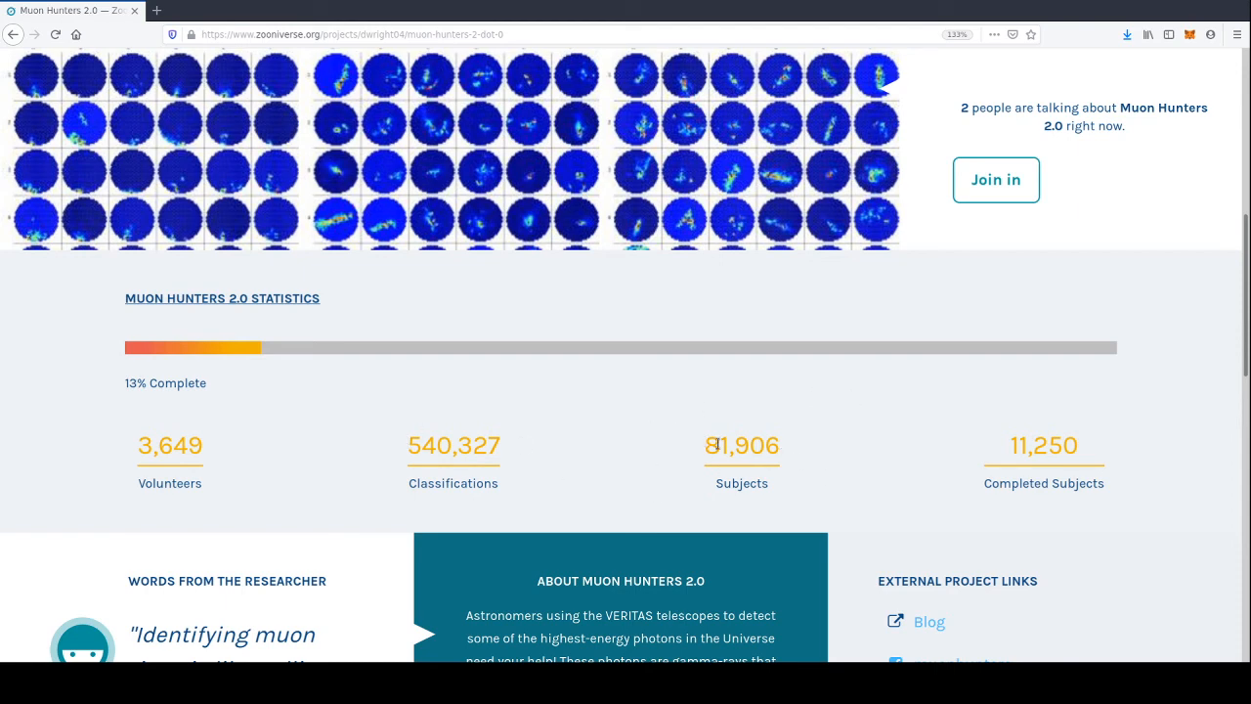
{"action": "left_click_drag", "start_coordinate": [707, 443], "coordinate": [800, 451]}
{"action": "left_click", "coordinate": [800, 450]}
{"action": "scroll", "coordinate": [800, 450], "scroll_direction": "up", "scroll_amount": 5}
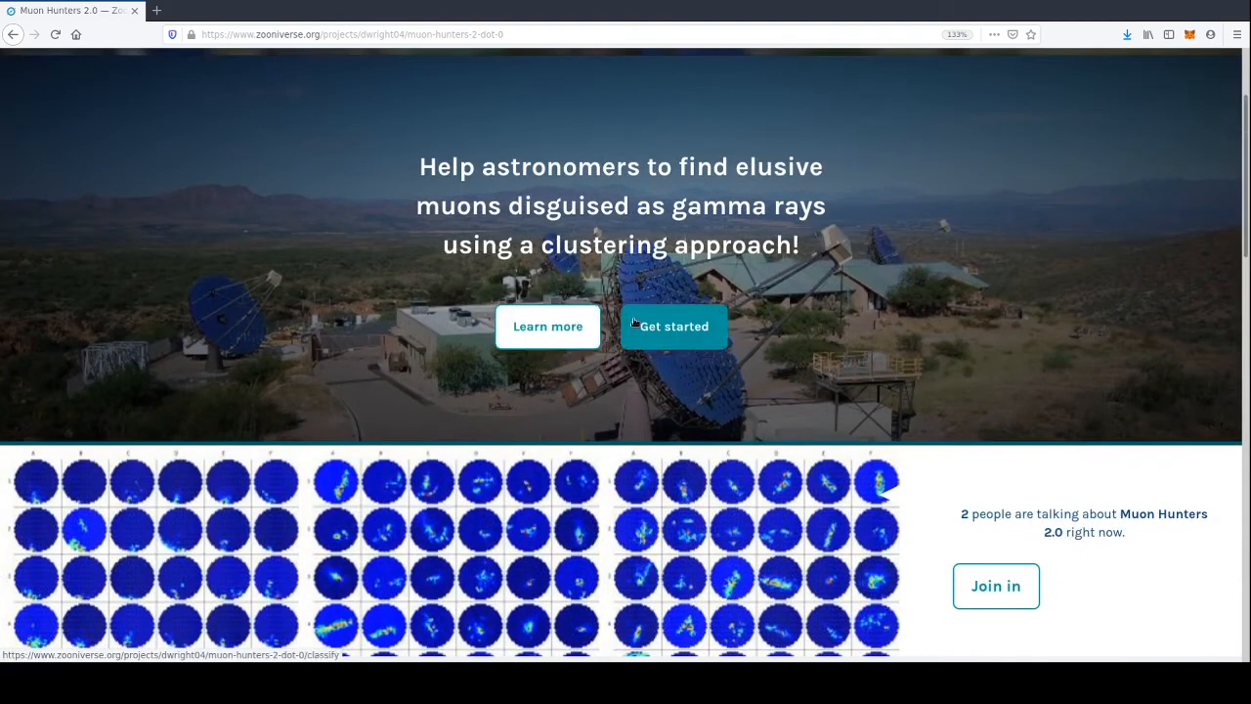
- Start classifying in Muon Hunters 2.0 and reload the classification page
{"action": "left_click", "coordinate": [633, 323]}
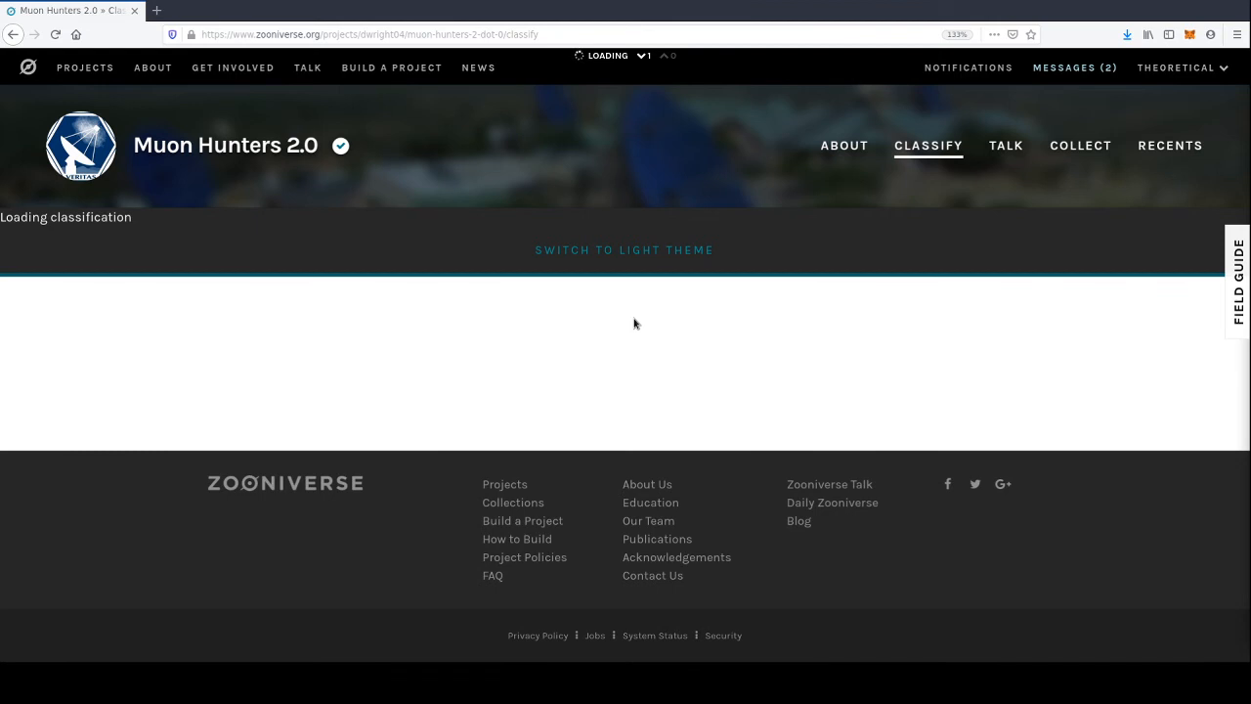
{"action": "left_click", "coordinate": [55, 35]}
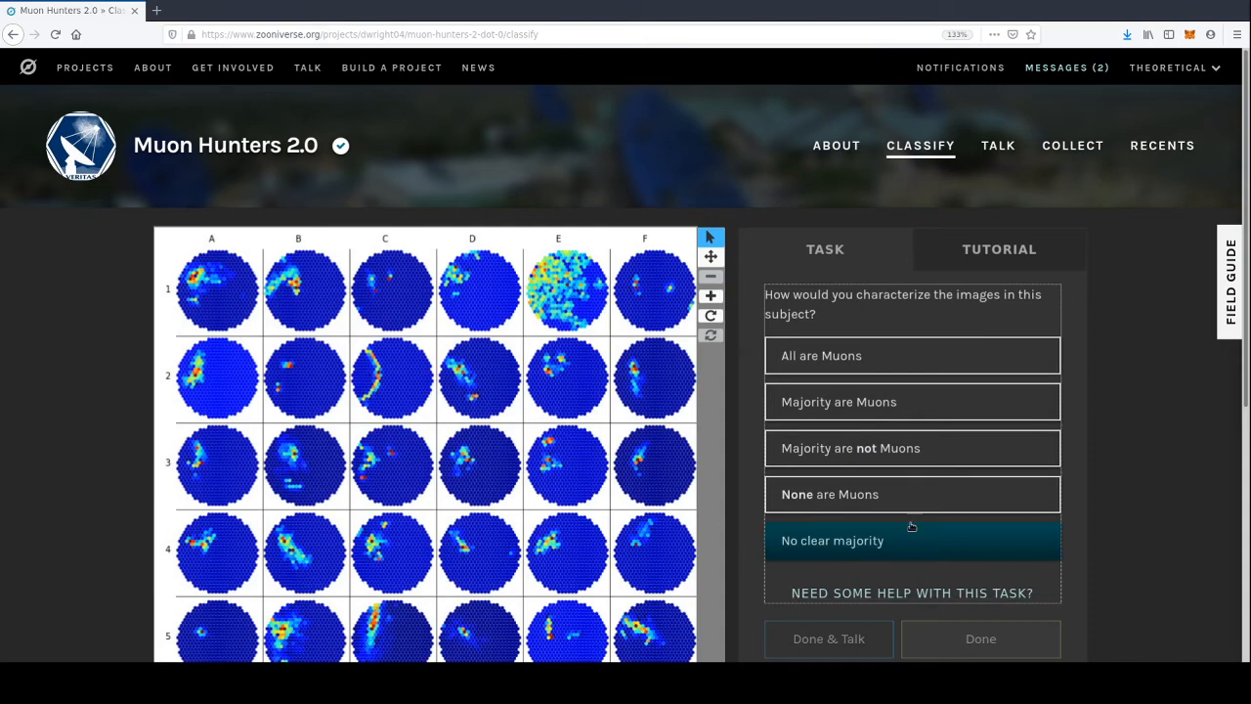
- Characterize the first subject as "Majority are not Muons", mark images C2 and E6 as muons, and submit the classification
{"action": "left_click", "coordinate": [869, 447]}
{"action": "scroll", "coordinate": [793, 604], "scroll_direction": "down", "scroll_amount": 1}
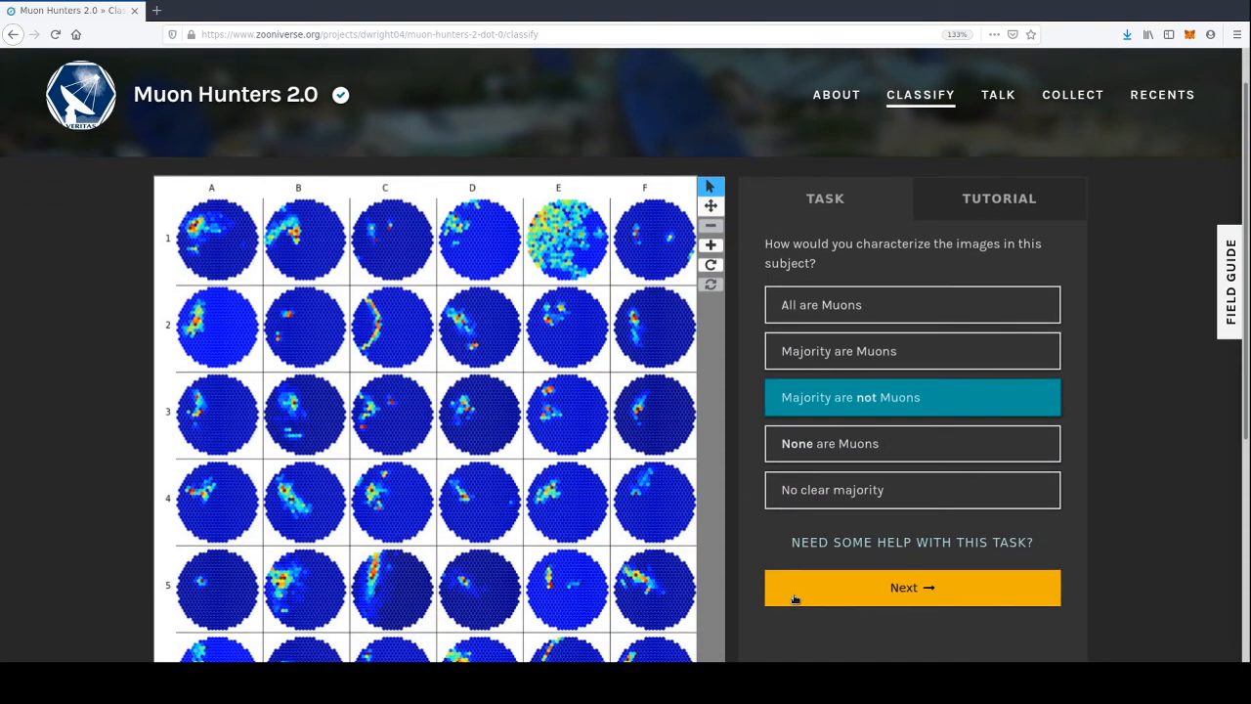
{"action": "left_click", "coordinate": [795, 592]}
{"action": "left_click", "coordinate": [391, 337]}
{"action": "scroll", "coordinate": [549, 413], "scroll_direction": "down", "scroll_amount": 2}
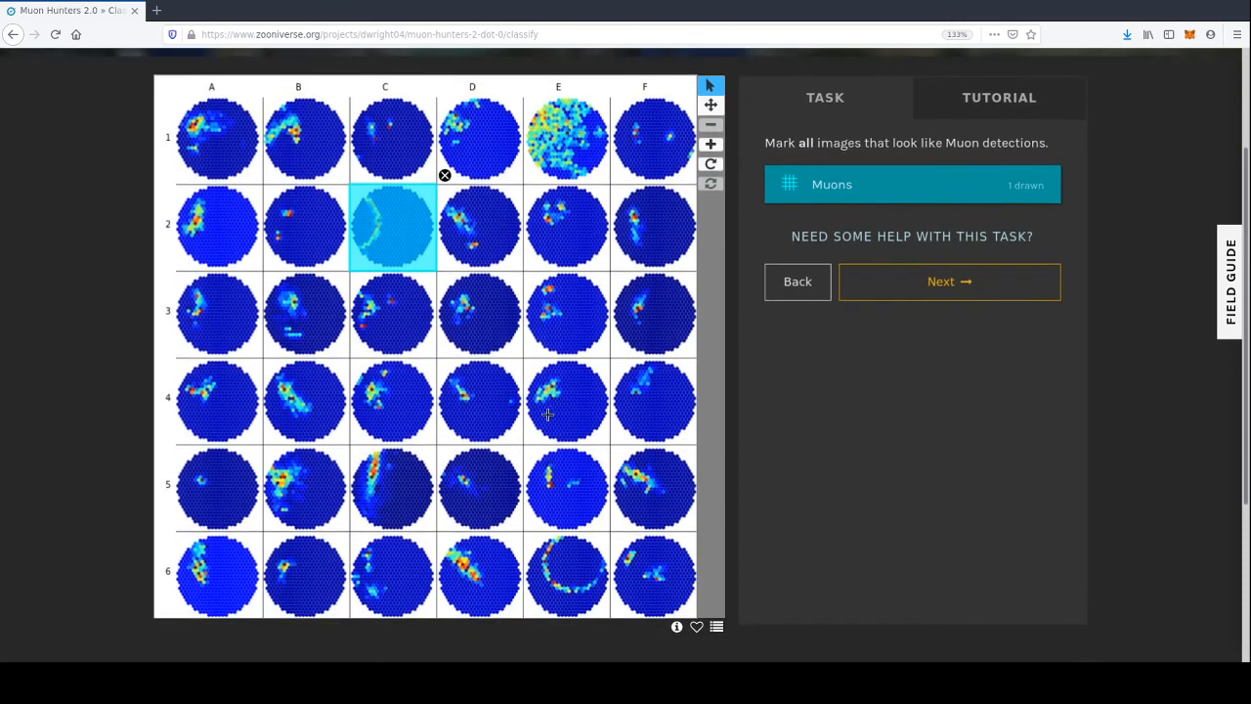
{"action": "left_click", "coordinate": [586, 592]}
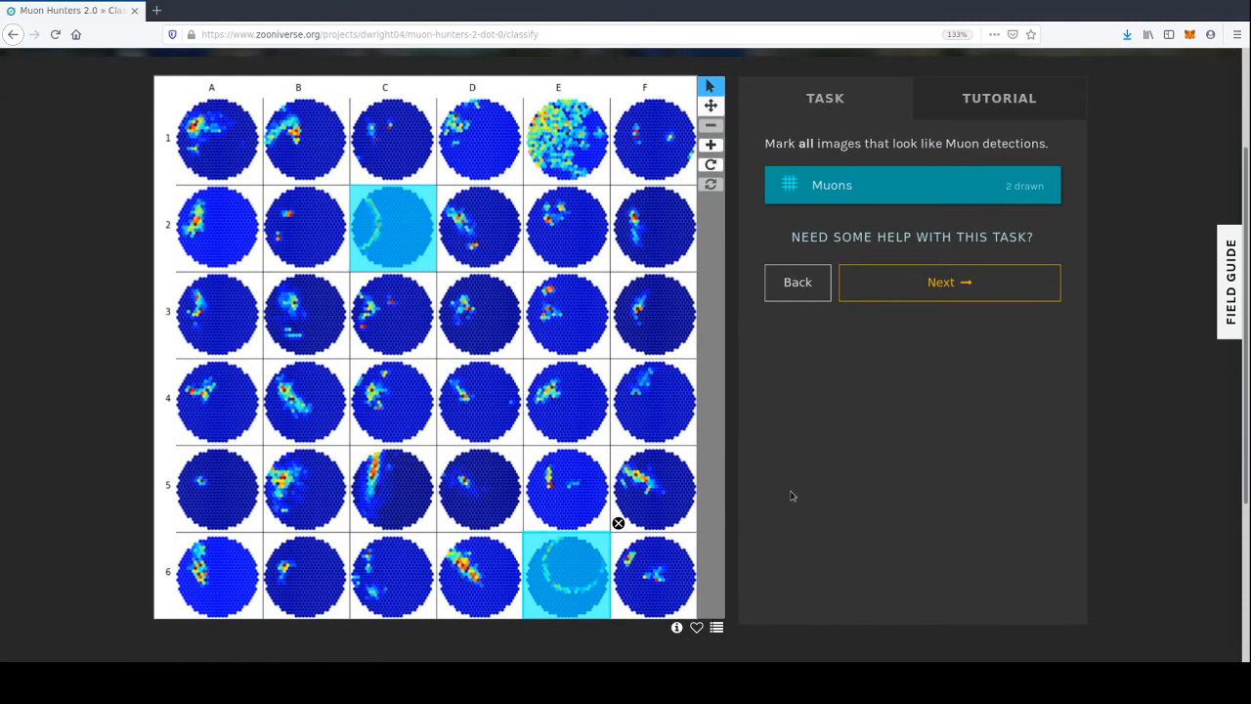
{"action": "left_click", "coordinate": [973, 294]}
{"action": "left_click", "coordinate": [1002, 197]}
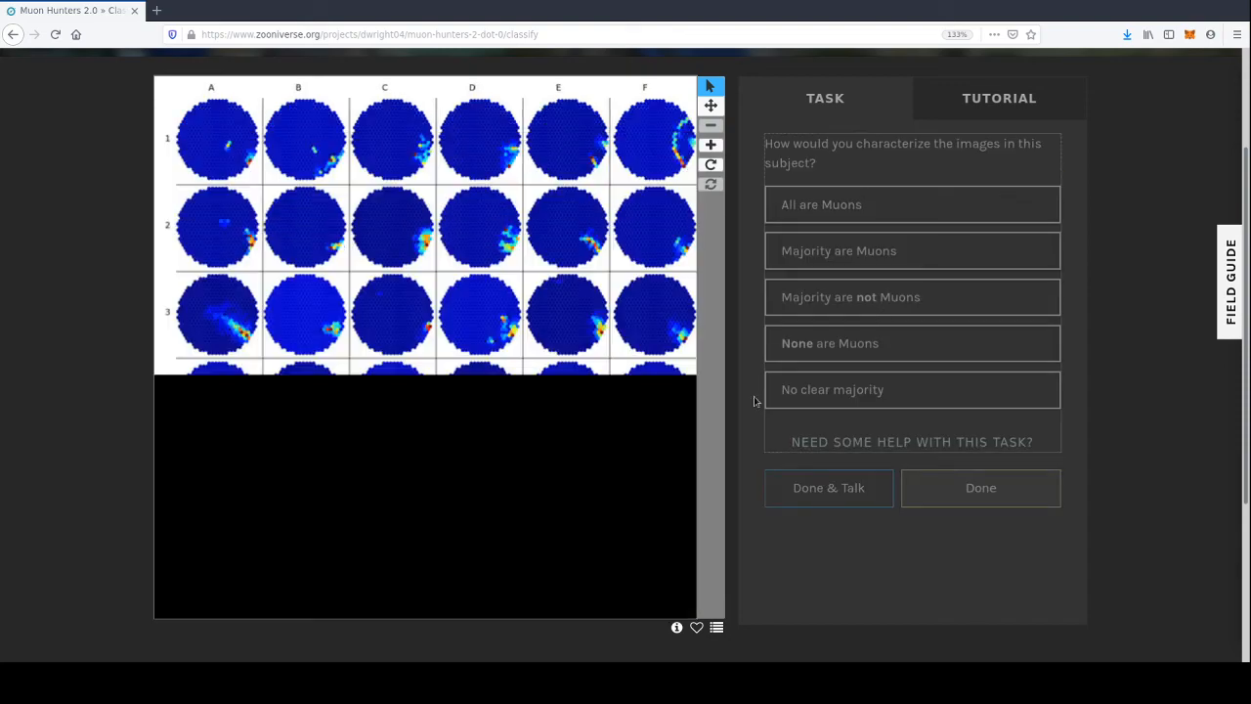
- Characterize the new subject as "Majority are not Muons", mark image F1 as a muon, and submit the classification
{"action": "left_click", "coordinate": [825, 311]}
{"action": "left_click", "coordinate": [952, 485]}
{"action": "left_click", "coordinate": [669, 149]}
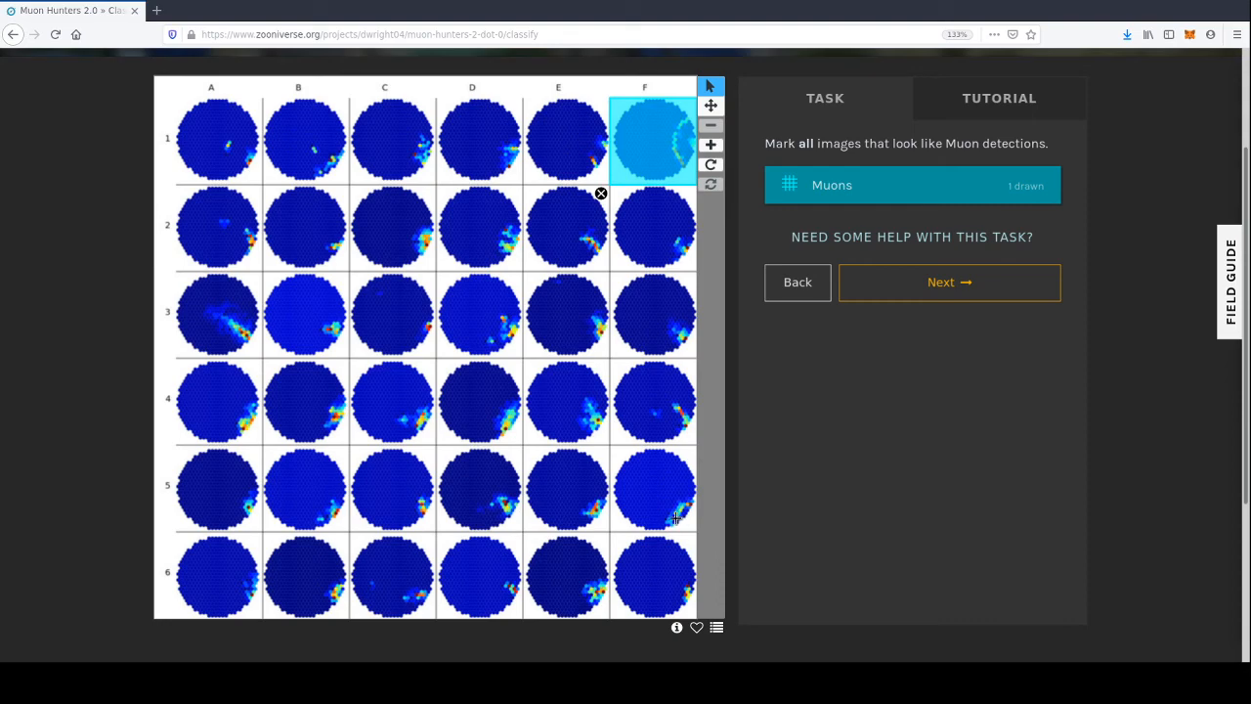
{"action": "left_click", "coordinate": [902, 288]}
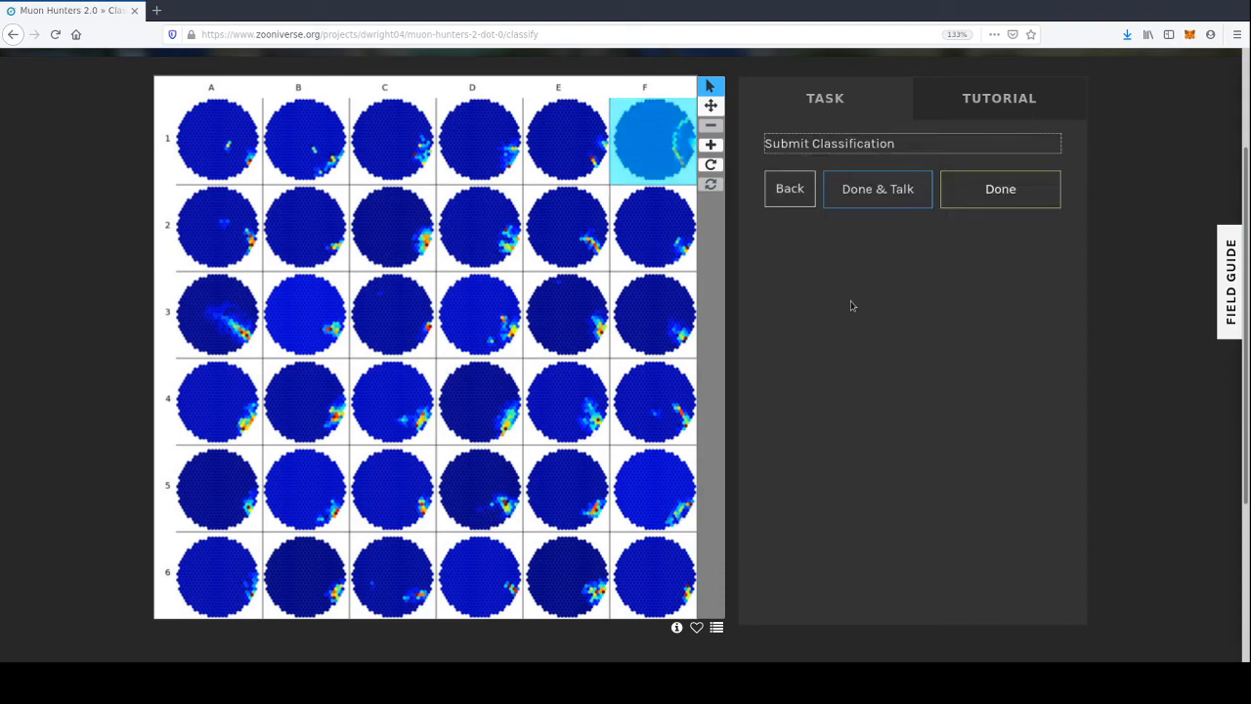
{"action": "left_click", "coordinate": [974, 196]}
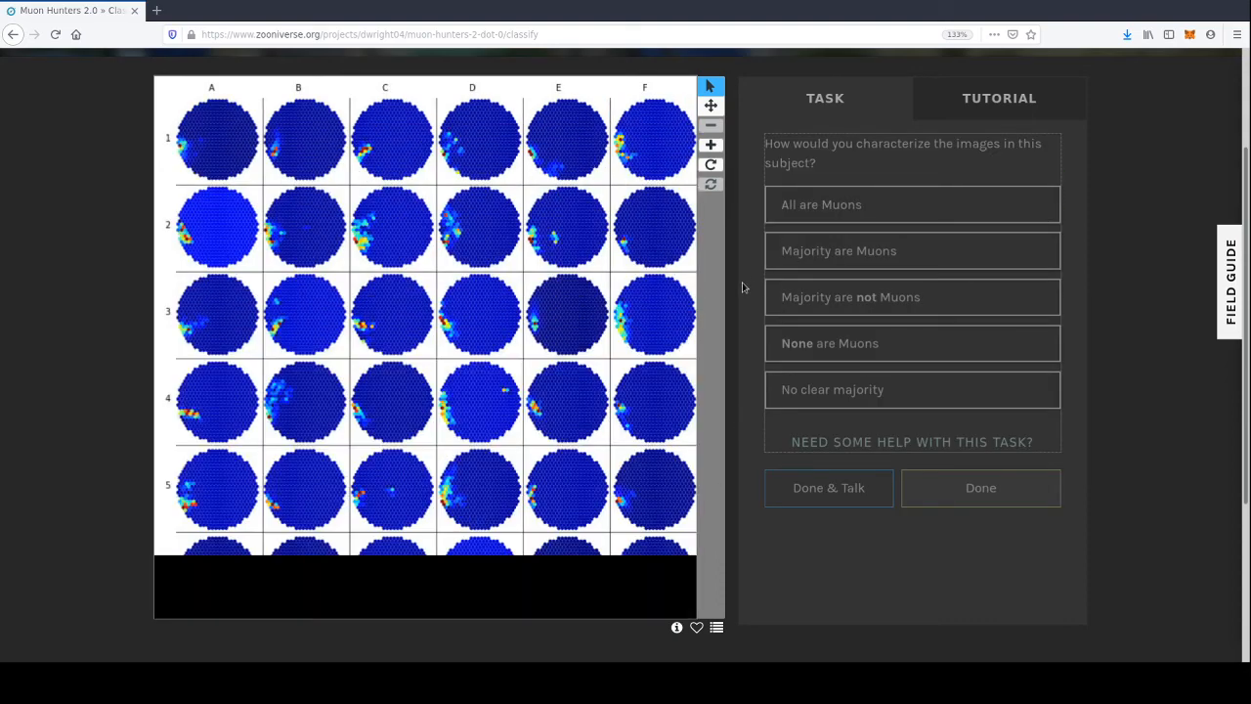
- Characterize the next subject as "Majority are not Muons", mark image D6 as a muon, and submit the classification
{"action": "left_click", "coordinate": [880, 297]}
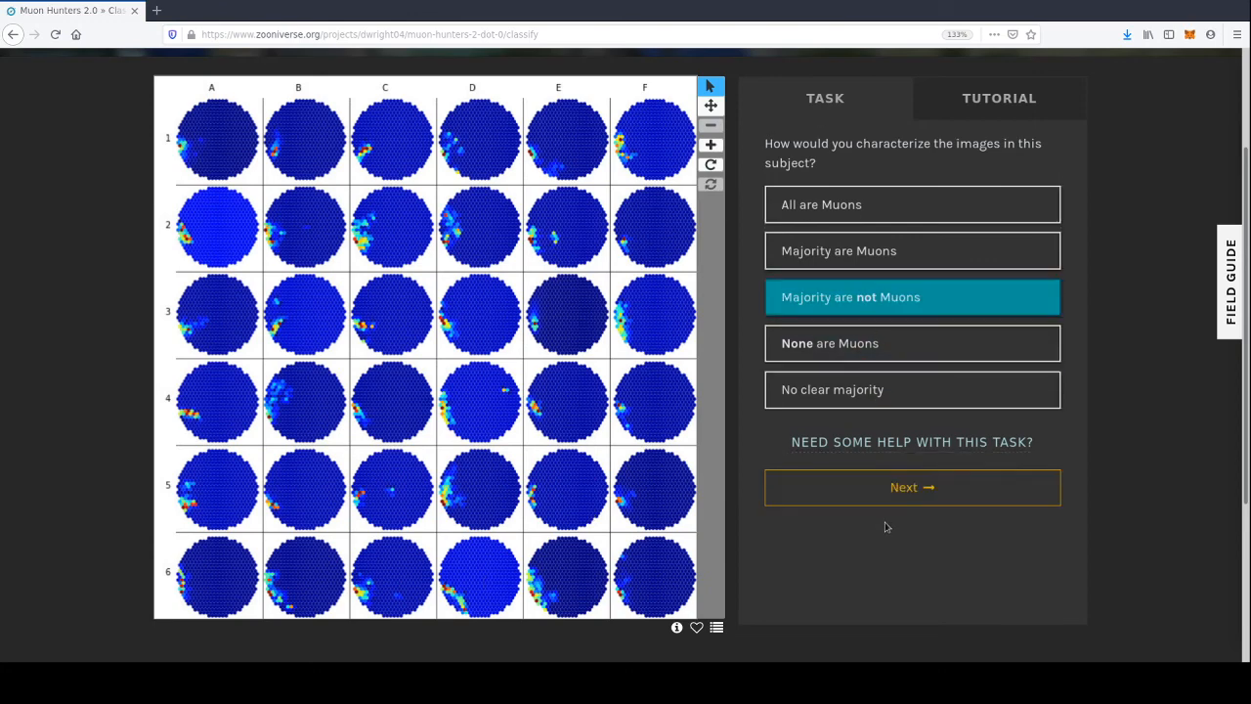
{"action": "left_click", "coordinate": [885, 487]}
{"action": "left_click", "coordinate": [471, 584]}
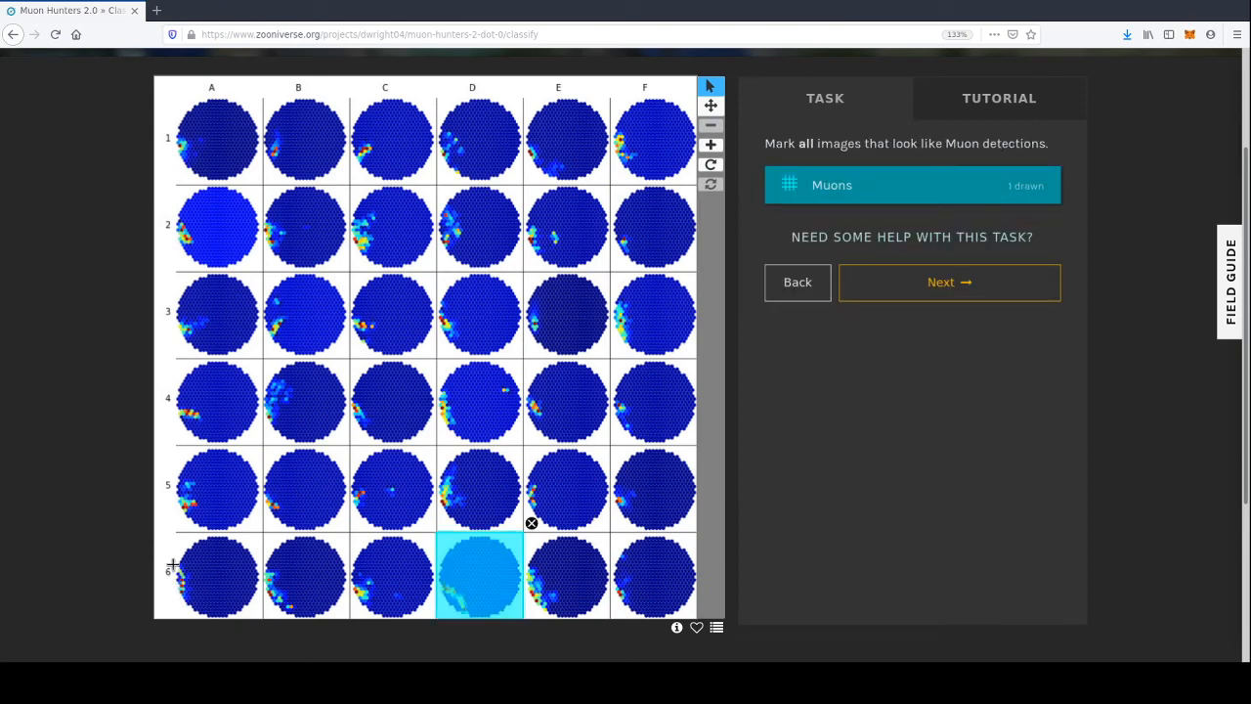
{"action": "left_click", "coordinate": [919, 292]}
{"action": "left_click", "coordinate": [980, 197]}
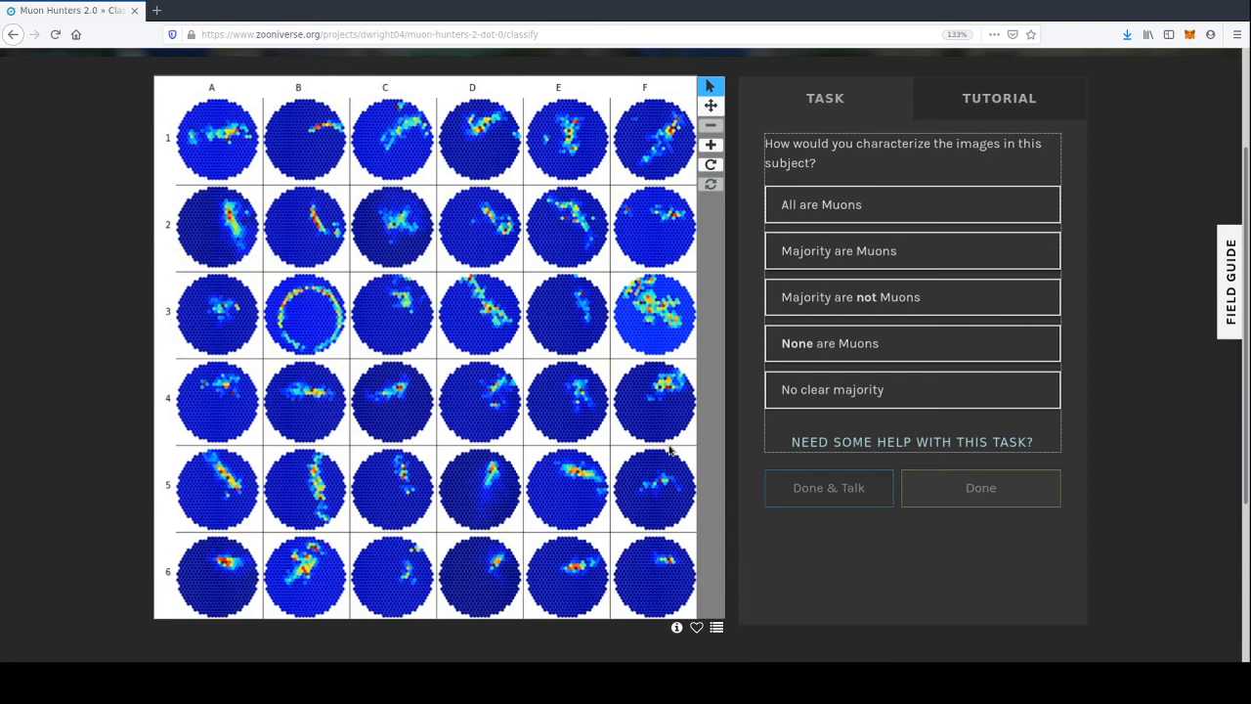
- Characterize this subject as "Majority are not Muons", mark the full ring in image B3 as a muon, and submit the classification
{"action": "left_click", "coordinate": [838, 297]}
{"action": "left_click", "coordinate": [949, 486]}
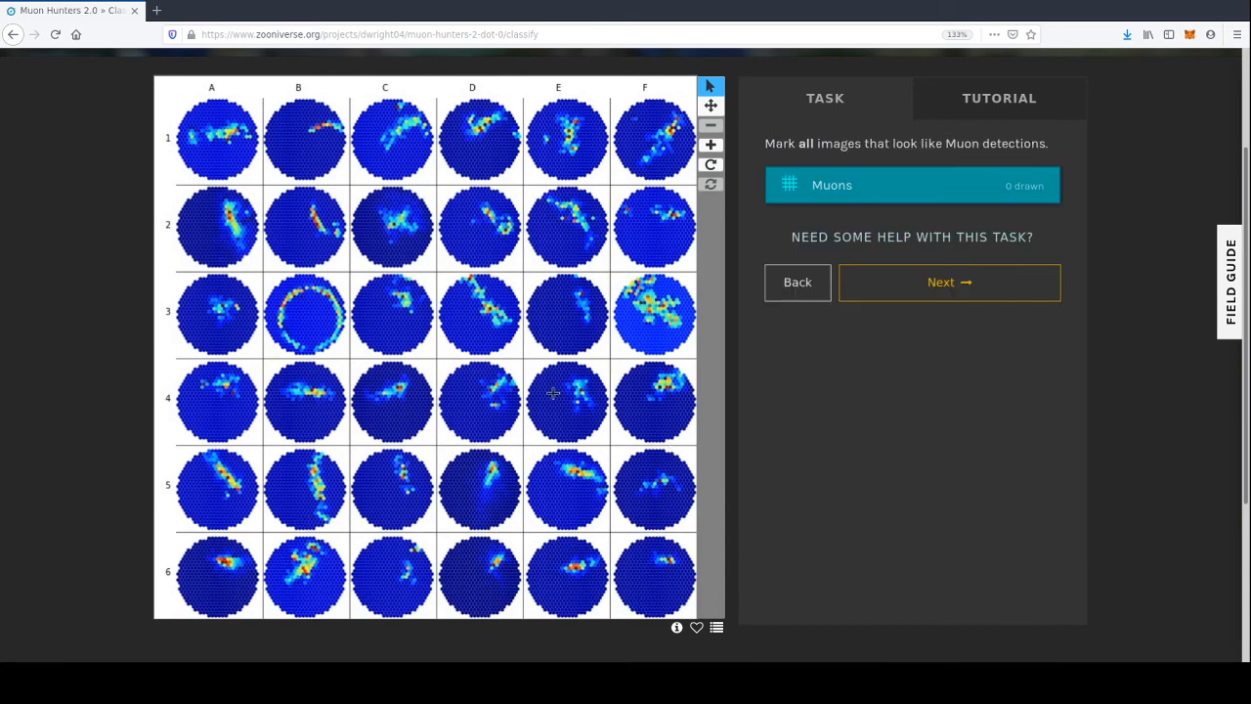
{"action": "left_click", "coordinate": [285, 310]}
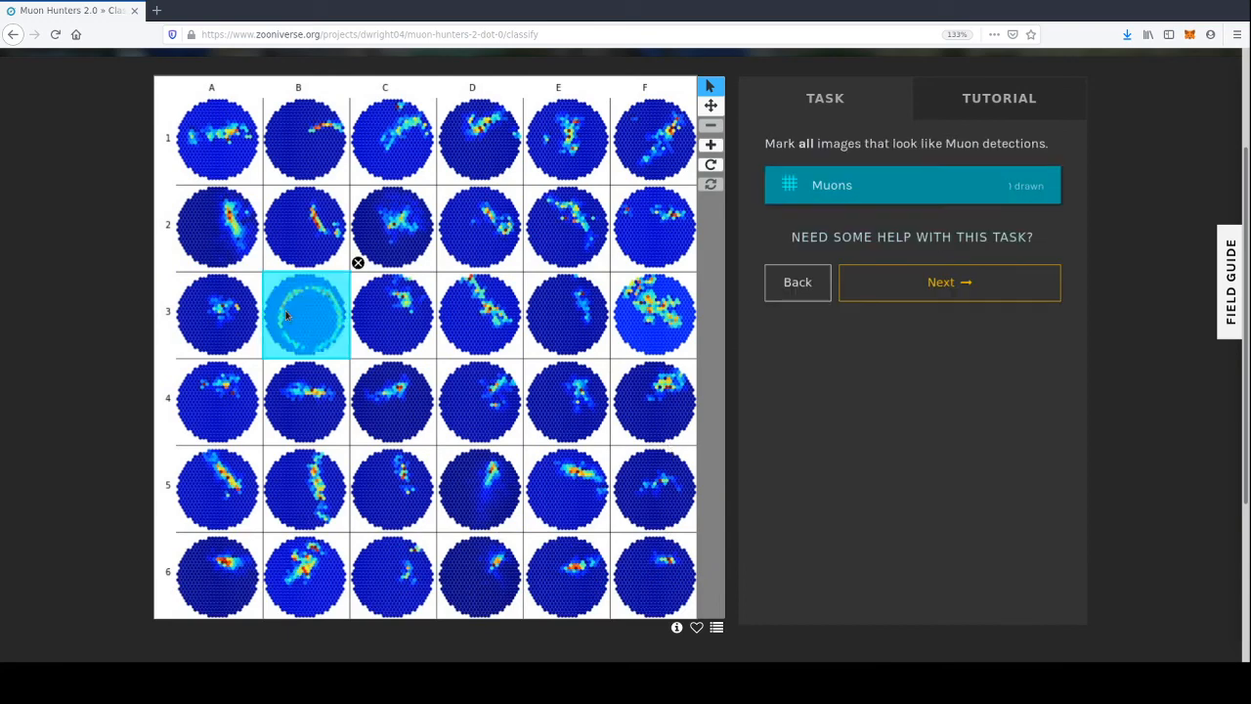
{"action": "left_click", "coordinate": [950, 285]}
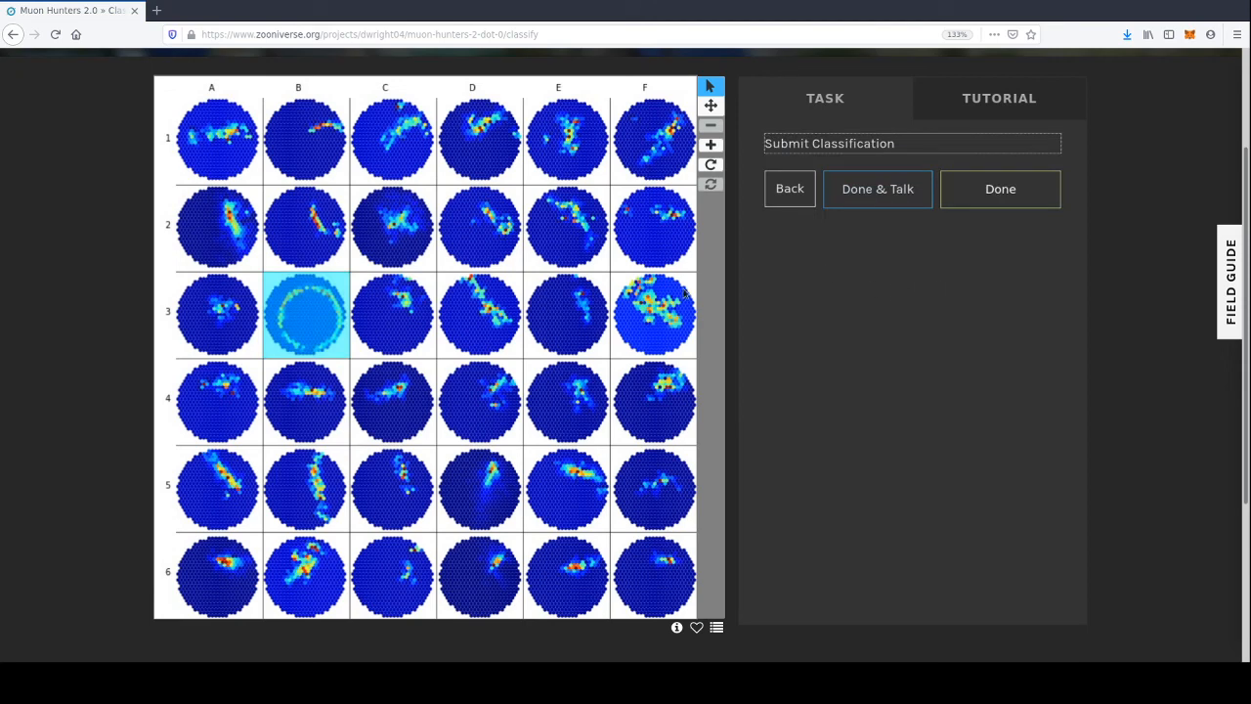
{"action": "left_click", "coordinate": [965, 191]}
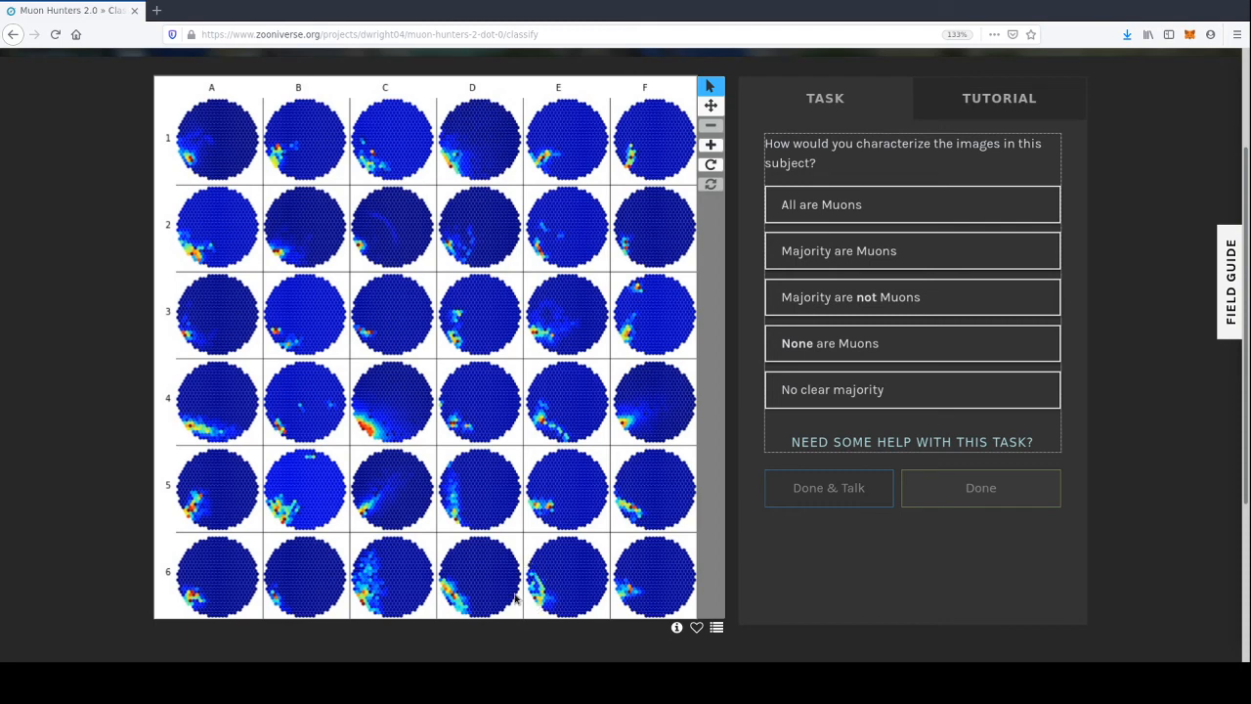
- Characterize the subject as "None are Muons" and submit the classification
{"action": "left_click", "coordinate": [827, 350]}
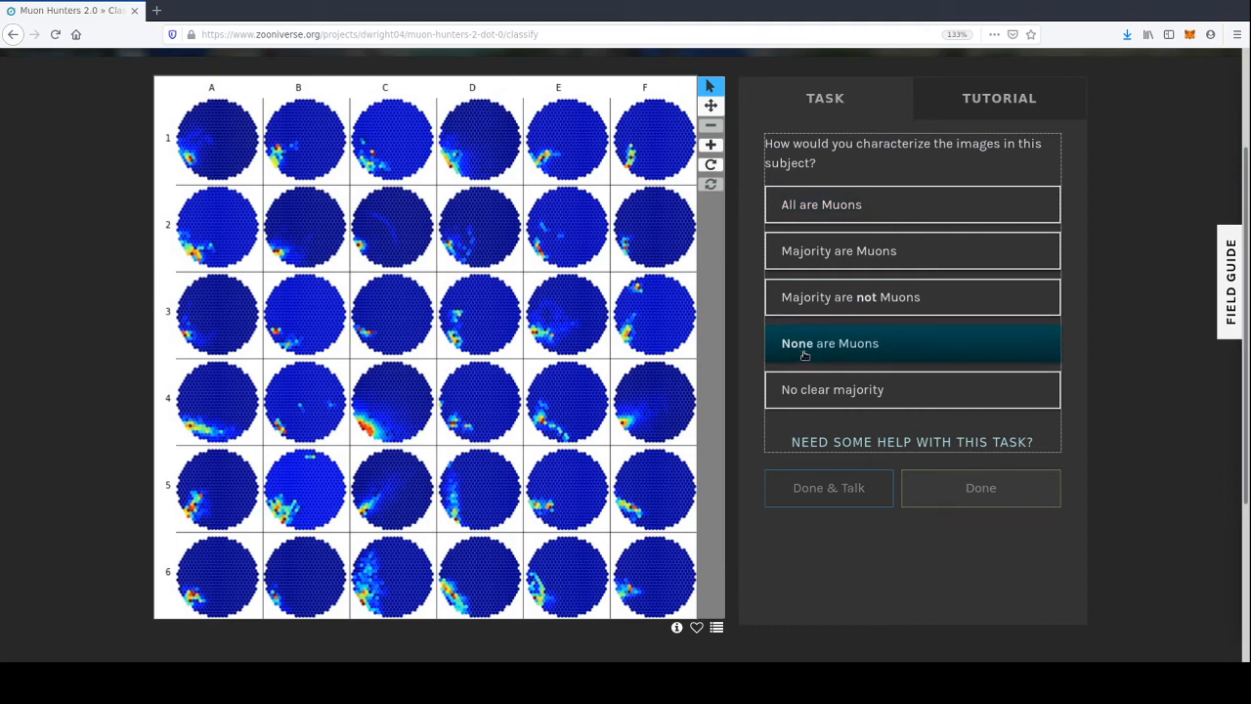
{"action": "left_click", "coordinate": [807, 353]}
{"action": "left_click", "coordinate": [900, 488]}
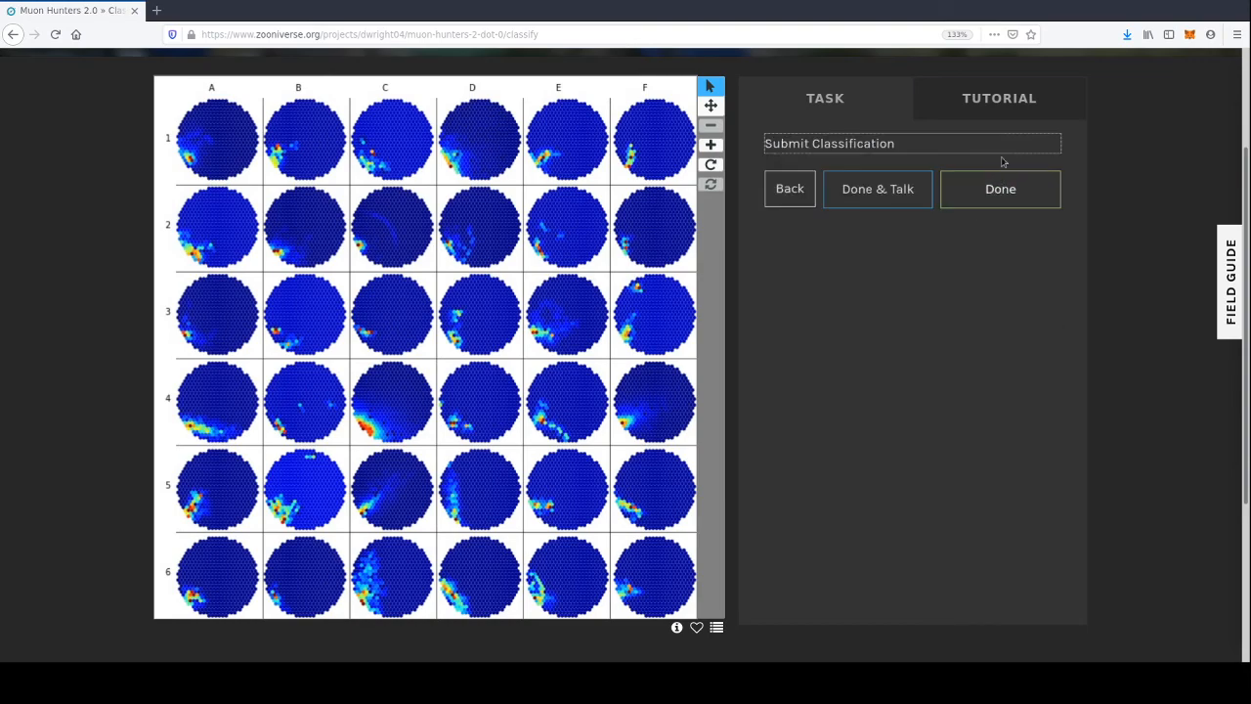
{"action": "left_click", "coordinate": [992, 189]}
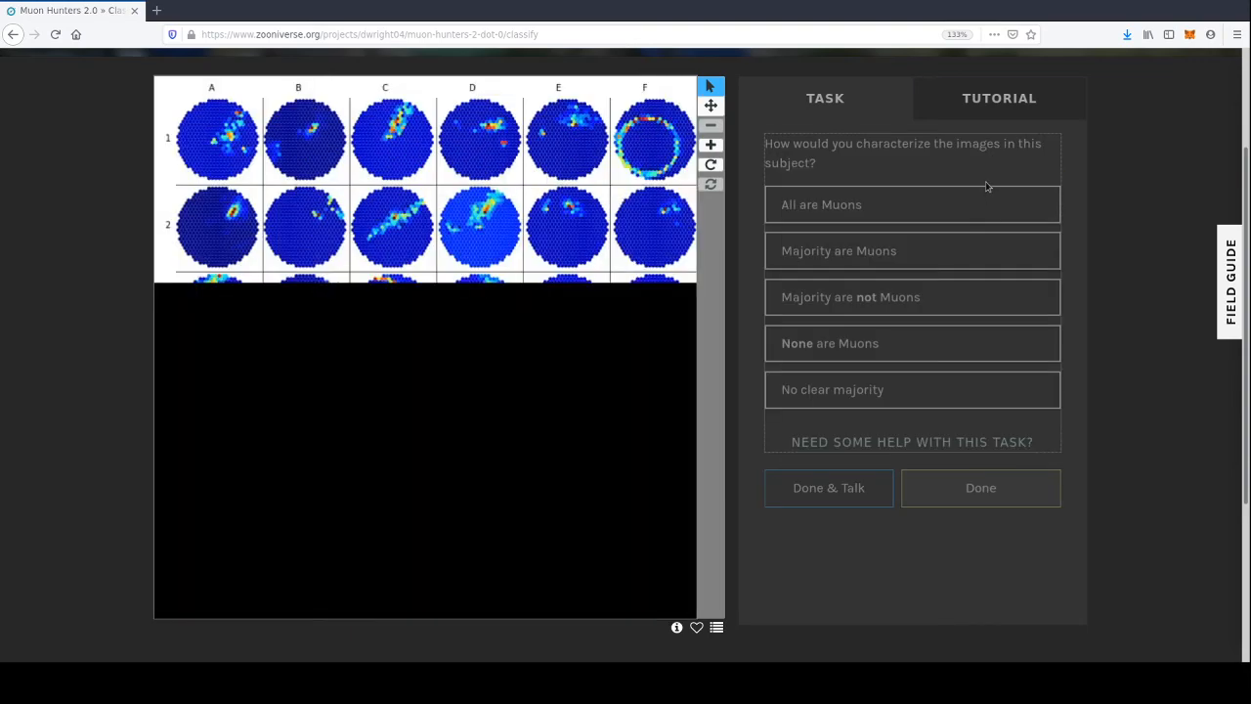
- Characterize the subject as "Majority are not Muons", mark images F1, C3, B3 and B6 as muons, and submit the classification
{"action": "left_click", "coordinate": [880, 297]}
{"action": "left_click", "coordinate": [928, 487]}
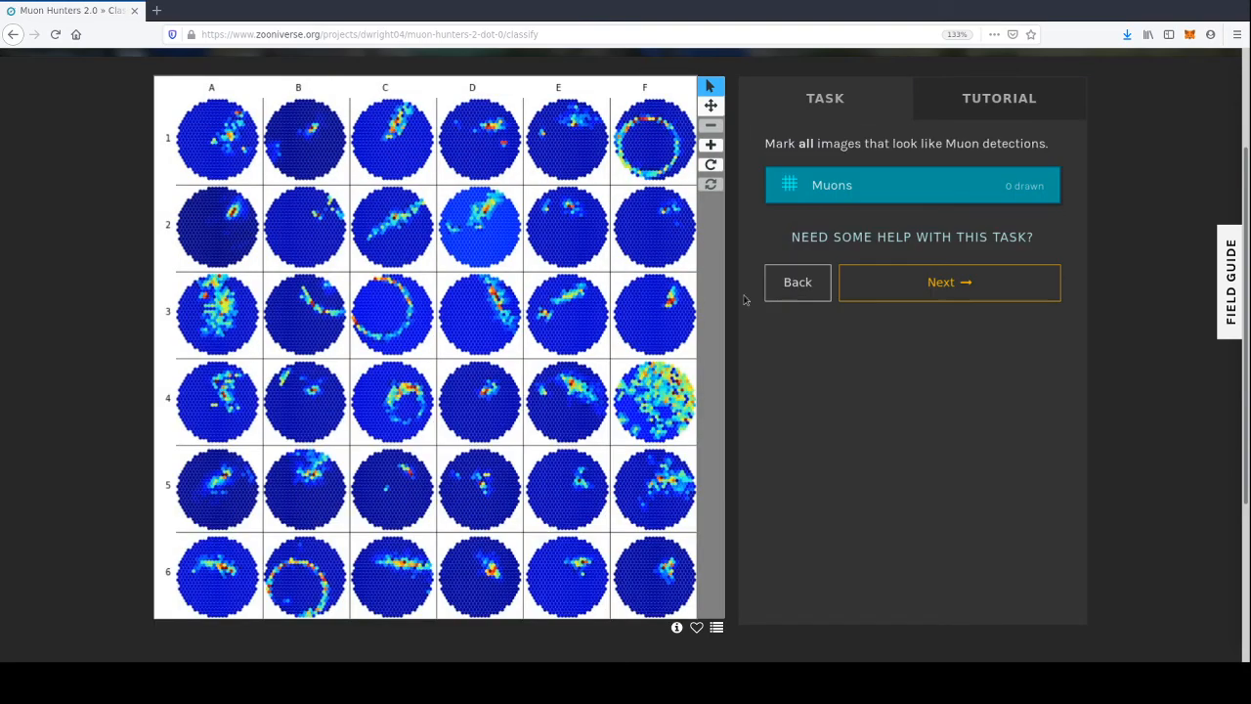
{"action": "left_click", "coordinate": [635, 122]}
{"action": "left_click", "coordinate": [367, 325]}
{"action": "left_click", "coordinate": [313, 308]}
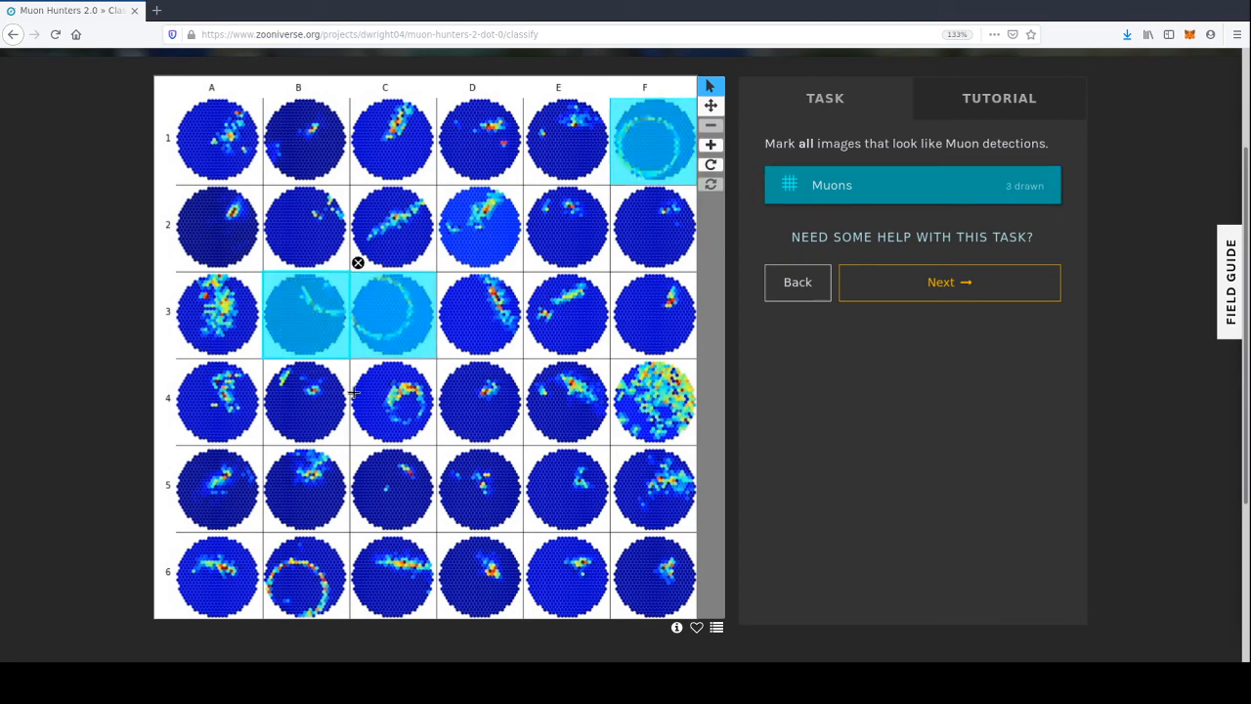
{"action": "left_click", "coordinate": [310, 584]}
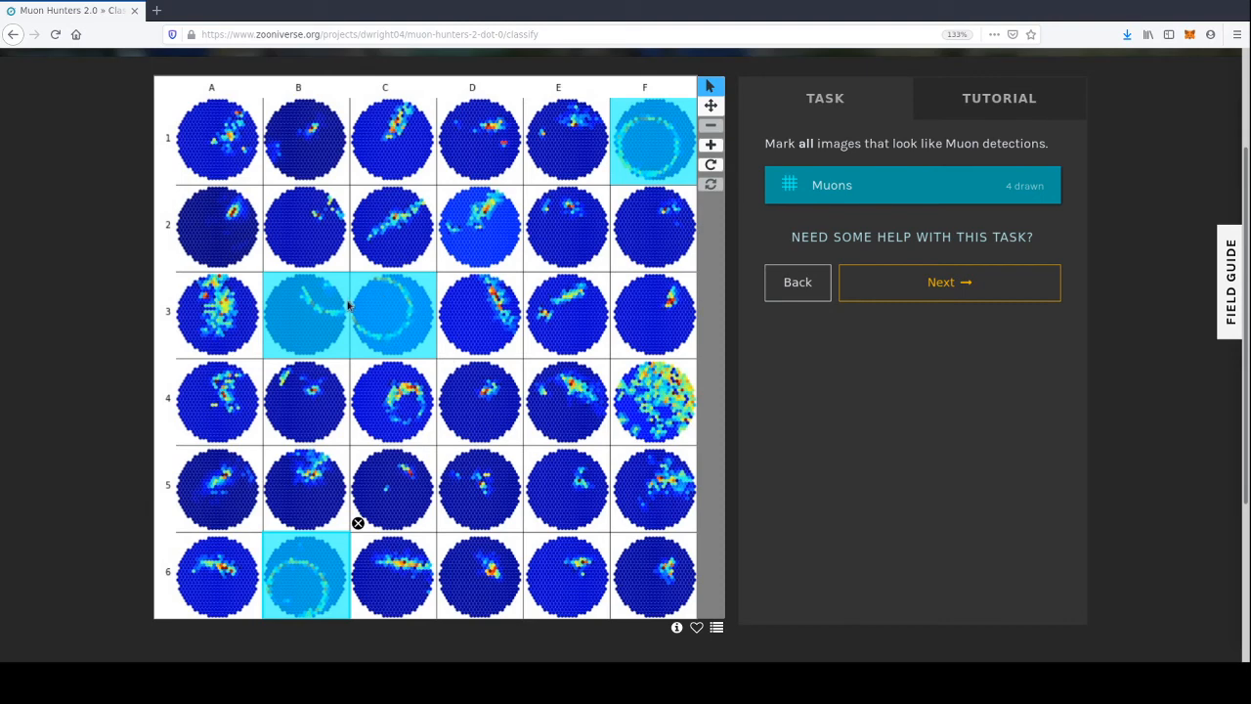
{"action": "left_click", "coordinate": [946, 292]}
{"action": "left_click", "coordinate": [948, 195]}
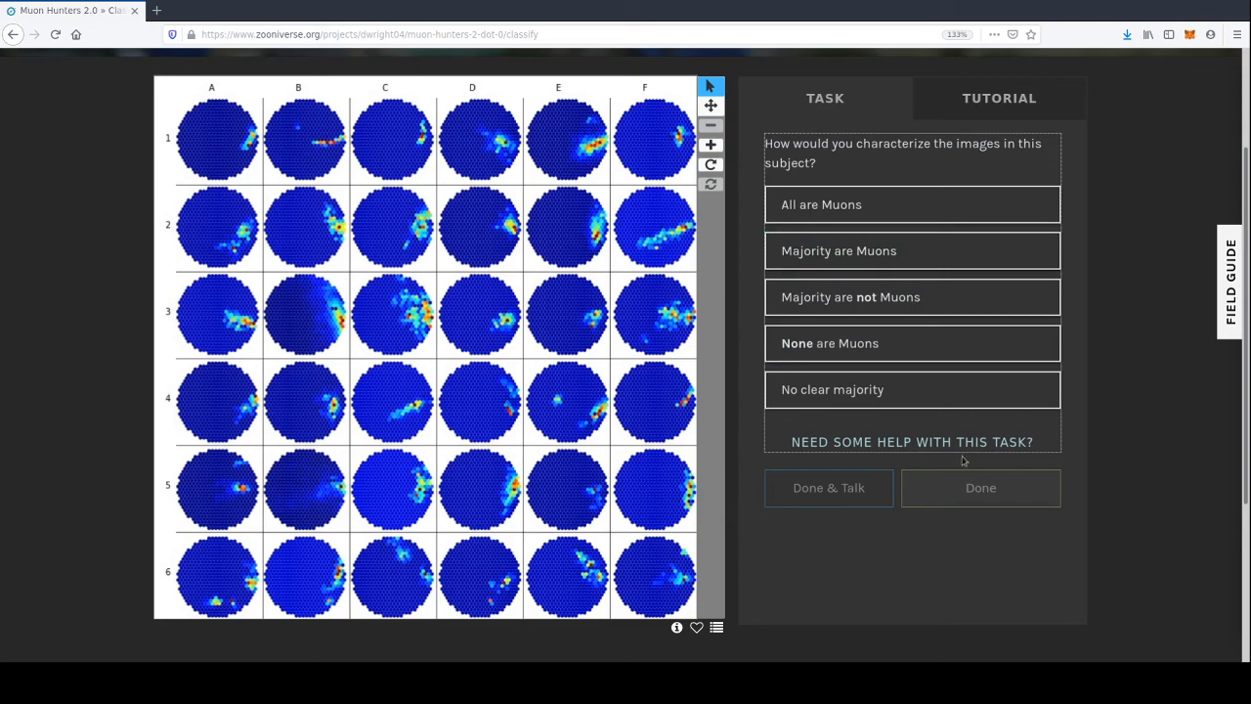
- Characterize the subject with only edge blobs and streaks as "None are Muons" and submit the classification
{"action": "left_click", "coordinate": [919, 343]}
{"action": "left_click", "coordinate": [932, 489]}
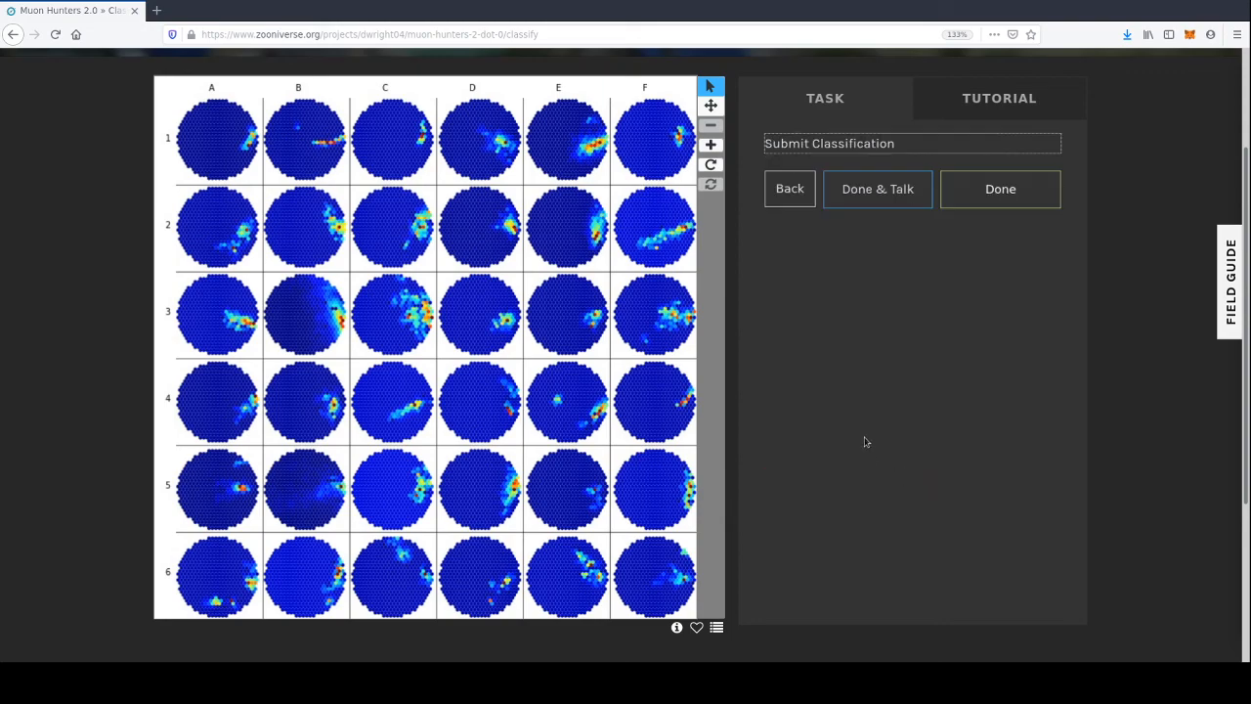
{"action": "left_click", "coordinate": [999, 188]}
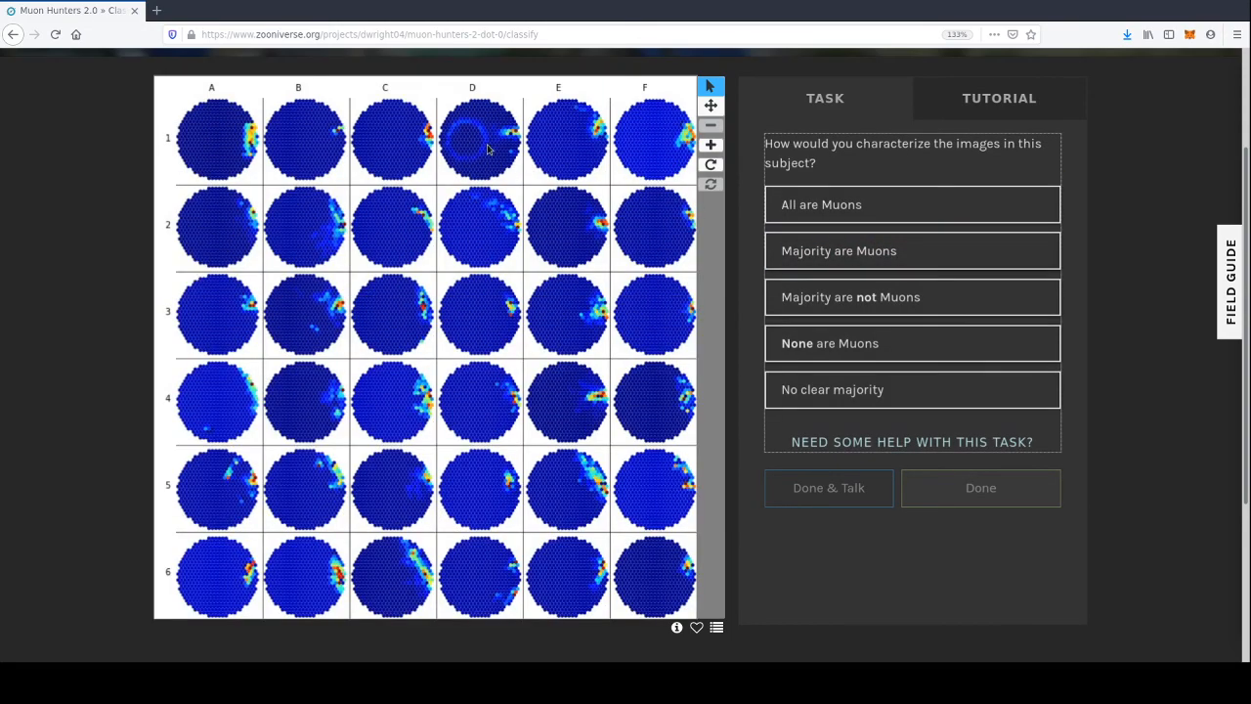
- Characterize the subject as "Majority are not Muons", mark the faint ring in image D1 as a muon, and submit the classification
{"action": "left_click", "coordinate": [825, 298]}
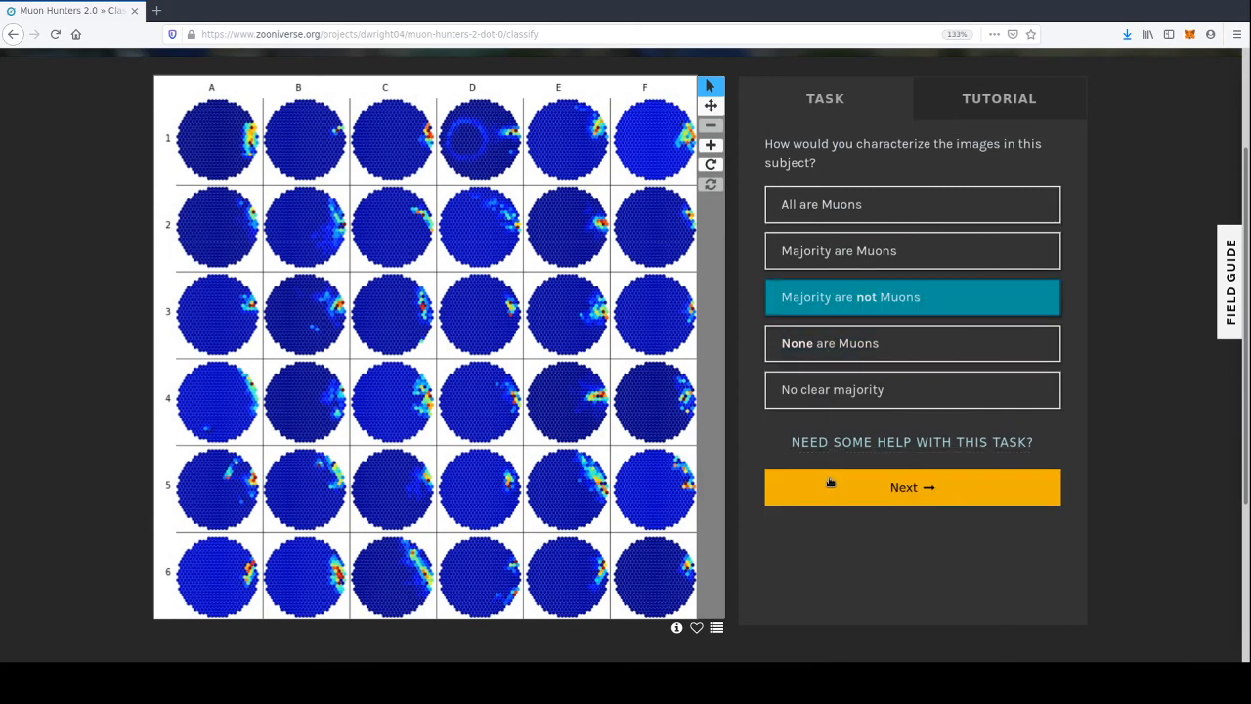
{"action": "left_click", "coordinate": [912, 487]}
{"action": "left_click", "coordinate": [469, 147]}
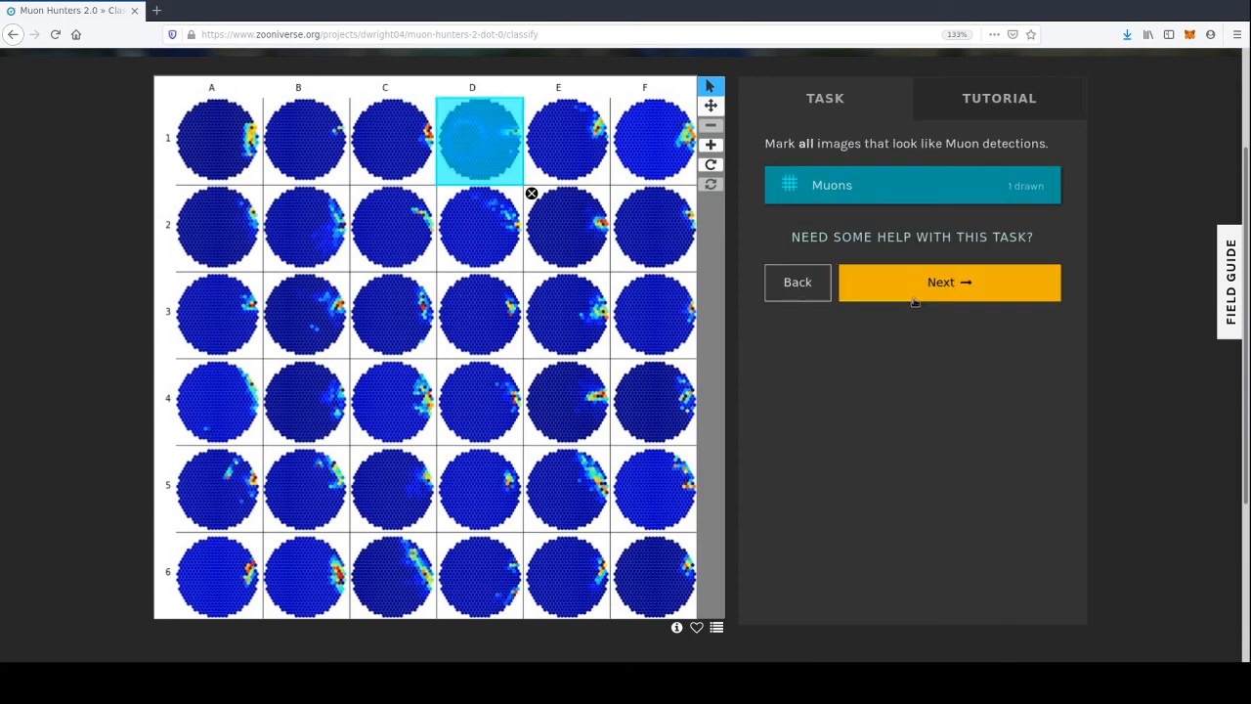
{"action": "left_click", "coordinate": [946, 291]}
{"action": "left_click", "coordinate": [967, 200]}
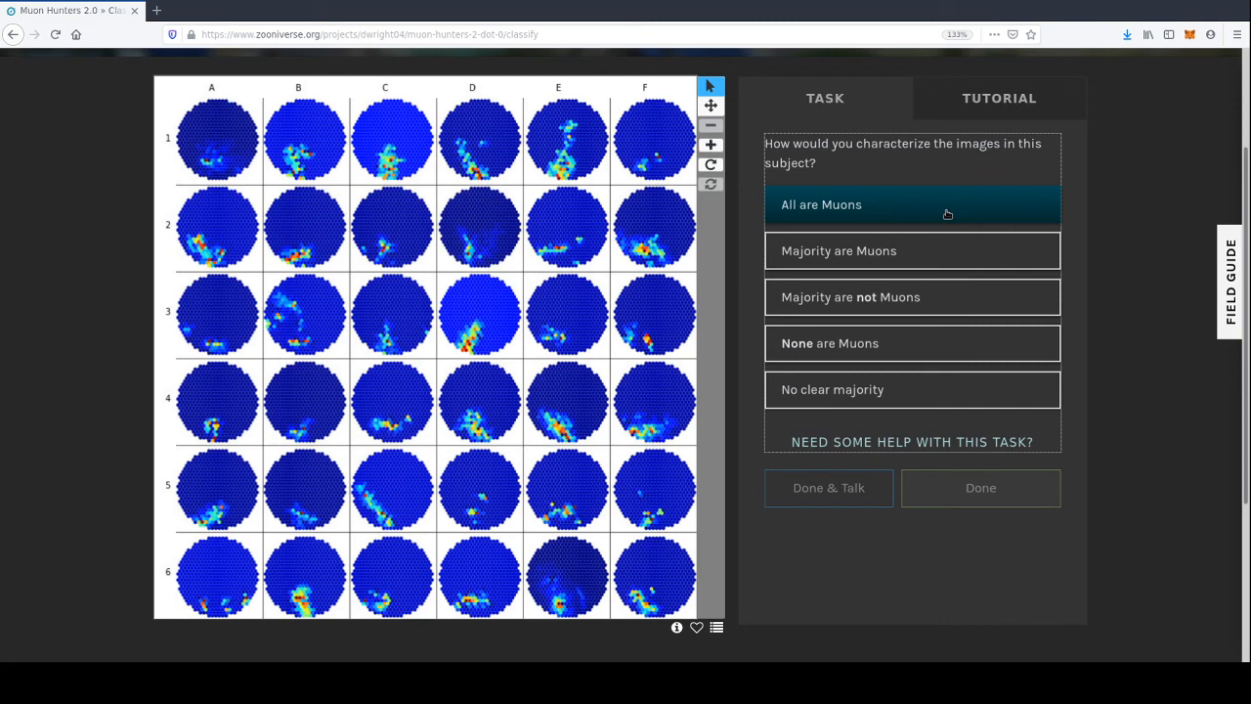
- Characterize each of the two successive subjects without muon rings as "None are Muons" and submit both classifications
{"action": "left_click", "coordinate": [914, 351]}
{"action": "left_click", "coordinate": [887, 483]}
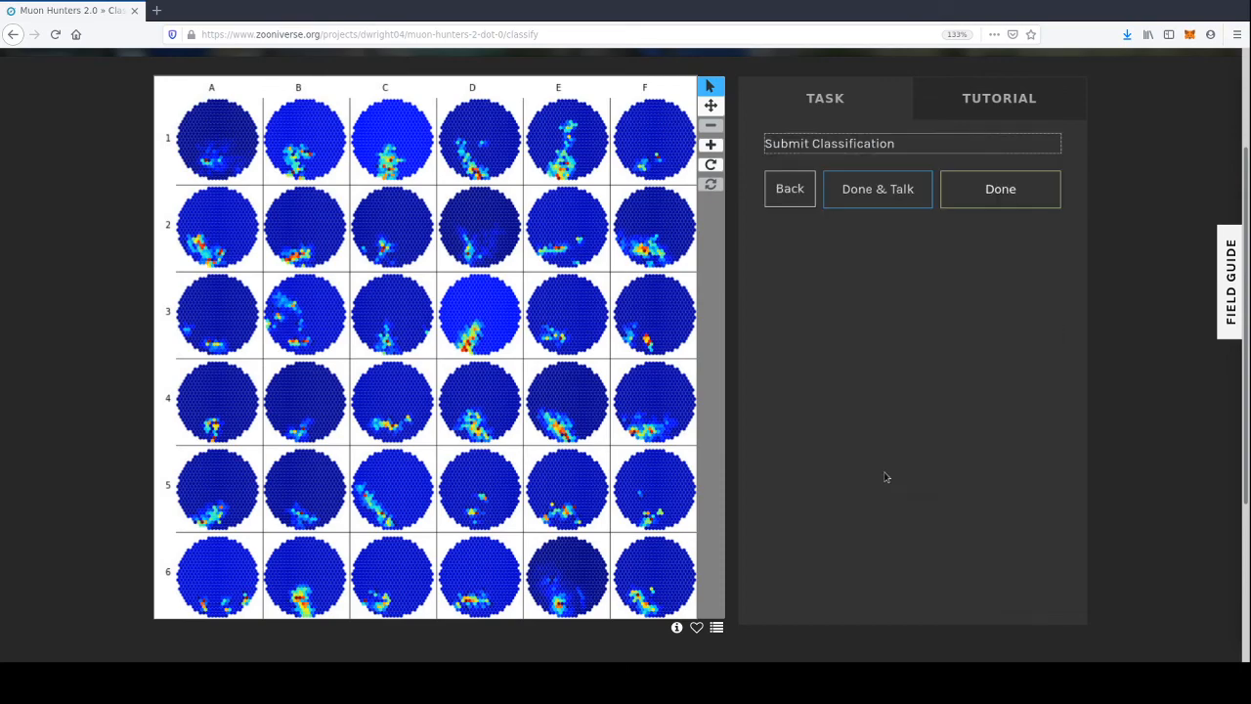
{"action": "left_click", "coordinate": [954, 203]}
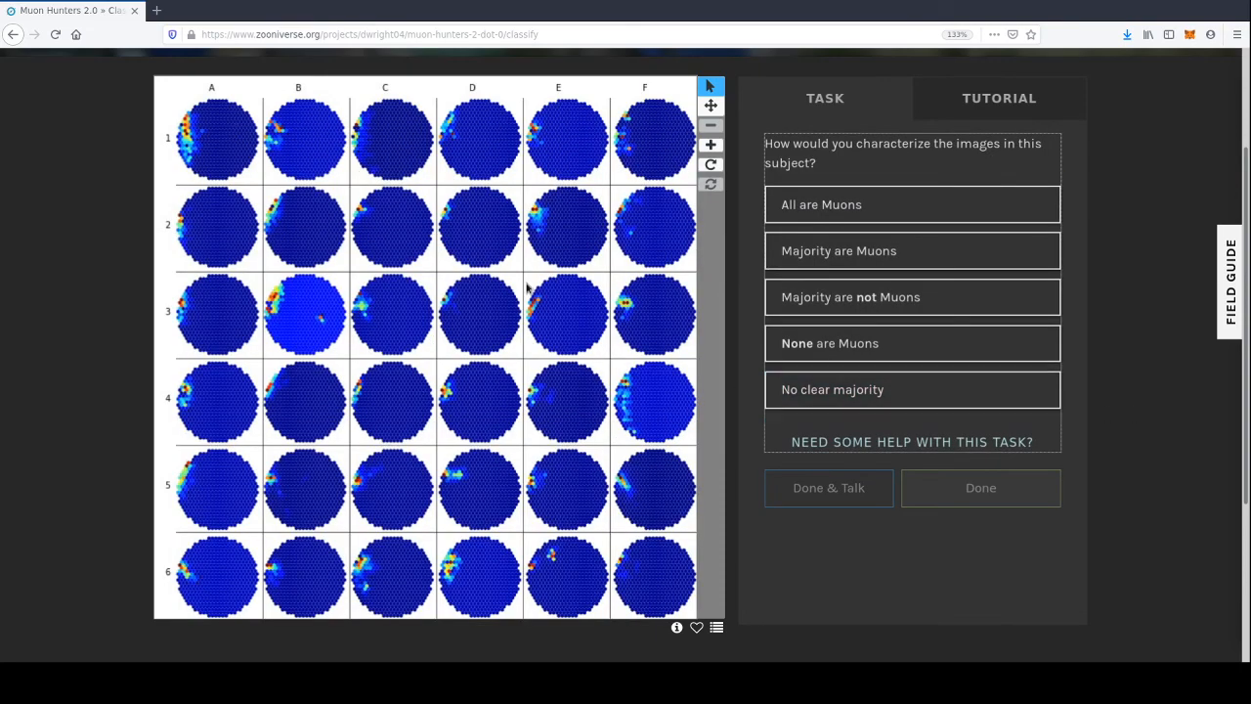
{"action": "left_click", "coordinate": [801, 350]}
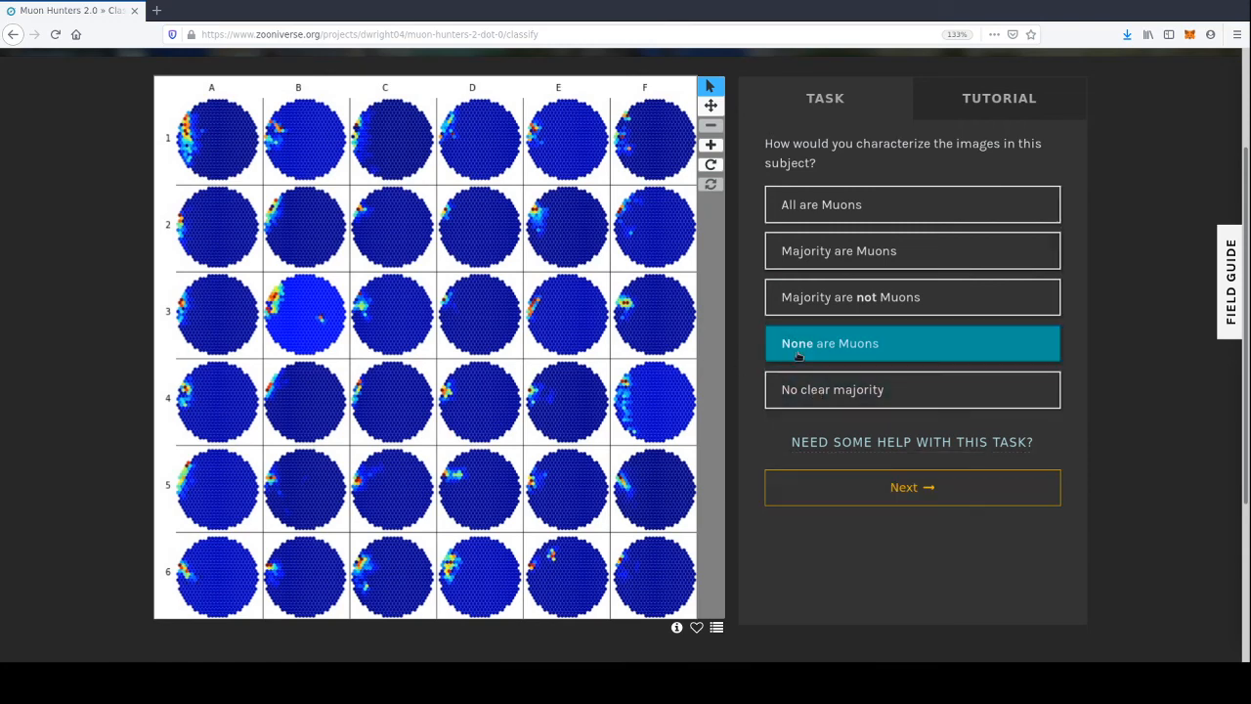
{"action": "left_click", "coordinate": [836, 474]}
{"action": "left_click", "coordinate": [997, 198]}
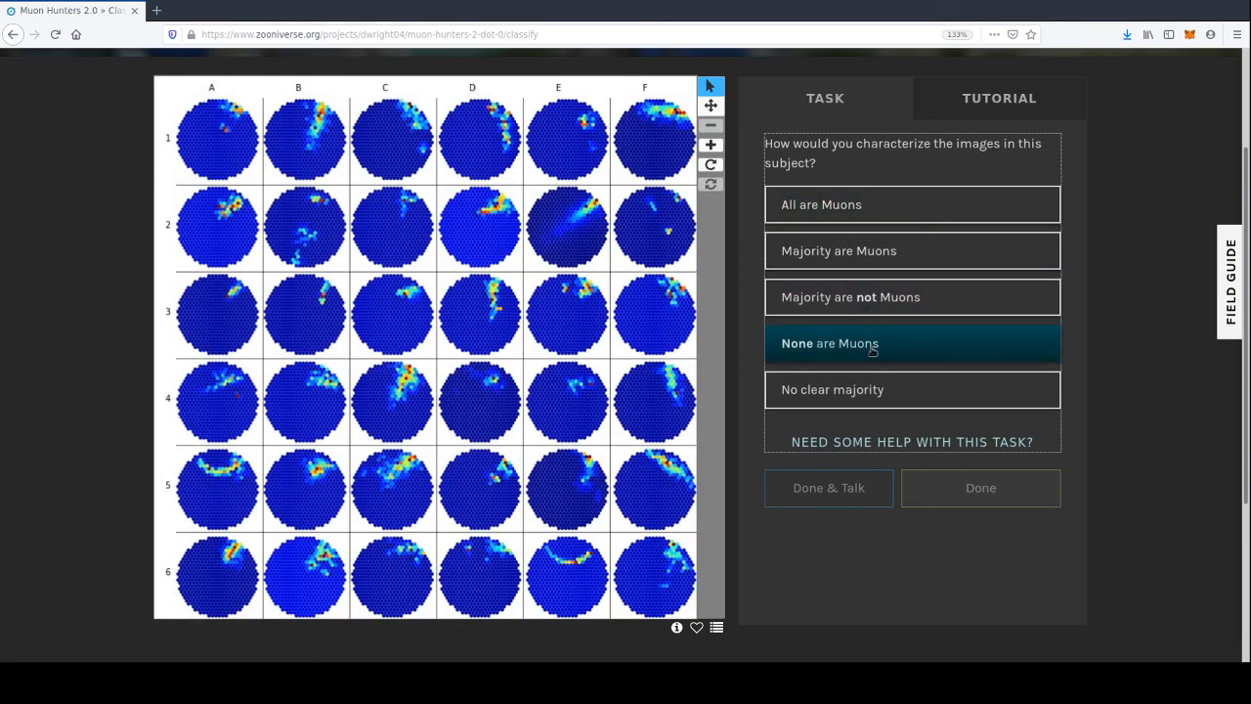
- Characterize the subject as "Majority are not Muons", mark the arcs in images E6 and A5 as muons, and submit the classification
{"action": "left_click", "coordinate": [865, 303]}
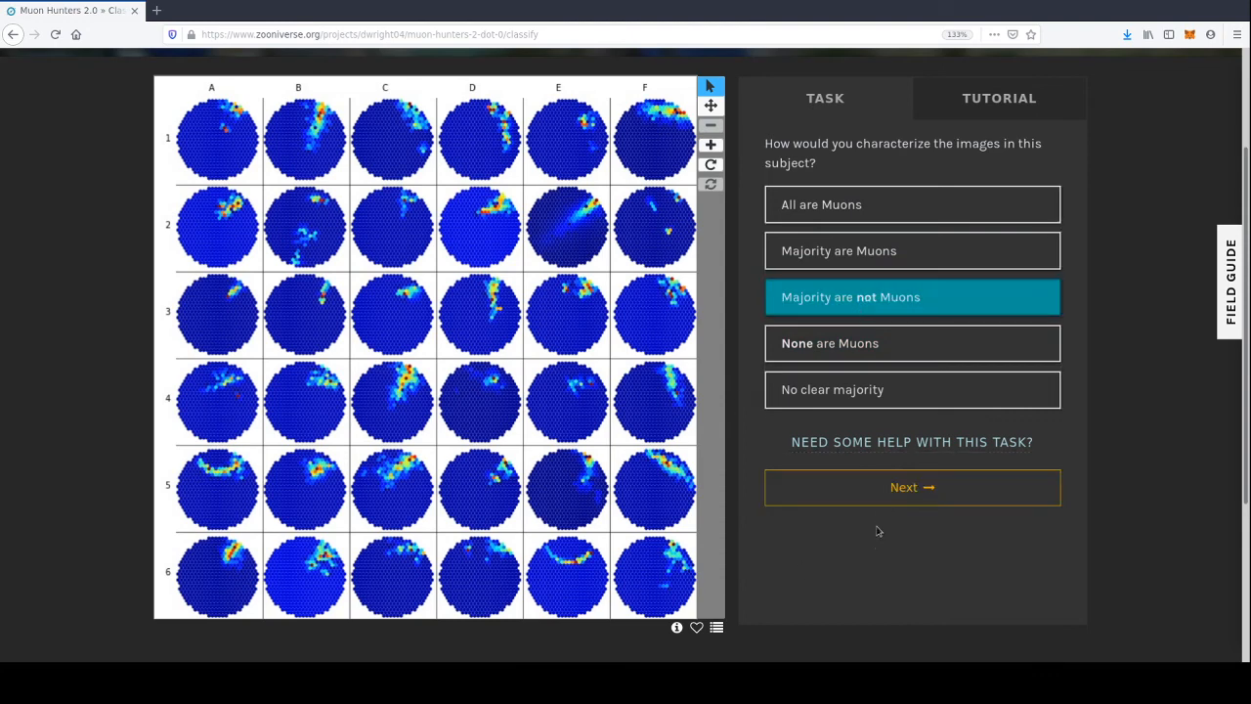
{"action": "left_click", "coordinate": [888, 488]}
{"action": "left_click", "coordinate": [571, 571]}
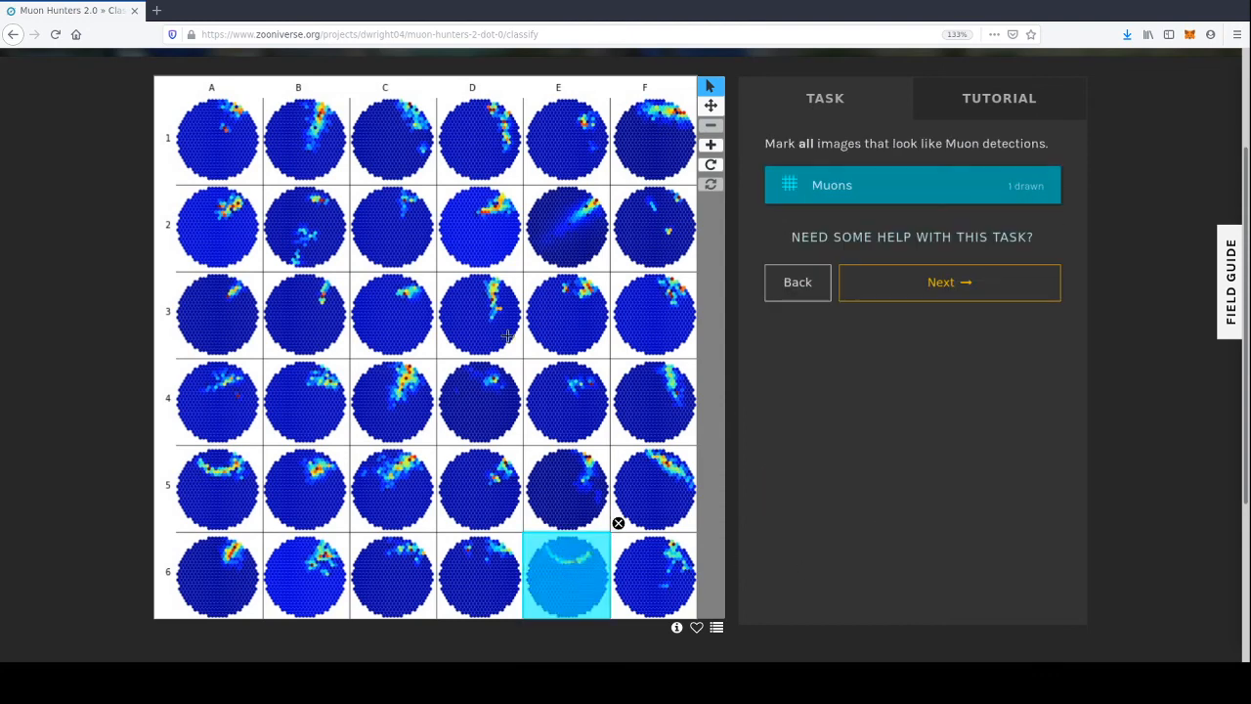
{"action": "left_click", "coordinate": [220, 496]}
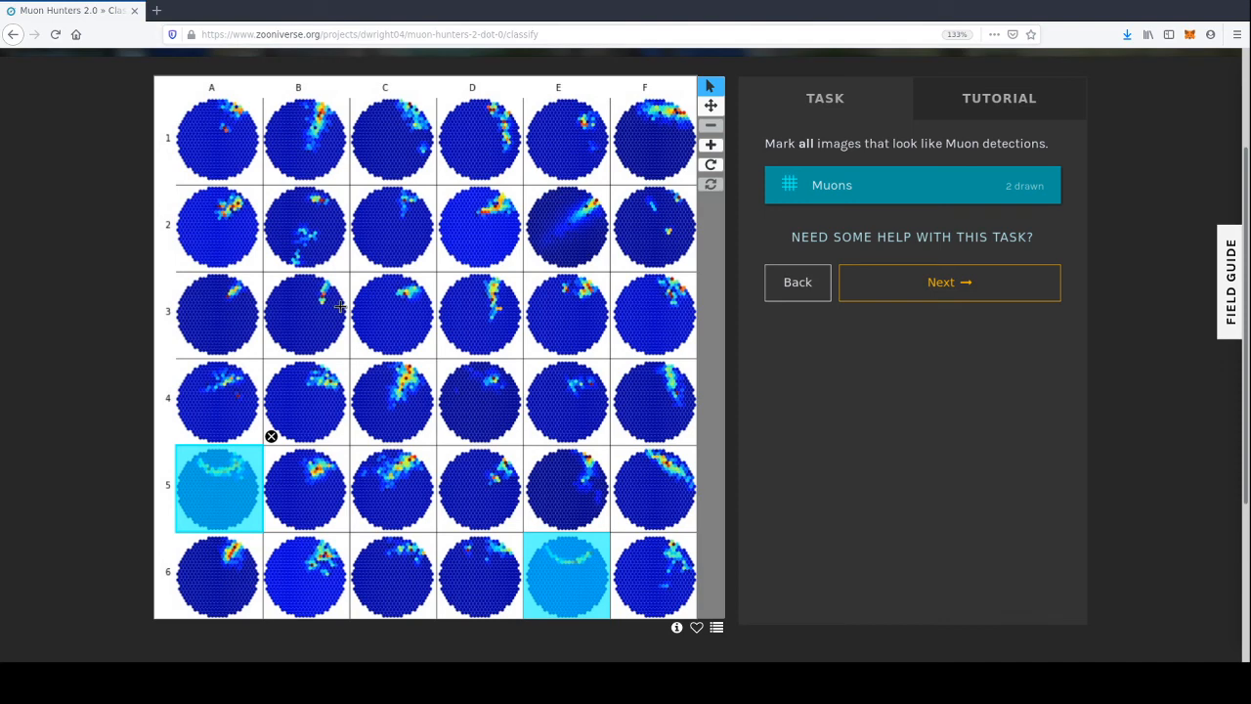
{"action": "left_click", "coordinate": [913, 292]}
{"action": "left_click", "coordinate": [996, 201]}
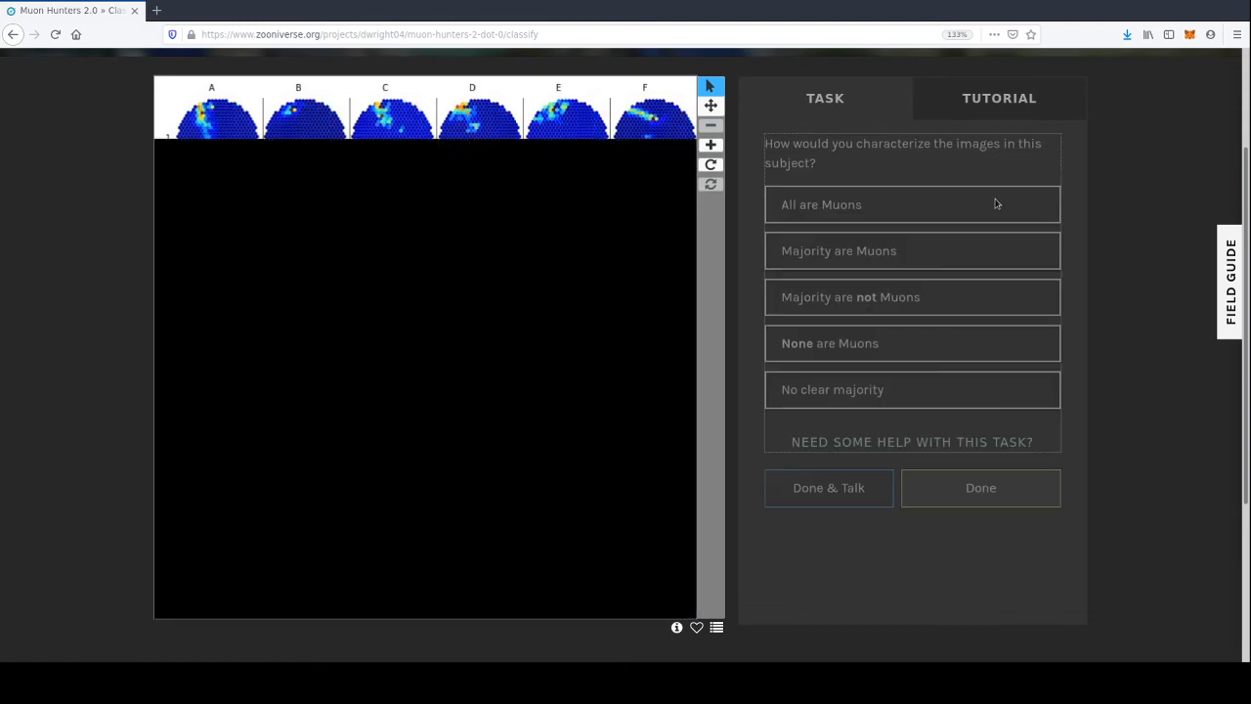
- Characterize the subject as "Majority are not Muons", mark the arc in image C4 as a muon, and submit the classification
{"action": "left_click", "coordinate": [918, 297]}
{"action": "left_click", "coordinate": [912, 492]}
{"action": "left_click", "coordinate": [413, 406]}
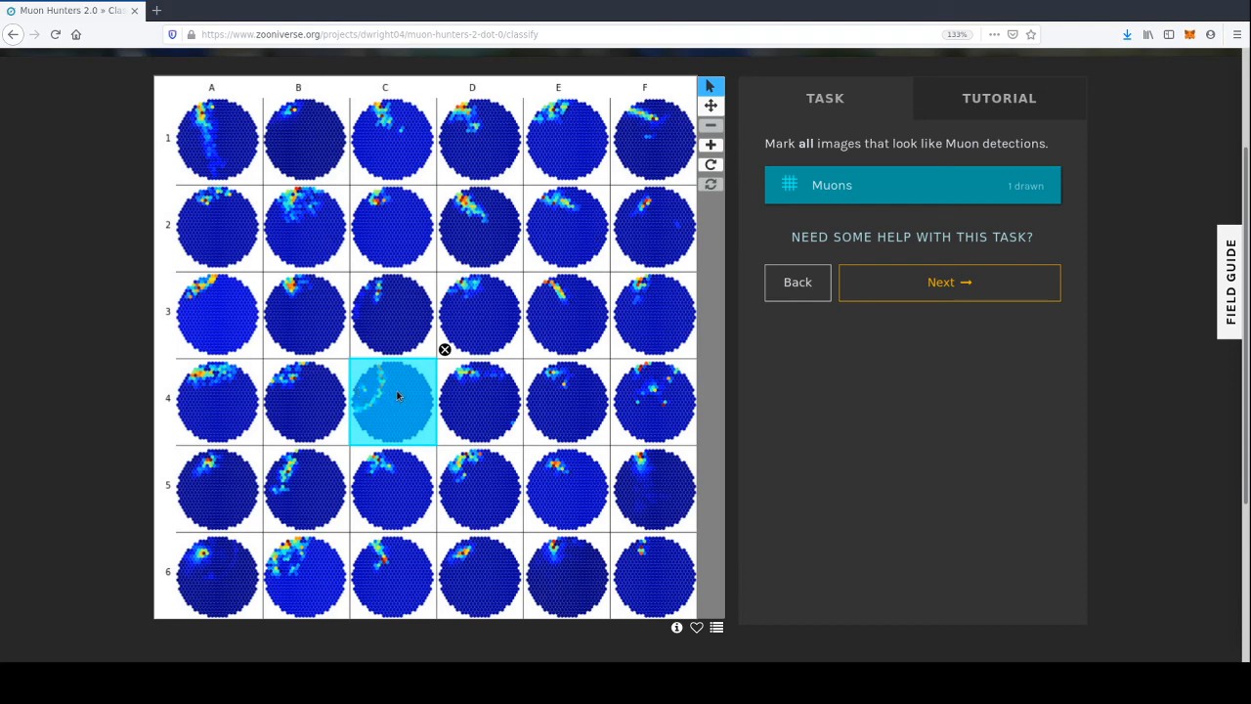
{"action": "left_click", "coordinate": [997, 295]}
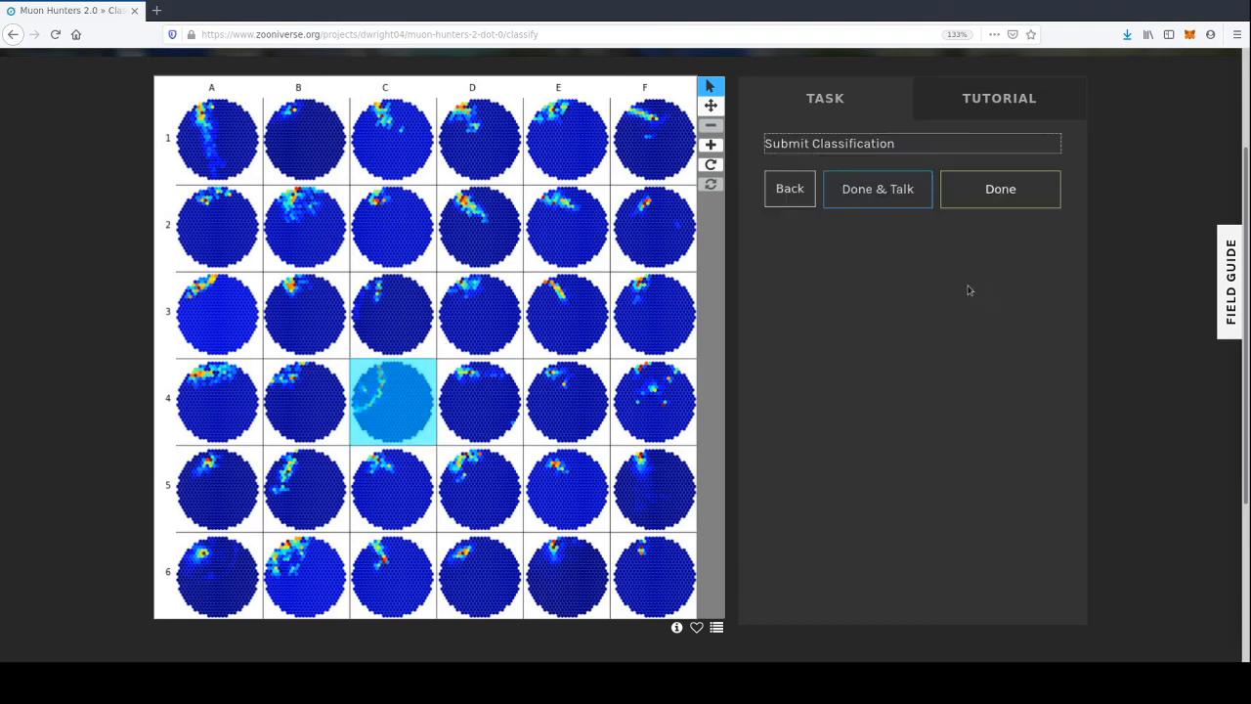
{"action": "left_click", "coordinate": [996, 187]}
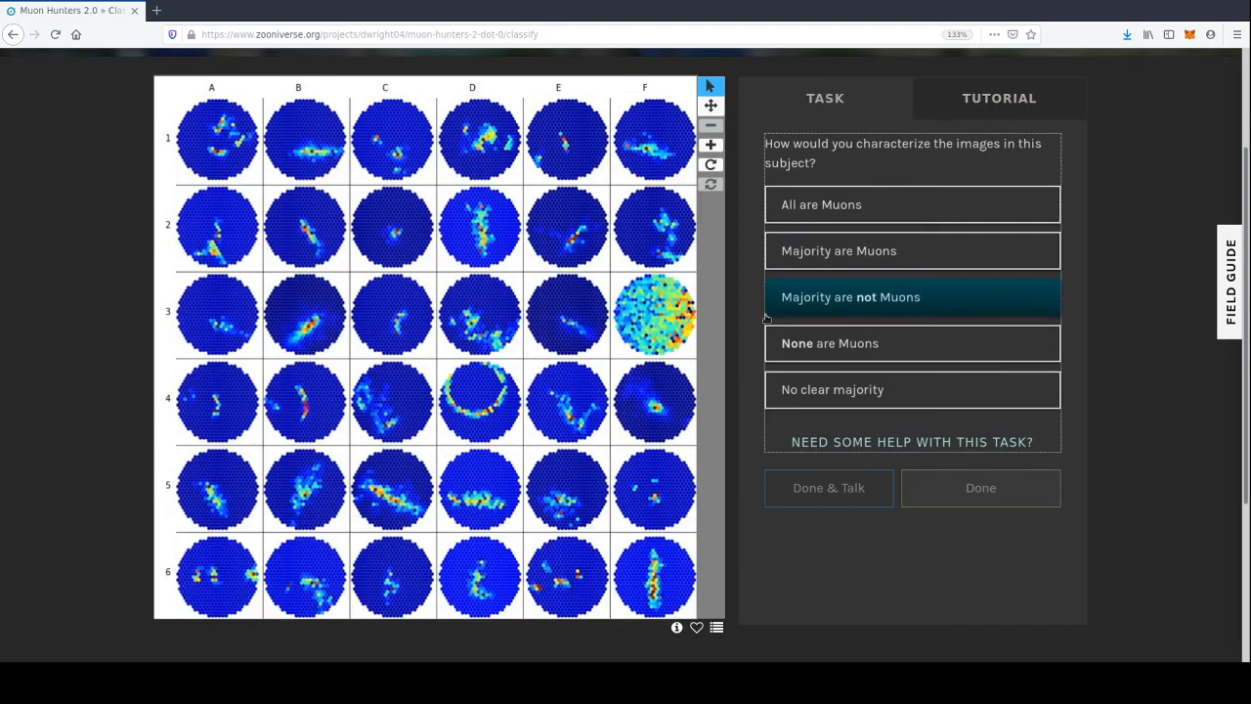
- Characterize the subject as "Majority are not Muons", mark the ring in image D4 as a muon, and submit the classification
{"action": "left_click", "coordinate": [835, 301]}
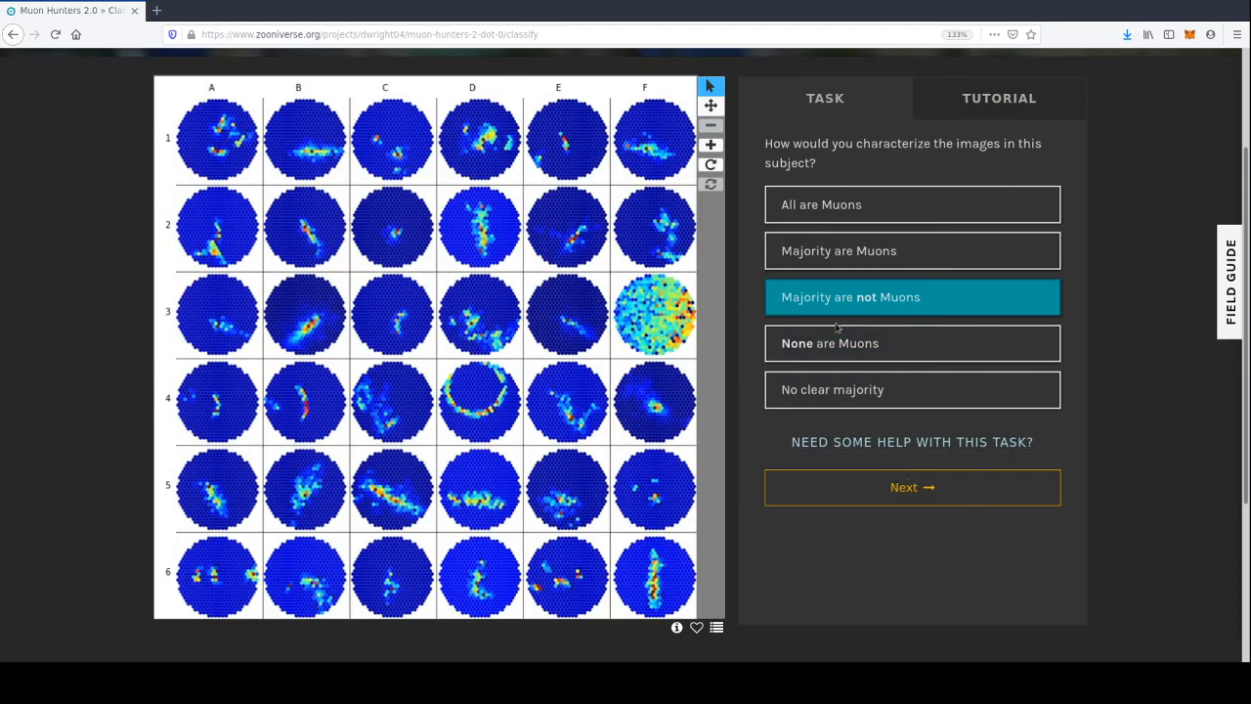
{"action": "left_click", "coordinate": [901, 484]}
{"action": "left_click", "coordinate": [508, 390]}
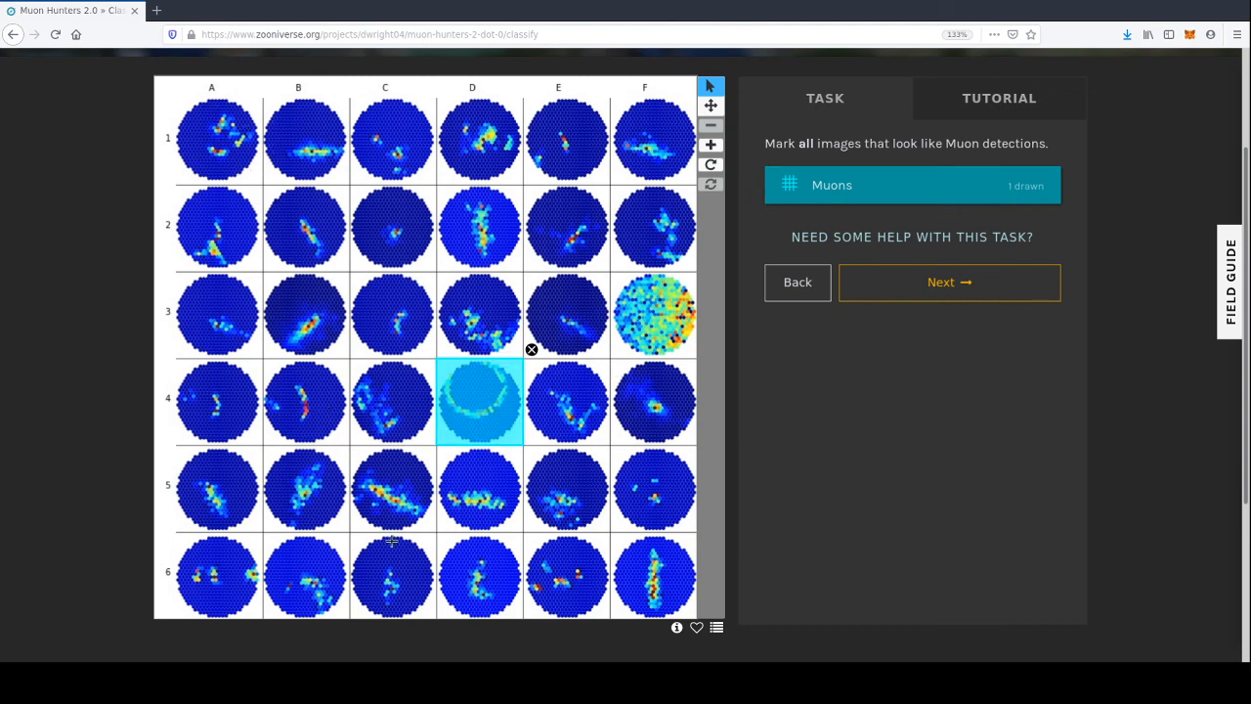
{"action": "left_click", "coordinate": [935, 289]}
{"action": "left_click", "coordinate": [987, 189]}
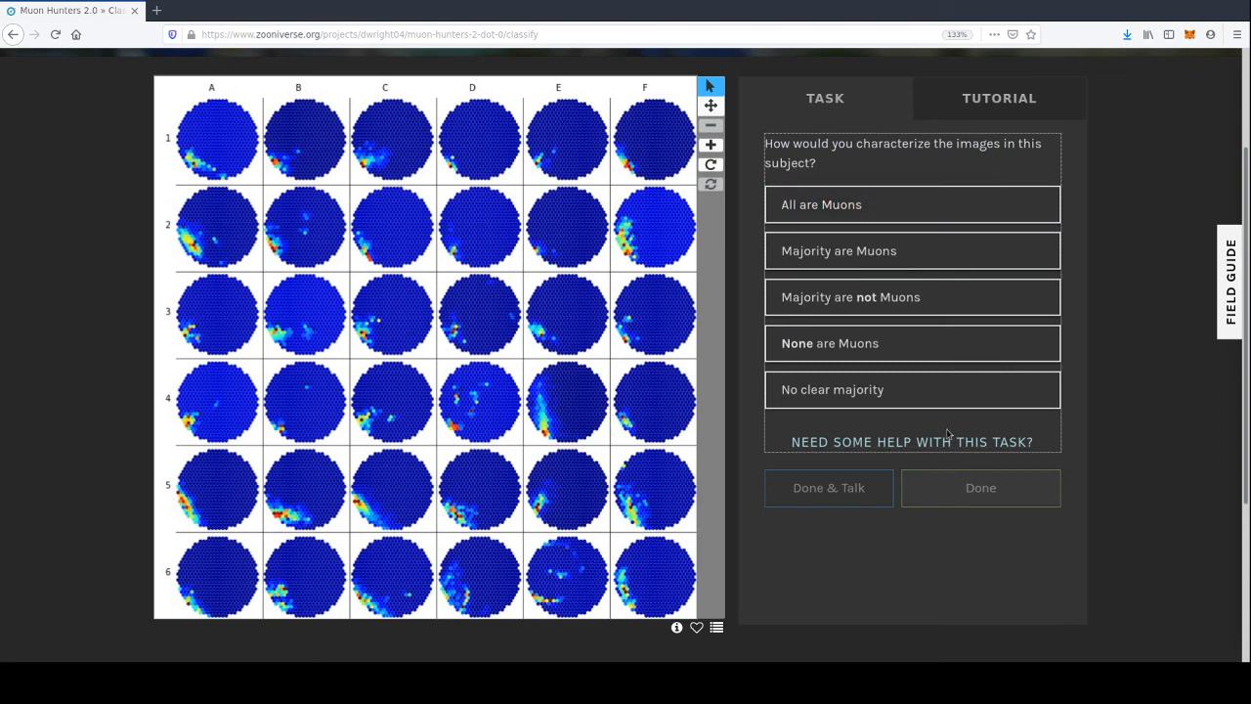
- Characterize the subject as "None are Muons" and submit the classification
{"action": "left_click", "coordinate": [899, 362]}
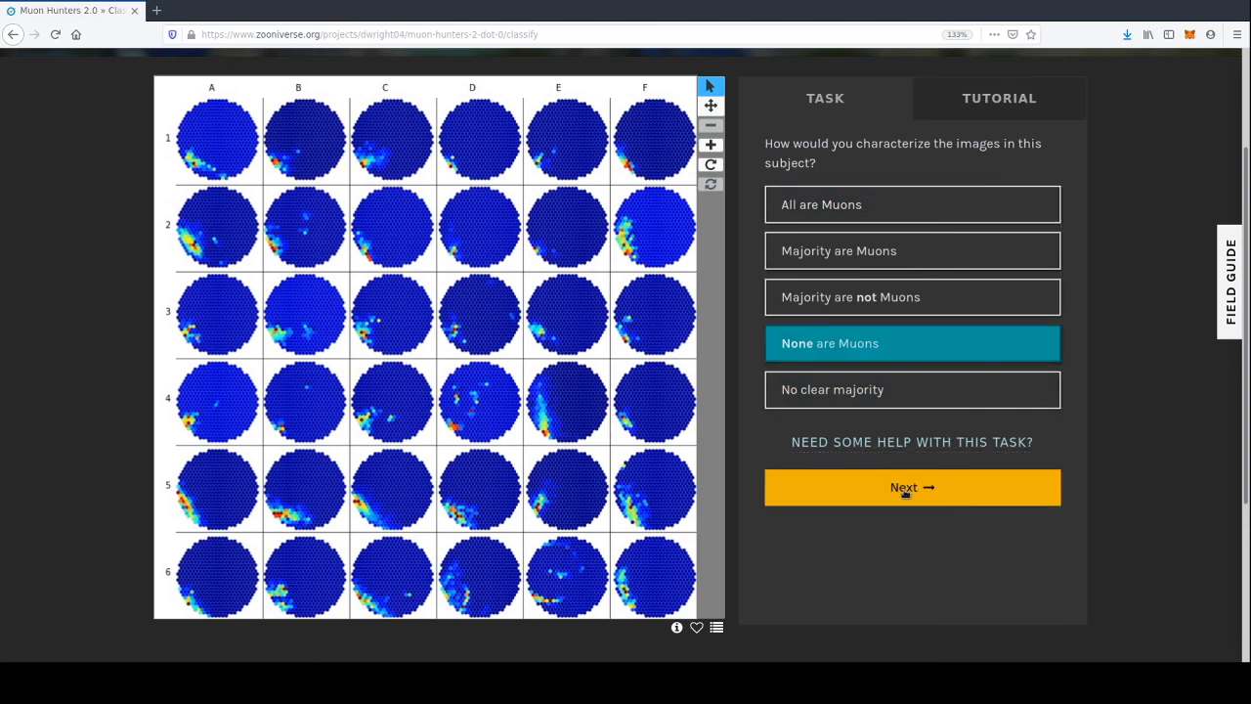
{"action": "left_click", "coordinate": [905, 490]}
{"action": "left_click", "coordinate": [993, 193]}
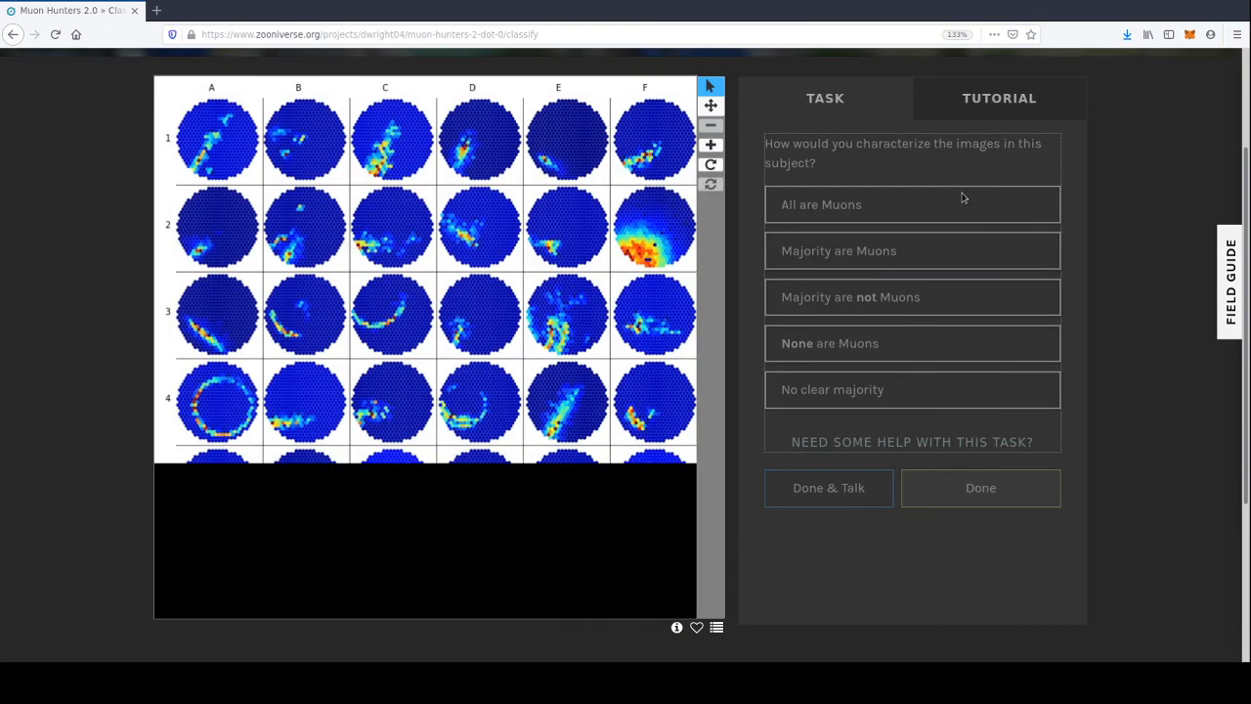
- Characterize the subject as "Majority are not Muons", mark images A4, C3 and D4 as muons, and submit the classification
{"action": "left_click", "coordinate": [875, 299]}
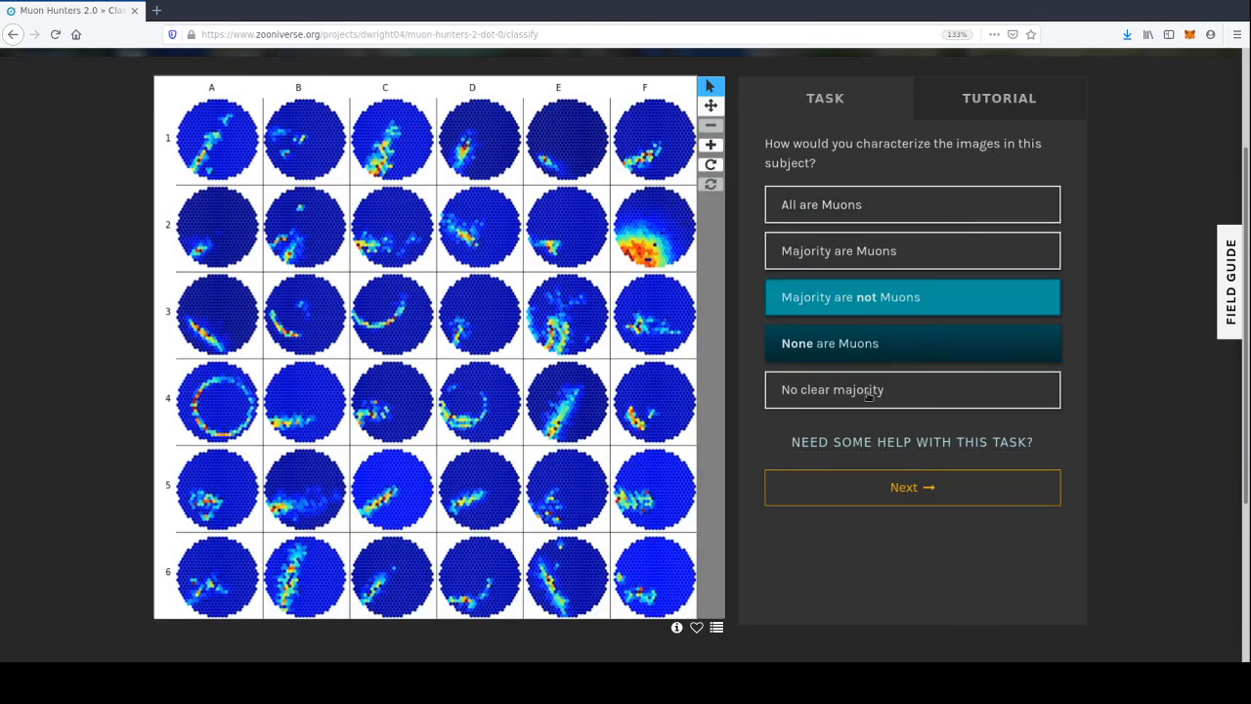
{"action": "left_click", "coordinate": [837, 501]}
{"action": "left_click", "coordinate": [230, 412]}
{"action": "left_click", "coordinate": [403, 295]}
{"action": "left_click", "coordinate": [503, 424]}
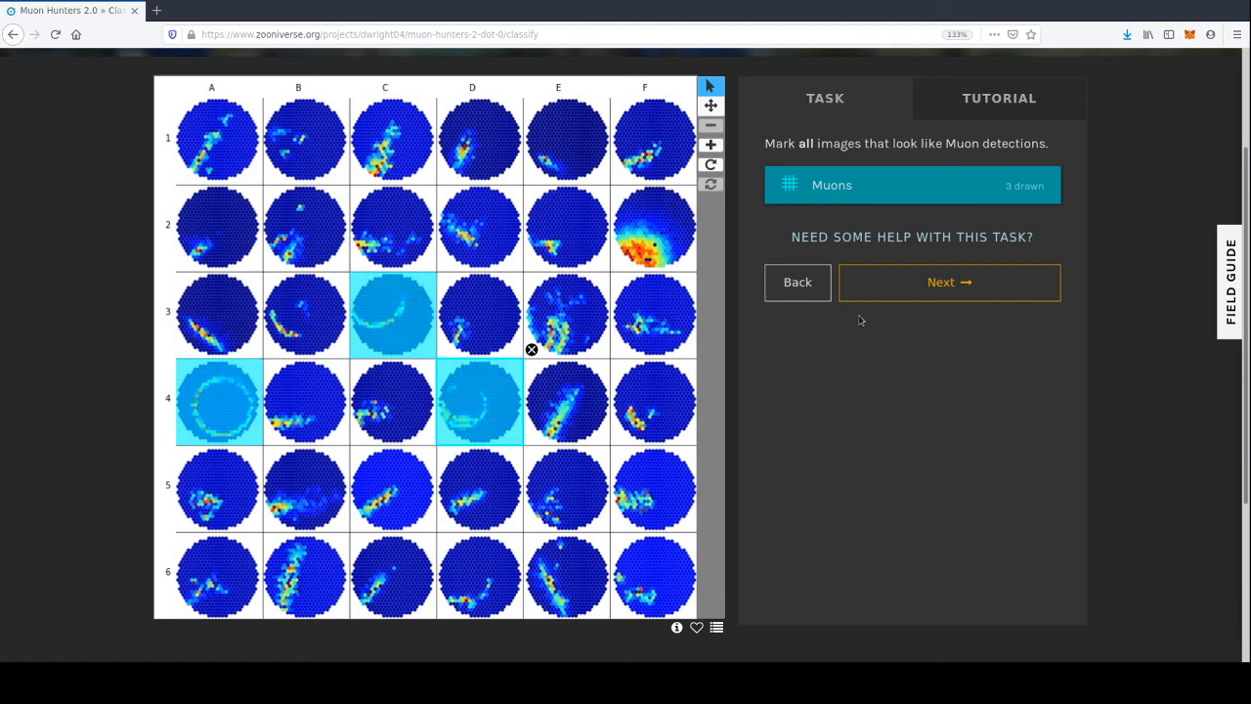
{"action": "left_click", "coordinate": [946, 292]}
{"action": "left_click", "coordinate": [969, 207]}
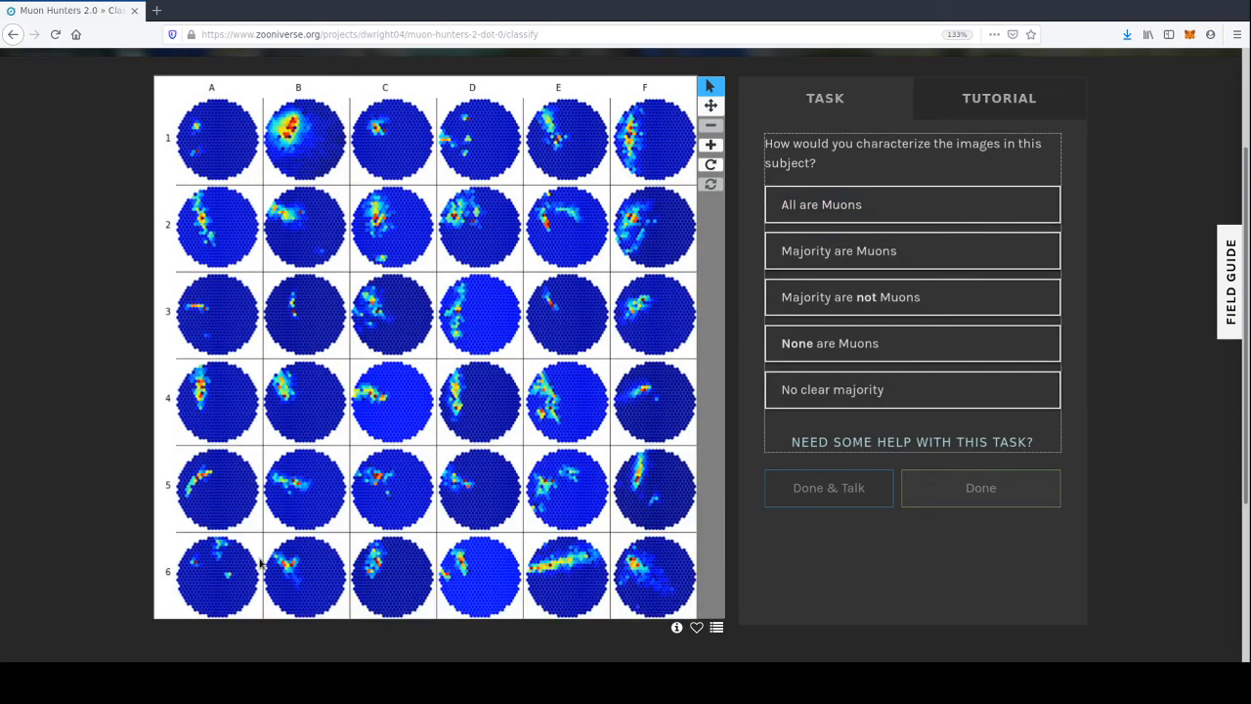
- Characterize each of the three successive subjects as "None are Muons" and submit their classifications
{"action": "left_click", "coordinate": [855, 352]}
{"action": "left_click", "coordinate": [909, 486]}
{"action": "left_click", "coordinate": [972, 191]}
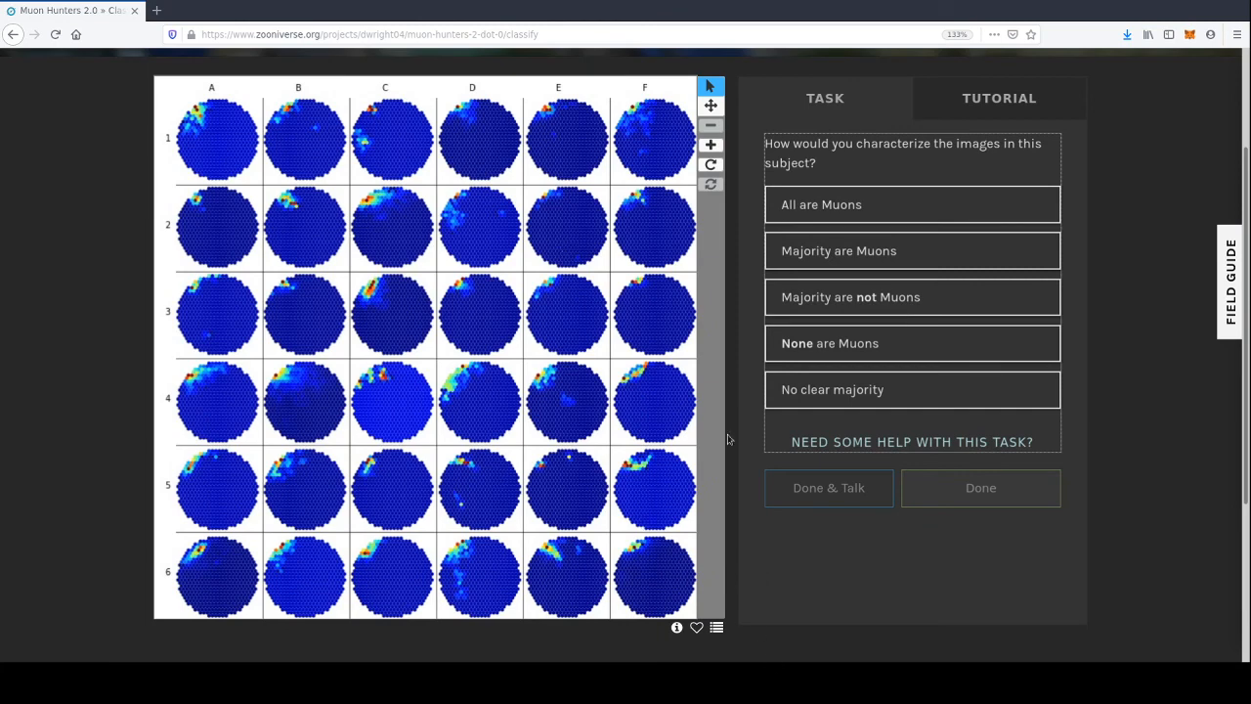
{"action": "left_click", "coordinate": [899, 350]}
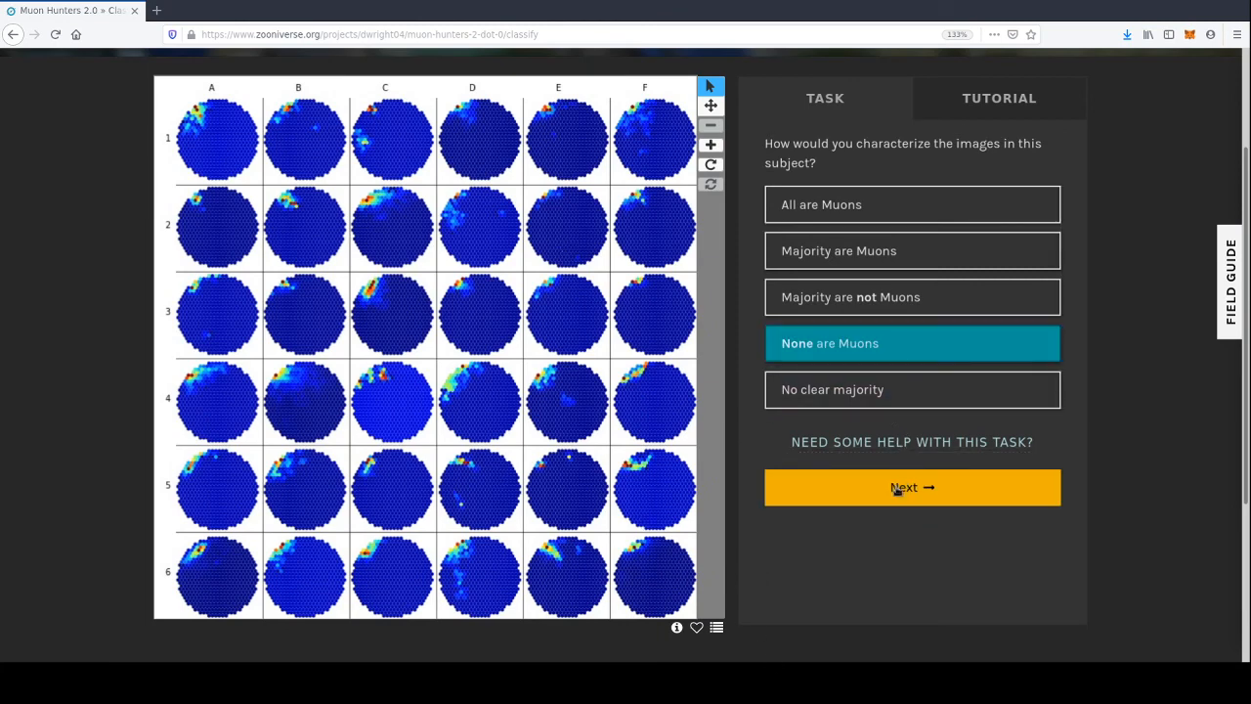
{"action": "left_click", "coordinate": [890, 487]}
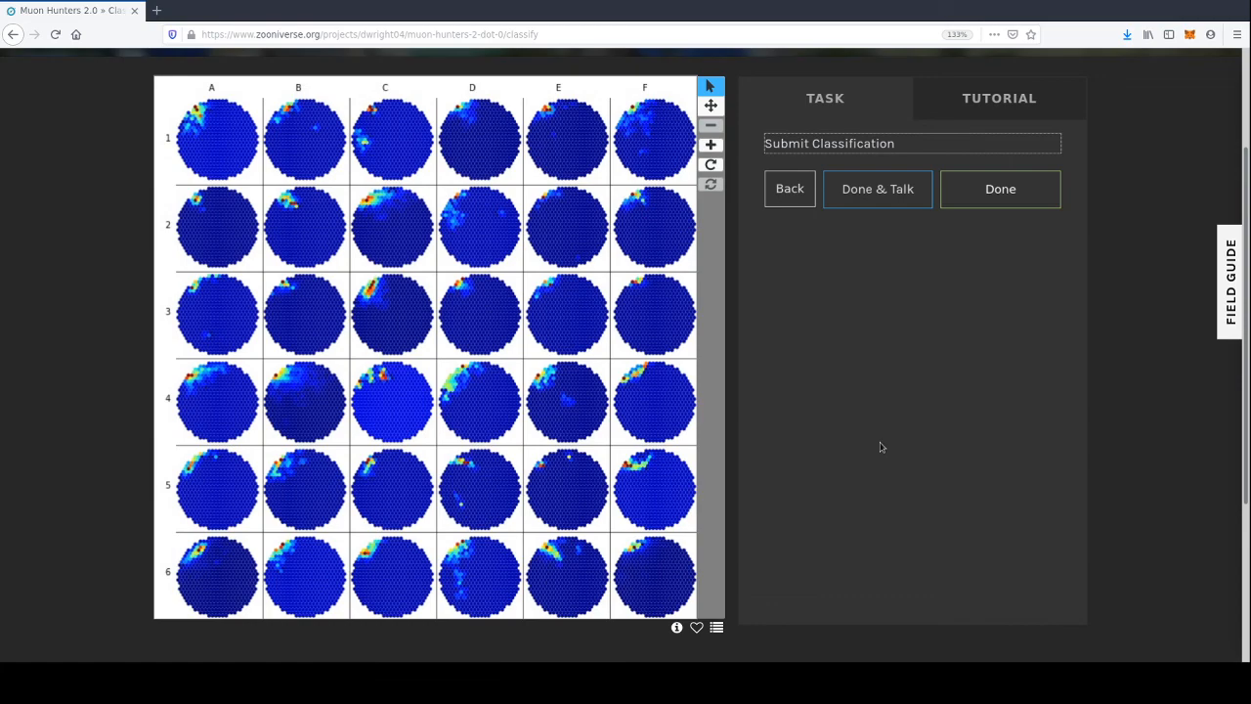
{"action": "left_click", "coordinate": [962, 200]}
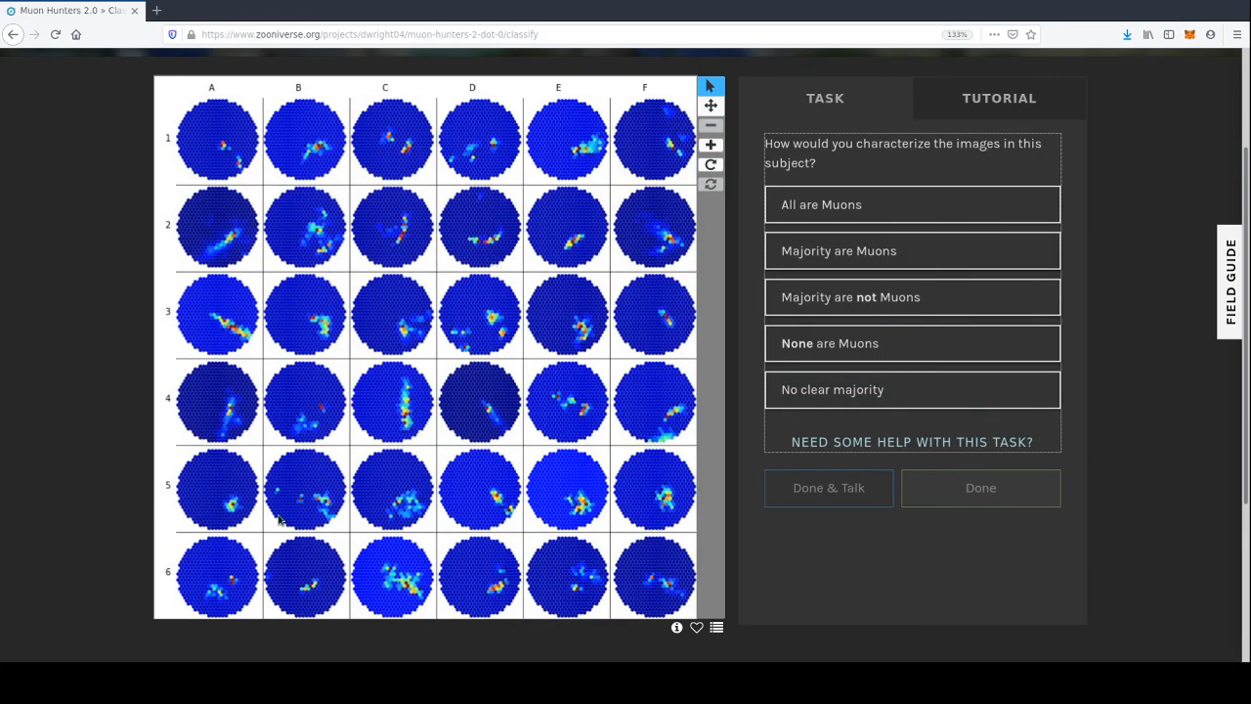
{"action": "left_click", "coordinate": [871, 362]}
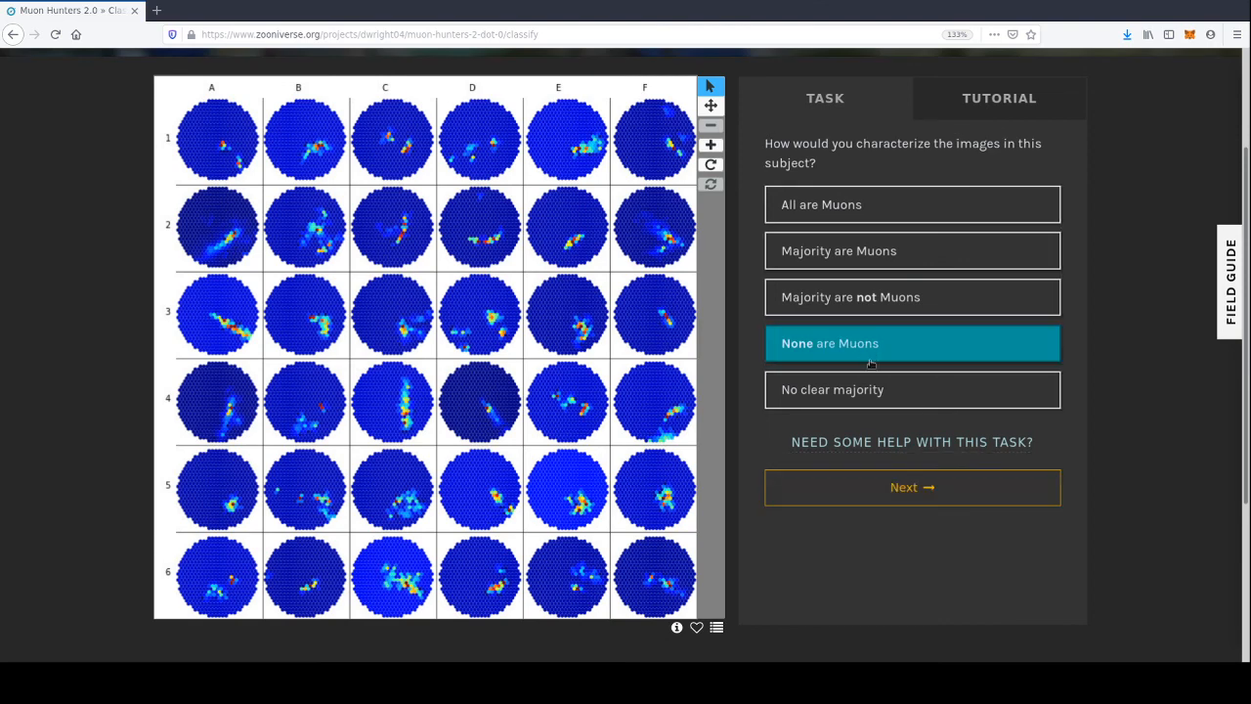
{"action": "left_click", "coordinate": [871, 496]}
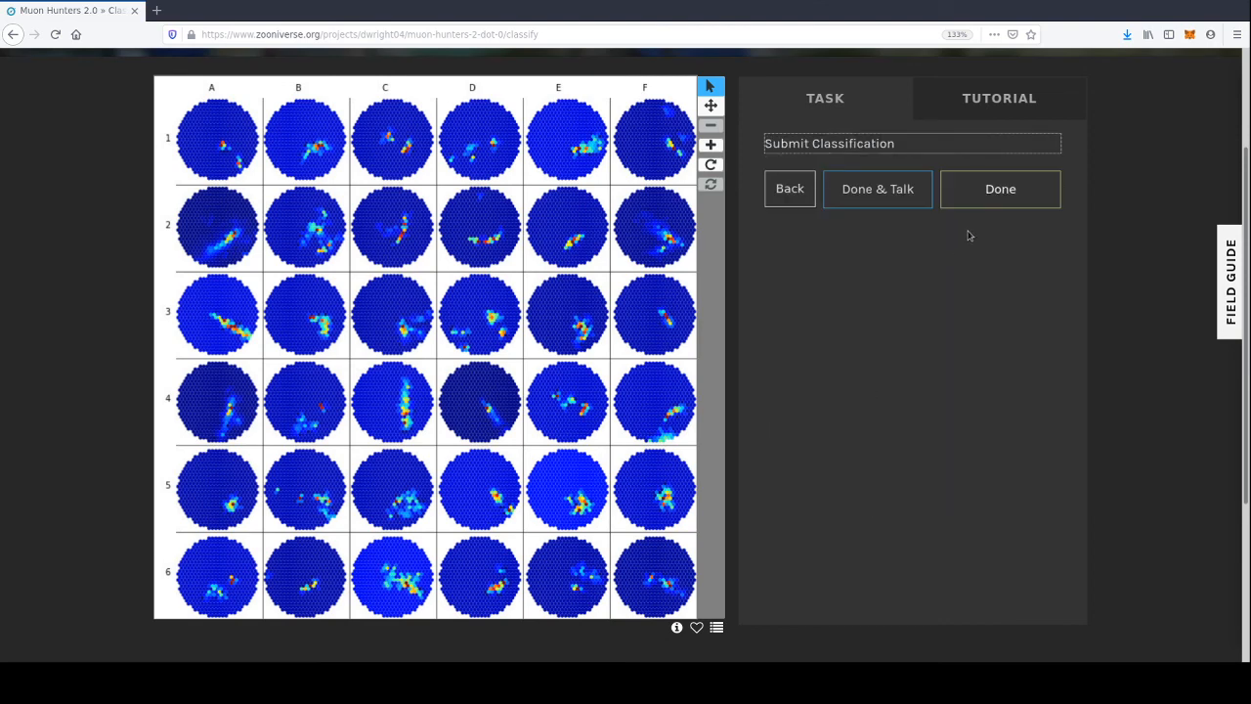
{"action": "left_click", "coordinate": [972, 196]}
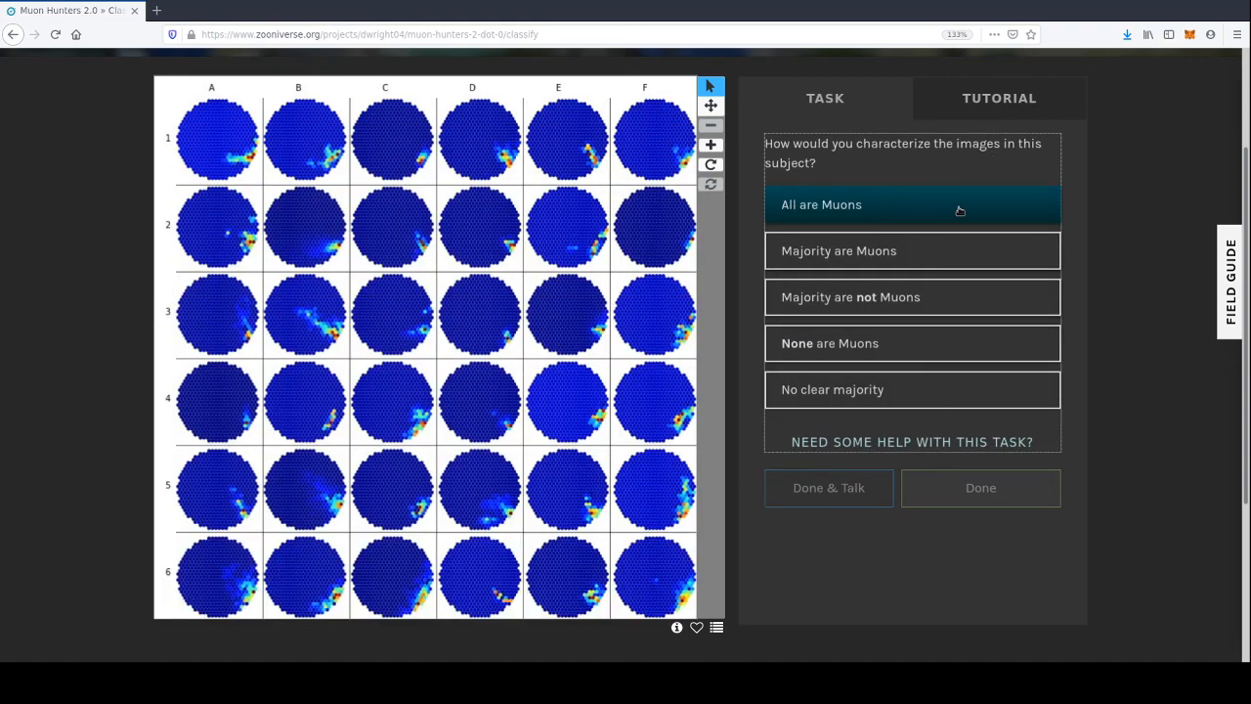
- Characterize each of the two successive subjects as "None are Muons" and submit their classifications
{"action": "left_click", "coordinate": [892, 349]}
{"action": "left_click", "coordinate": [820, 498]}
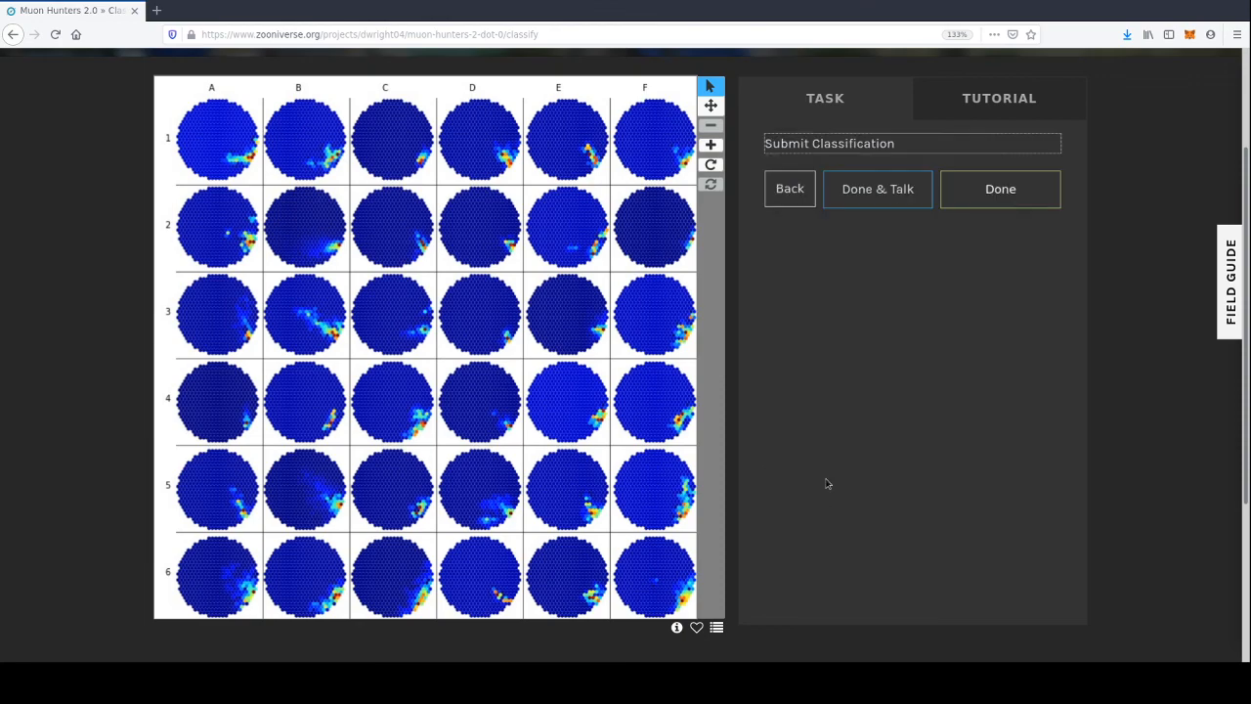
{"action": "left_click", "coordinate": [1033, 191]}
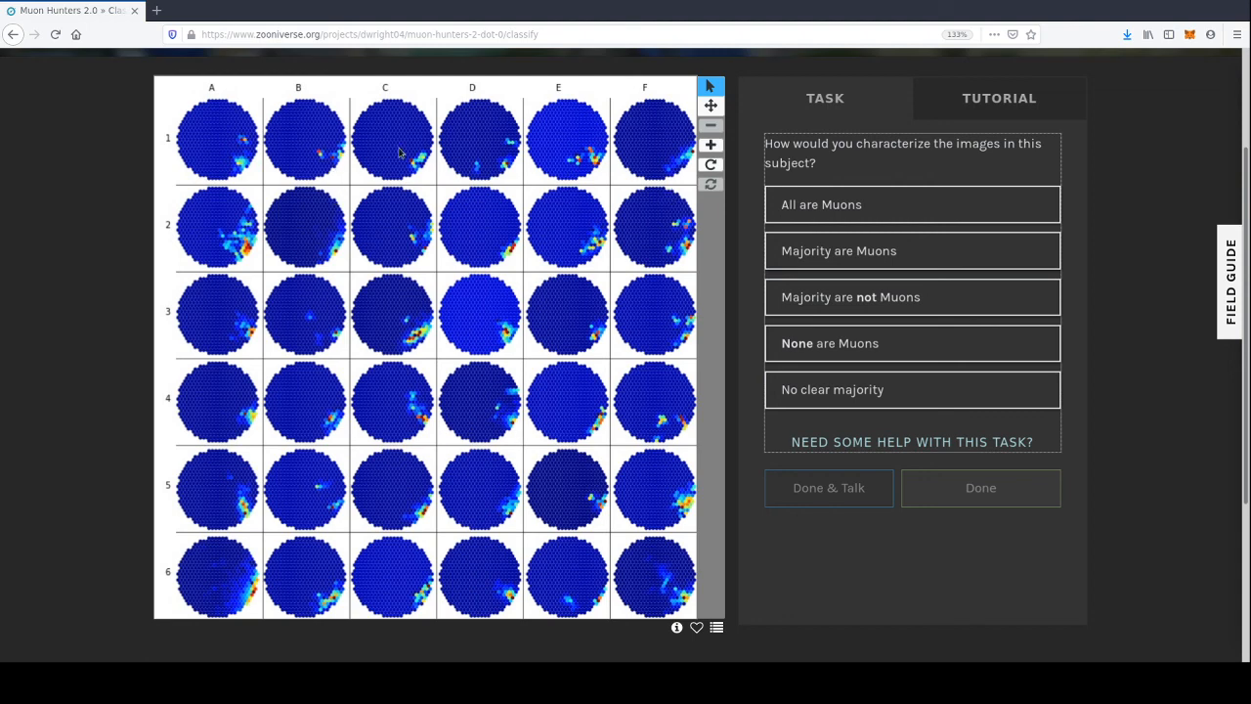
{"action": "left_click", "coordinate": [888, 352]}
{"action": "left_click", "coordinate": [907, 481]}
{"action": "left_click", "coordinate": [983, 200]}
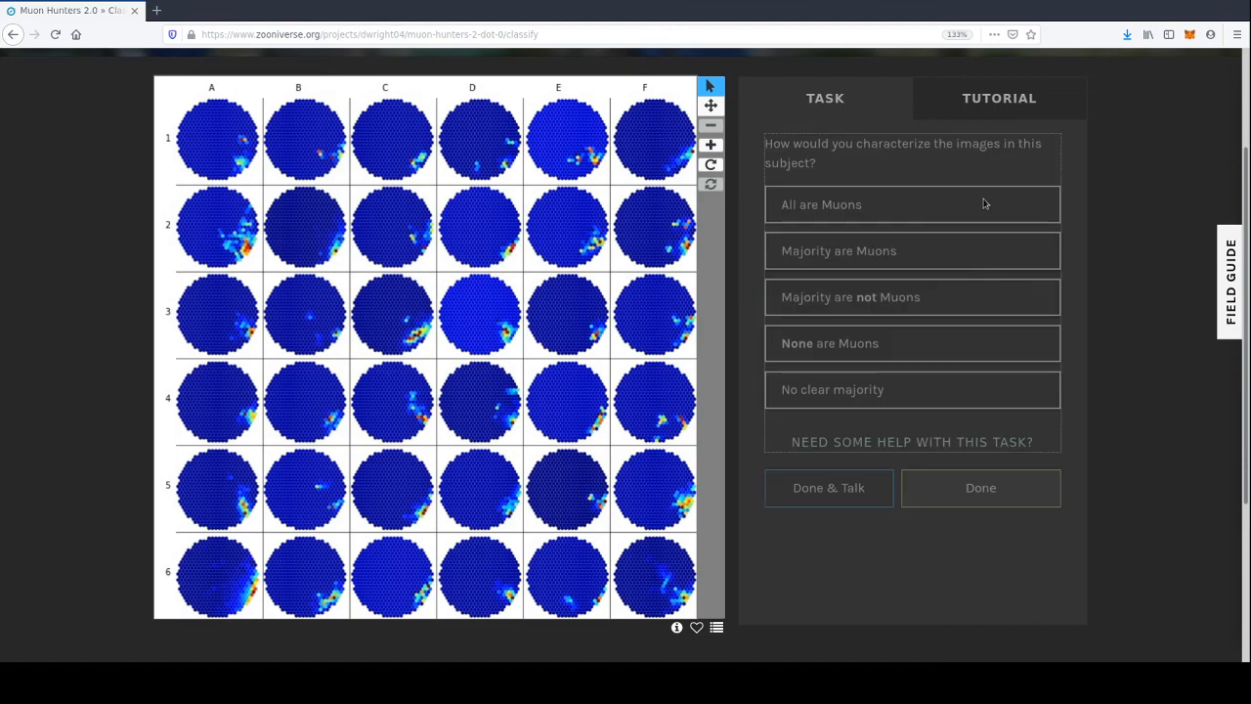
- Characterize the subject as "None are Muons" and submit the classification
{"action": "left_click", "coordinate": [797, 346]}
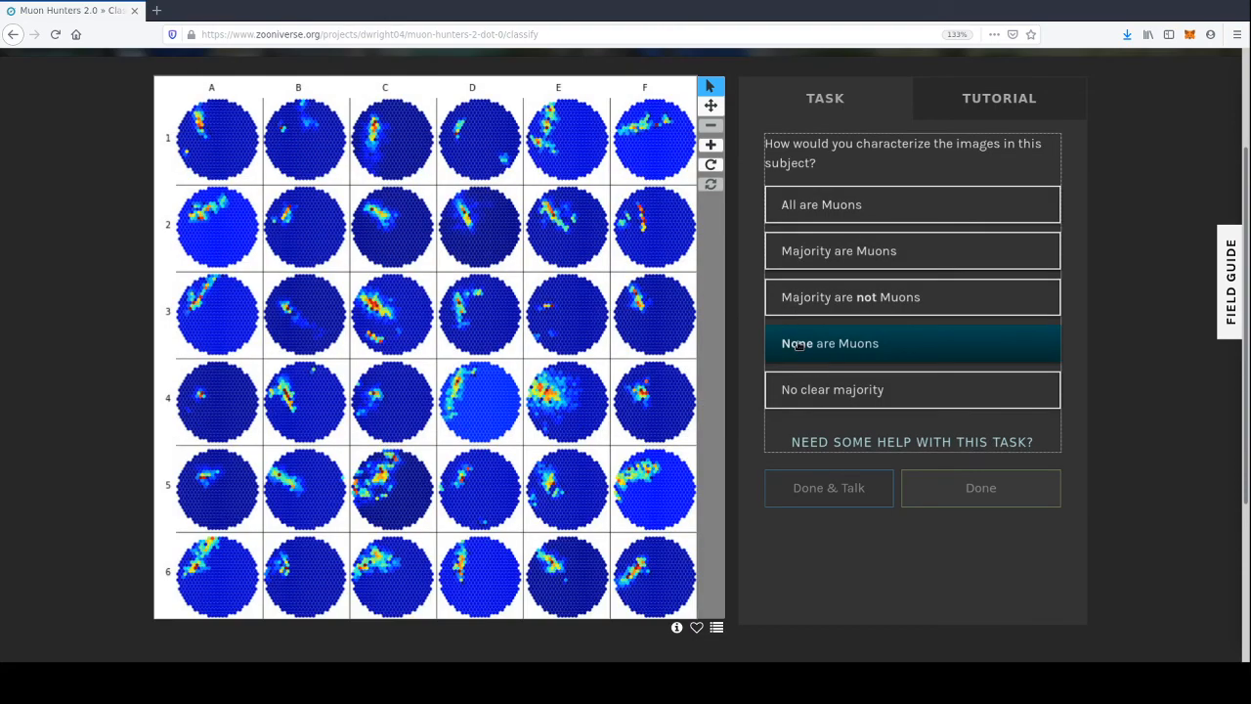
{"action": "left_click", "coordinate": [795, 397]}
{"action": "left_click", "coordinate": [790, 347]}
{"action": "left_click", "coordinate": [778, 293]}
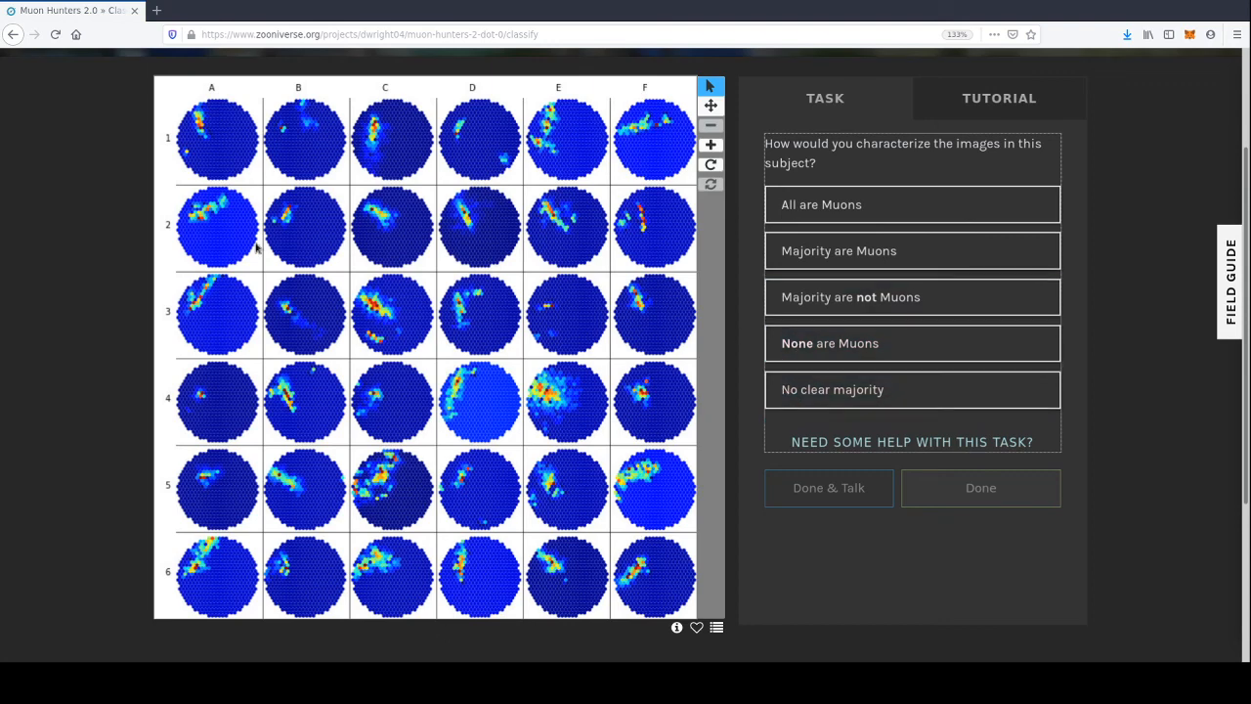
{"action": "left_click", "coordinate": [873, 354]}
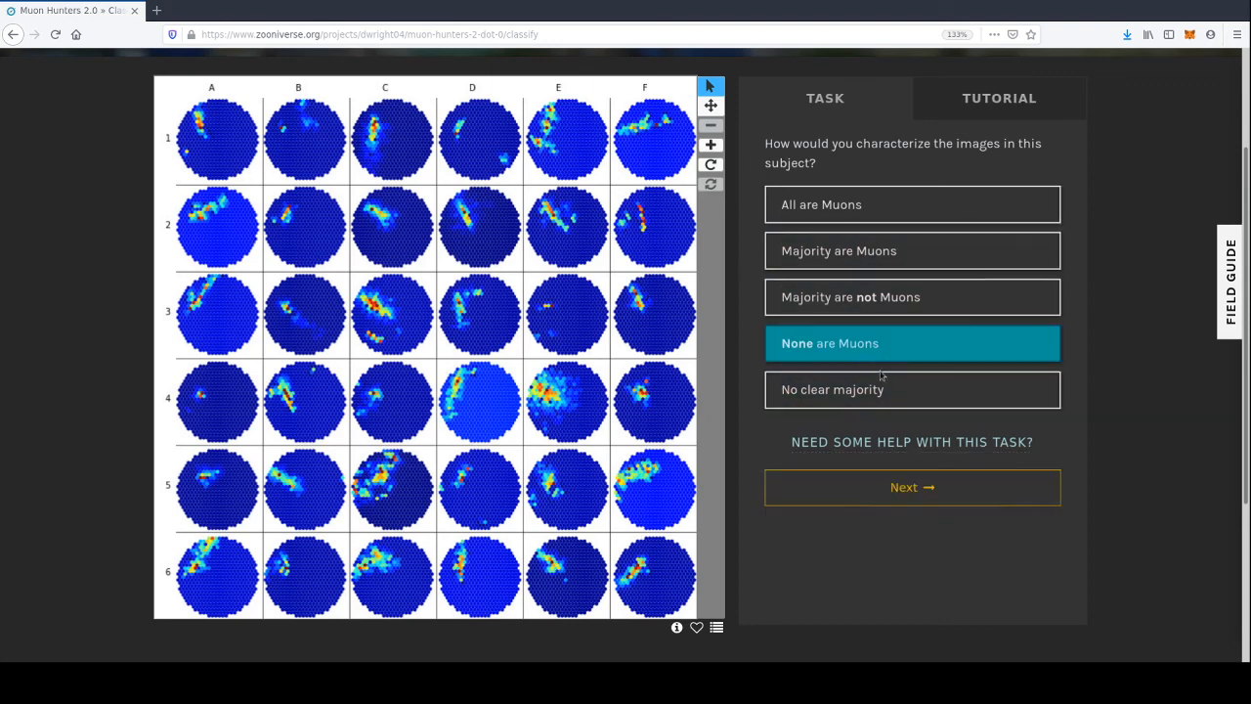
{"action": "left_click", "coordinate": [932, 490]}
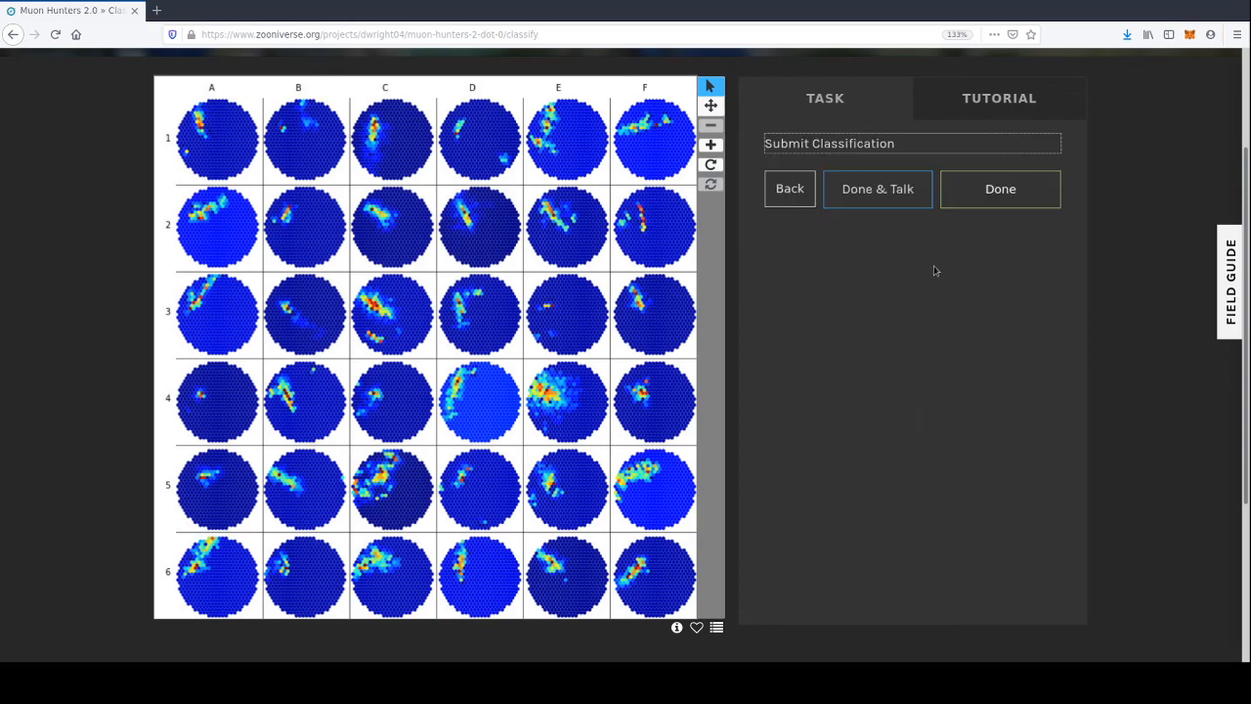
{"action": "left_click", "coordinate": [979, 203]}
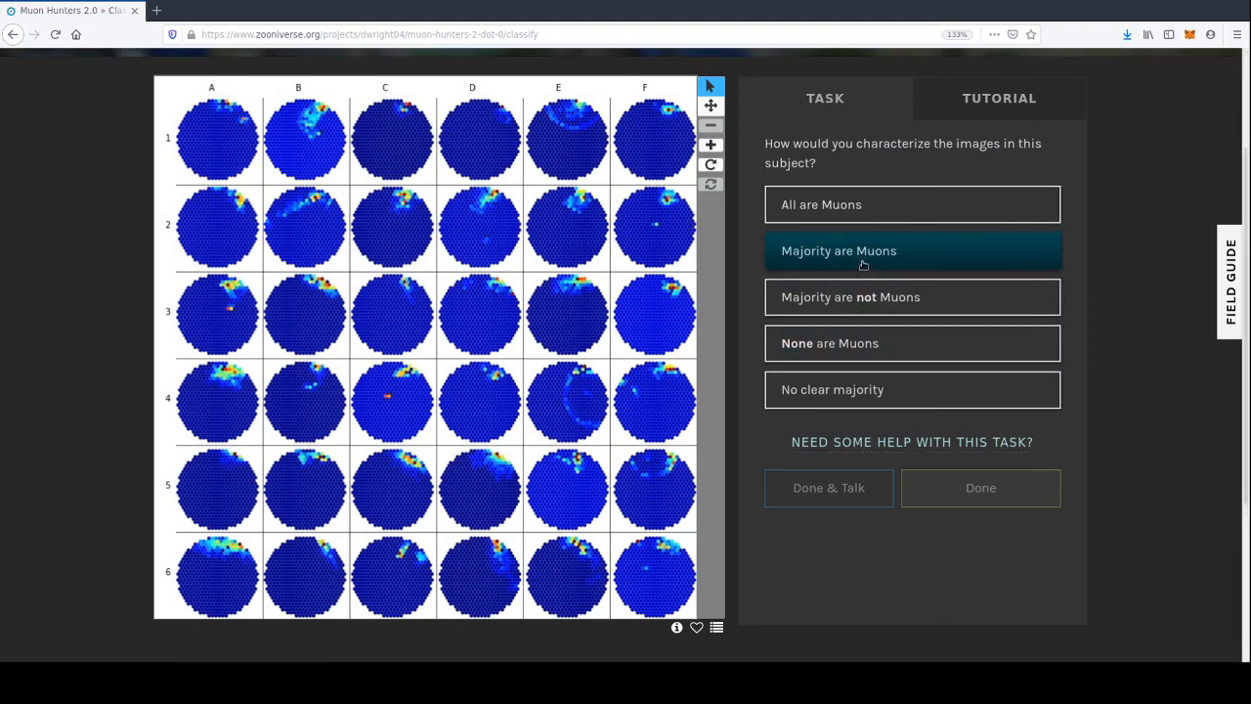
- Characterize the subject as "Majority are not Muons", mark images E4, E1 and F5 as muons, and submit the classification
{"action": "left_click", "coordinate": [861, 305]}
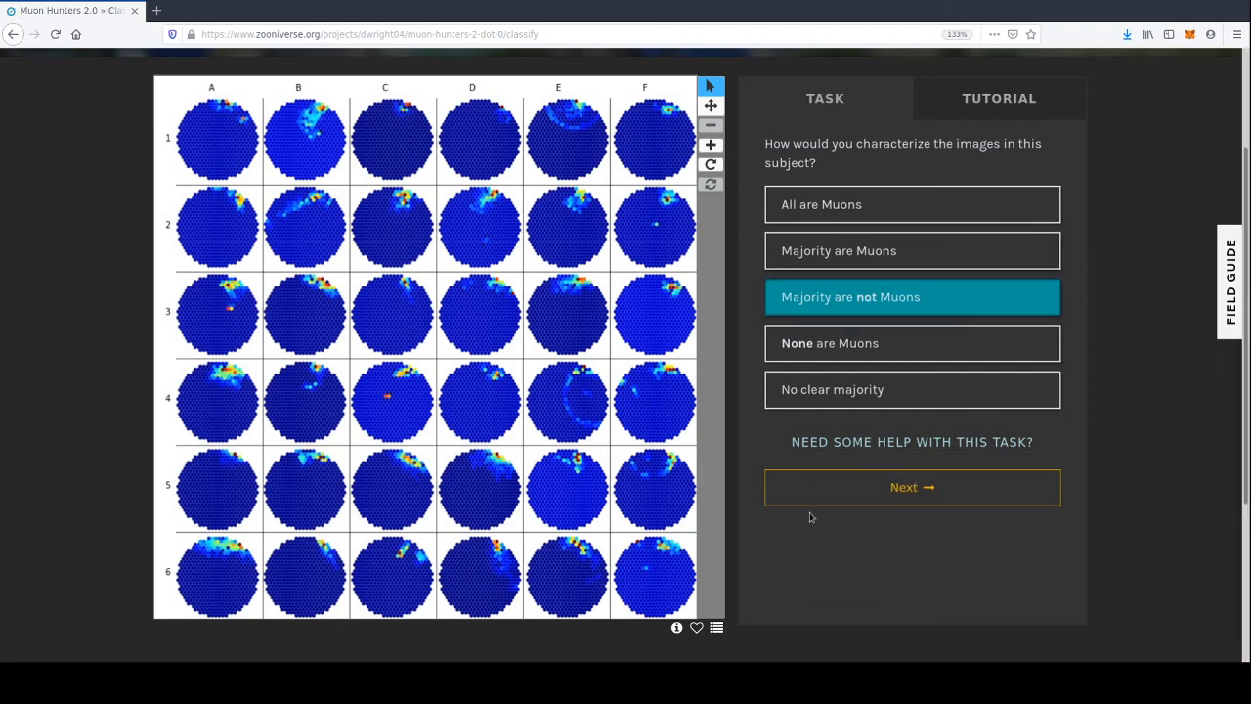
{"action": "left_click", "coordinate": [810, 501]}
{"action": "left_click", "coordinate": [573, 418]}
{"action": "left_click", "coordinate": [561, 133]}
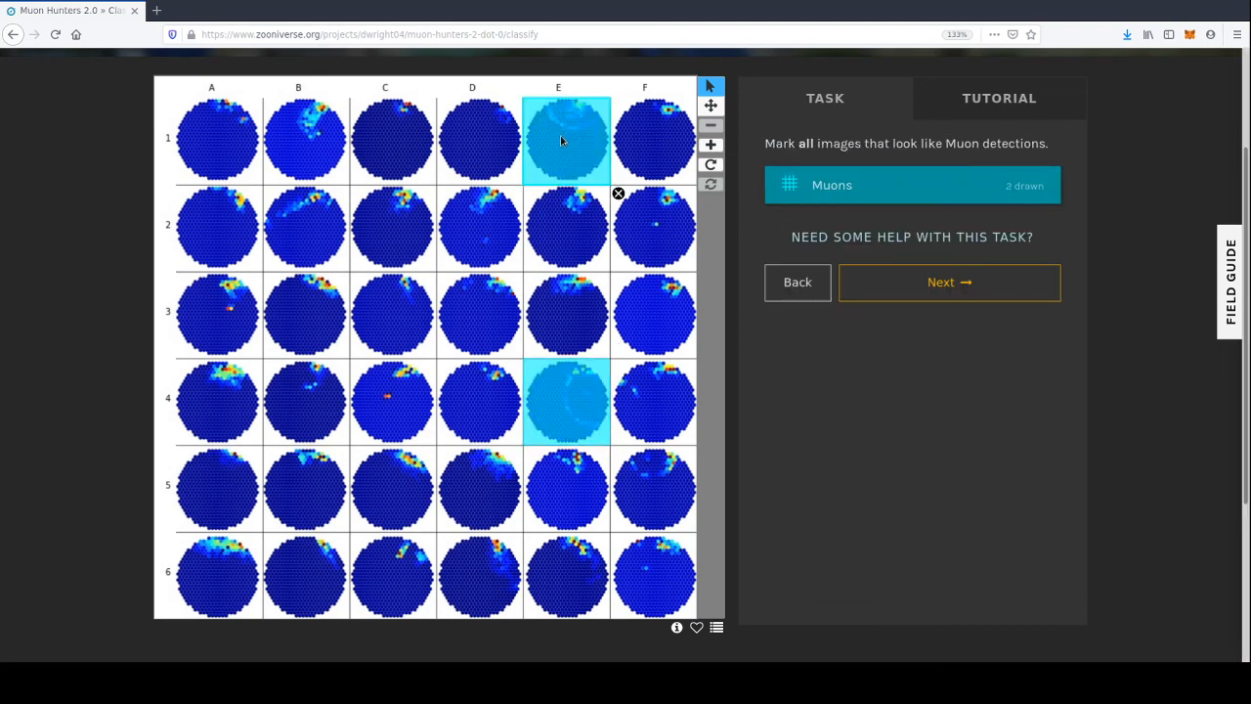
{"action": "left_click", "coordinate": [641, 490]}
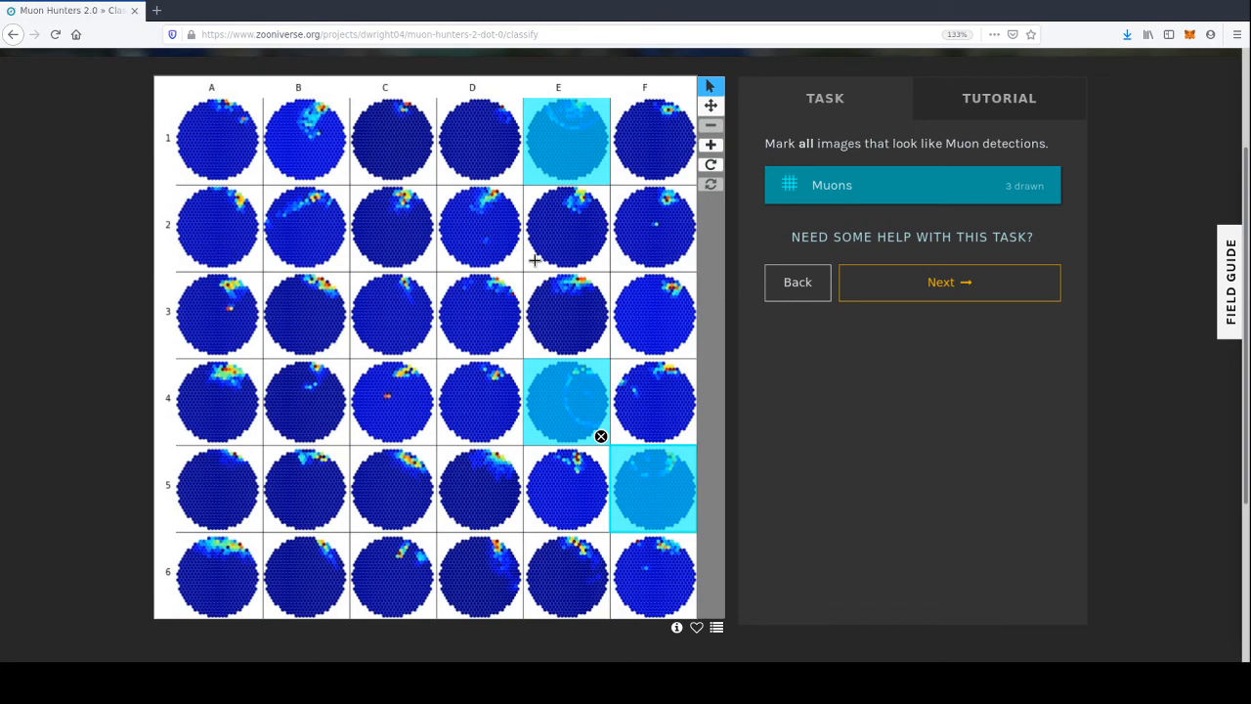
{"action": "left_click", "coordinate": [956, 283]}
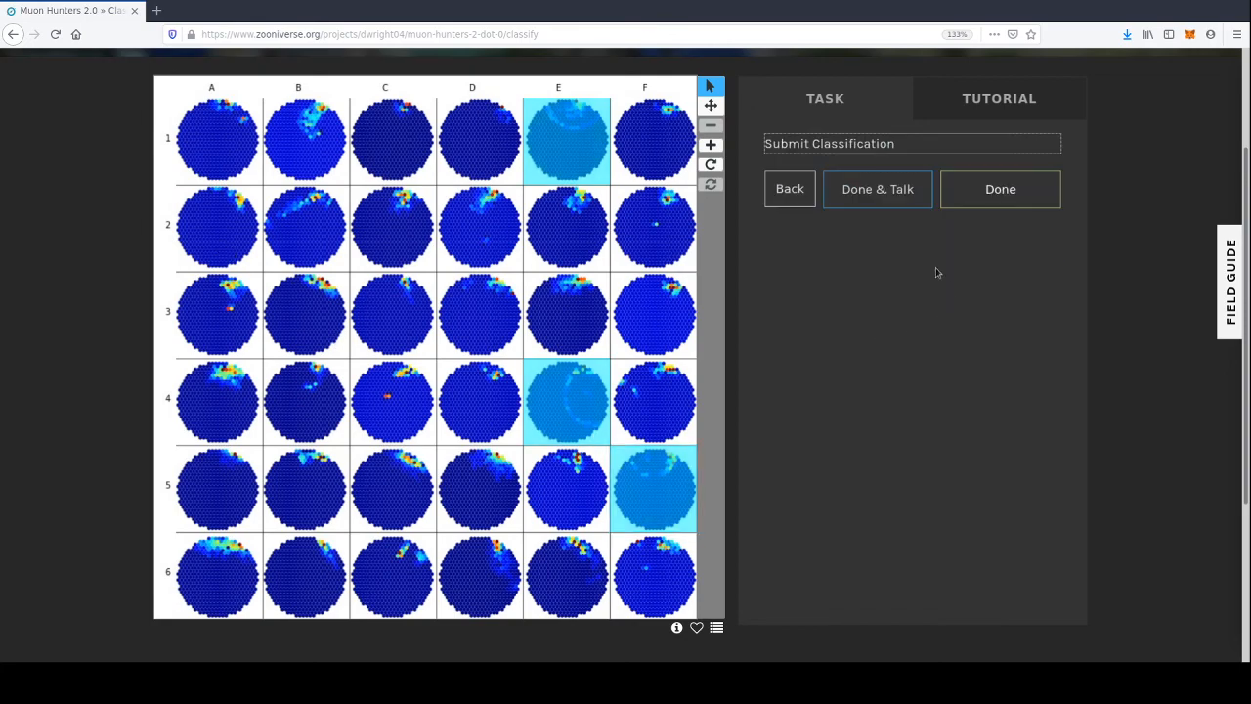
{"action": "left_click", "coordinate": [987, 195]}
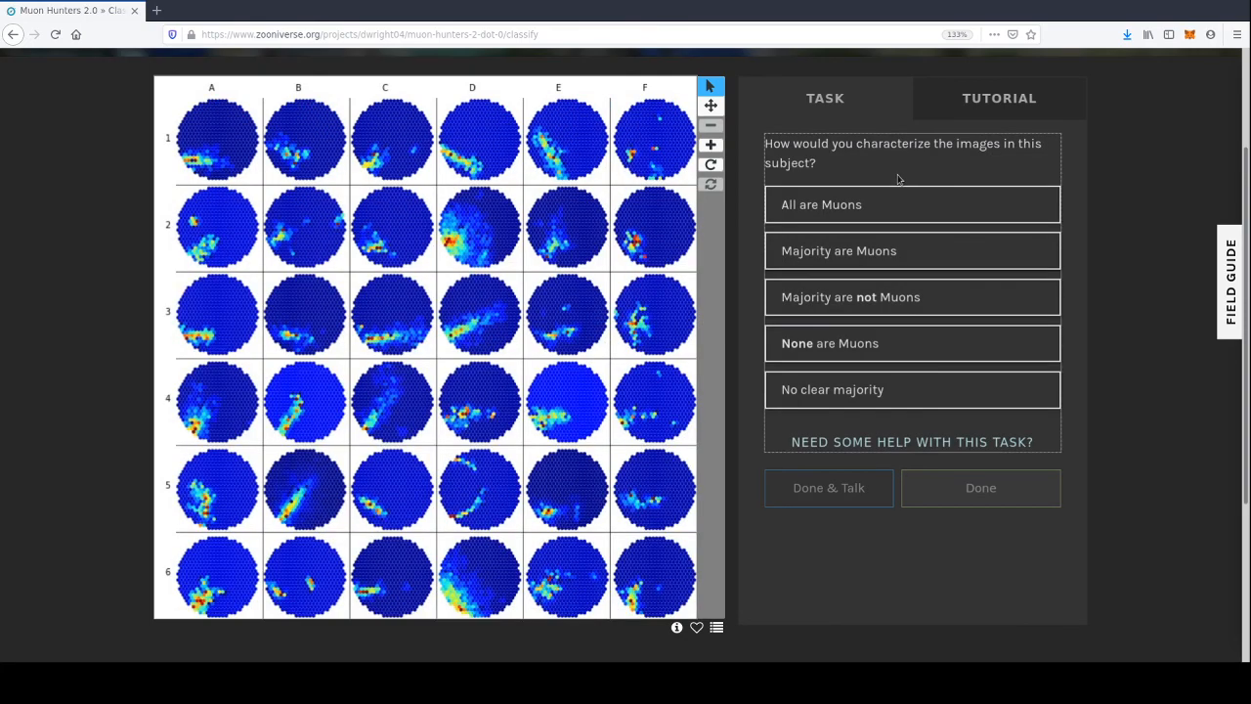
- Characterize the subject as "Majority are not Muons", mark image D5 as a muon, and submit the classification
{"action": "left_click", "coordinate": [873, 296]}
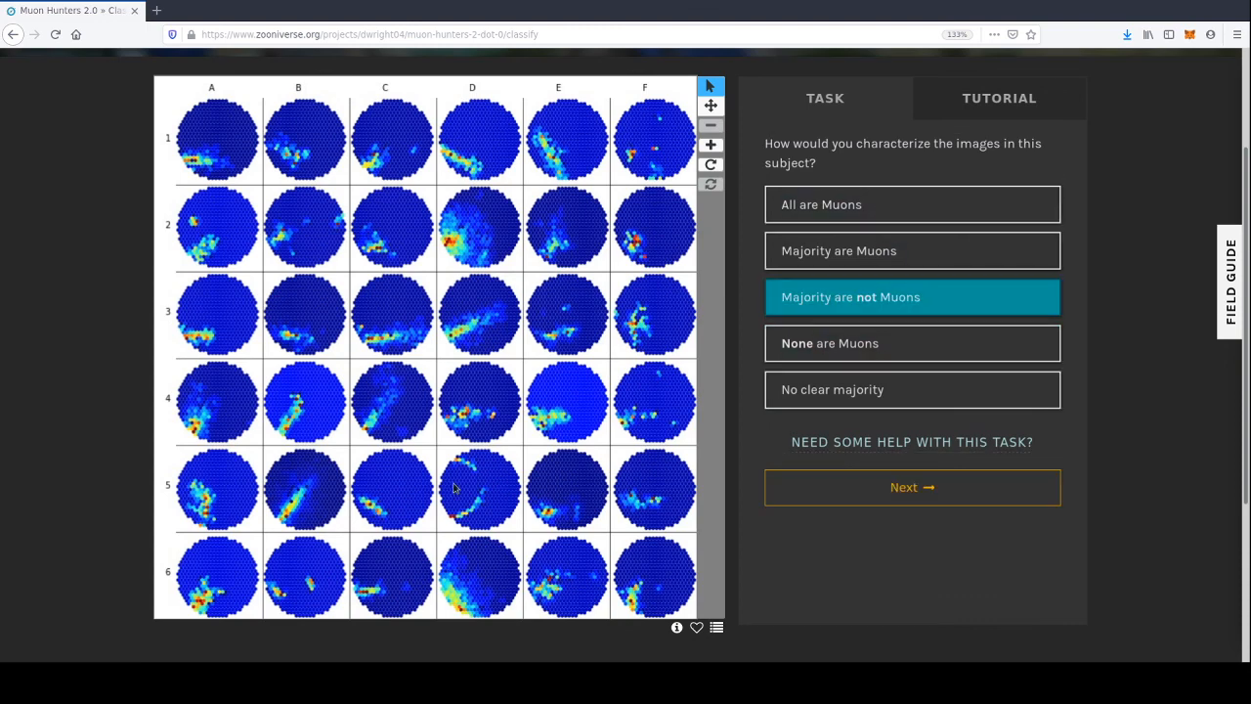
{"action": "left_click", "coordinate": [850, 487]}
{"action": "left_click", "coordinate": [479, 486]}
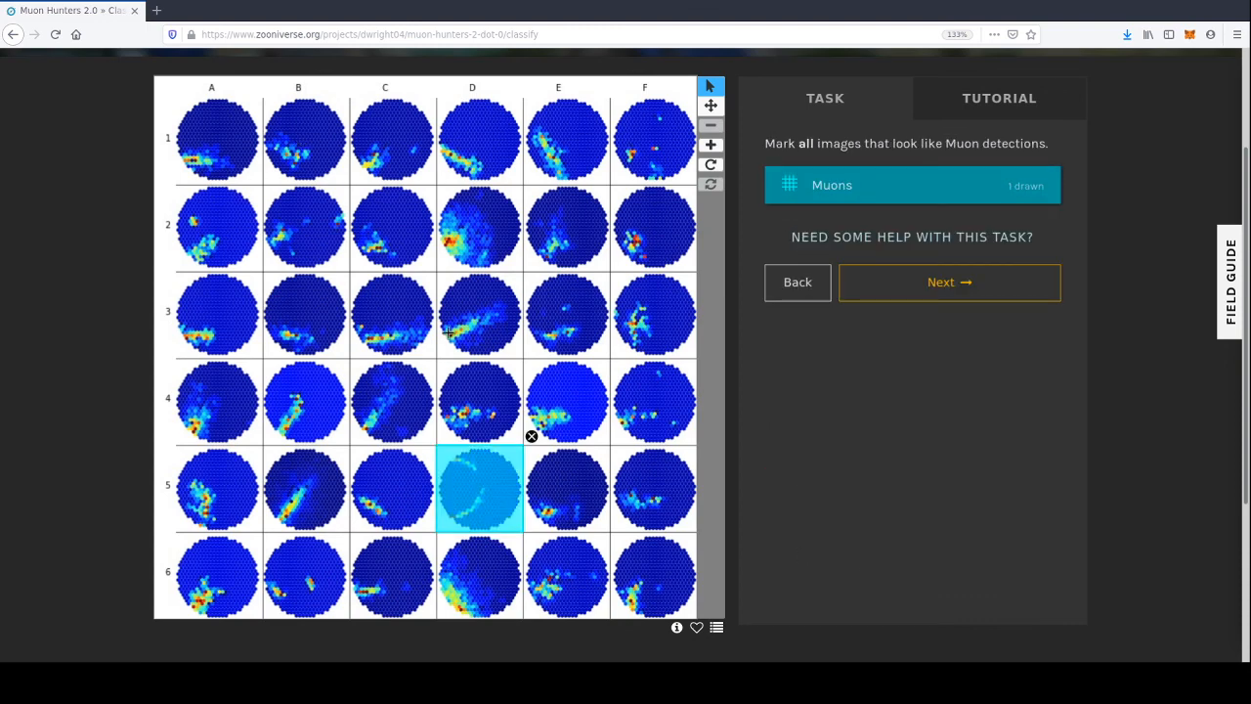
{"action": "left_click", "coordinate": [897, 303]}
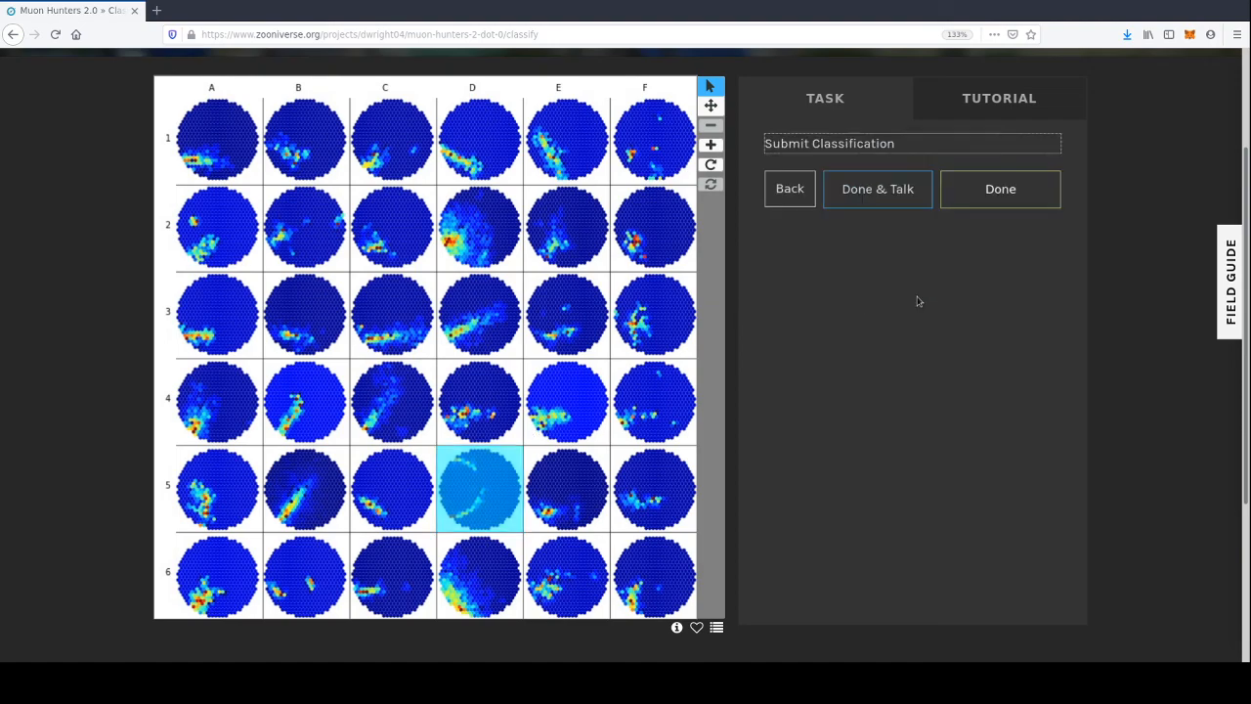
{"action": "left_click", "coordinate": [1004, 202]}
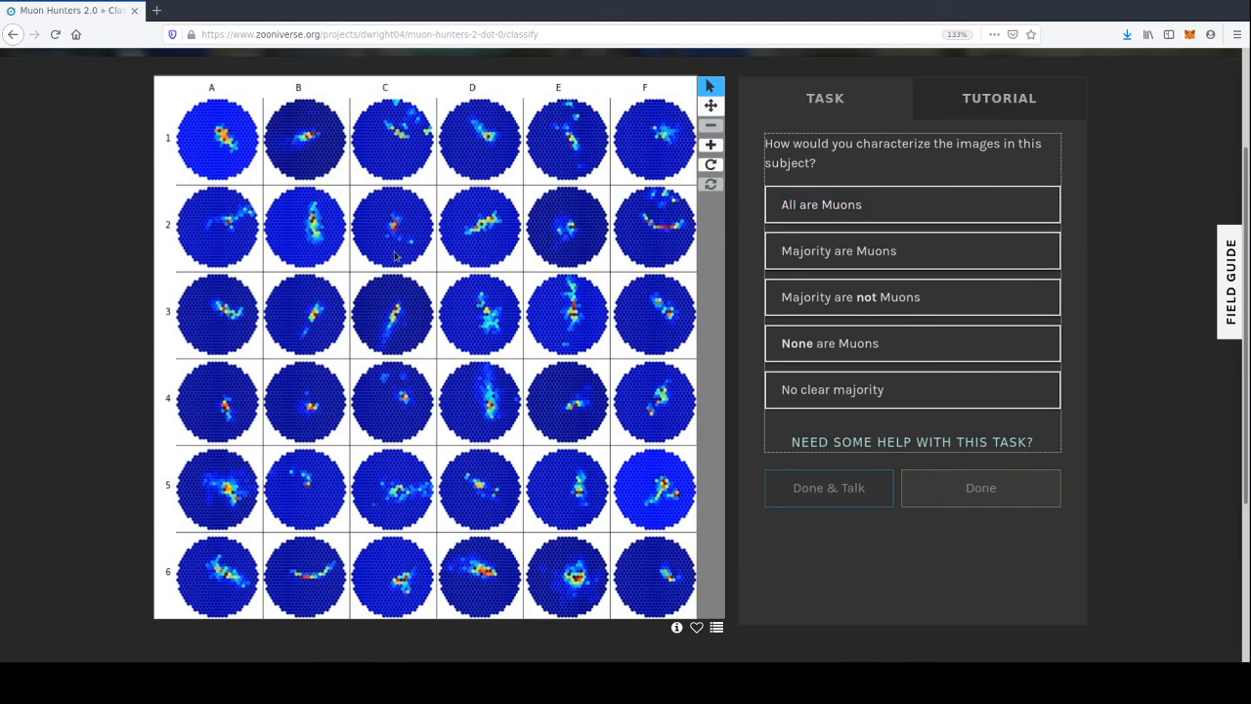
- Examine the curved track in image F2 of the new subject up close
{"action": "left_click", "coordinate": [711, 145]}
{"action": "left_click", "coordinate": [711, 144]}
{"action": "left_click", "coordinate": [711, 145]}
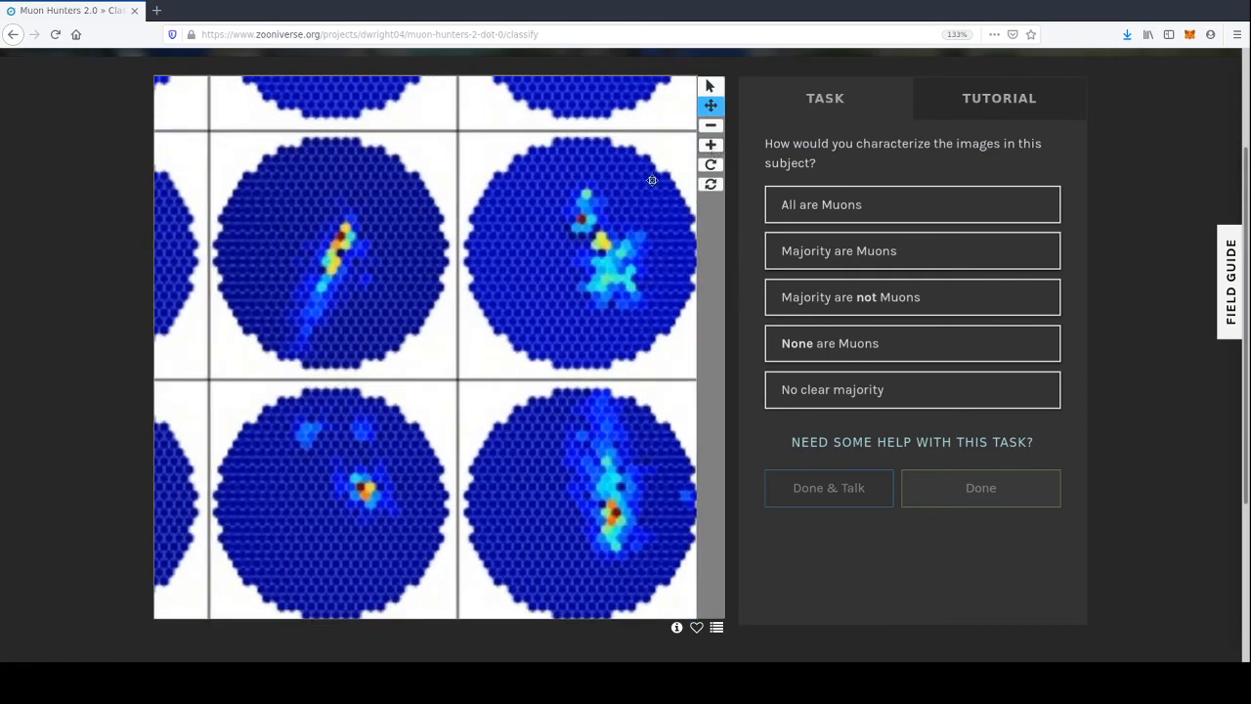
{"action": "left_click_drag", "start_coordinate": [652, 181], "coordinate": [374, 326]}
{"action": "left_click_drag", "start_coordinate": [466, 397], "coordinate": [474, 342]}
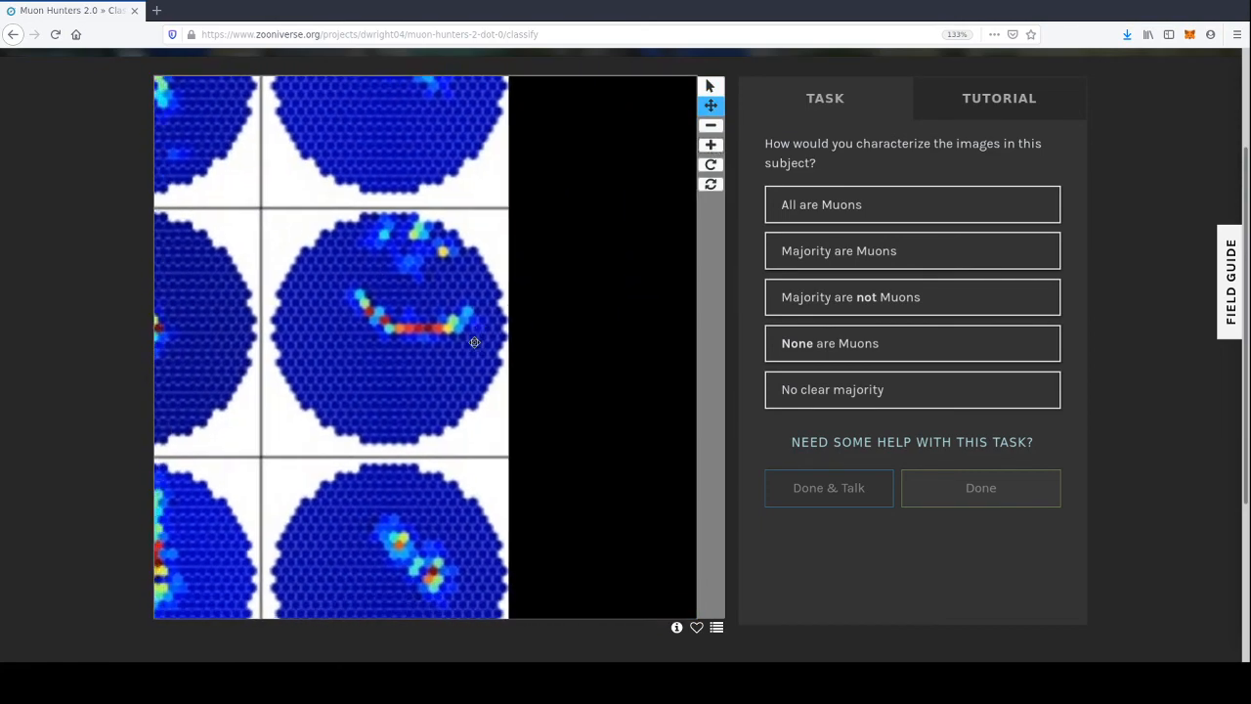
- Leave the Muon Hunters 2.0 classification page and open the Zooniverse home page of the signed-in account
{"action": "scroll", "coordinate": [1094, 176], "scroll_direction": "up", "scroll_amount": 3}
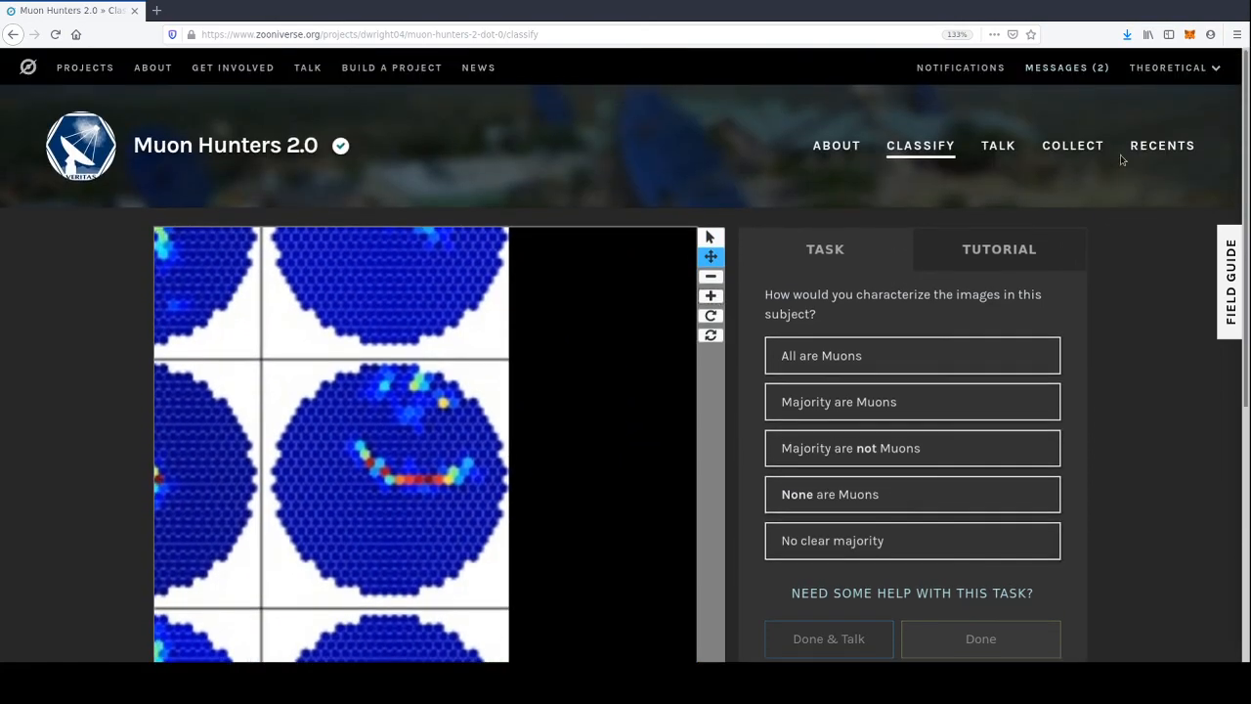
{"action": "left_click", "coordinate": [1172, 68]}
{"action": "left_click", "coordinate": [1208, 132]}
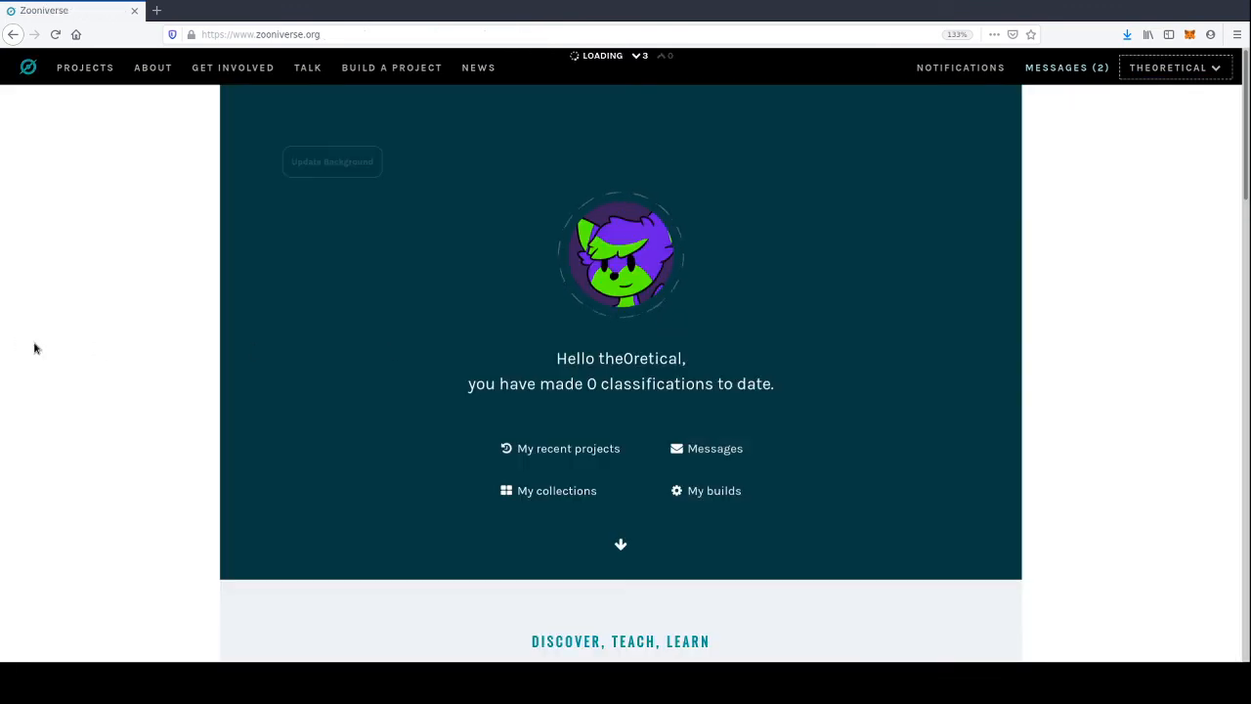